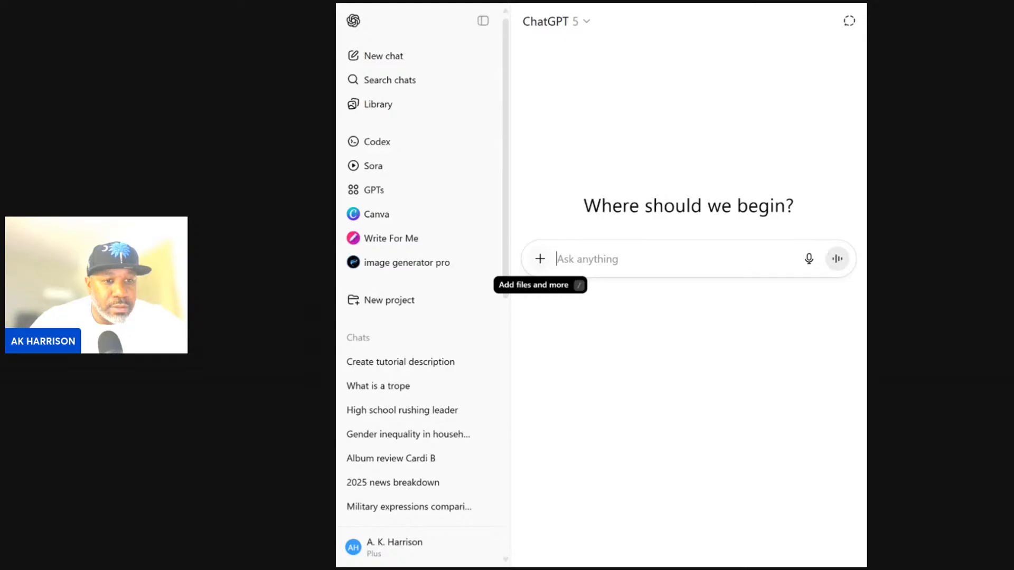
Attach the portrait photo of the man in the red hat to the new chat message
click(540, 259)
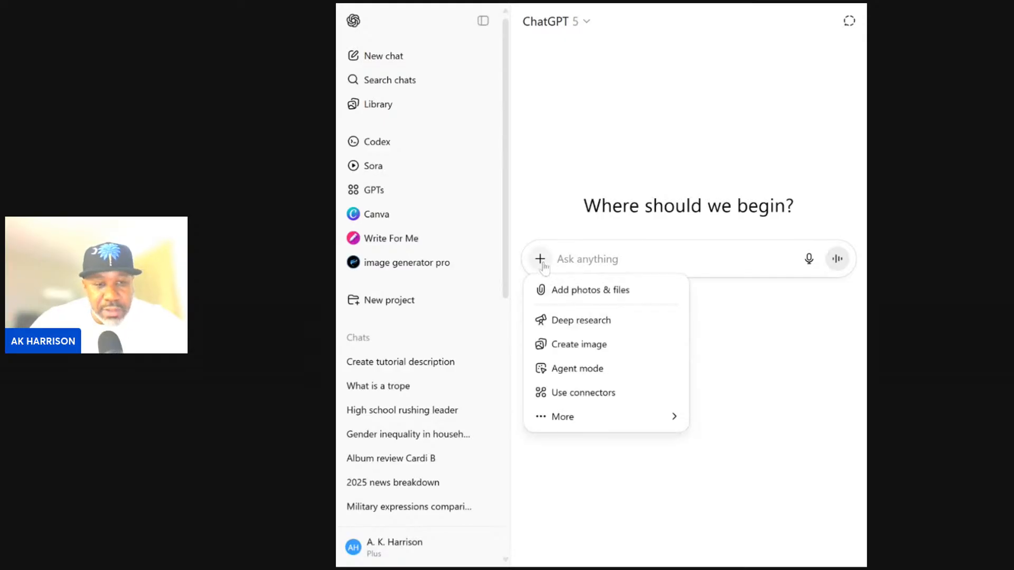
click(581, 299)
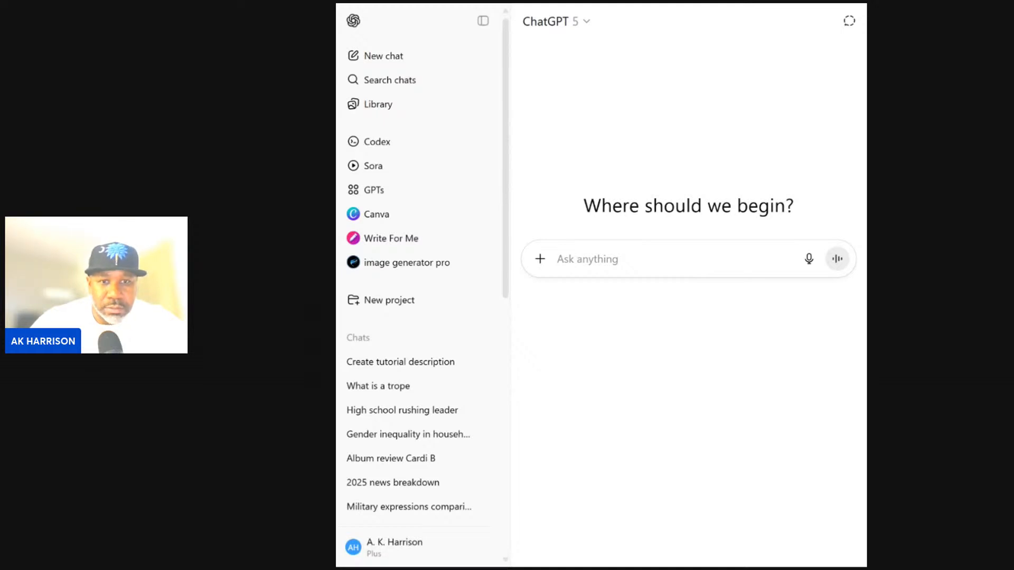
key(ctrl+v)
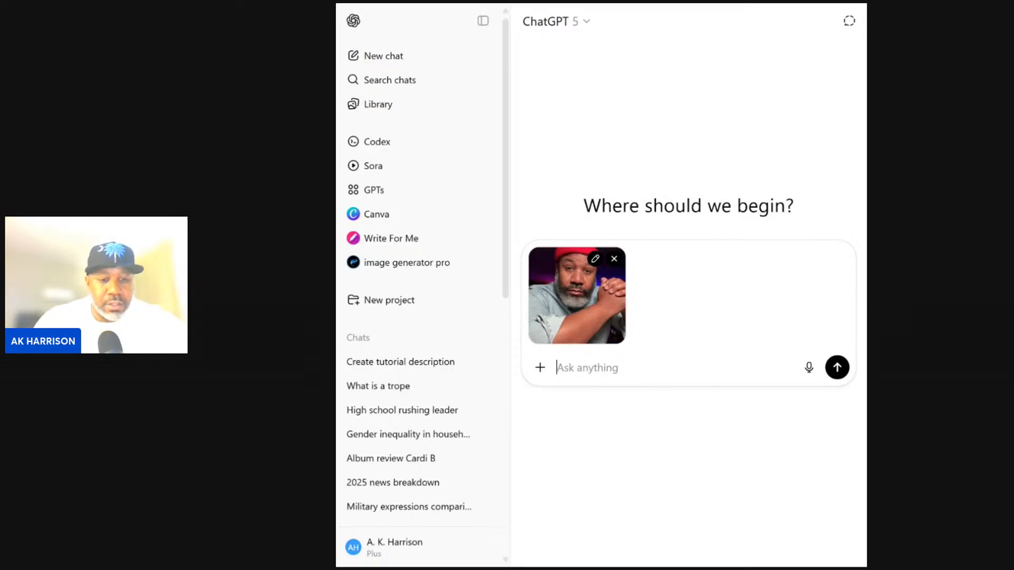
Start the prompt under the attached photo with "LETS CREATE A COMIC"
text(LETS)
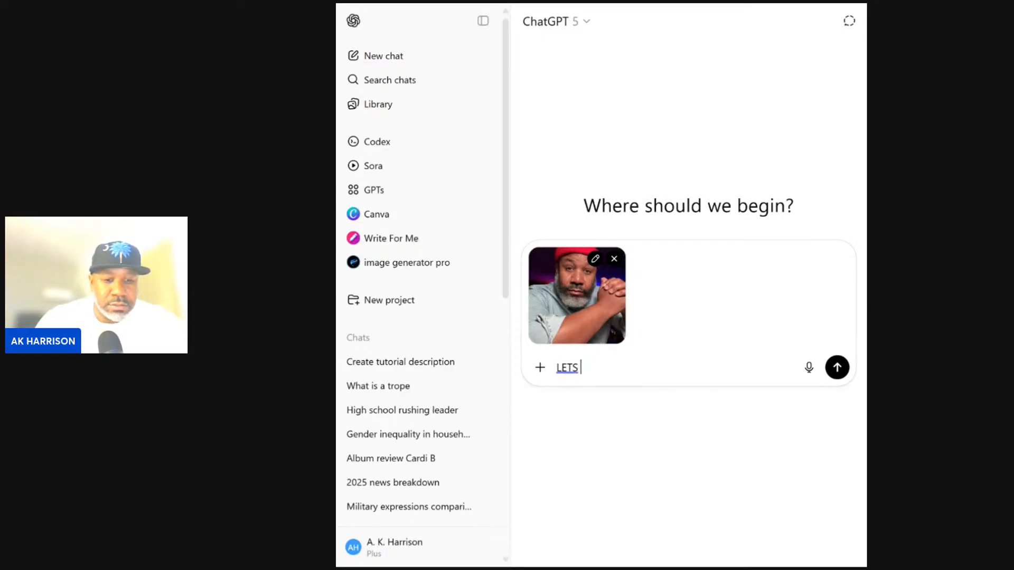
text( CR)
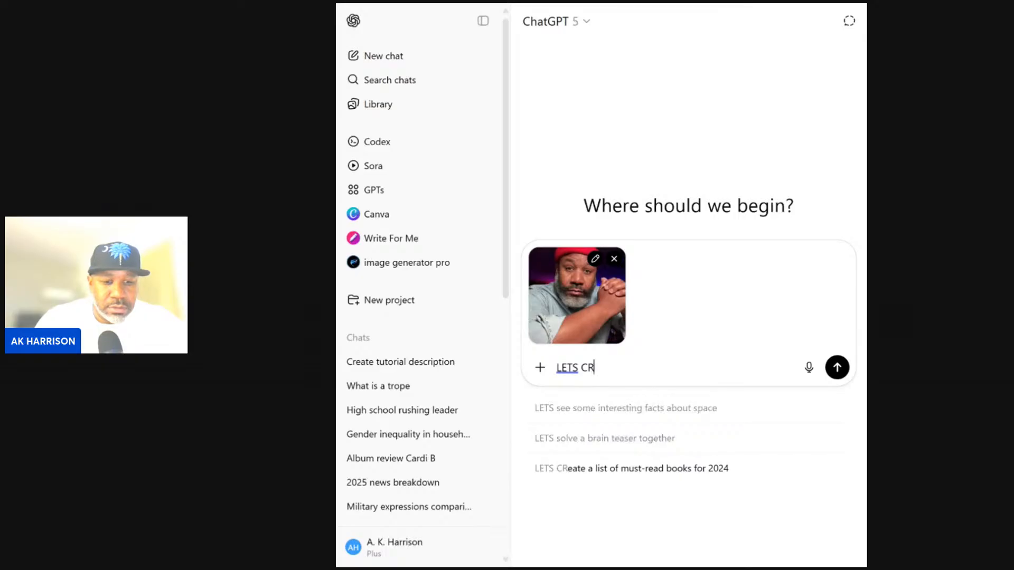
text(EATE A )
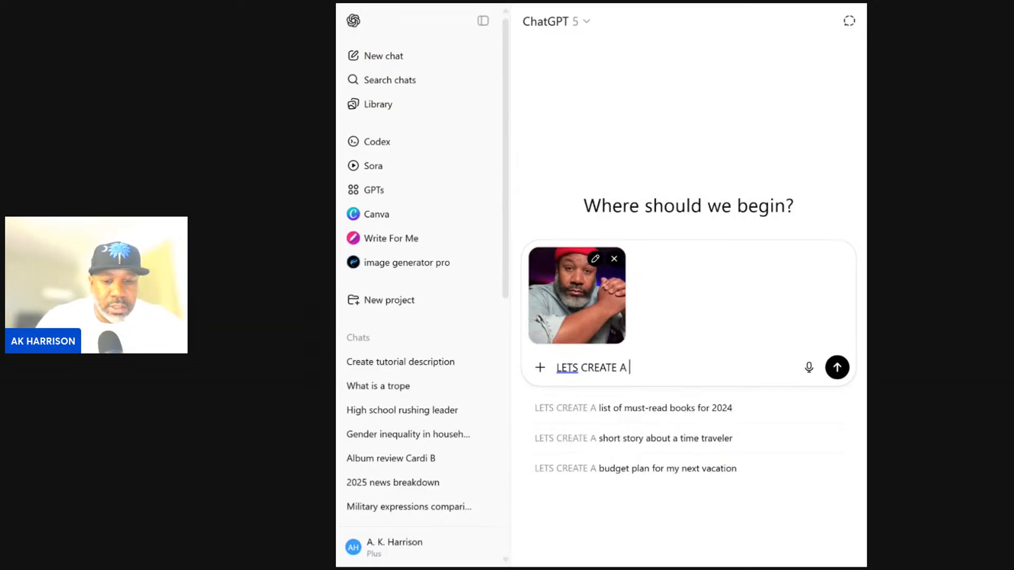
text(COMIC)
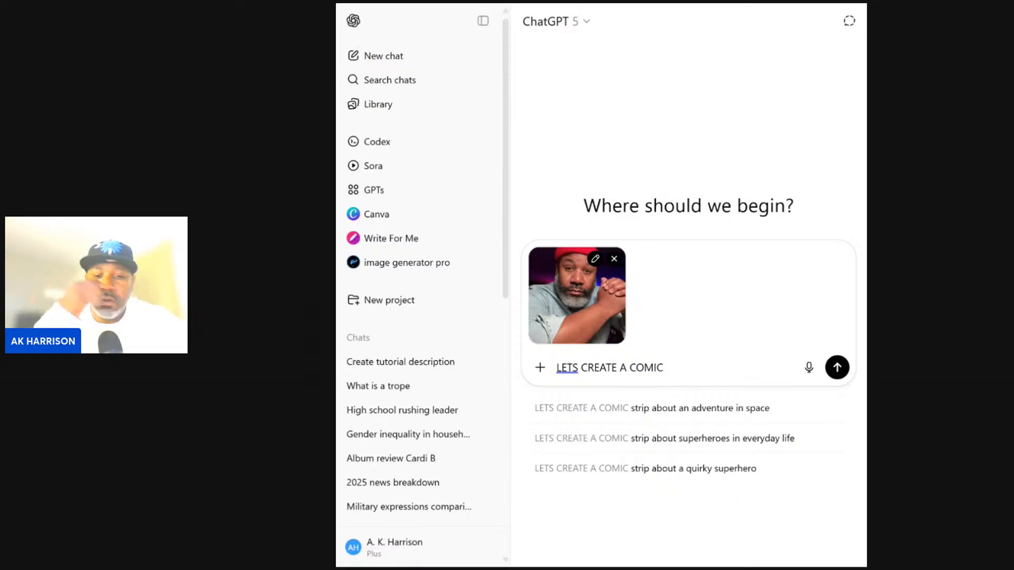
Replace "COMIC" in the prompt with "ACTION MOVIE POSTER"
key(BackSpace)
key(BackSpace)
key(BackSpace)
key(BackSpace)
key(BackSpace)
key(BackSpace)
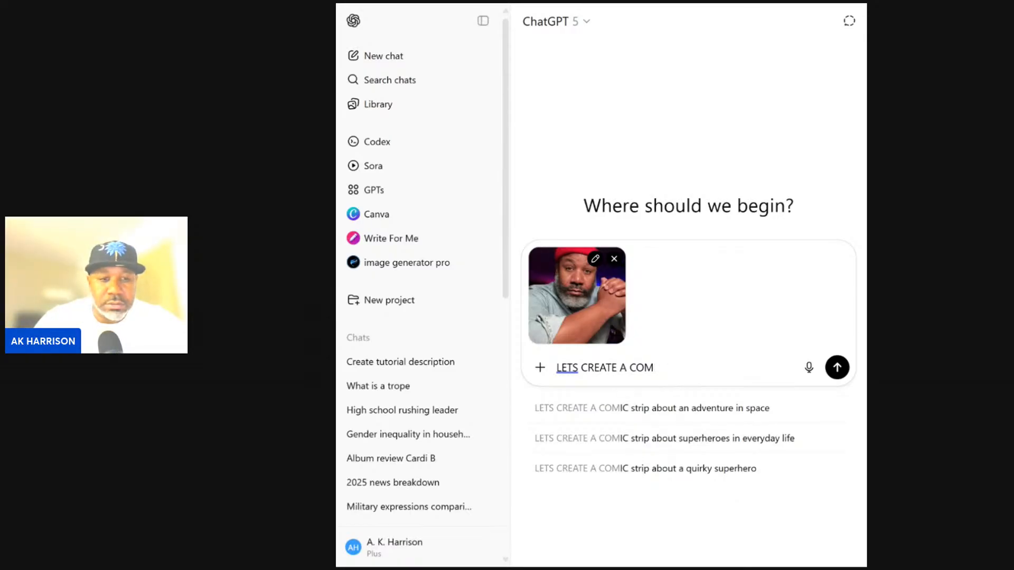
text(ACTIO)
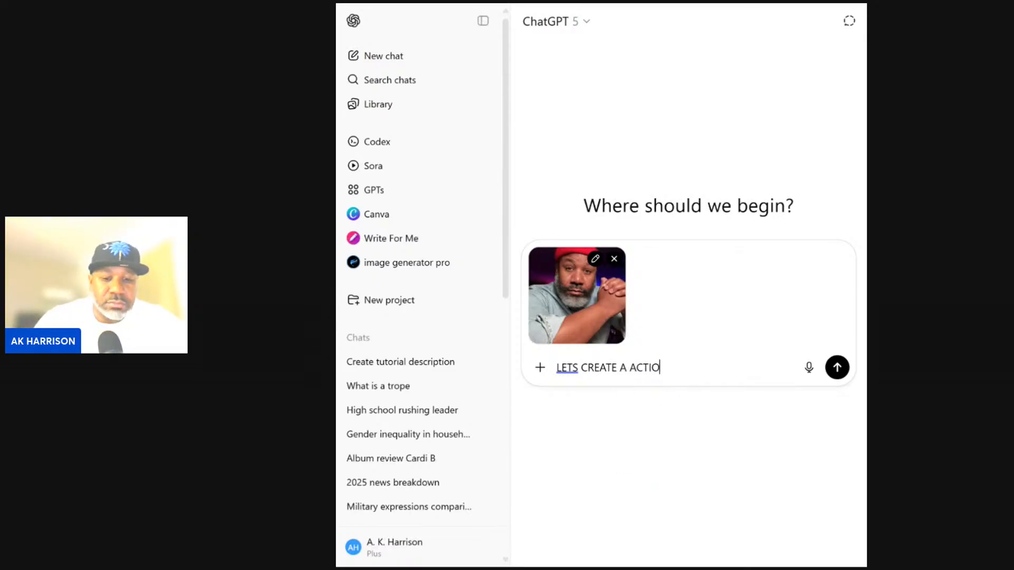
text(N M)
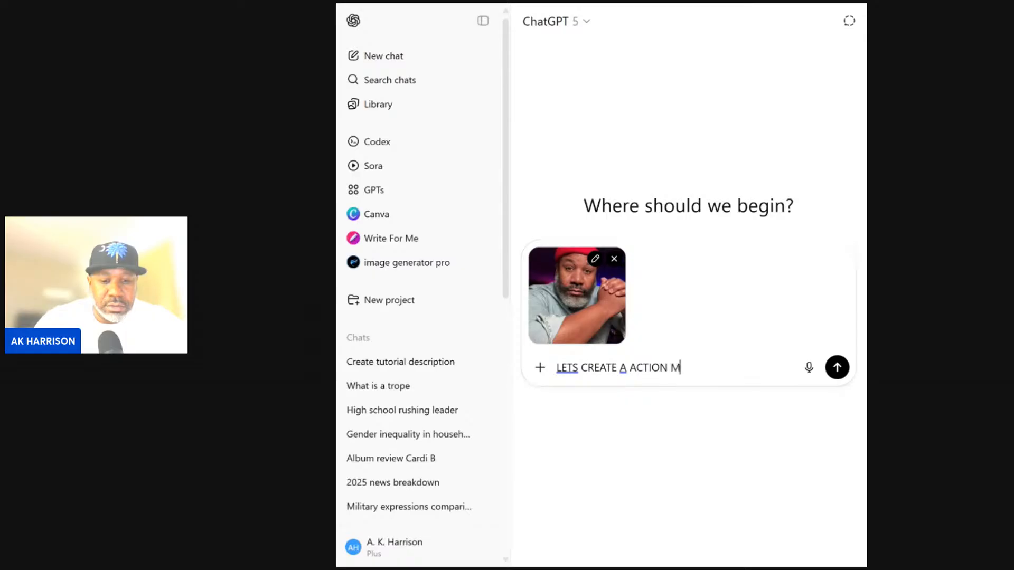
text(OVIE M)
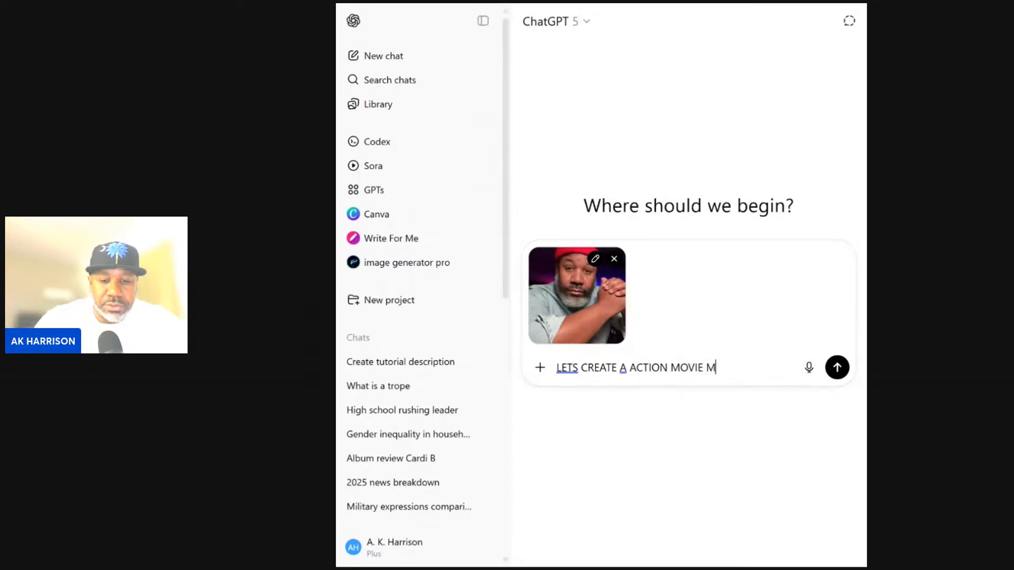
key(BackSpace)
text(PO)
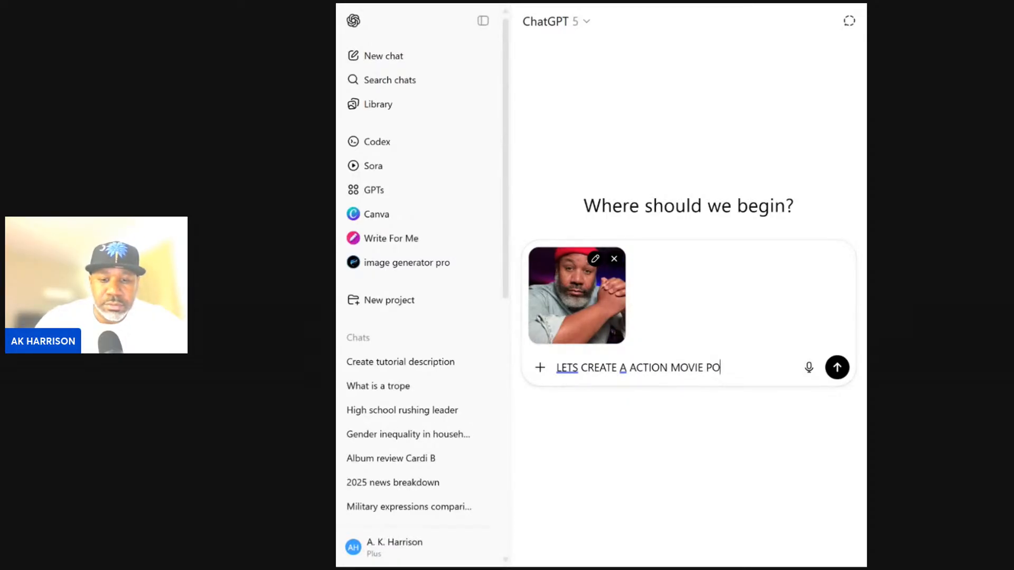
text(STER)
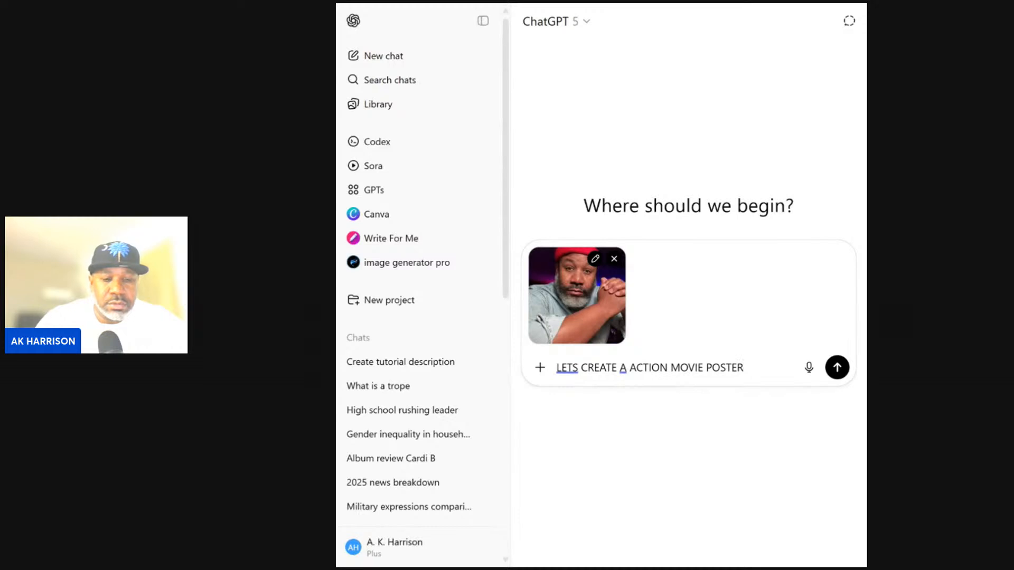
Continue the prompt with "TITLE CREATING" after "POSTER"
text( TITLE)
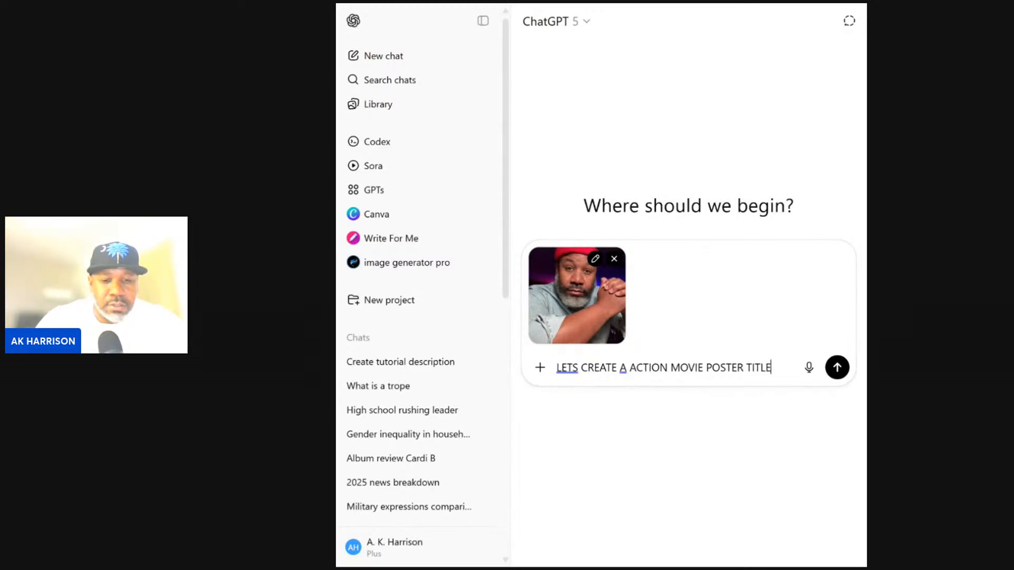
text( C)
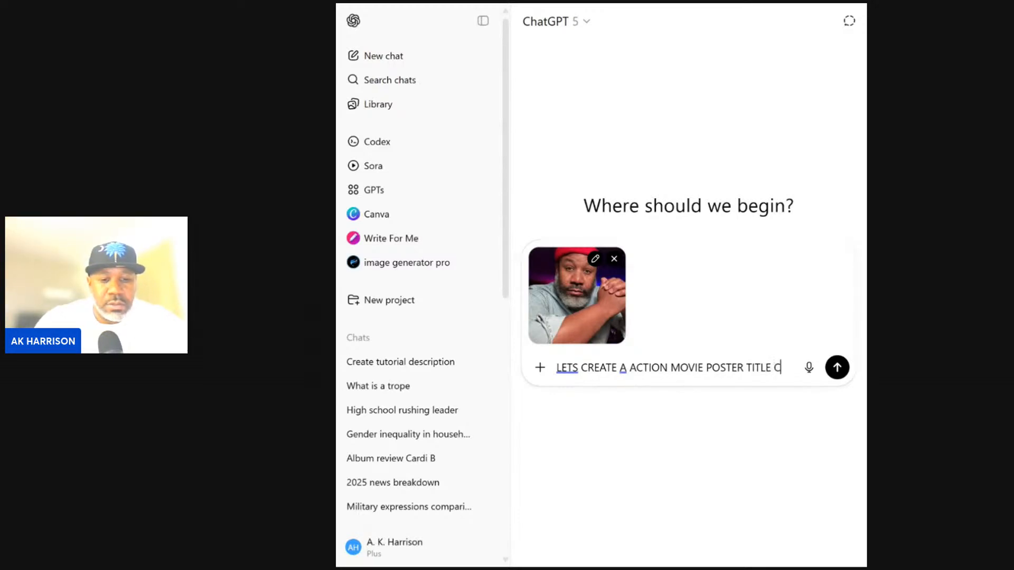
text(RETA)
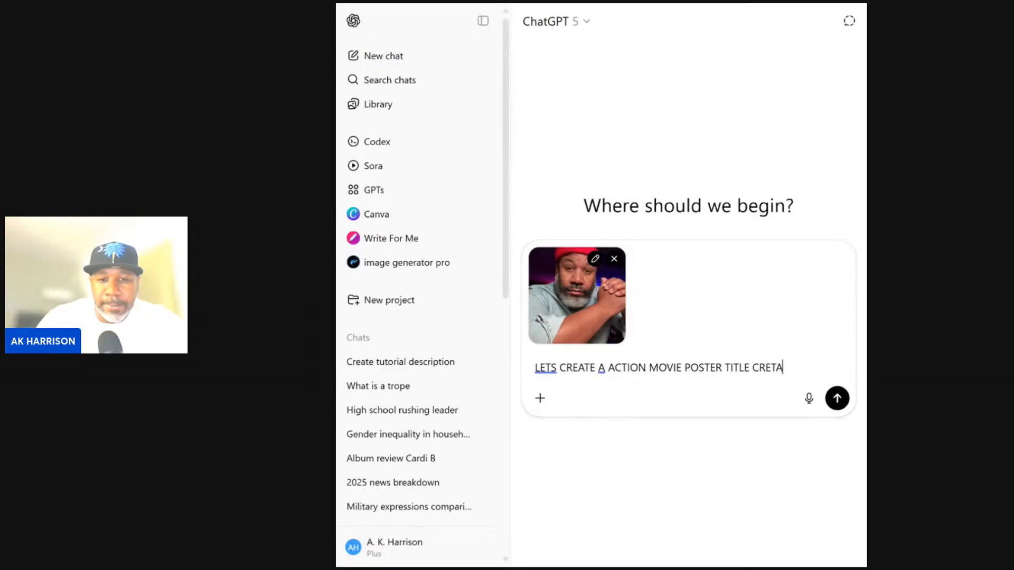
key(BackSpace)
key(BackSpace)
key(BackSpace)
text(EAT)
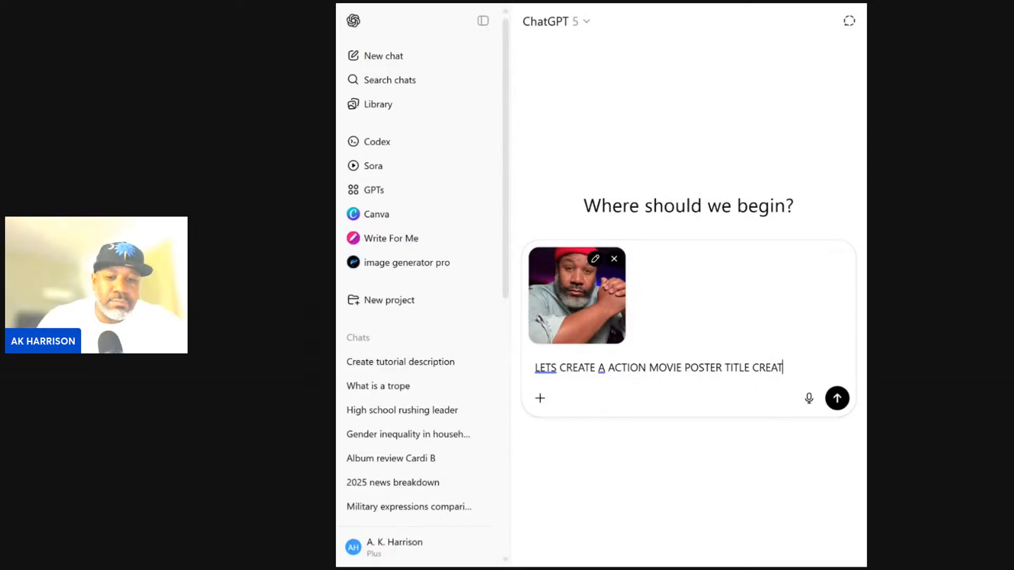
text(ING )
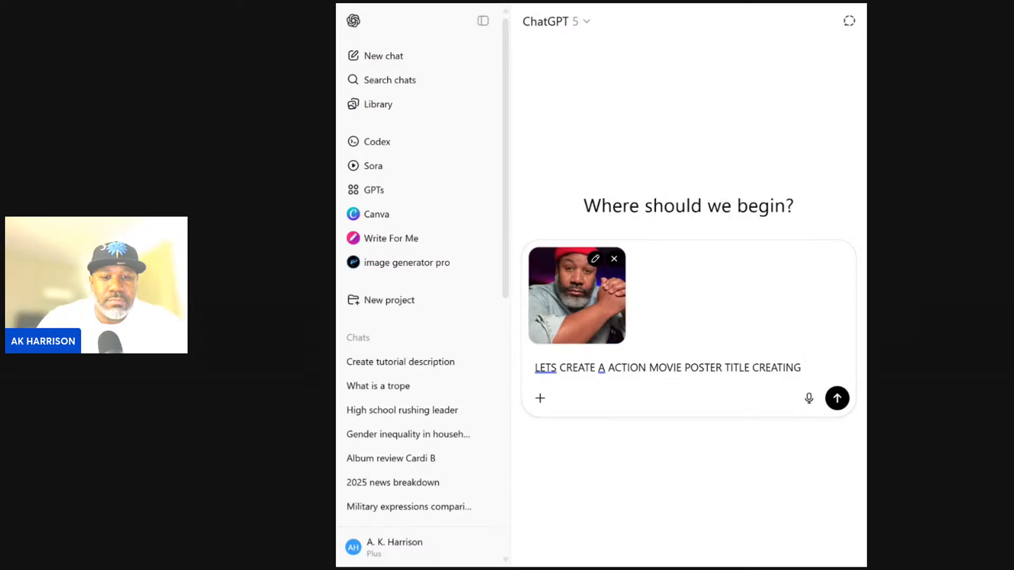
text(WITH)
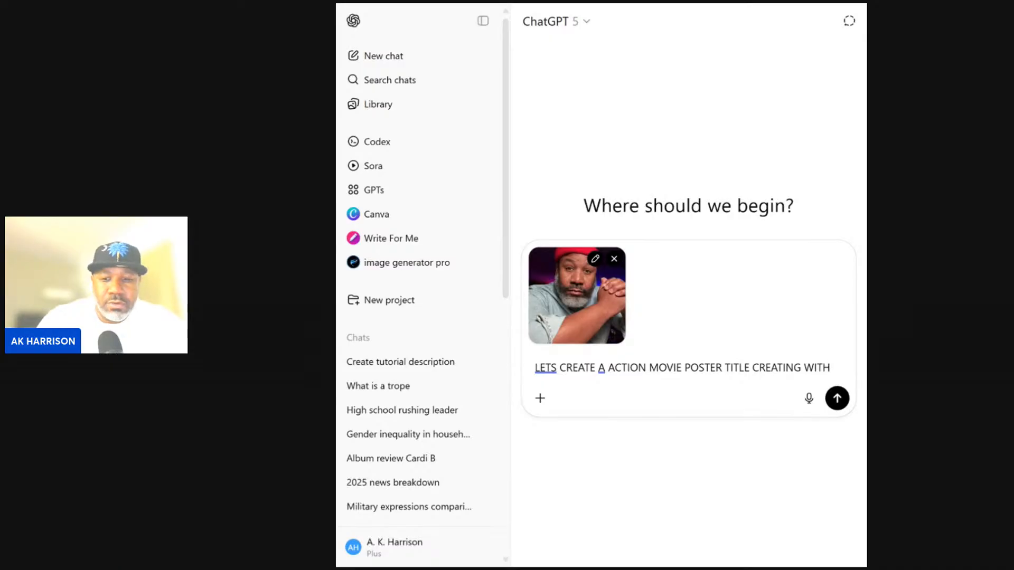
key(BackSpace)
key(BackSpace)
key(BackSpace)
key(BackSpace)
key(BackSpace)
key(BackSpace)
key(BackSpace)
key(BackSpace)
key(BackSpace)
key(BackSpace)
key(BackSpace)
key(BackSpace)
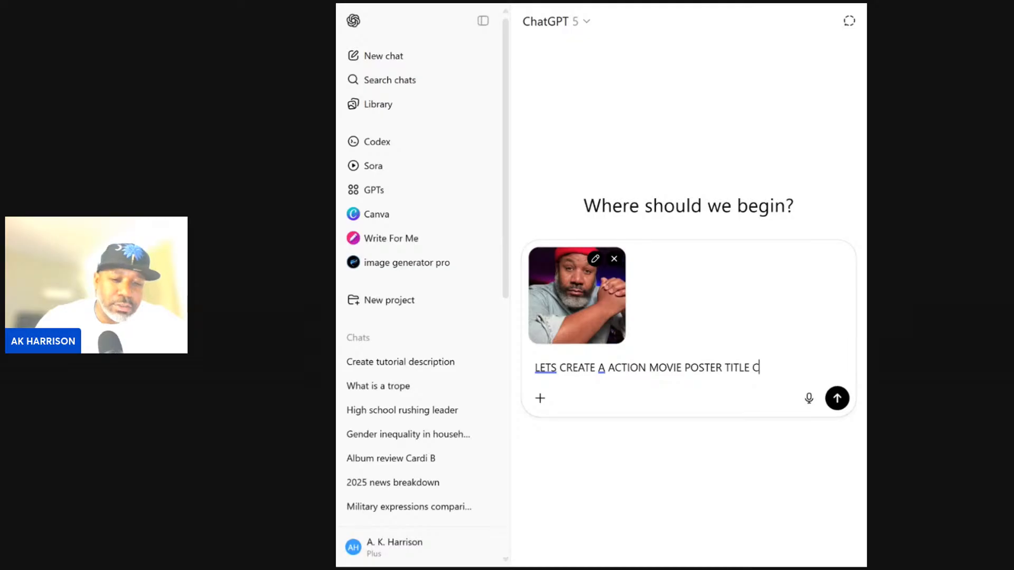
text(REATING)
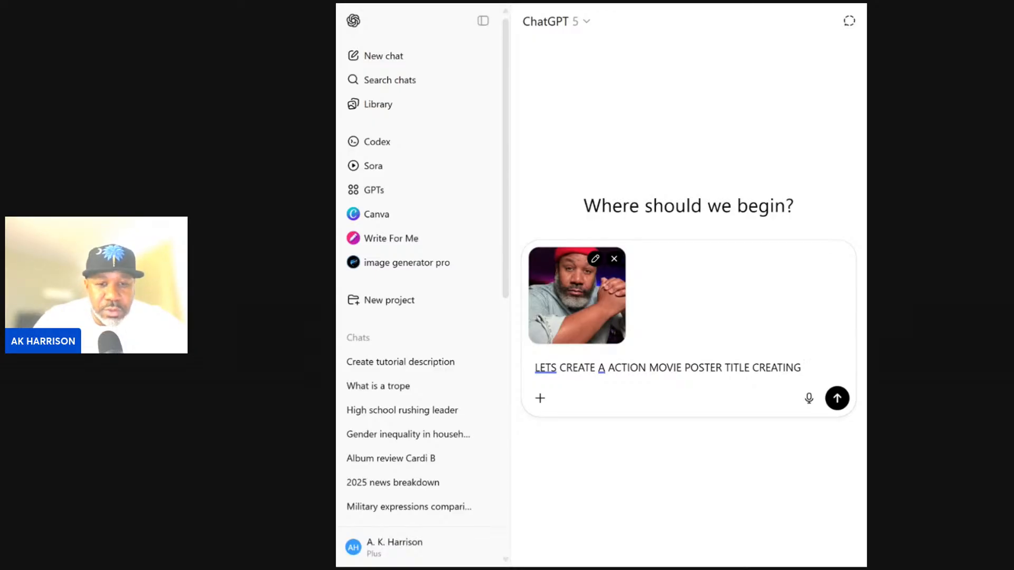
Complete the poster title in the prompt with "THUMBNAILS USING CHAT GPT"
text(TH)
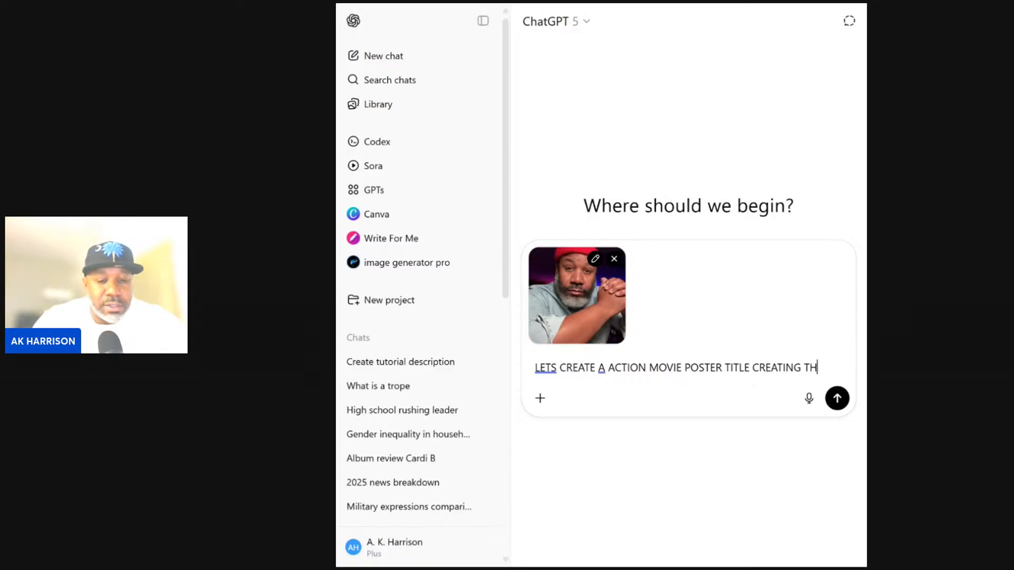
text(UM)
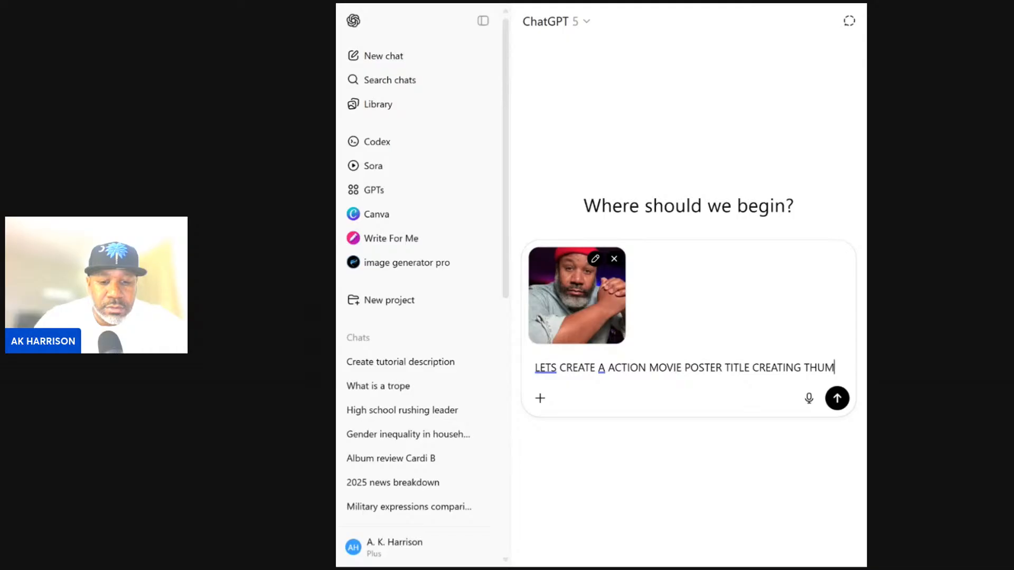
text(BNAILS)
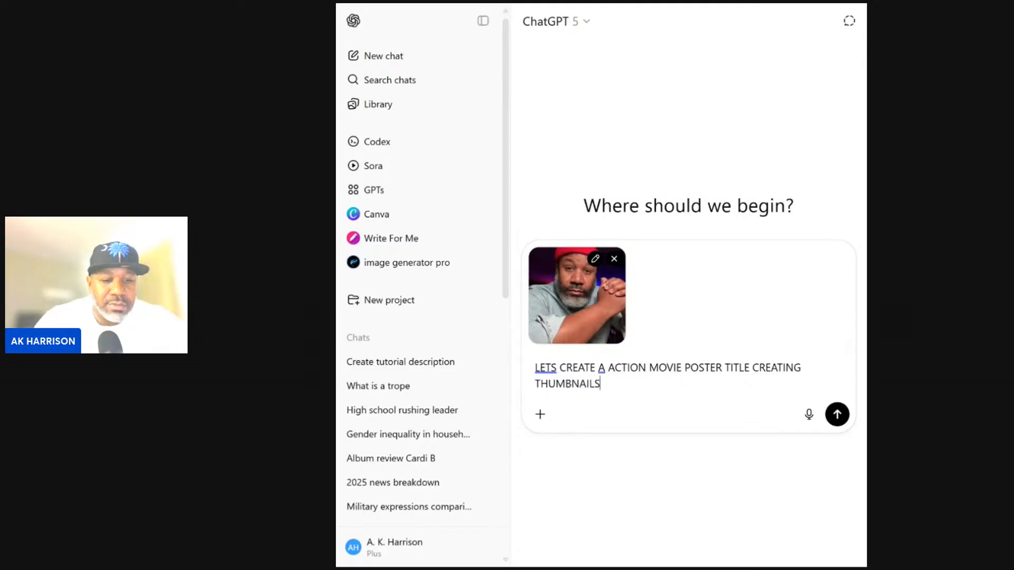
text( USING CHAT)
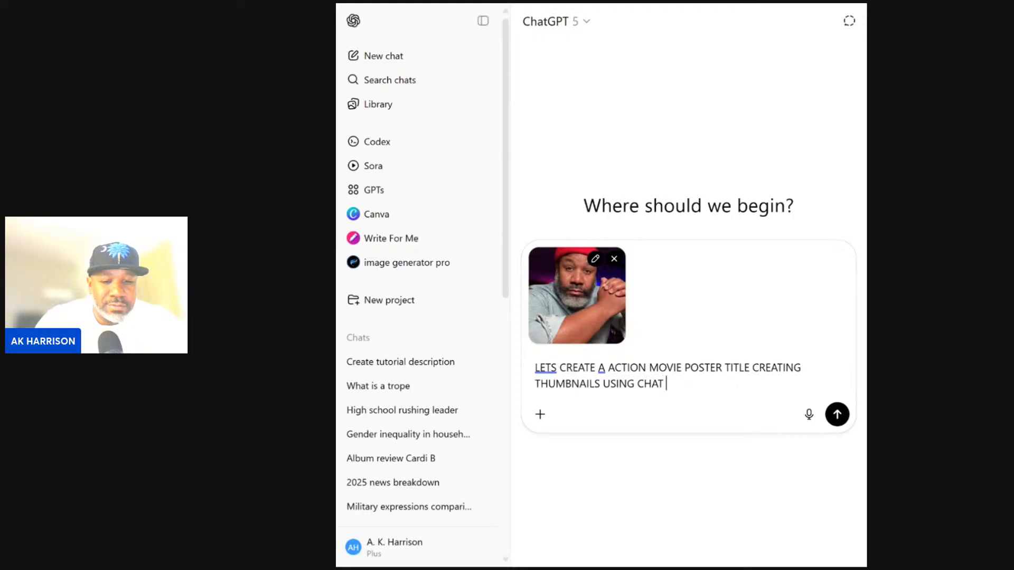
text( GPT)
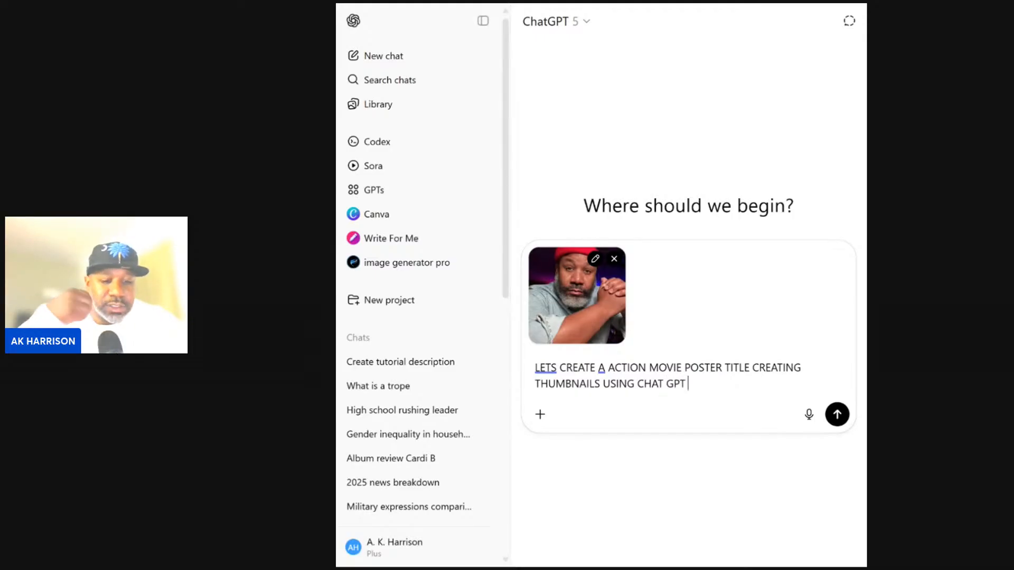
text(CO)
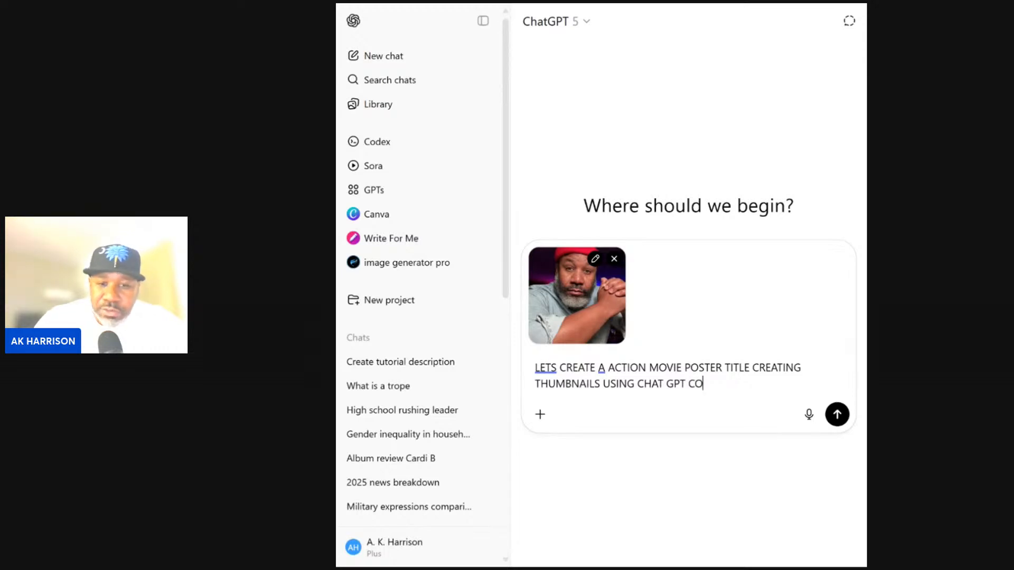
key(BackSpace)
key(BackSpace)
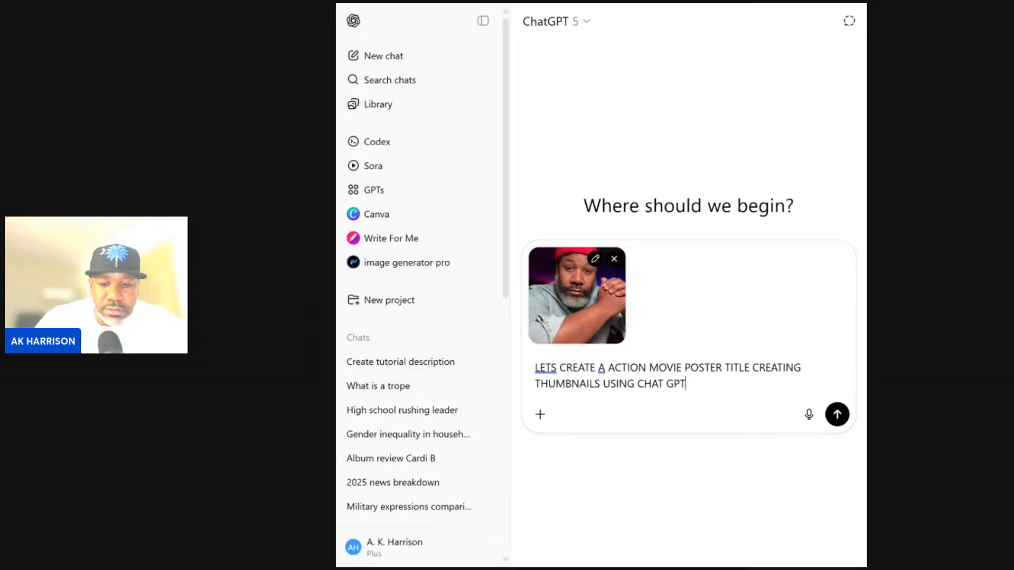
End the title sentence with a period and add "COMPUTERS IN THE BACK GROUND" to the prompt
text(. COM)
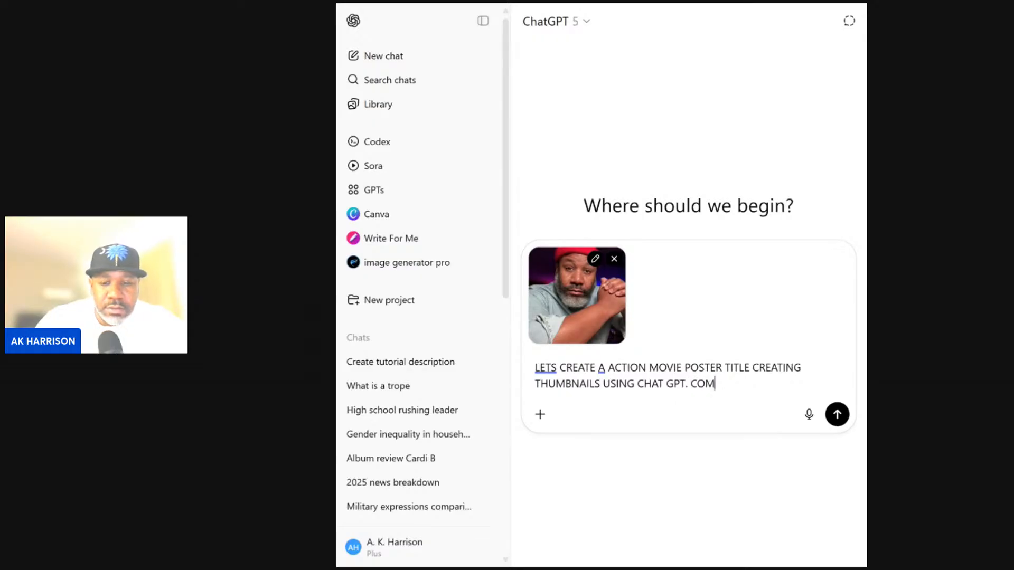
text(PUTERS)
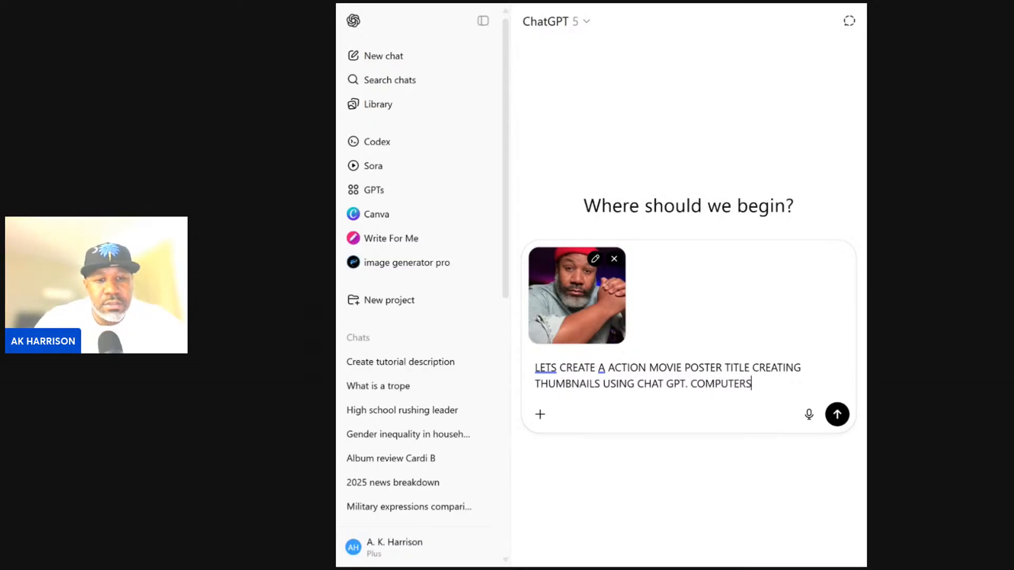
text( IN THE )
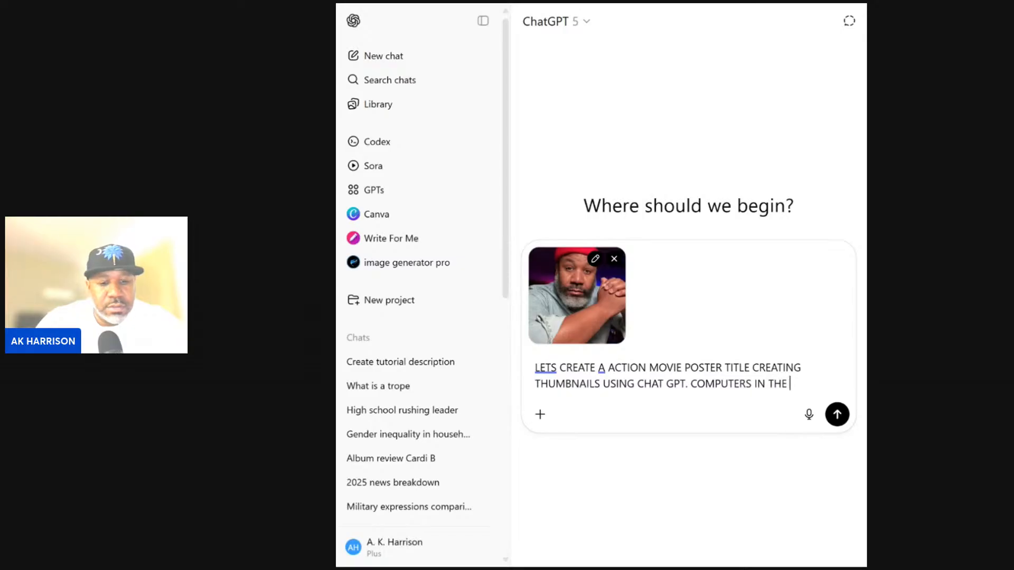
text(BACK)
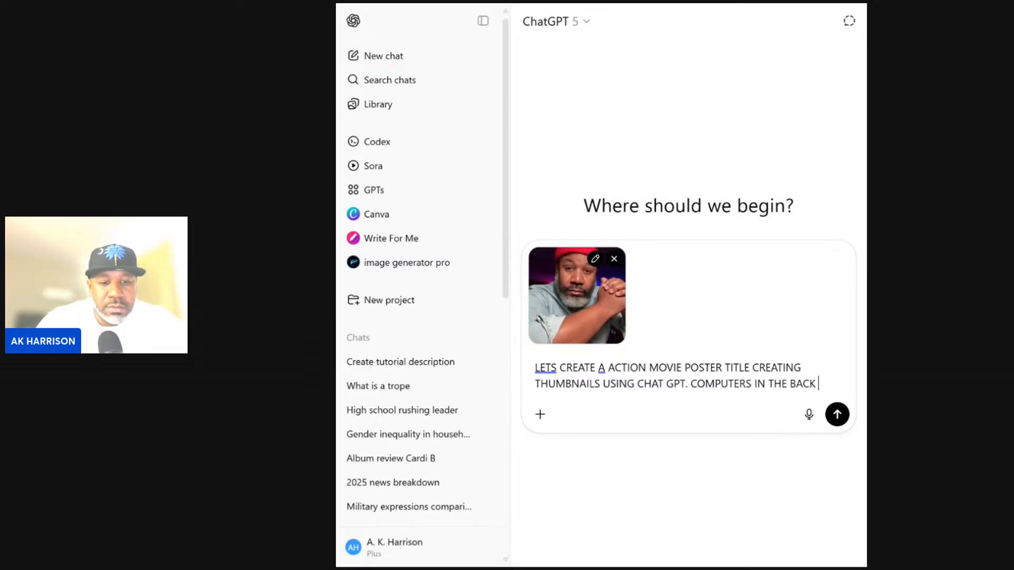
text( GROUN)
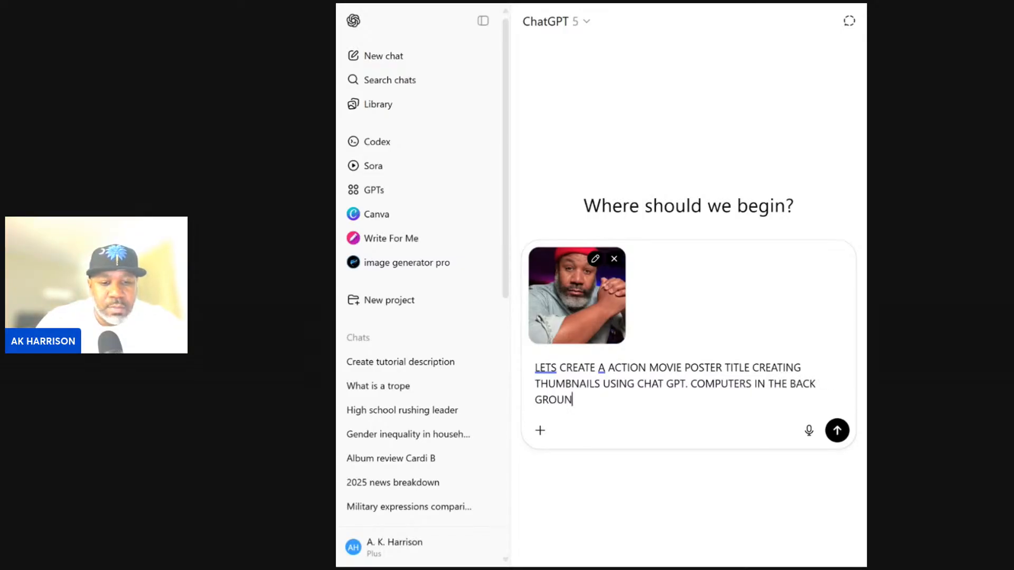
text(D)
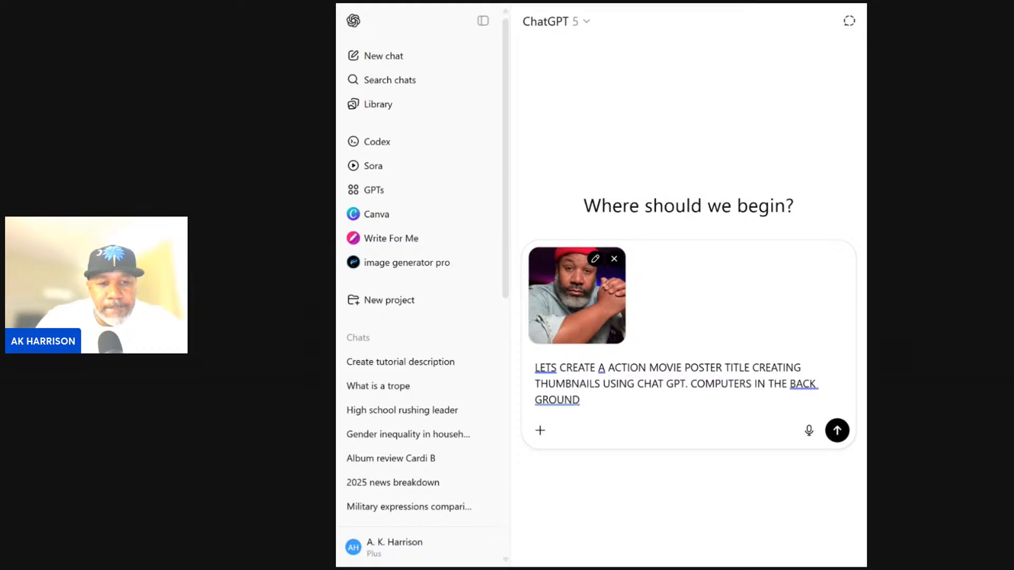
text(. )
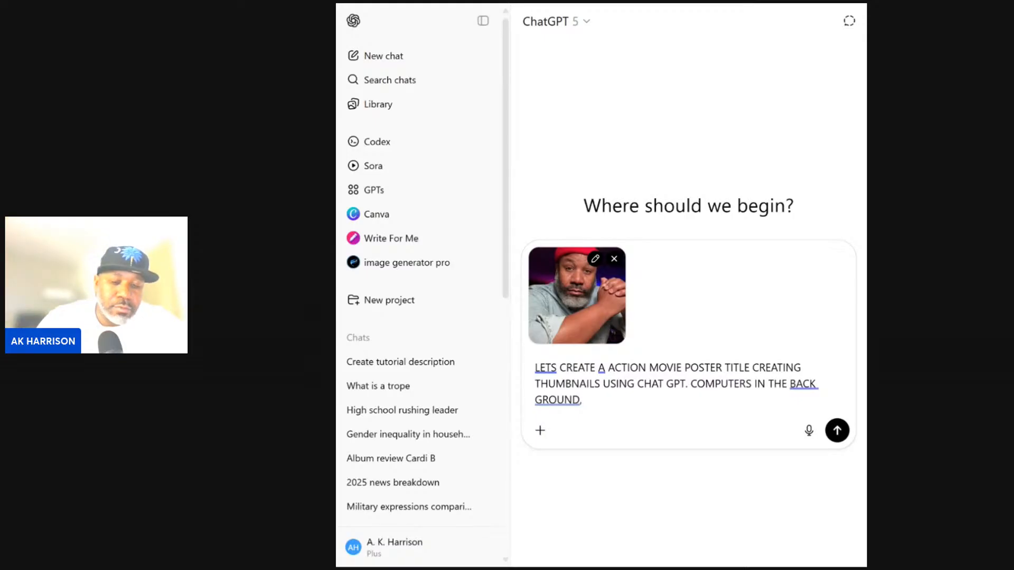
Add "MICROPHONES IN THE SKY," to the end of the prompt
text(MIC)
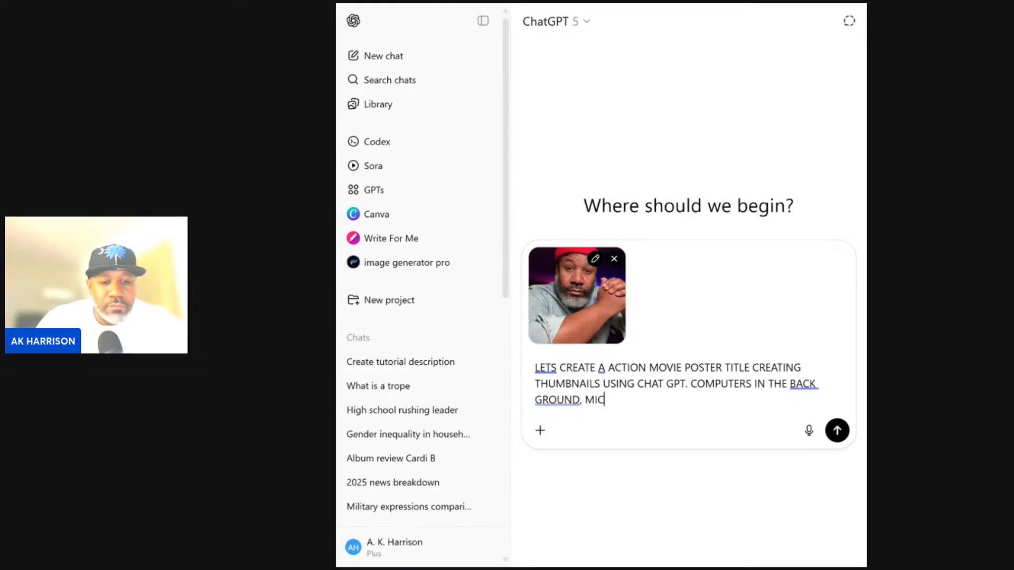
text(ROPH)
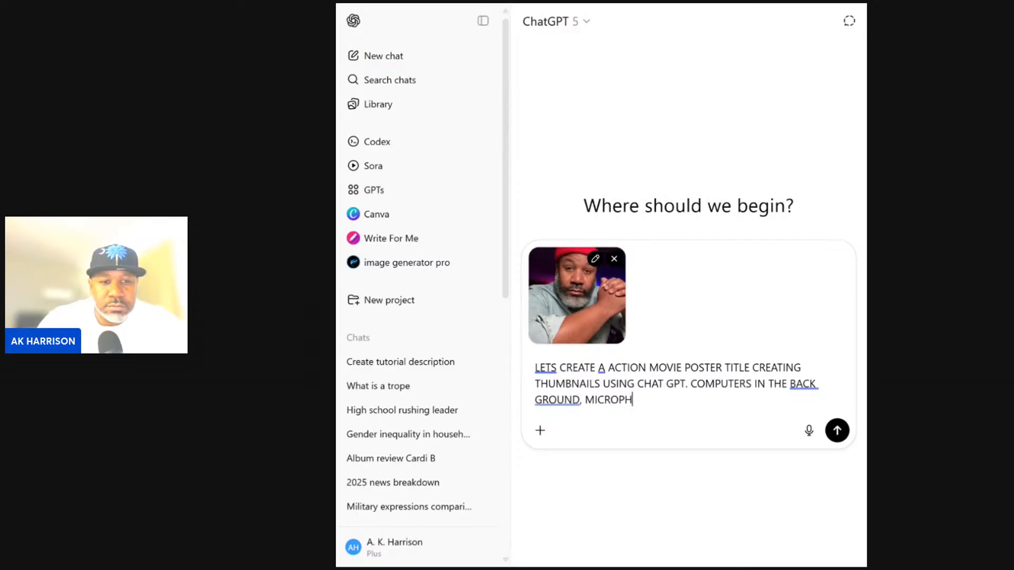
text(ONES IN )
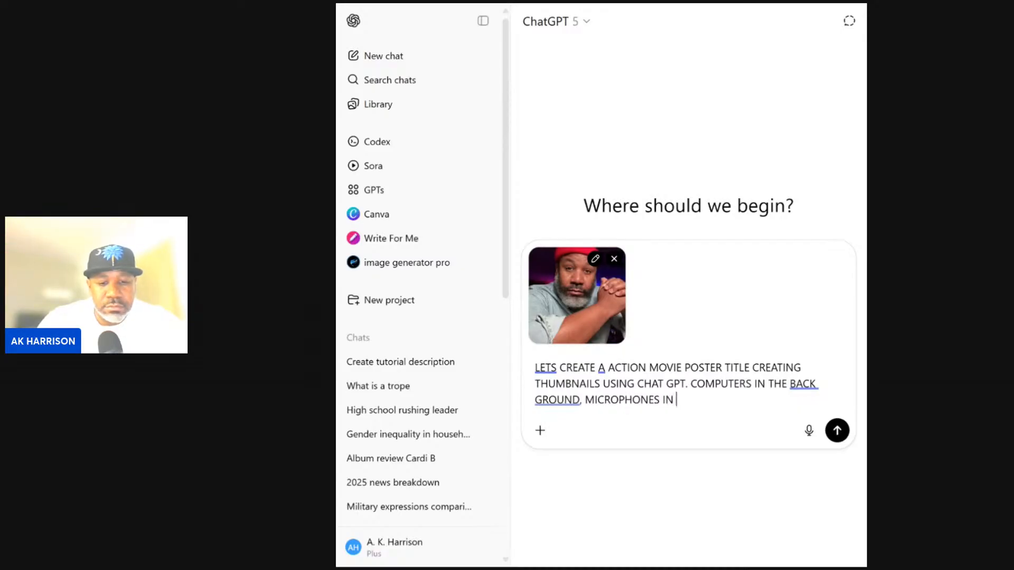
text(THE SH)
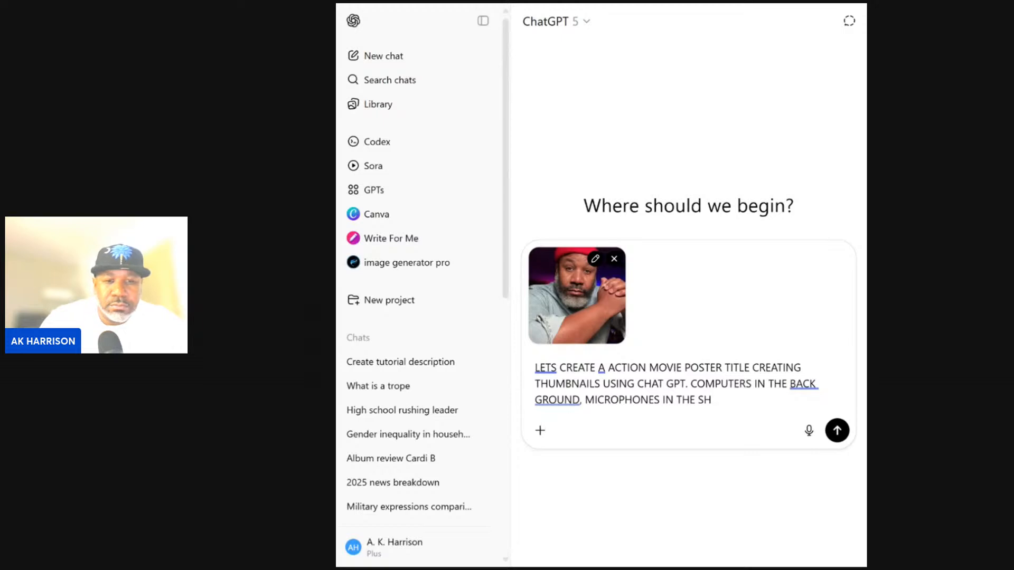
key(BackSpace)
text(KY,)
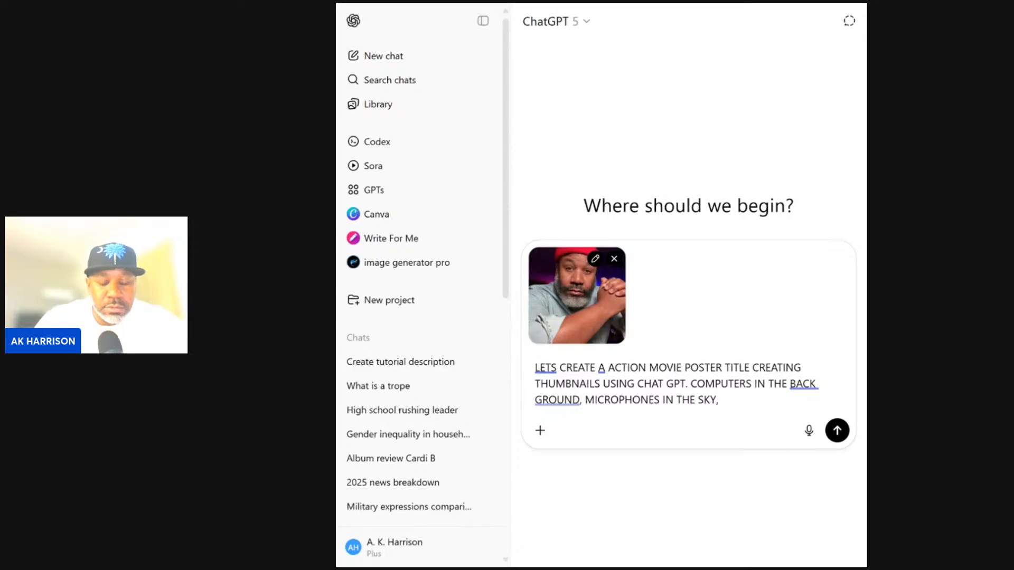
Finish the prompt with "OLD CAMERAS AND FILM" and submit it to generate the poster image
text(OLD)
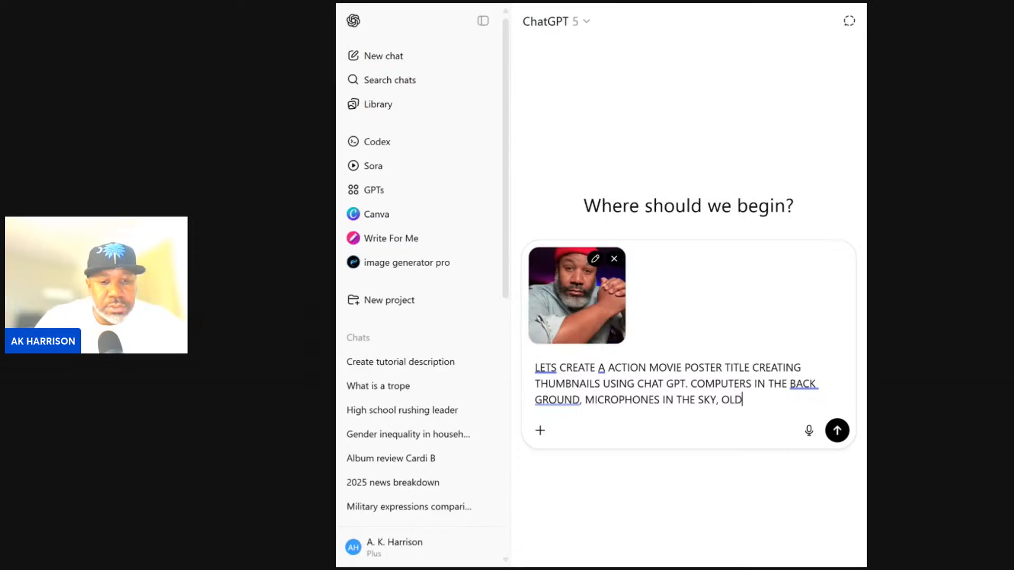
text( CAM)
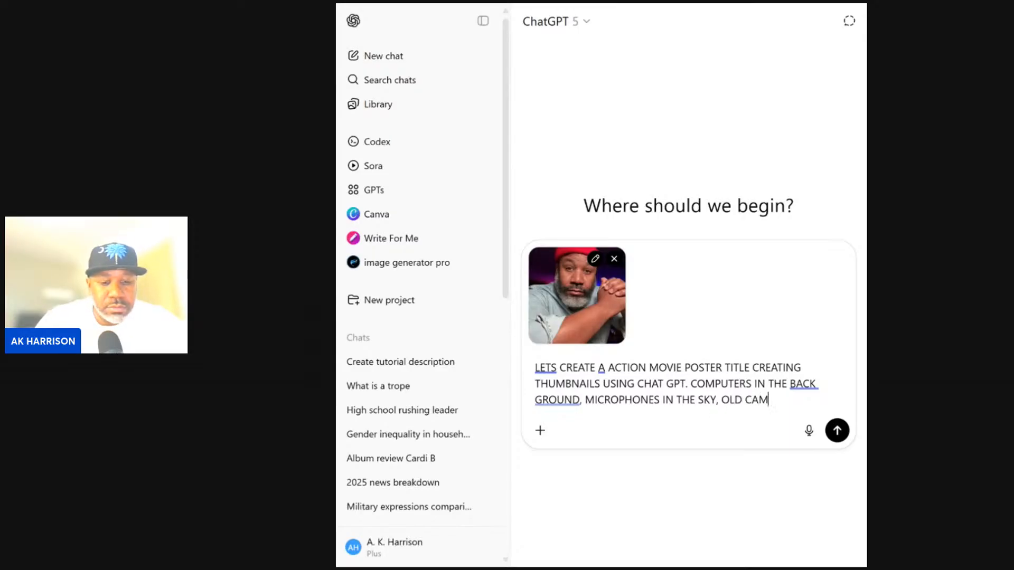
text(ERAS AND)
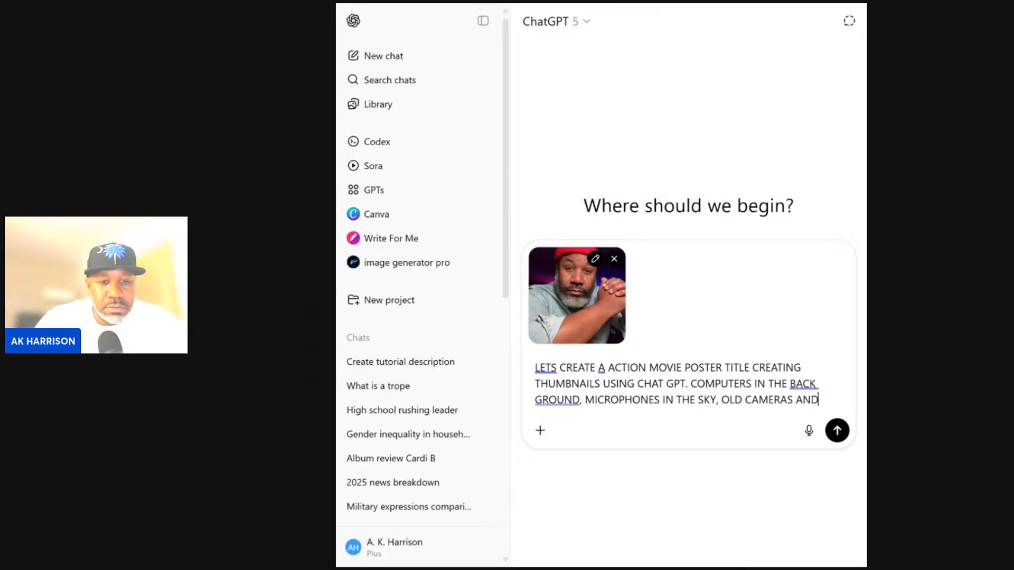
text( FILM)
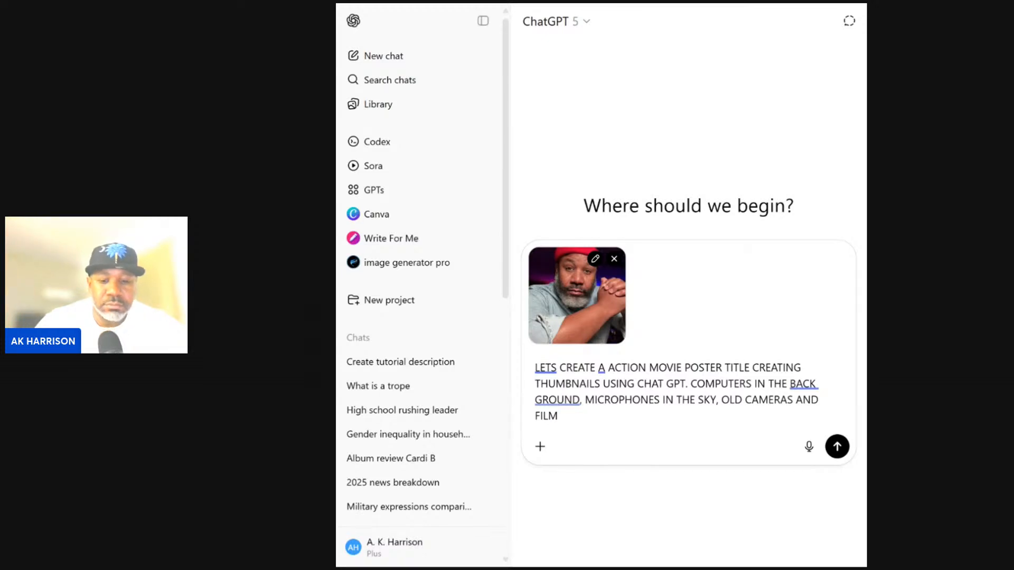
click(837, 448)
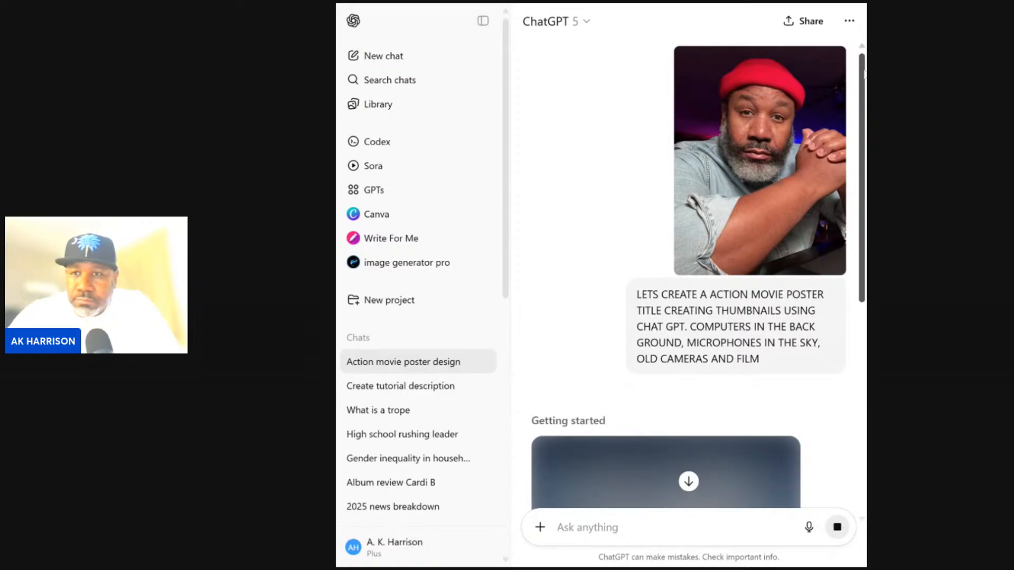
scroll(864, 74, down, 2)
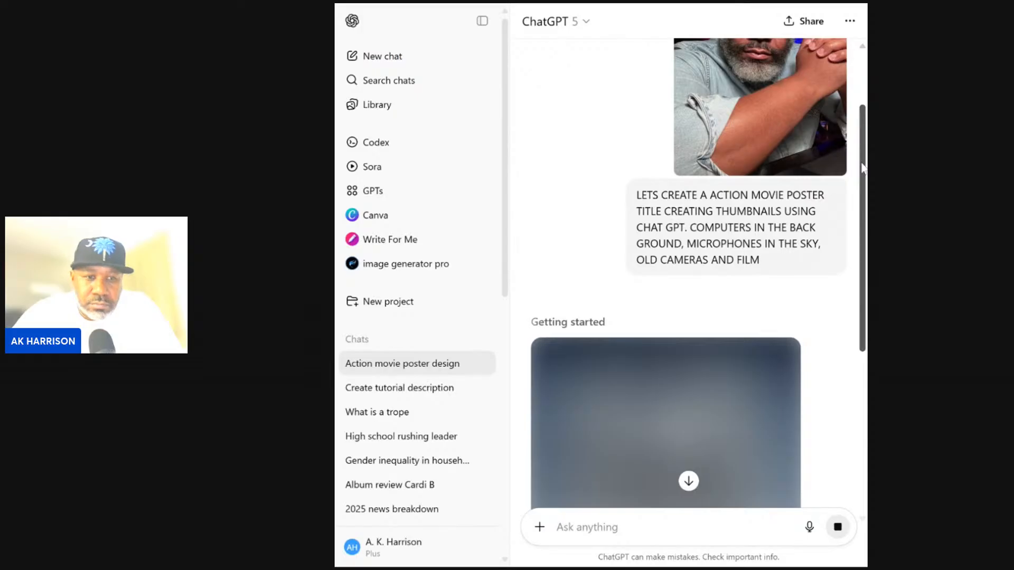
drag(862, 168, 862, 291)
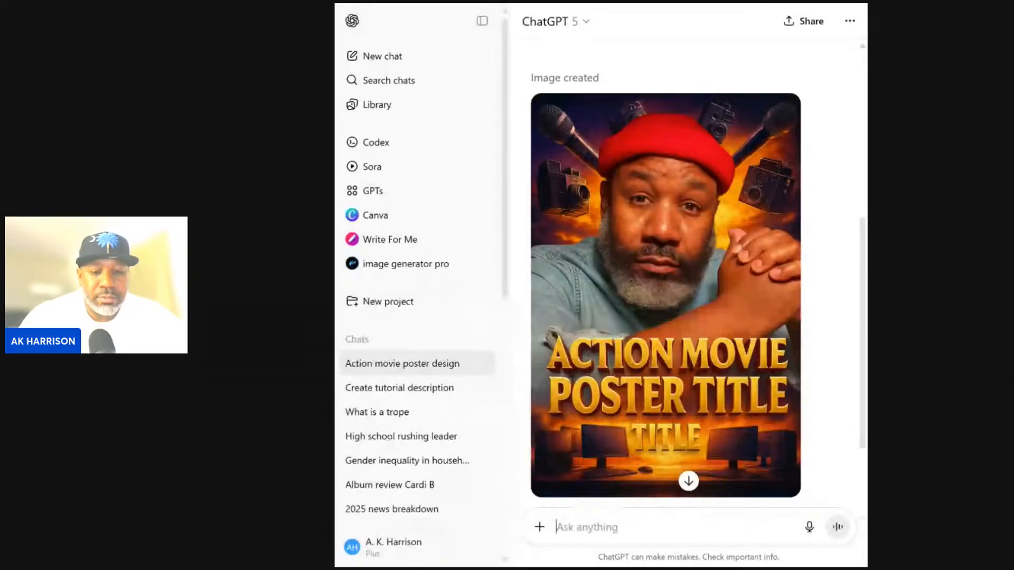
Write a follow-up request reading "MAKE THE TITLE OF THE POSTER CREATING"
text(MAKE)
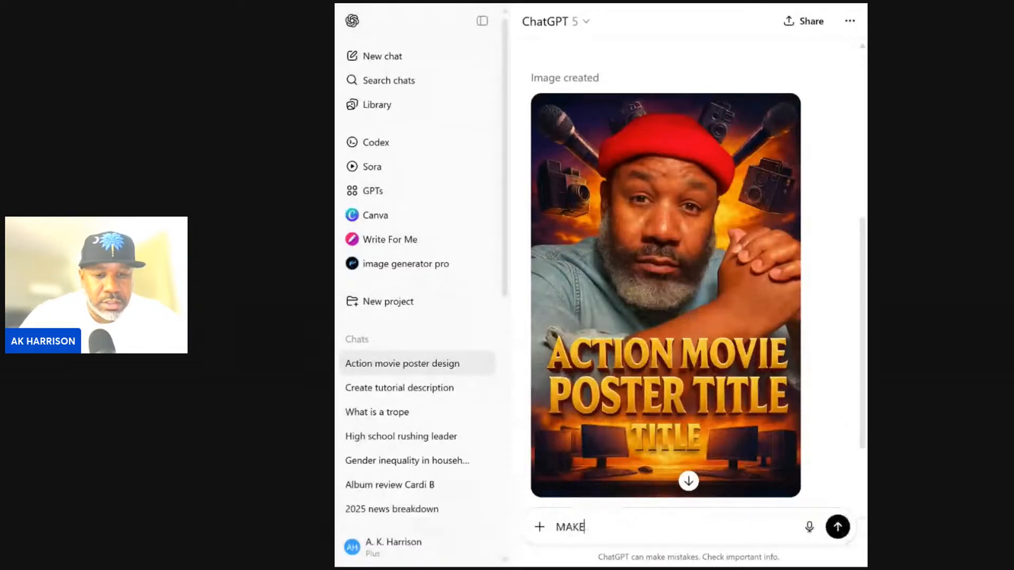
text( THE TI)
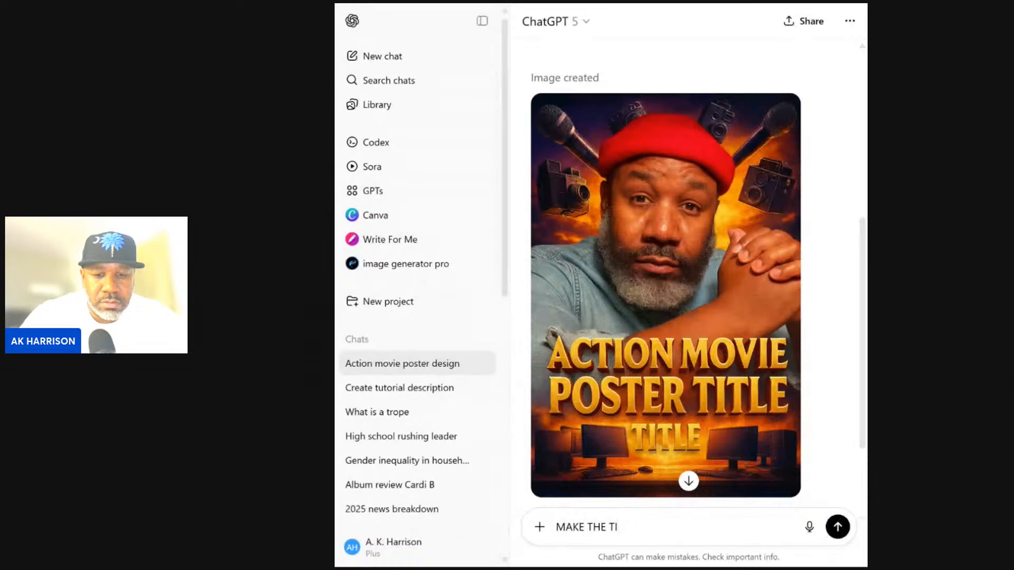
text(TKE)
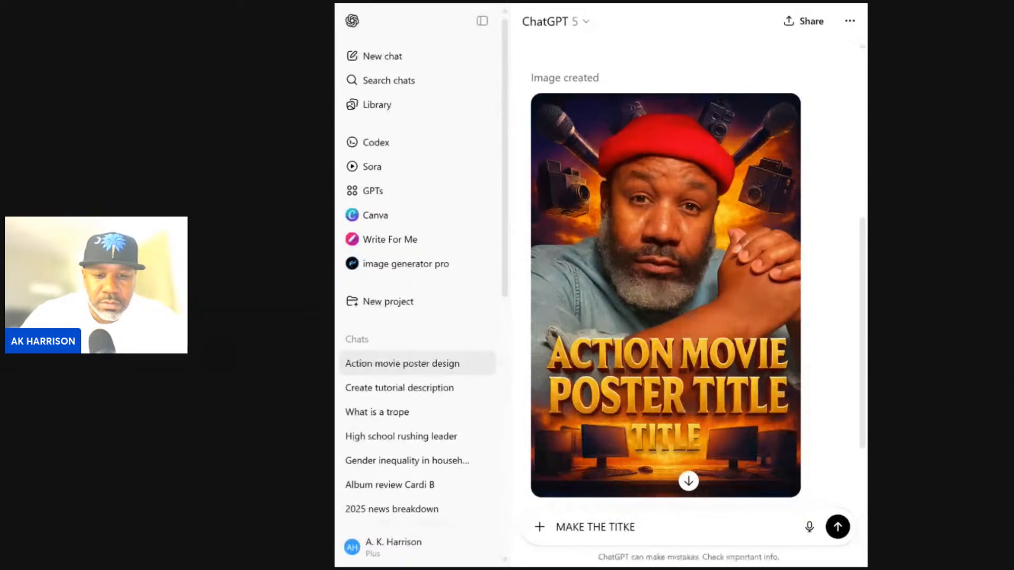
key(BackSpace)
key(BackSpace)
text(LE OF THE)
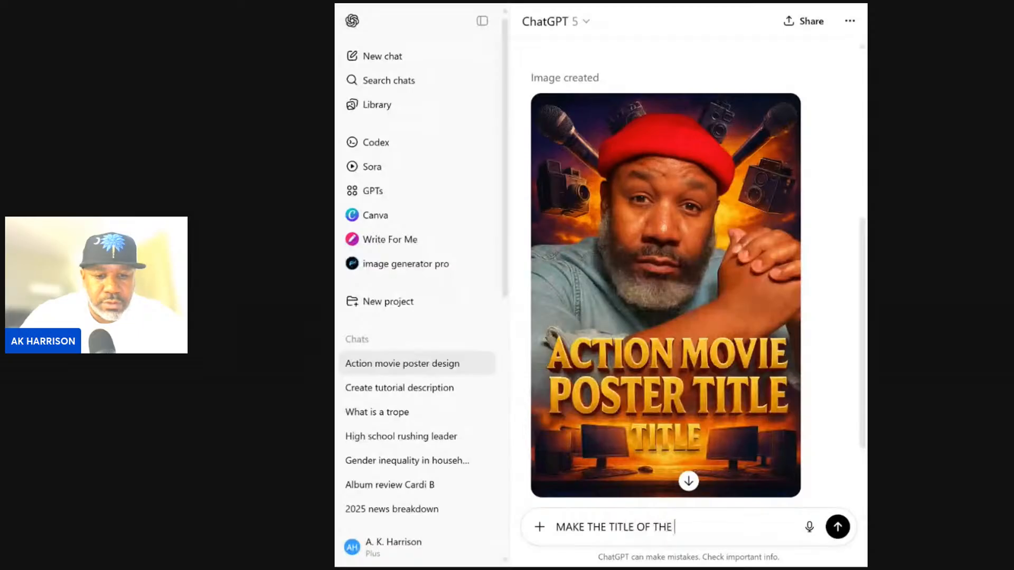
text( POS)
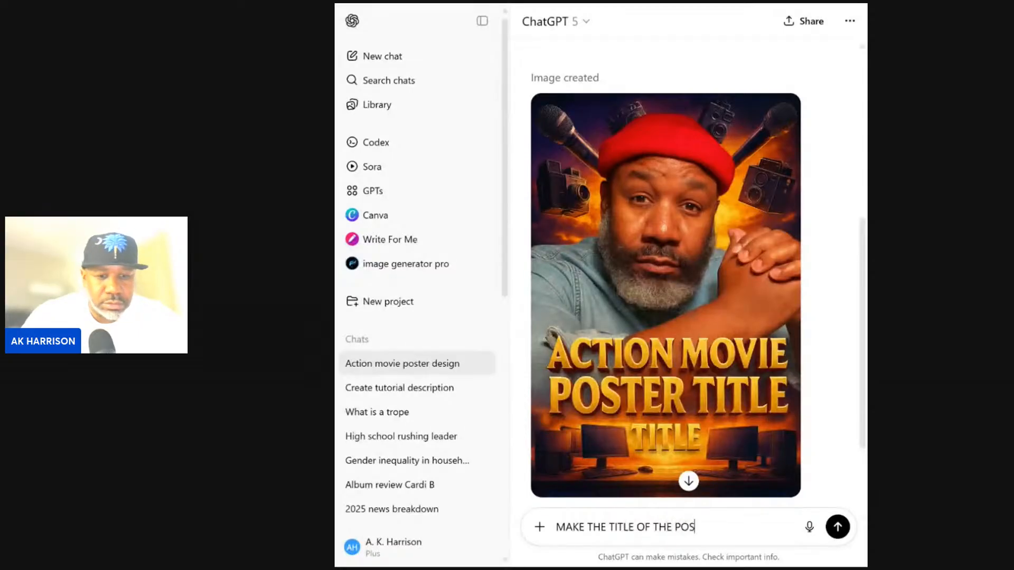
text(TER CREATING)
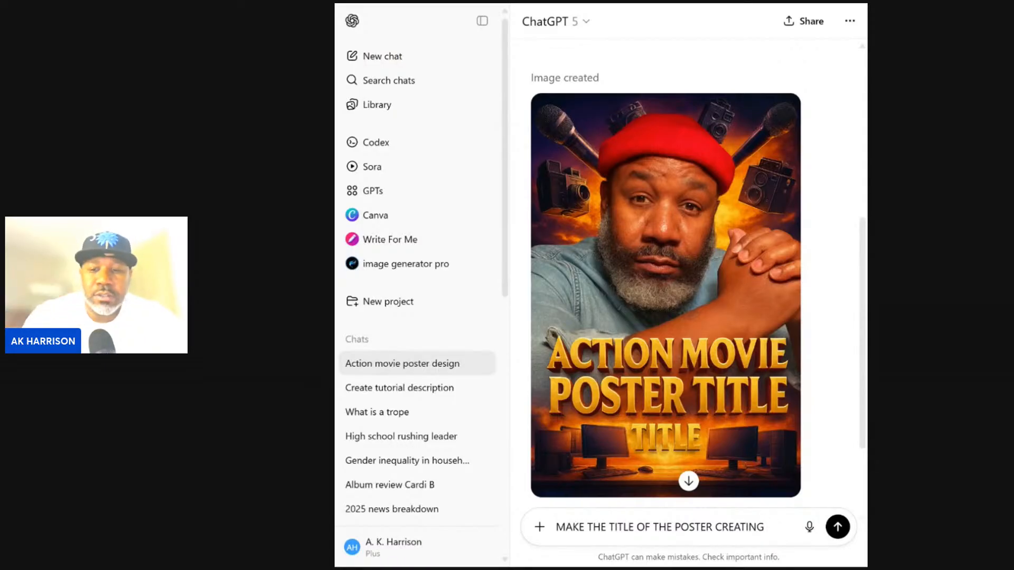
Replace "CREATING" in the follow-up request with "ART OF CREATING"
key(BackSpace)
key(BackSpace)
key(BackSpace)
key(BackSpace)
key(BackSpace)
key(BackSpace)
key(BackSpace)
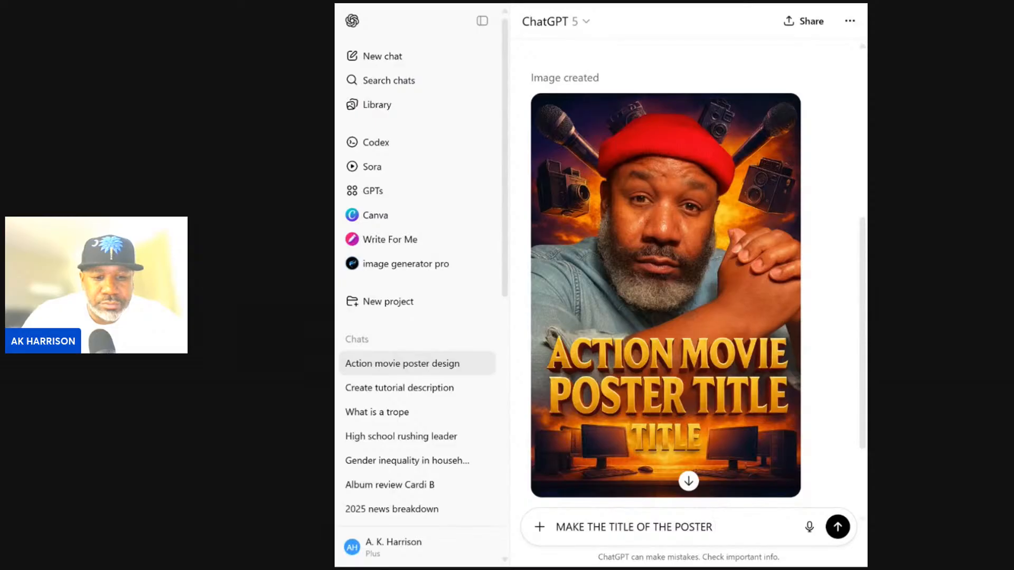
text(ART OF CREA)
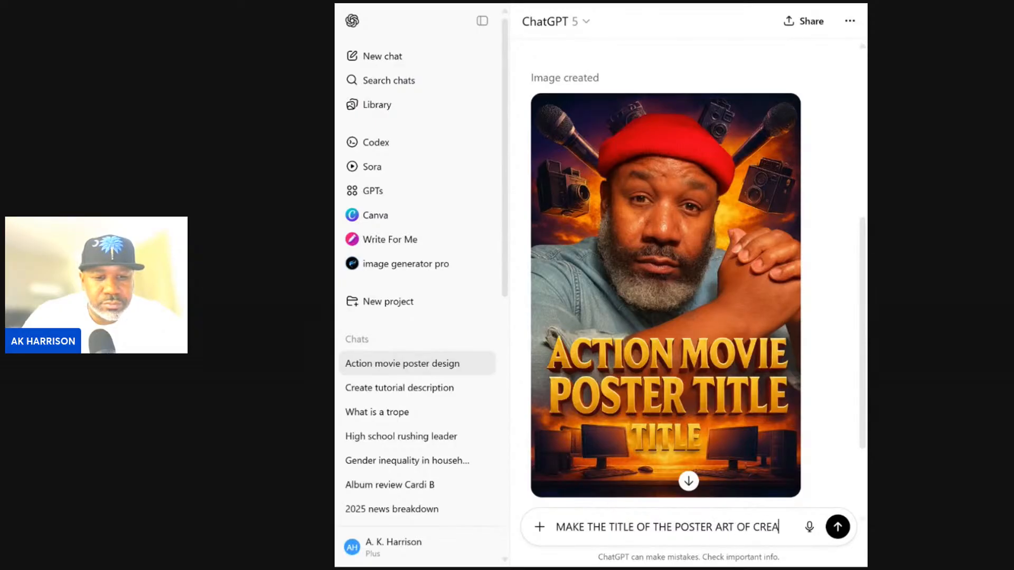
text(TING)
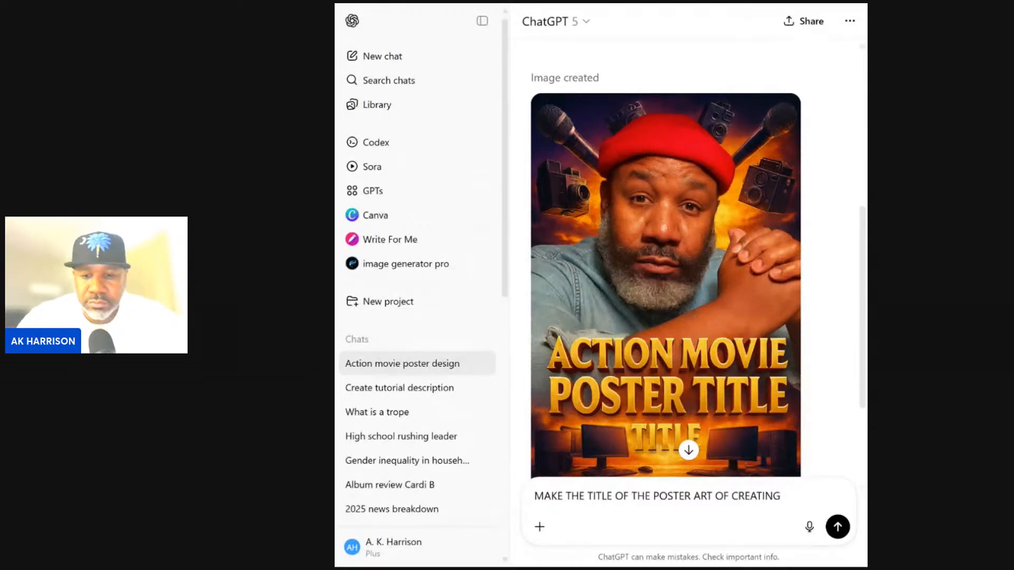
Enclose the title "ART OF CREATING" in quotation marks in the follow-up request
click(693, 495)
text(")
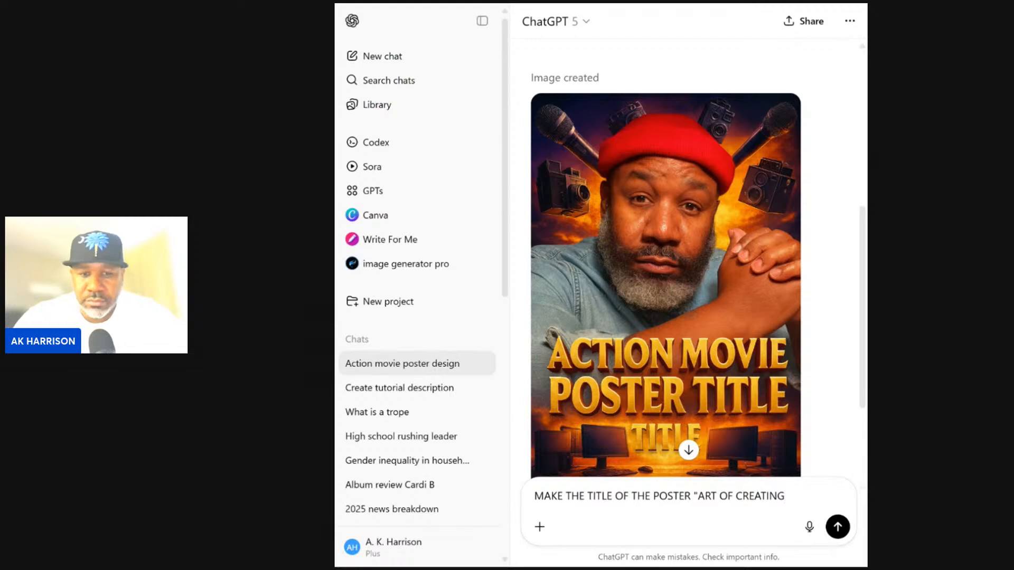
text(")
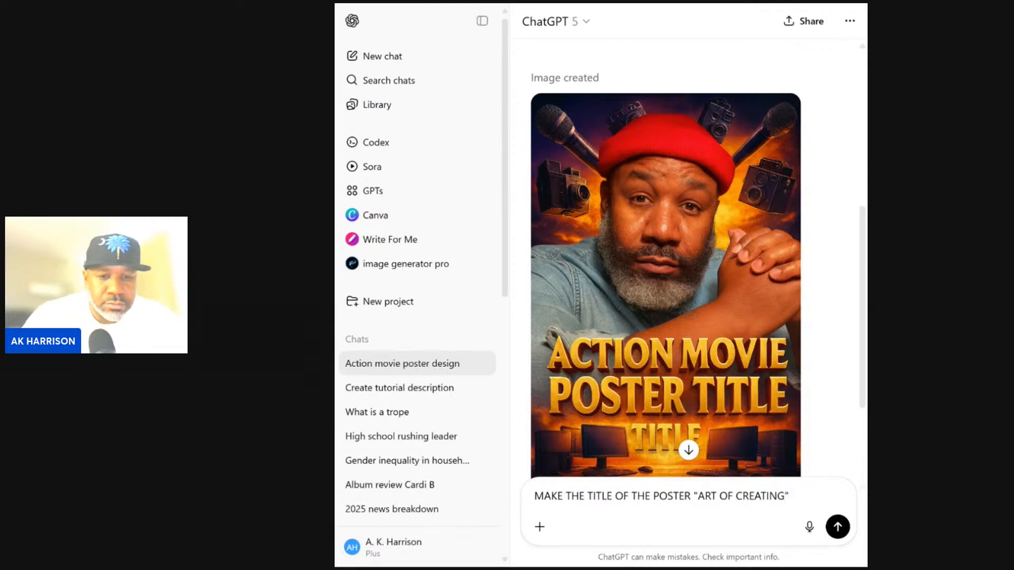
Add "STARING" and the lead actor's name after the quoted title, and send the request to regenerate the poster
text( STAR)
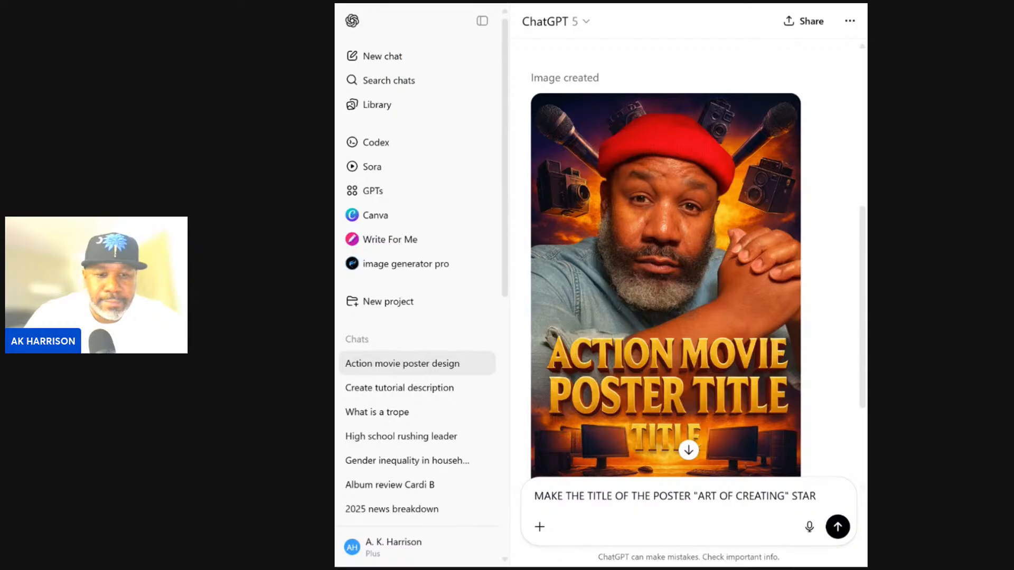
text(ING ART)
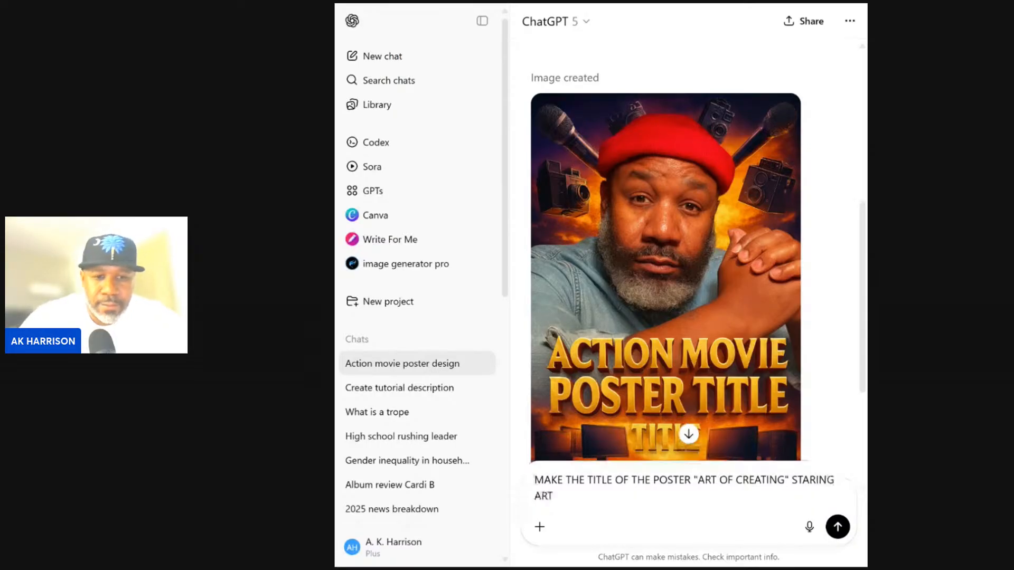
key(BackSpace)
key(BackSpace)
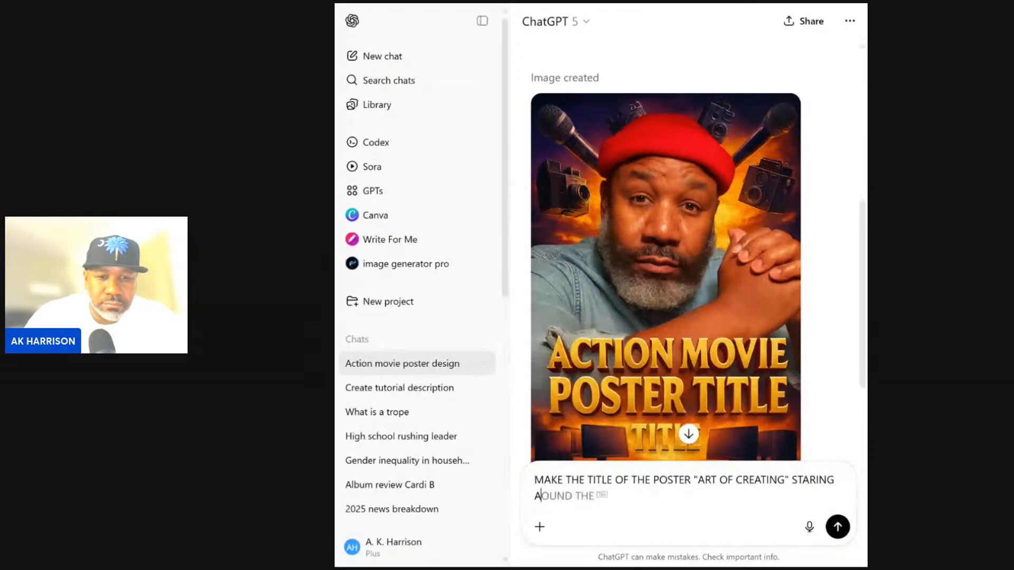
text(K HARRISON)
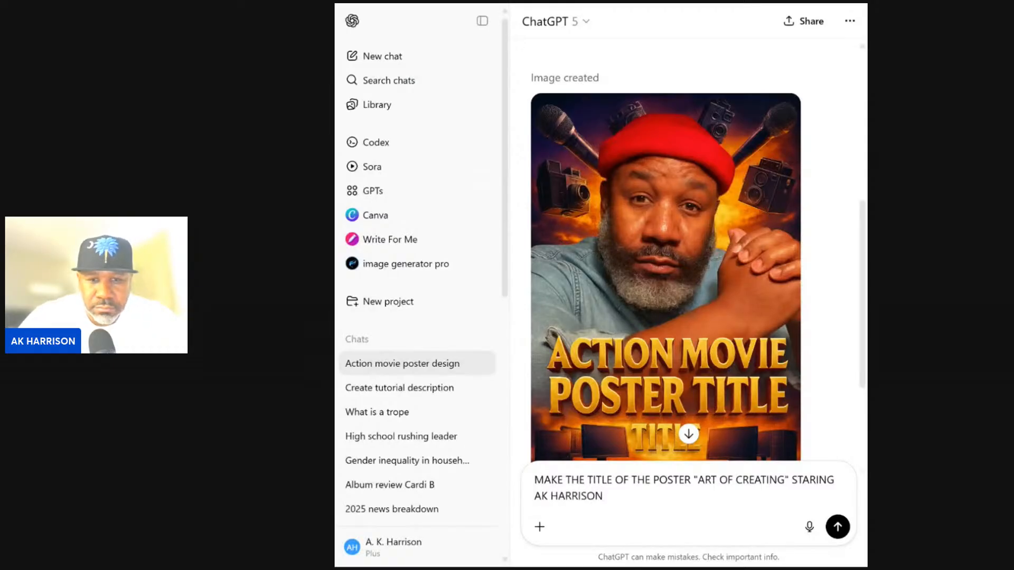
click(845, 533)
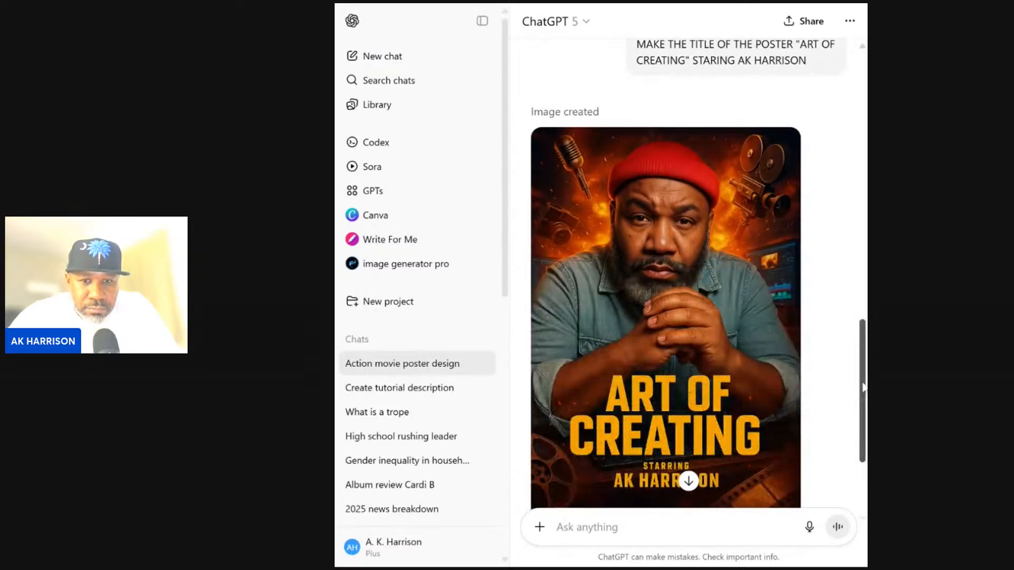
Compare the regenerated "ART OF CREATING" poster with the first generated poster in the conversation
mouse_move(862, 387)
mouse_down()
mouse_move(844, 231)
mouse_move(864, 406)
mouse_up()
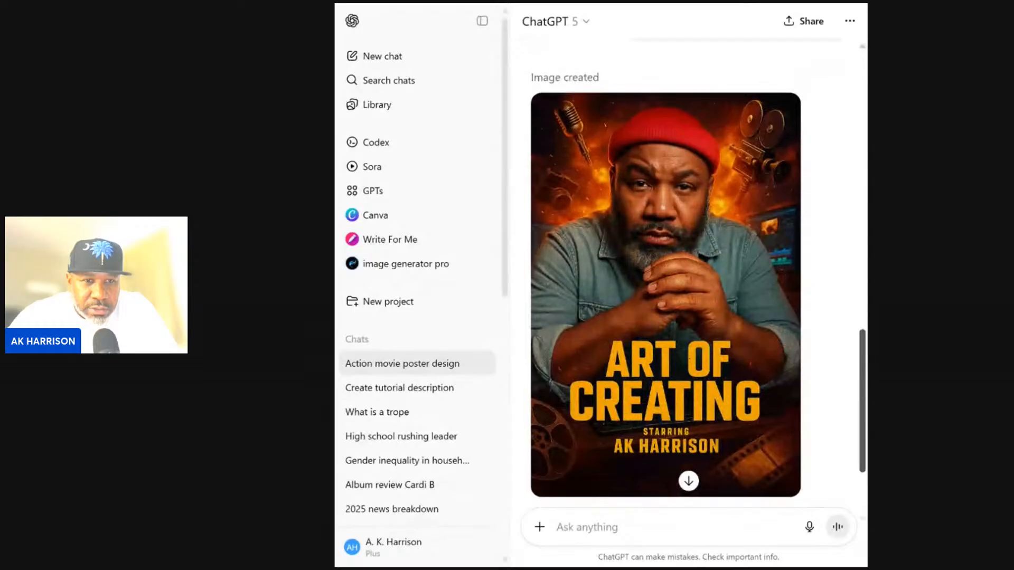
scroll(830, 227, up, 10)
scroll(830, 228, down, 1)
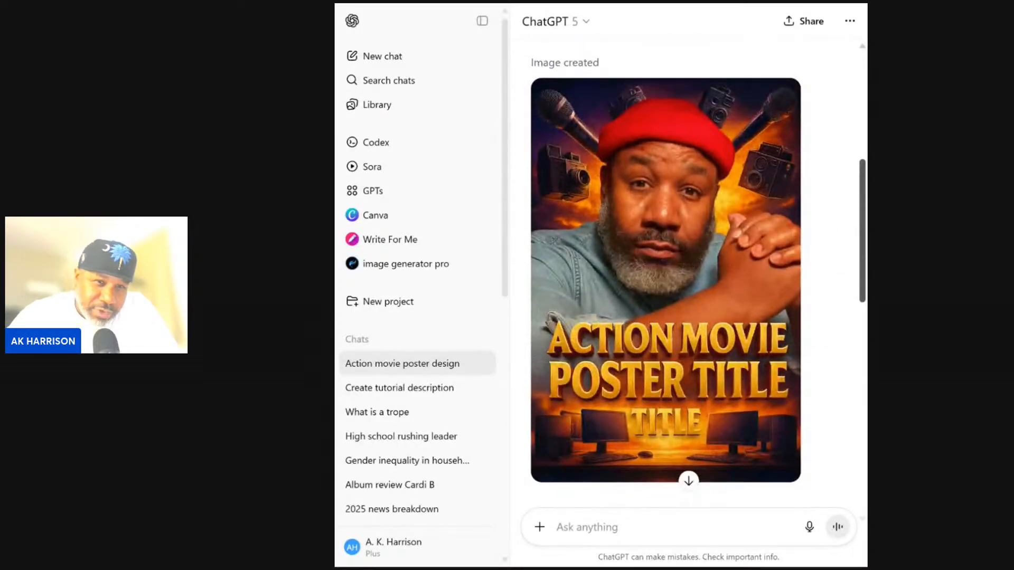
scroll(823, 250, down, 3)
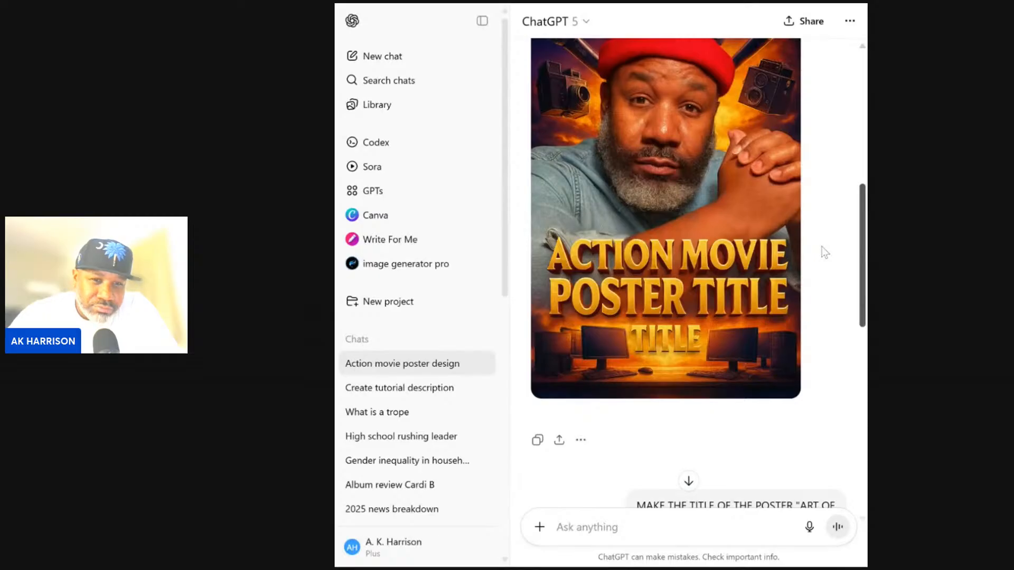
scroll(823, 264, down, 8)
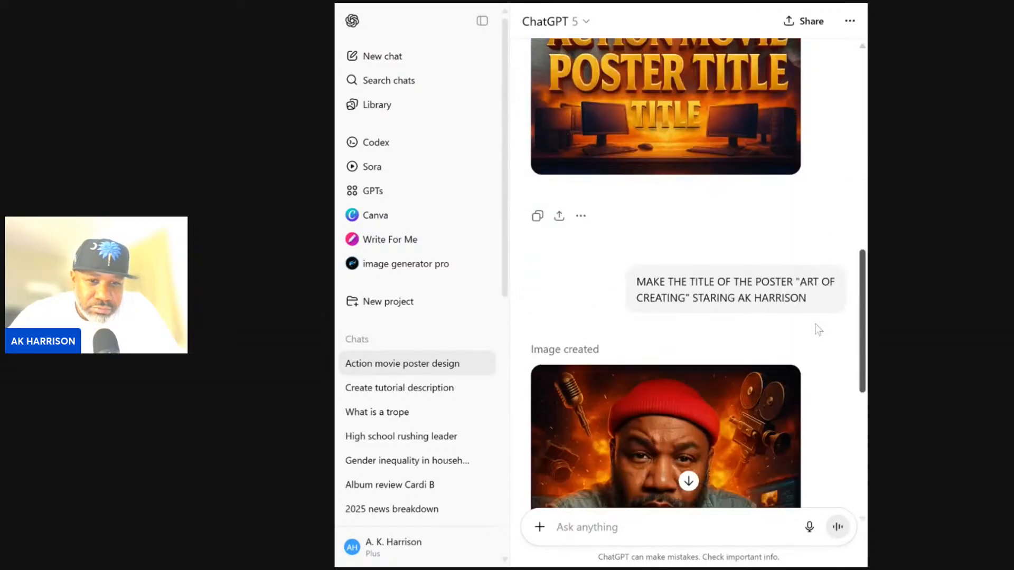
scroll(816, 348, down, 5)
scroll(814, 338, up, 9)
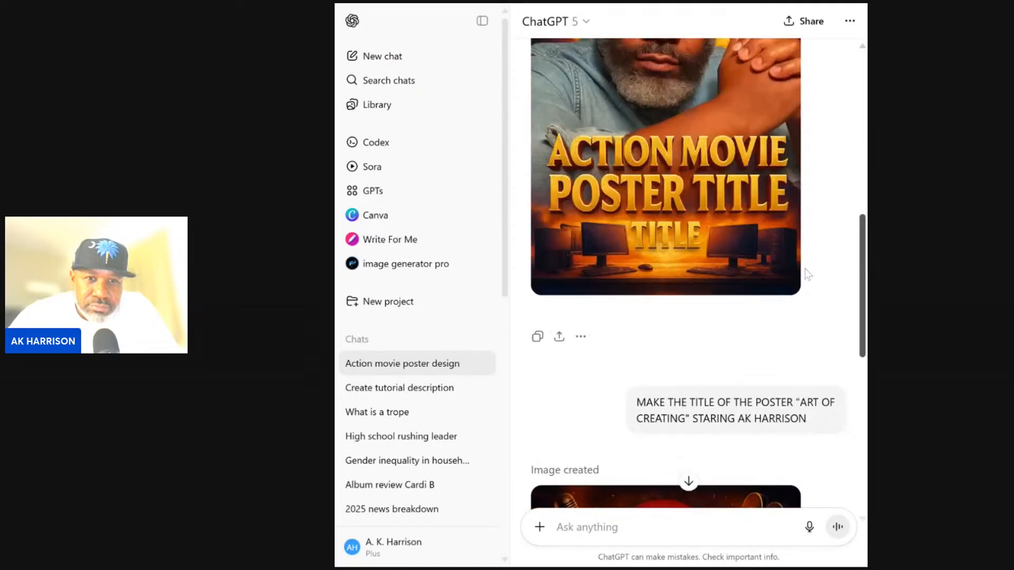
scroll(797, 243, down, 7)
scroll(791, 211, up, 7)
scroll(792, 306, down, 3)
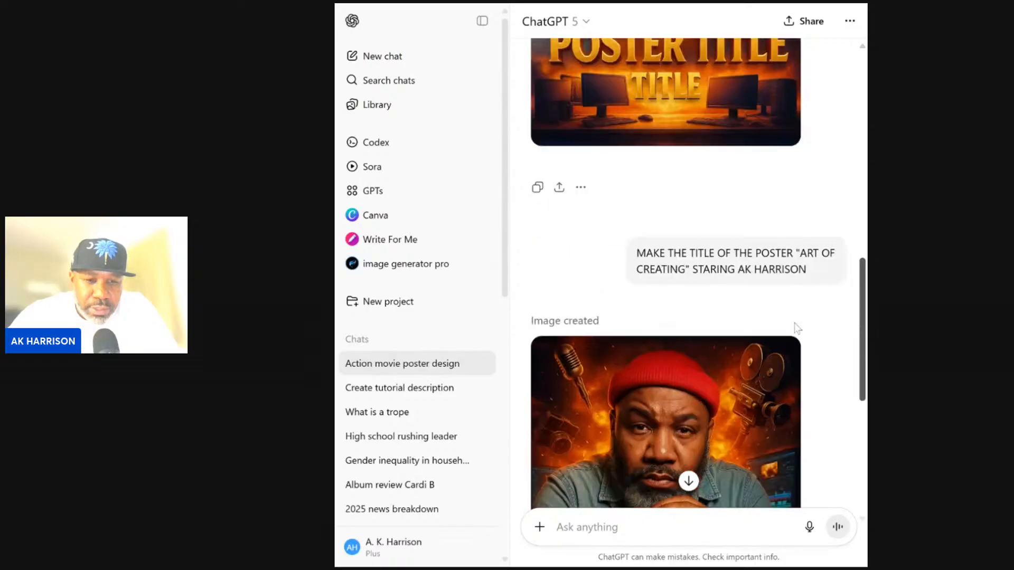
scroll(797, 338, down, 6)
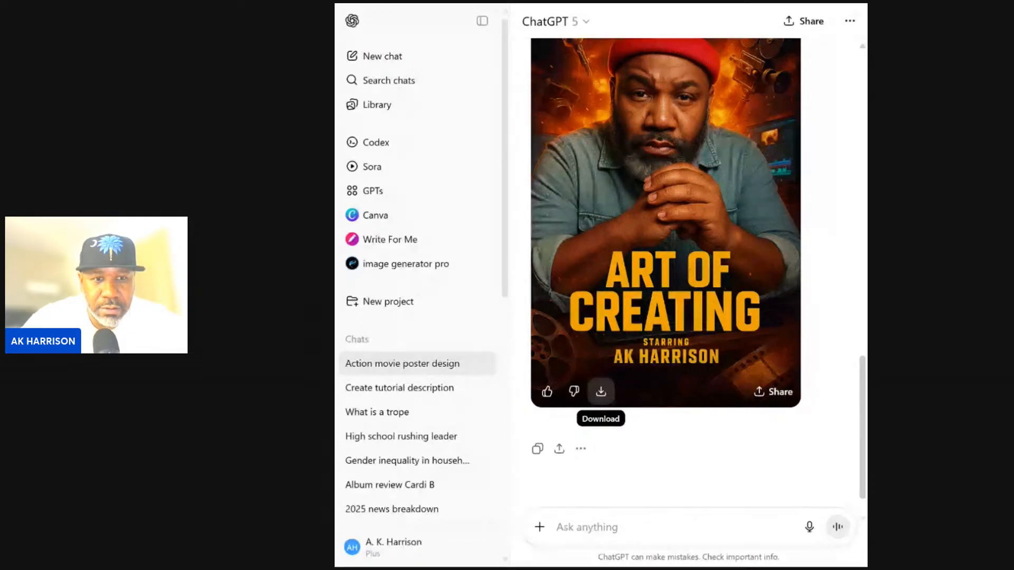
Download the "ART OF CREATING" poster and attach the outdoor photo of the man in a long dark coat to a new message
click(602, 396)
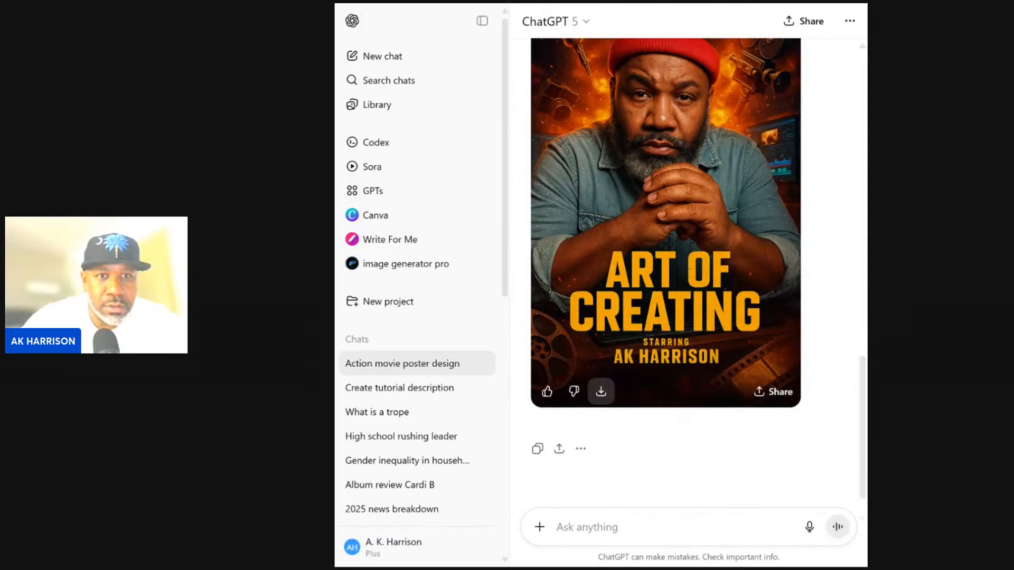
click(642, 523)
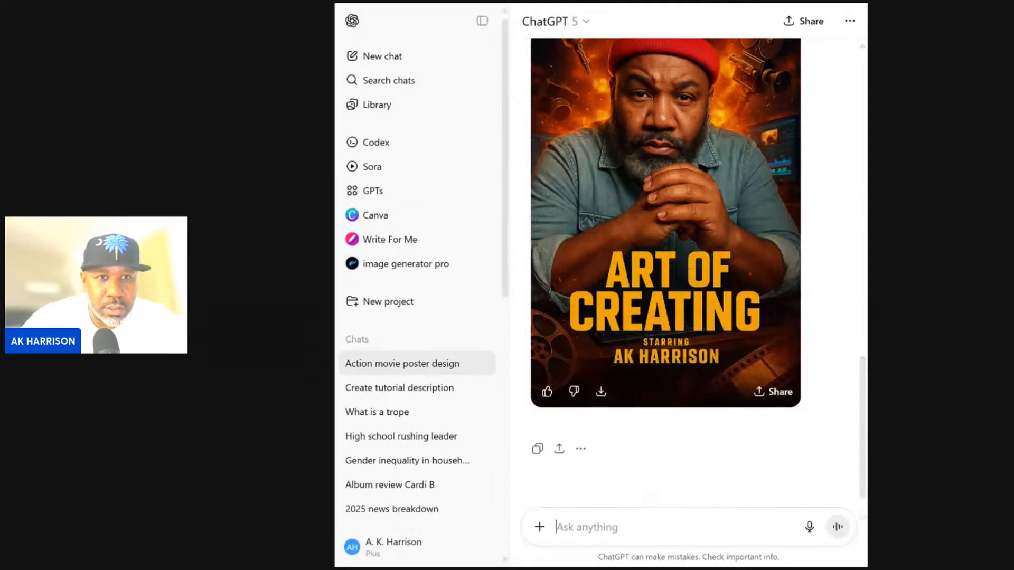
click(539, 527)
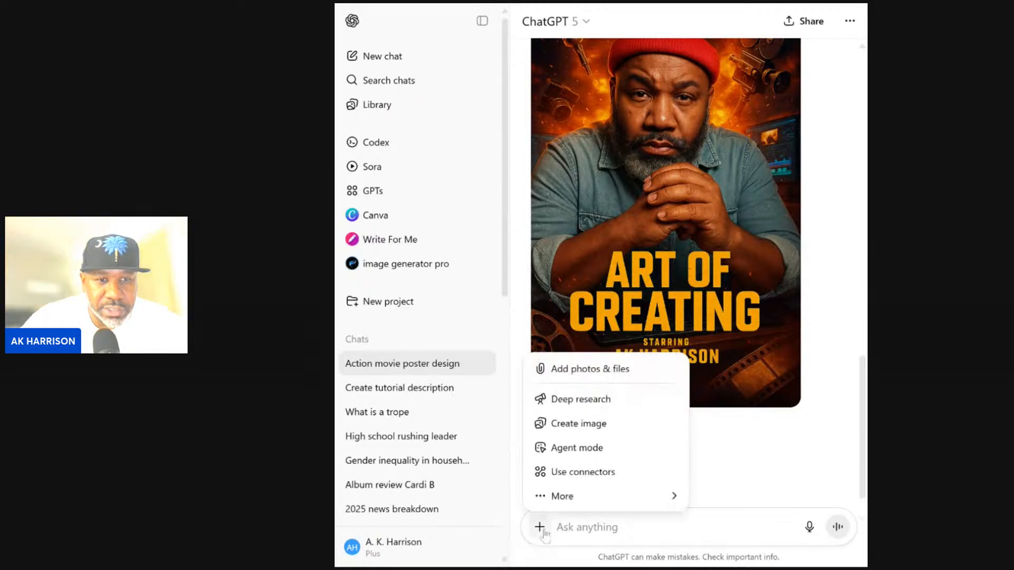
click(551, 368)
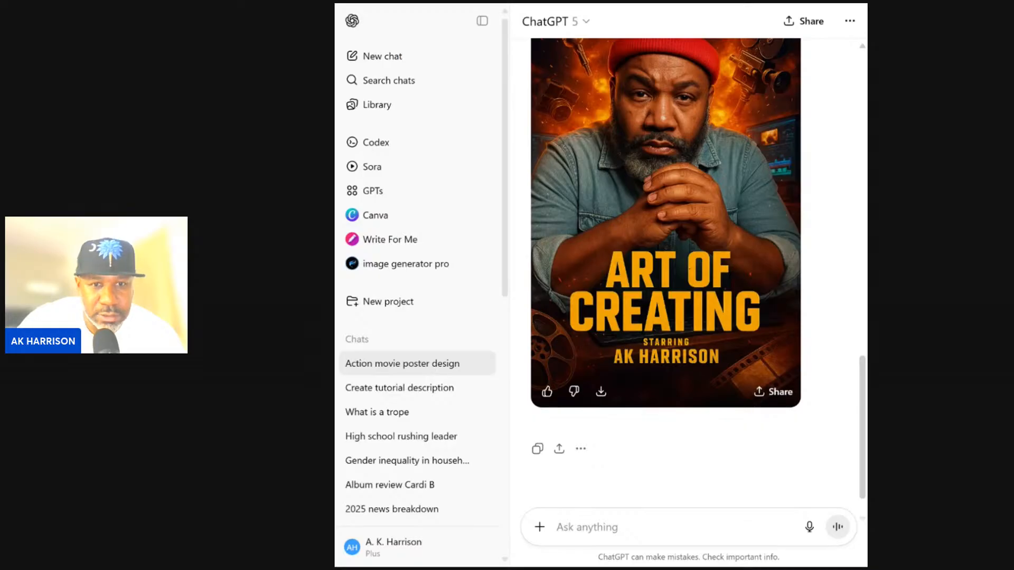
key(ctrl+v)
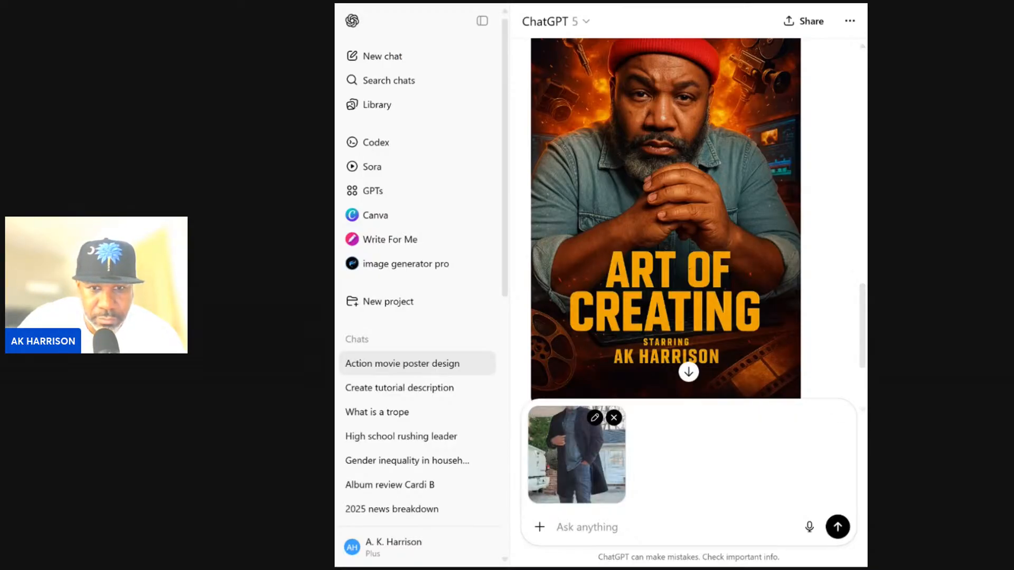
Begin the request for the attached photo with "CREATE A ACTION MOVIE POSTER"
scroll(862, 353, down, 1)
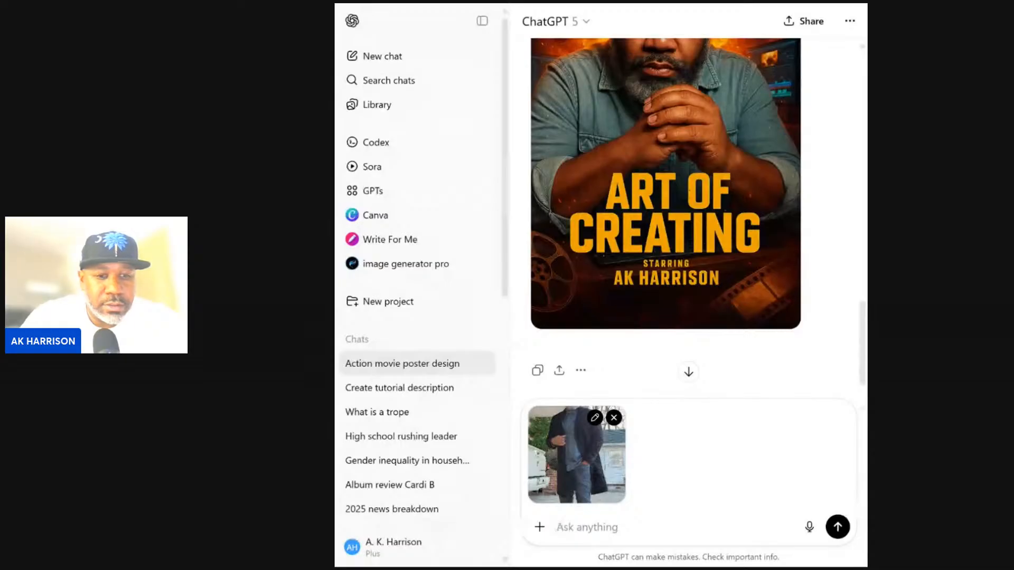
text(CREATE )
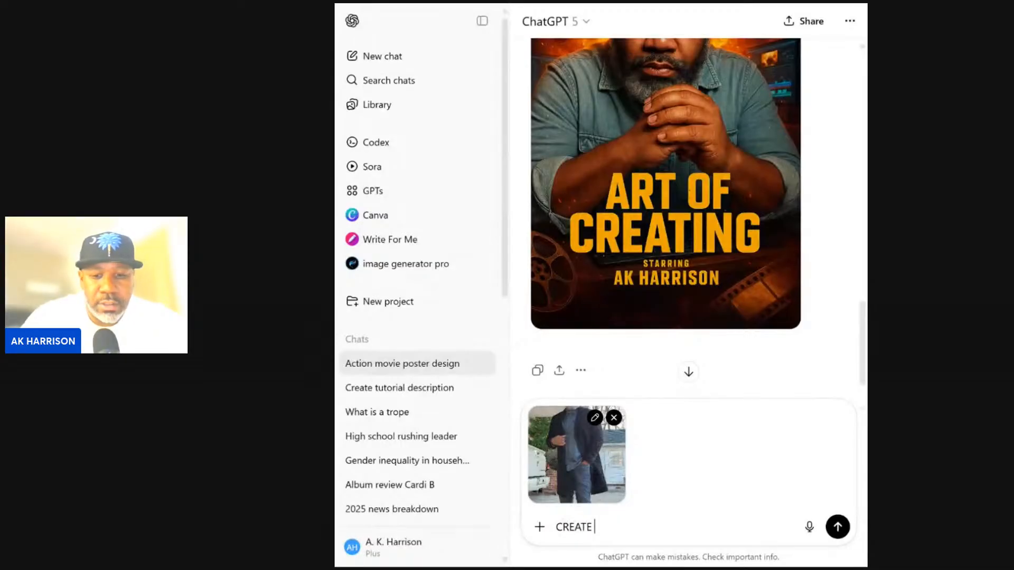
text(A ACTION )
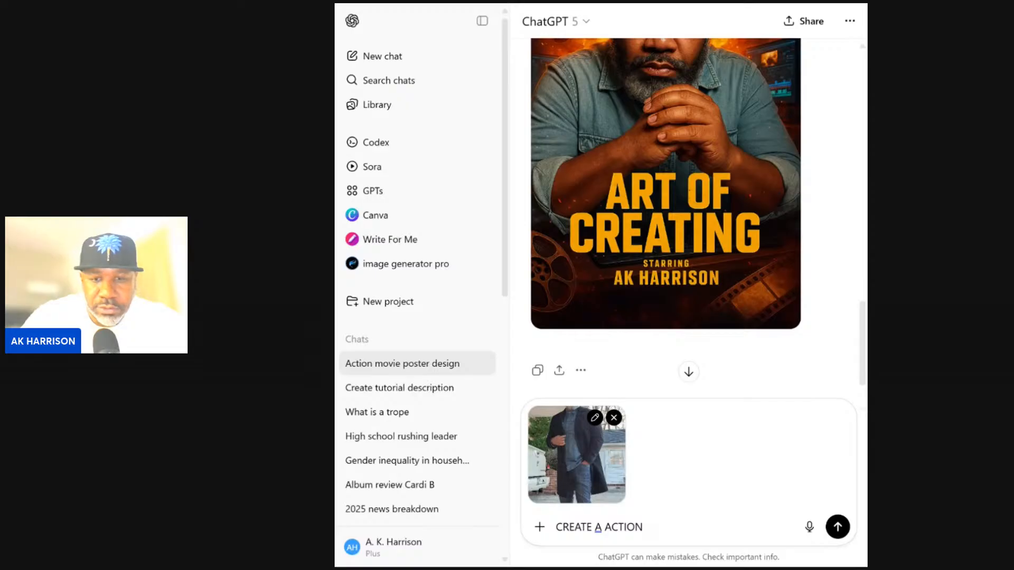
text(MO)
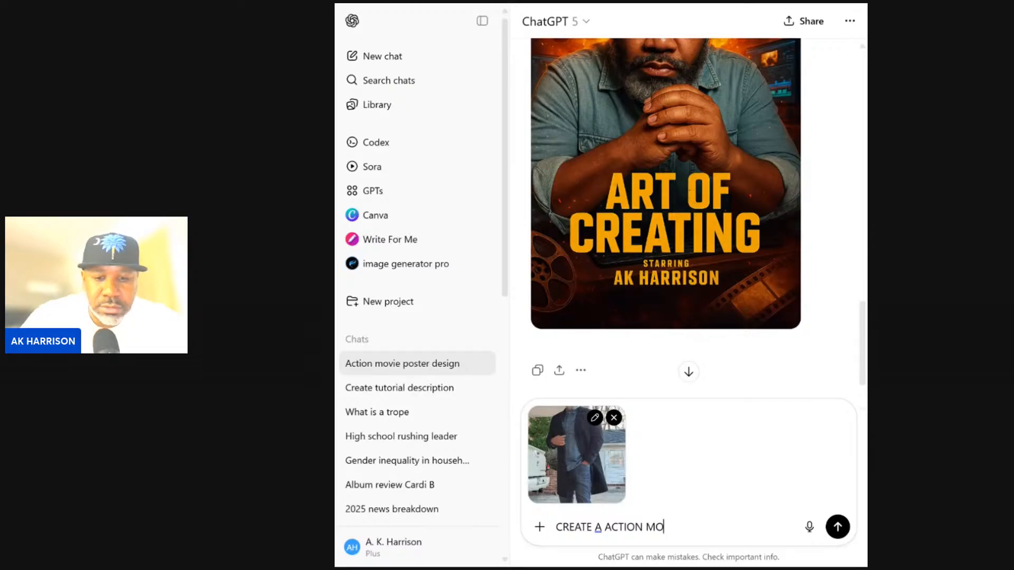
text(VOE)
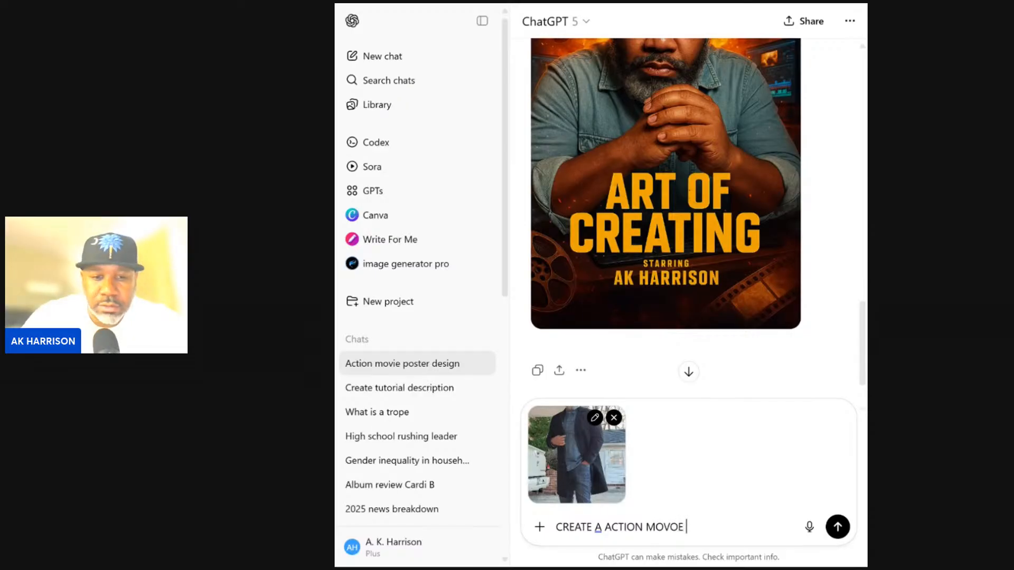
key(BackSpace)
key(BackSpace)
key(BackSpace)
text(IE POST)
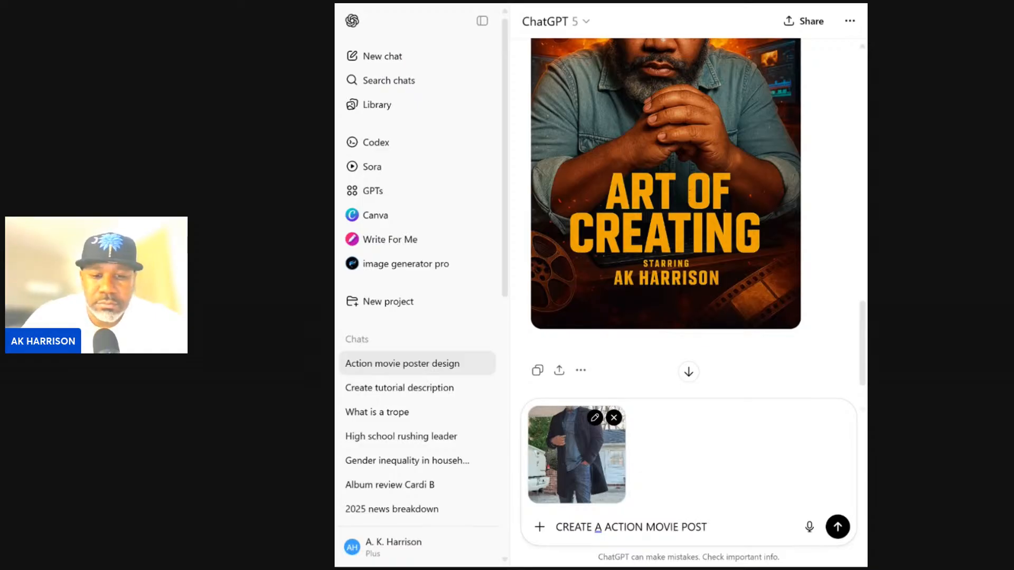
text(ER )
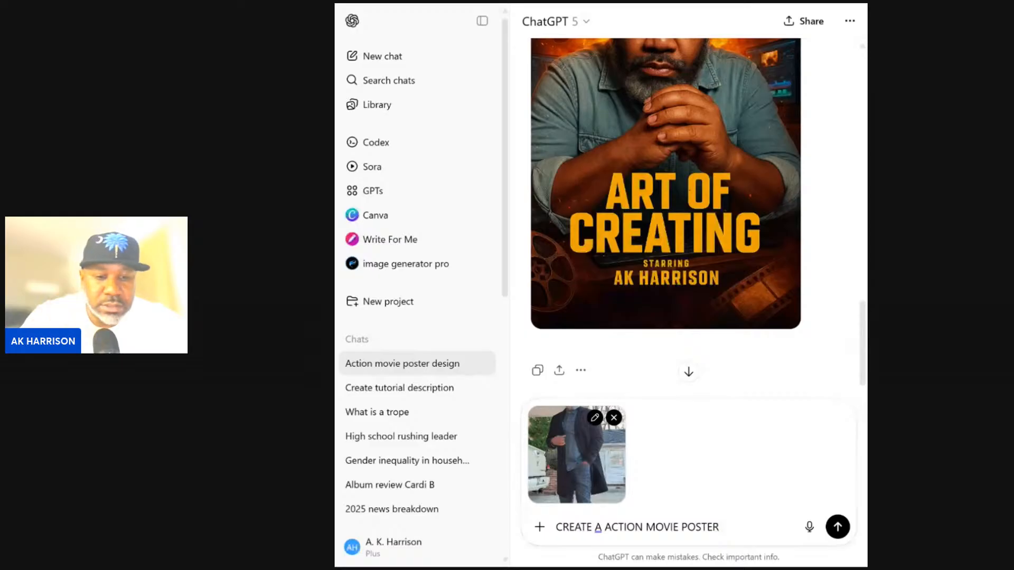
text(AT)
key(BackSpace)
key(BackSpace)
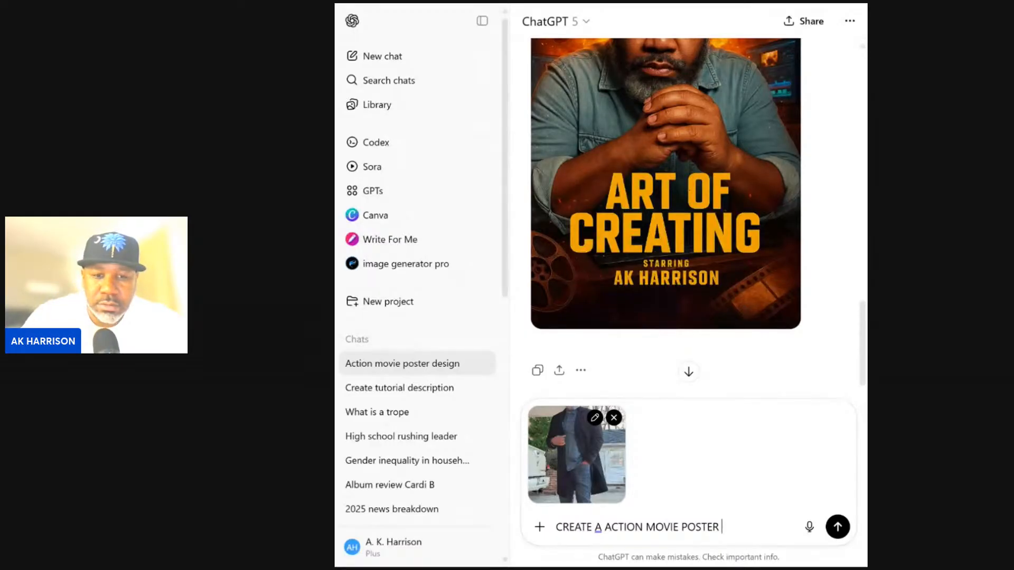
Continue the poster request with "STARING" followed by the lead actor's name
text(STAR)
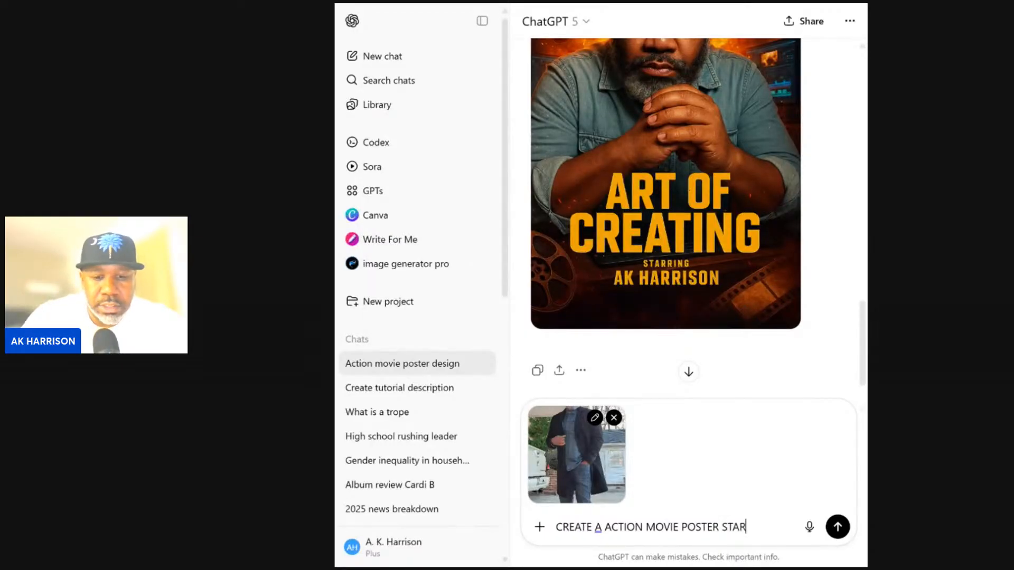
text(ING AK)
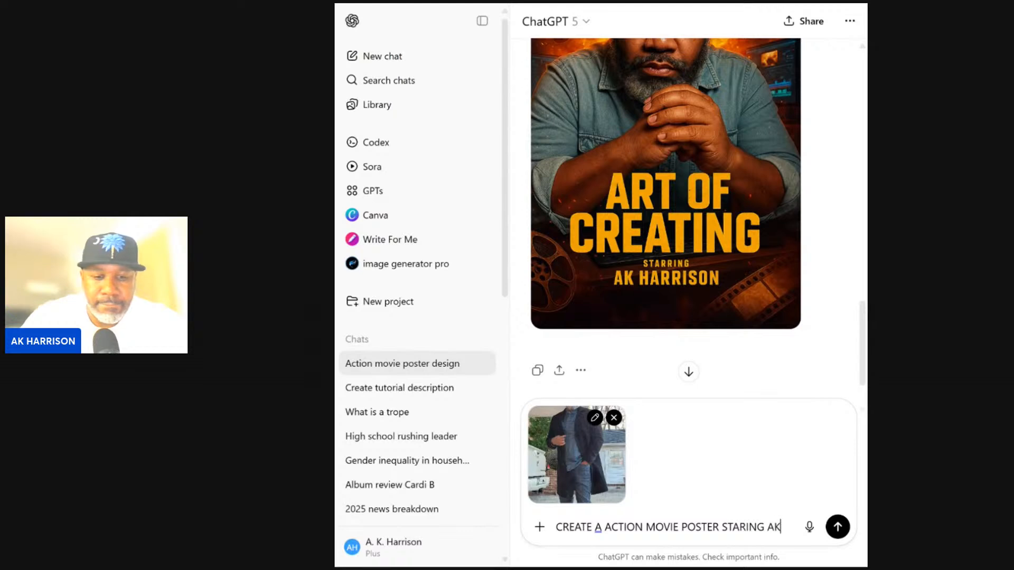
text( HARRIS)
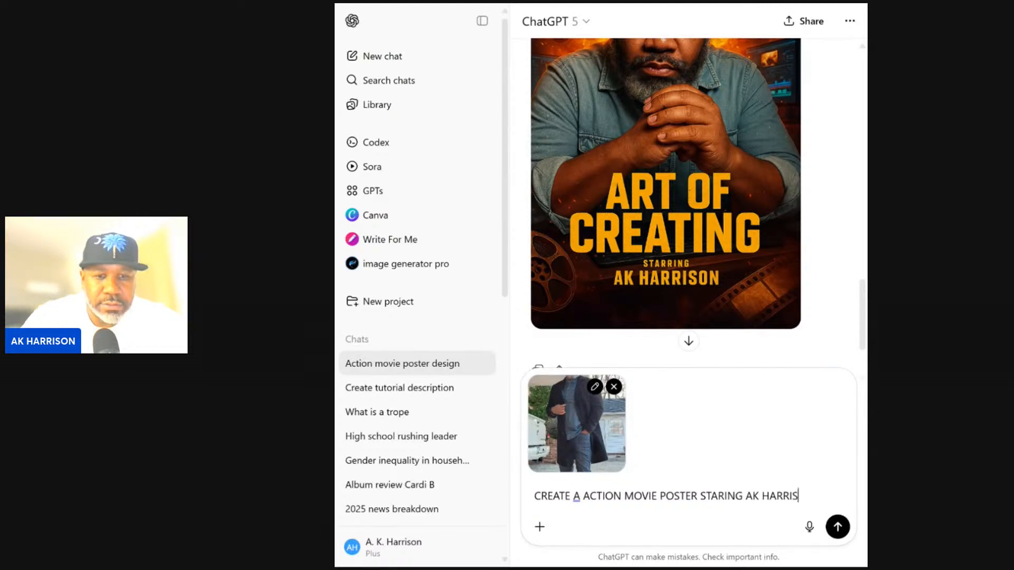
text(ON)
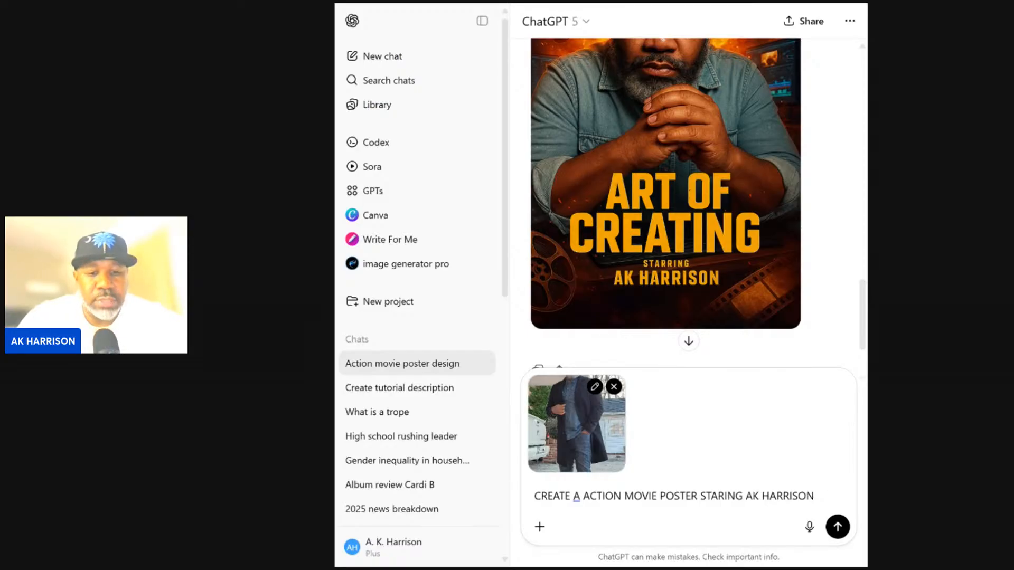
Add the movie title "TRUCKER VLOG" in quotation marks after the actor's name, without an episode number
text(")
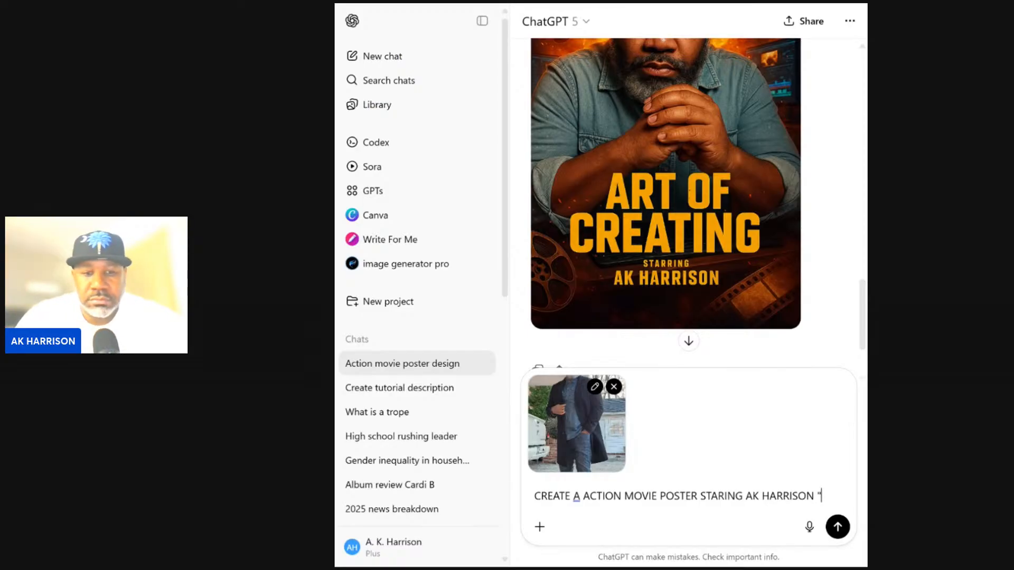
text(TRUCKER)
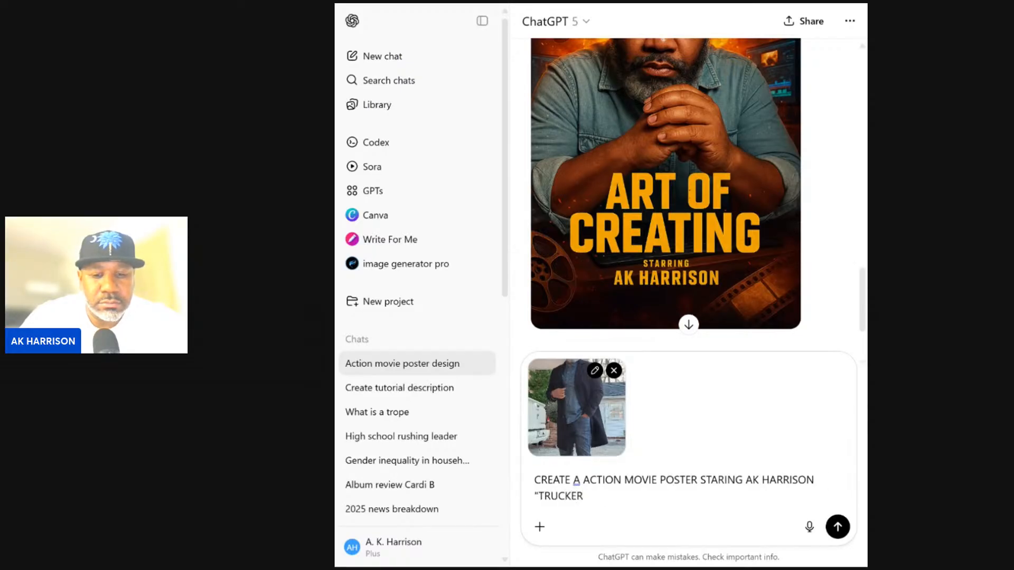
text( VL)
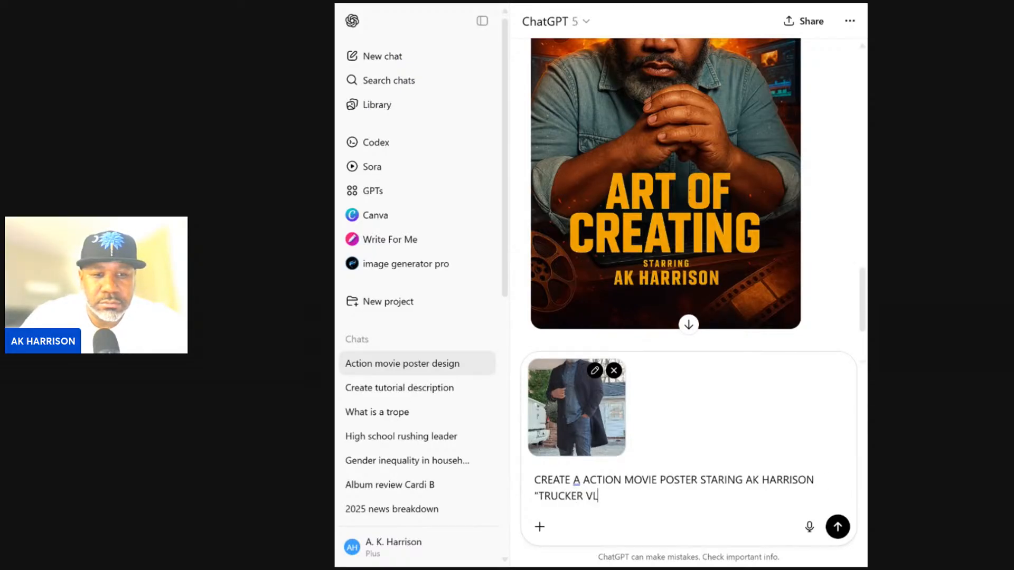
text(OG)
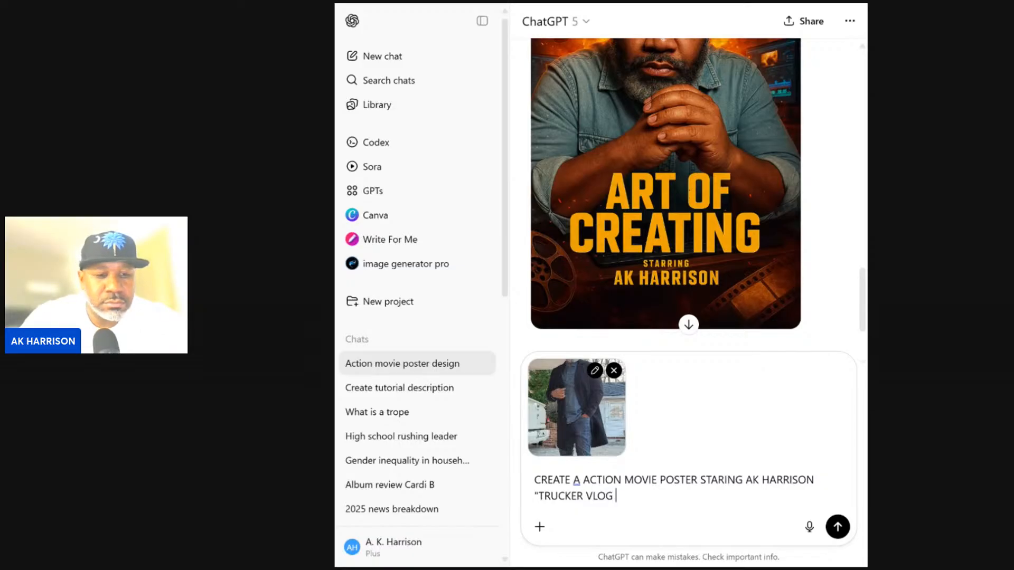
text( 142)
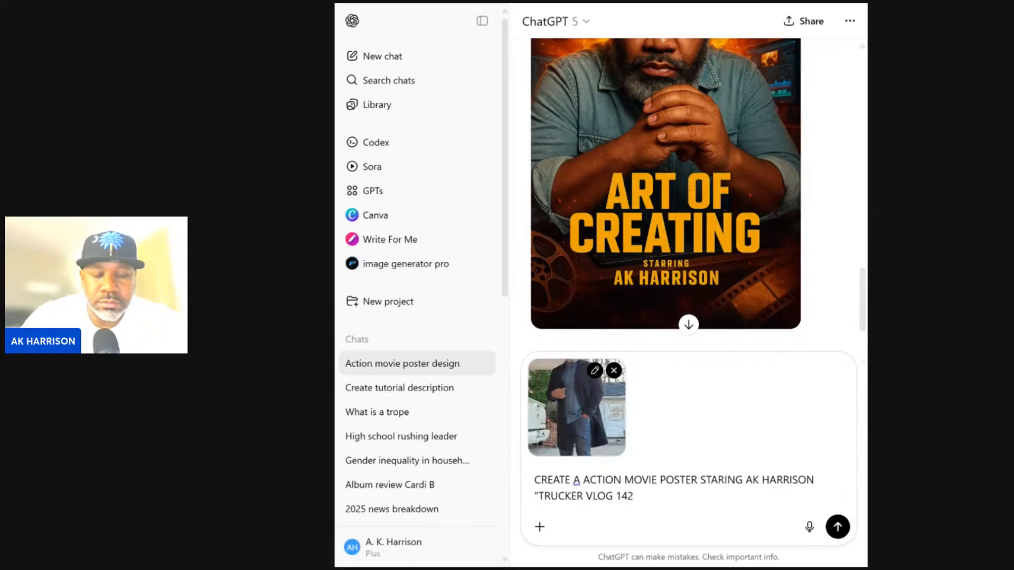
key(BackSpace)
key(BackSpace)
key(BackSpace)
key(BackSpace)
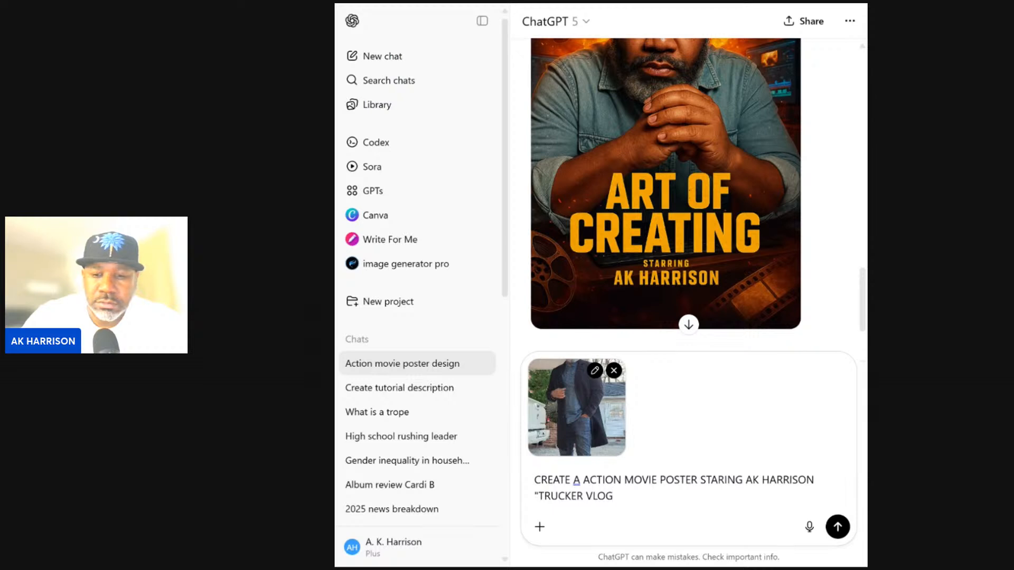
text(")
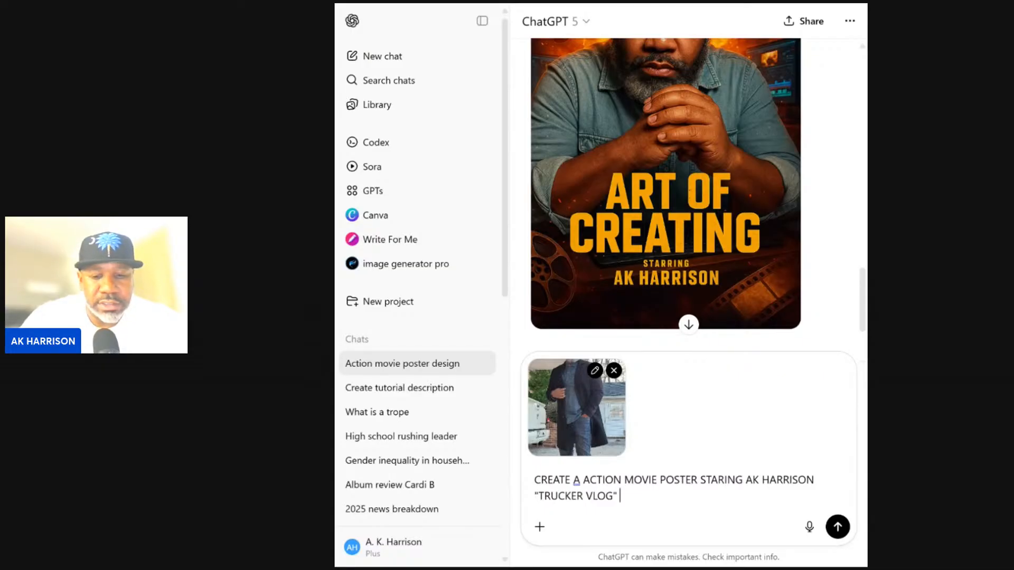
text(SEMIN)
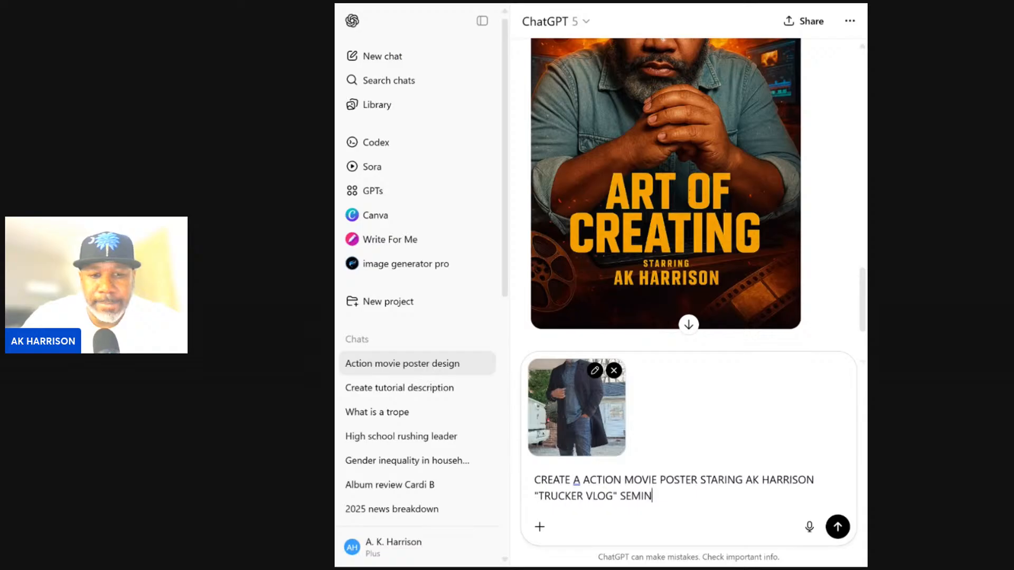
key(BackSpace)
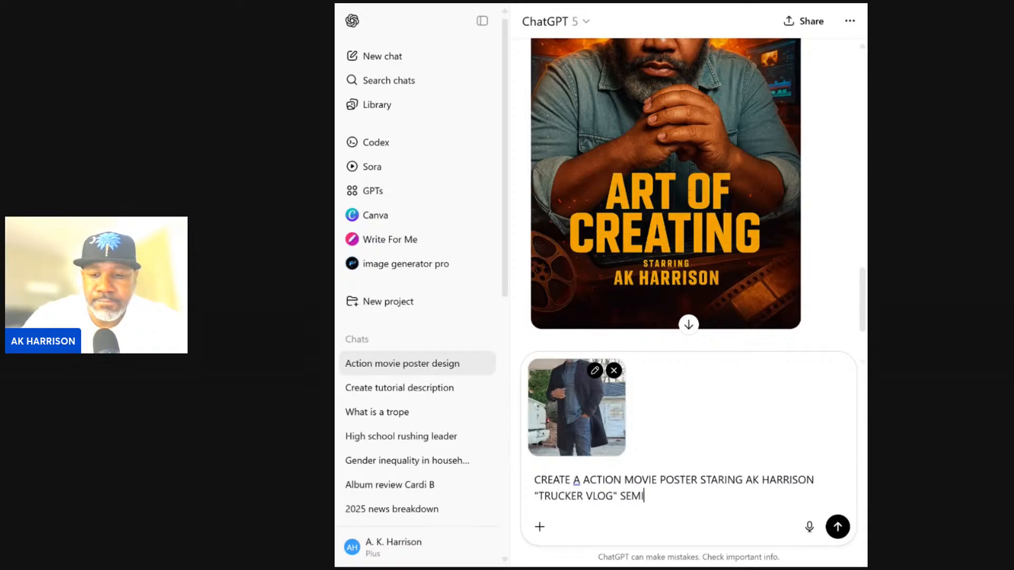
key(BackSpace)
key(BackSpace)
key(BackSpace)
key(BackSpace)
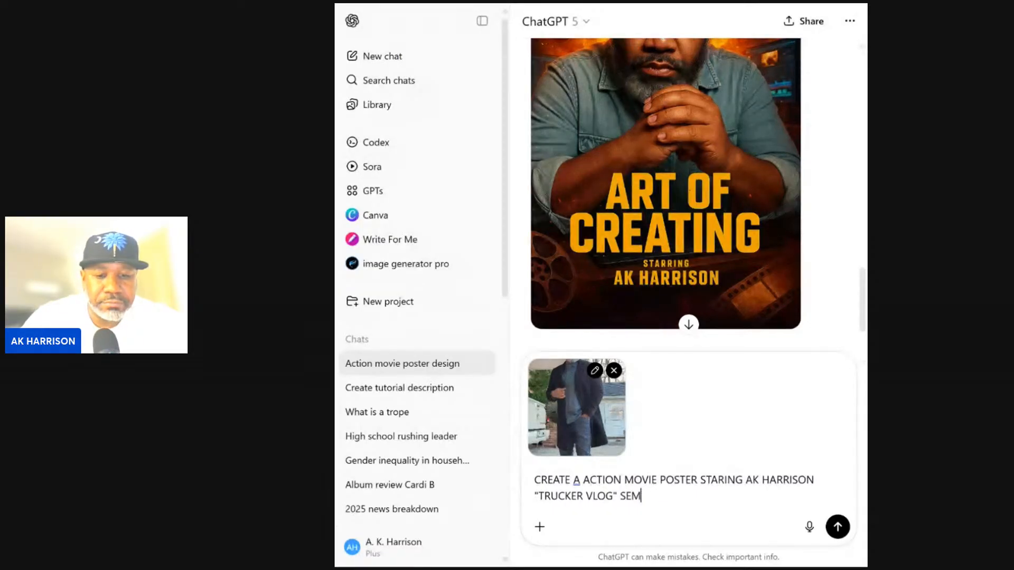
Extend the poster request after the title with "BLACK SEMI TRUCK IN THE BACKGROUND"
text(BLACK)
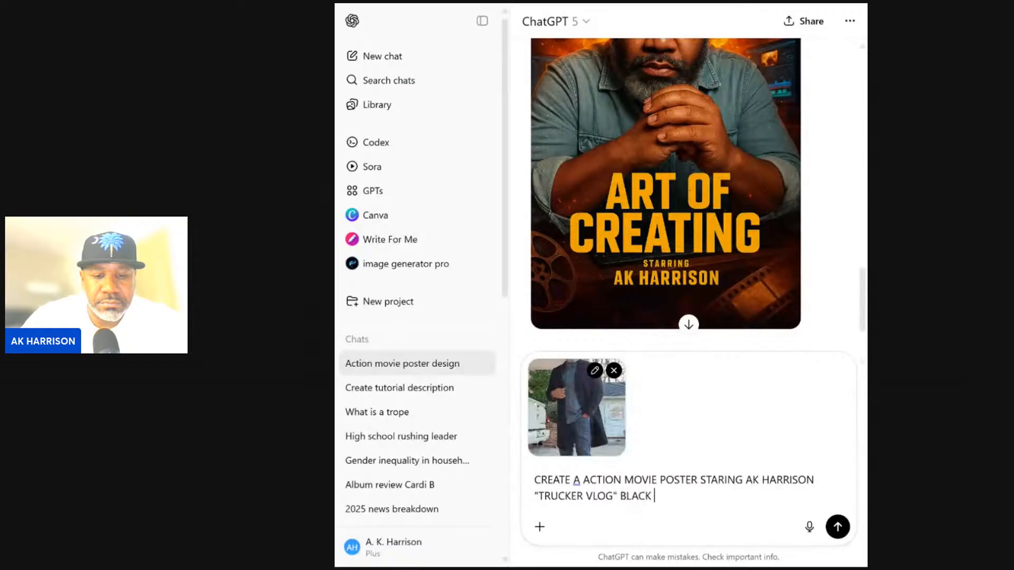
text( SMI)
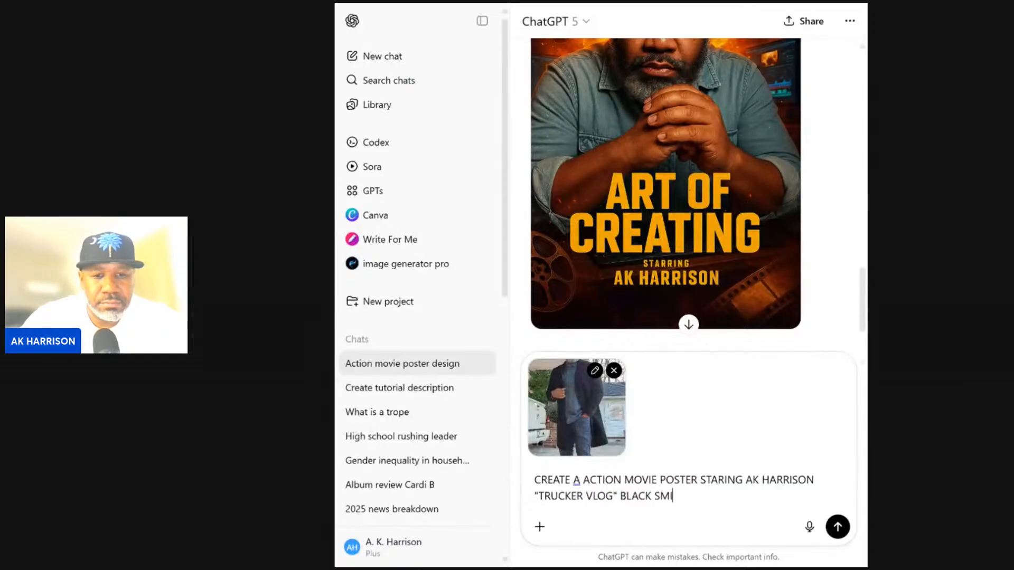
key(BackSpace)
key(BackSpace)
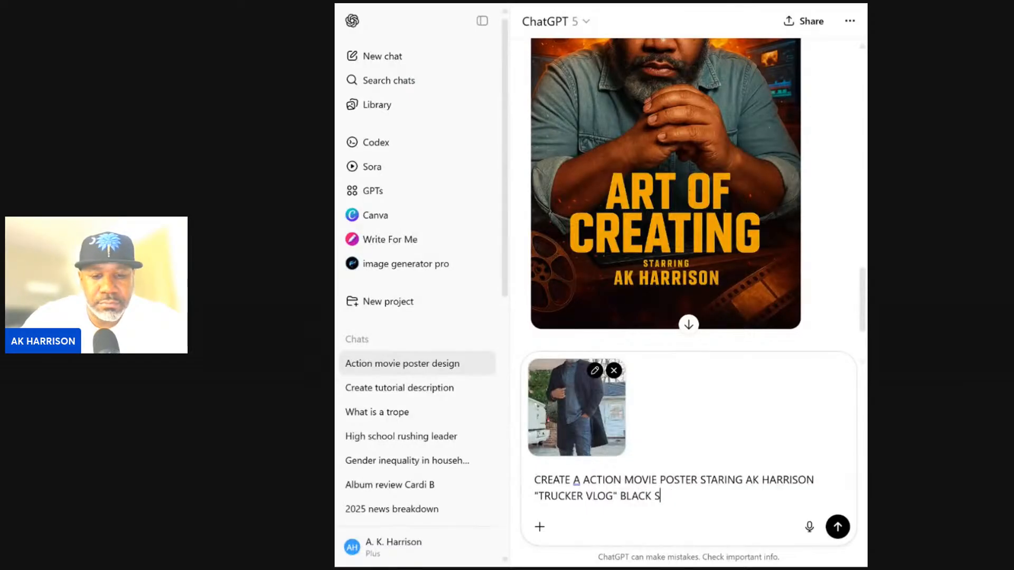
text(EMI TRUCK IN)
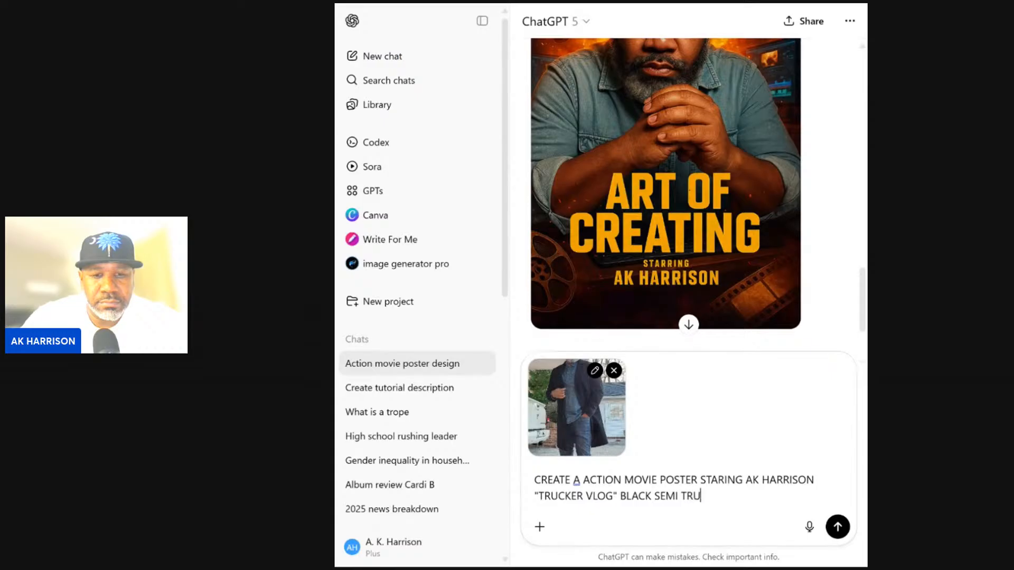
text(E )
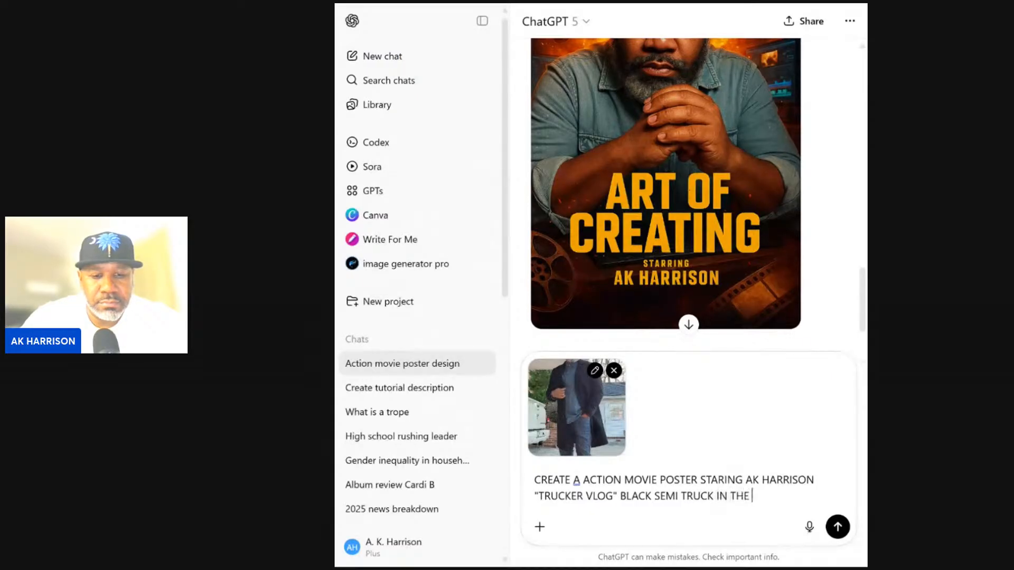
text(BACK)
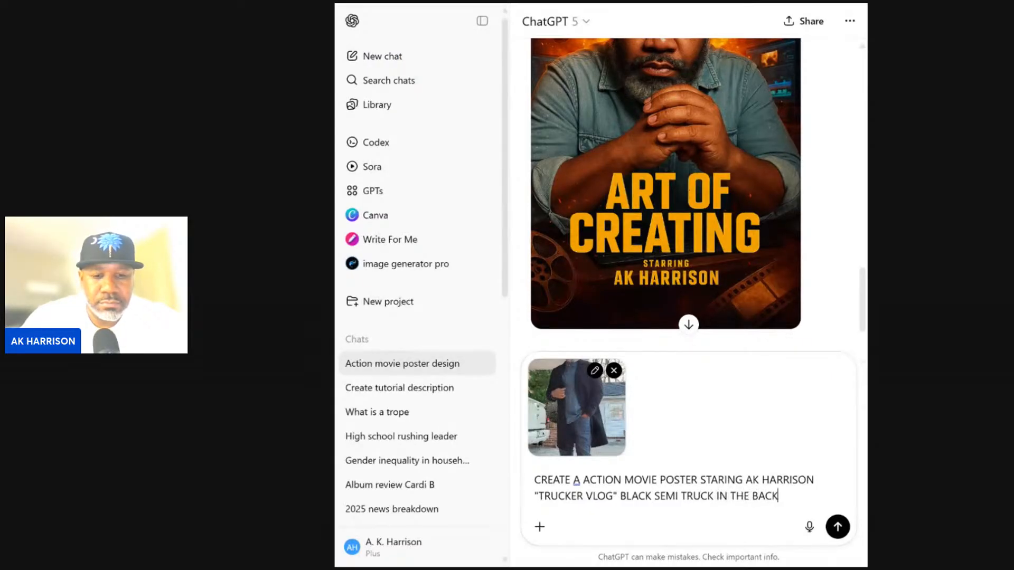
text(GROUND )
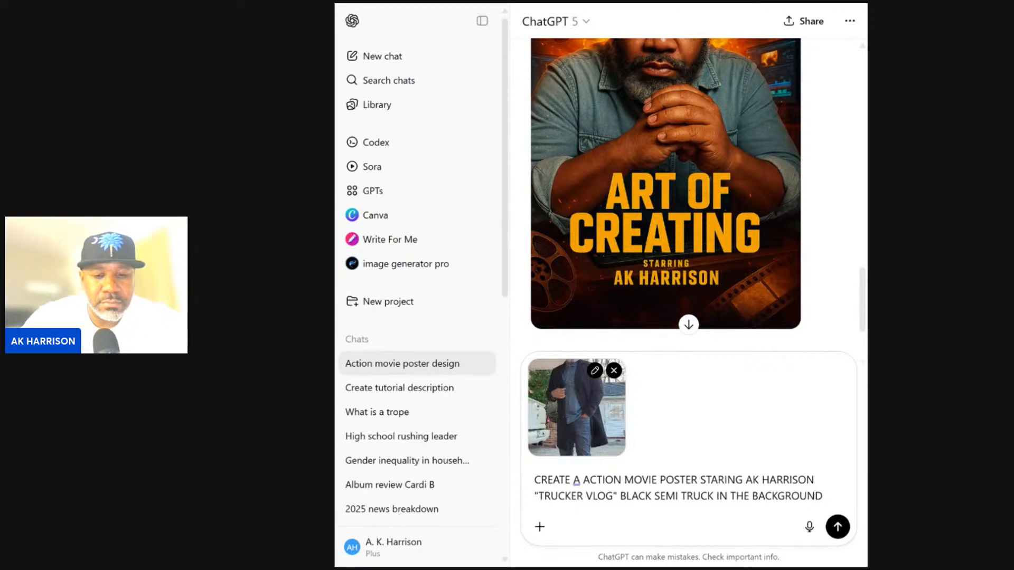
Add "EXPOSIONS" to the scene description after the semi truck background
text(EXPO)
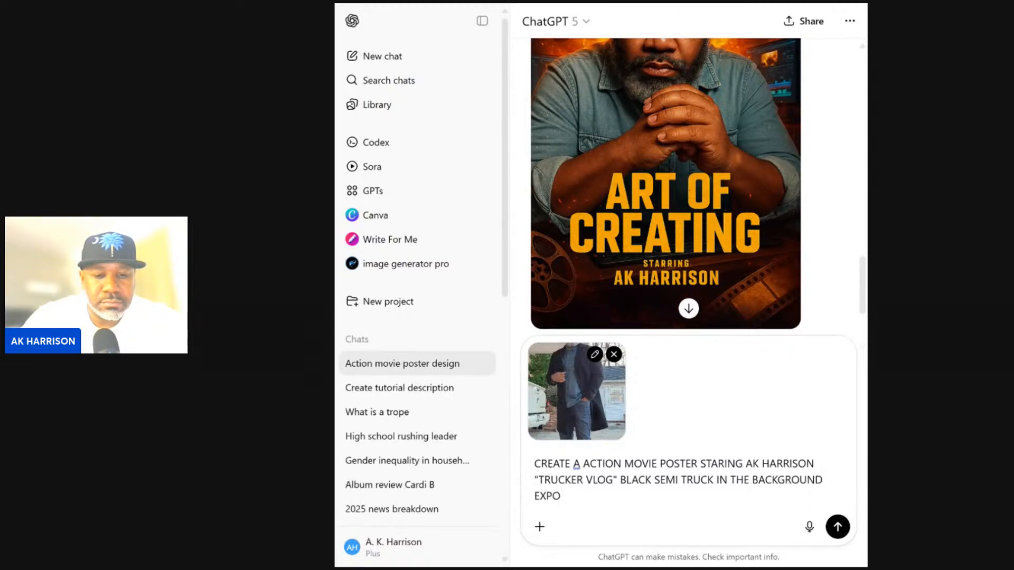
text(XIONS)
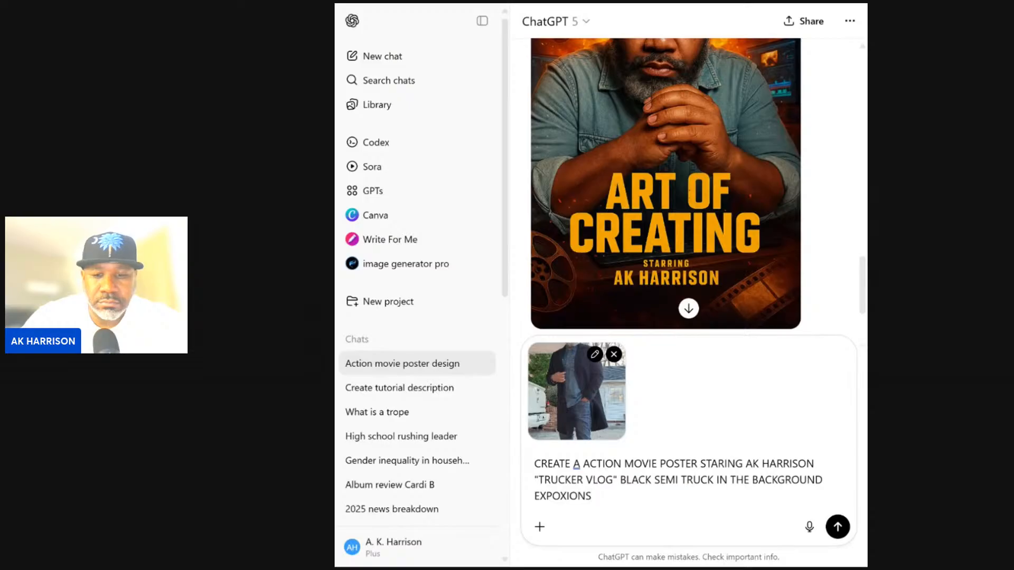
key(BackSpace)
key(BackSpace)
key(BackSpace)
key(BackSpace)
key(BackSpace)
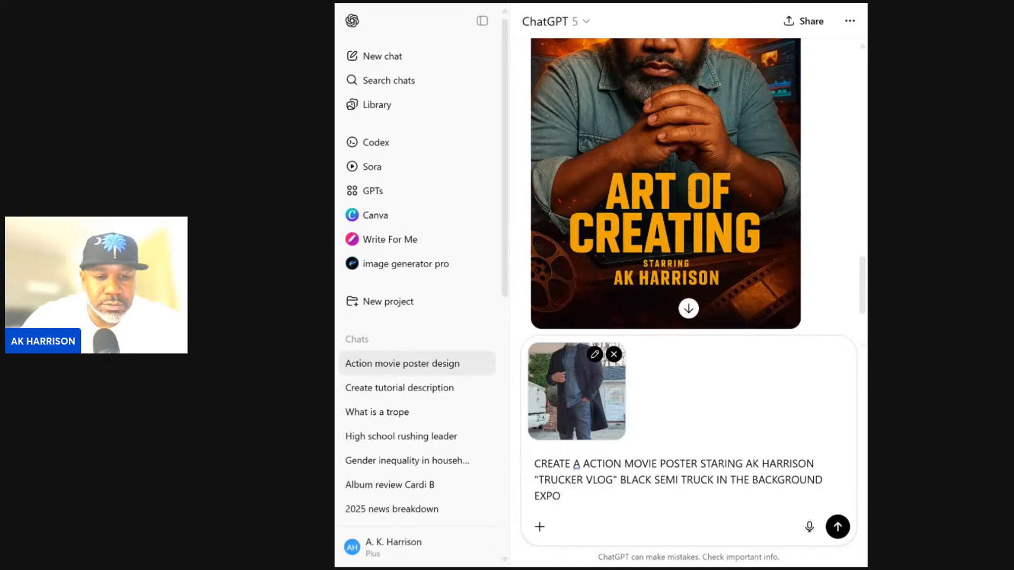
text(SIONS)
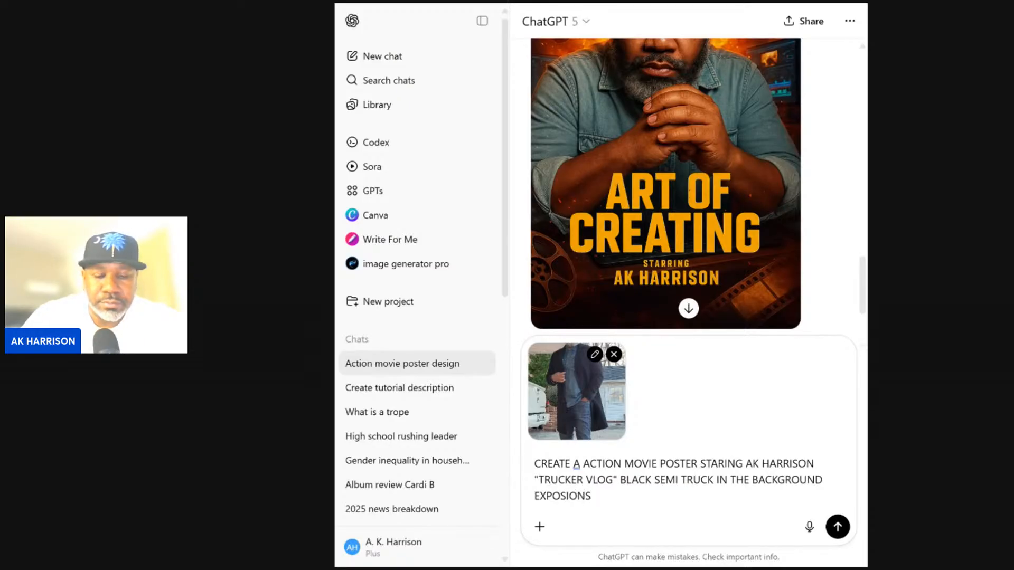
Continue the scene description with ", WAREHOUSE ON FIRE,"
text(, WA)
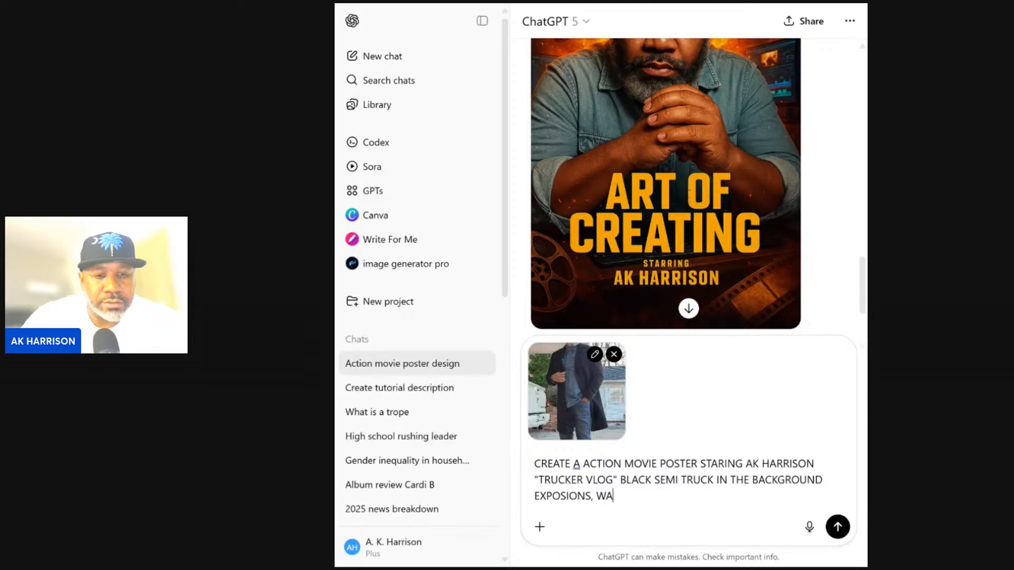
text(REHOU)
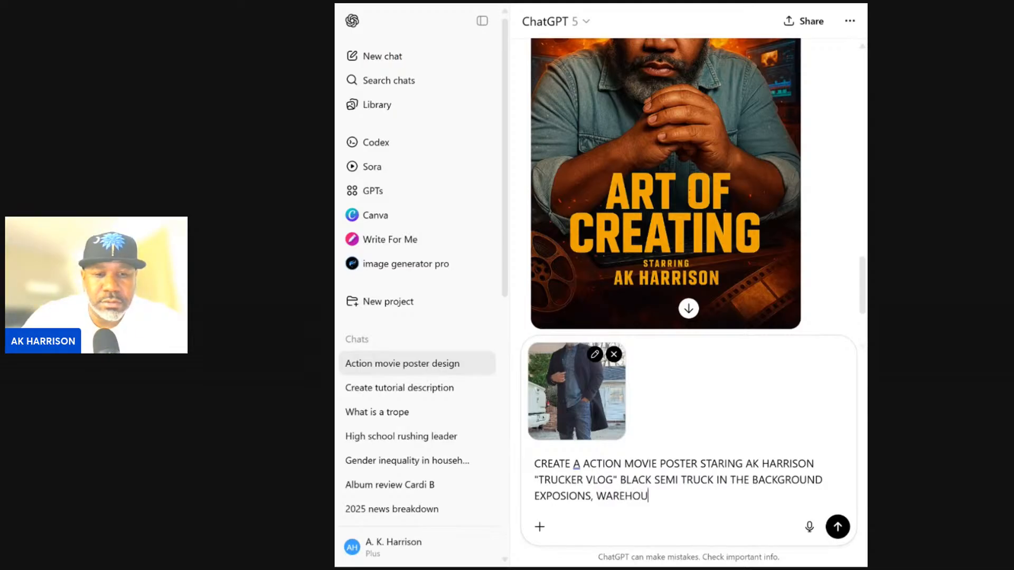
text(SE ON FIRE)
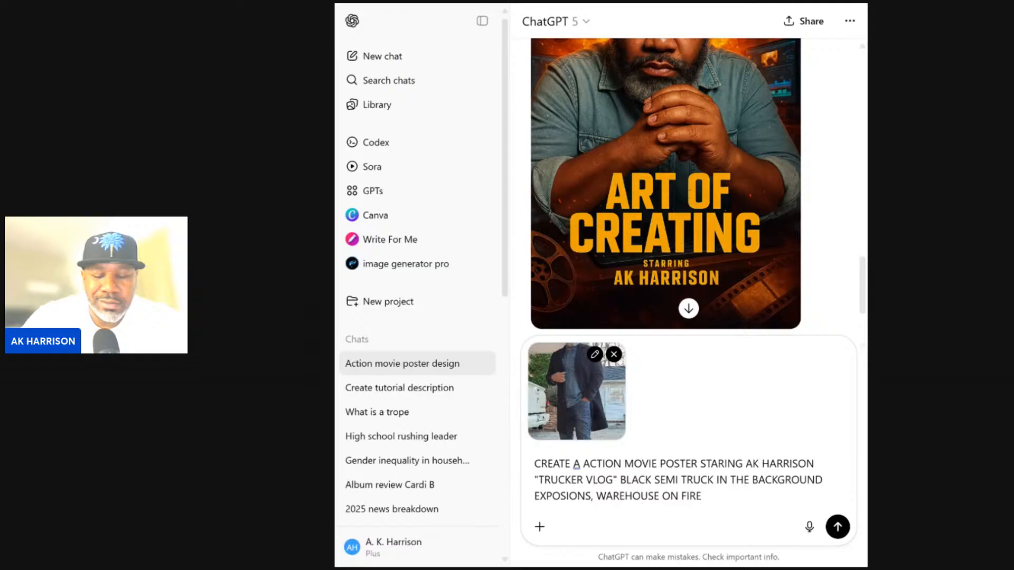
text(, )
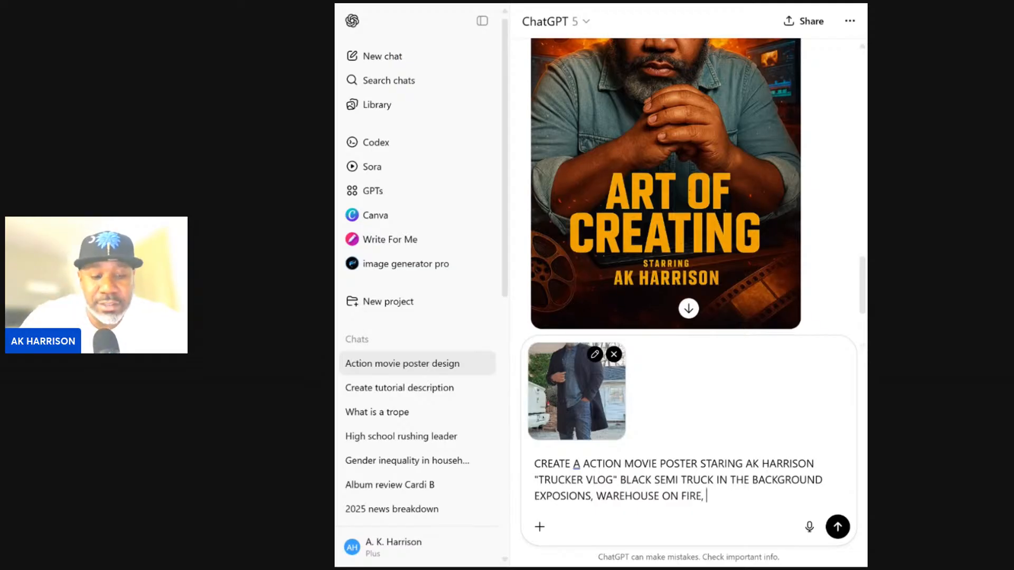
Add "TRAFFIC LIGHT," as another background element of the poster request
text(T)
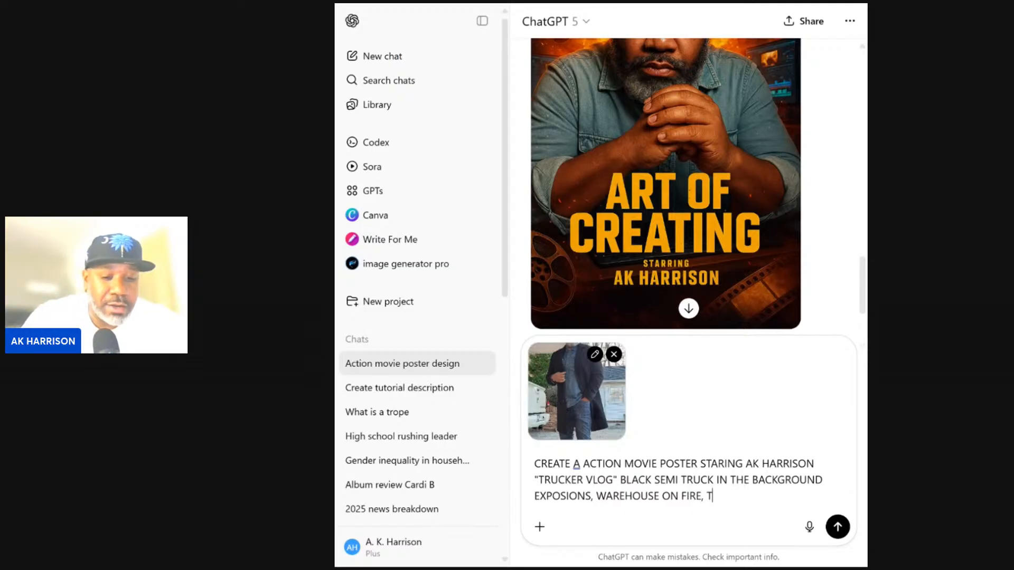
text(RAFIIC)
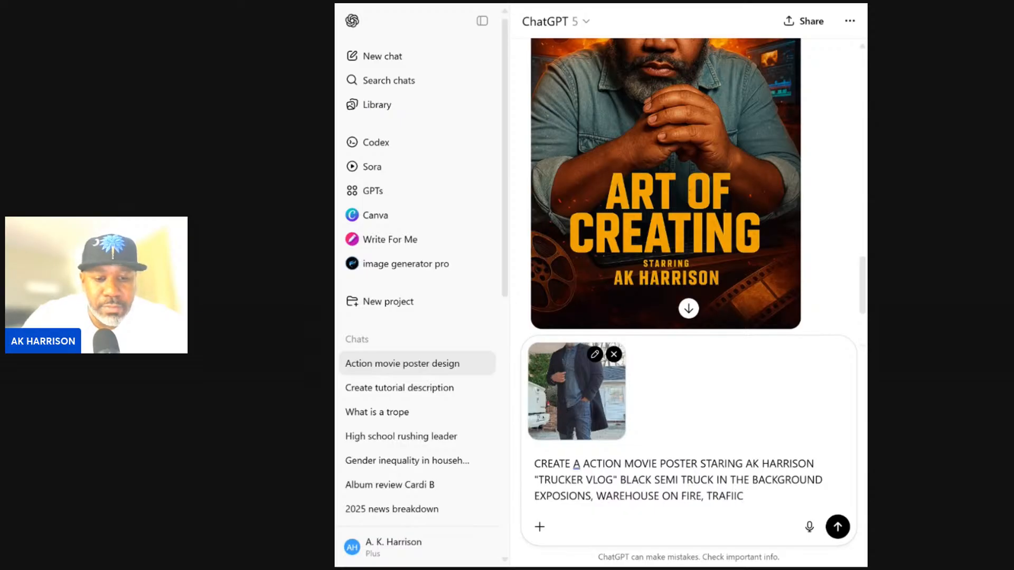
key(BackSpace)
key(BackSpace)
key(BackSpace)
text(FIC L)
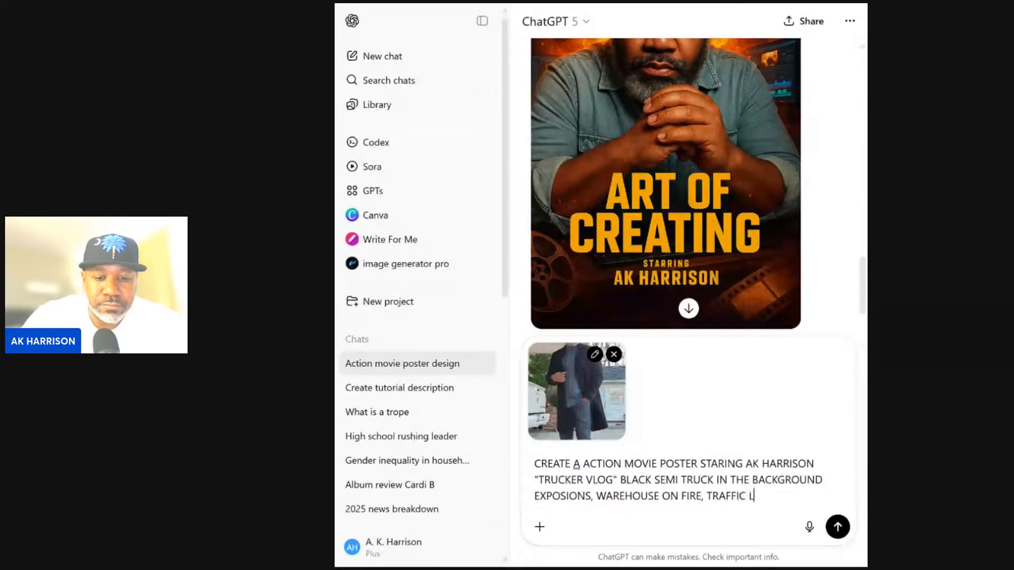
text(IGHT,)
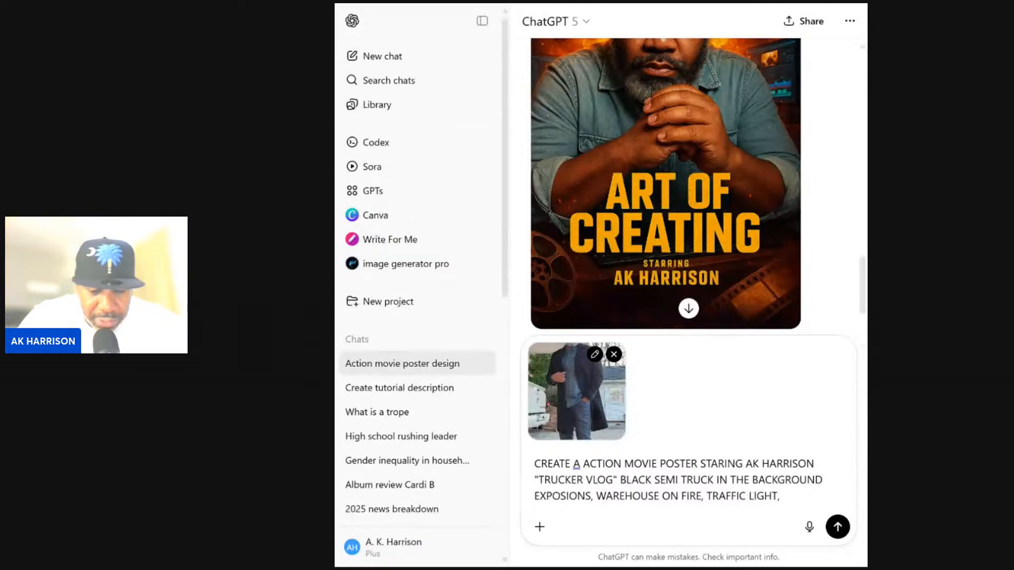
Finish the poster request with "MOUNTAIN BACKDROP" and submit it to generate the image
text( MOUNT)
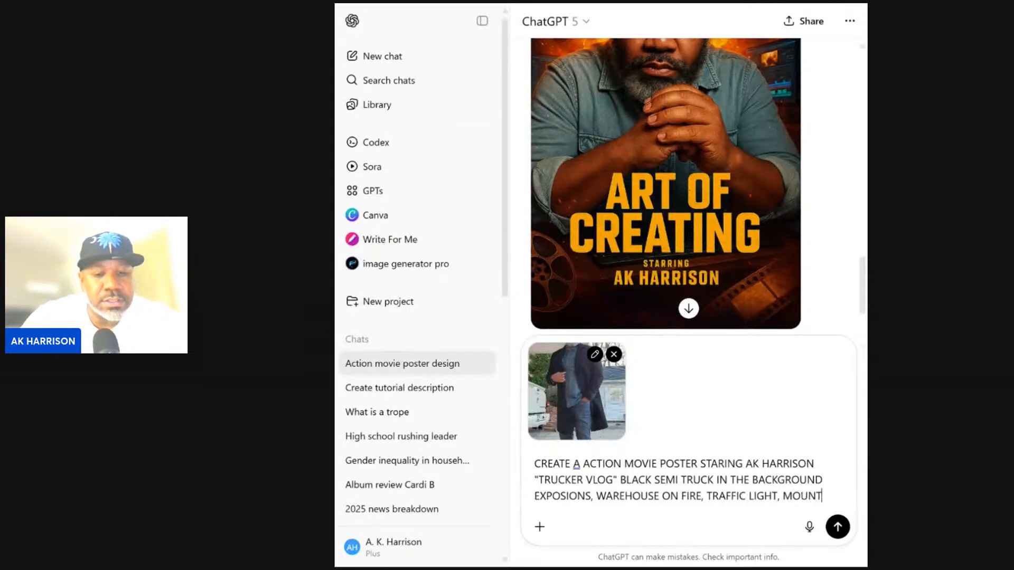
text(AIN )
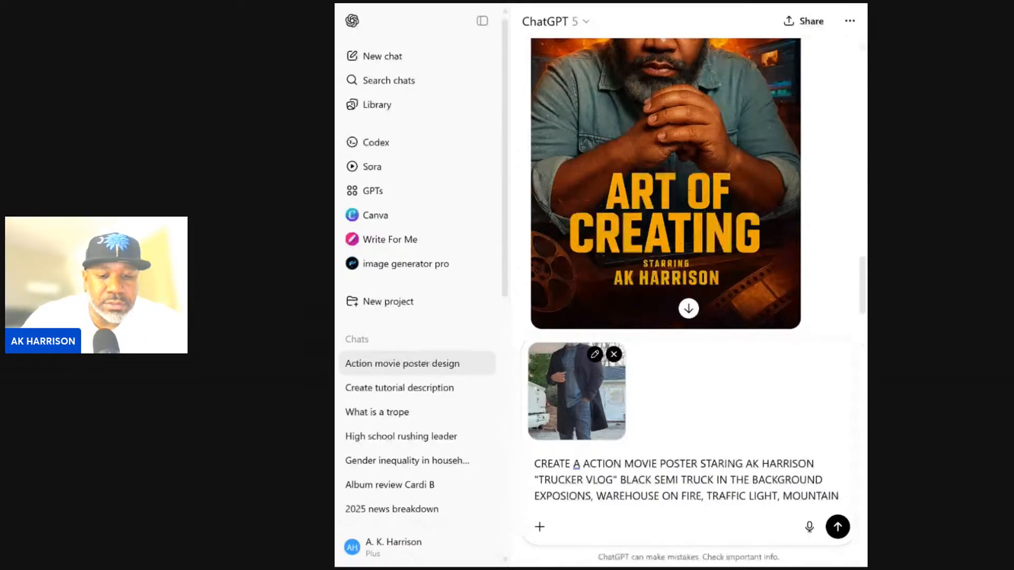
text(BACKDRO)
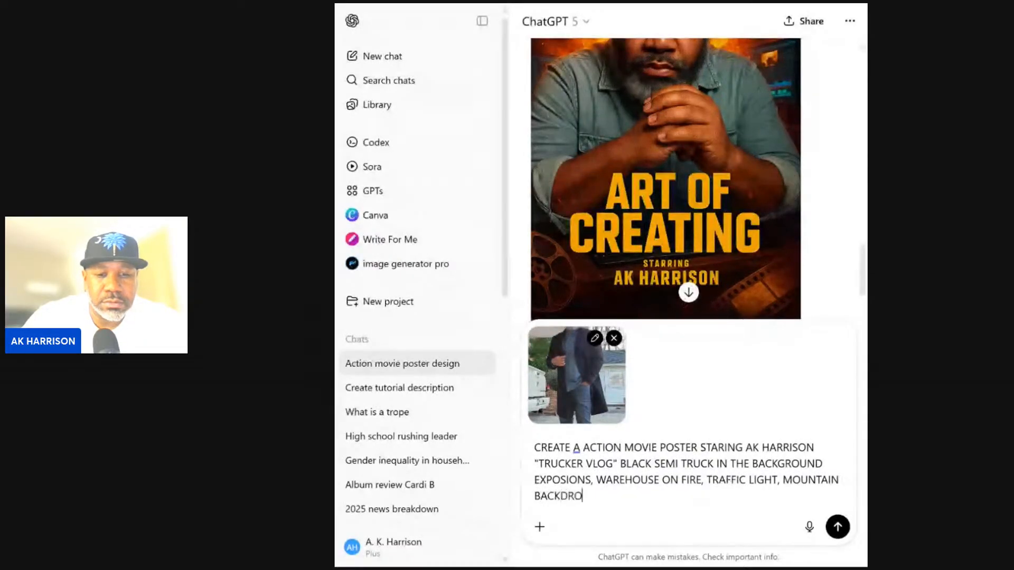
text(P)
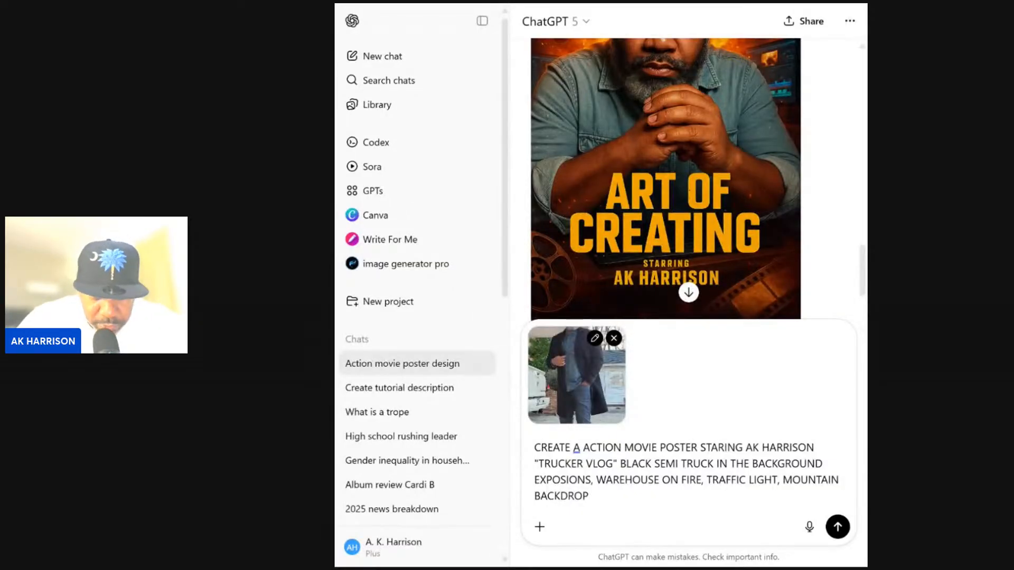
click(837, 527)
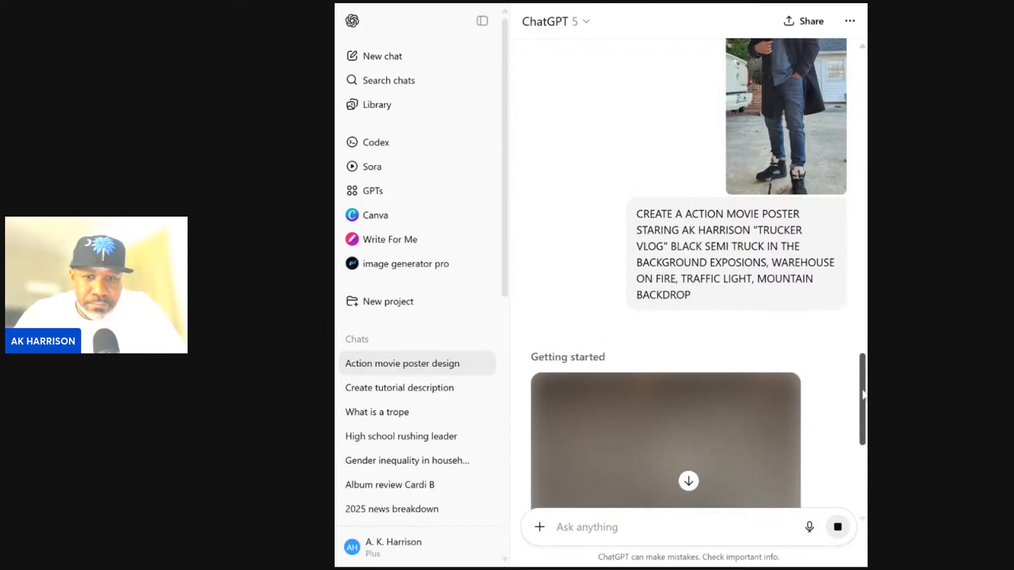
drag(864, 395, 864, 454)
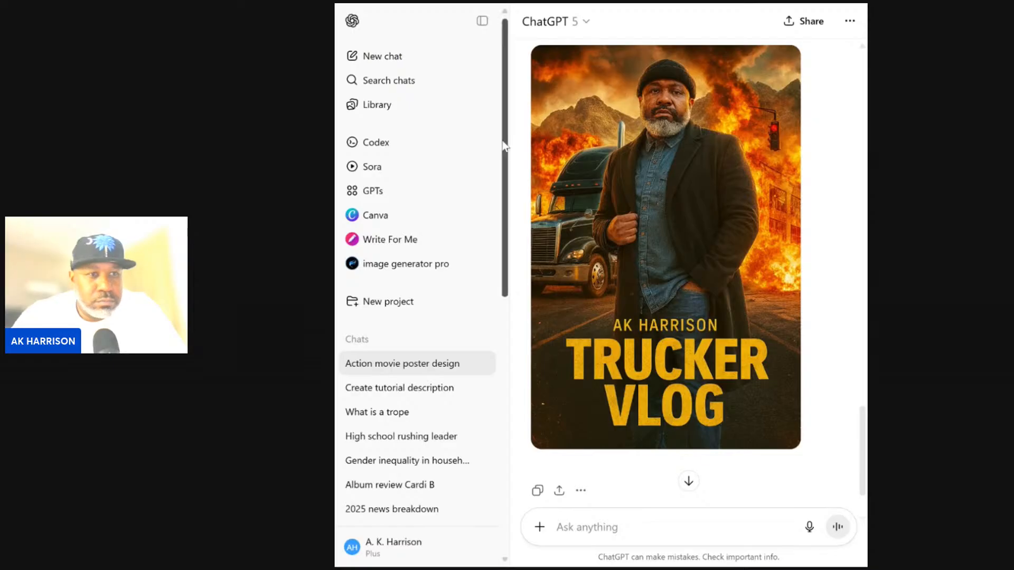
Attach the close-up photo of the bearded man with an open mouth to a new message
click(542, 530)
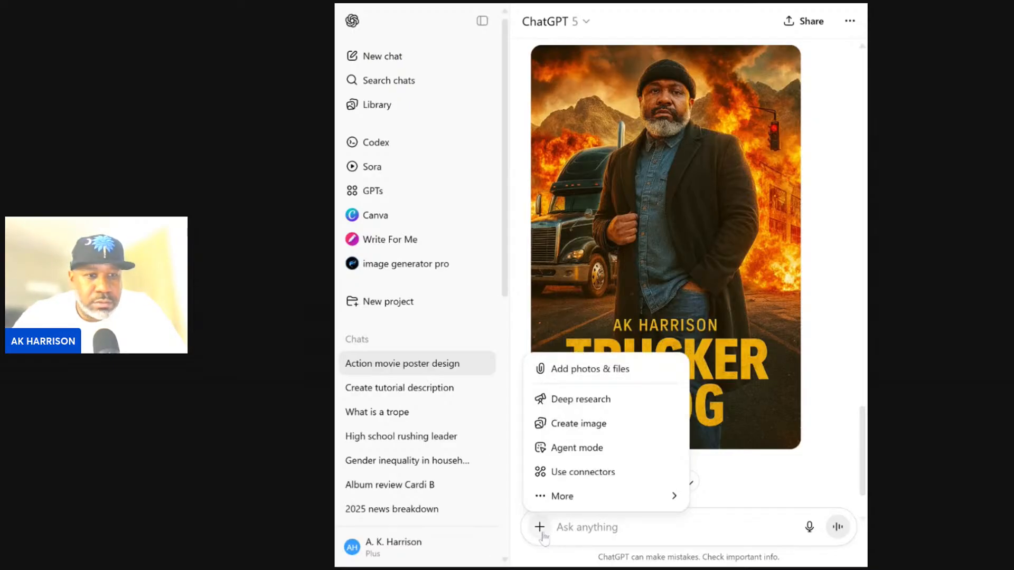
click(573, 371)
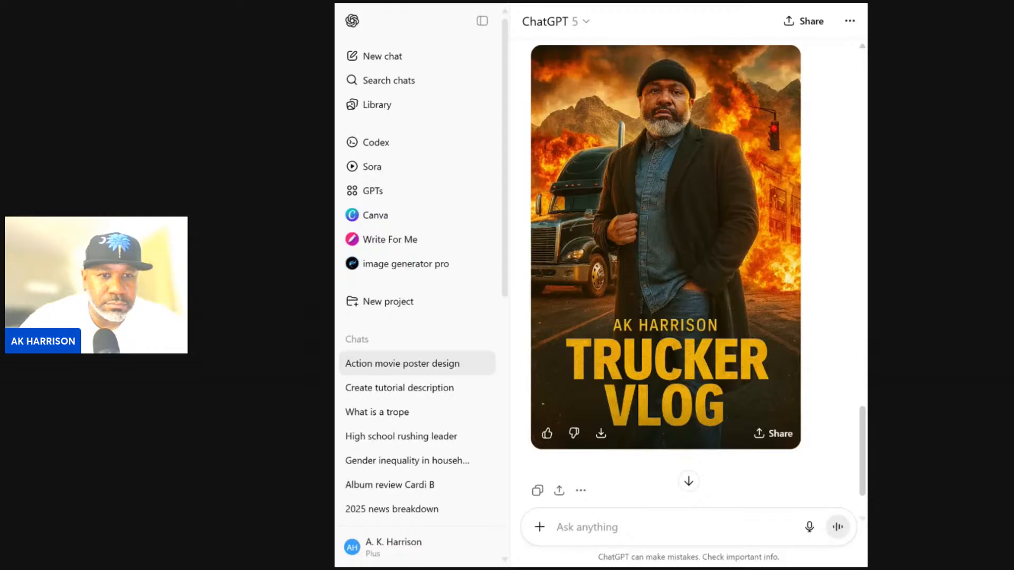
key(ctrl+v)
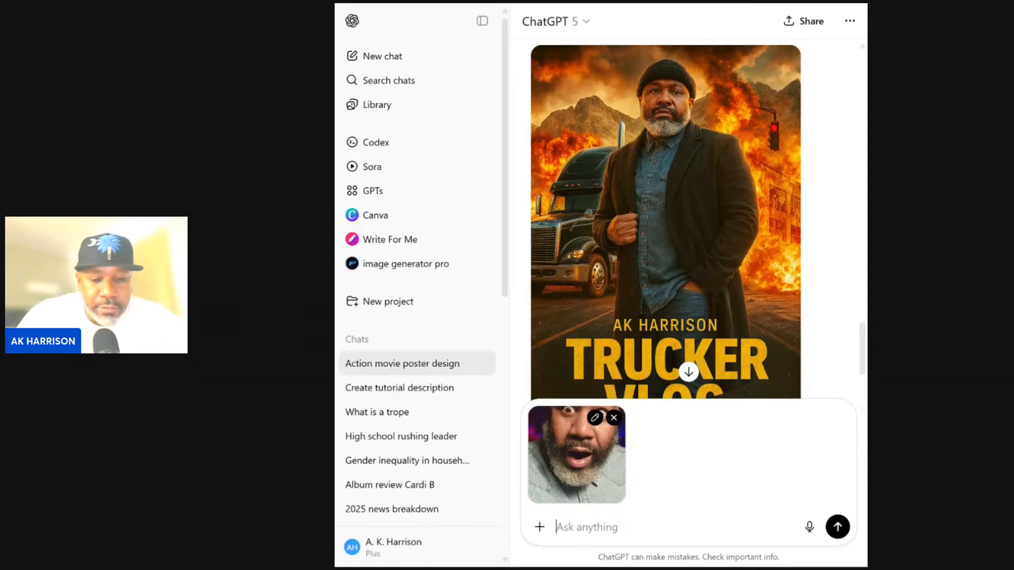
Begin the request for the attached close-up photo with "CREATE AN ACTION MOVIE POSTER"
text(CREAT E)
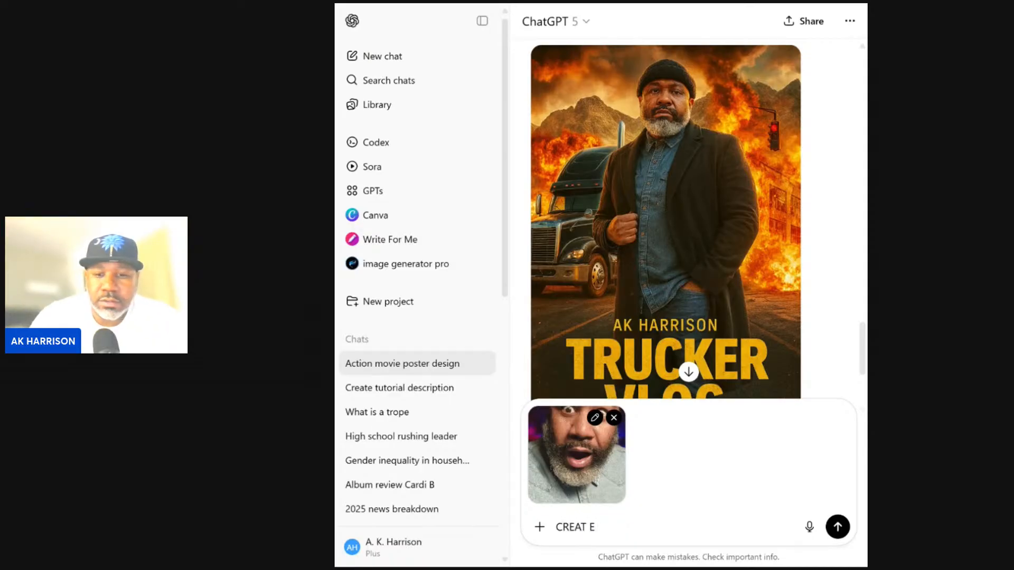
key(BackSpace)
key(BackSpace)
text(E A TH)
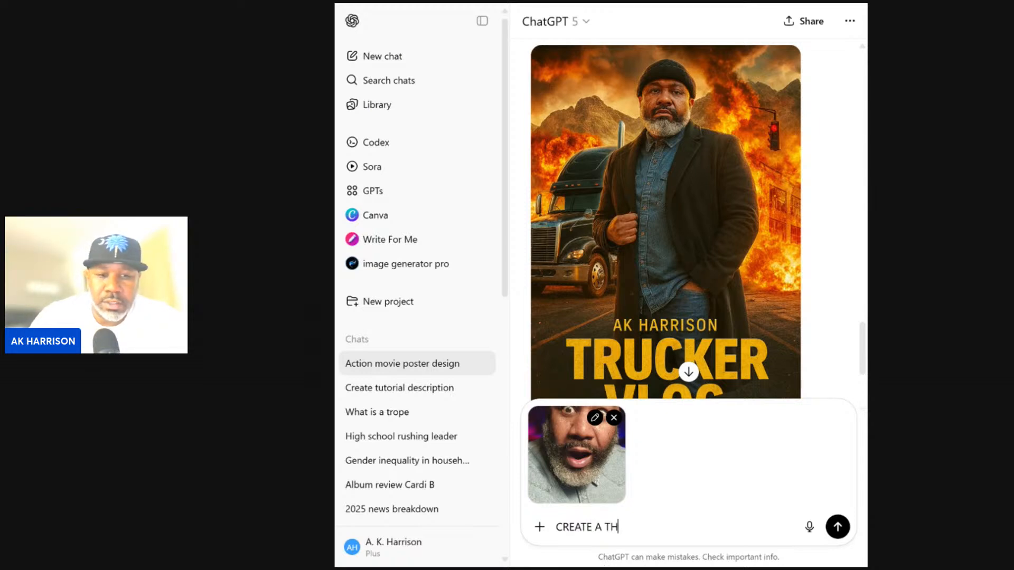
key(BackSpace)
key(BackSpace)
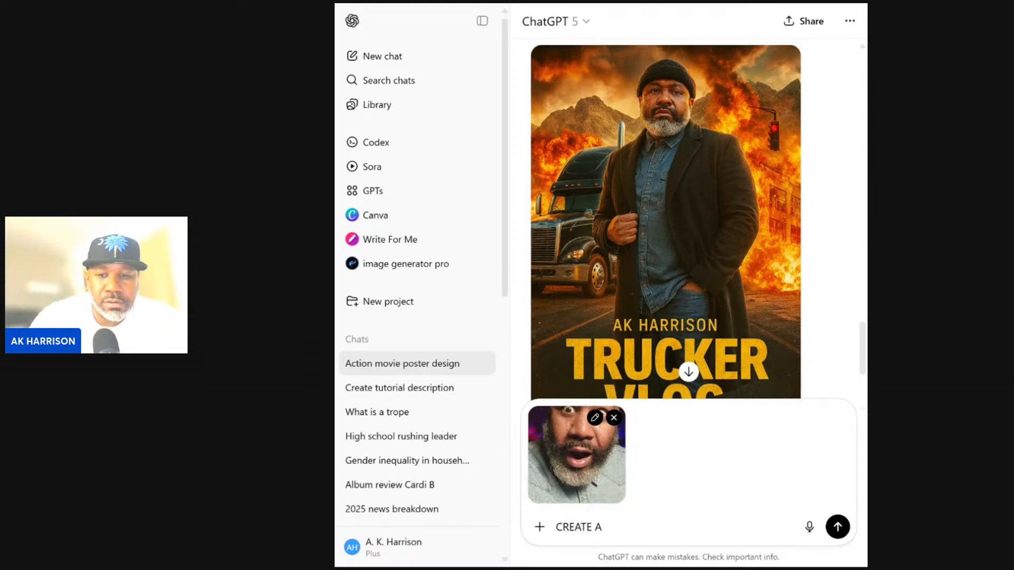
key(BackSpace)
text(N AC)
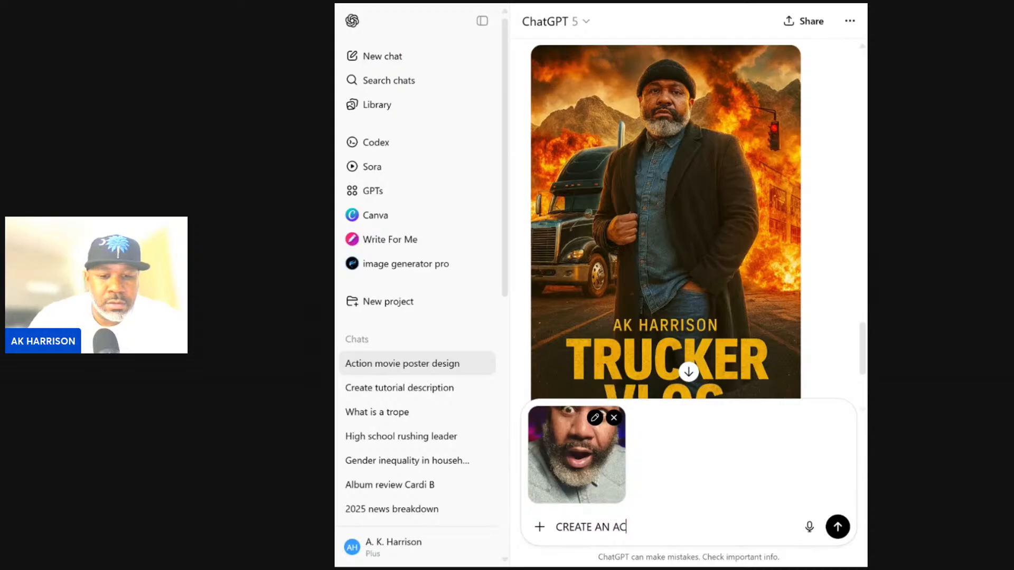
text(TION MO)
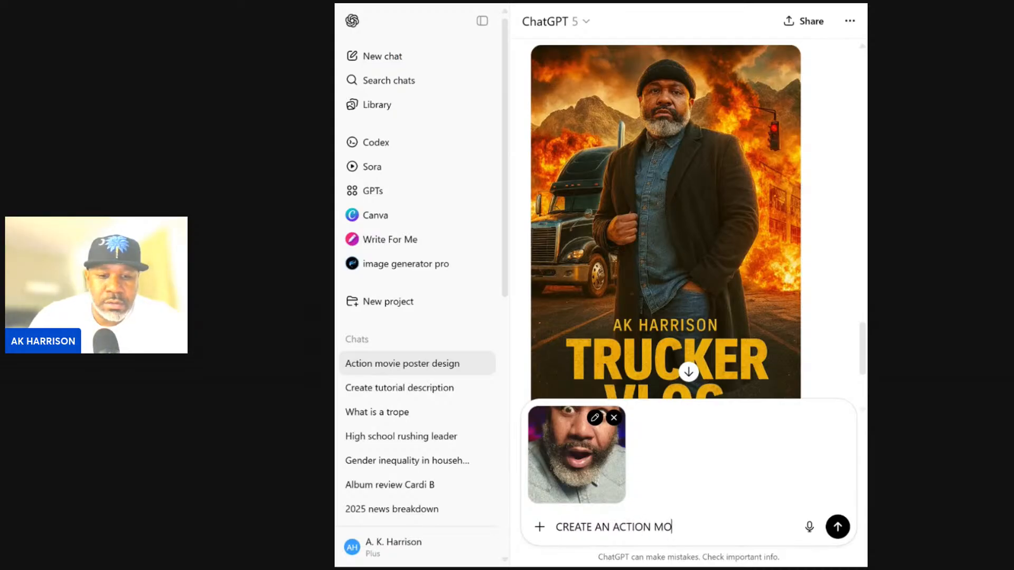
text(VIE POSTE)
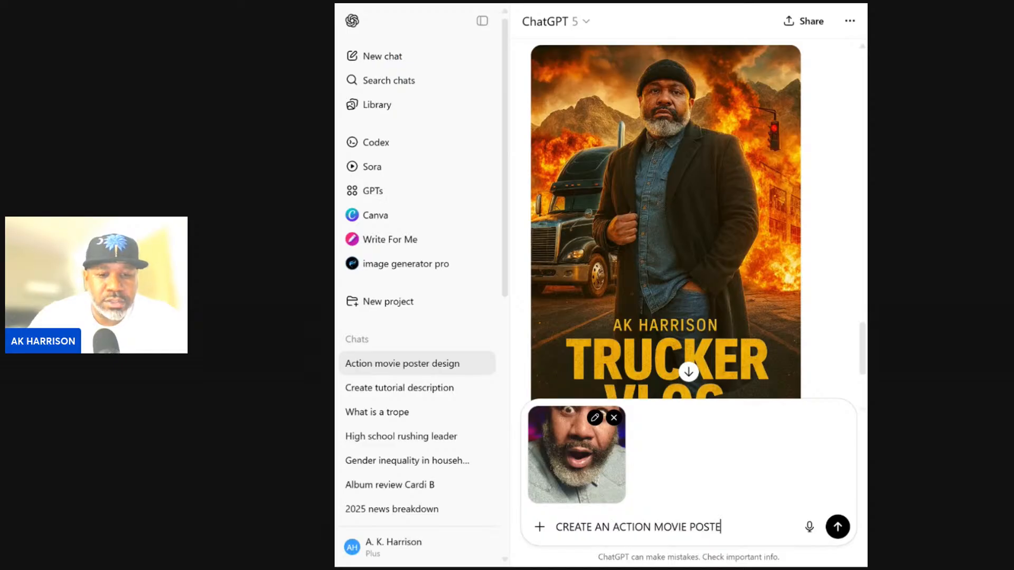
text(R)
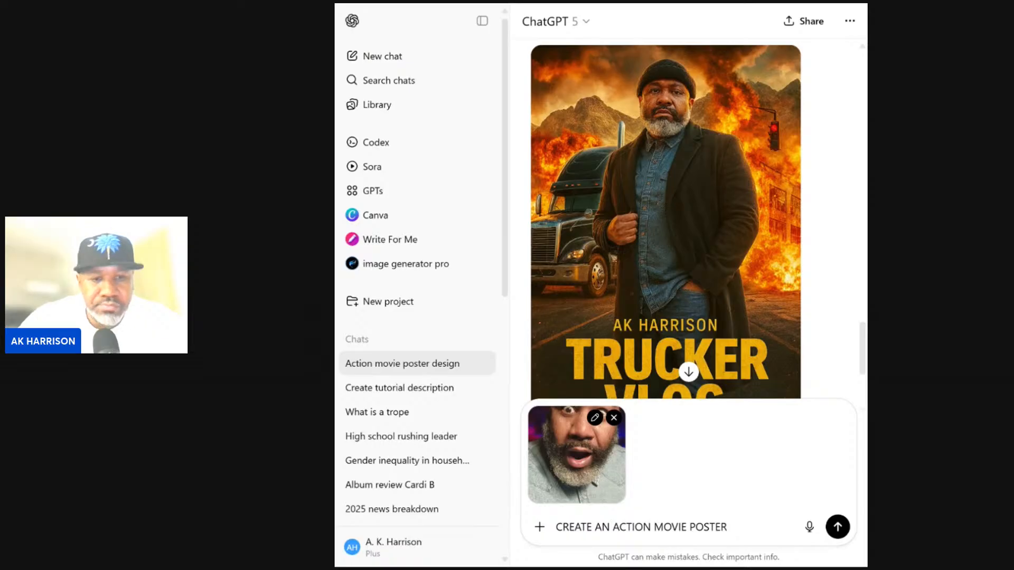
Replace "AN ACTION" with "A COMIC" in the poster request for the close-up photo
click(651, 526)
key(BackSpace)
key(BackSpace)
key(BackSpace)
key(BackSpace)
key(BackSpace)
key(BackSpace)
key(BackSpace)
key(BackSpace)
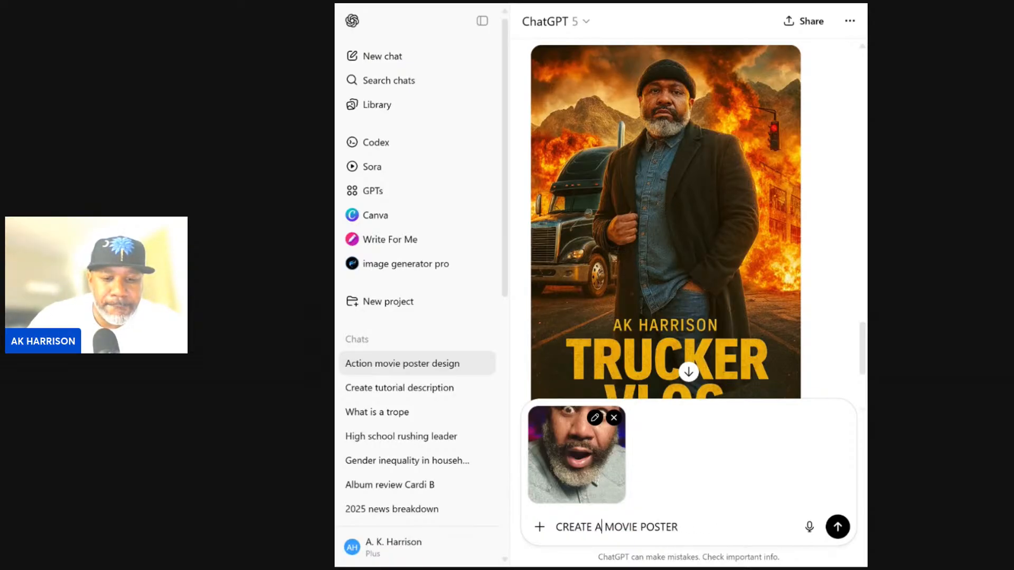
text(COMIC)
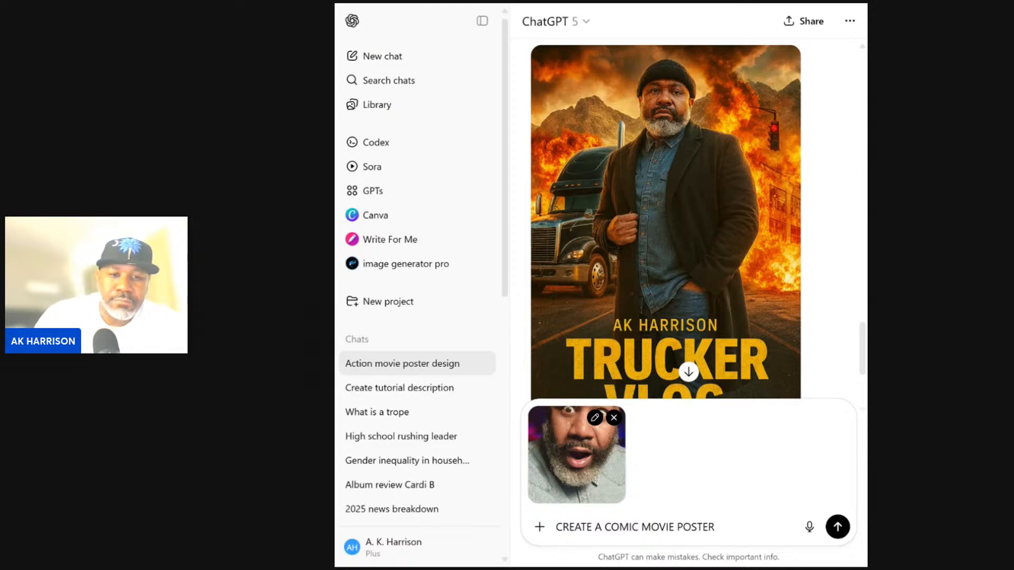
Swap the word "MOVIE" for "BOOK" so the request reads "CREATE A COMIC BOOK POSTER"
key(BackSpace)
key(BackSpace)
key(BackSpace)
key(BackSpace)
key(BackSpace)
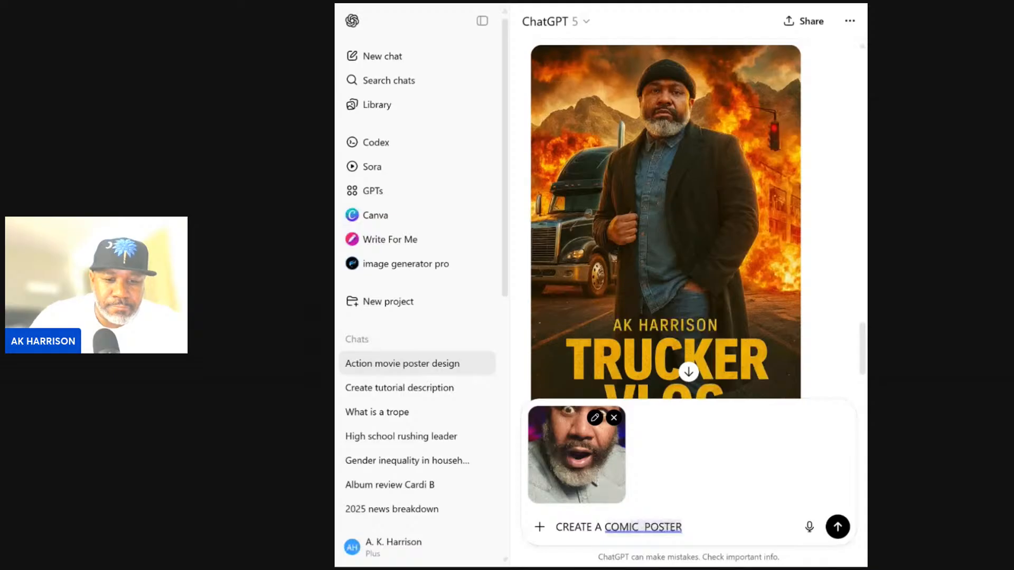
text(BOO)
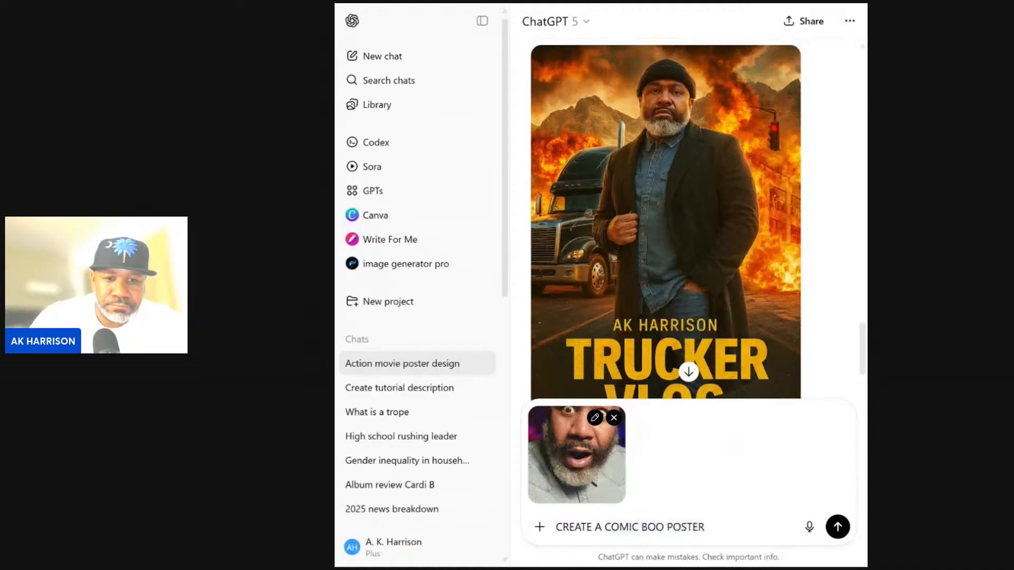
text(K)
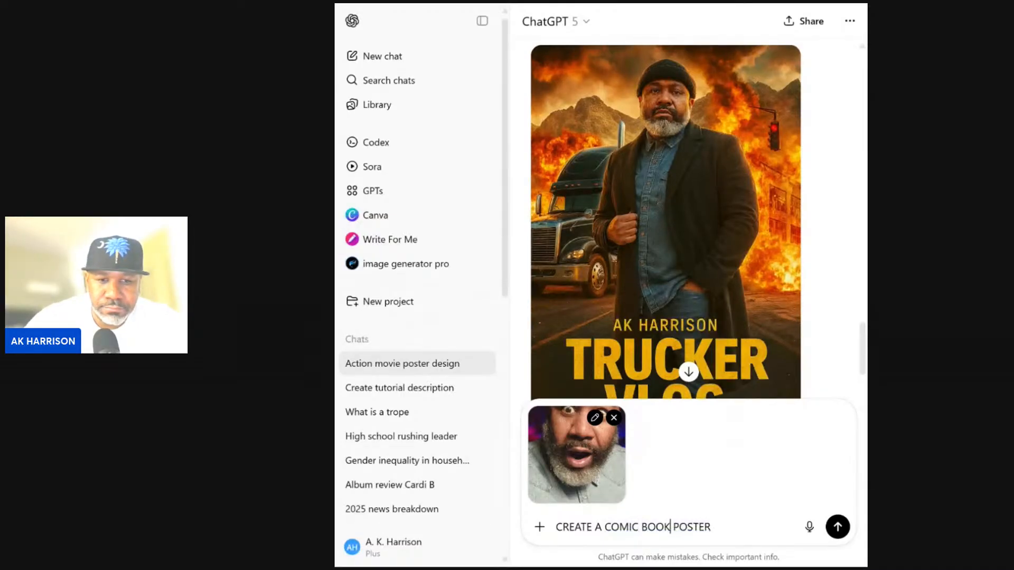
Add the quoted poster title "CREATING VIDEOS USING CAPCUT AND CHAT GPT" to the end of the request
click(713, 527)
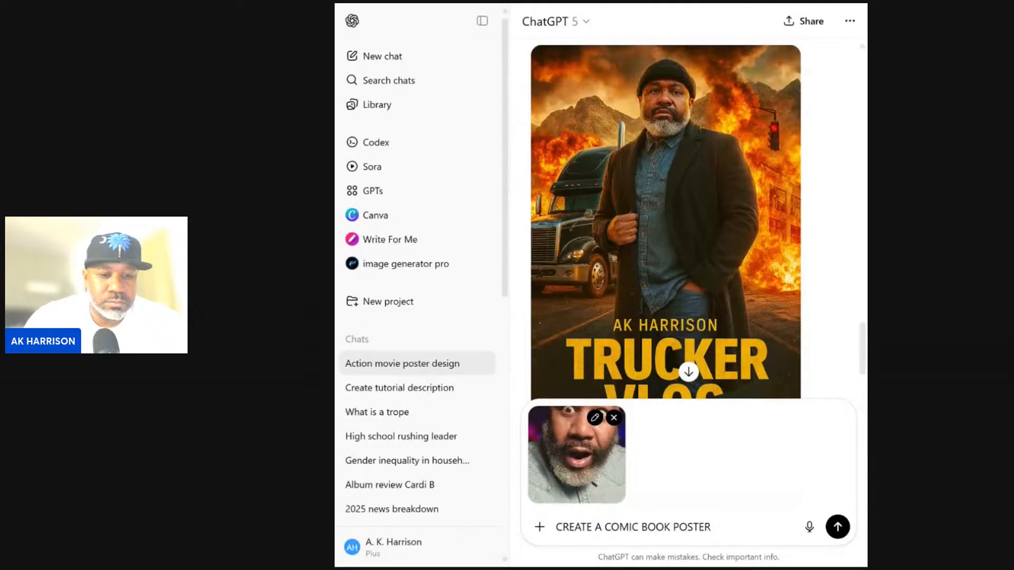
text(CREATI)
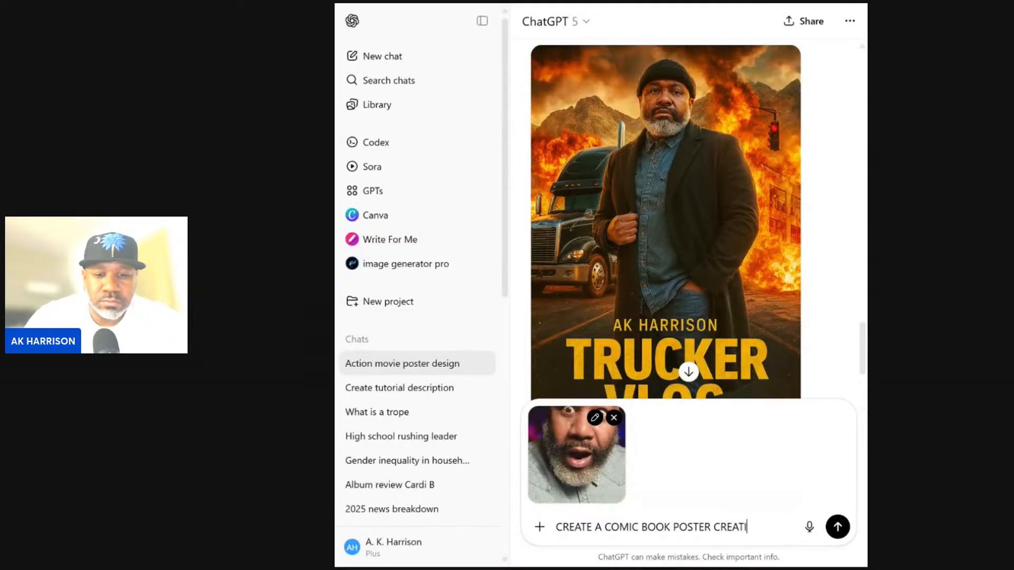
text(NG)
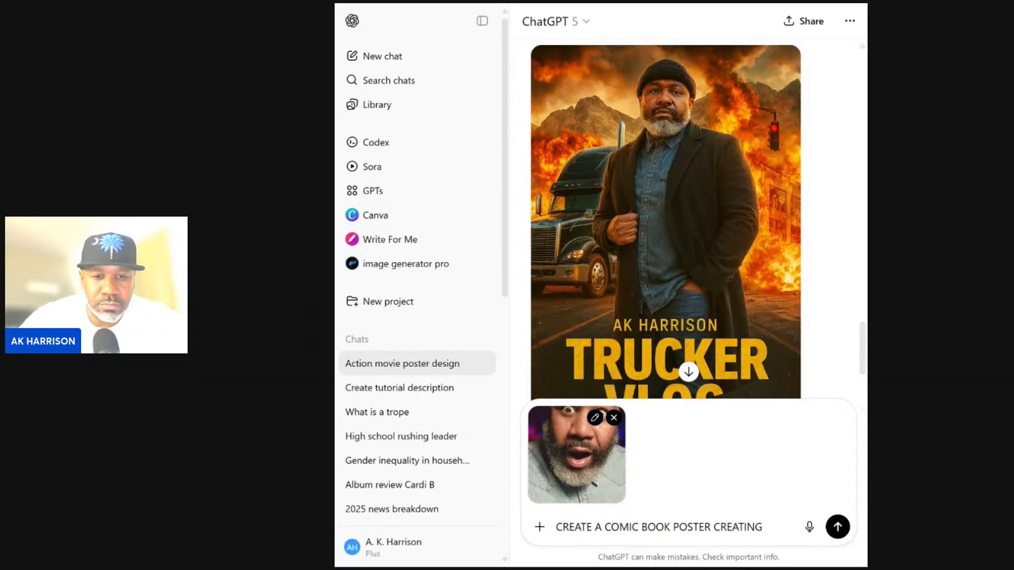
click(713, 527)
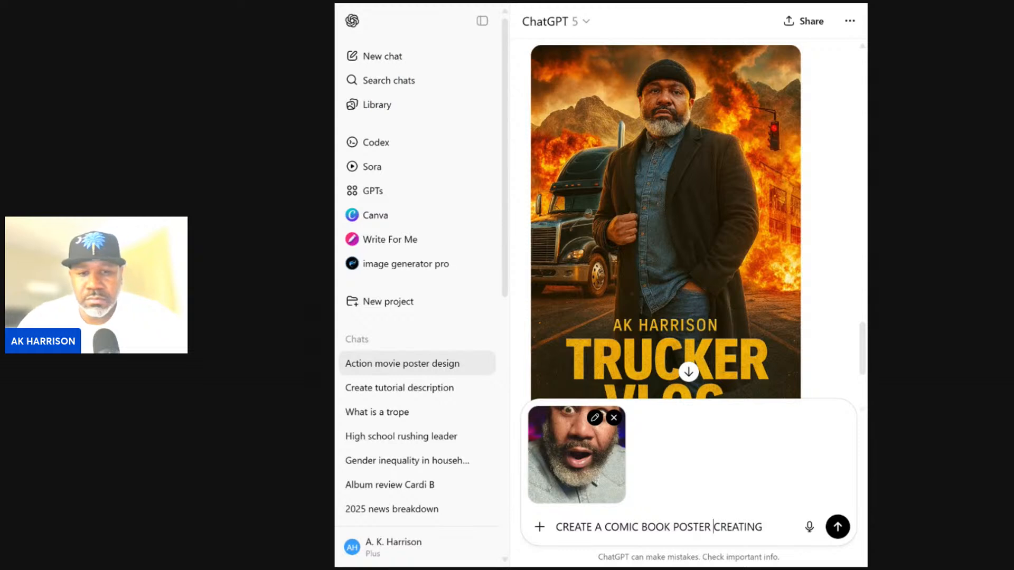
text(")
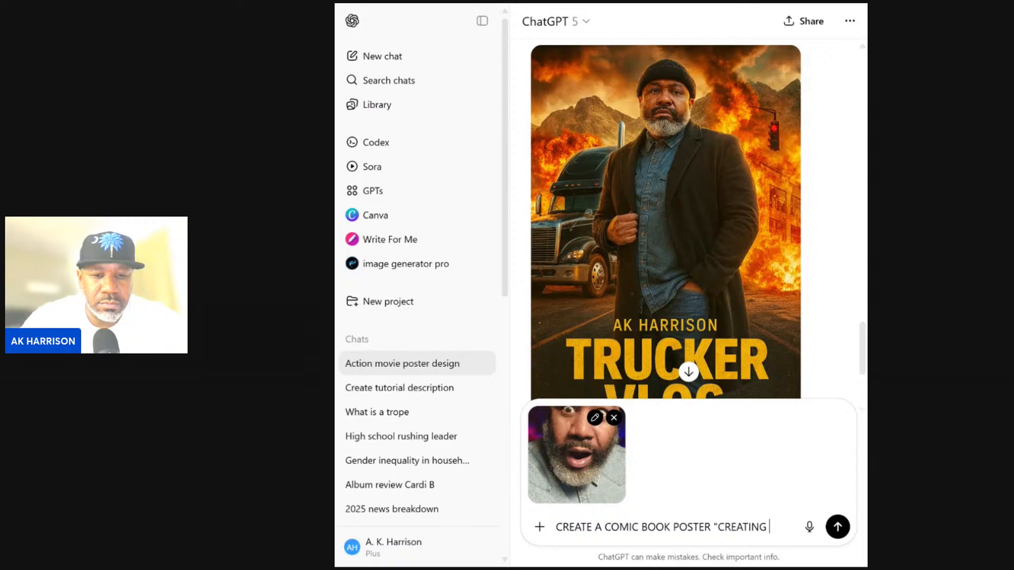
text(VIDEOS USIN)
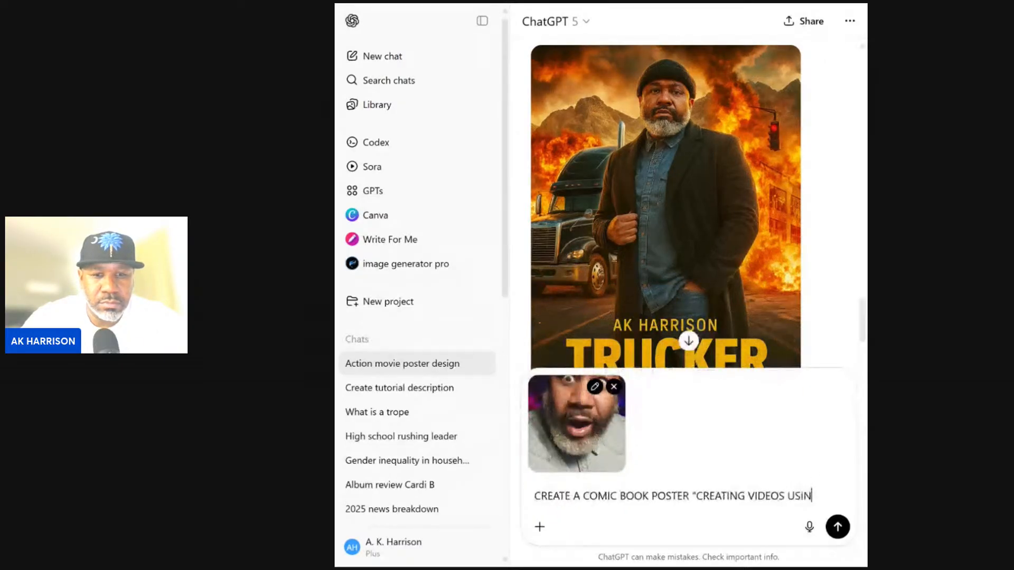
text(G )
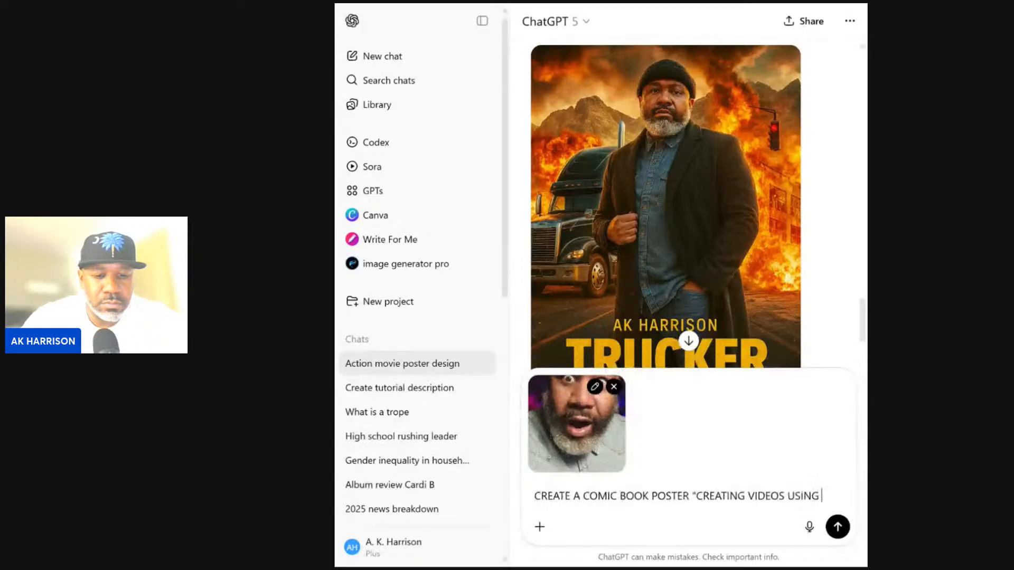
text(CAP)
text(CU)
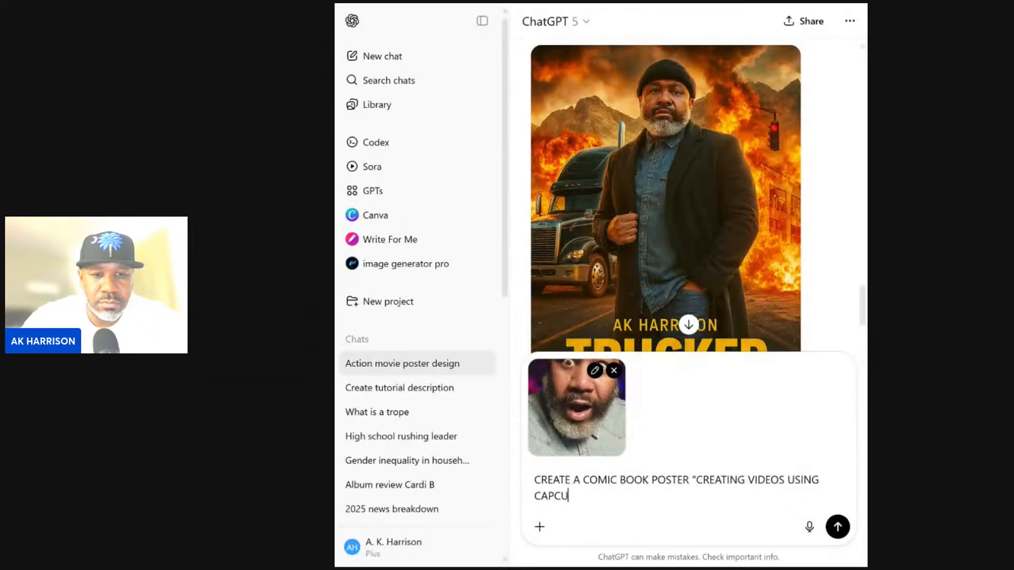
text(T AND CHAT )
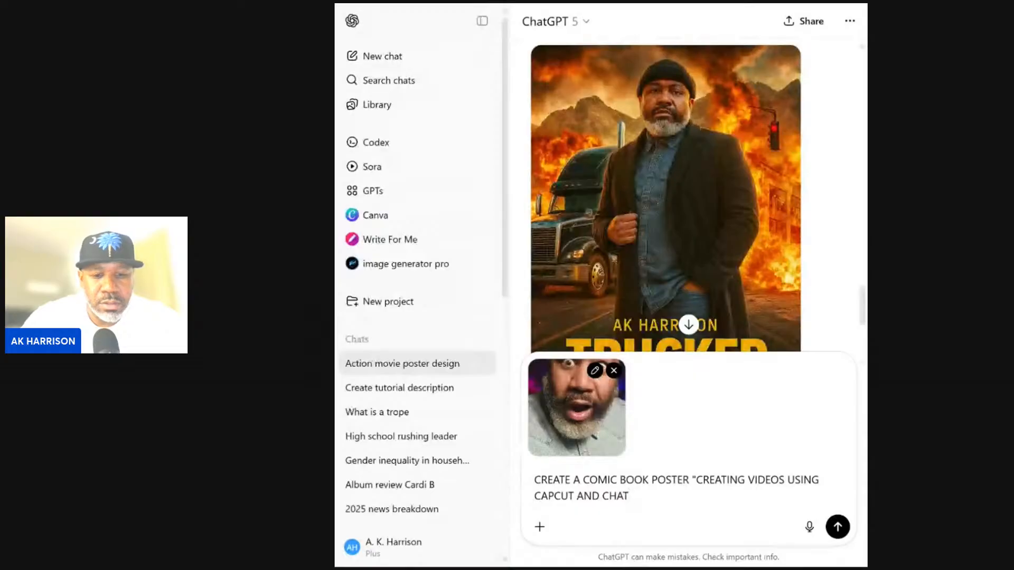
text(GPT")
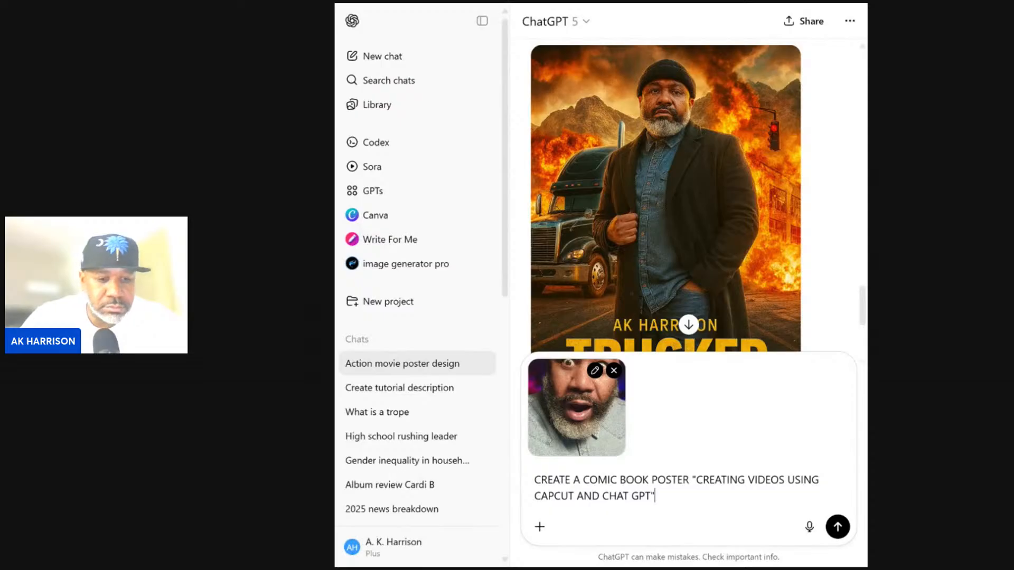
End the request with "STARING" and the star's name, and submit it to generate the poster
text( STAR)
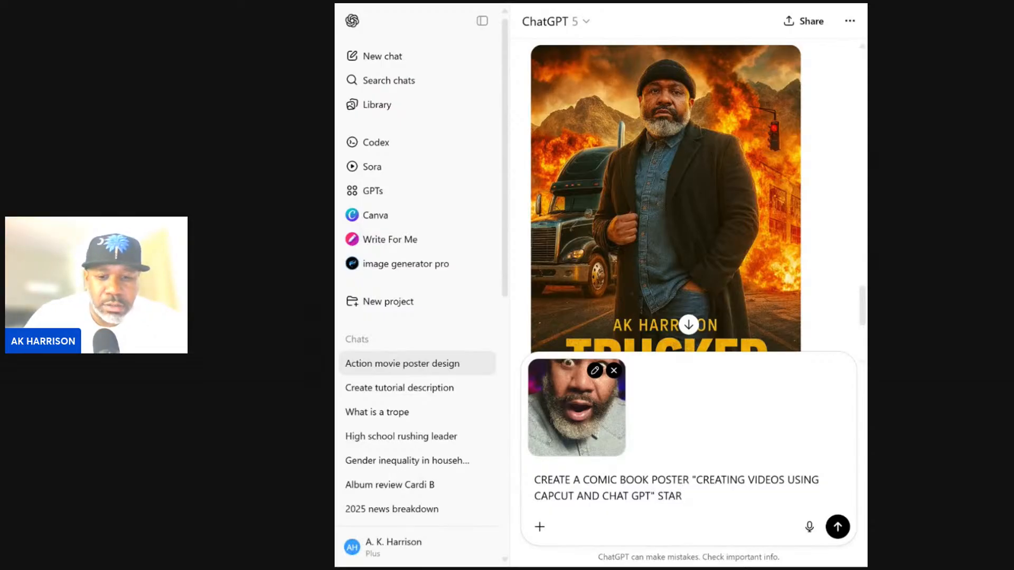
text(IING)
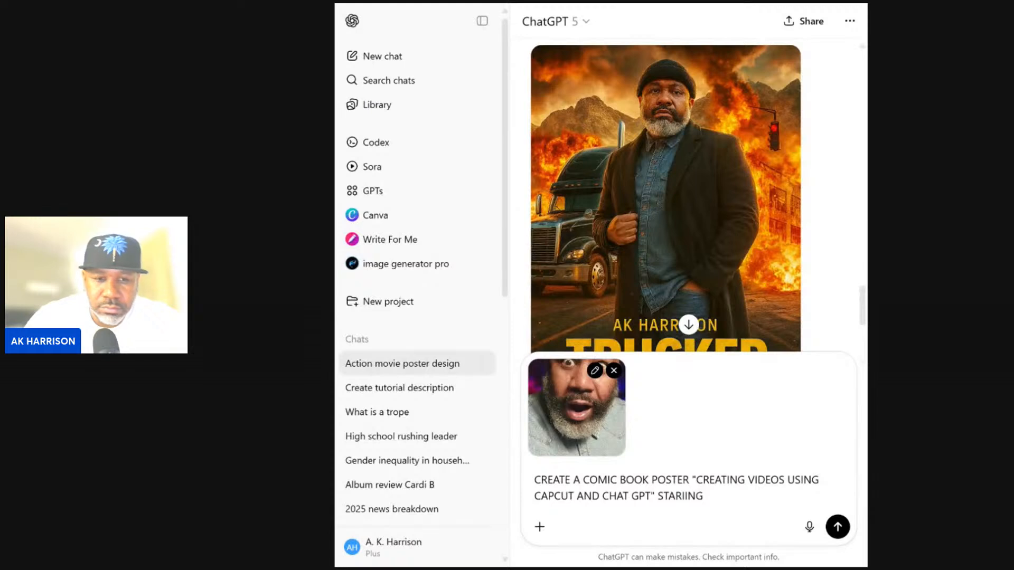
key(BackSpace)
key(BackSpace)
key(BackSpace)
text(NG )
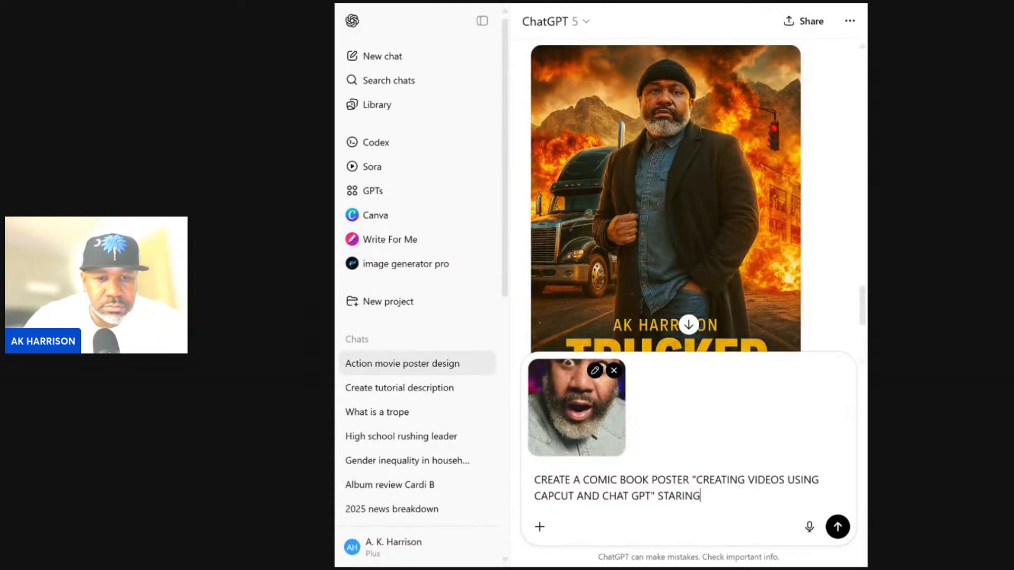
text(AK HARR)
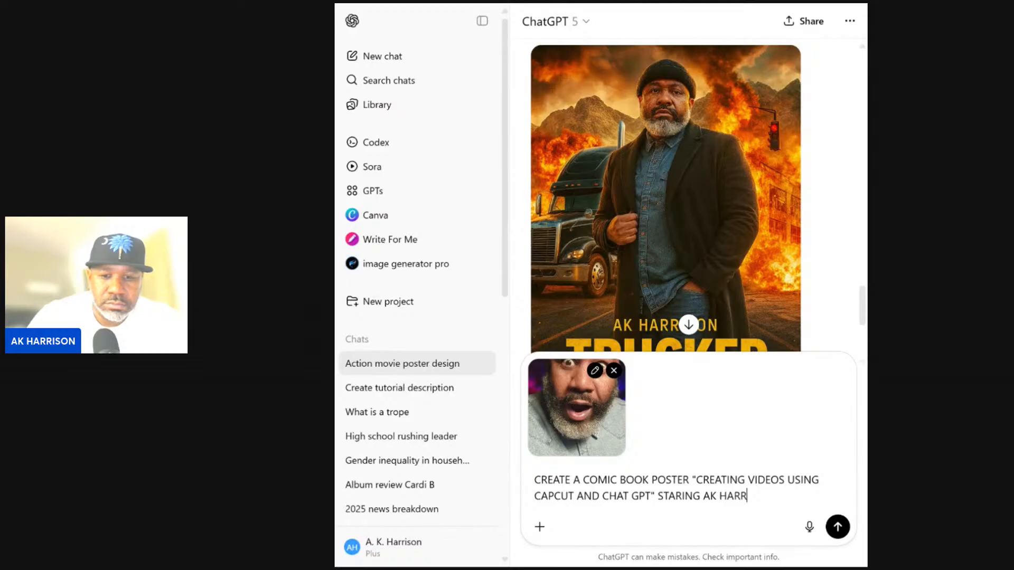
text(ISON)
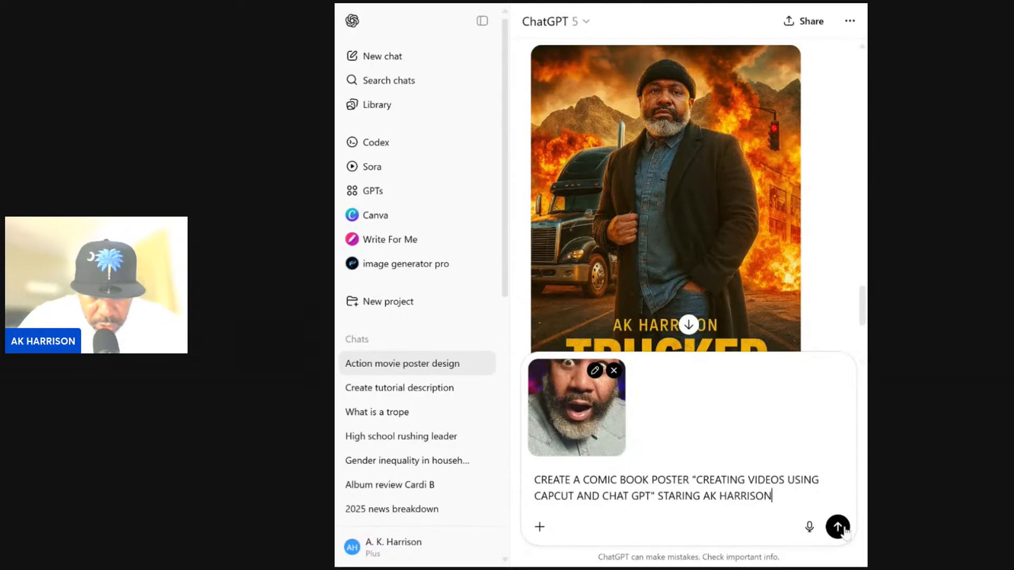
click(837, 527)
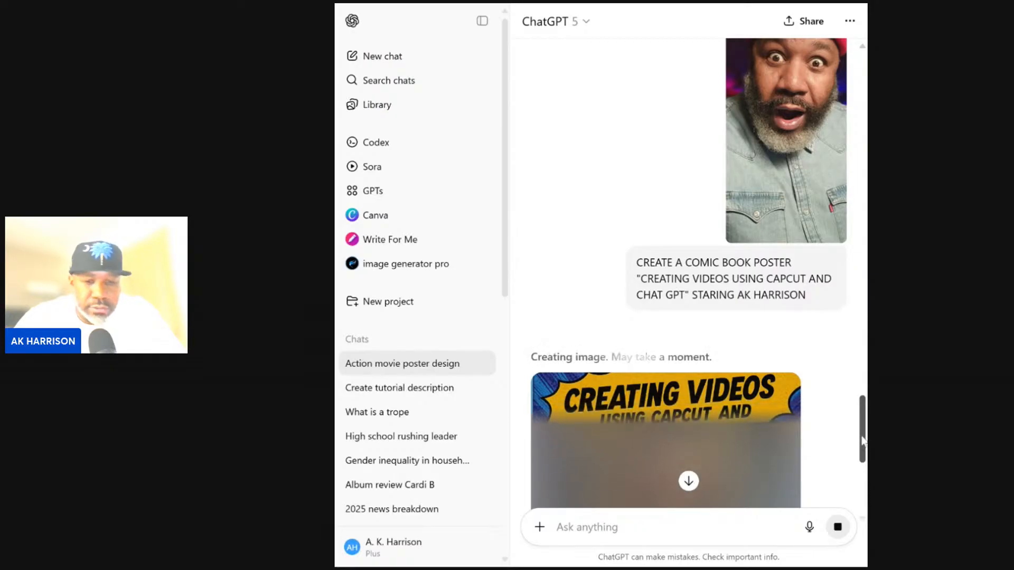
Examine the generated comic book poster from its title down to its credit, and check the response's additional options
drag(862, 436, 861, 456)
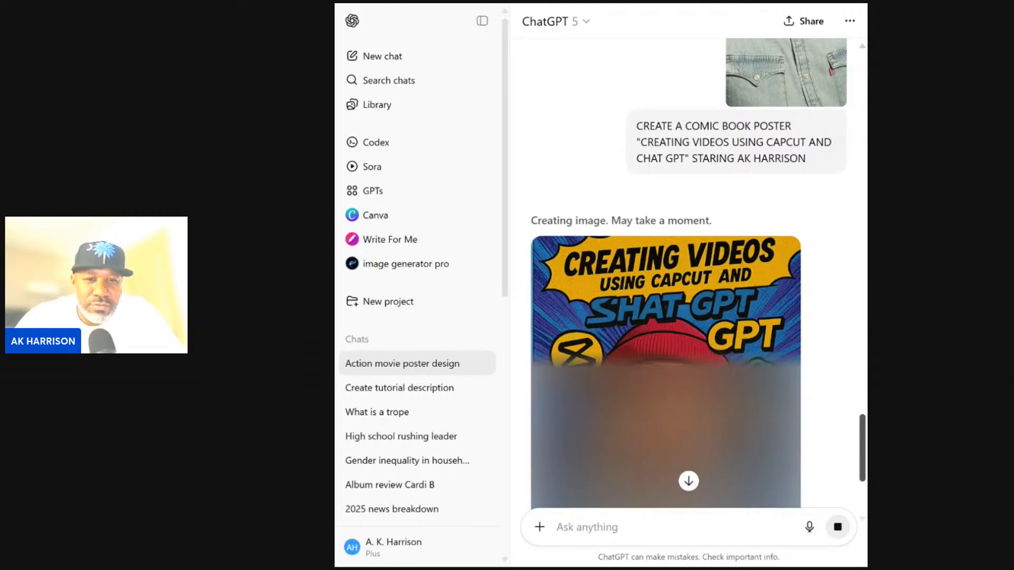
scroll(861, 465, down, 2)
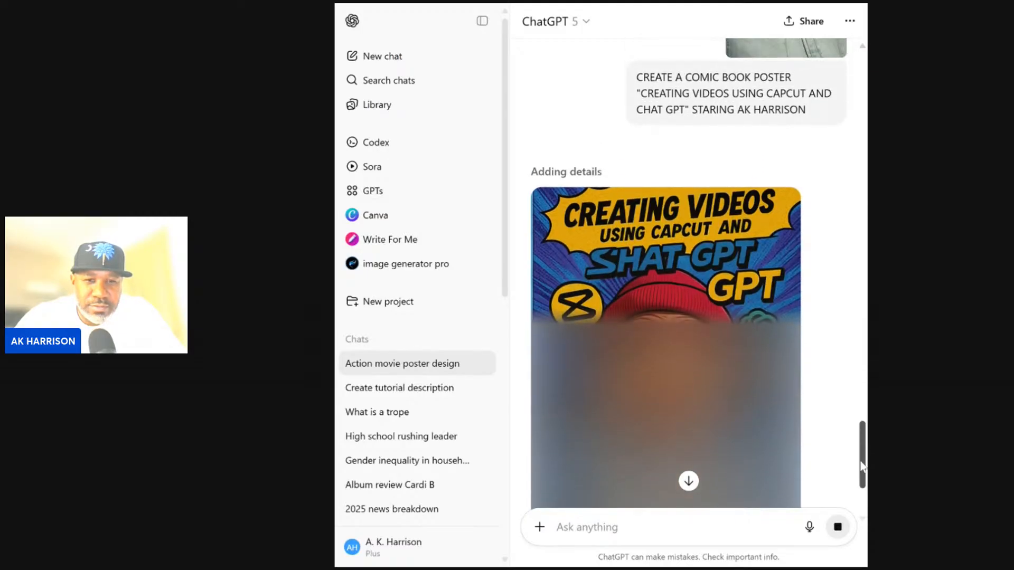
drag(861, 462, 861, 460)
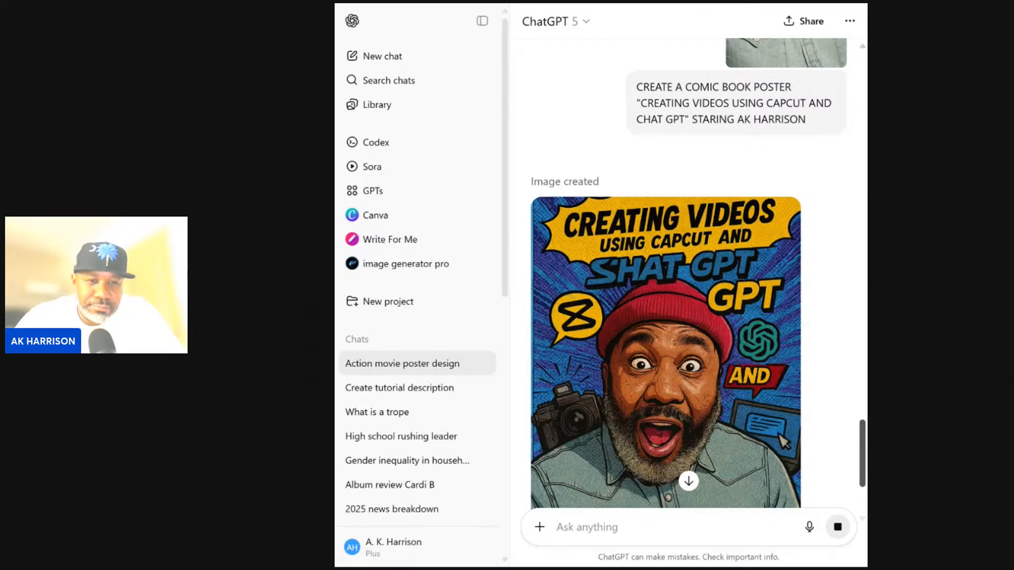
scroll(863, 478, down, 3)
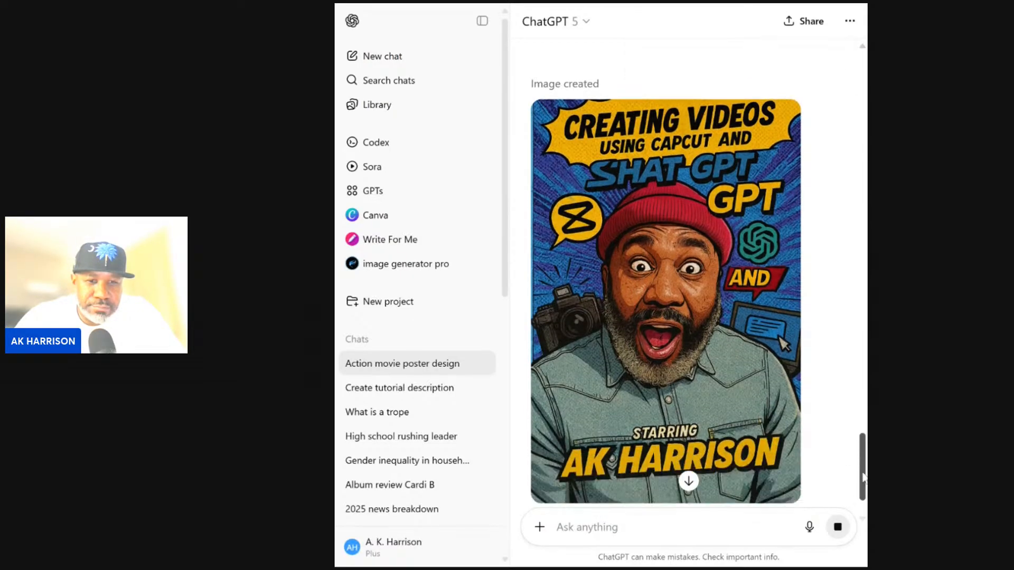
drag(862, 474, 862, 467)
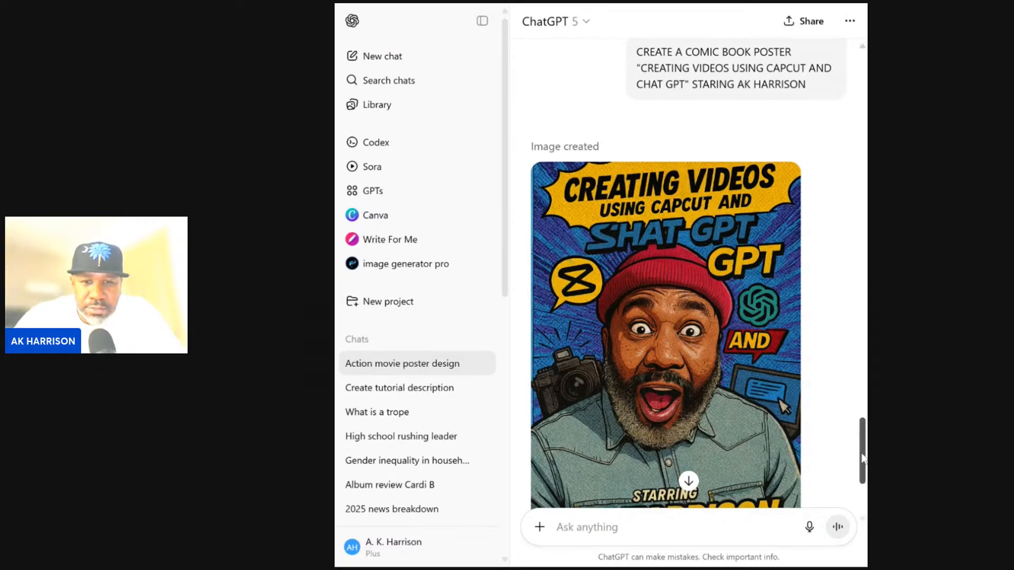
scroll(862, 457, down, 2)
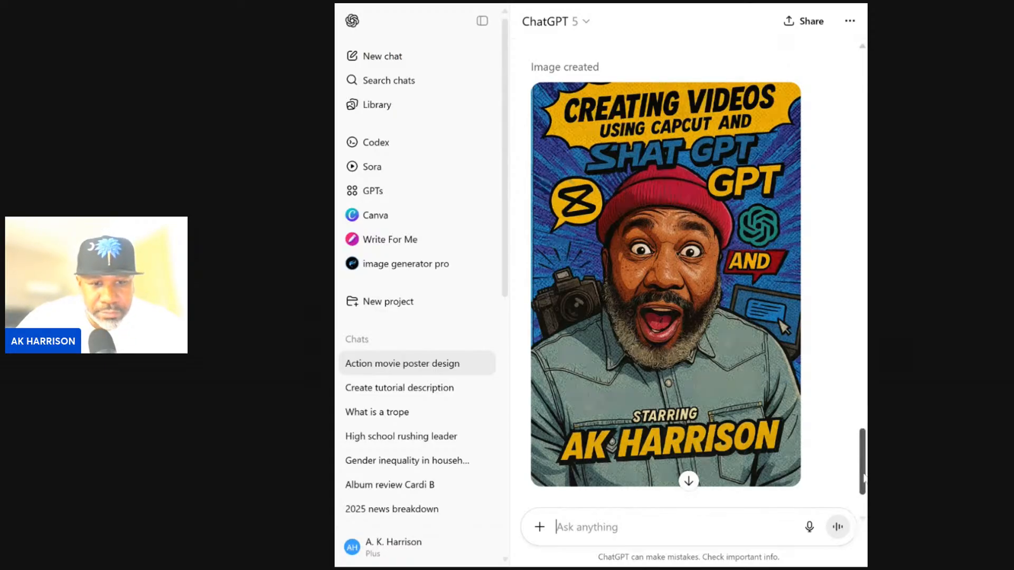
mouse_move(864, 479)
mouse_down()
mouse_move(864, 493)
mouse_move(864, 485)
mouse_up()
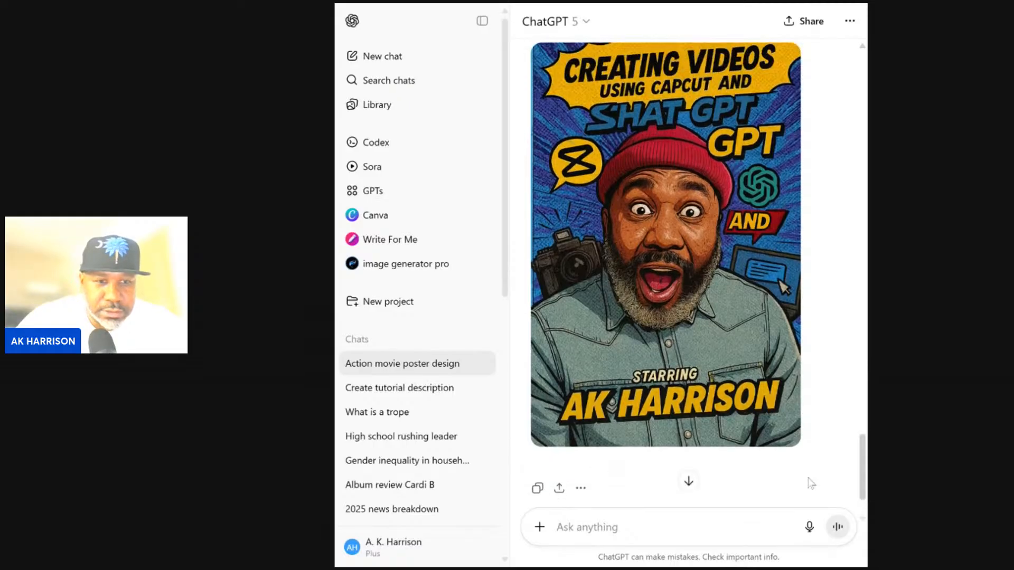
click(582, 493)
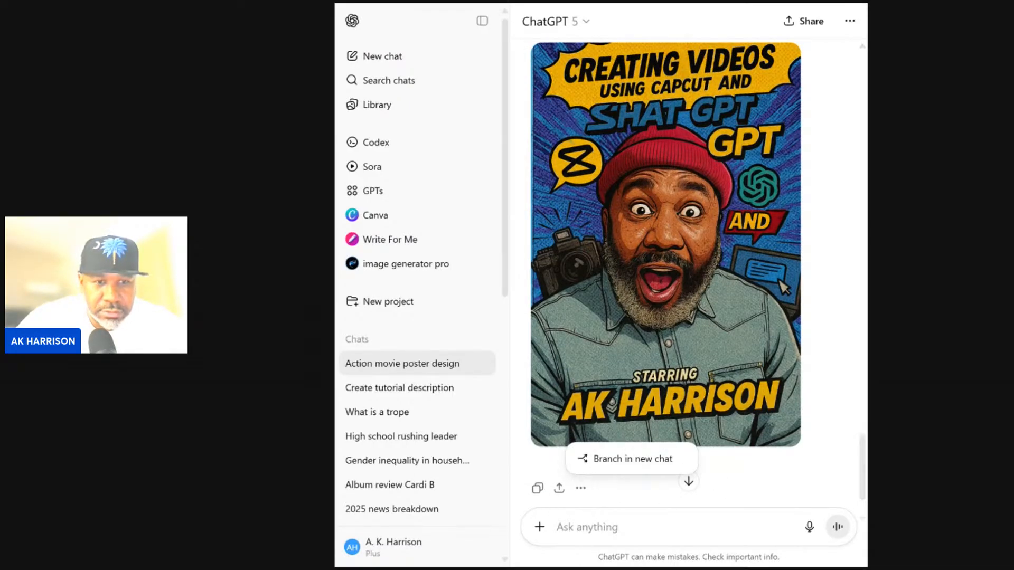
click(663, 516)
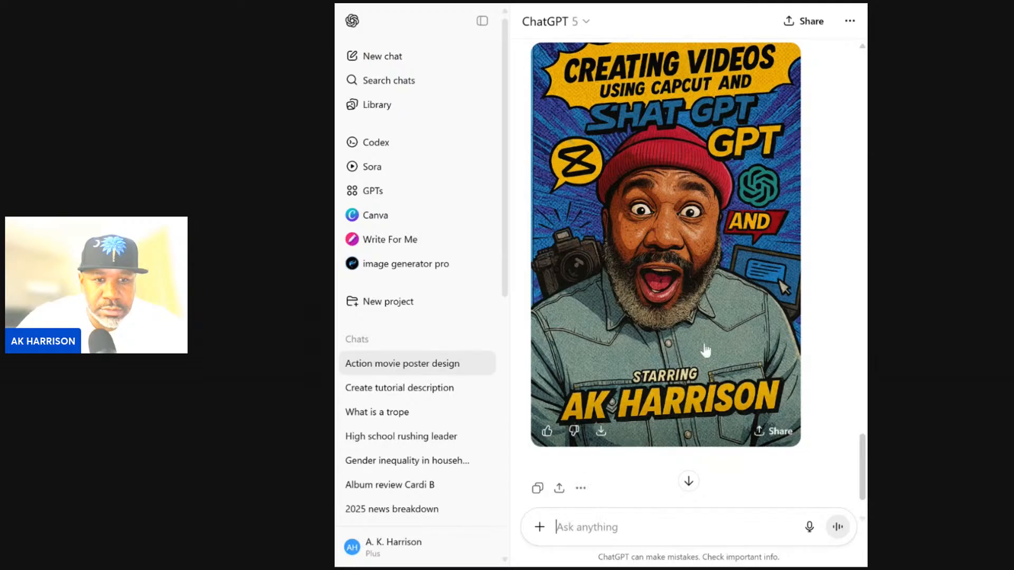
Rate the generated comic book poster as a bad result so that additional feedback can be given
click(580, 430)
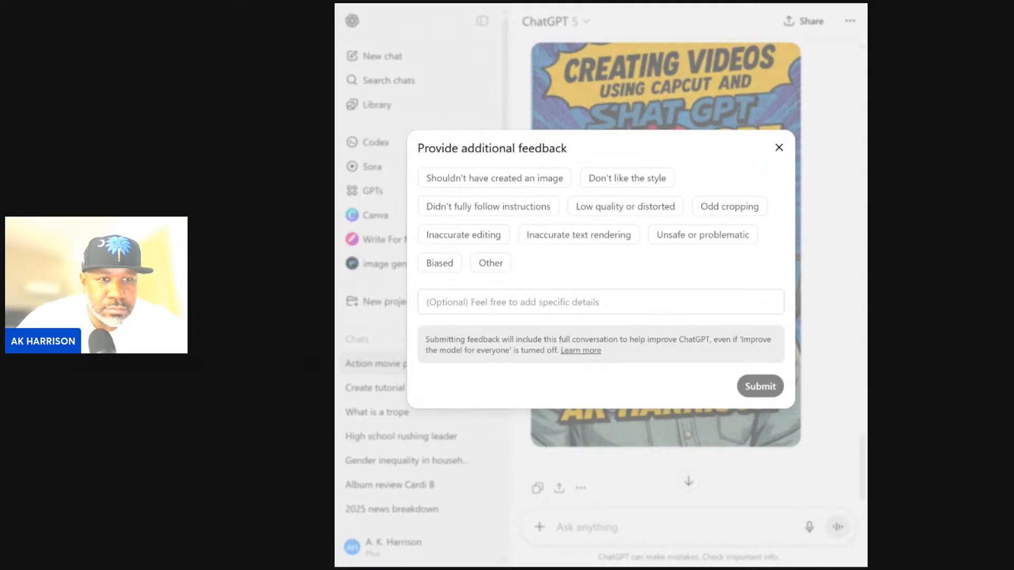
click(601, 302)
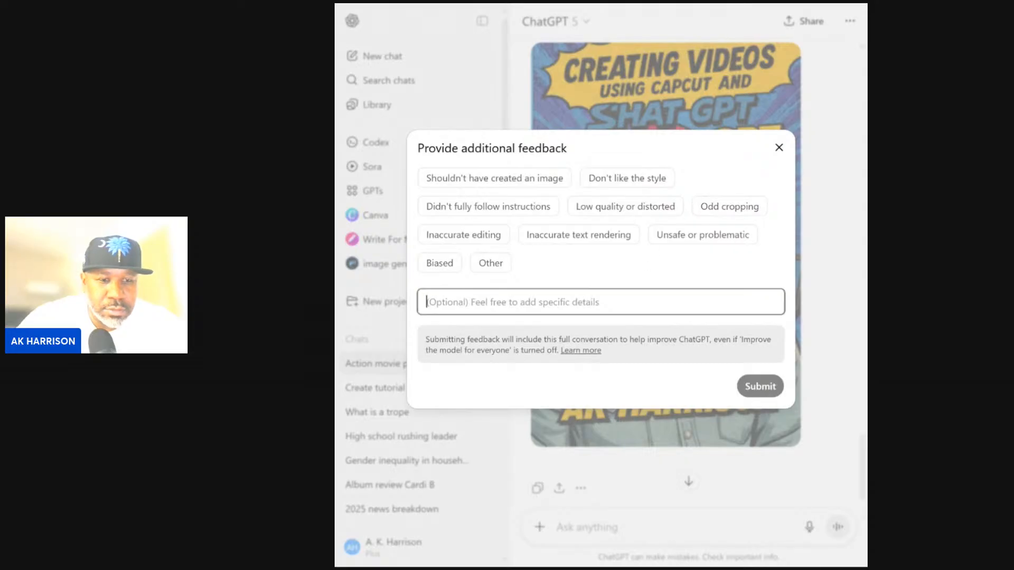
text(MIS)
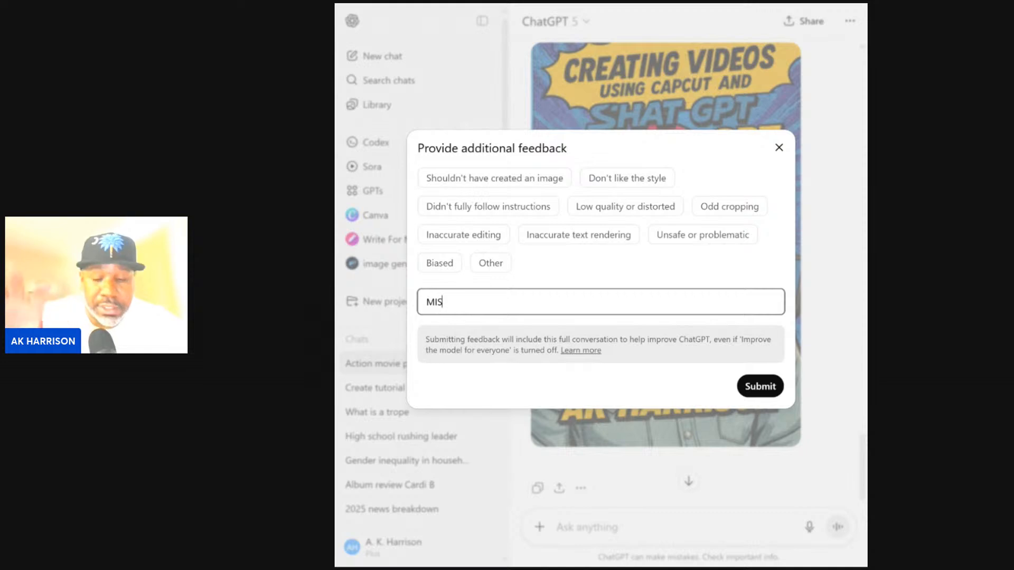
text(LEA)
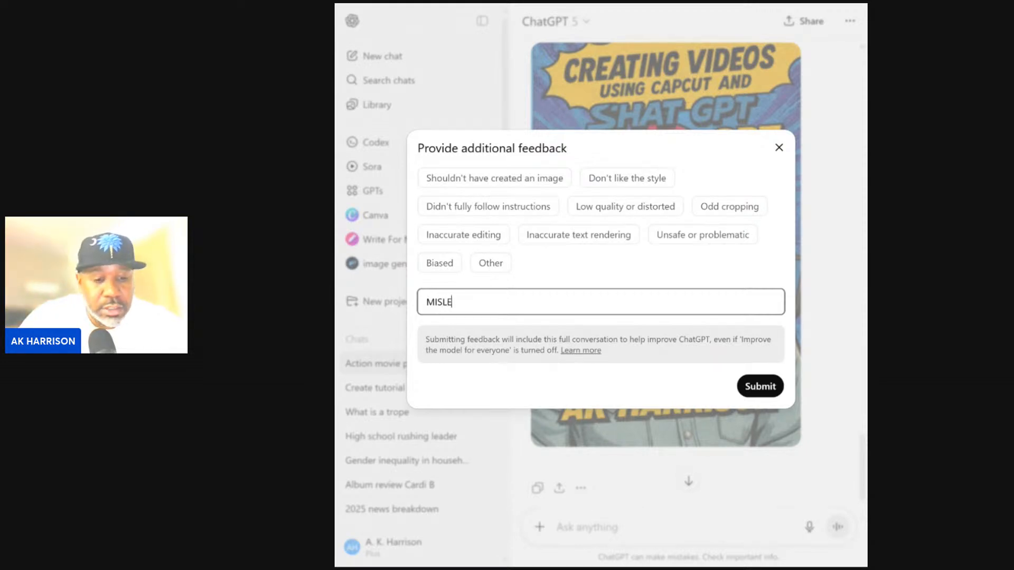
key(BackSpace)
key(BackSpace)
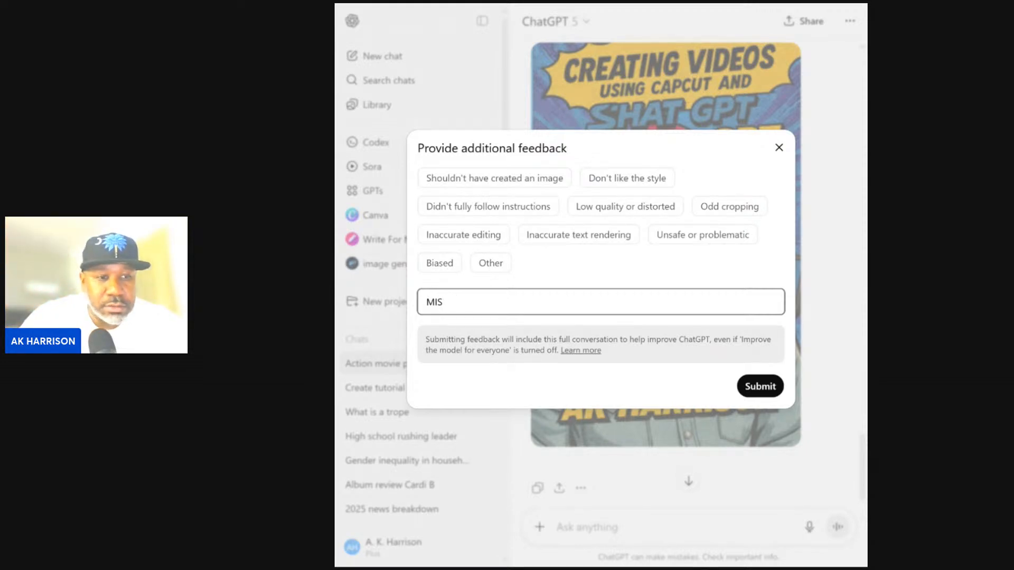
text(SPEAD)
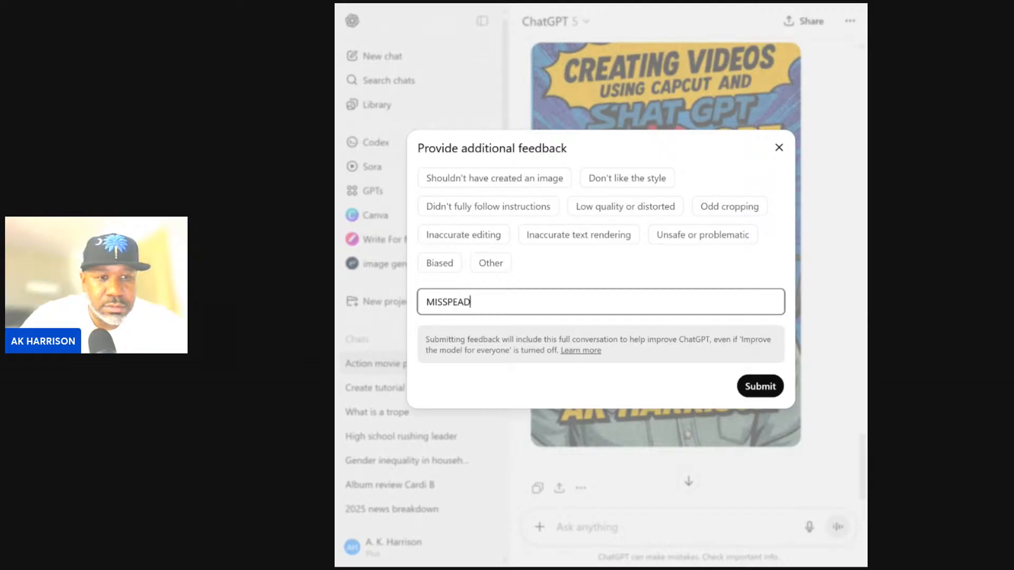
key(BackSpace)
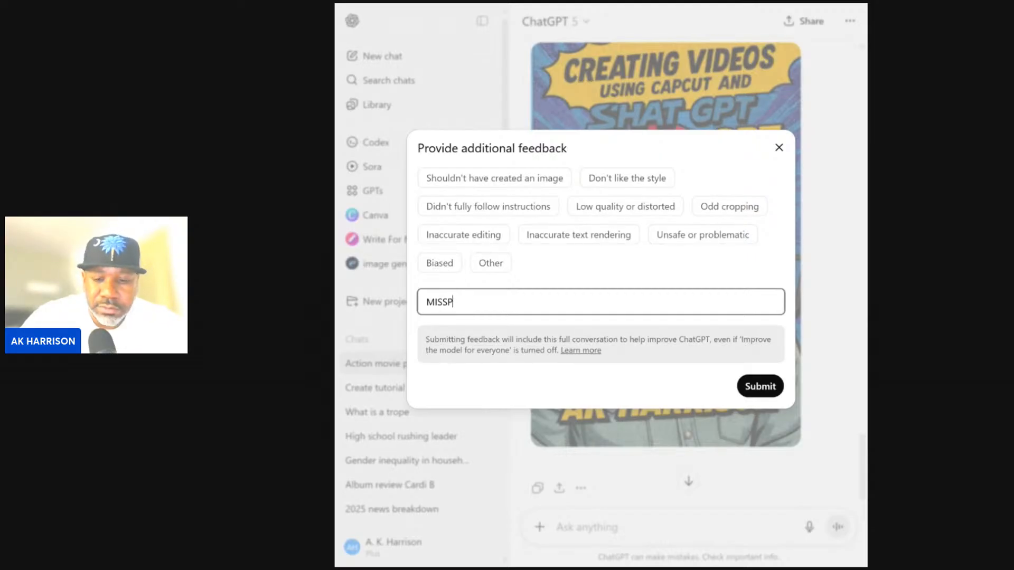
text(ELL)
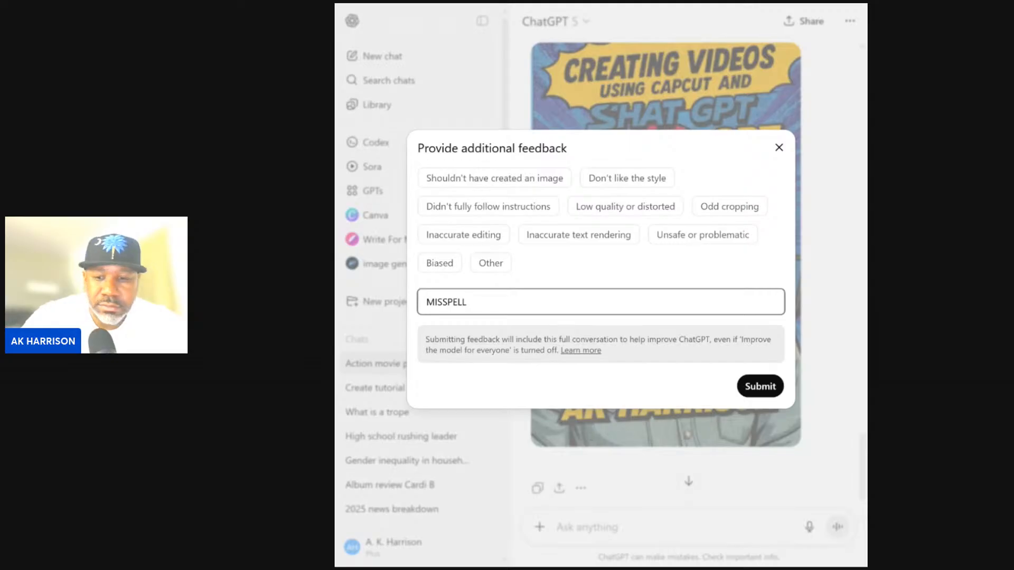
key(BackSpace)
key(BackSpace)
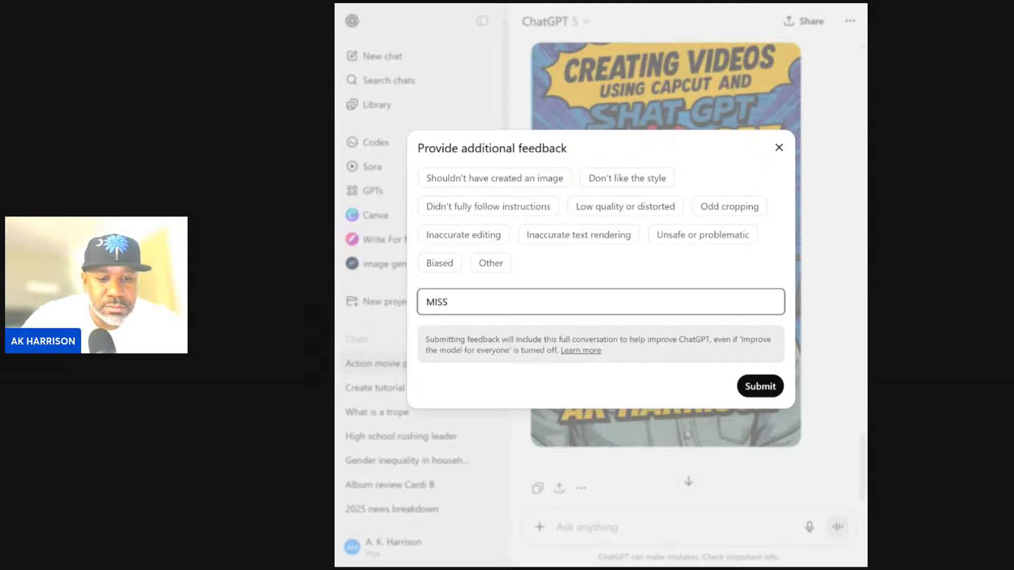
key(BackSpace)
text(S)
key(BackSpace)
key(BackSpace)
key(BackSpace)
key(BackSpace)
key(BackSpace)
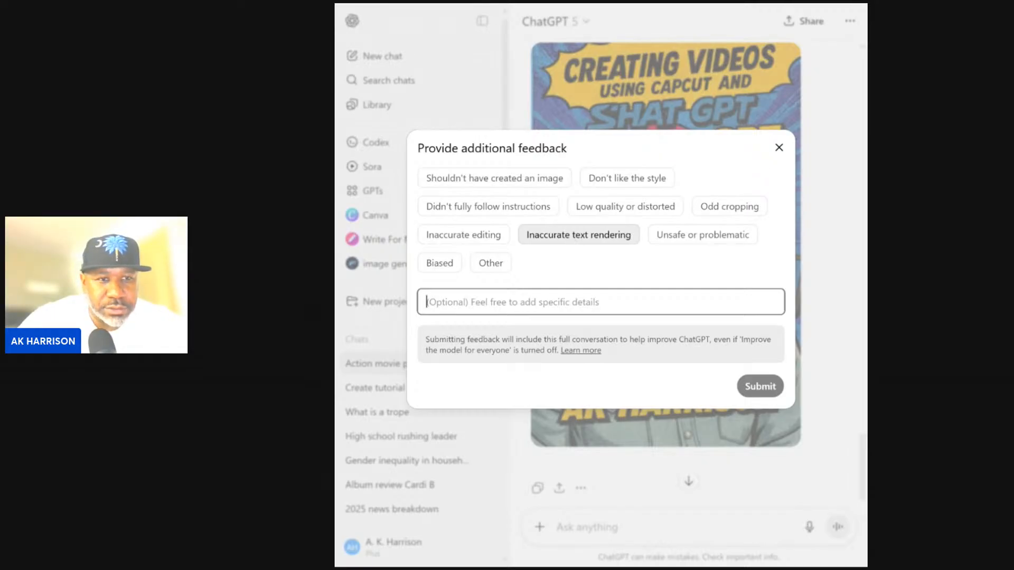
Report "Inaccurate text rendering" for the poster, add the detail "SHAT GPT?", and submit the feedback
click(571, 235)
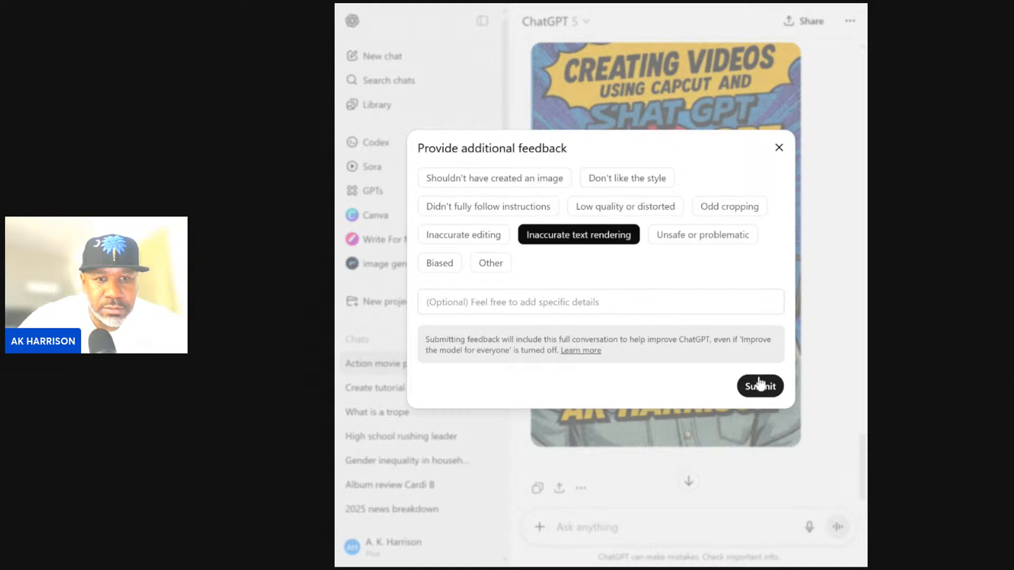
click(681, 306)
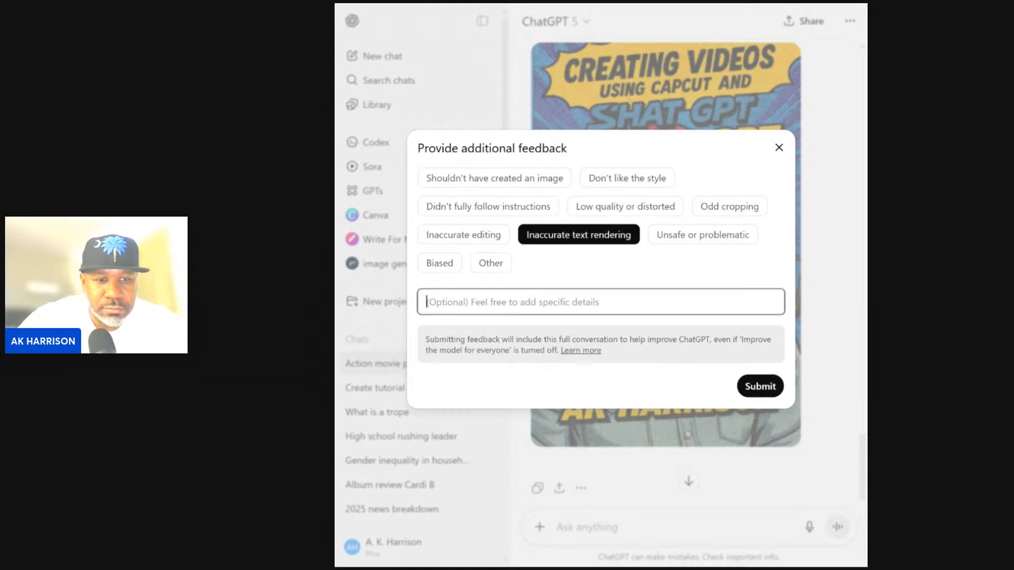
text(SHAT)
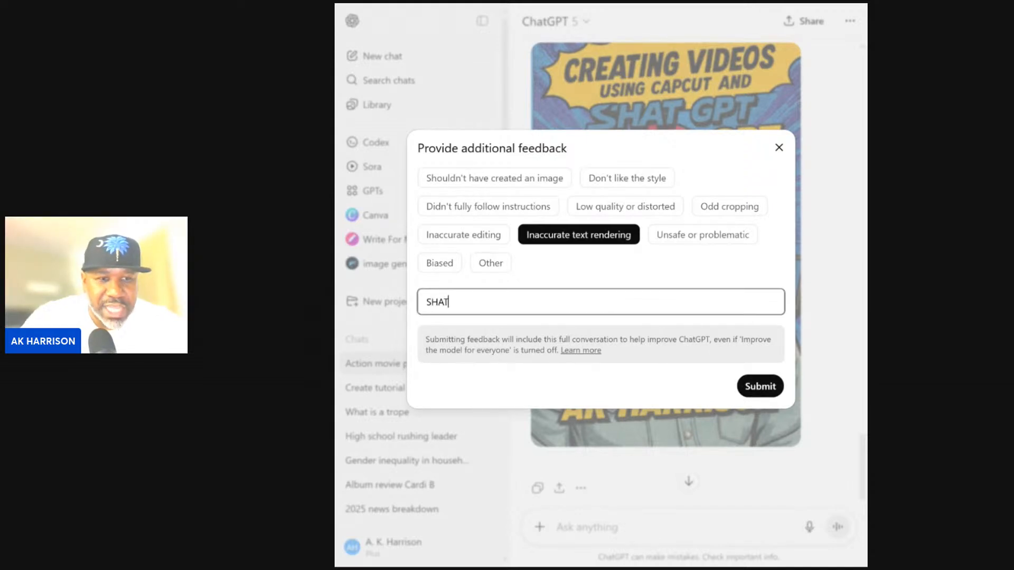
text( GP)
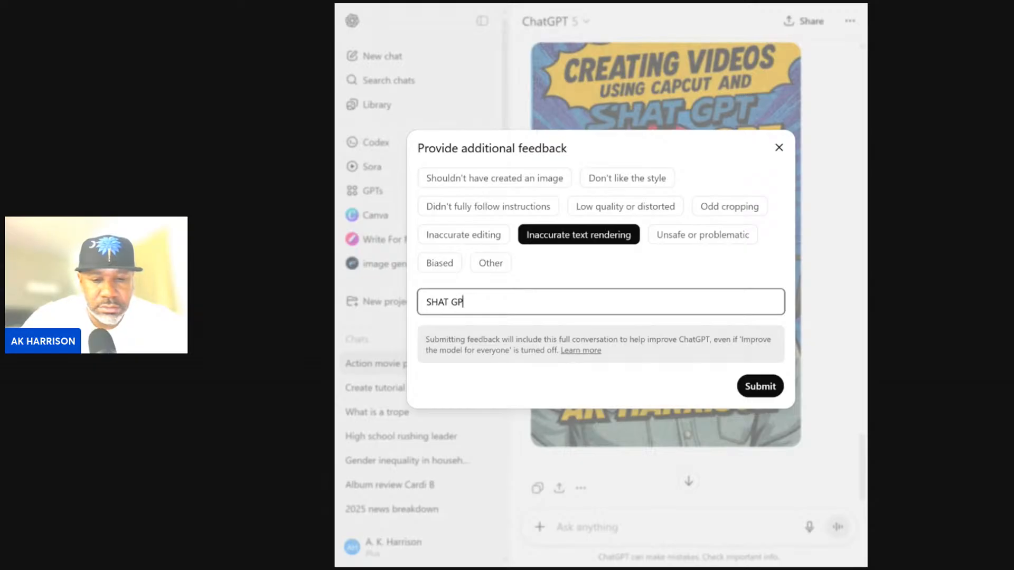
text(T)
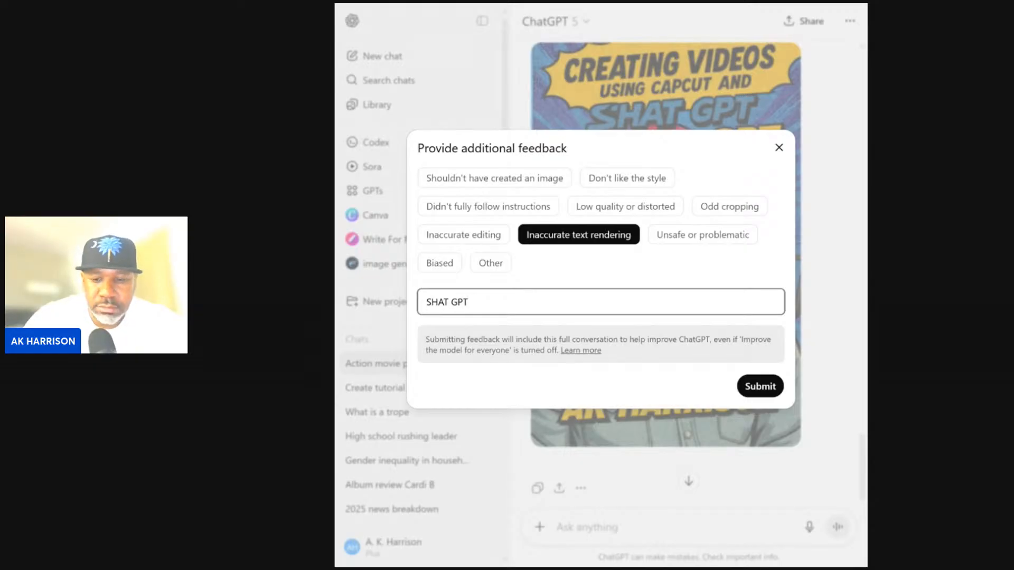
text(?)
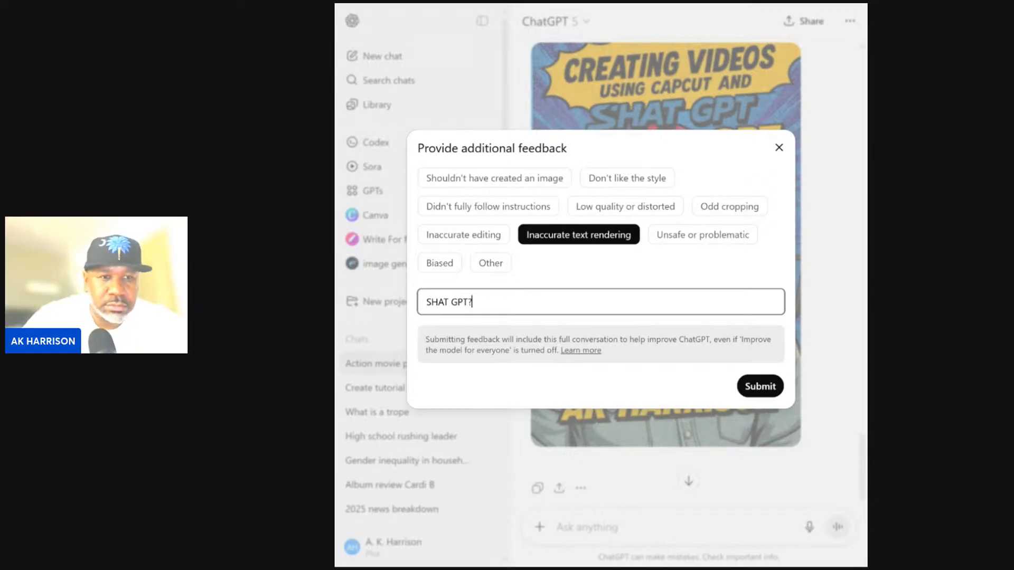
click(769, 385)
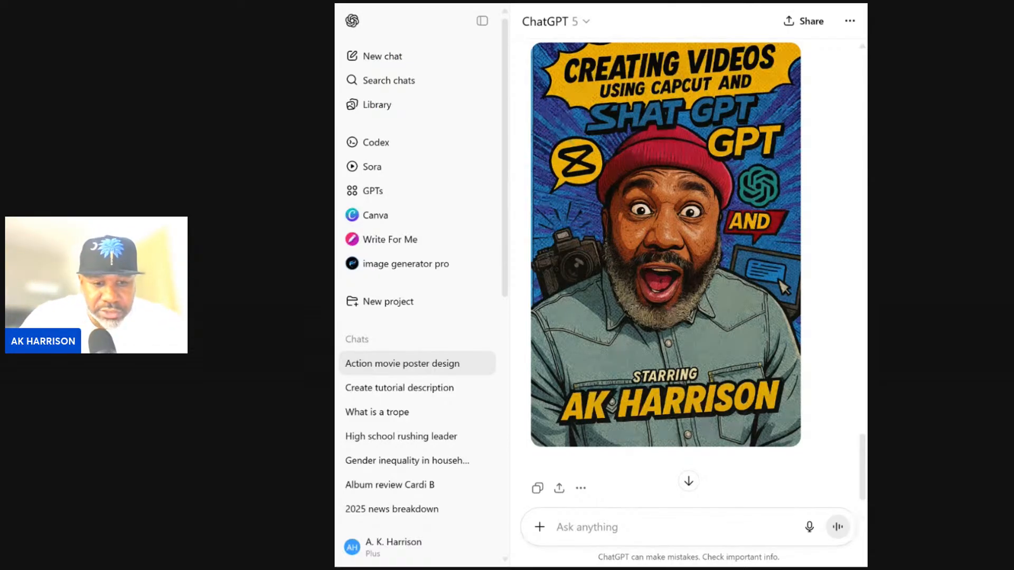
Send the follow-up request "TRY AGAIN CORRECT WORD IS CHAT GPT" to regenerate the poster
text(TRY AGAIN)
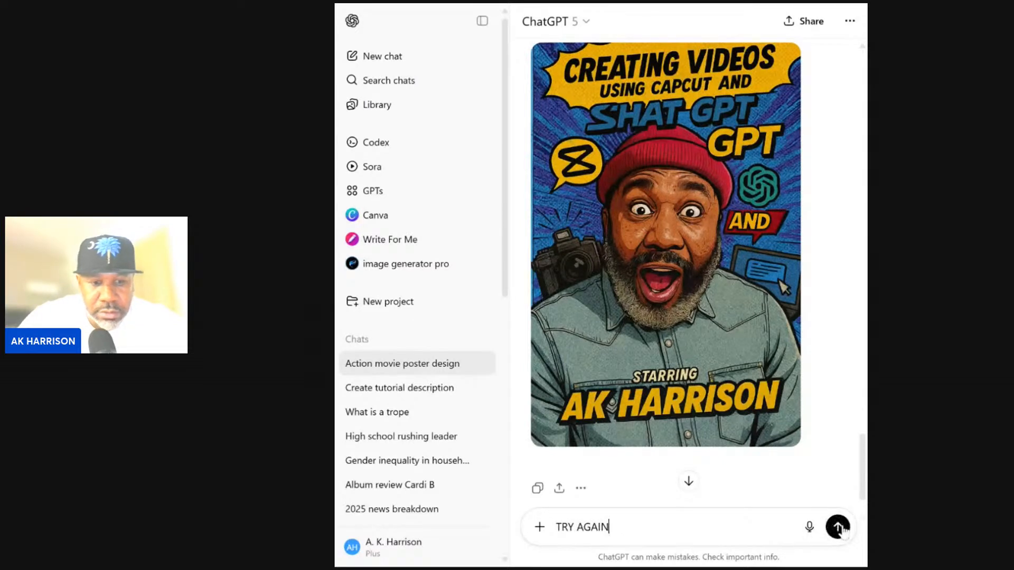
text( CORR)
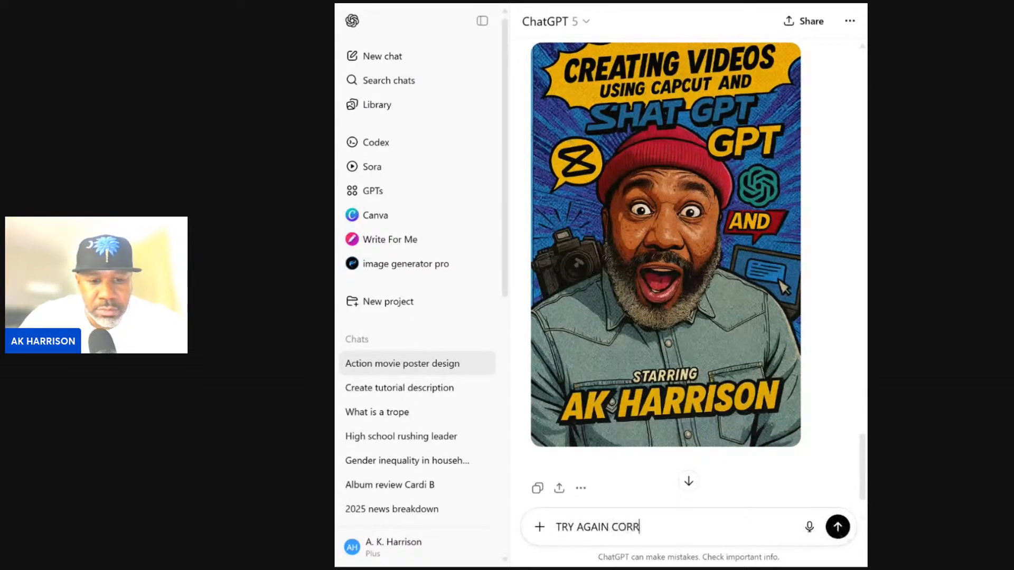
text(ECT WO)
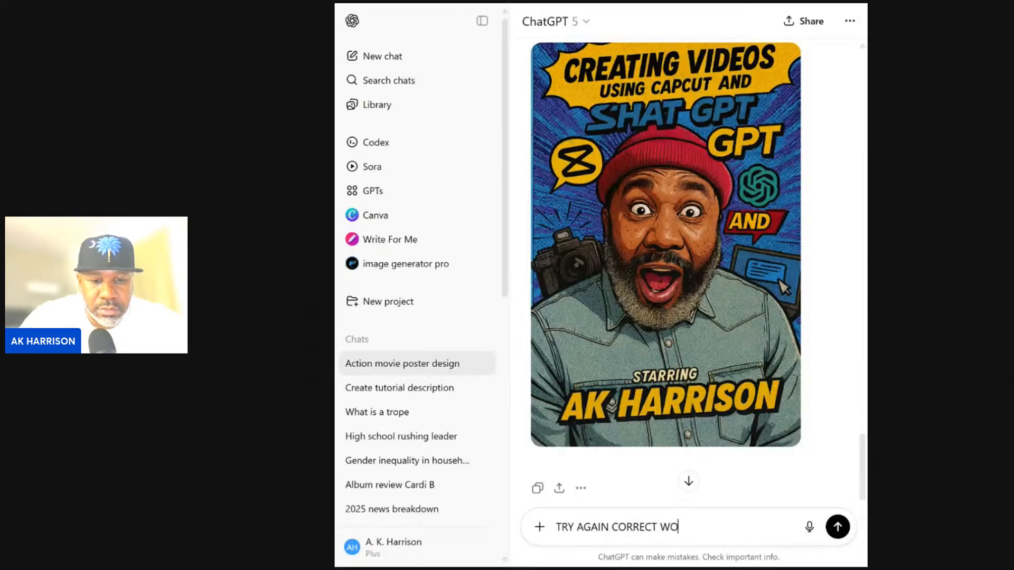
text(RD IS CHAT)
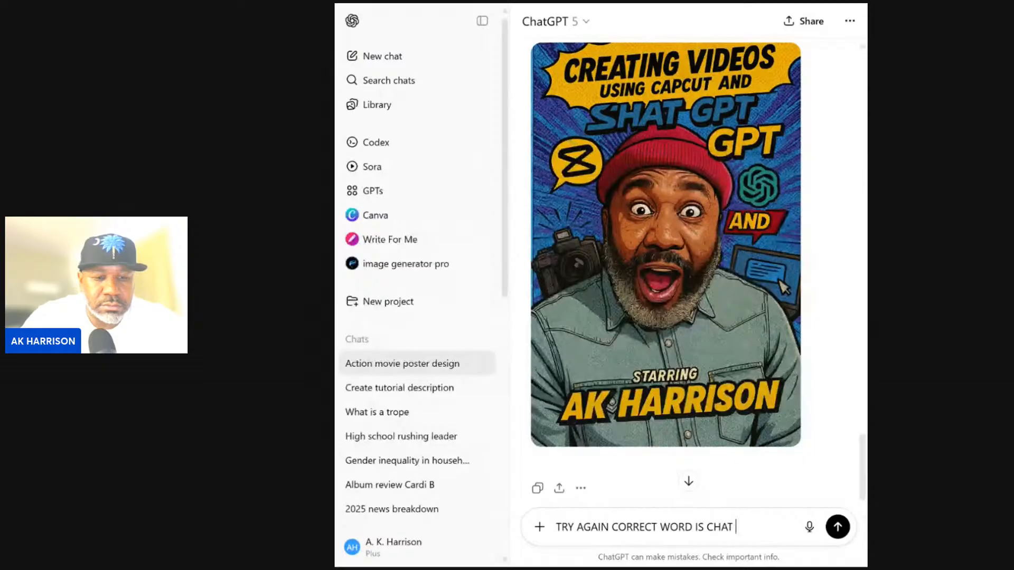
text( GPT)
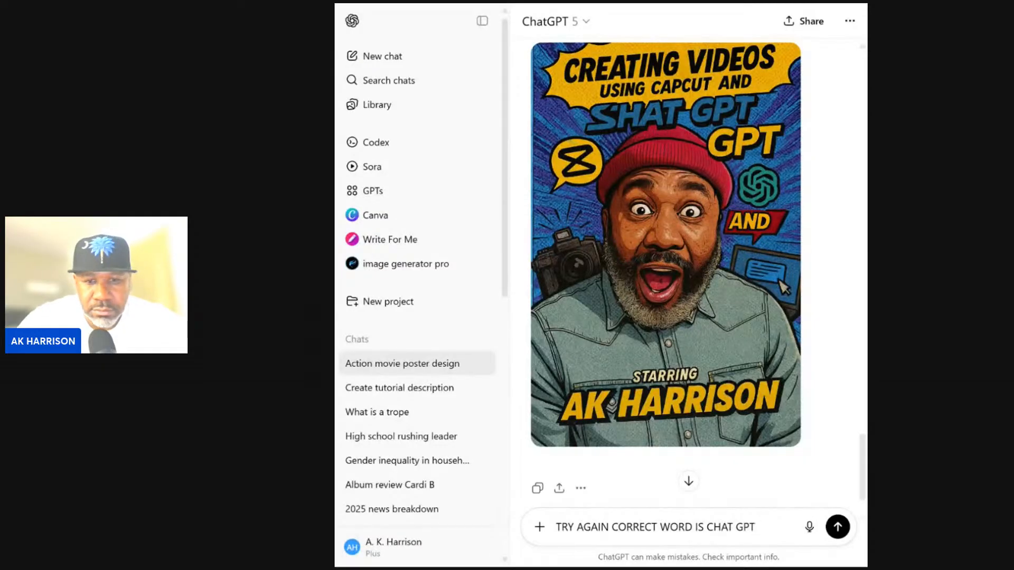
click(842, 531)
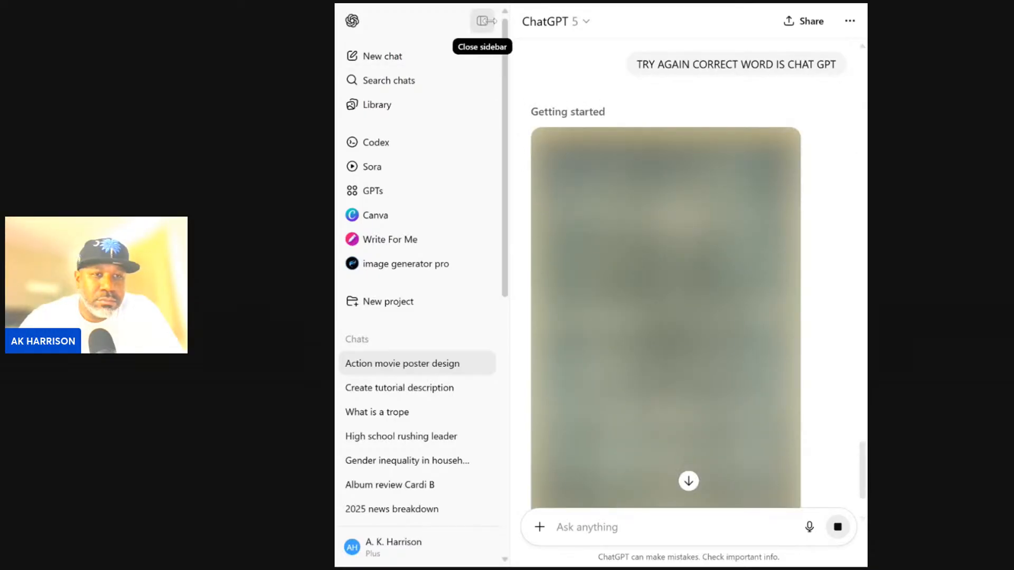
Collapse the sidebar and examine the regenerated comic book poster from its title down to its lower edge
click(485, 21)
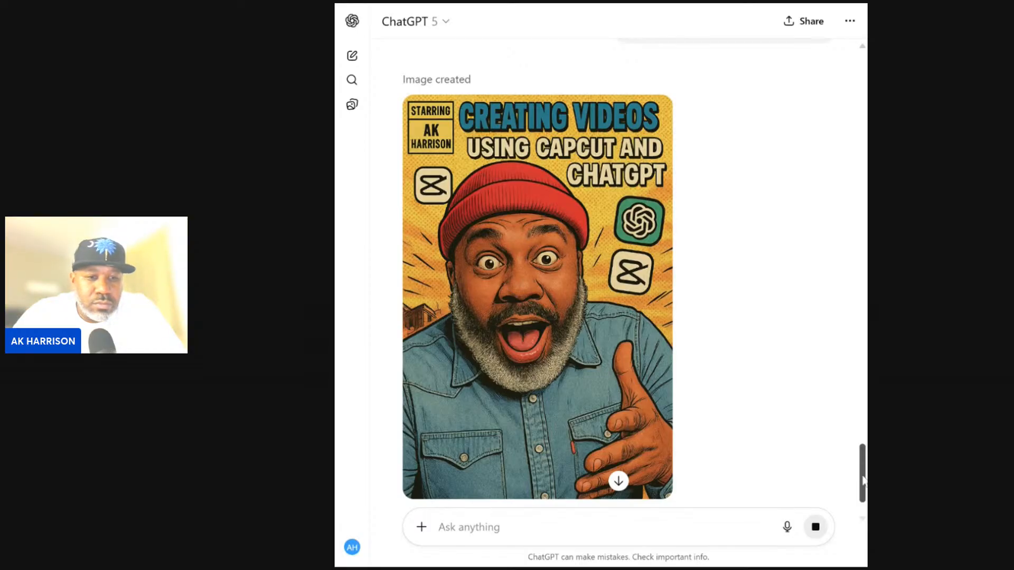
mouse_move(863, 480)
mouse_down()
mouse_move(857, 356)
mouse_move(856, 478)
mouse_up()
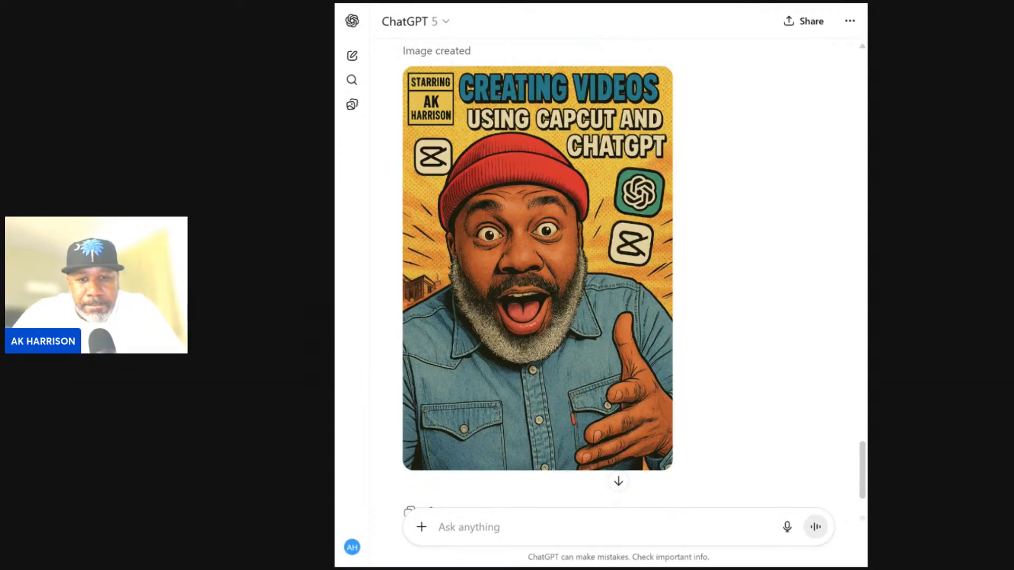
mouse_move(862, 477)
mouse_down()
mouse_move(862, 418)
mouse_move(863, 488)
mouse_up()
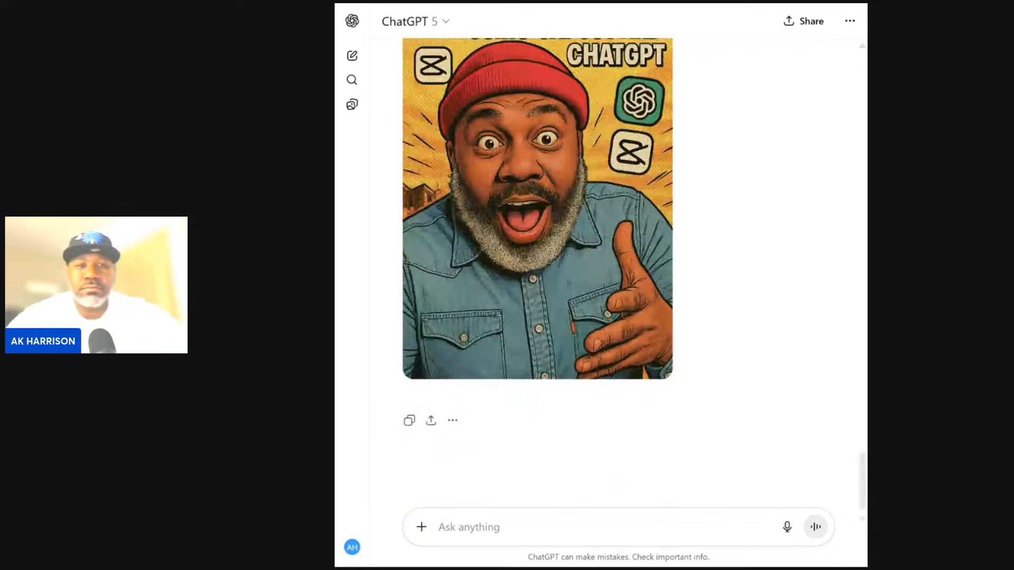
mouse_move(635, 259)
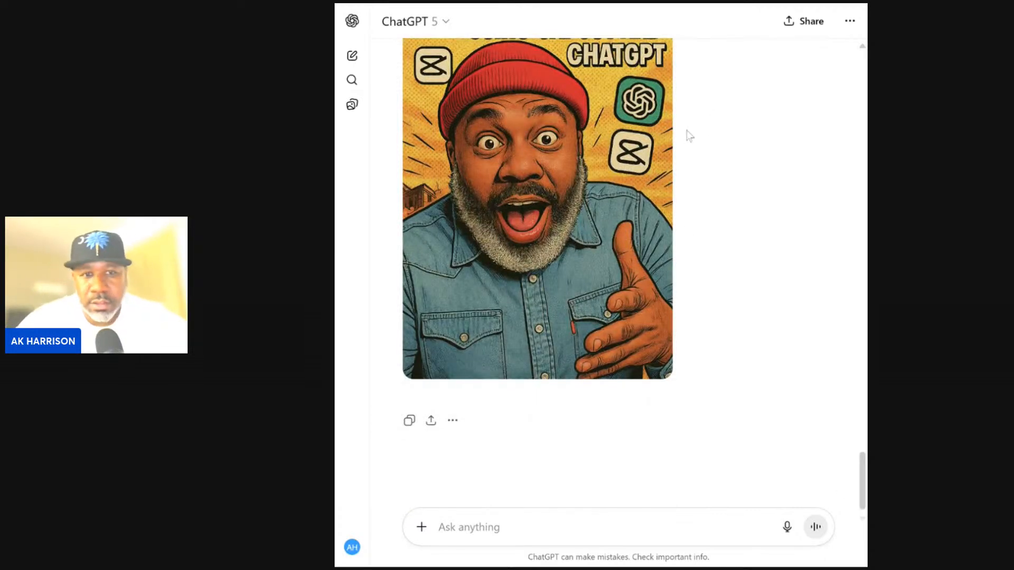
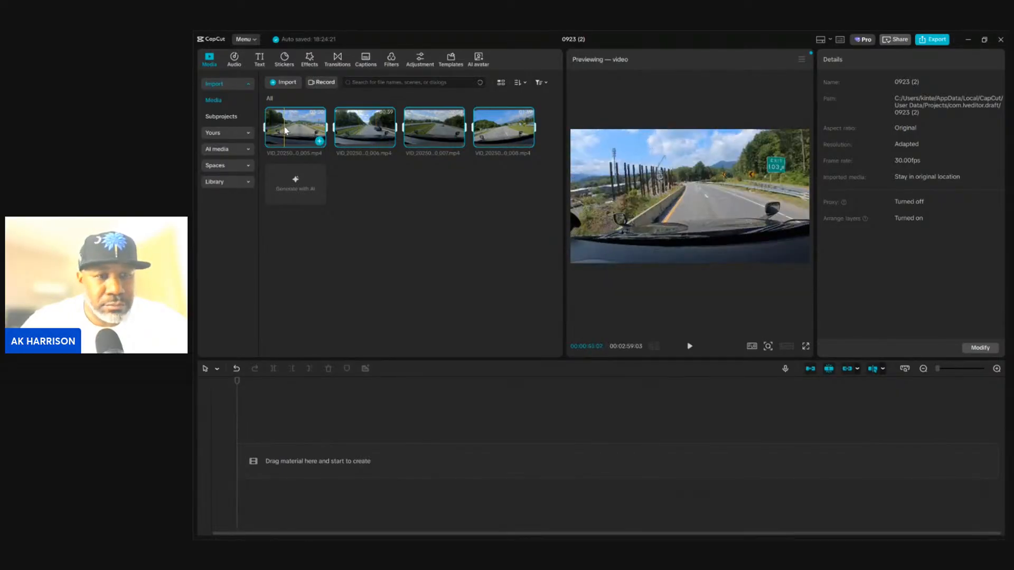
In CapCut, place all four imported road clips on the timeline and preview the opening of the sequence
drag(294, 132, 288, 457)
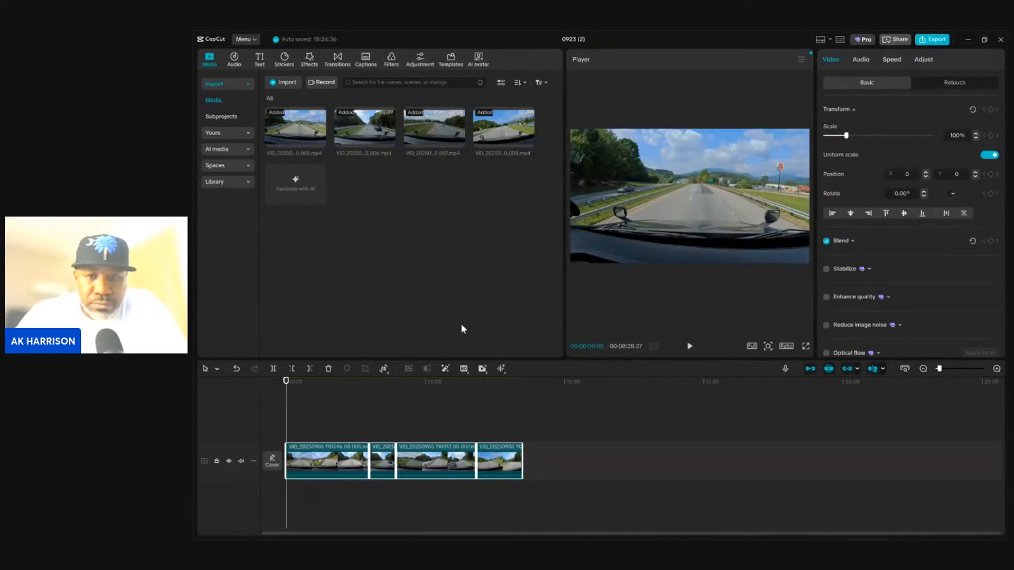
click(690, 346)
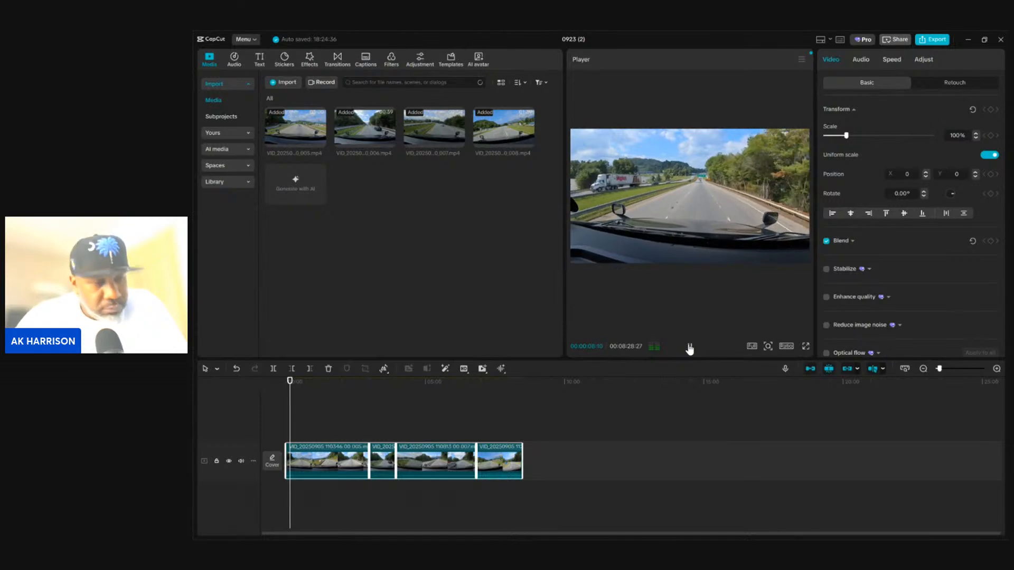
click(689, 347)
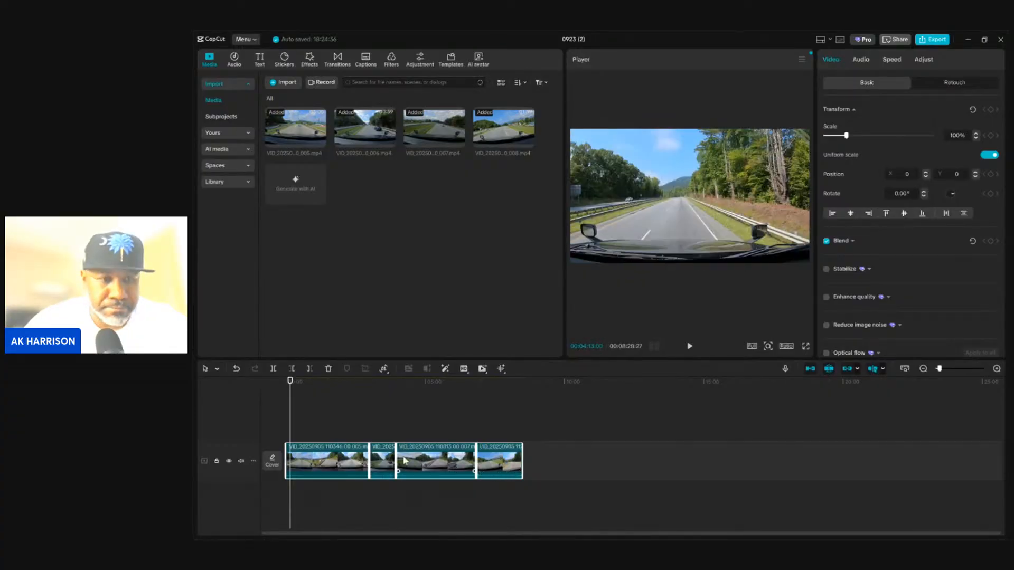
Speed up the first road clip on the timeline to 3.62x and play it to check the pace
click(322, 467)
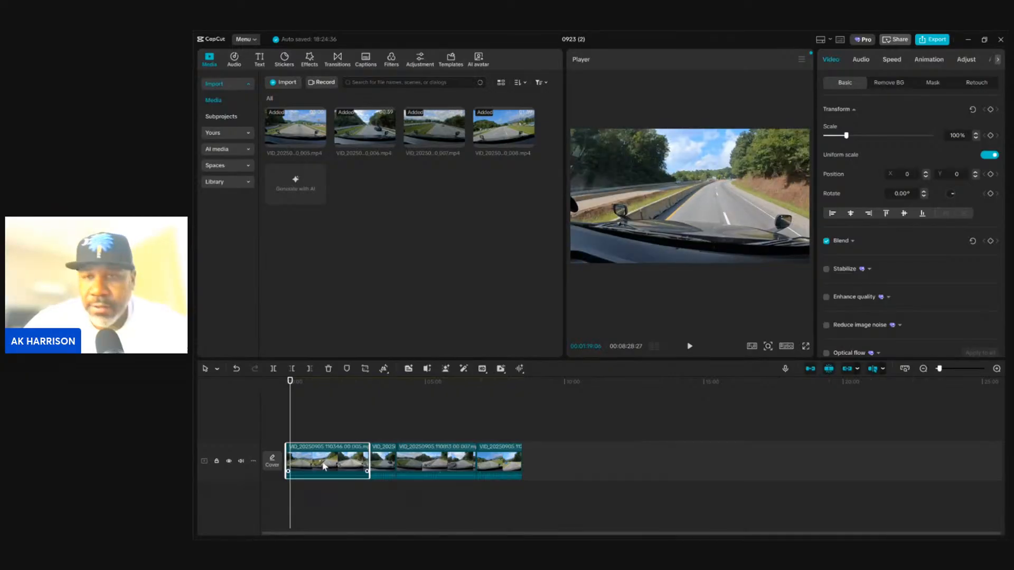
click(890, 61)
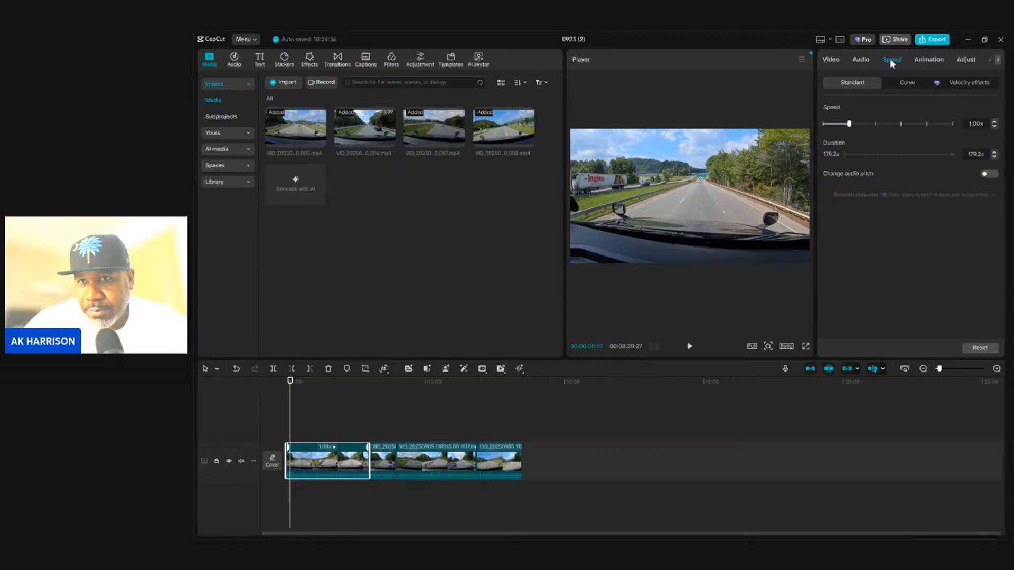
click(875, 125)
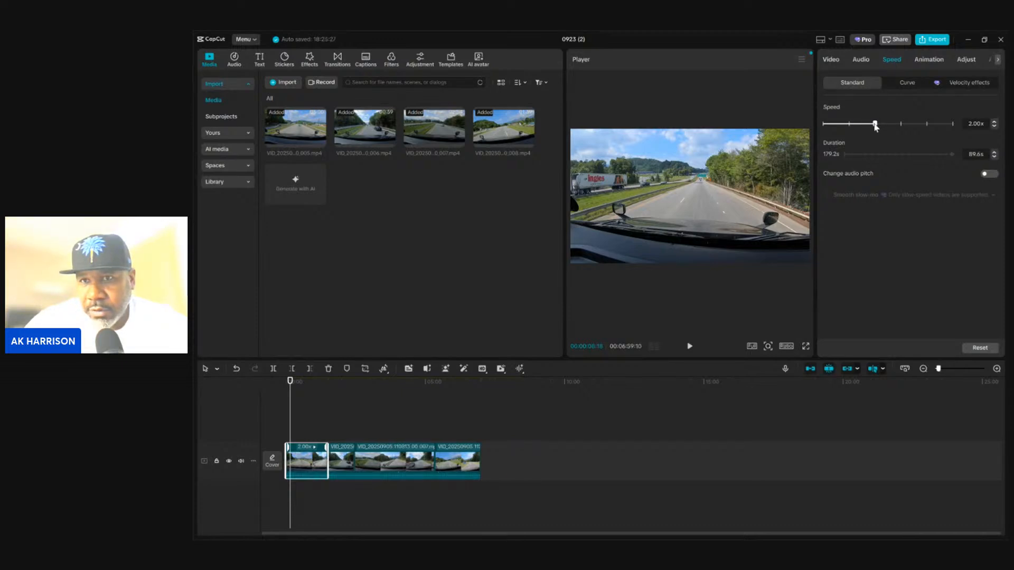
drag(875, 125, 889, 127)
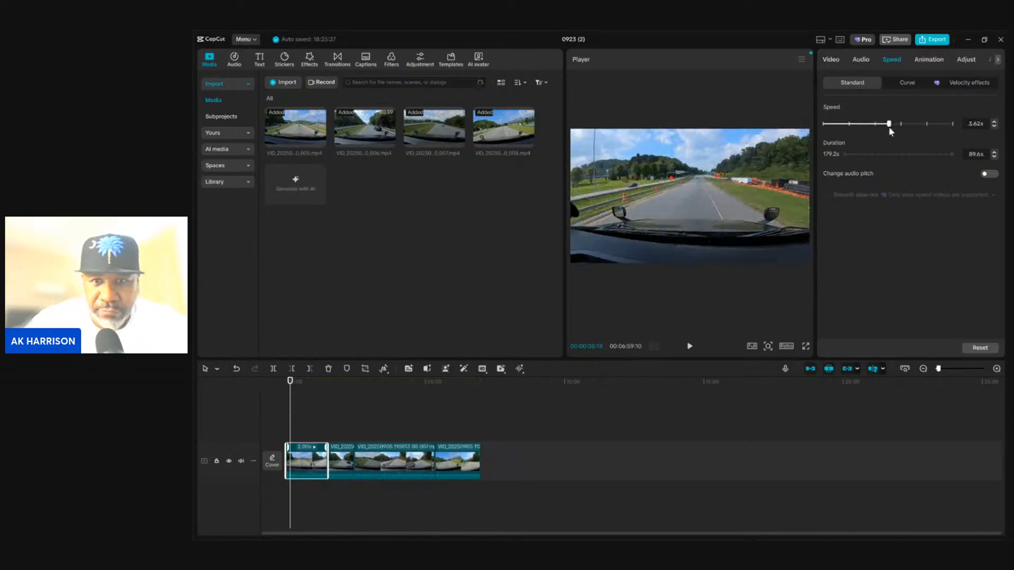
click(690, 349)
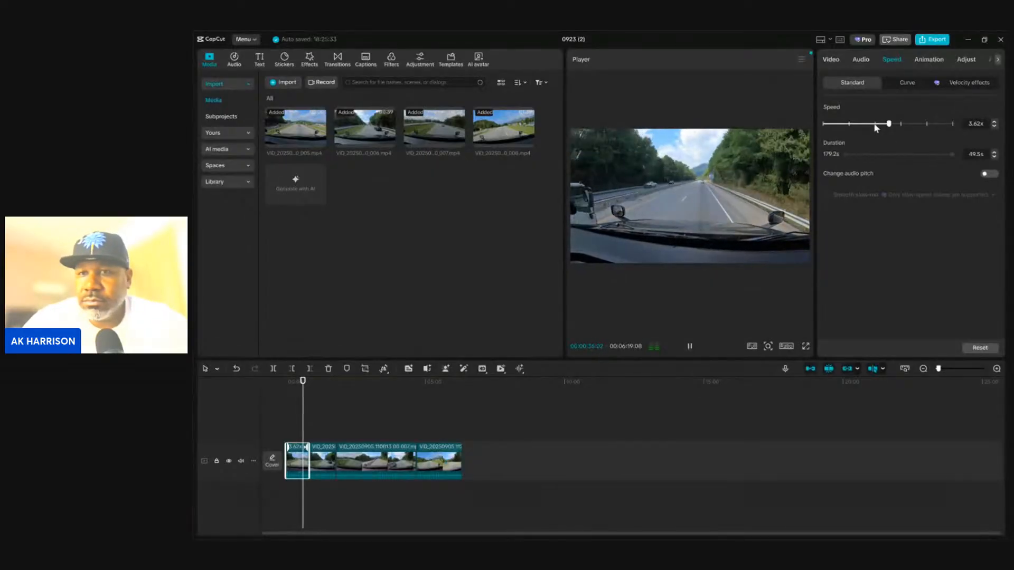
Lower the first road clip's speed to 2.00x and preview the slower playback
drag(889, 123, 875, 123)
click(690, 346)
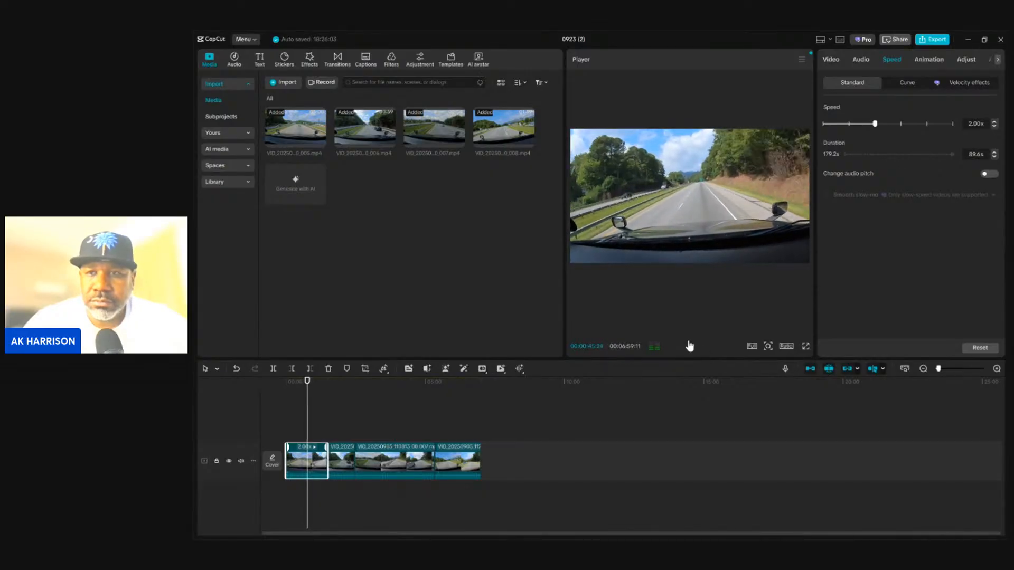
click(690, 346)
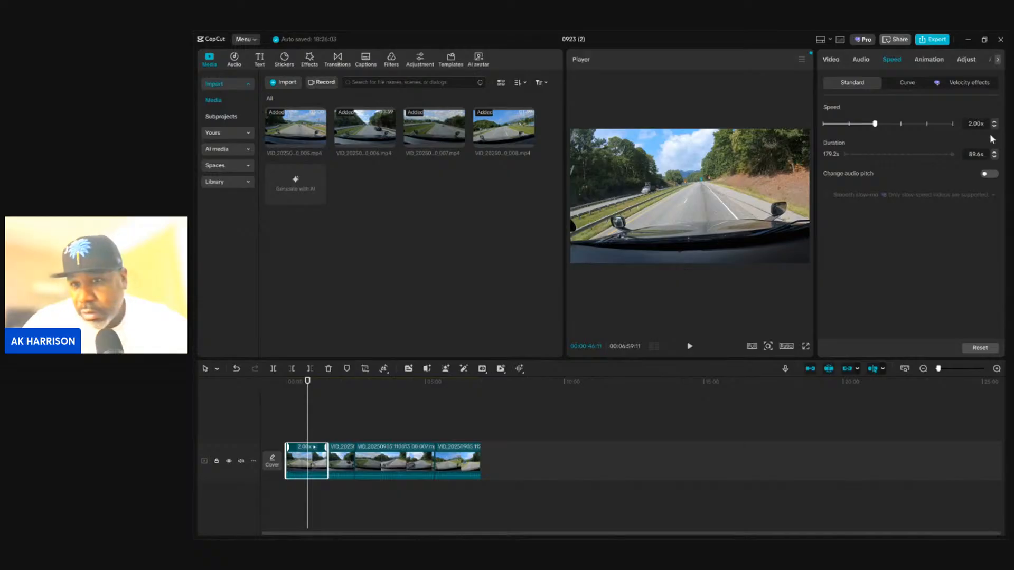
Set the first road clip's speed to 3.06x
drag(894, 125, 884, 127)
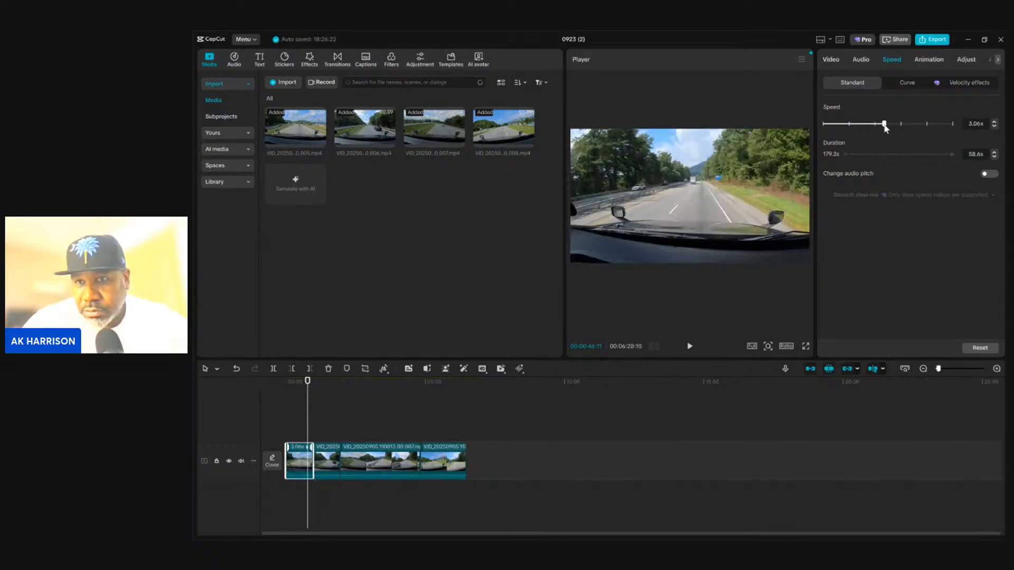
click(994, 121)
click(994, 126)
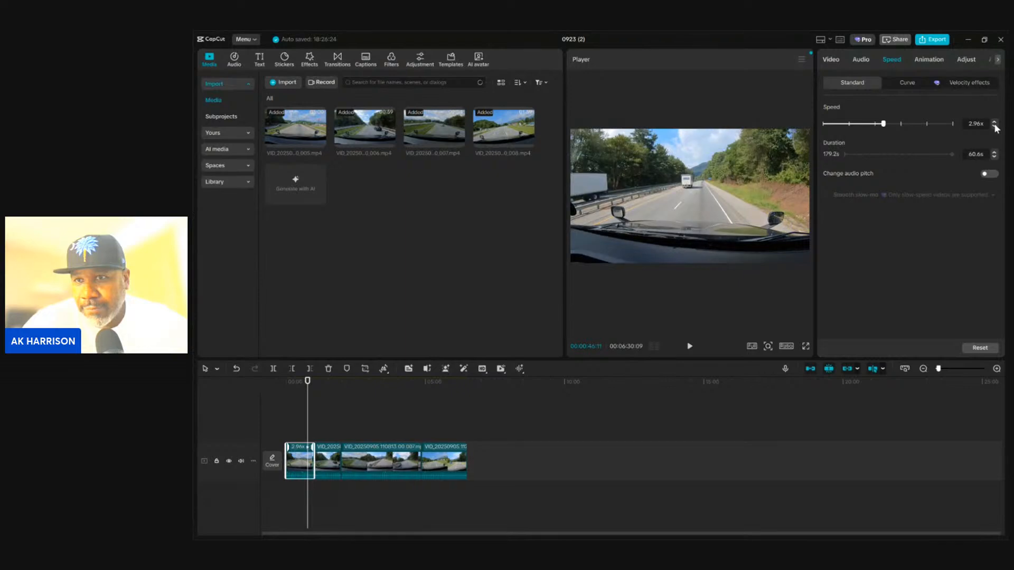
click(994, 126)
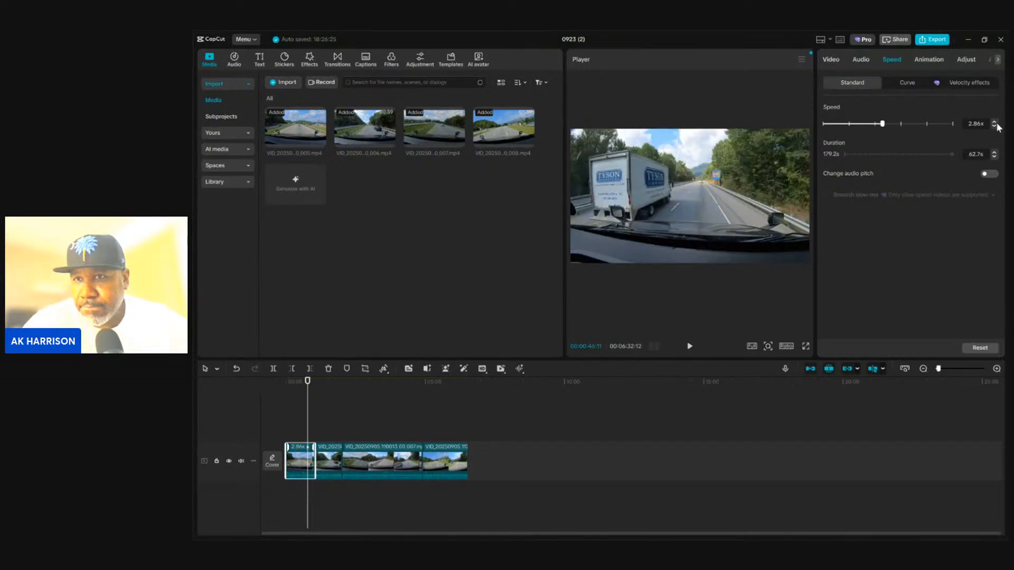
click(995, 123)
click(995, 123)
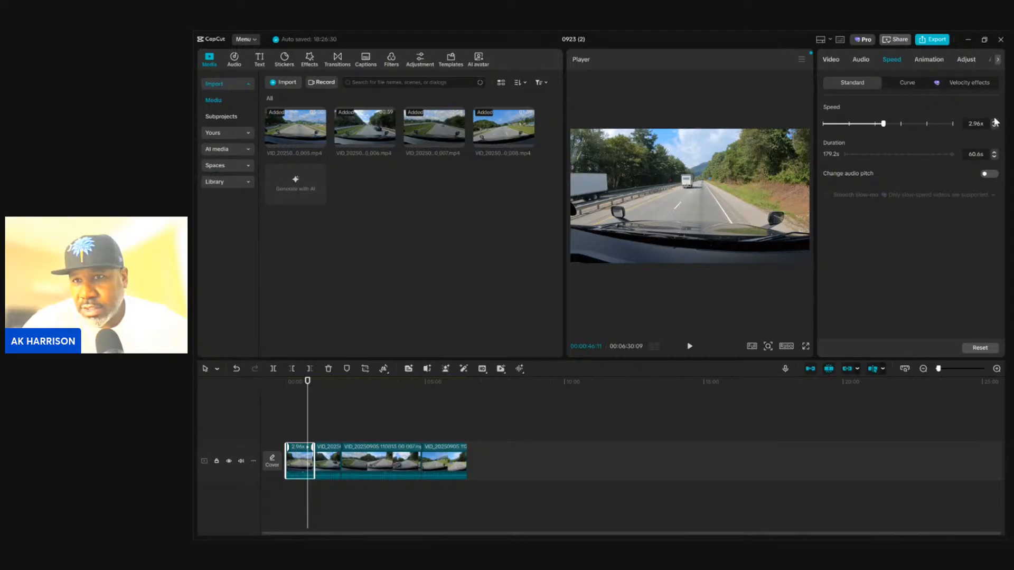
drag(886, 125, 886, 127)
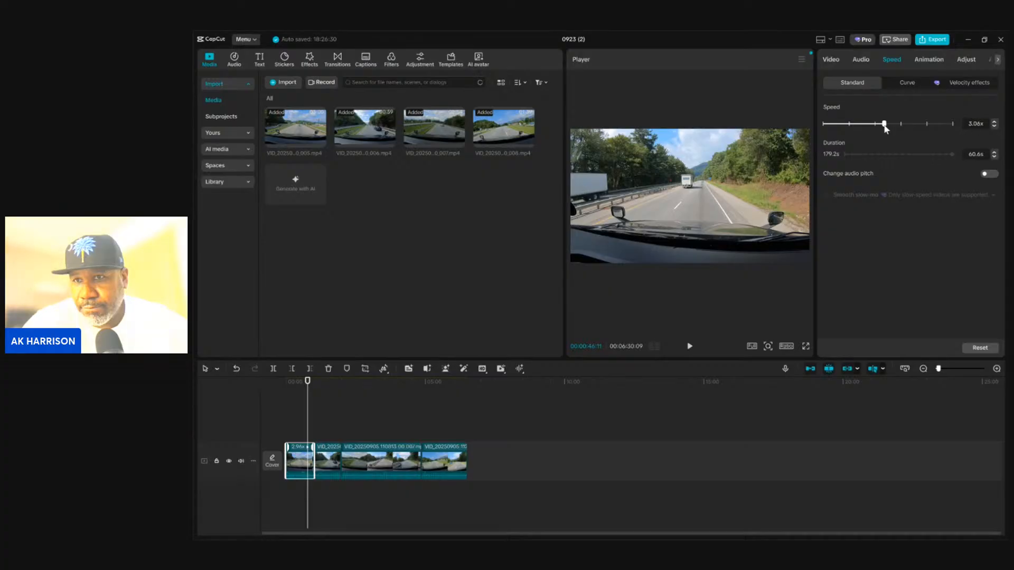
Raise the second road clip's speed to 3.19x, checking it against the first clip's speed
click(336, 449)
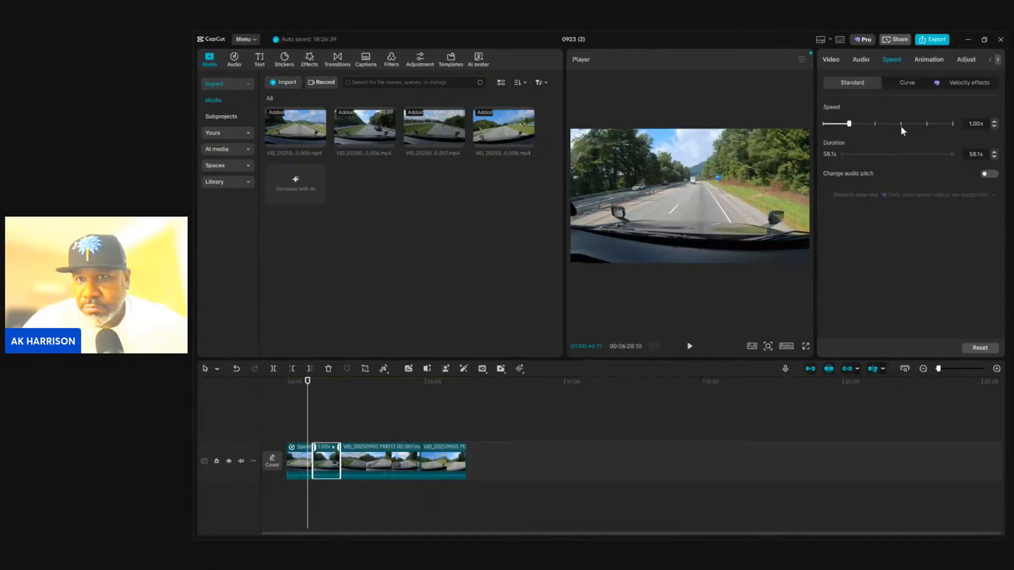
click(885, 124)
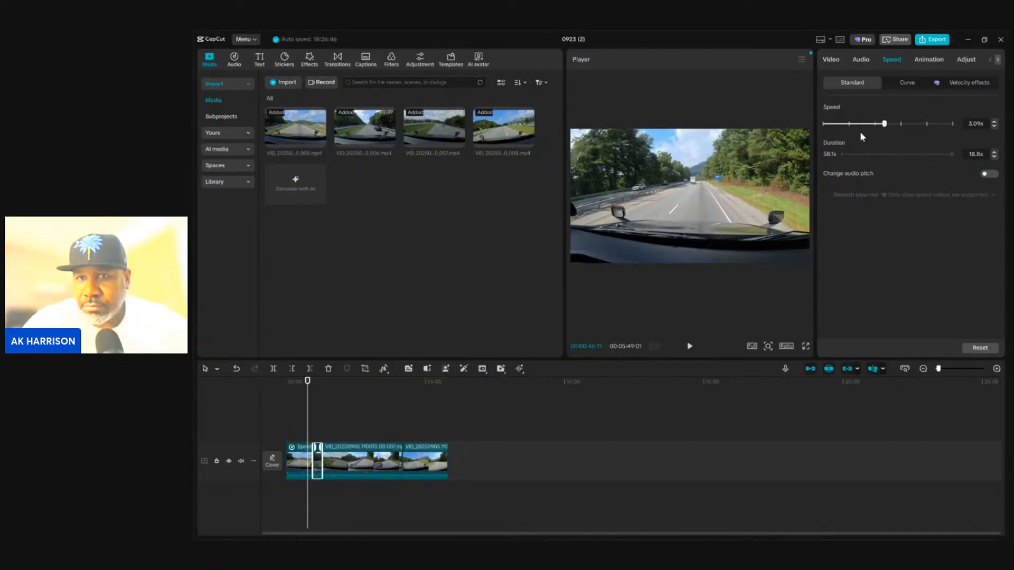
click(302, 457)
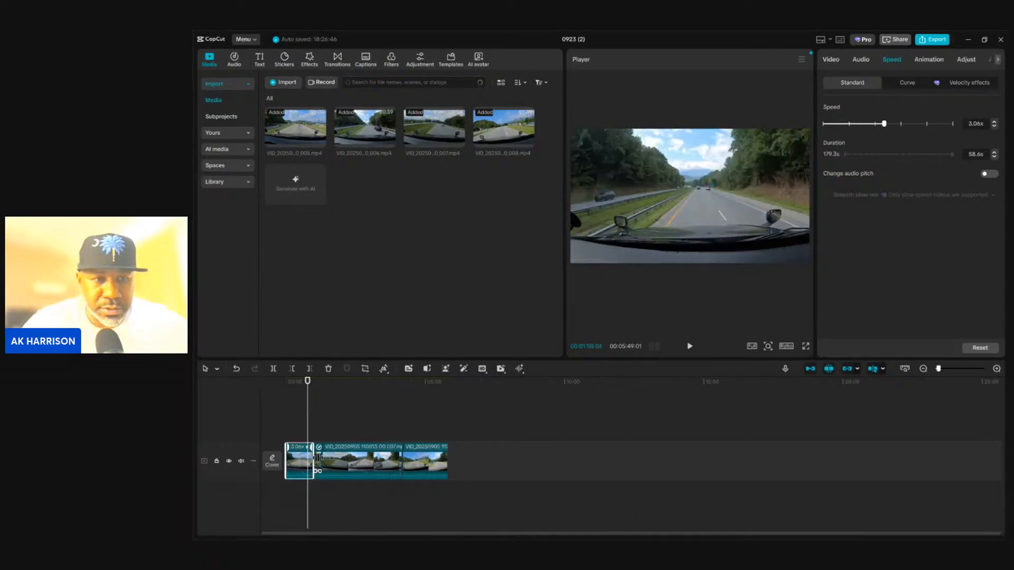
click(318, 393)
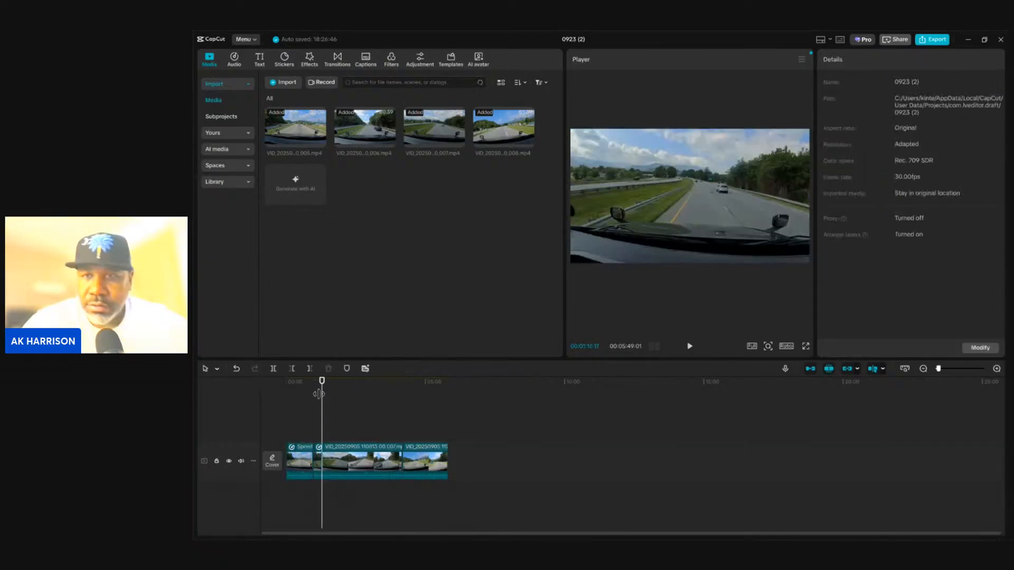
click(327, 464)
click(318, 469)
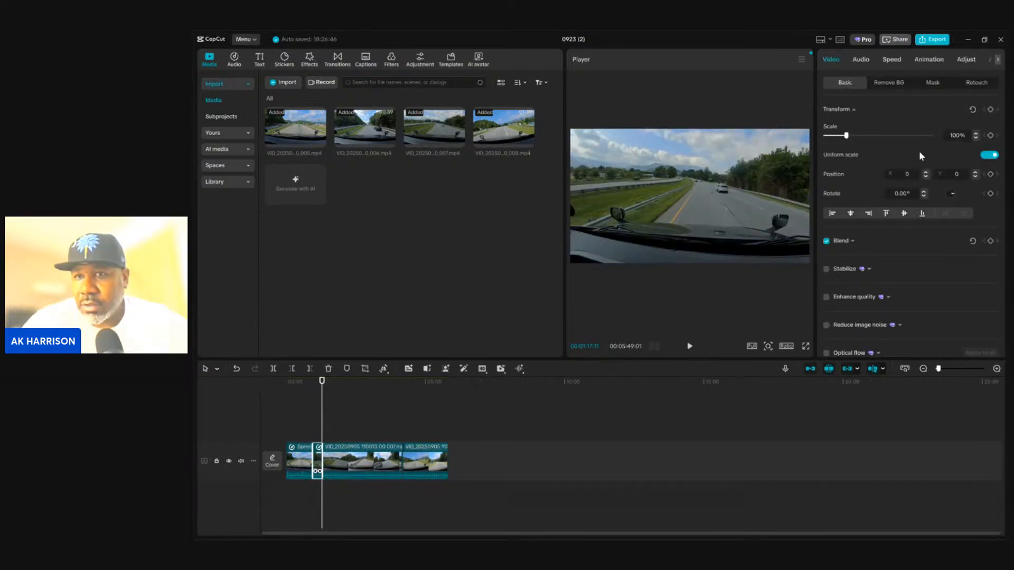
click(894, 59)
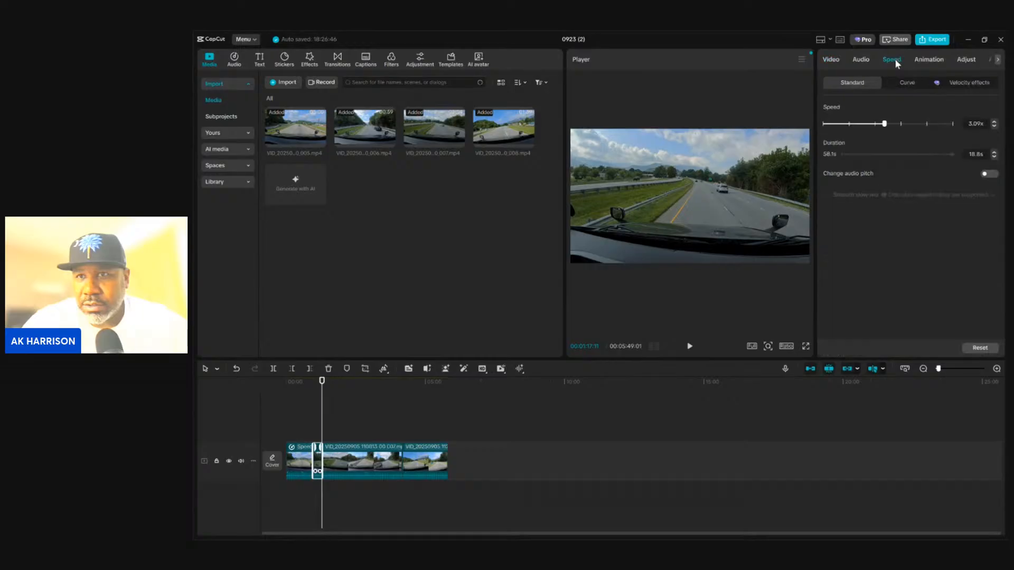
click(994, 121)
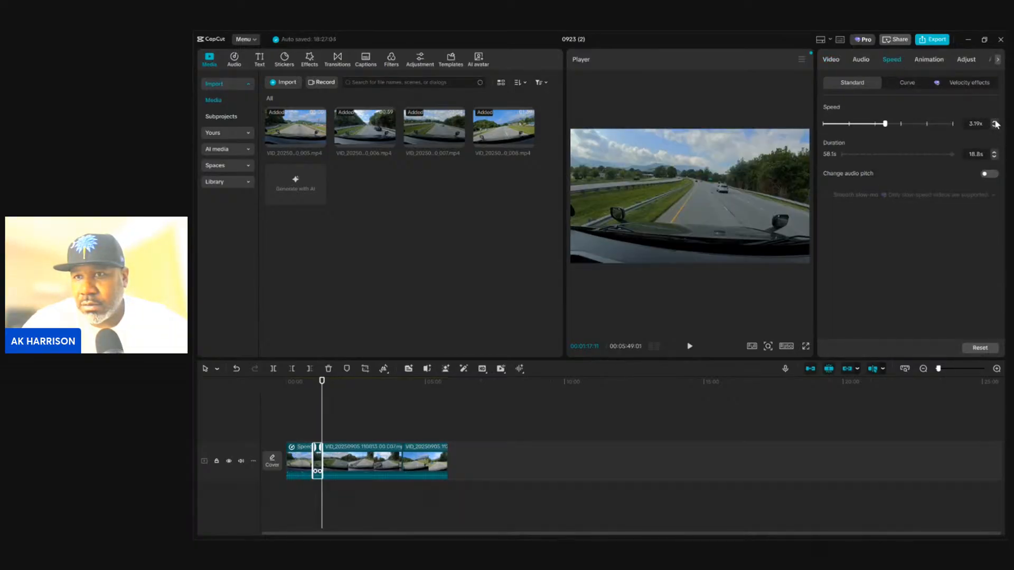
Try speeds of 3.16x and 3.44x on the first road clip and set it back to 3.06x
click(299, 462)
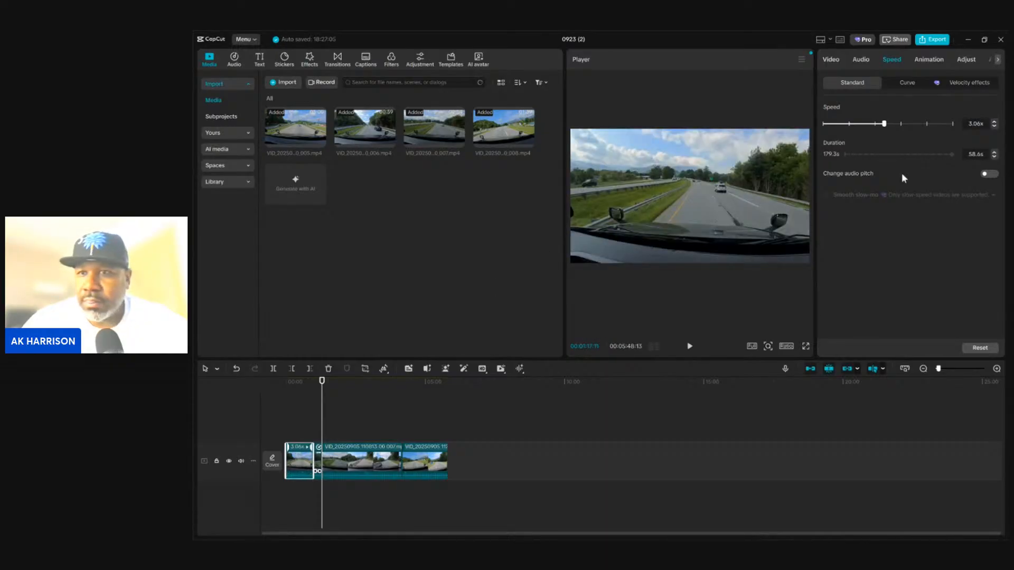
click(994, 122)
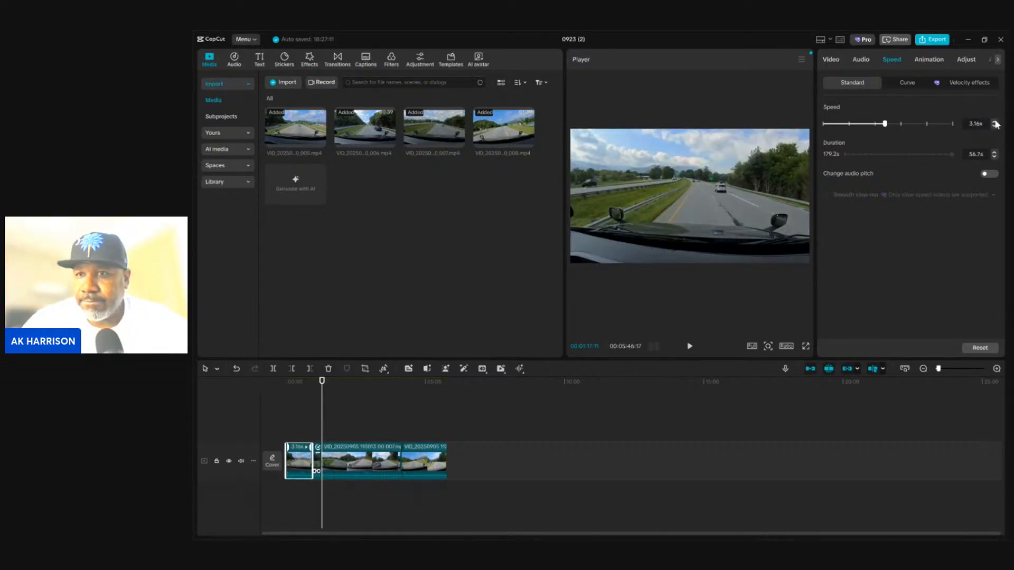
click(994, 126)
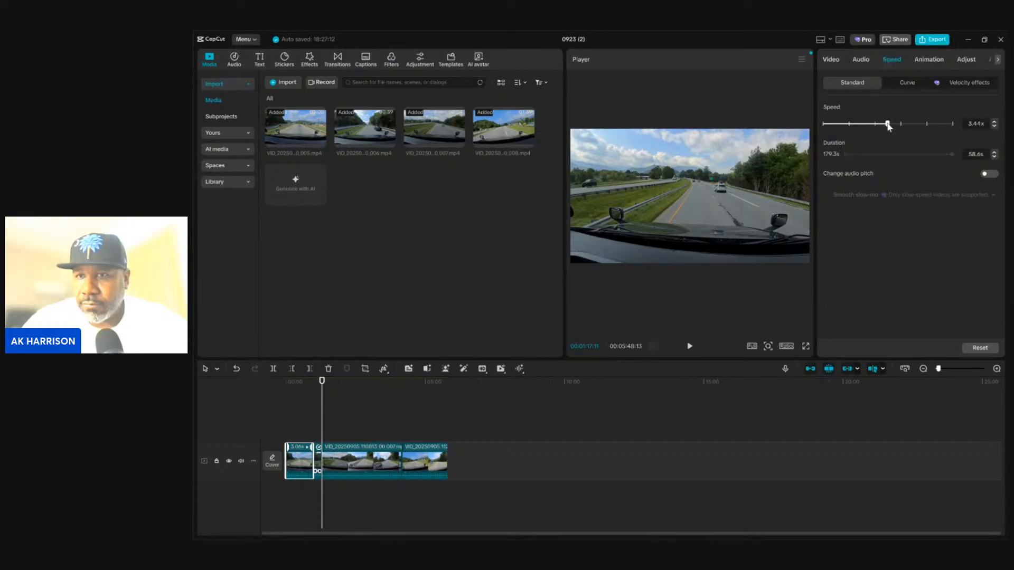
drag(885, 124, 884, 126)
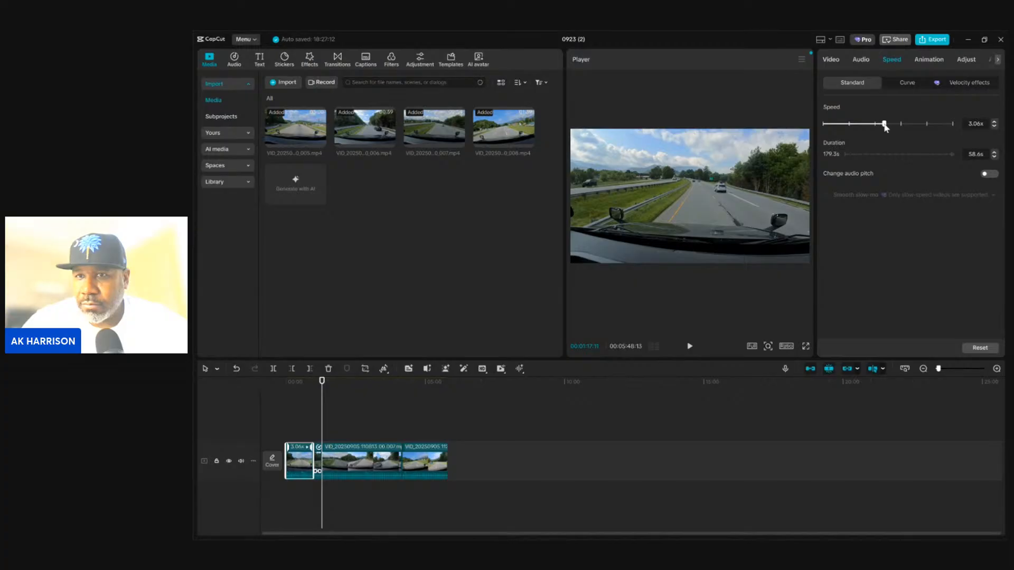
drag(885, 125, 889, 126)
drag(888, 124, 886, 124)
drag(886, 125, 884, 124)
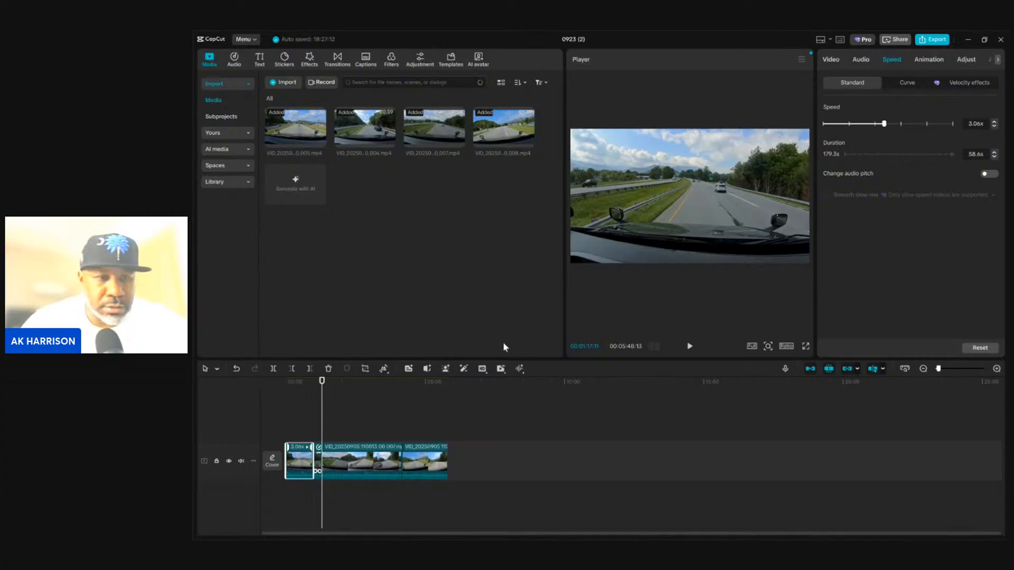
Speed up the third road clip on the timeline to 3.09x
click(364, 450)
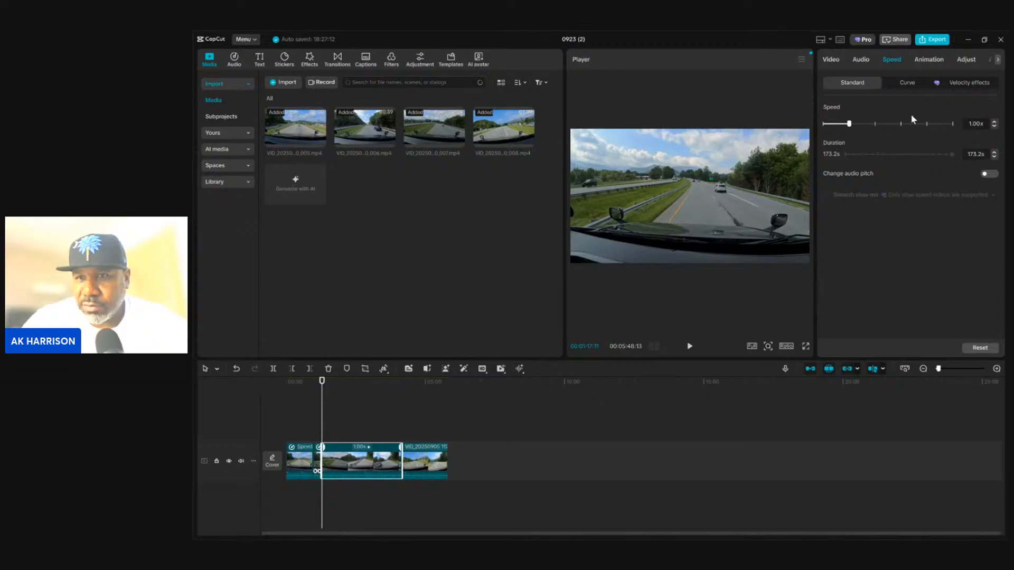
click(887, 123)
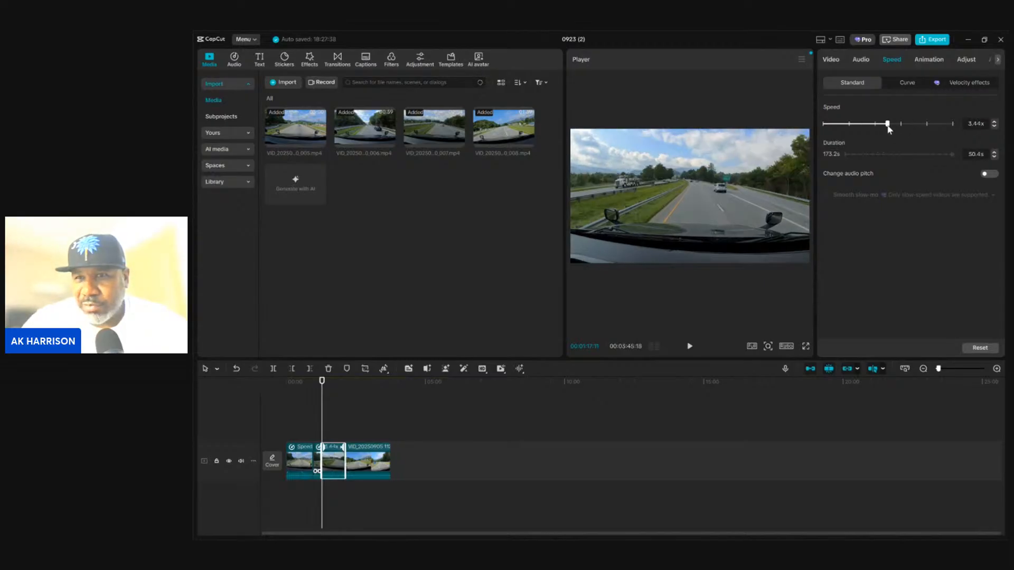
click(994, 126)
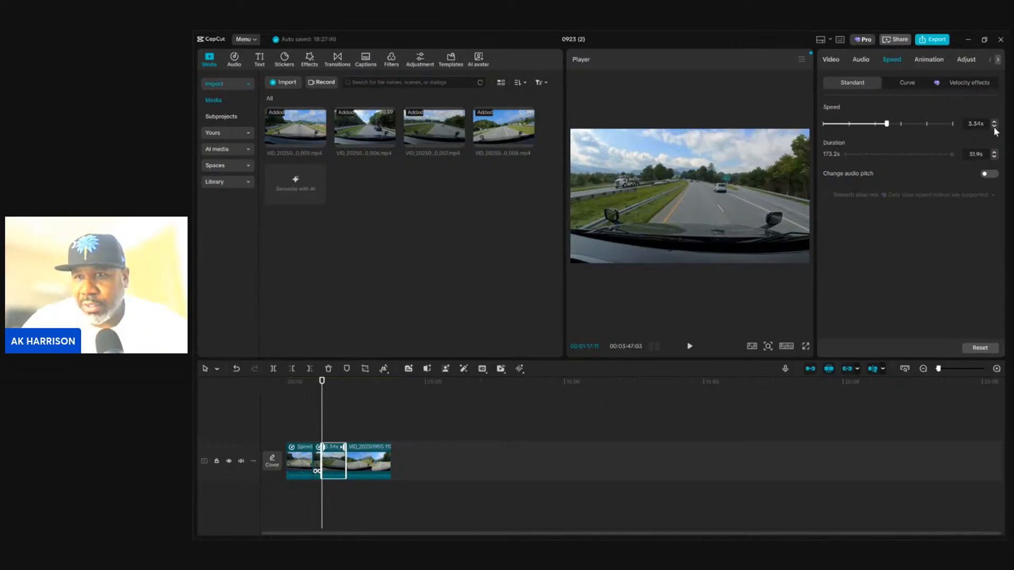
click(883, 124)
click(885, 126)
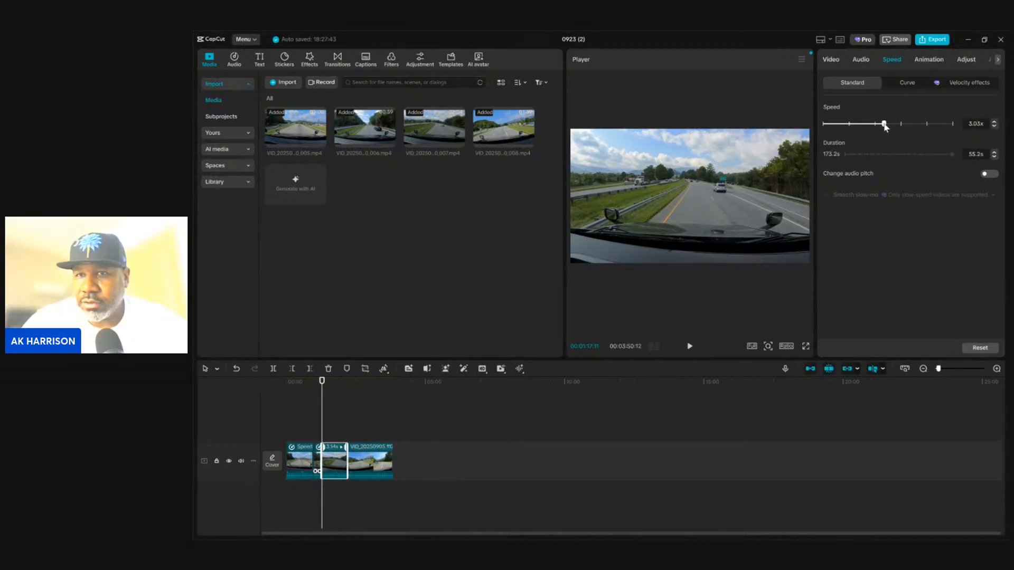
drag(886, 124, 882, 125)
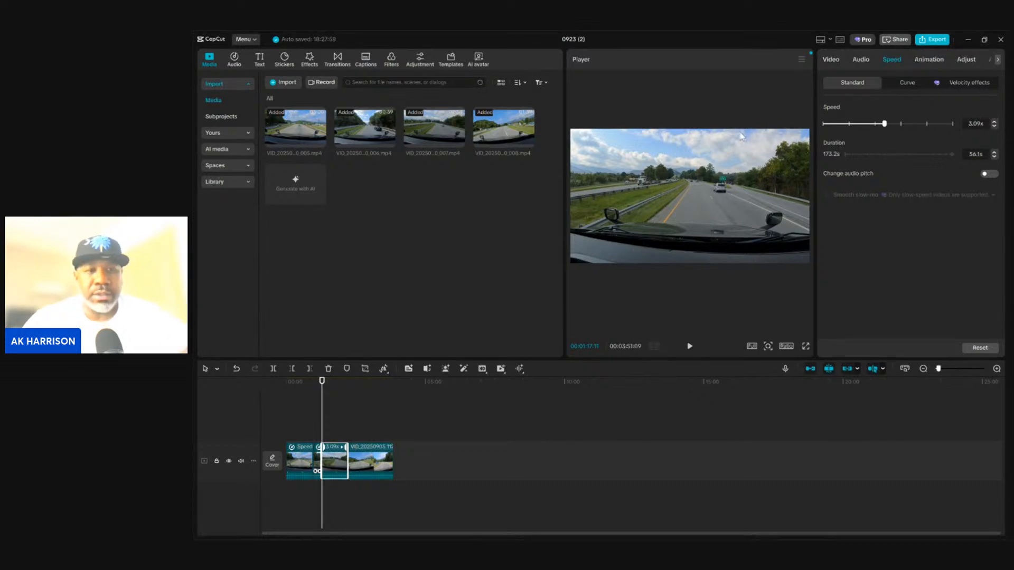
Speed up the fourth road clip to 3.08x and play the whole sequence from its beginning
click(365, 458)
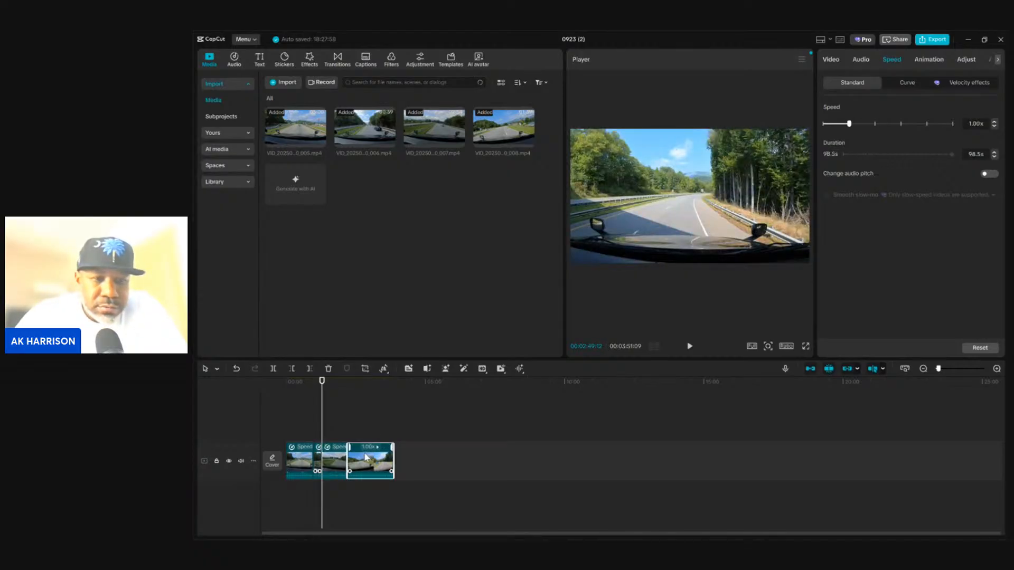
drag(849, 124, 880, 126)
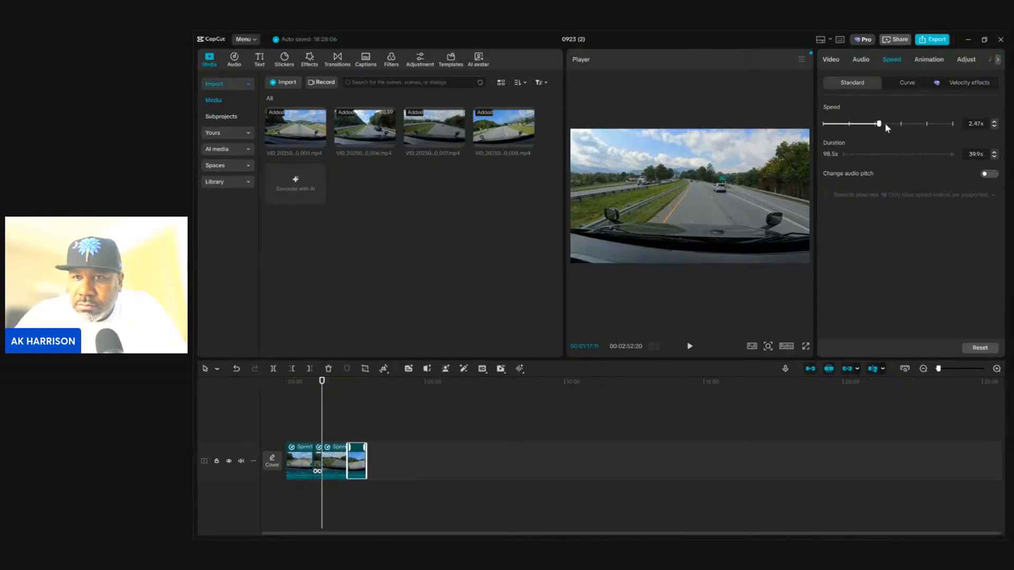
click(885, 124)
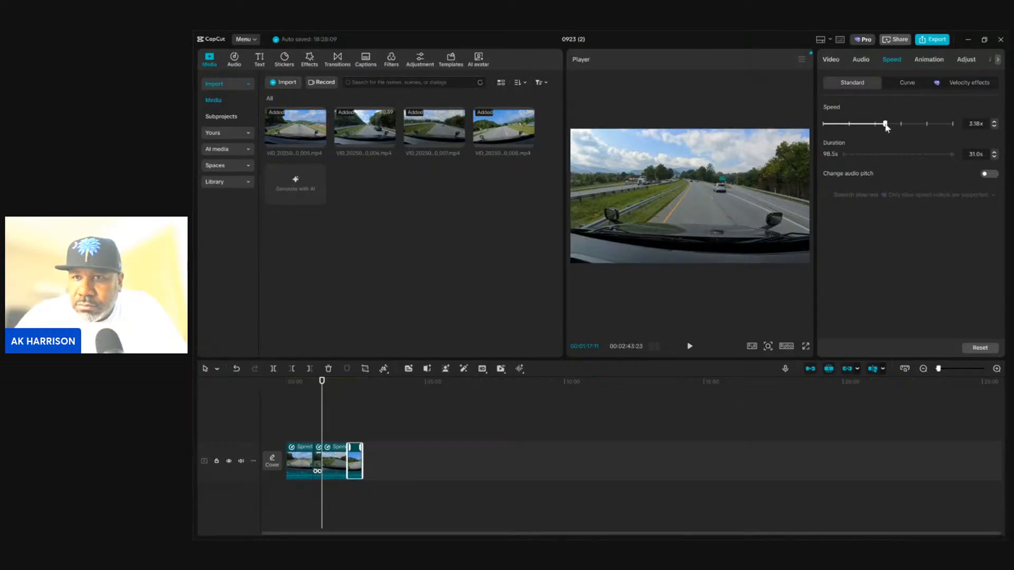
click(994, 127)
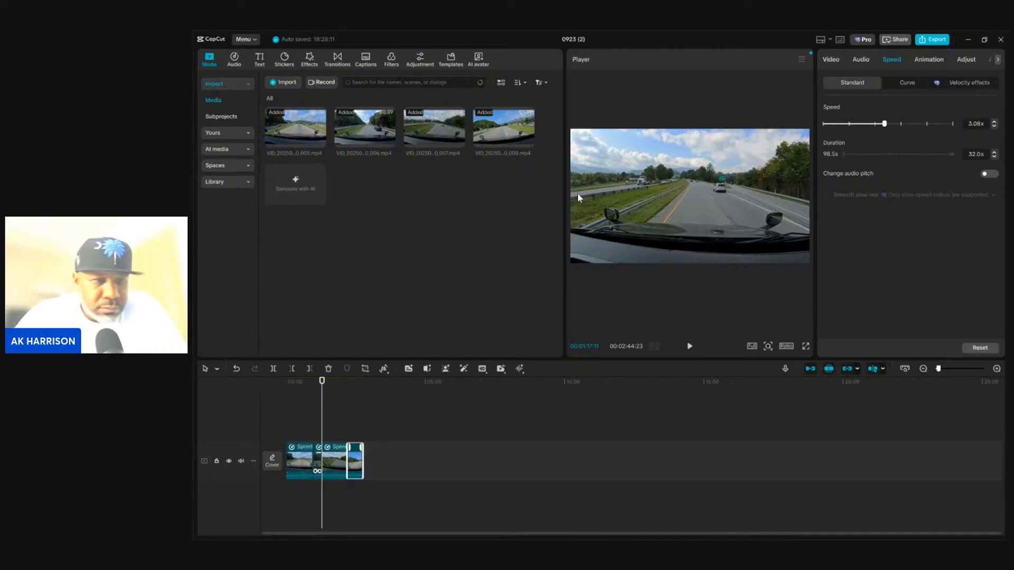
click(288, 395)
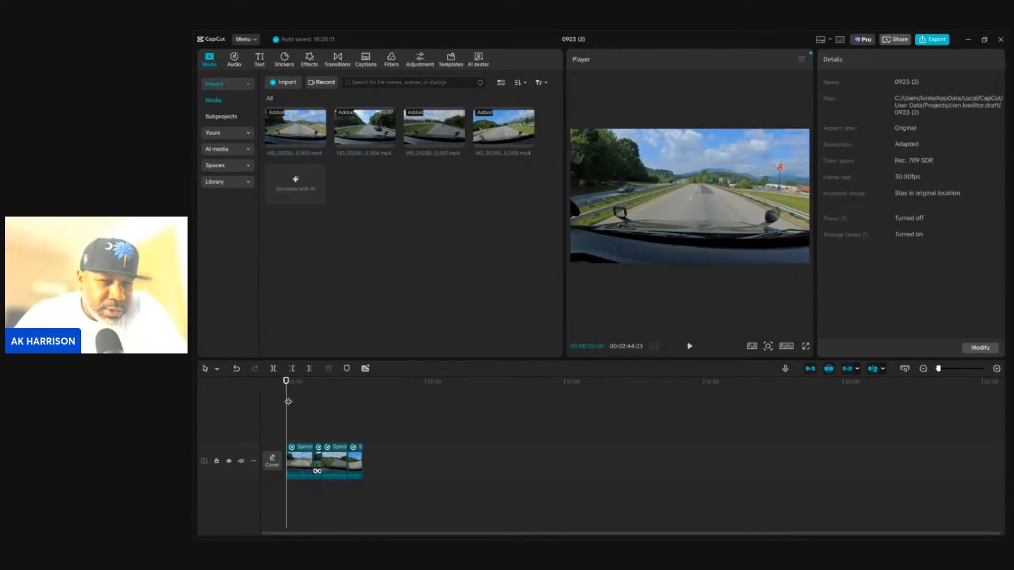
click(689, 346)
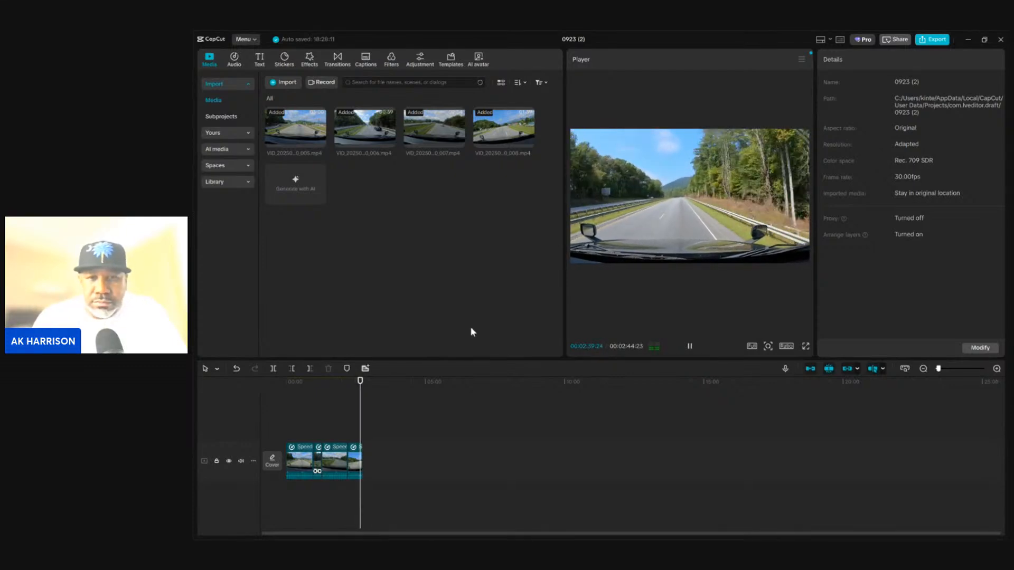
Replay the third road clip from partway through and pause the playback before the fourth clip
click(689, 346)
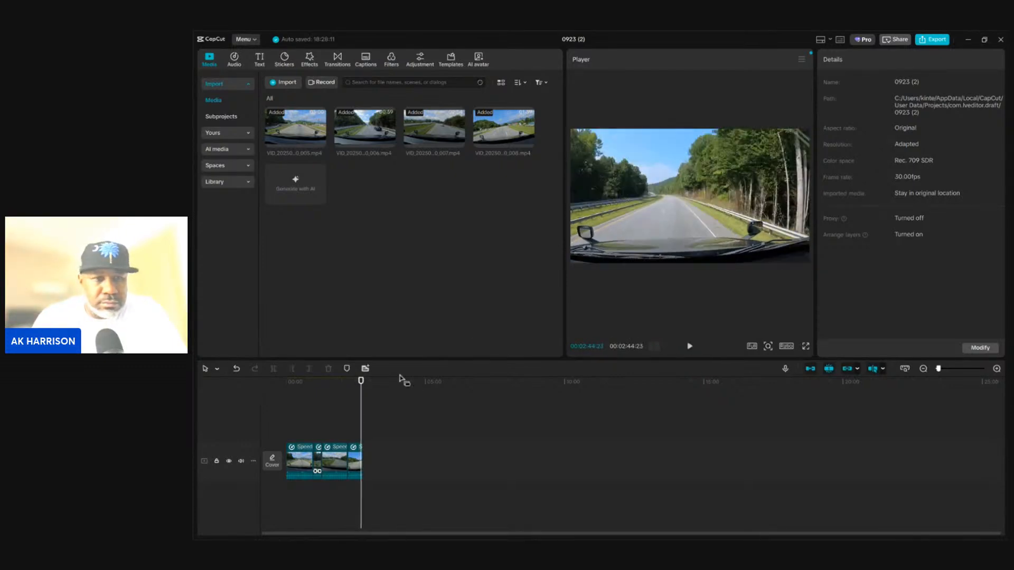
click(348, 407)
click(333, 408)
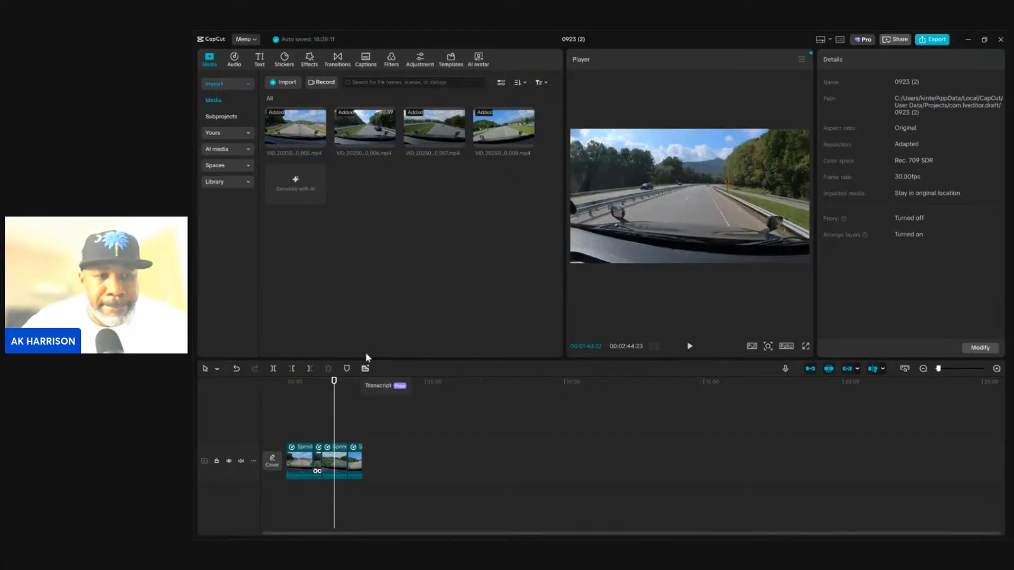
click(689, 348)
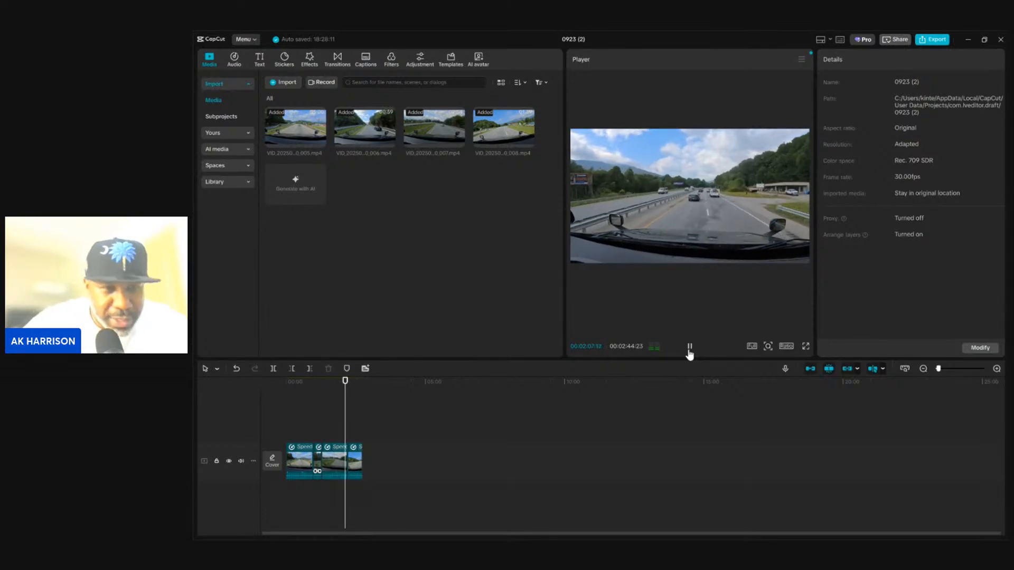
click(690, 348)
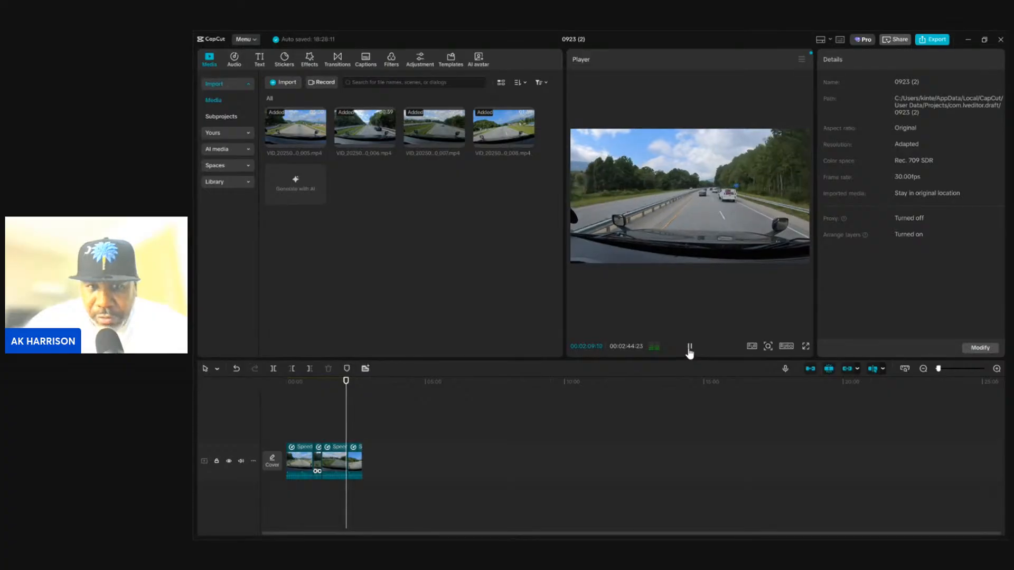
Append the four newly imported road clips after the existing sequence and speed up the first of them to 3.06x
click(363, 387)
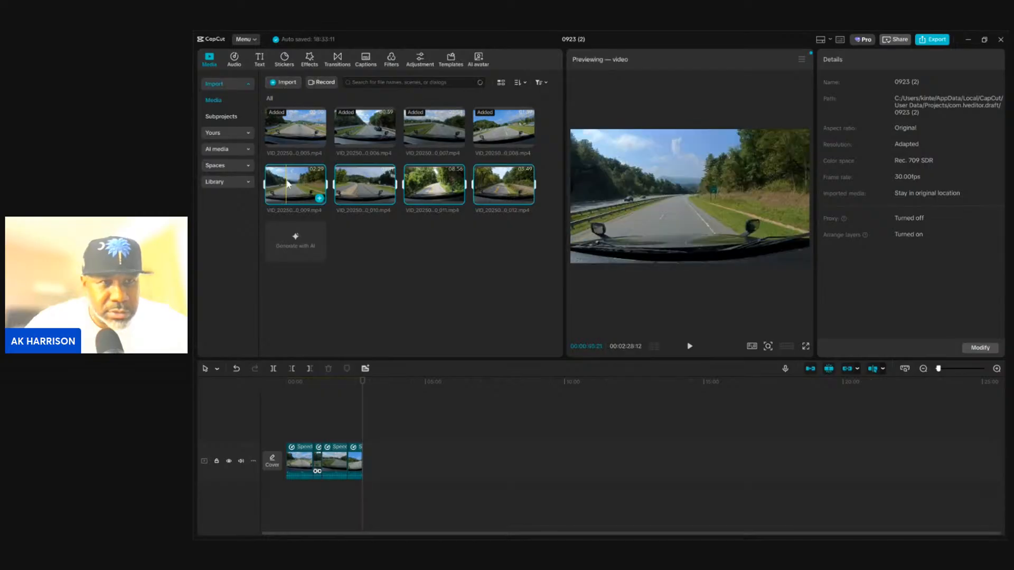
drag(296, 185, 364, 463)
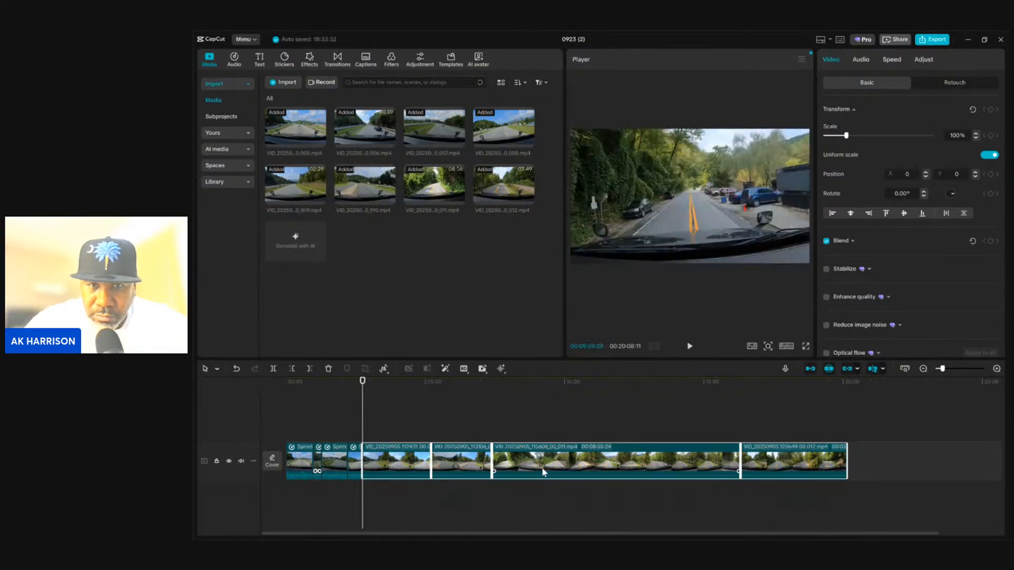
click(392, 470)
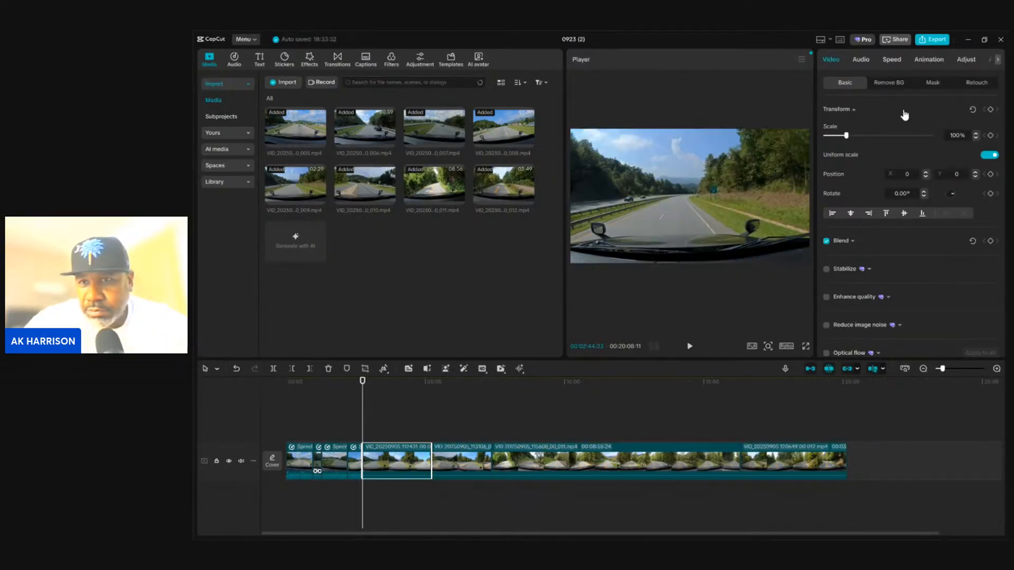
click(892, 59)
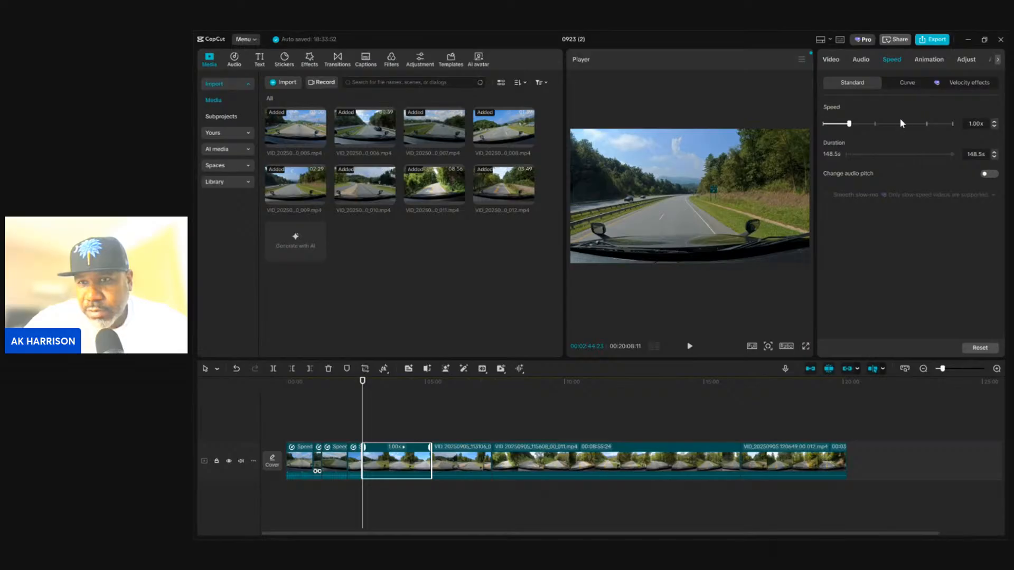
click(884, 124)
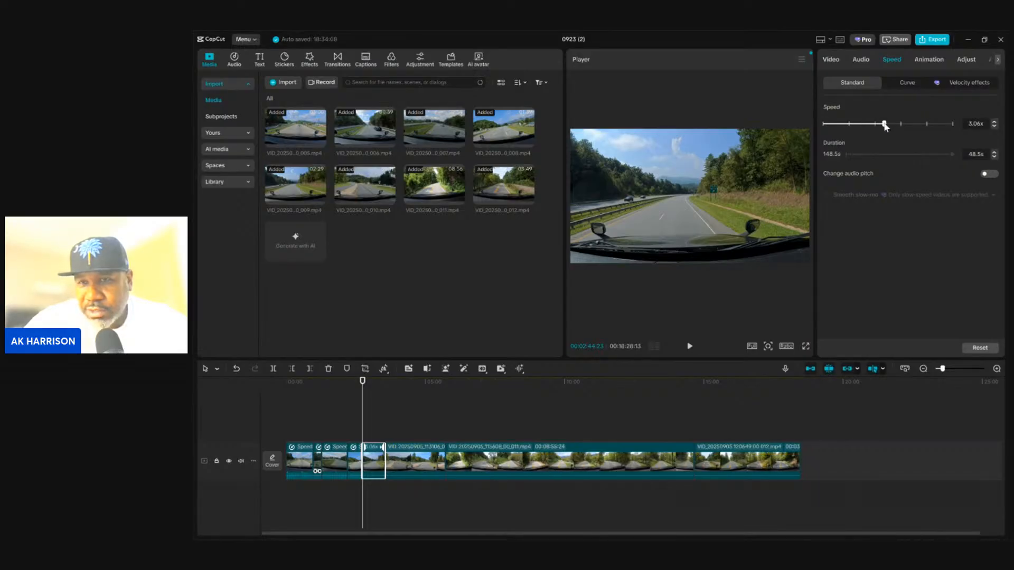
Speed up the second of the newly added road clips to 3.06x
click(411, 459)
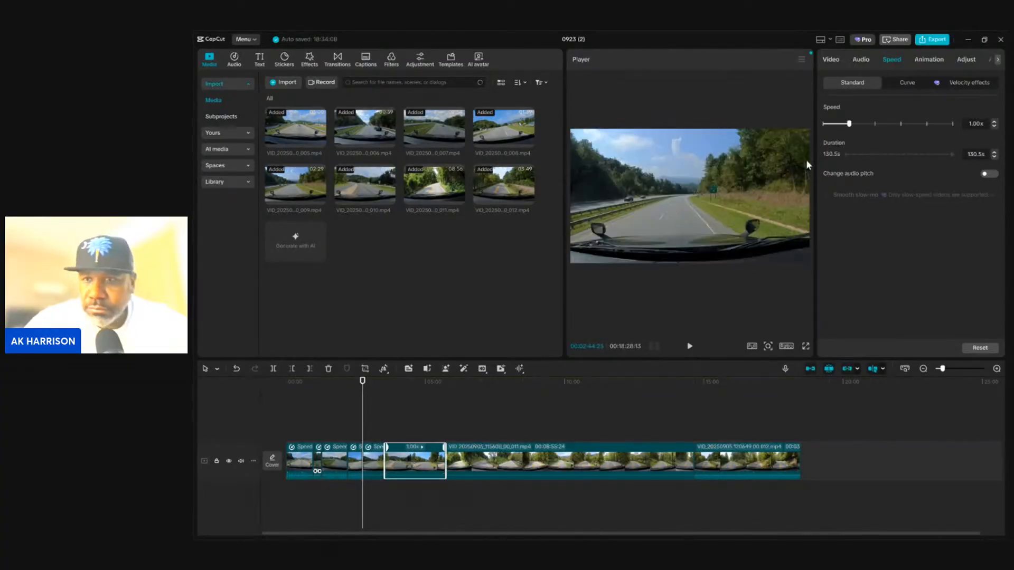
click(888, 124)
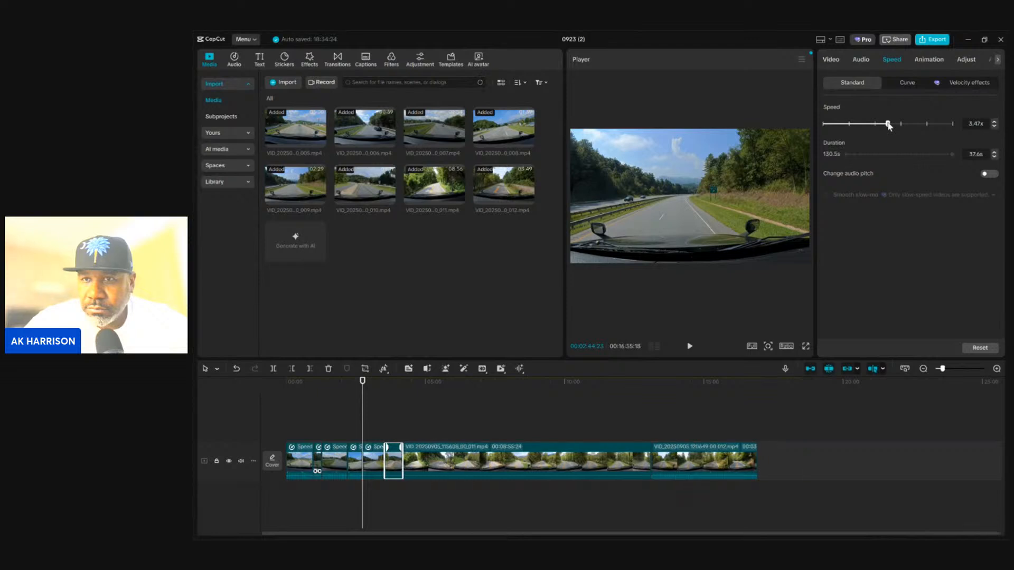
drag(888, 125, 885, 125)
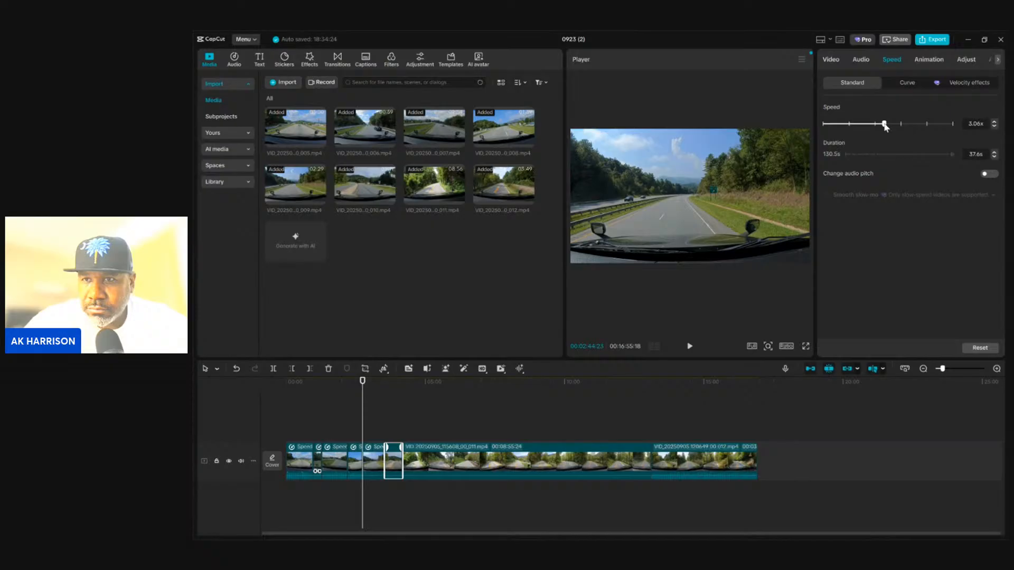
Delete the road clips ending in 011 and 012 from both the project media and the timeline
click(483, 454)
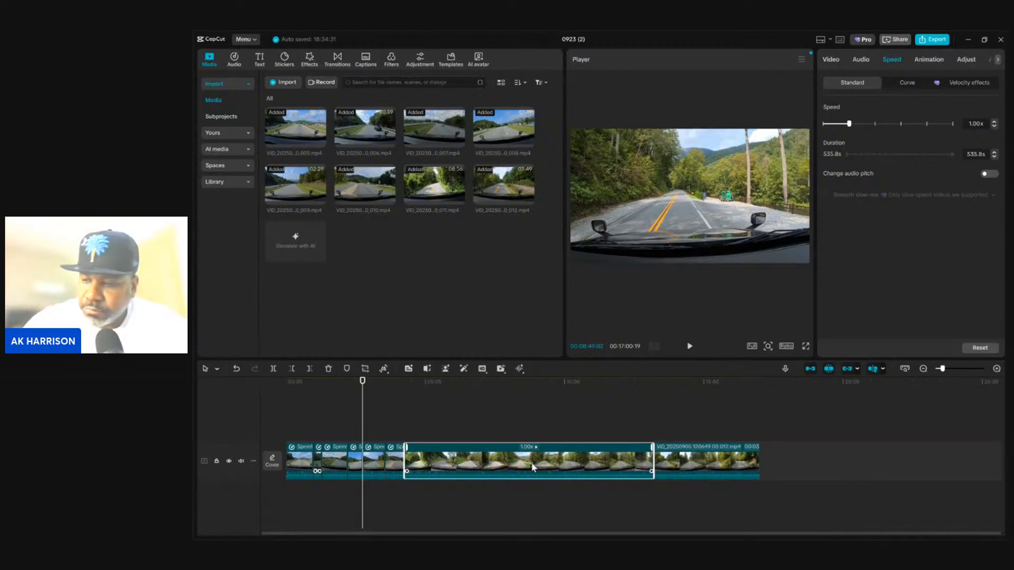
key(Delete)
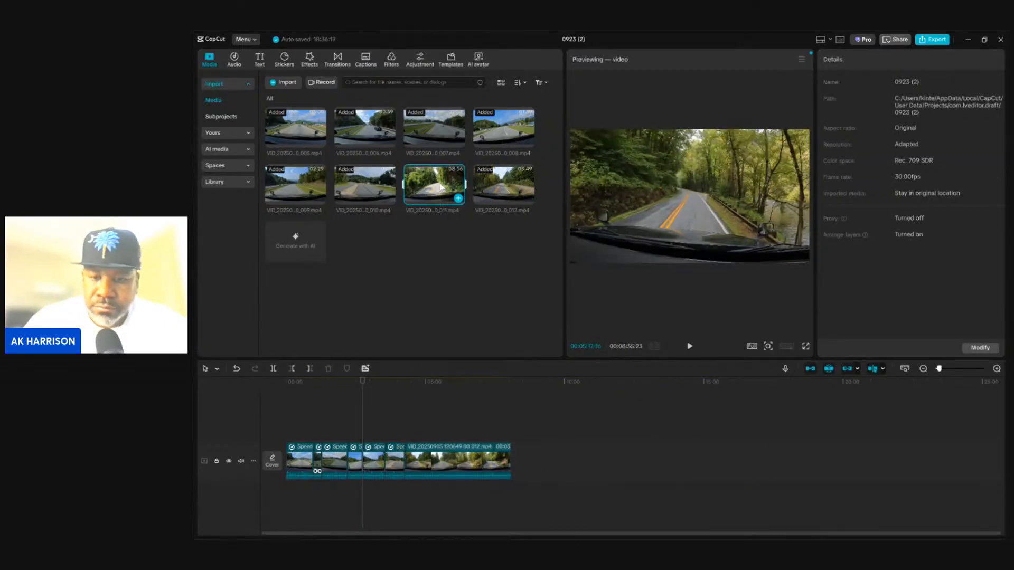
key(Delete)
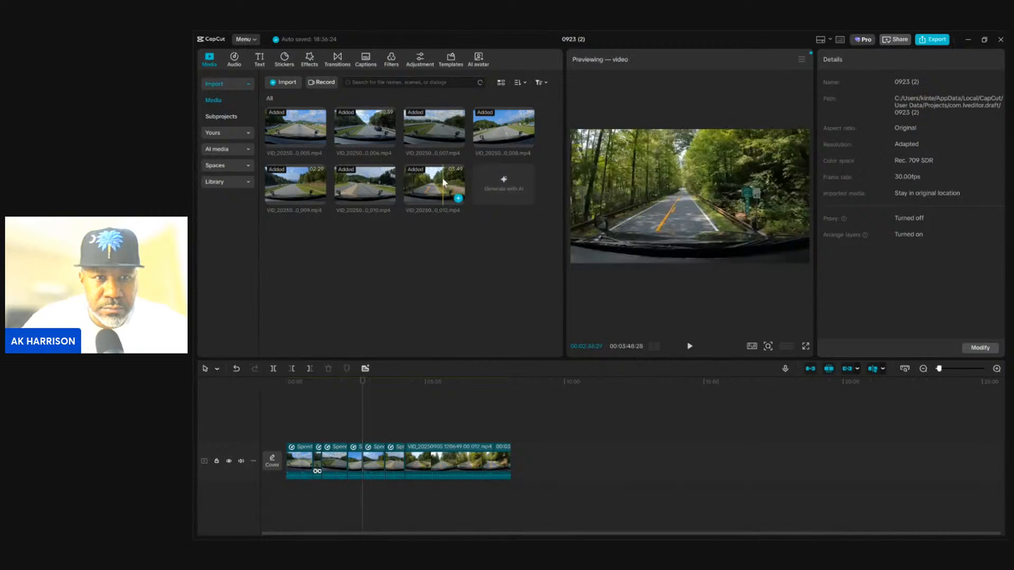
key(ctrl+e)
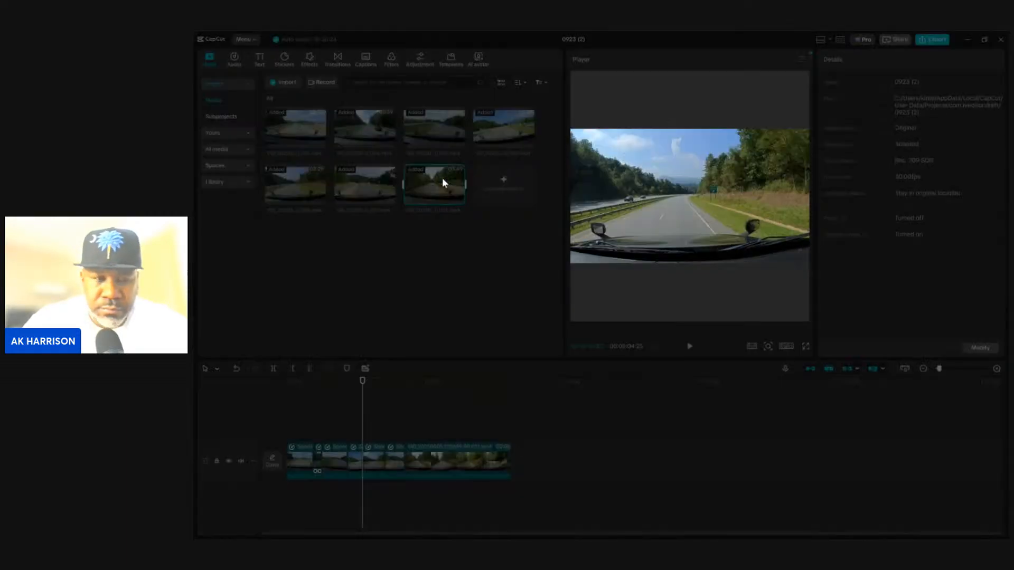
click(574, 332)
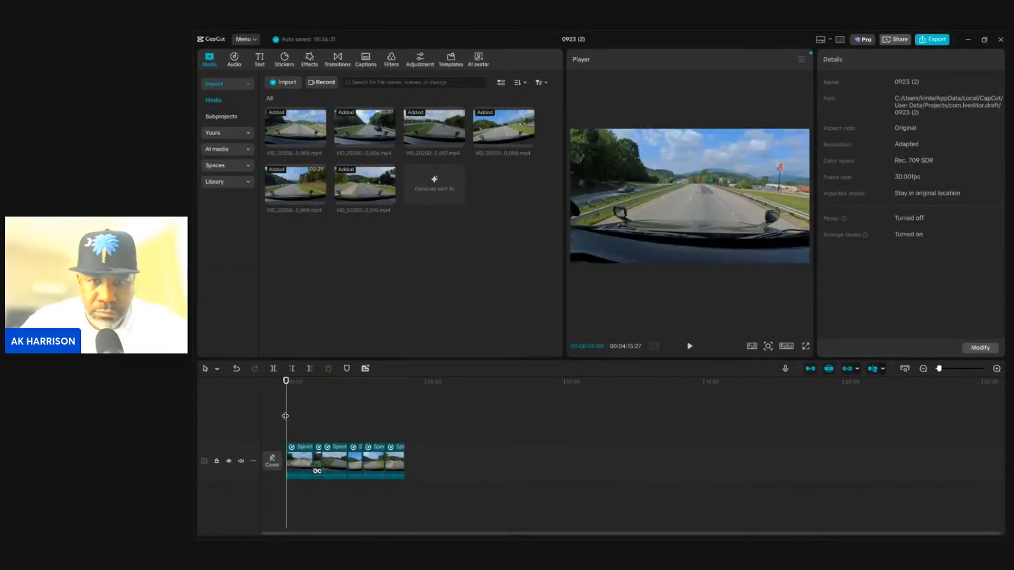
Preview the opening of the six-clip sequence and move the playhead to its end
click(688, 346)
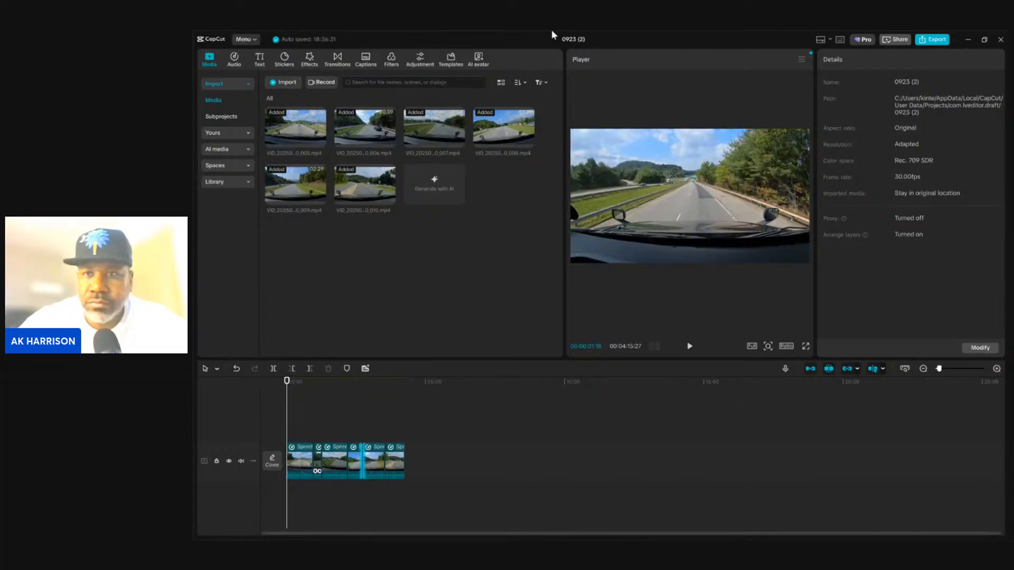
click(983, 41)
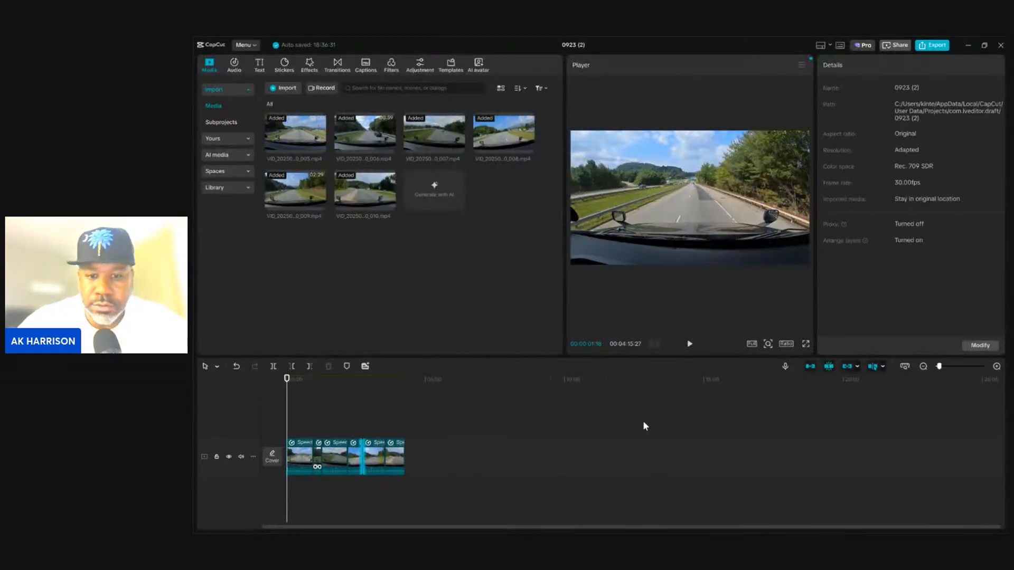
key(End)
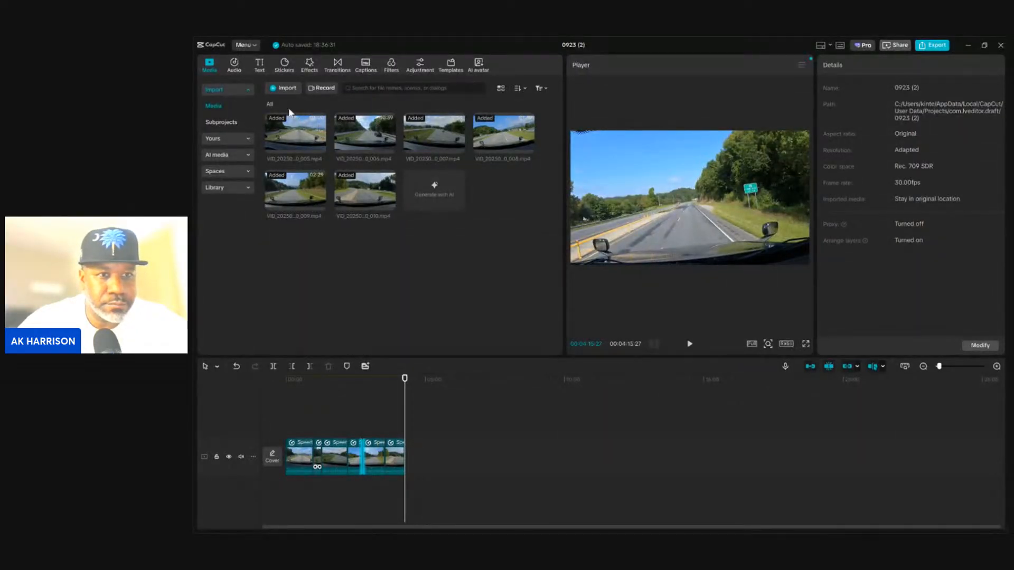
Import the ChatGPT poster image and insert it, stretched to about 23 seconds, ahead of the first road clip on the main track
click(514, 274)
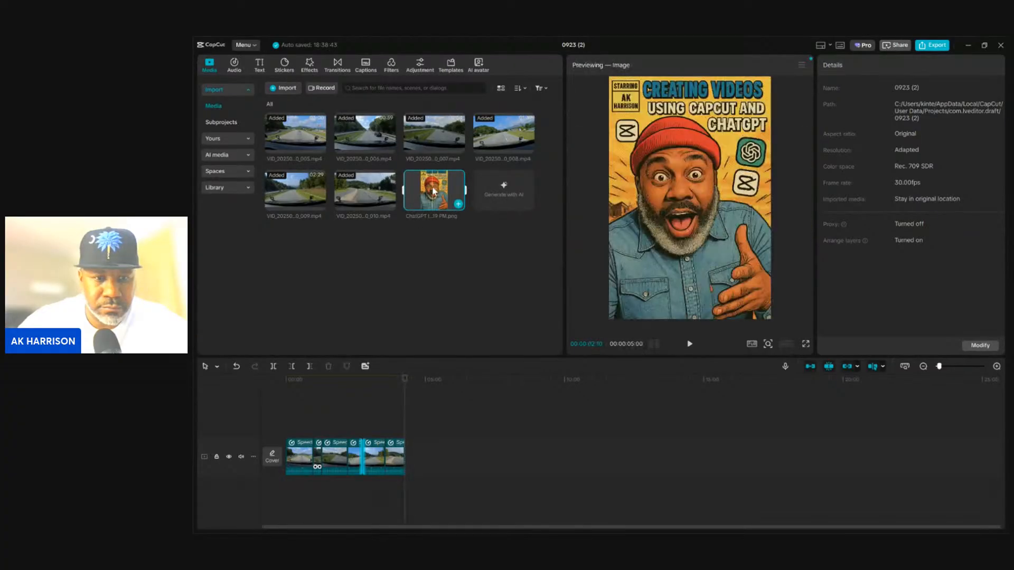
mouse_move(416, 210)
mouse_down()
mouse_move(331, 407)
mouse_move(286, 423)
mouse_up()
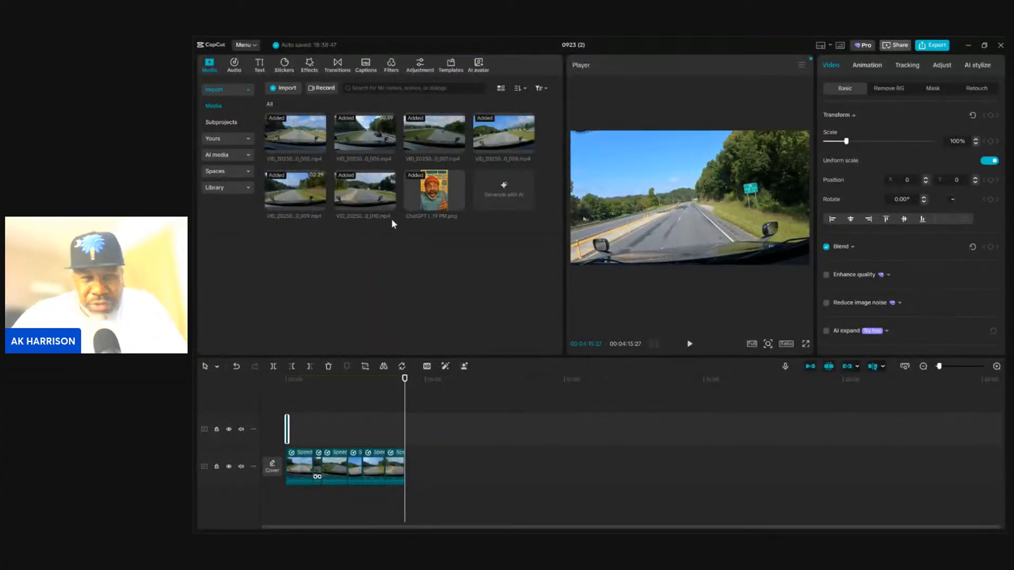
mouse_move(429, 199)
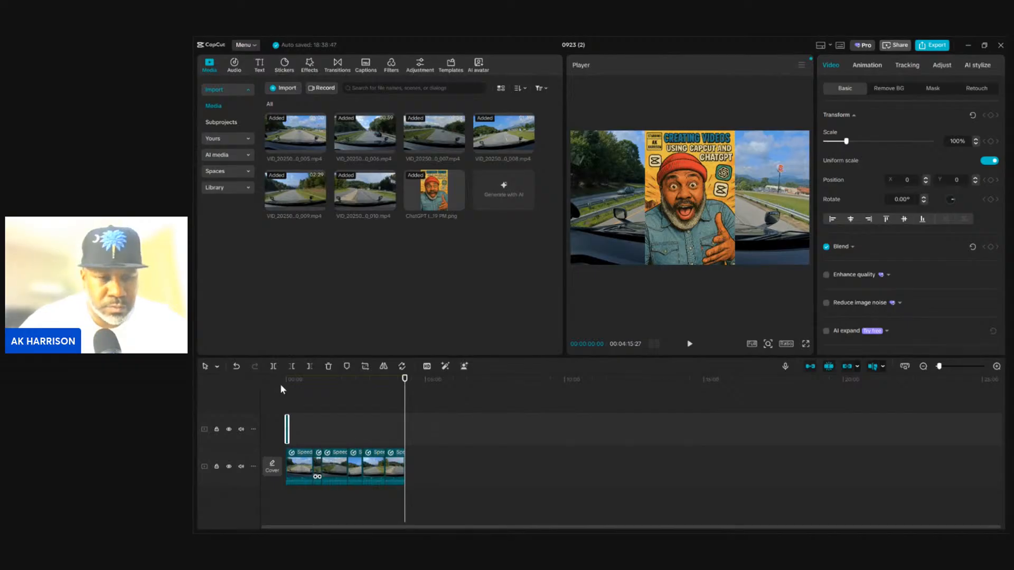
click(293, 390)
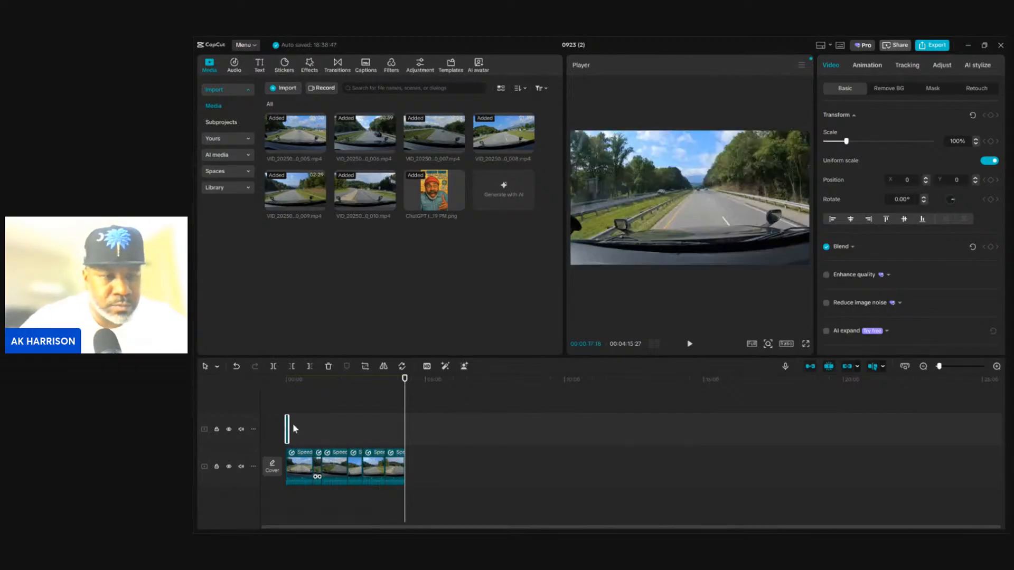
drag(290, 431, 291, 474)
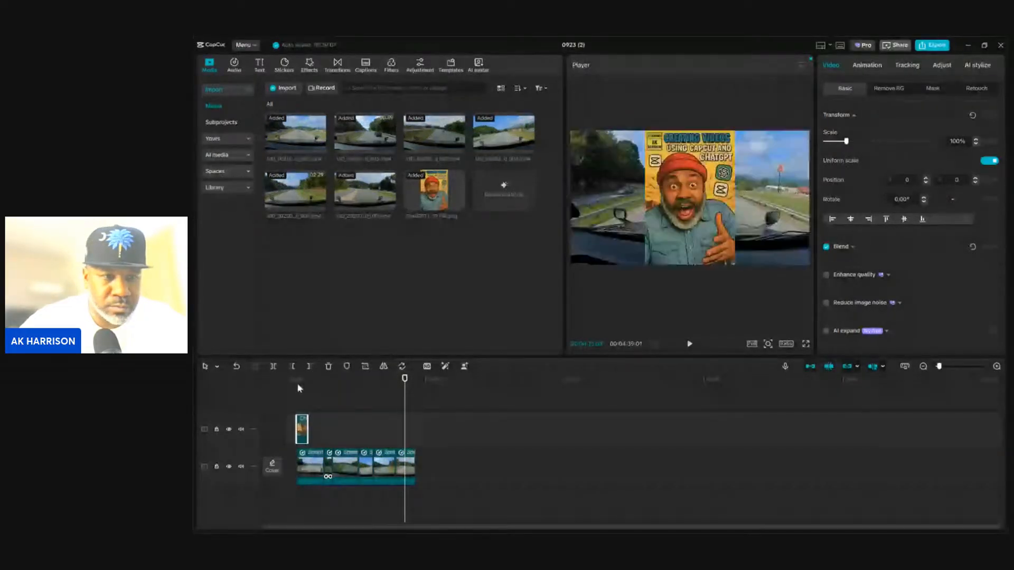
drag(304, 430, 290, 484)
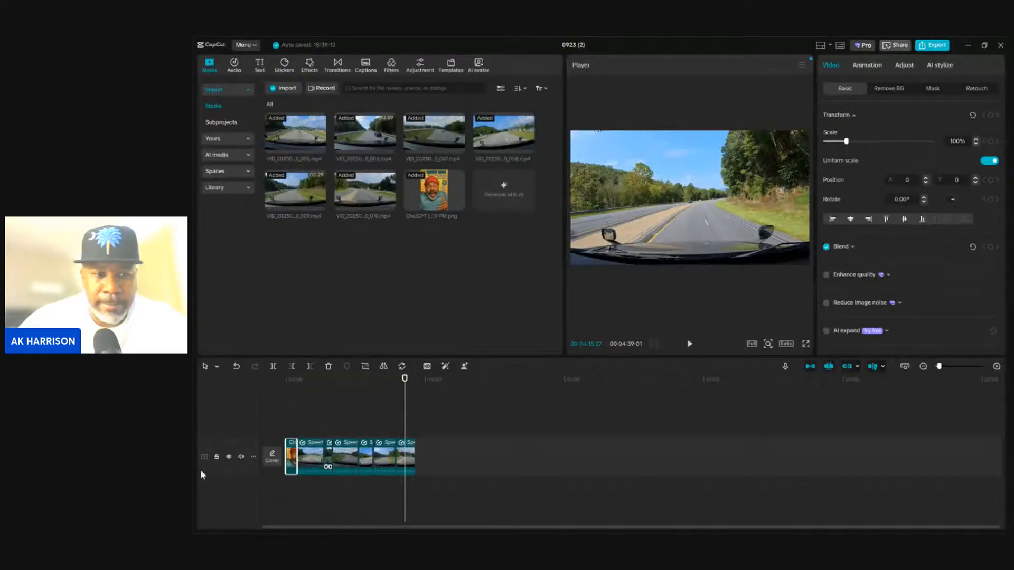
Scale the poster image to 104% and set the project's aspect ratio to 1:1
click(291, 422)
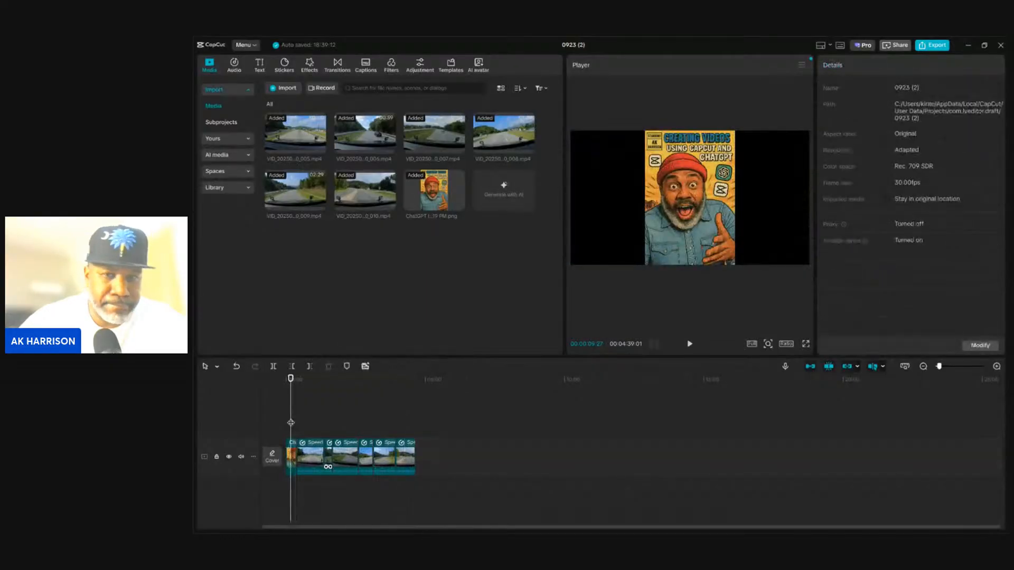
click(294, 455)
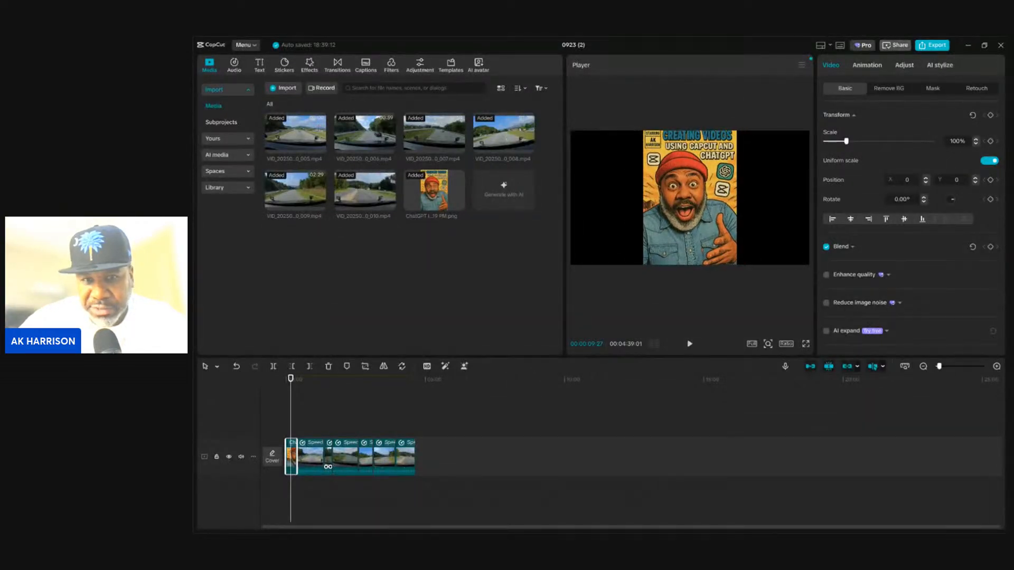
drag(644, 265, 641, 267)
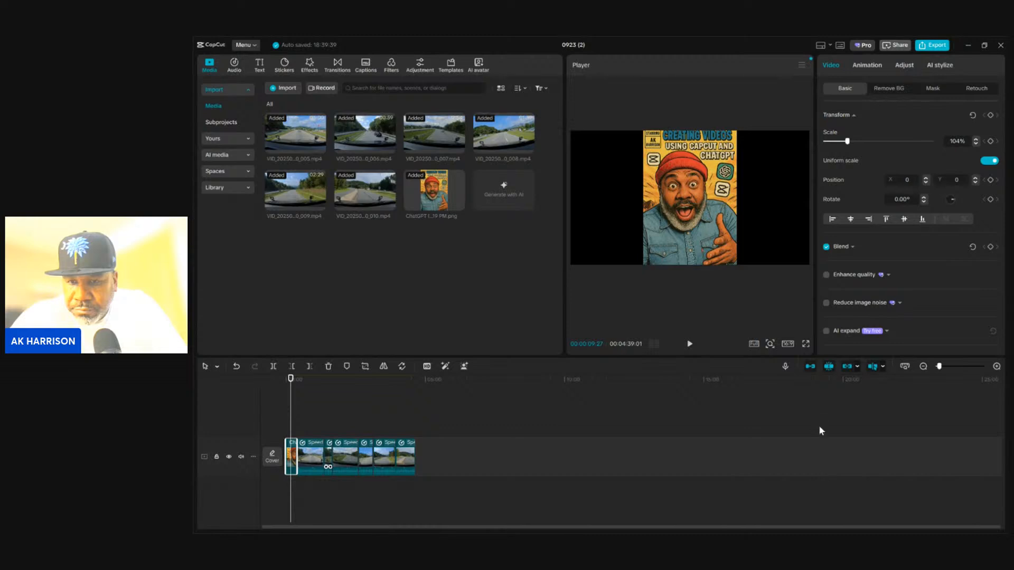
click(814, 398)
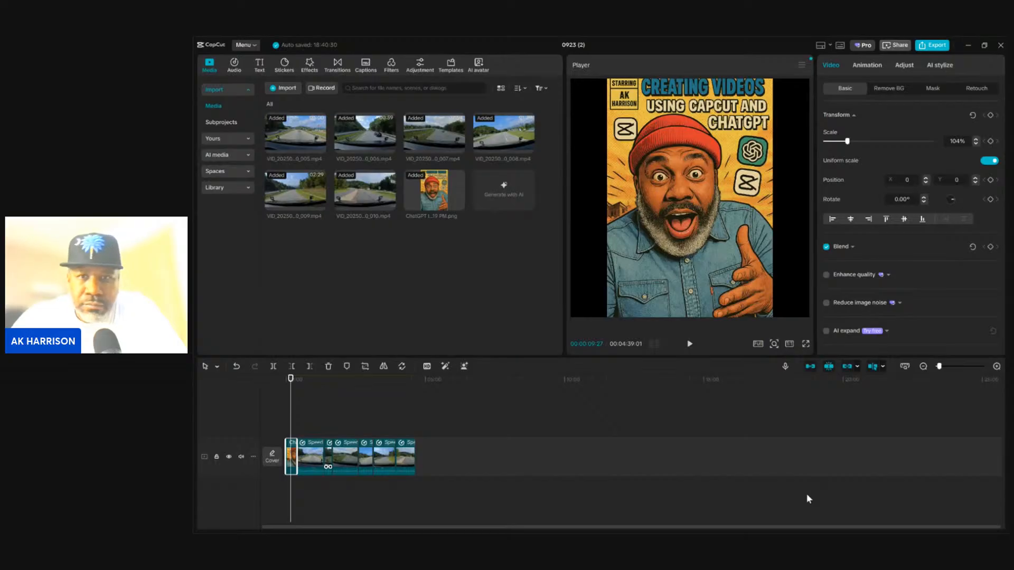
Play the poster image from the start of the sequence and pause about 12 seconds in
click(286, 407)
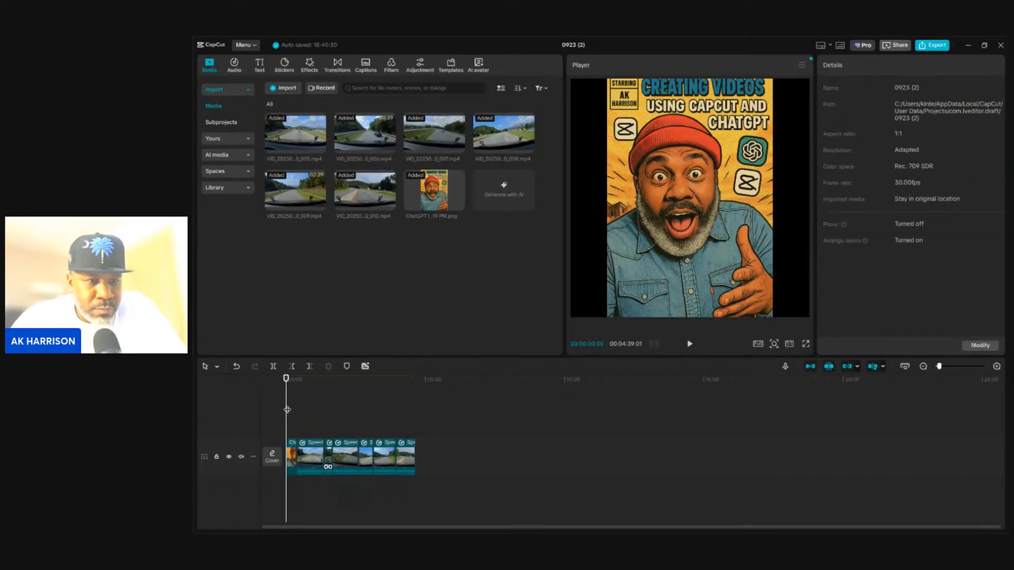
click(690, 344)
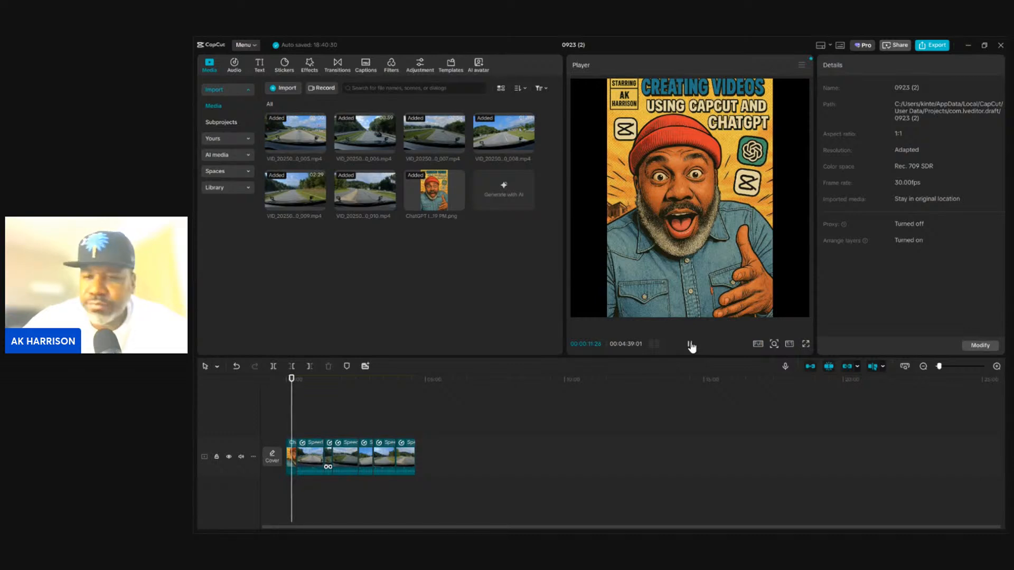
click(690, 345)
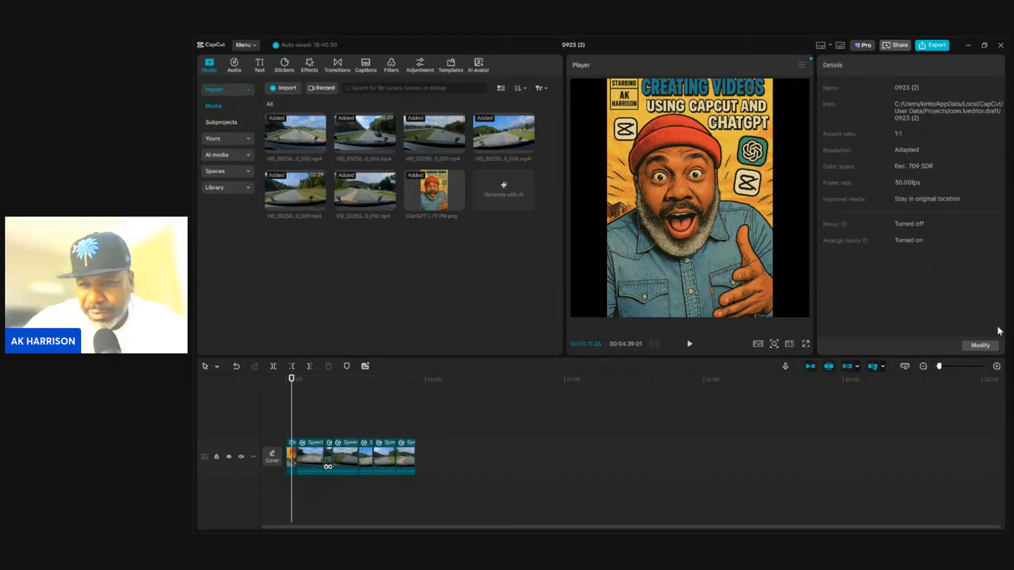
Split the poster image clip about 12 seconds into the timeline
click(996, 366)
click(996, 366)
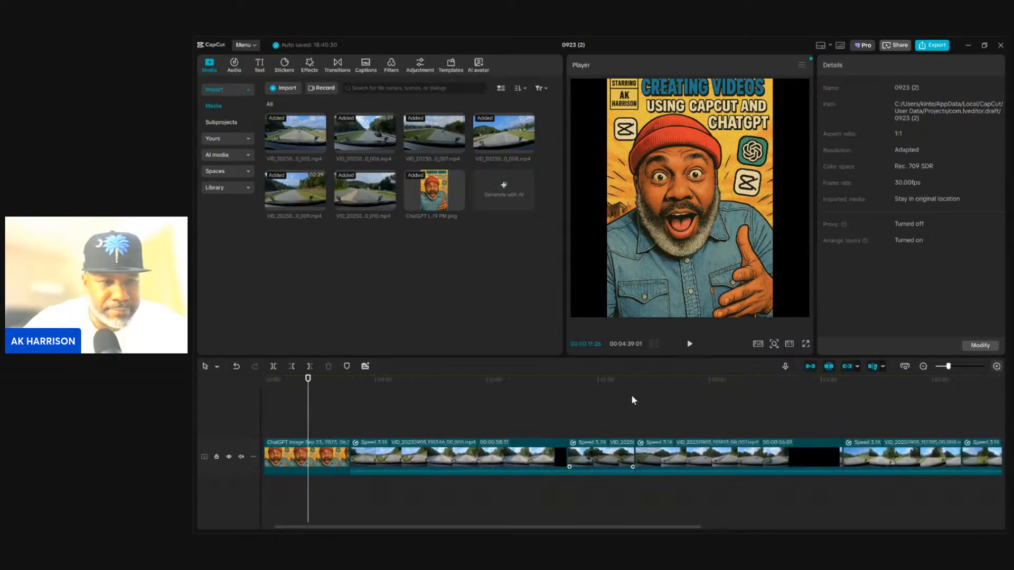
click(309, 436)
click(273, 366)
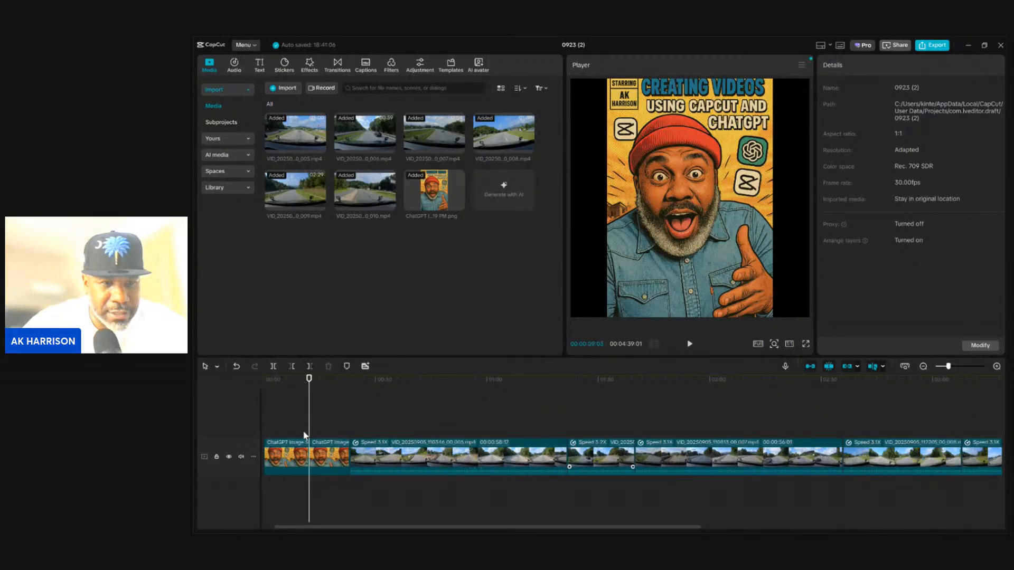
Delete the second part of the split poster image so the first road clip follows the opening directly
click(323, 458)
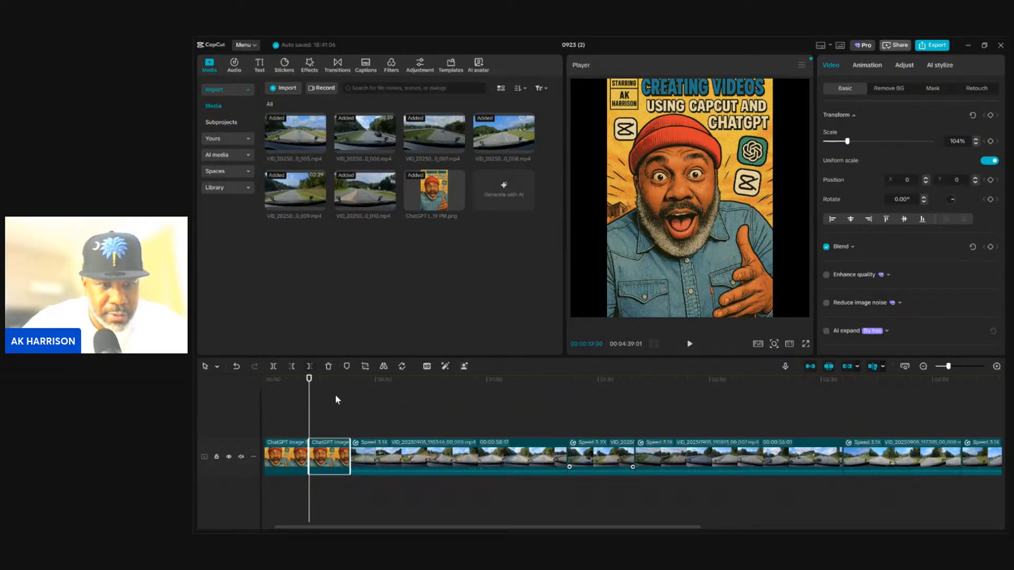
click(328, 365)
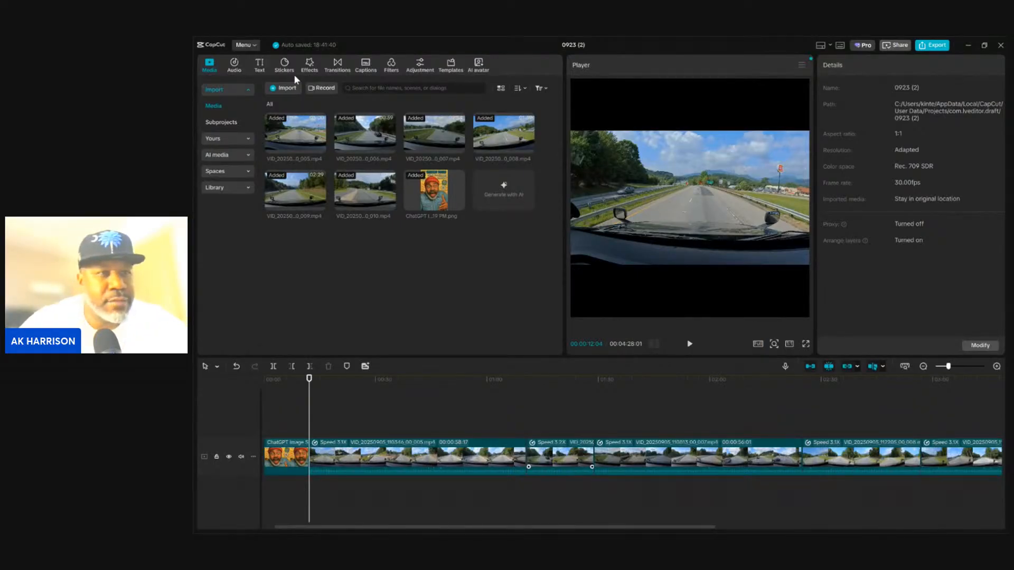
Add the trending red Subscribe bell sticker at the start of the first road clip and play it back
click(286, 68)
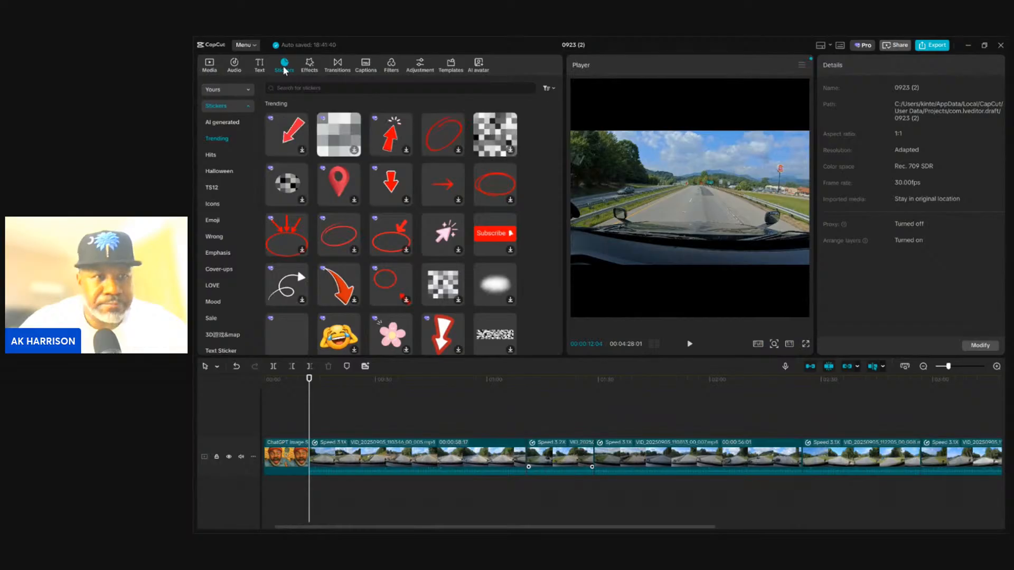
click(497, 239)
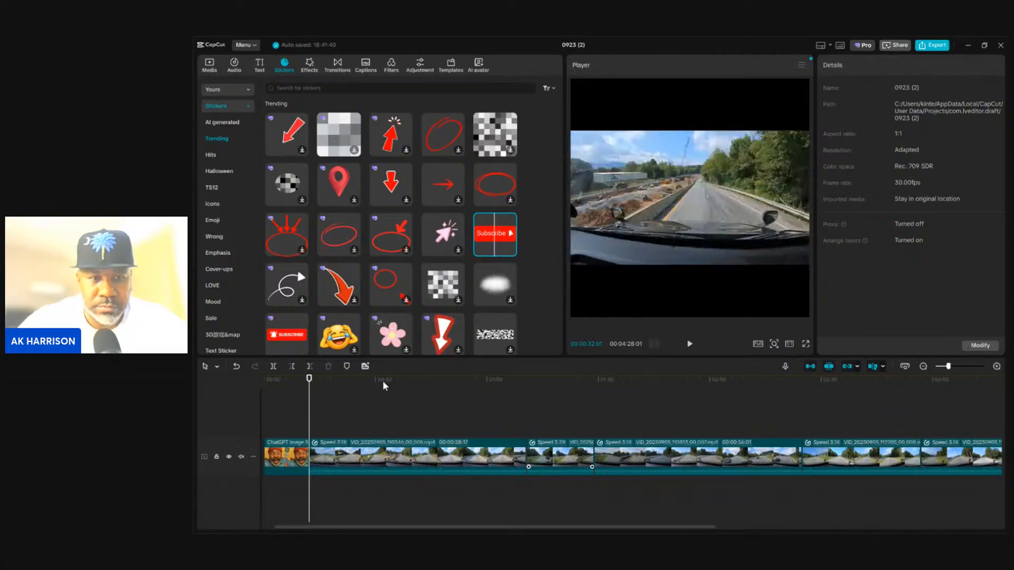
click(510, 250)
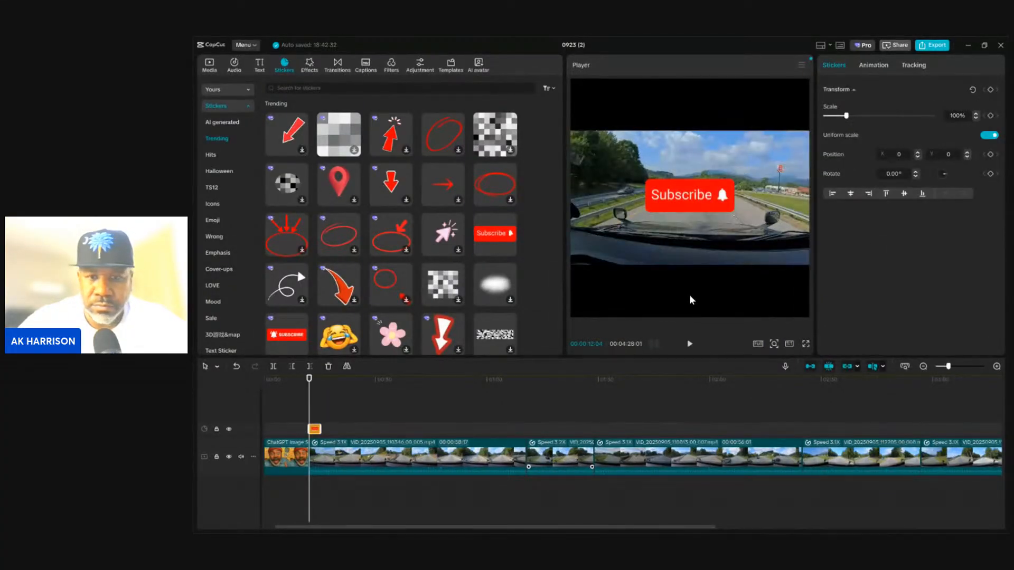
click(689, 344)
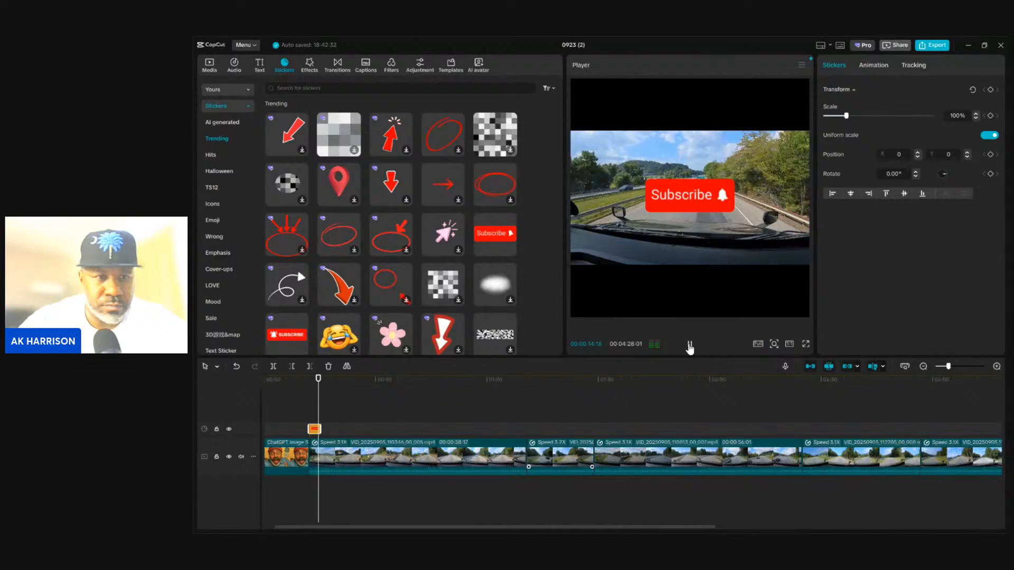
click(690, 346)
Add the sticker combining like, SUBSCRIBE and bell at the start of the second road clip, about 1:10, and preview it
drag(560, 128, 569, 164)
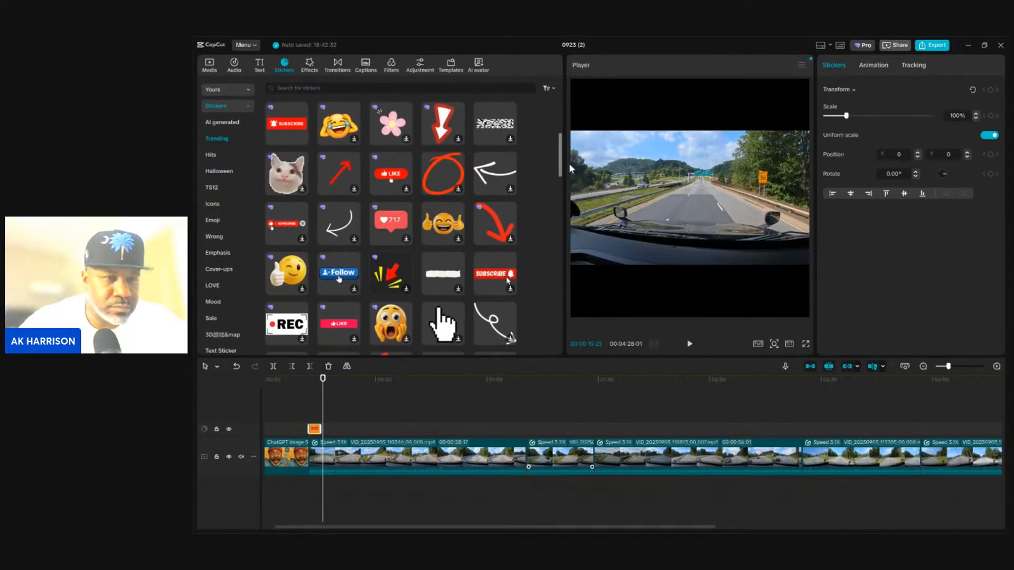
click(527, 409)
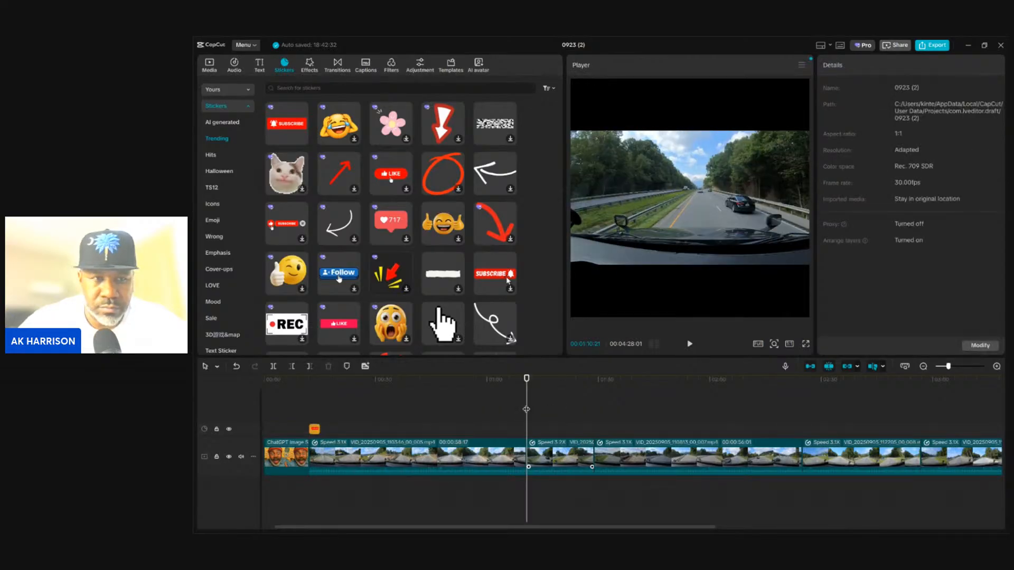
click(292, 228)
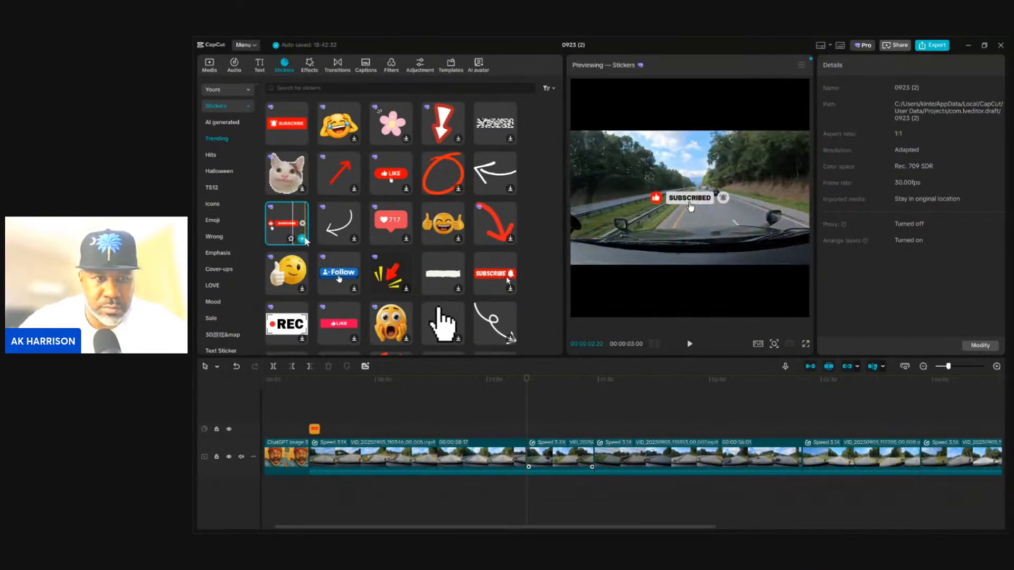
click(303, 239)
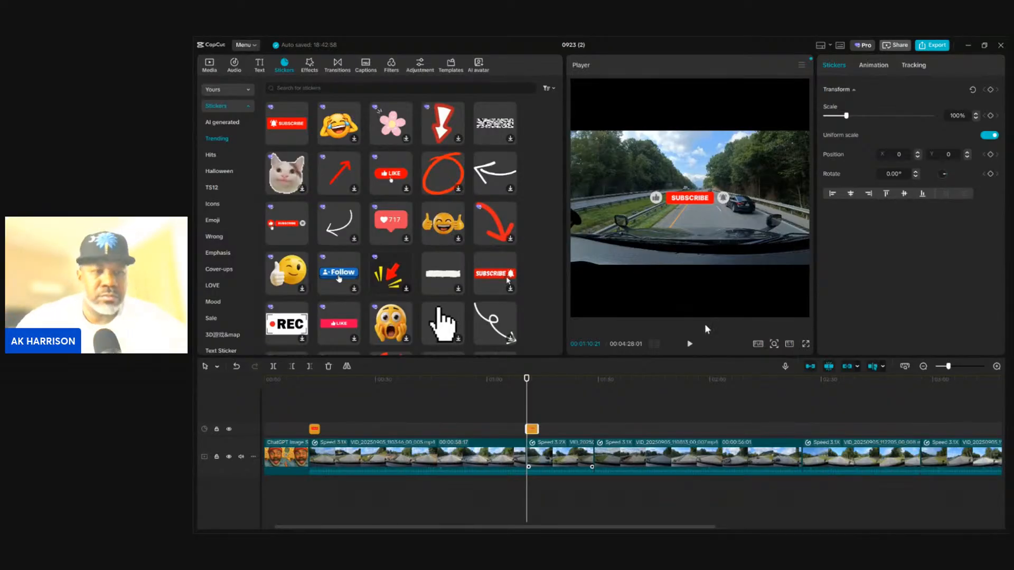
click(689, 349)
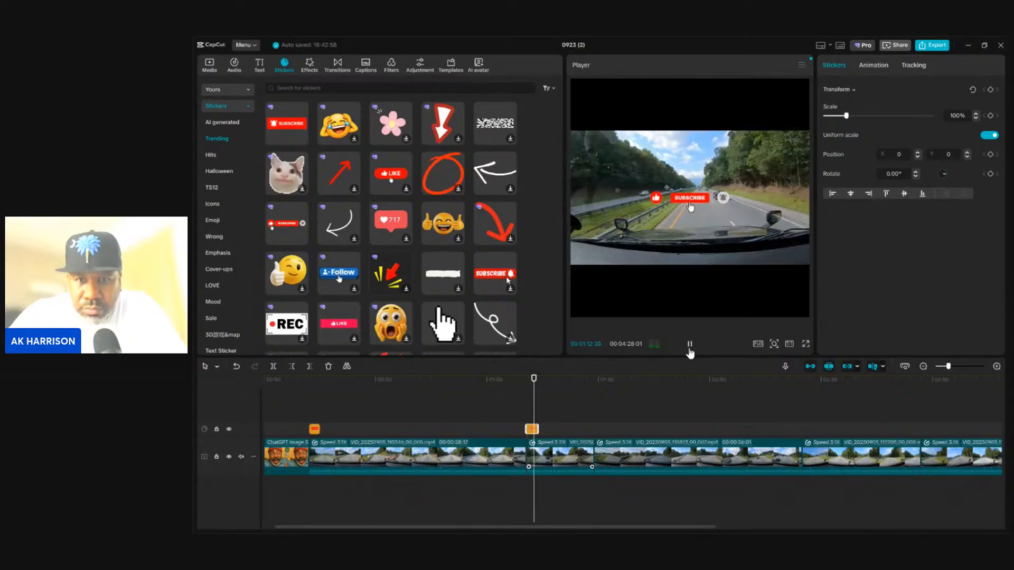
click(688, 350)
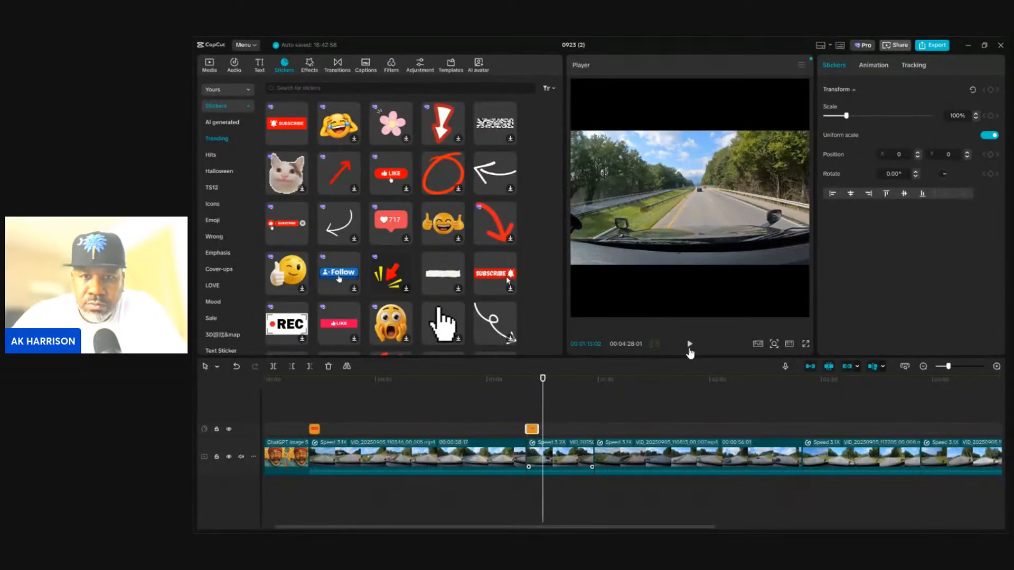
Add the red SUBSCRIBE sticker with the bell before the text at about 2:24 on the timeline and play it back
click(802, 418)
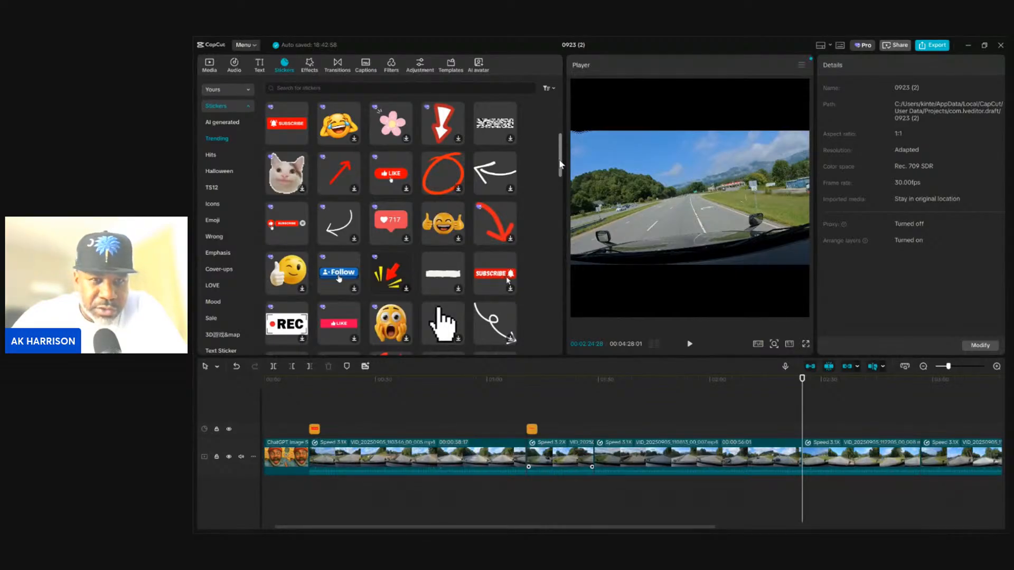
mouse_move(561, 164)
mouse_down()
mouse_move(564, 210)
mouse_move(559, 148)
mouse_up()
click(288, 222)
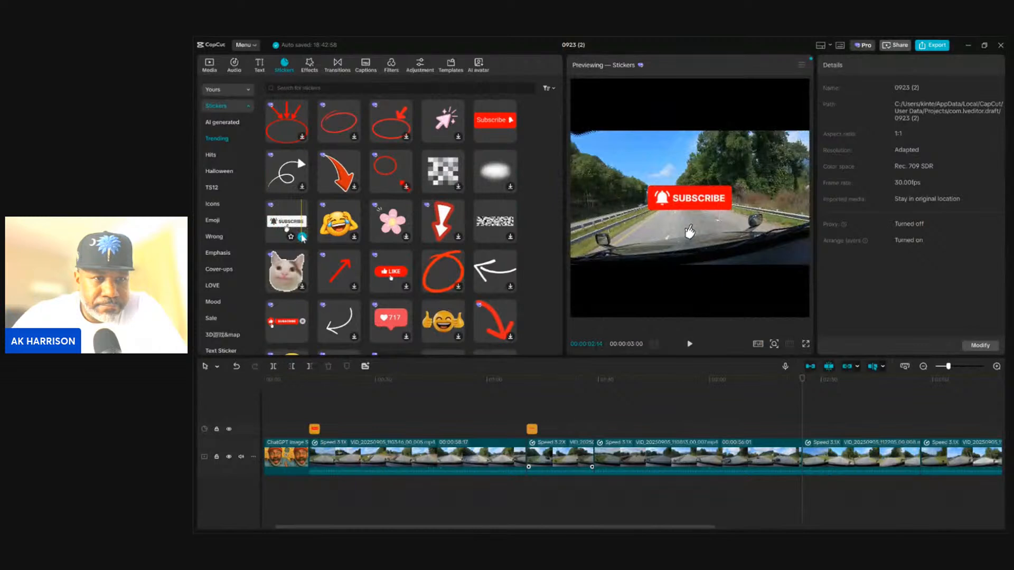
click(303, 238)
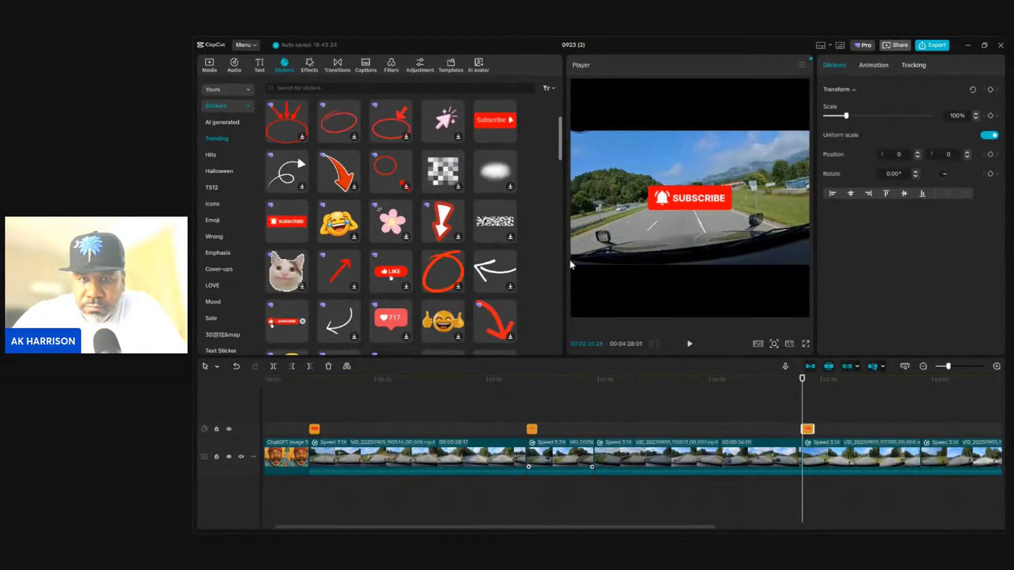
click(689, 344)
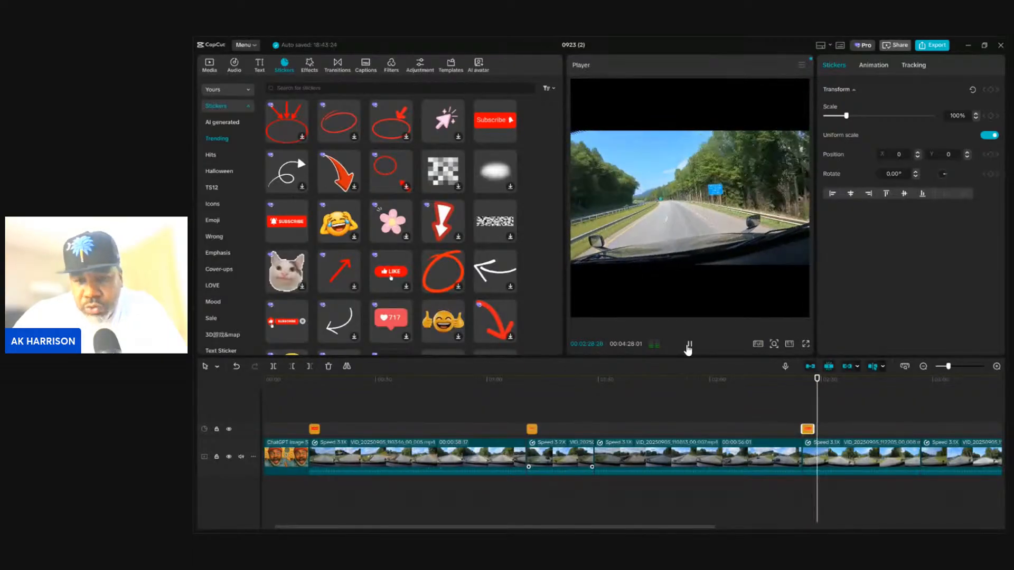
click(689, 344)
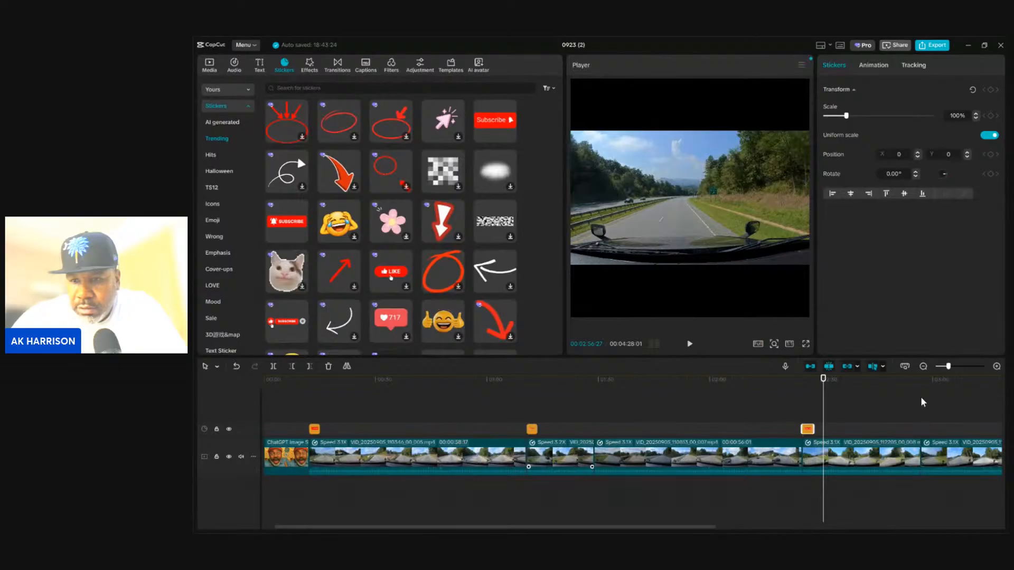
Add the same red SUBSCRIBE bell sticker at the next road clip's start, about 2:56 on the timeline
click(921, 403)
mouse_move(496, 121)
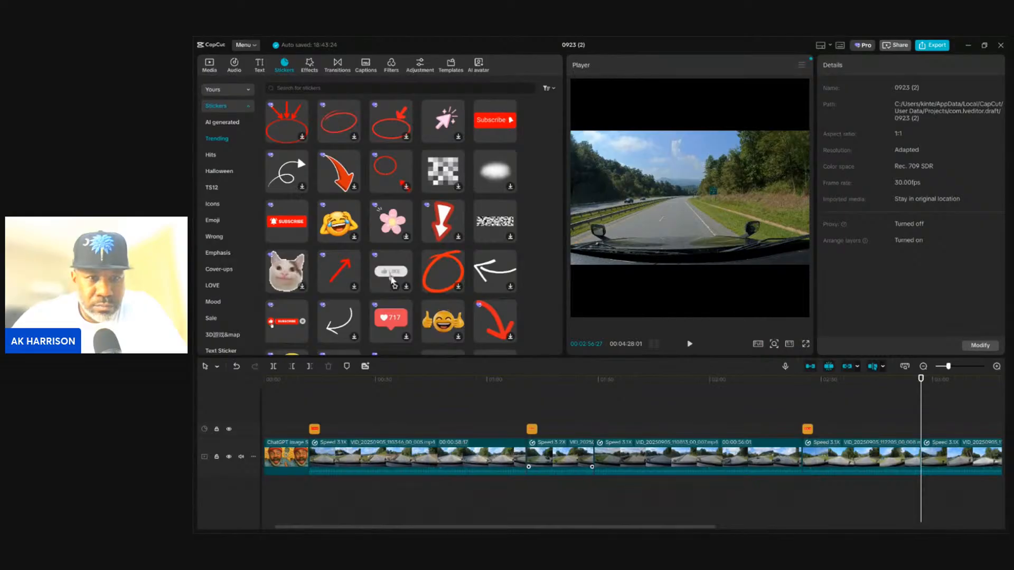
mouse_move(291, 227)
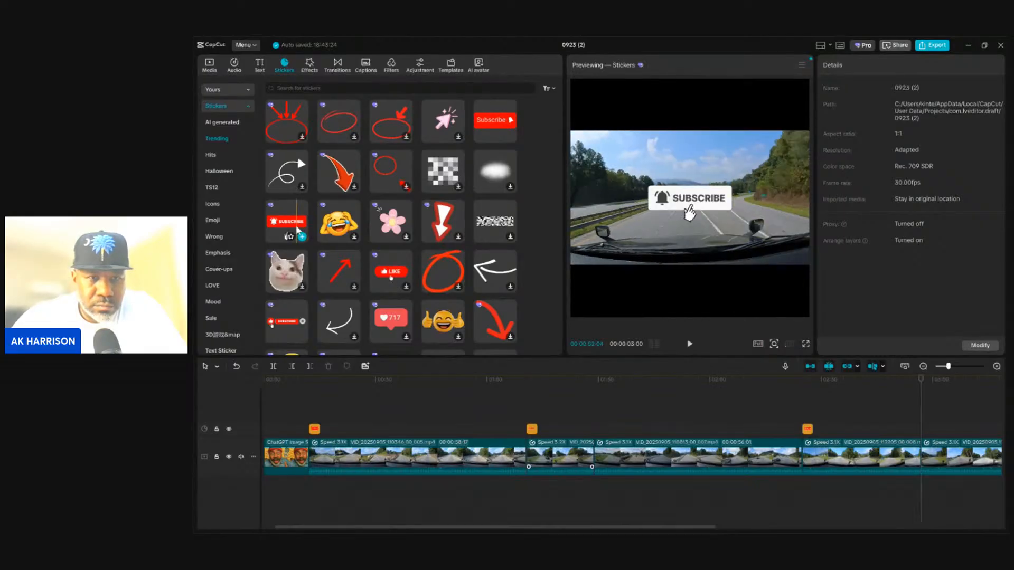
click(302, 237)
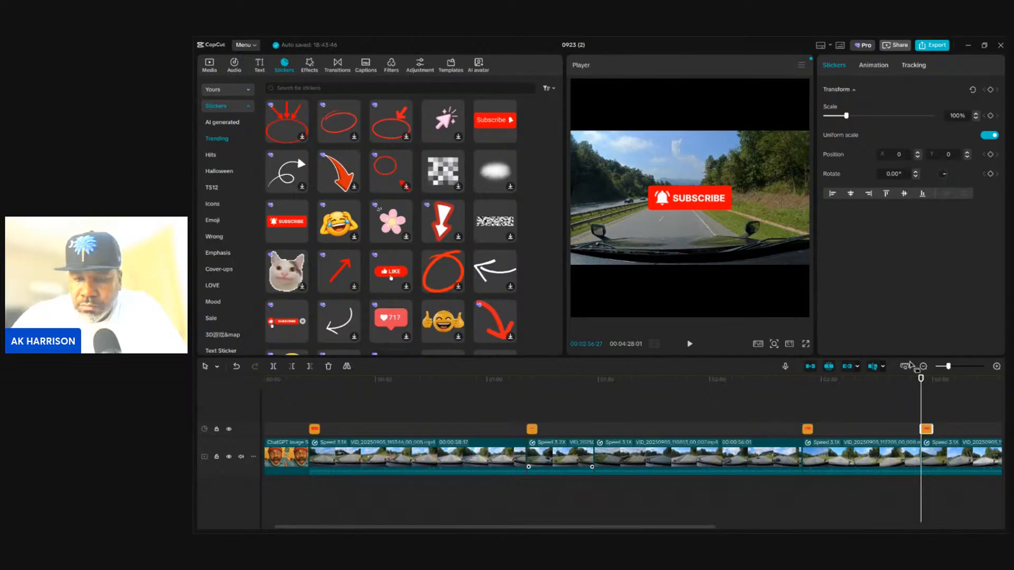
Add the slanted red SUBSCRIBE sticker with bell and arrow pointer at about 3:43 on the timeline and preview it
click(922, 367)
click(923, 366)
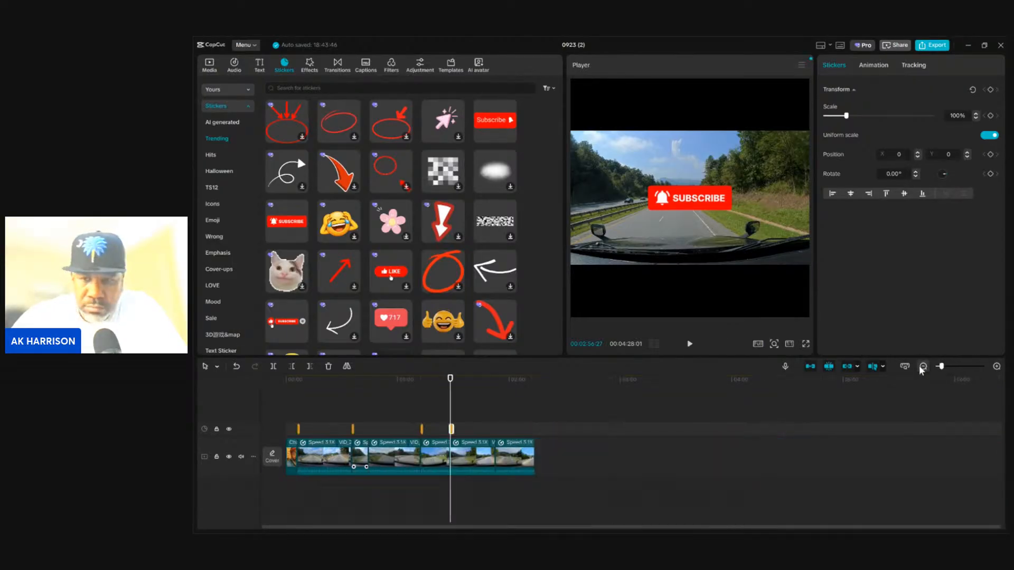
click(496, 379)
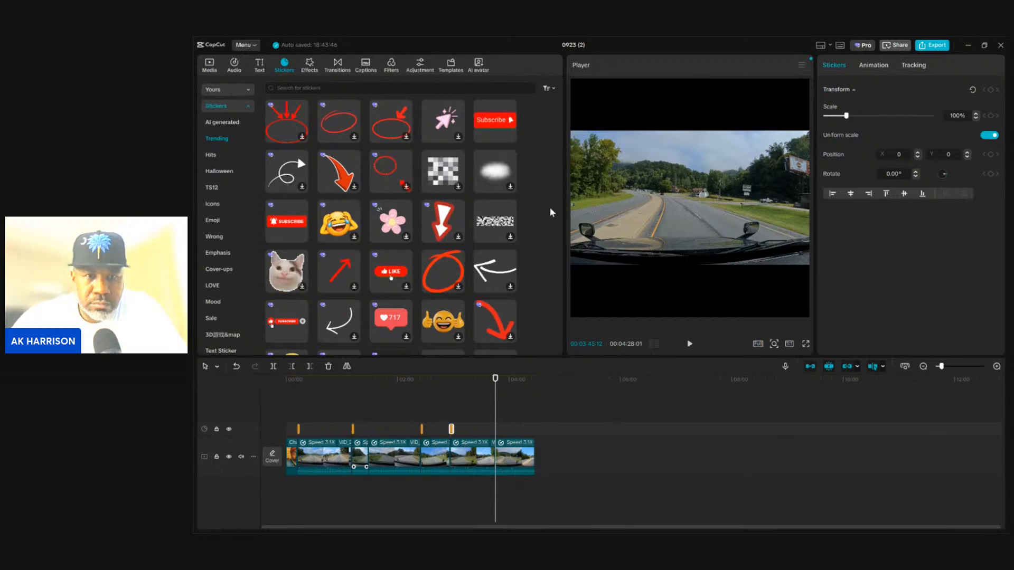
scroll(561, 154, down, 3)
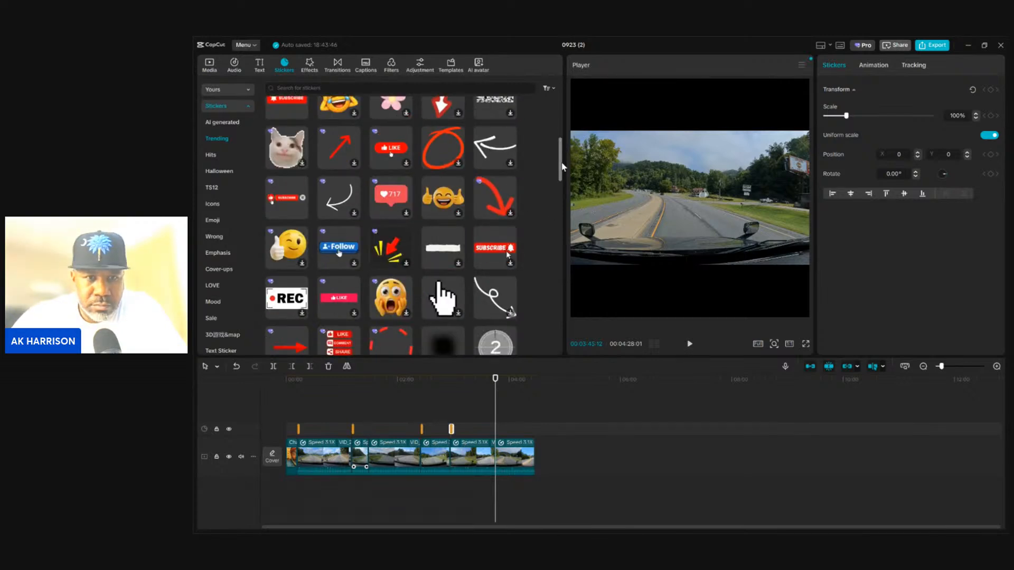
scroll(563, 167, down, 4)
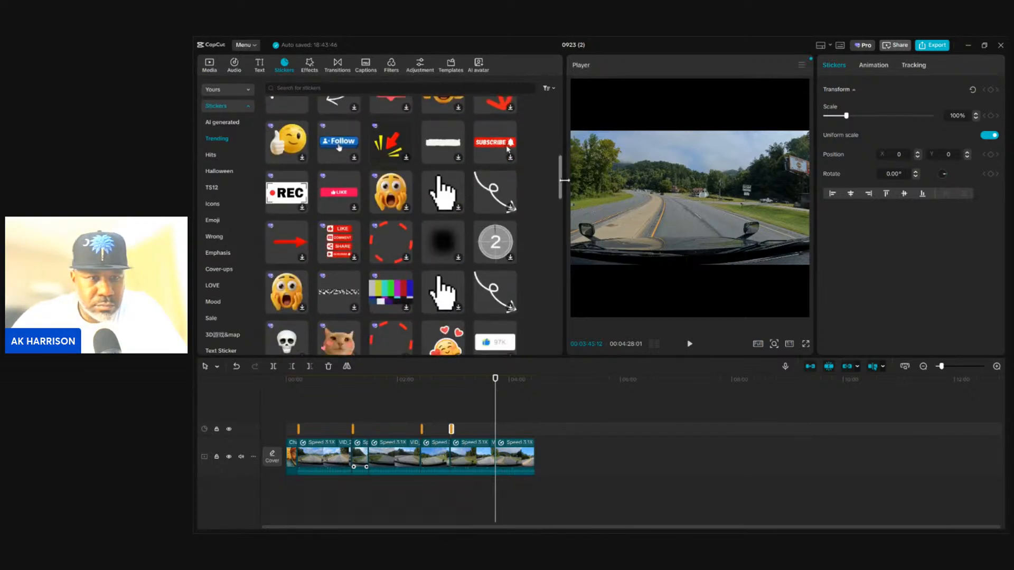
scroll(569, 195, down, 5)
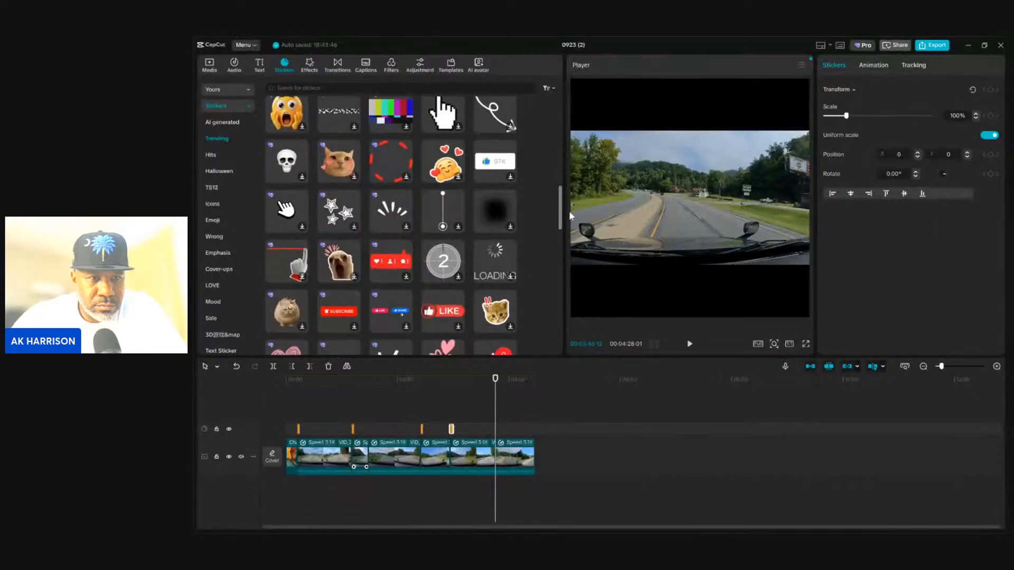
scroll(572, 227, down, 1)
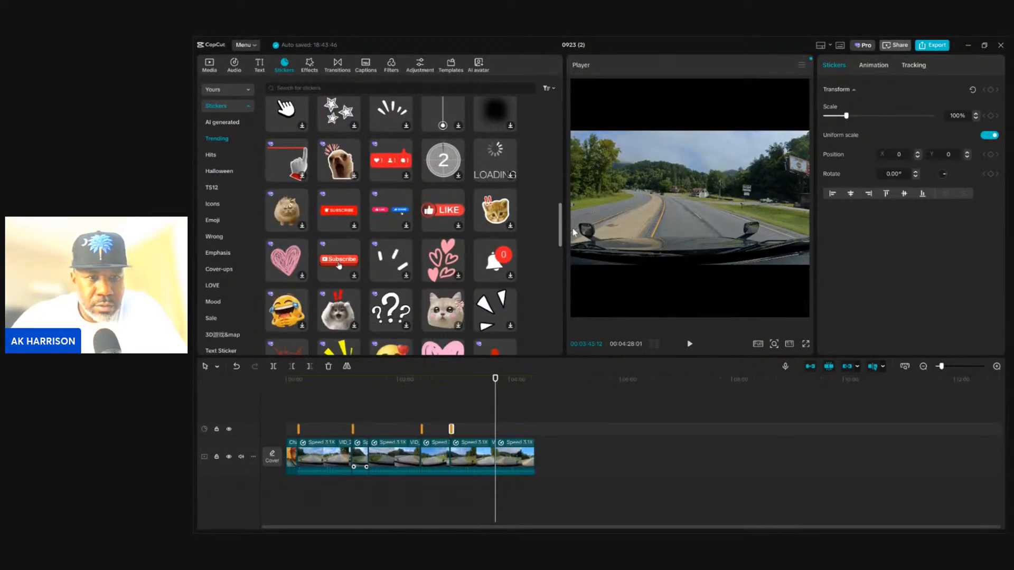
drag(574, 231, 566, 163)
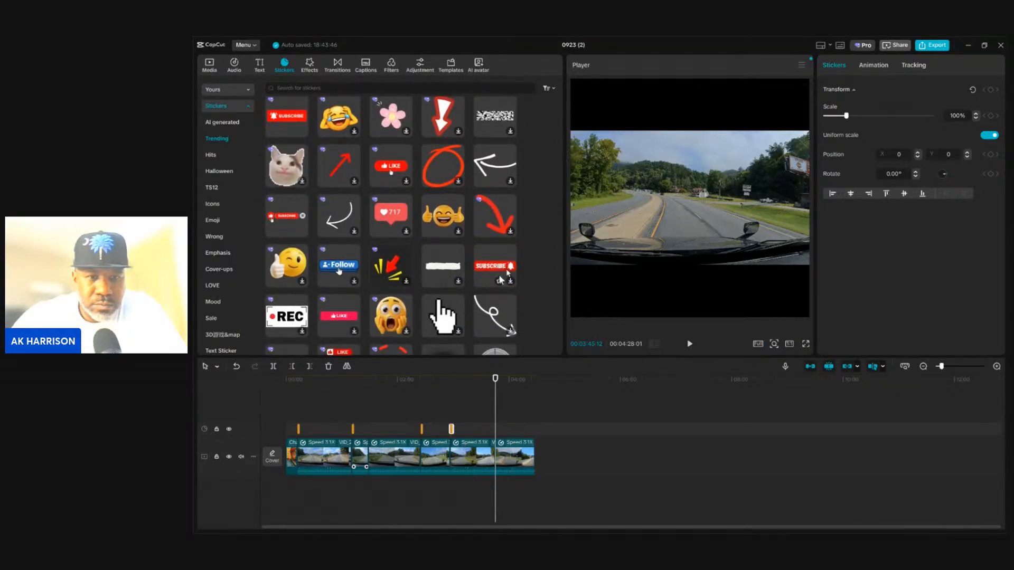
click(501, 269)
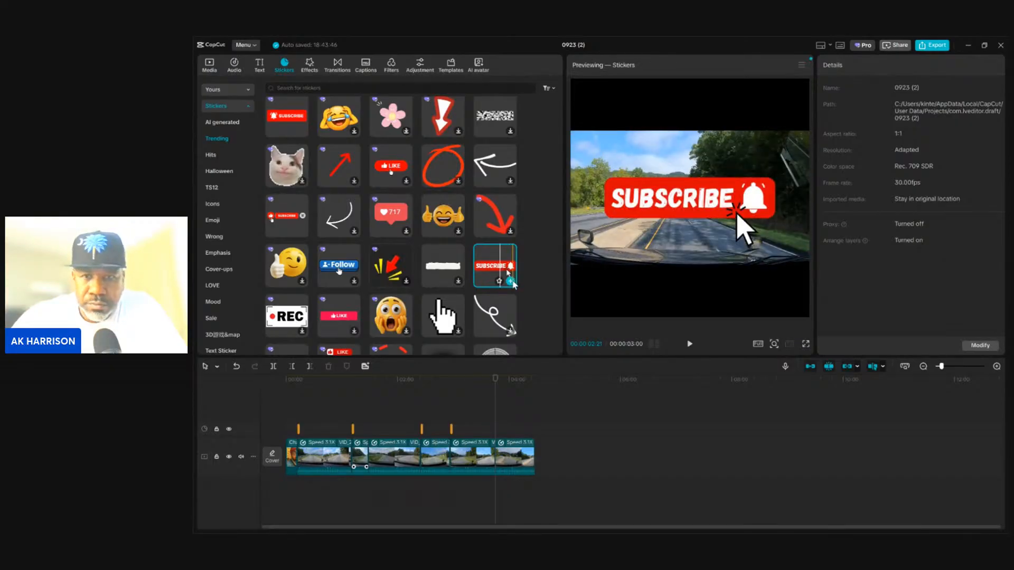
click(510, 281)
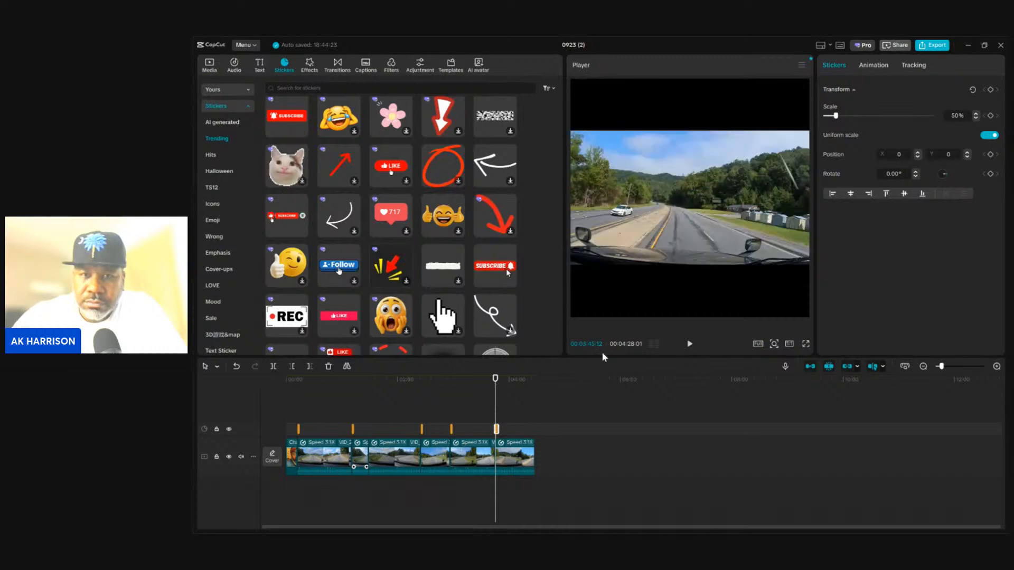
click(689, 344)
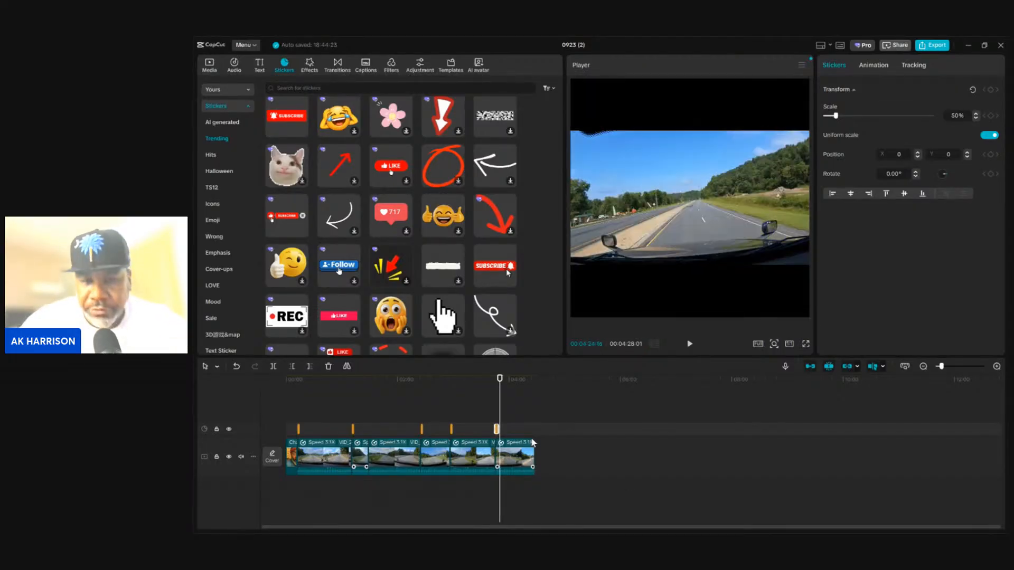
key(space)
Search the music library for "subscribe BELL" and add Bell 02 at the first Subscribe sticker, about 12 seconds in
drag(499, 378, 298, 392)
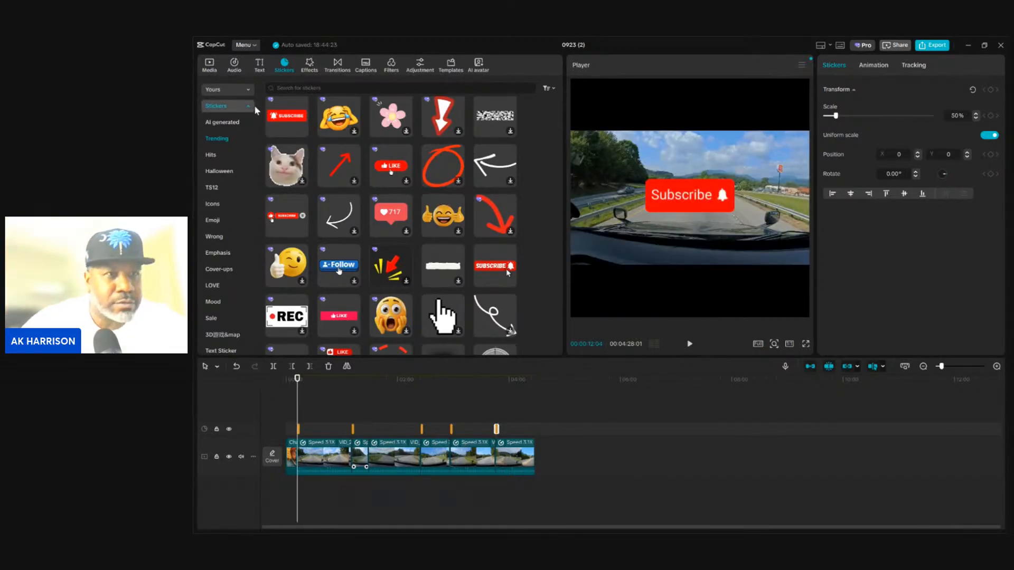
click(235, 68)
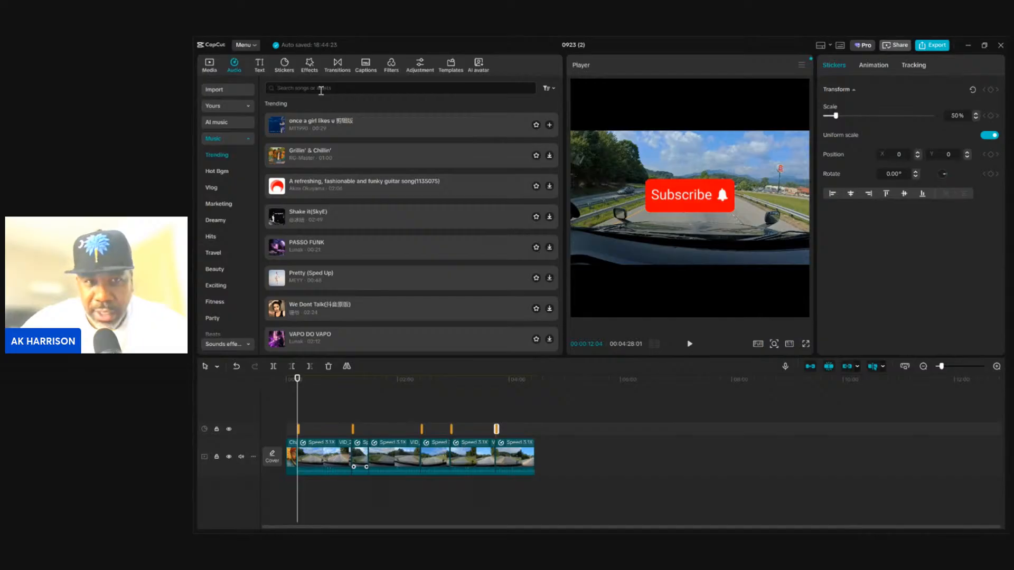
click(321, 90)
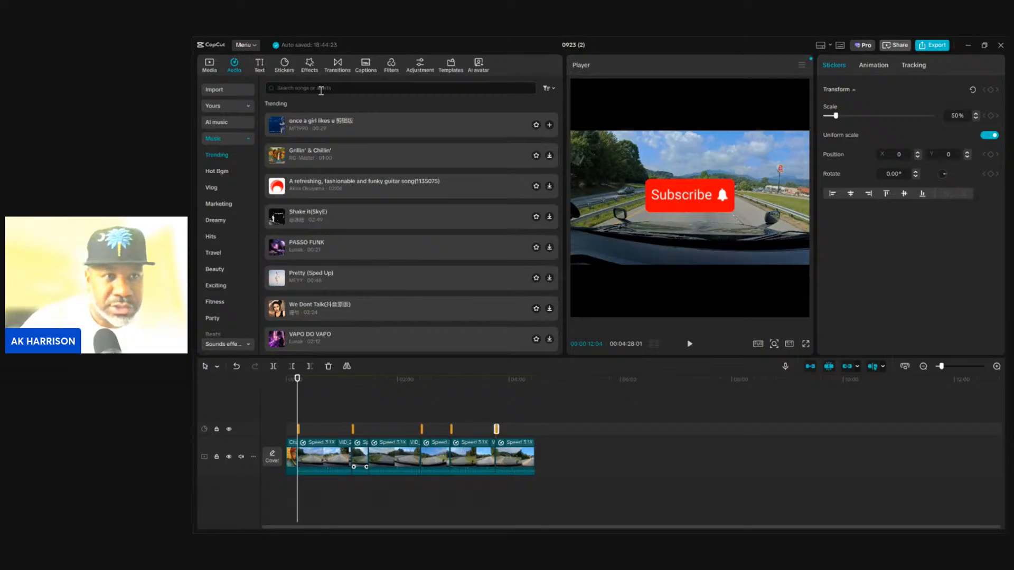
click(301, 123)
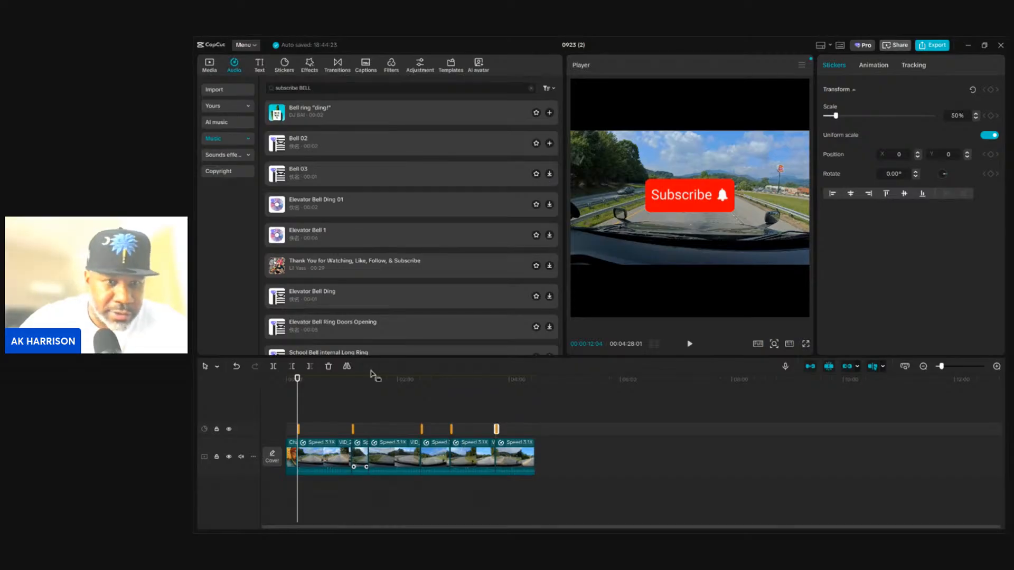
click(549, 144)
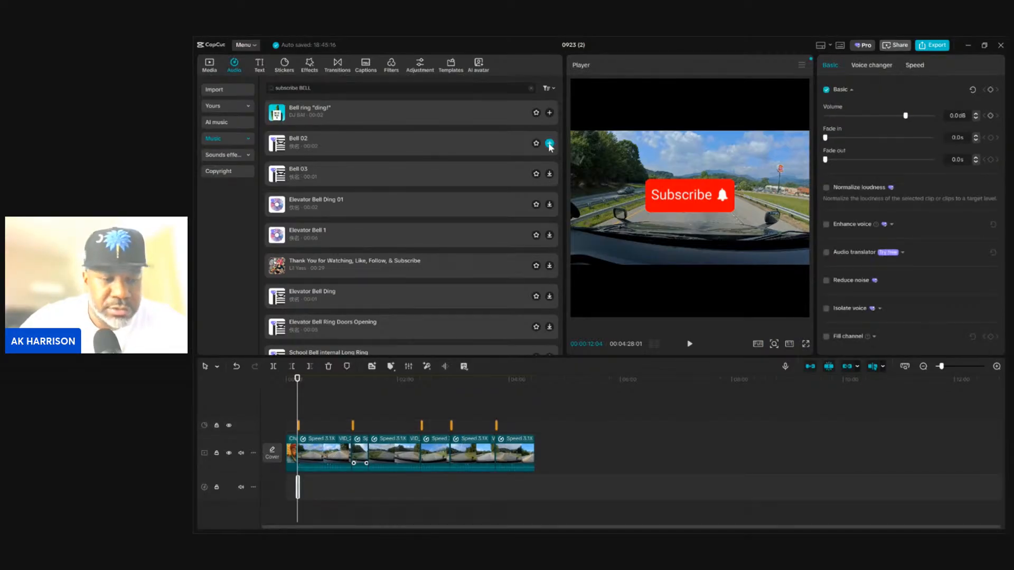
Play back the first Subscribe bell, and add Bell 02 at the second Subscribe sticker, about 1:10 on the timeline
click(685, 344)
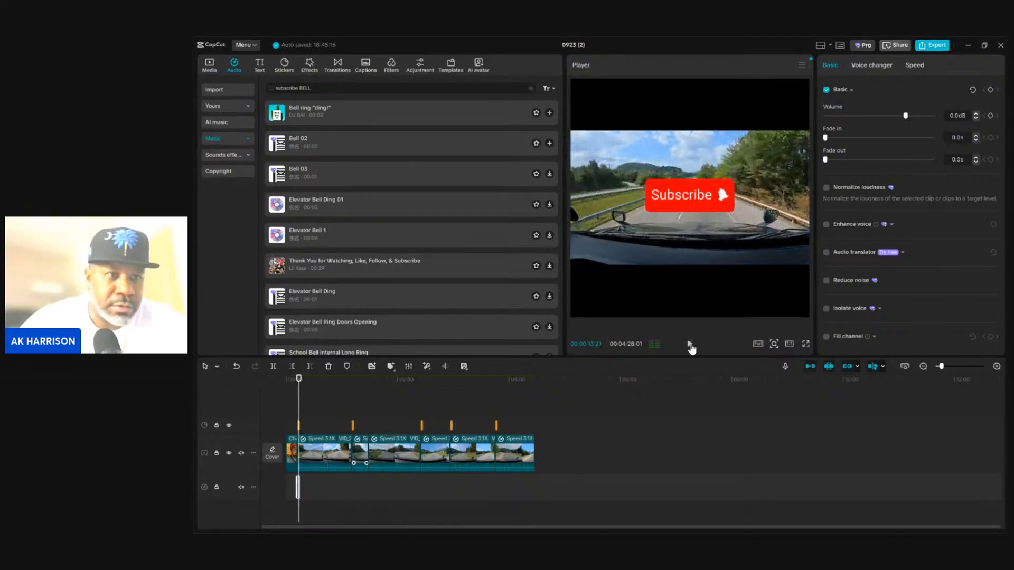
click(689, 346)
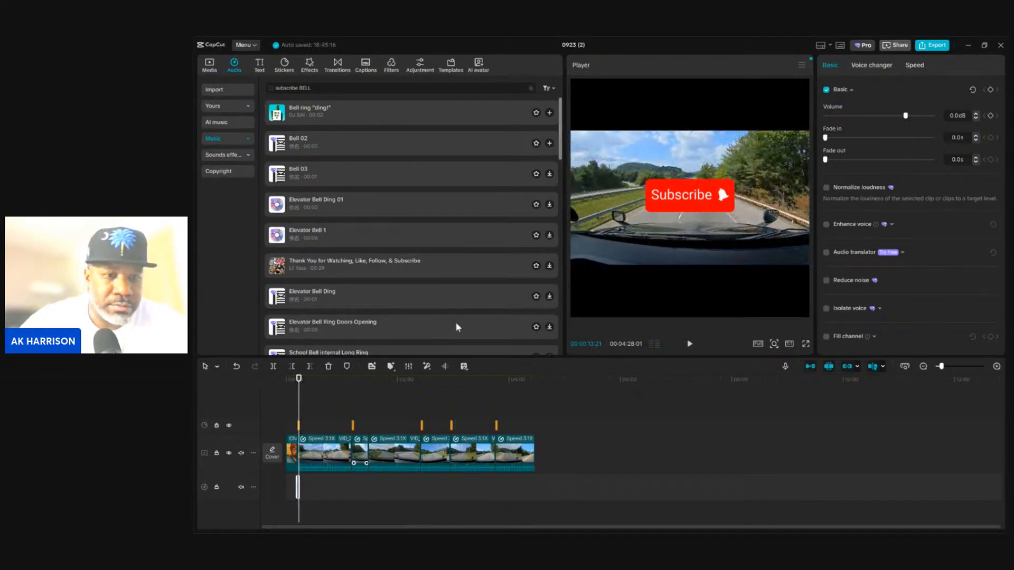
click(353, 393)
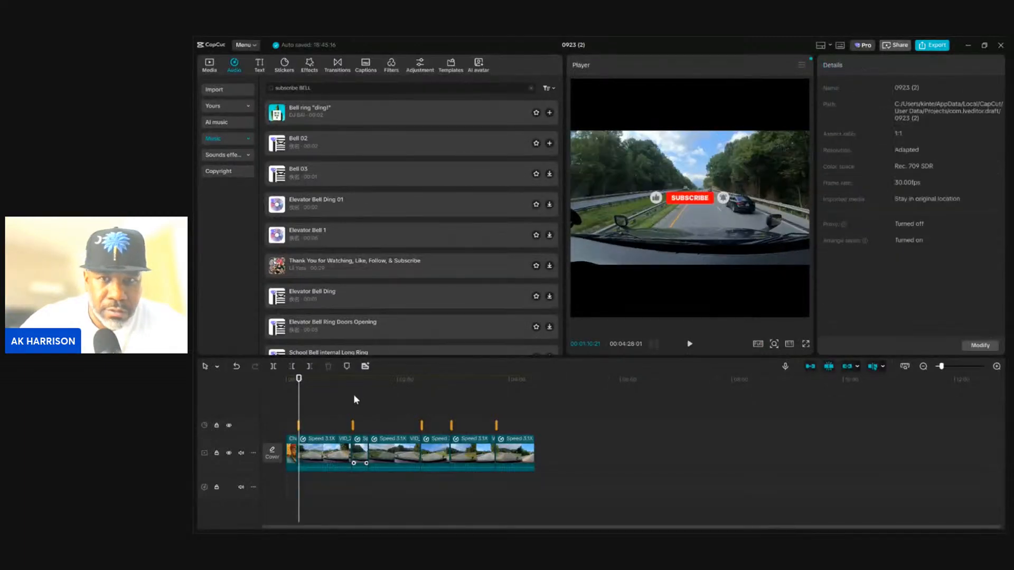
click(549, 144)
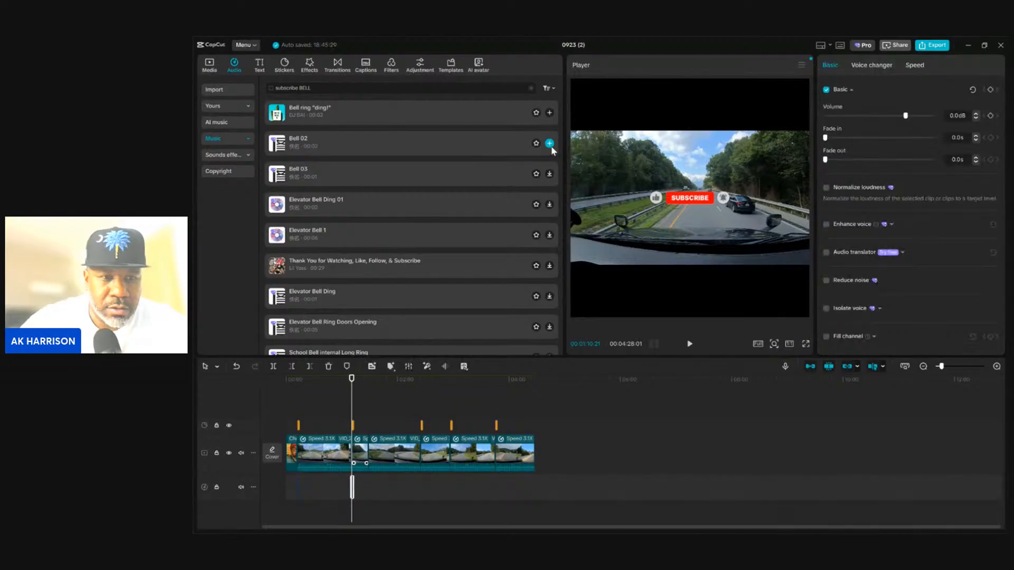
Add Bell 02 at the remaining three Subscribe stickers, at about 2:27, 2:59 and 3:48 on the timeline
click(424, 404)
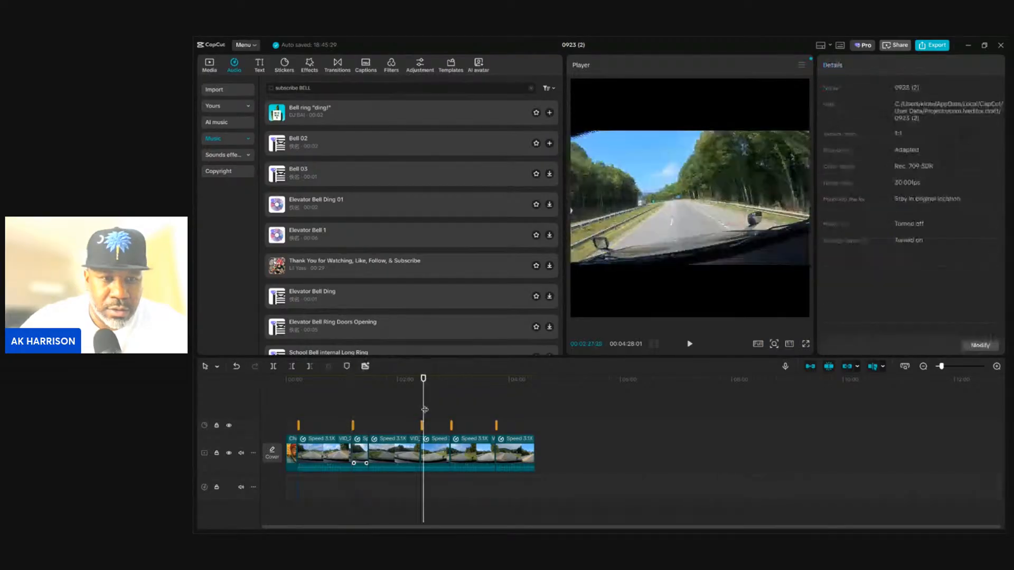
click(549, 144)
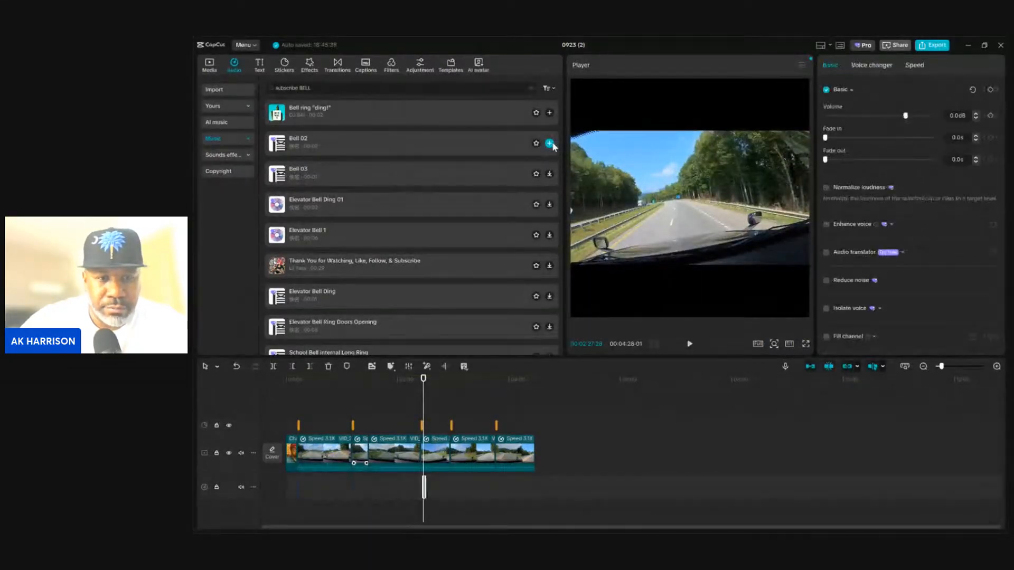
click(455, 410)
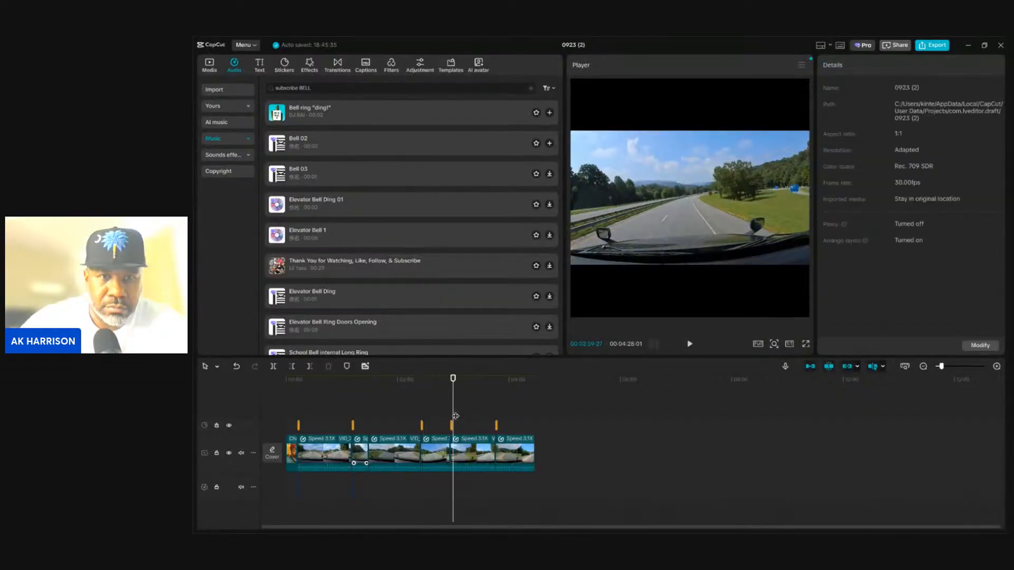
click(549, 143)
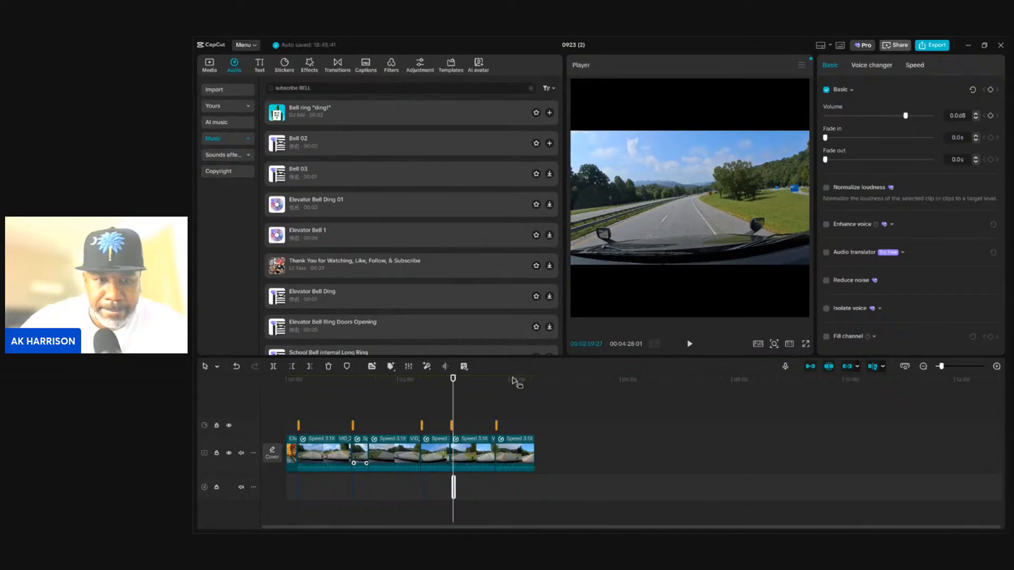
click(501, 407)
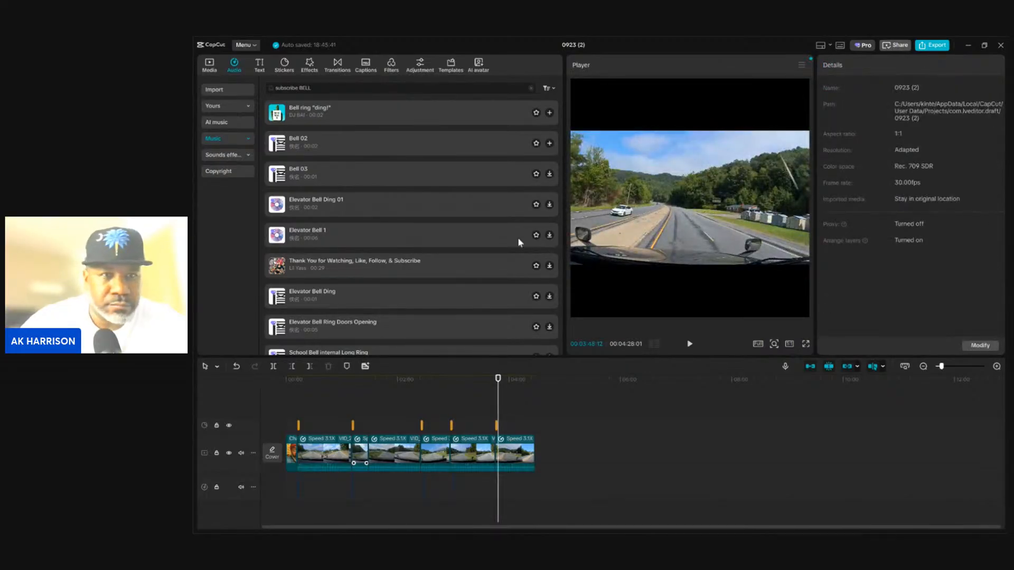
click(549, 144)
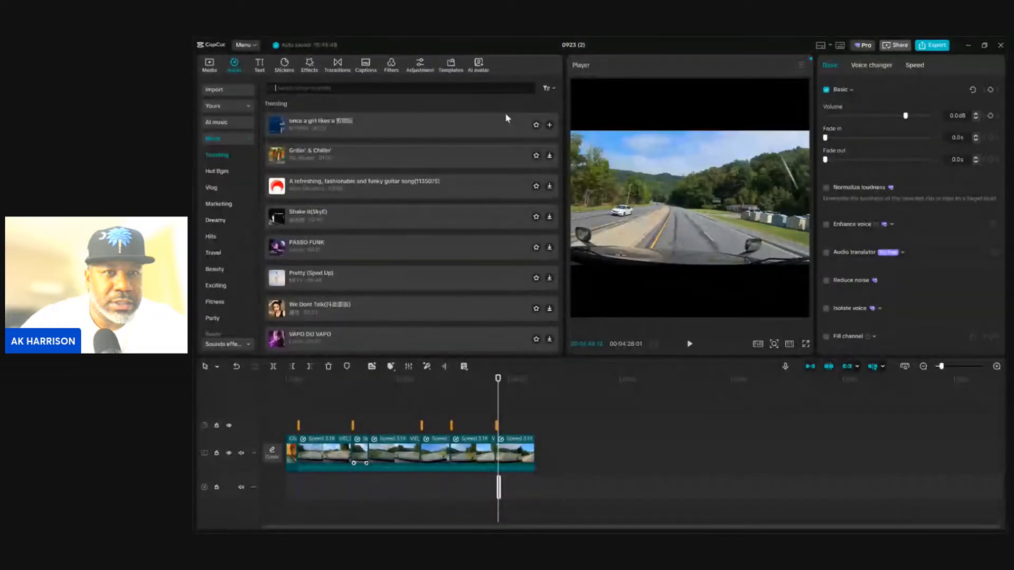
Search the music library for "click, click sound" and shift the first Bell 02 later so it ends with its Subscribe sticker
key(Return)
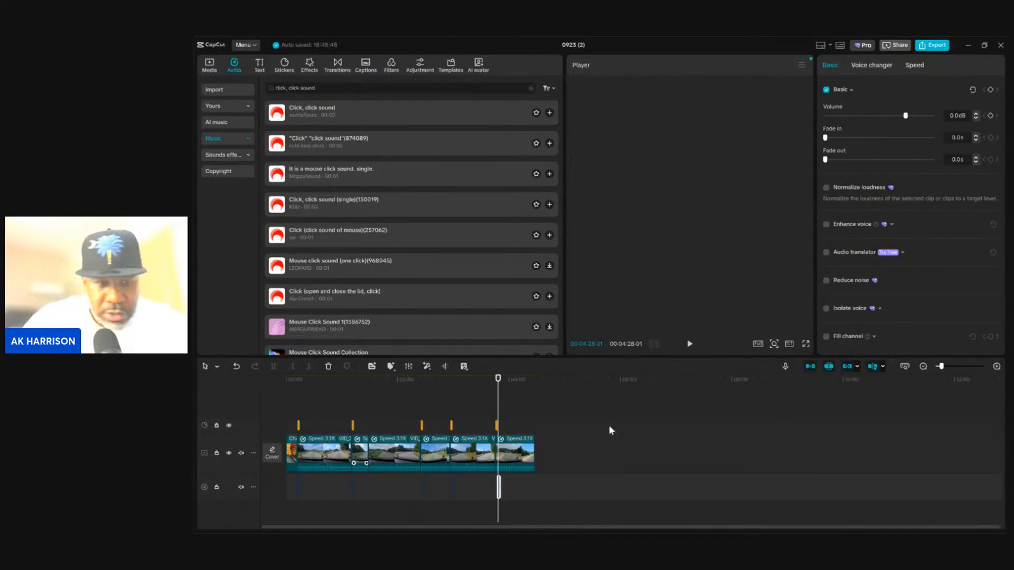
click(301, 397)
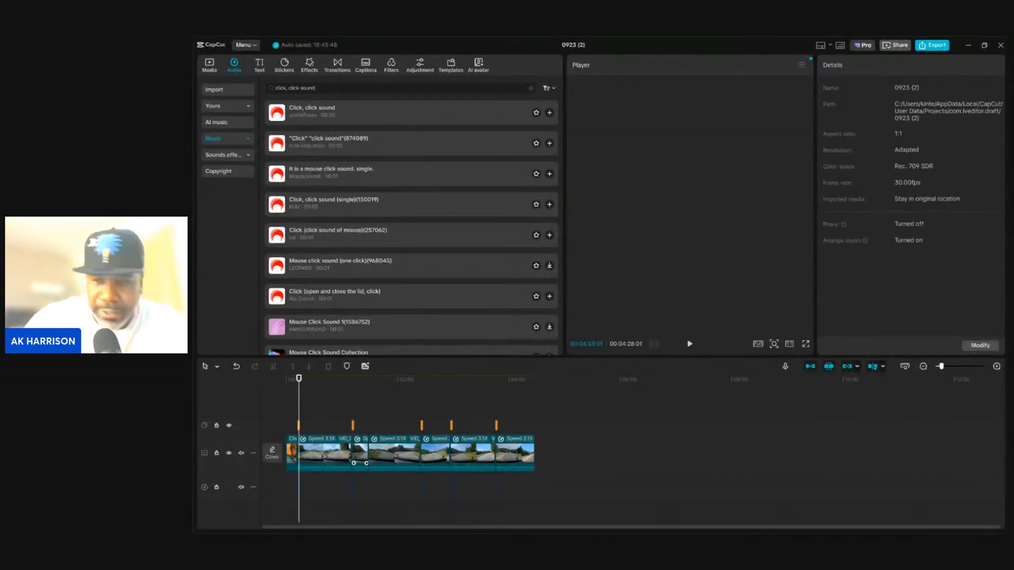
click(997, 366)
click(997, 367)
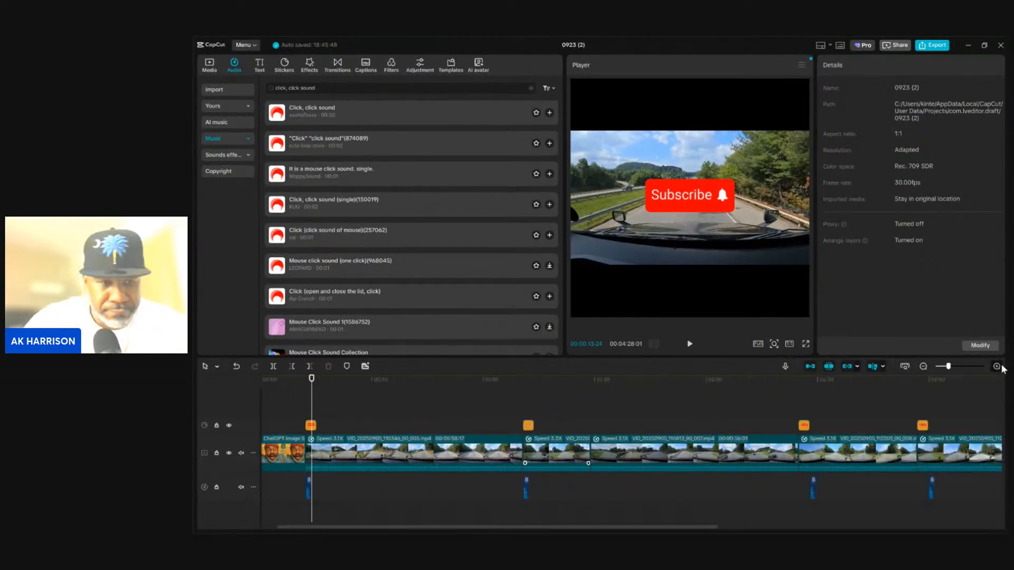
click(997, 366)
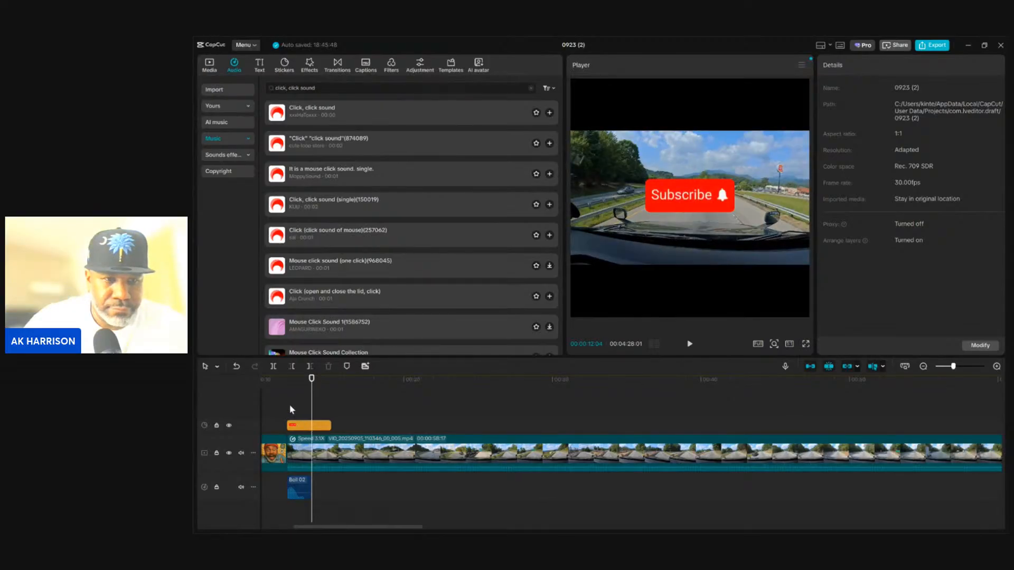
drag(305, 483, 323, 483)
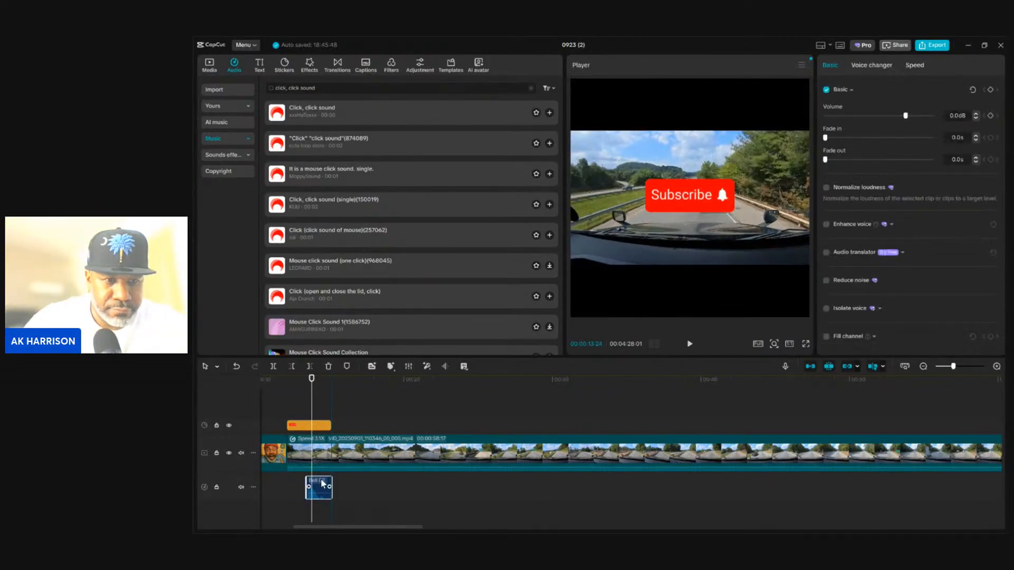
Audition the click sounds and add "Click" "click sound"(874089) at the first Subscribe sticker's start, about 12 seconds in
click(291, 412)
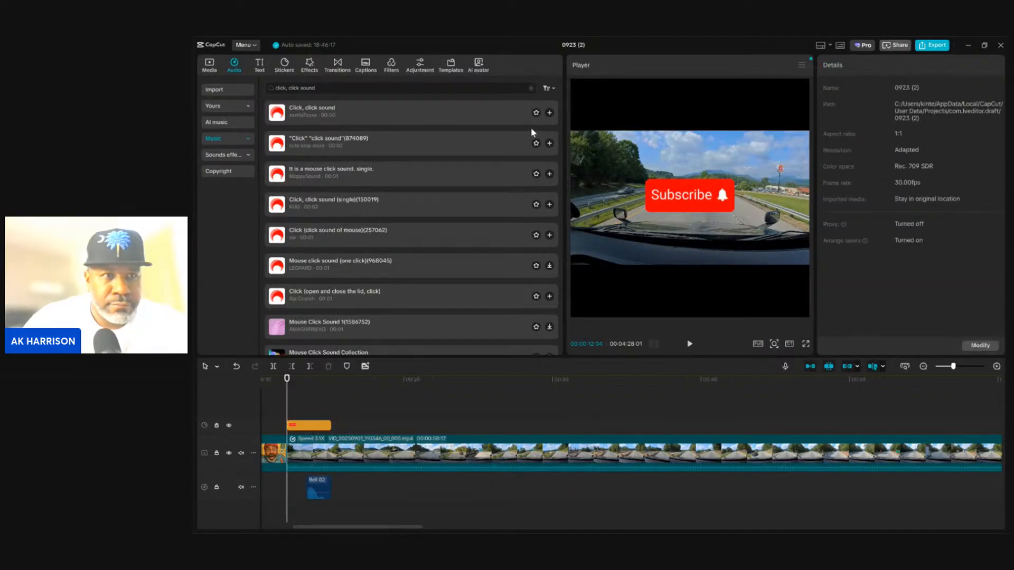
click(296, 111)
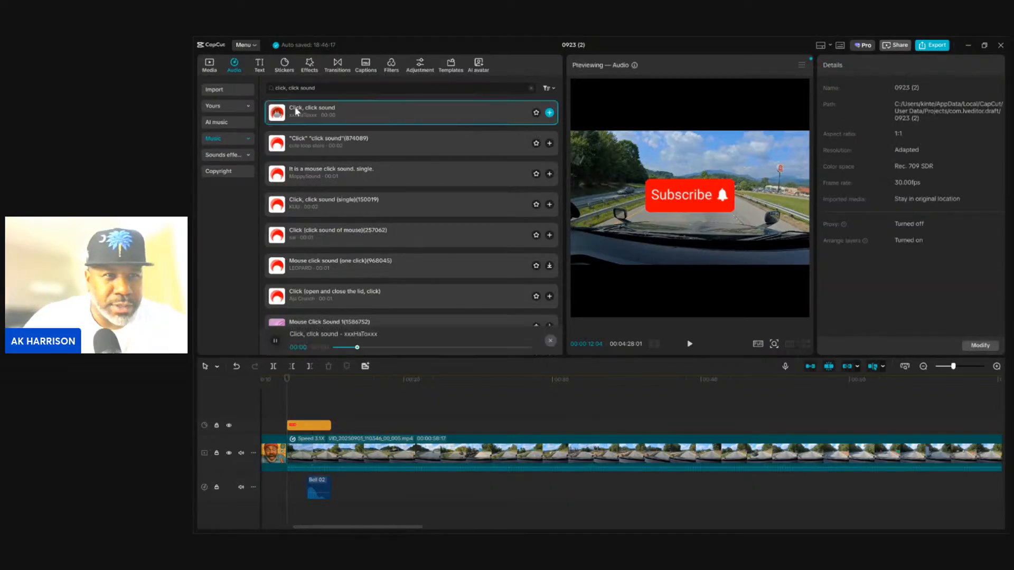
click(286, 147)
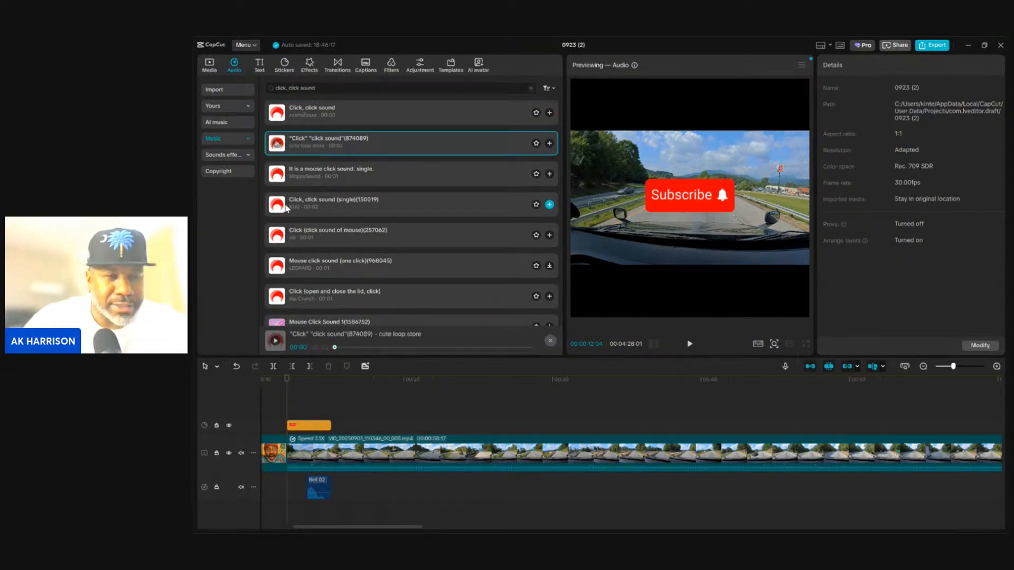
click(285, 206)
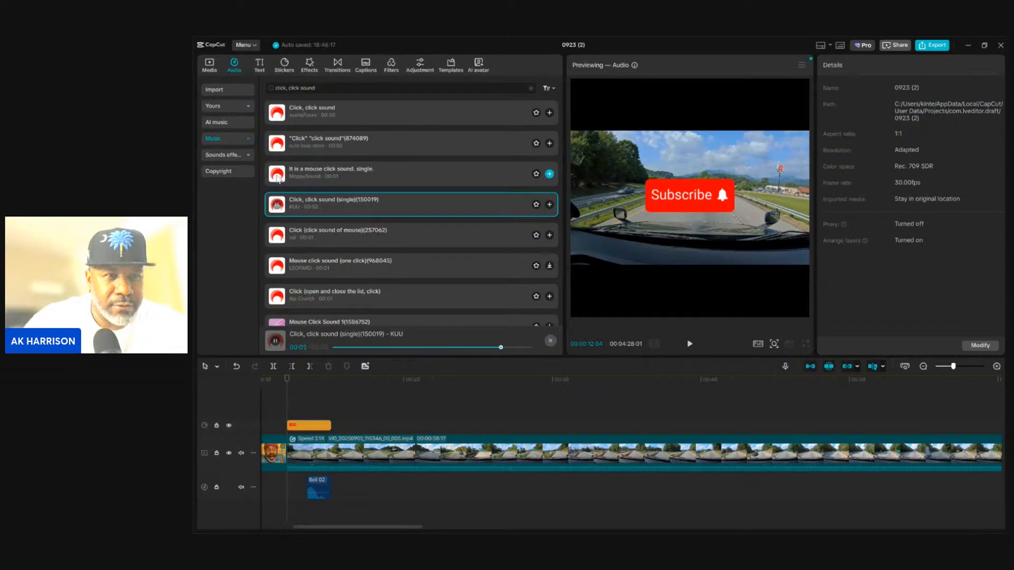
click(278, 176)
click(279, 144)
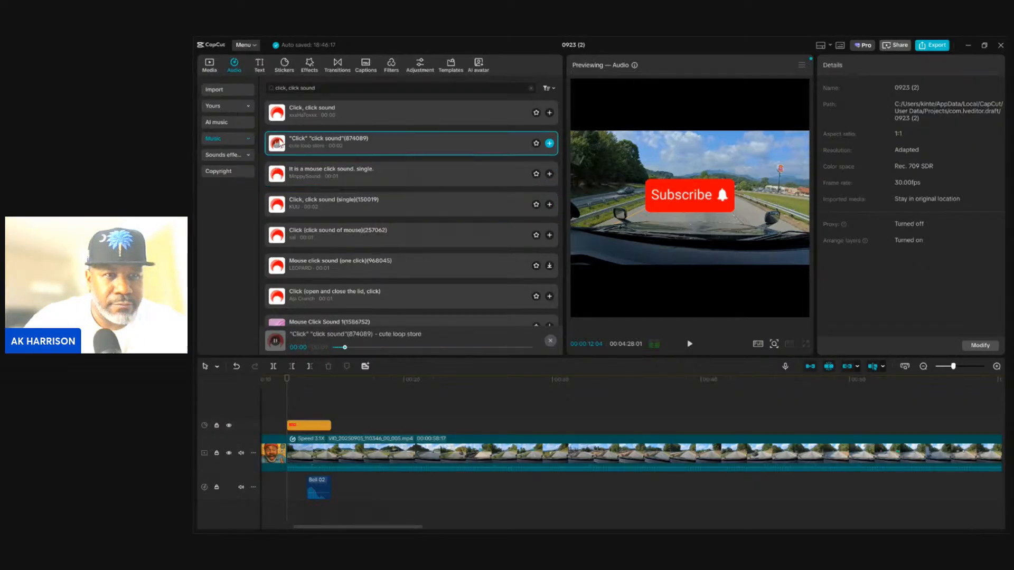
click(549, 143)
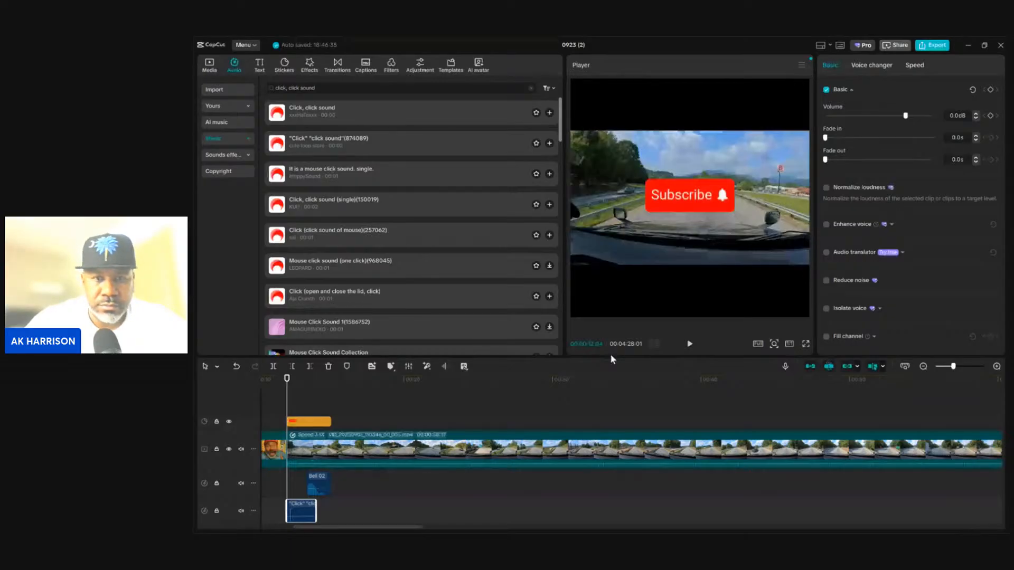
Shift the second Bell 02 to the end of its Subscribe sticker and add the same click sound at the sticker's start, about 1:10
scroll(691, 423, down, 4)
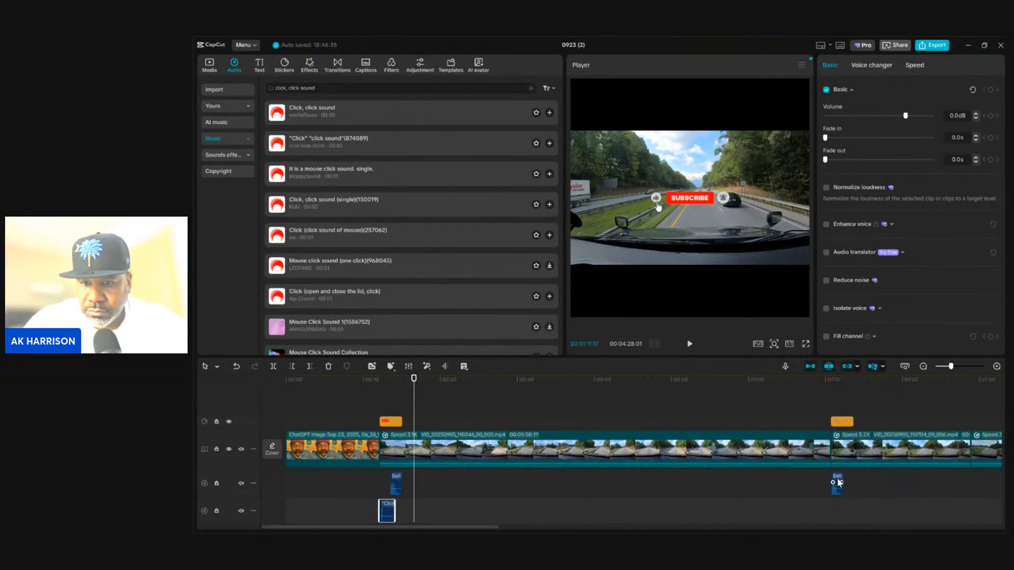
drag(839, 482, 850, 482)
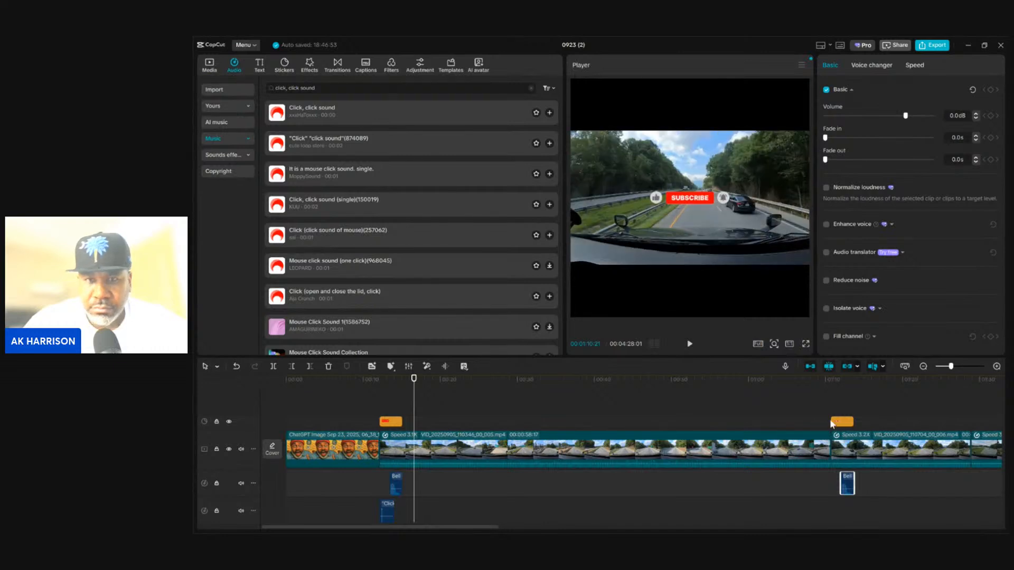
click(831, 405)
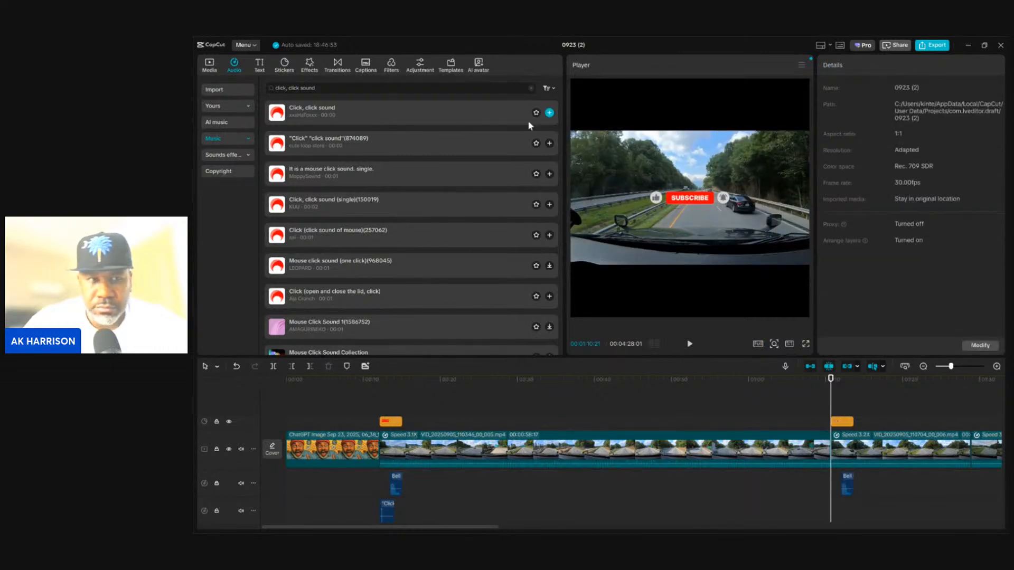
click(549, 143)
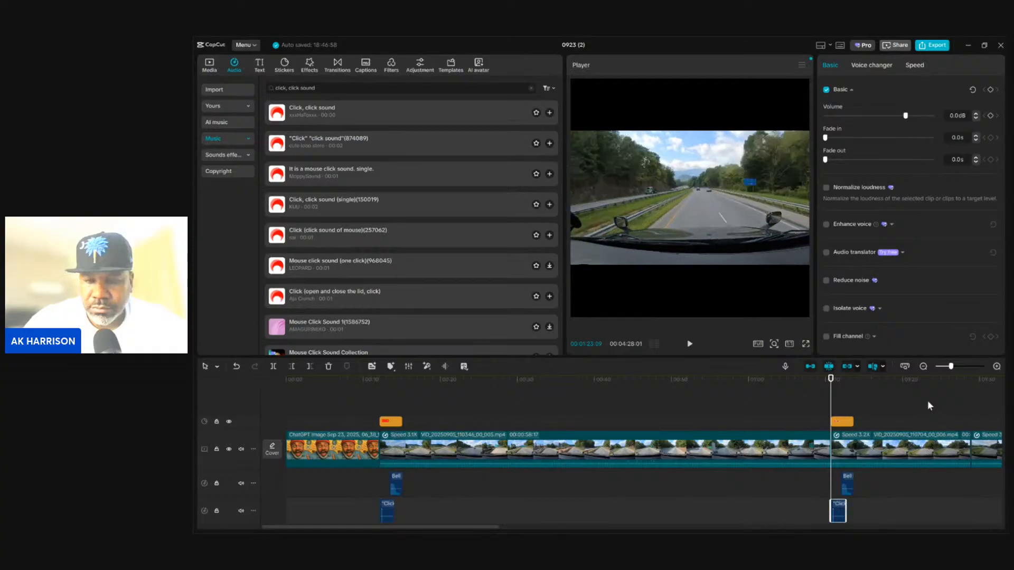
Add the same click sound at the 2:24 SUBSCRIBE sticker and move its Bell 02 onto the track below, ending about with the sticker
scroll(927, 406, down, 4)
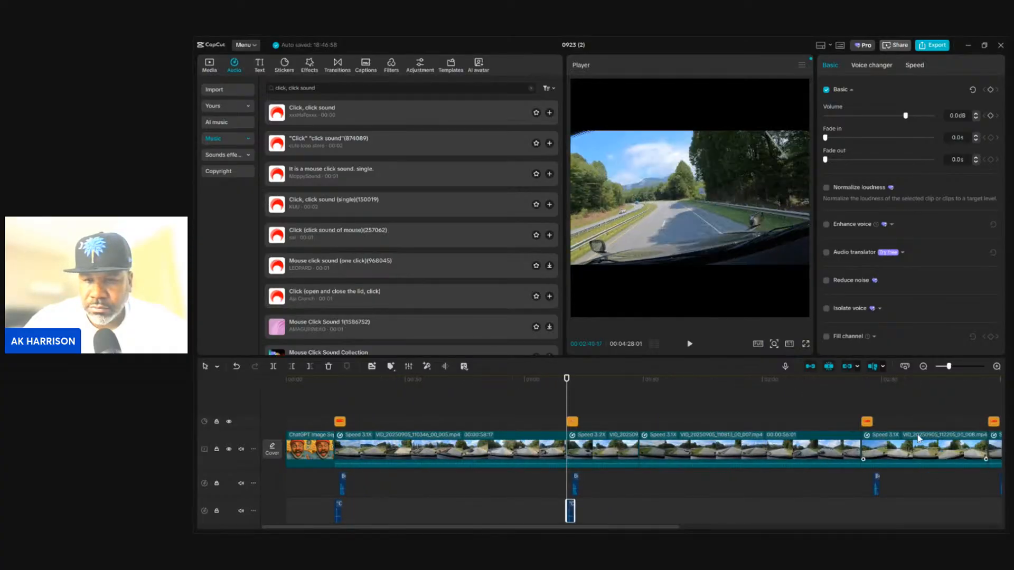
click(859, 404)
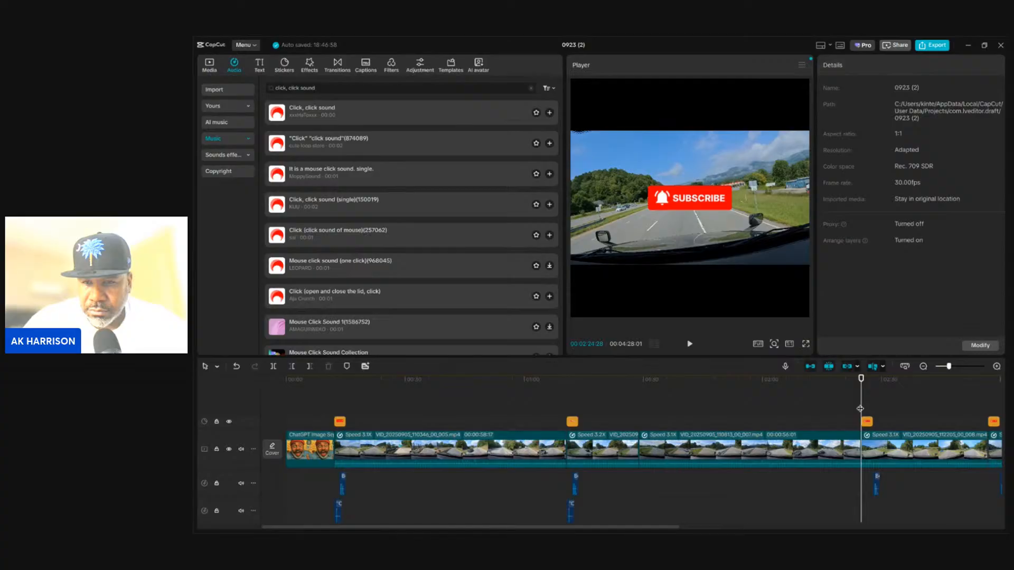
click(549, 143)
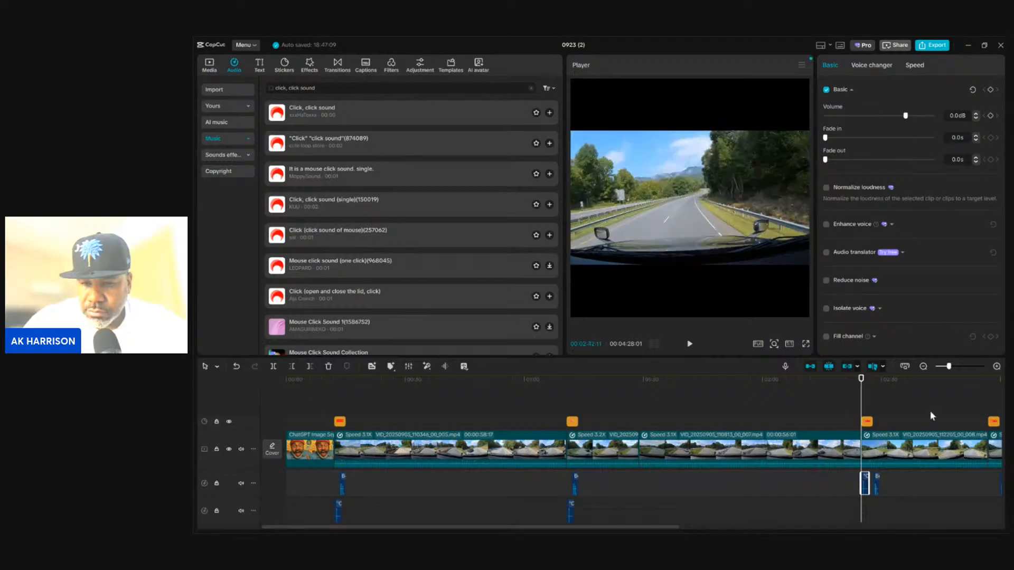
click(997, 366)
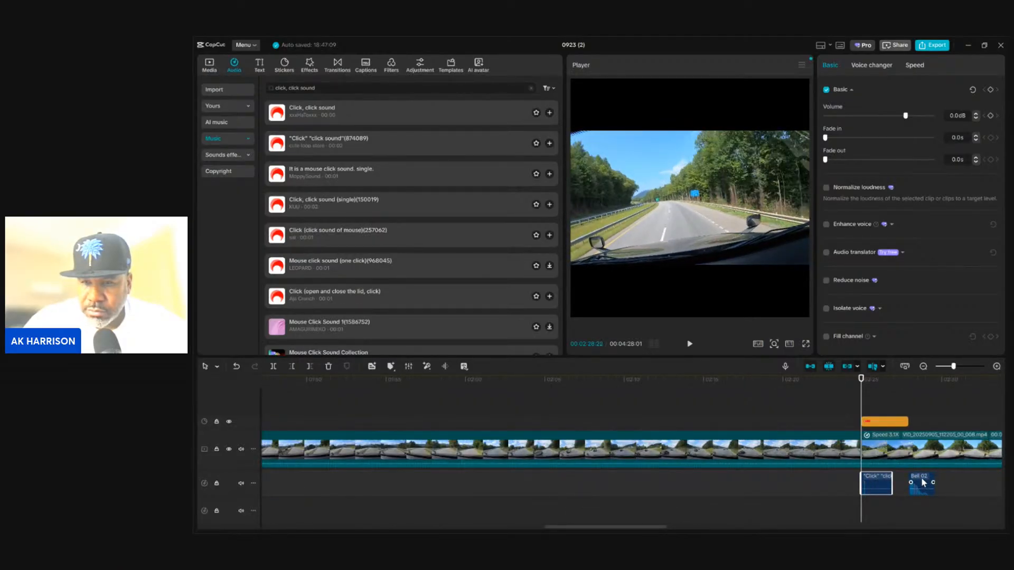
drag(924, 486, 895, 501)
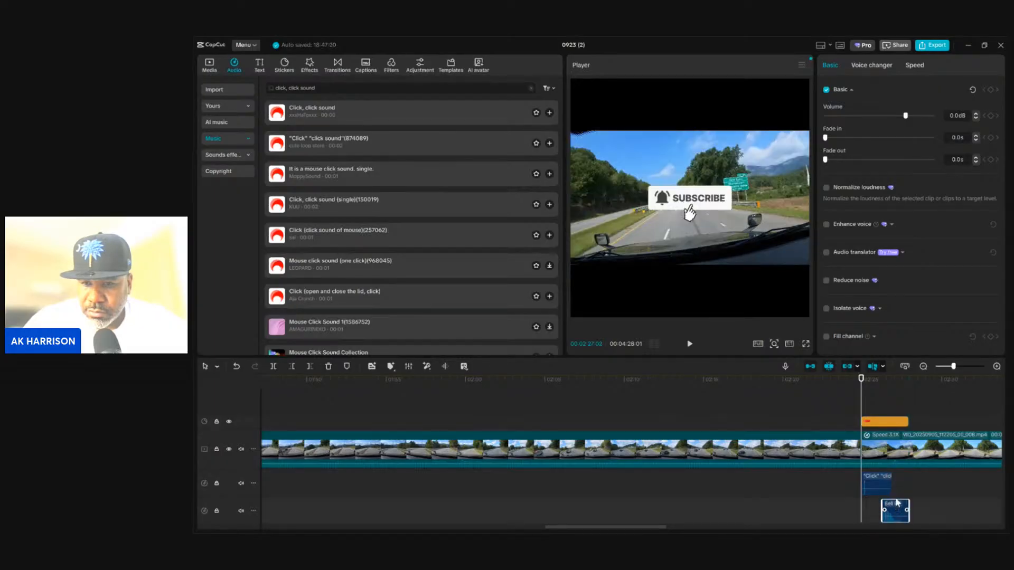
click(923, 366)
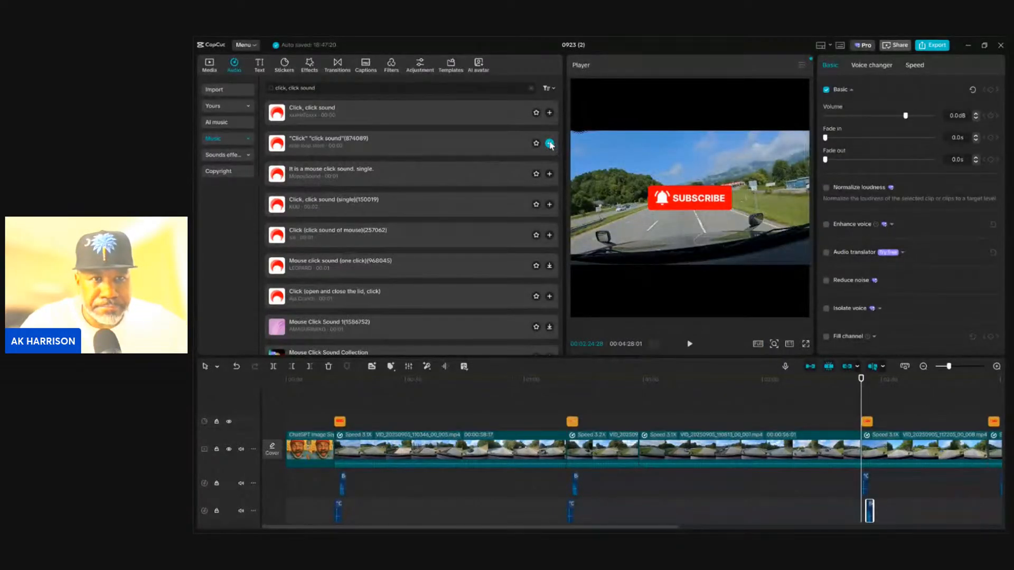
Try adding the same click sound at the SUBSCRIBE sticker about 2:56 on the timeline, and undo it
click(988, 393)
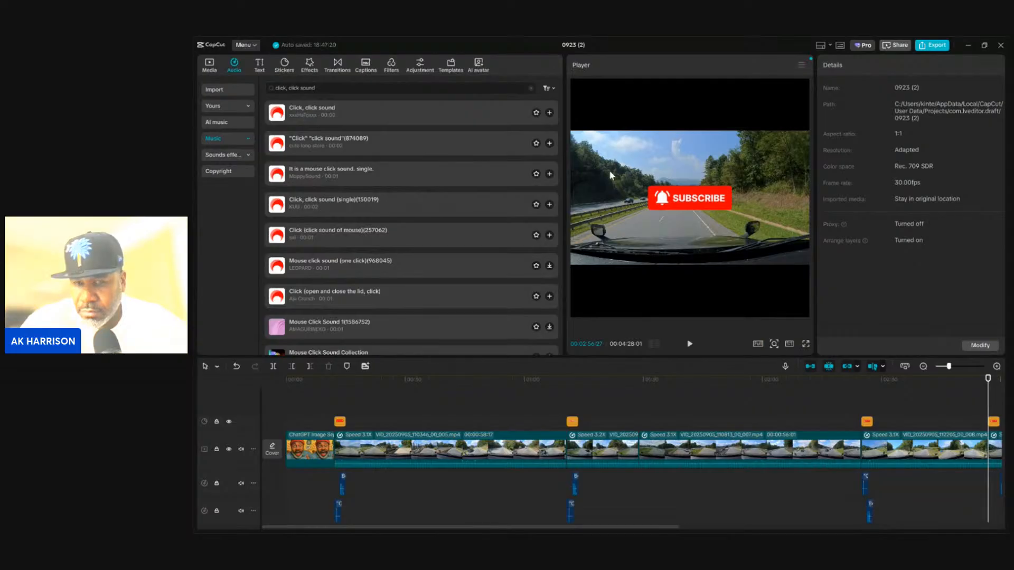
click(549, 144)
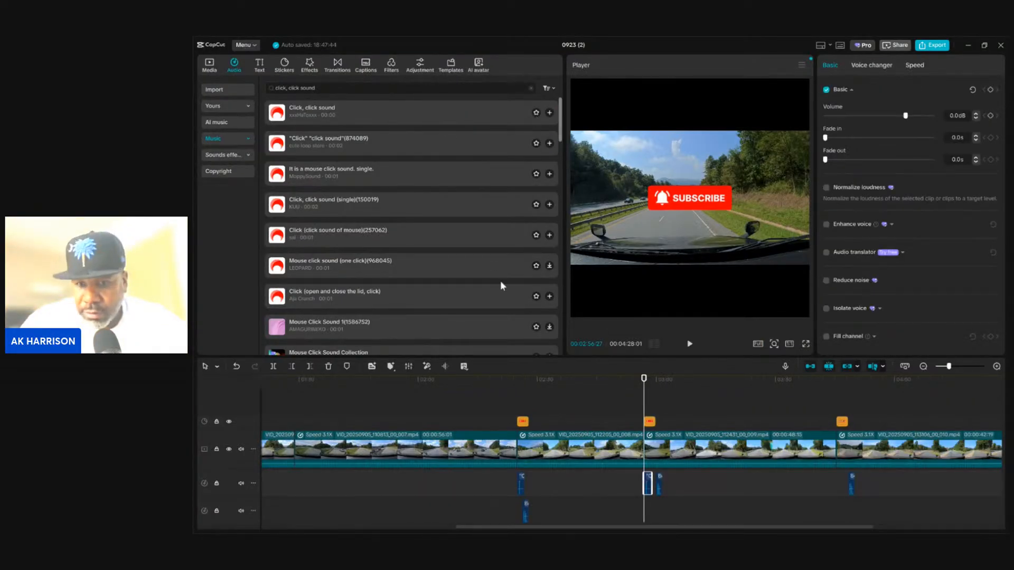
click(238, 366)
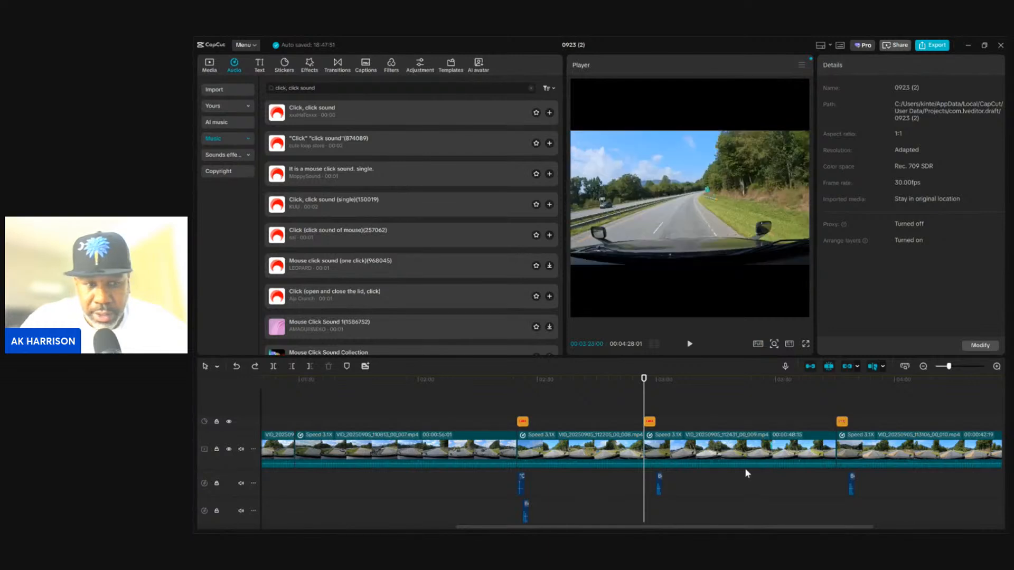
Add the "Click" "click sound"(874089) at the last SUBSCRIBE sticker, about 3:45, and move its Bell 02 onto the track below, ending with the sticker
click(836, 396)
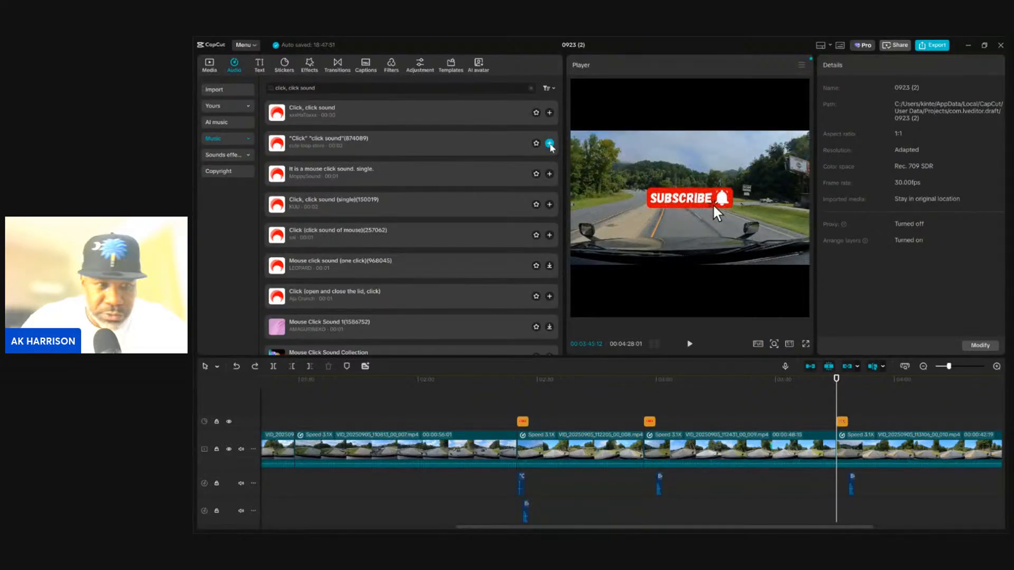
click(549, 144)
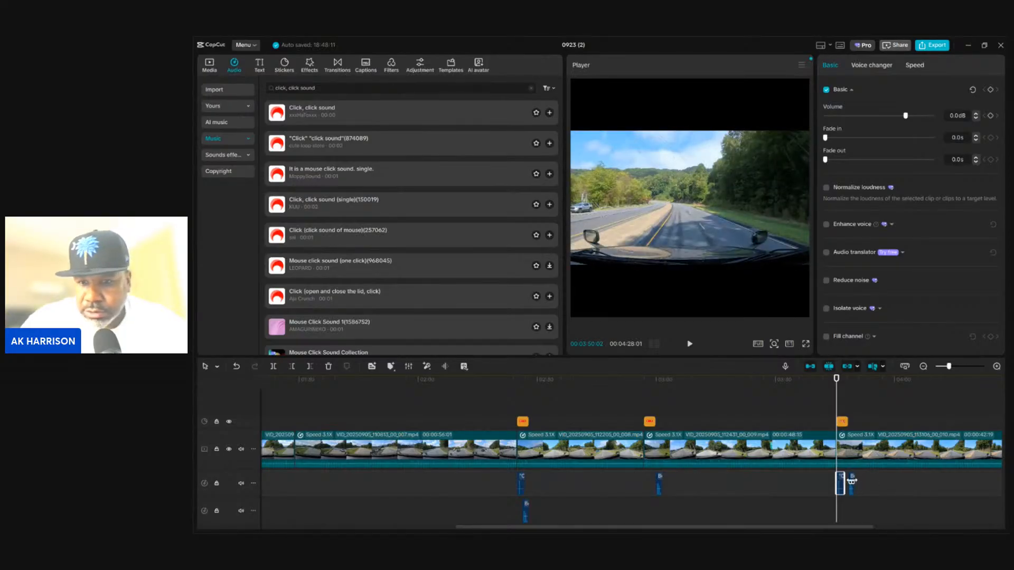
click(997, 366)
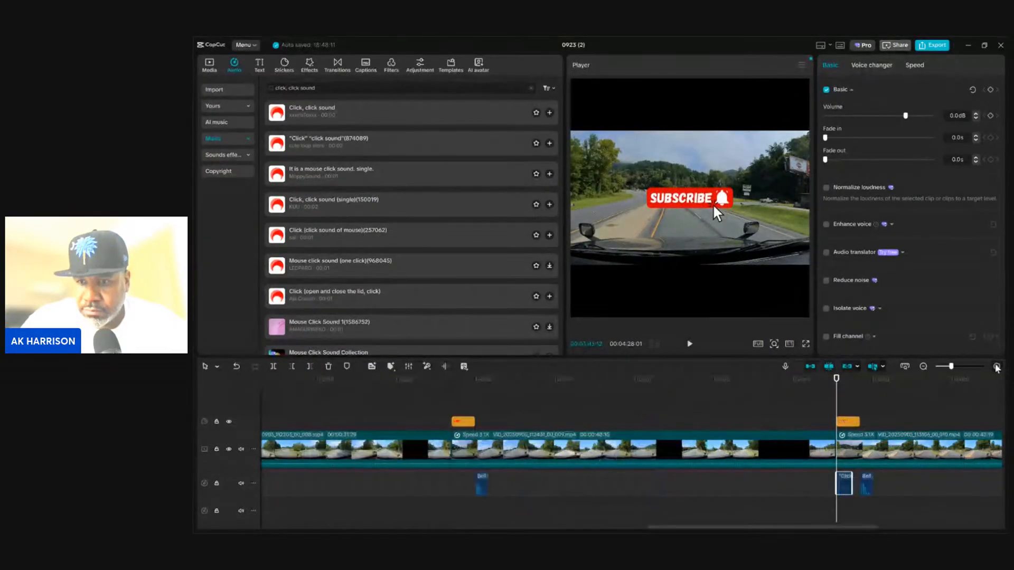
click(996, 366)
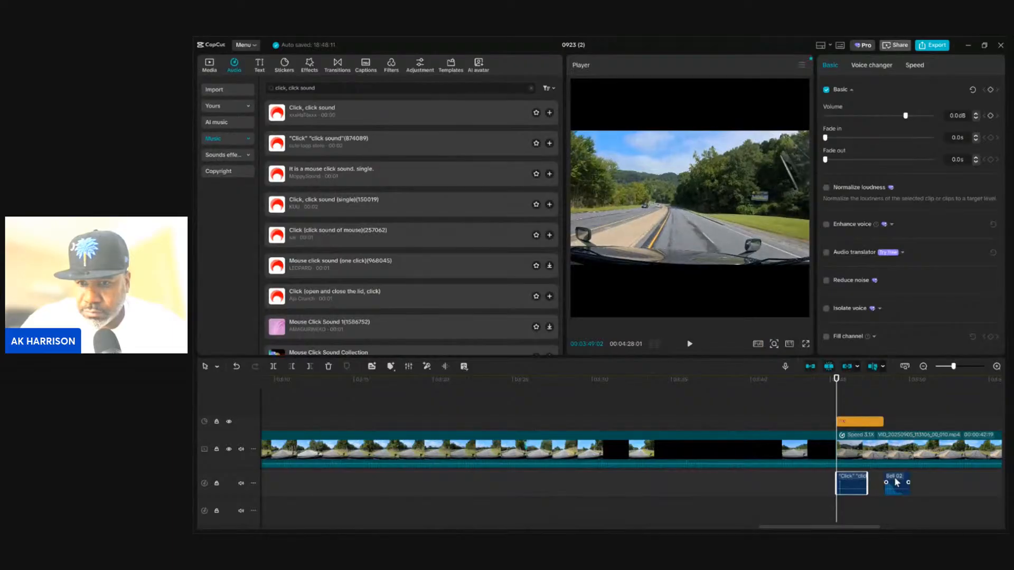
drag(896, 482, 874, 517)
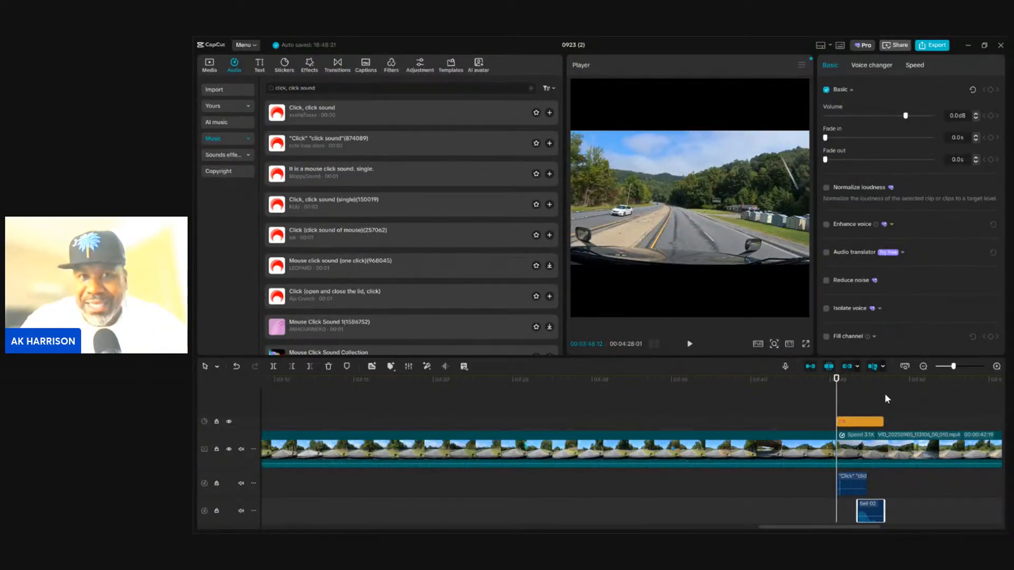
click(923, 366)
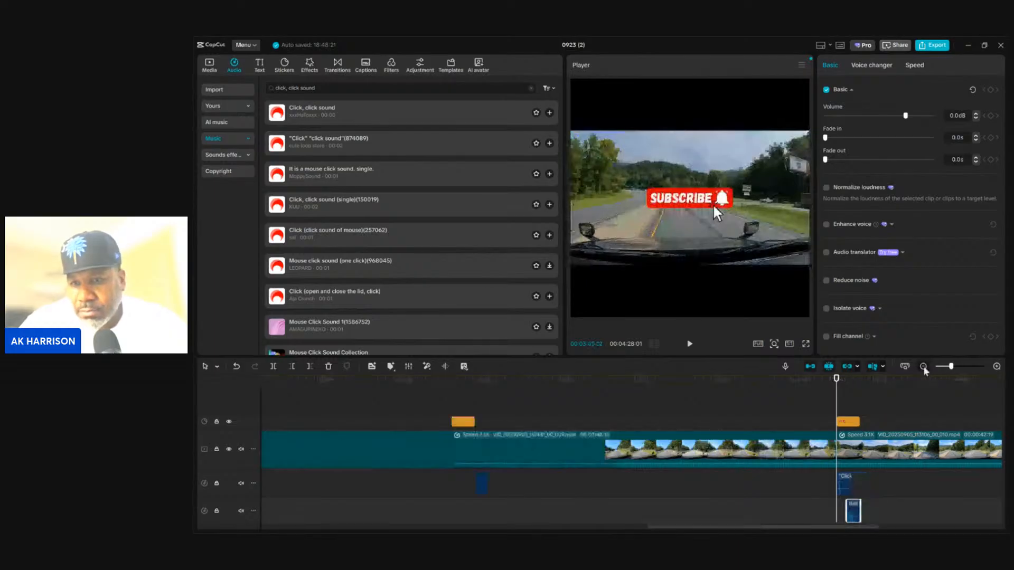
click(923, 366)
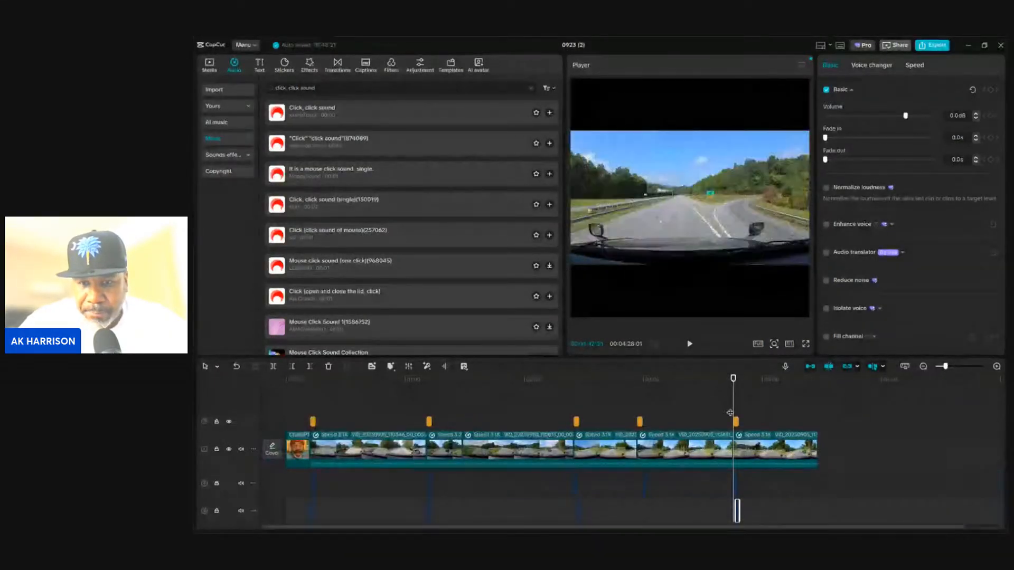
Play the section around the last SUBSCRIBE sticker to check its sounds, and return the playhead to the first Subscribe sticker, about 12 seconds in
drag(733, 412, 729, 412)
click(689, 344)
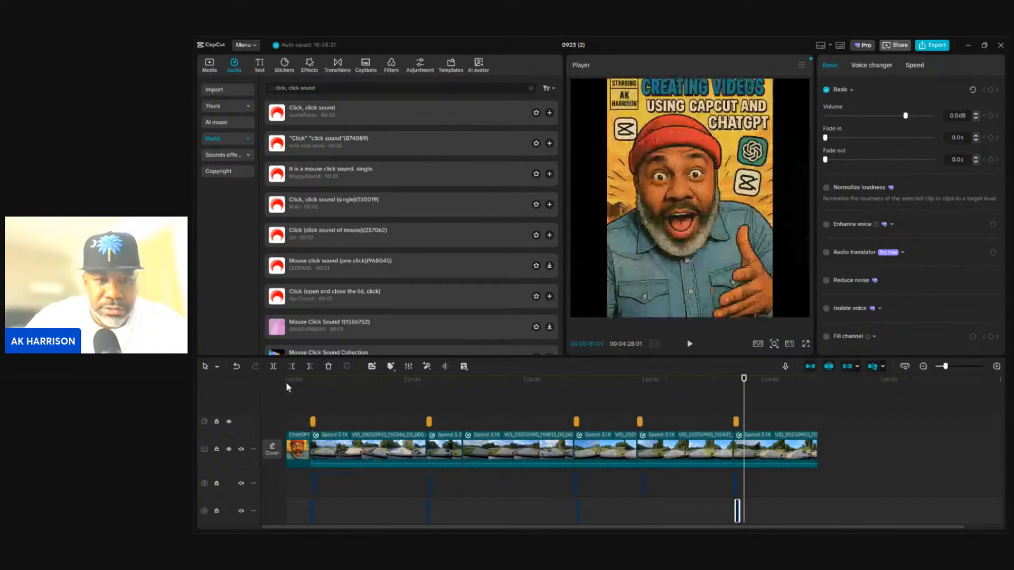
click(311, 382)
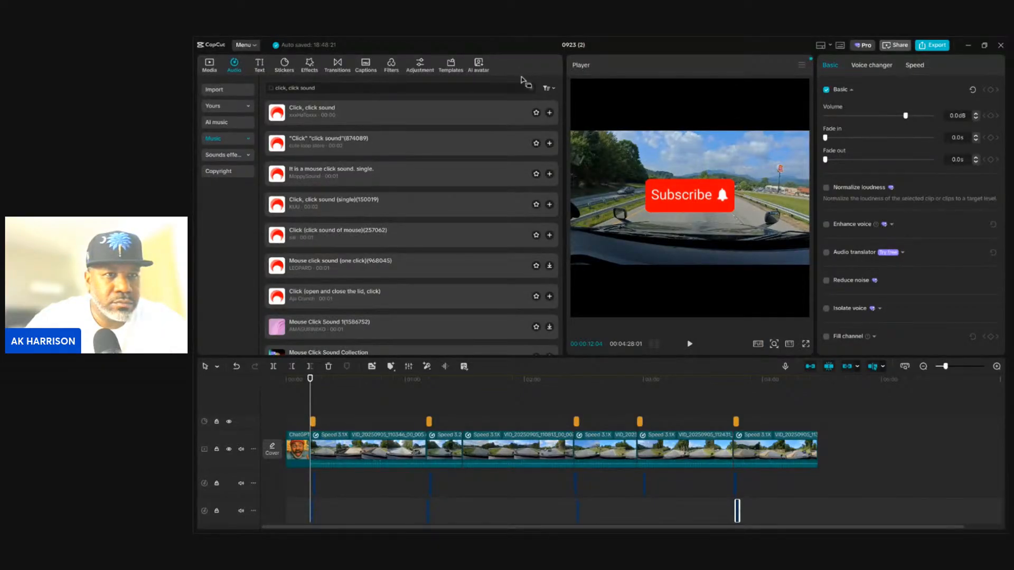
Clear the click sound search and audition "Happy Fun" and "Background Inspiration Music" from the Vlog music category
click(535, 89)
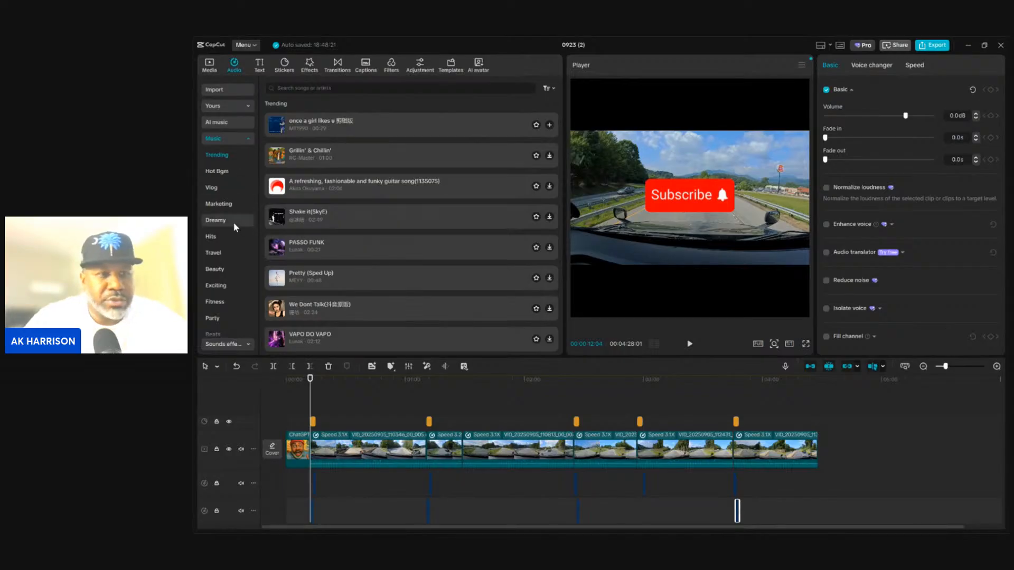
click(216, 188)
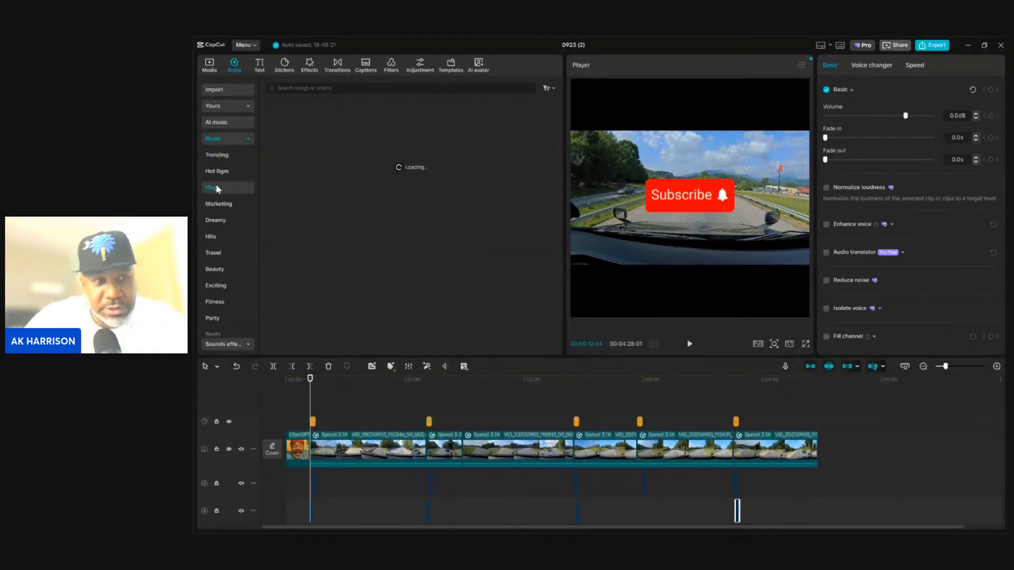
click(290, 124)
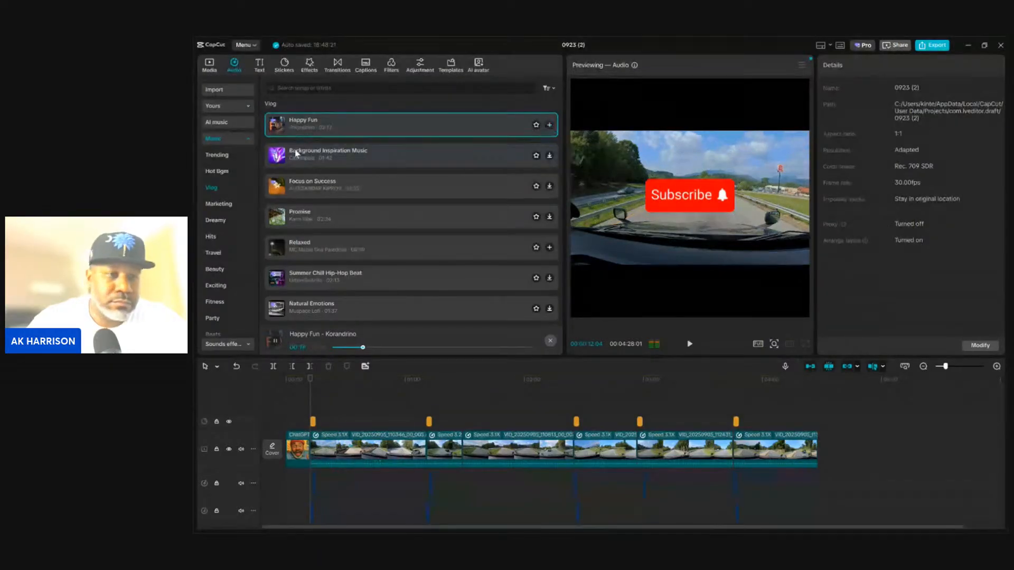
click(289, 126)
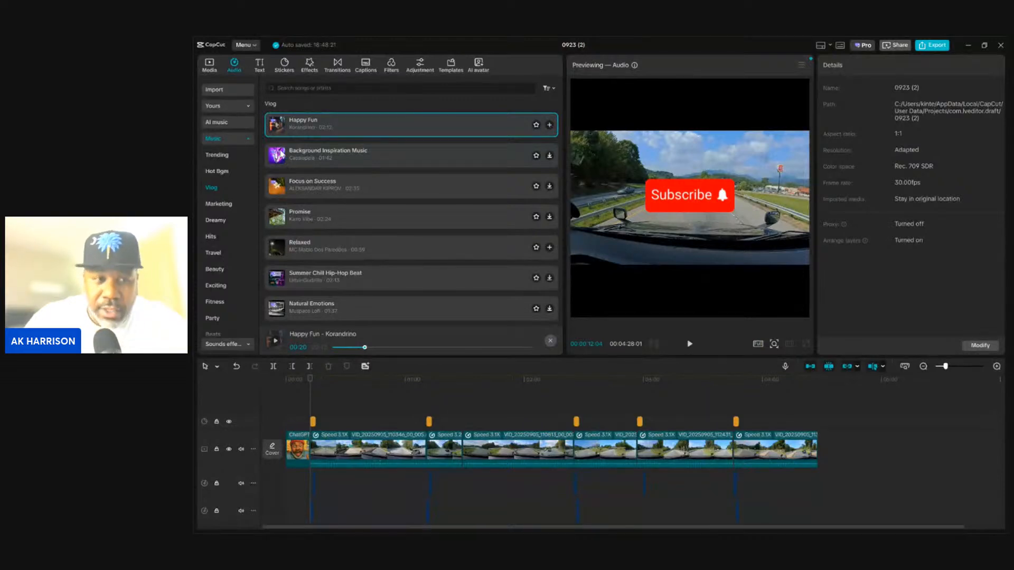
click(282, 154)
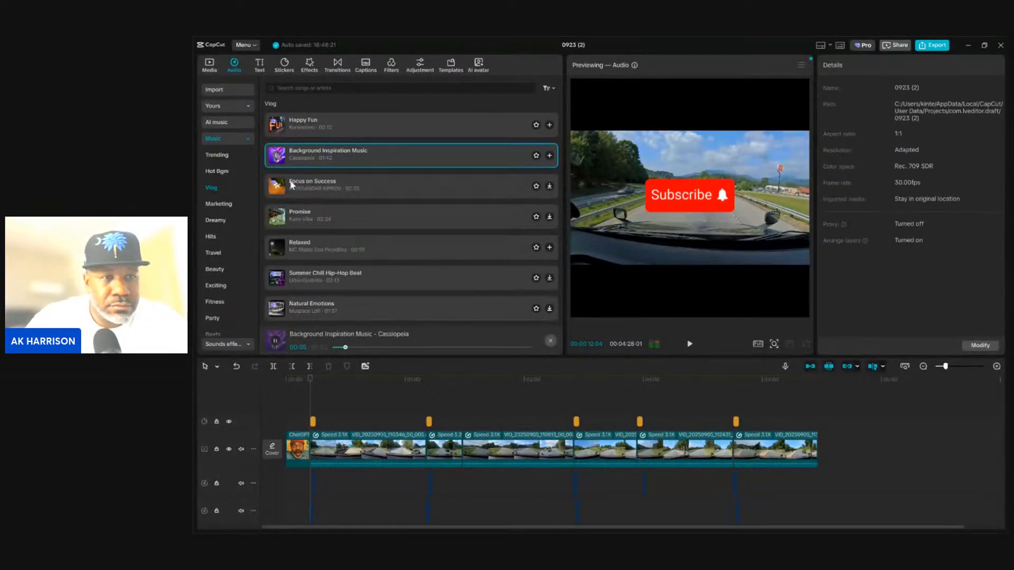
Preview the Summer Chill Hip-Hop Beat track and add it to the timeline where the first driving clip begins
click(281, 283)
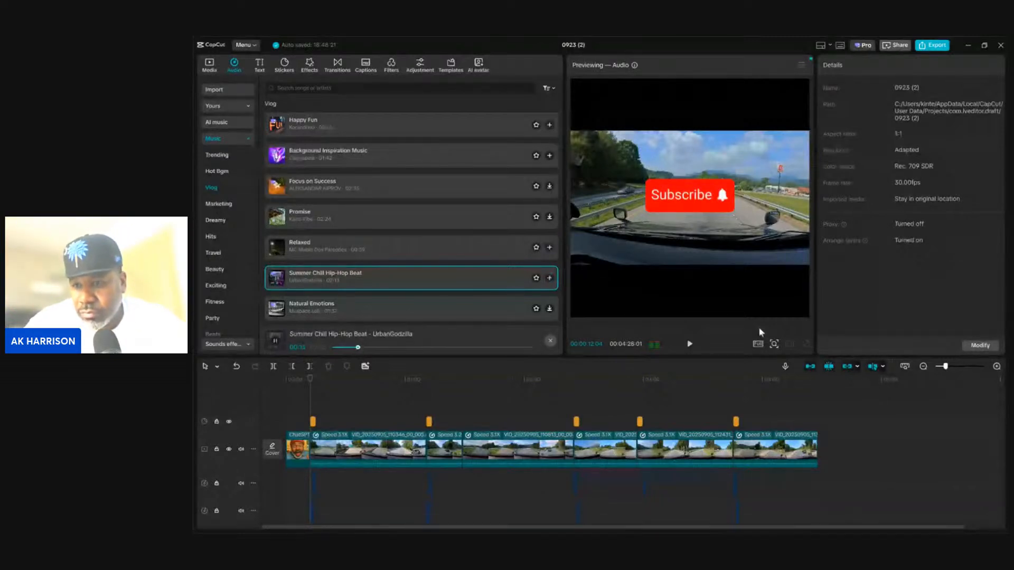
drag(999, 472, 1002, 502)
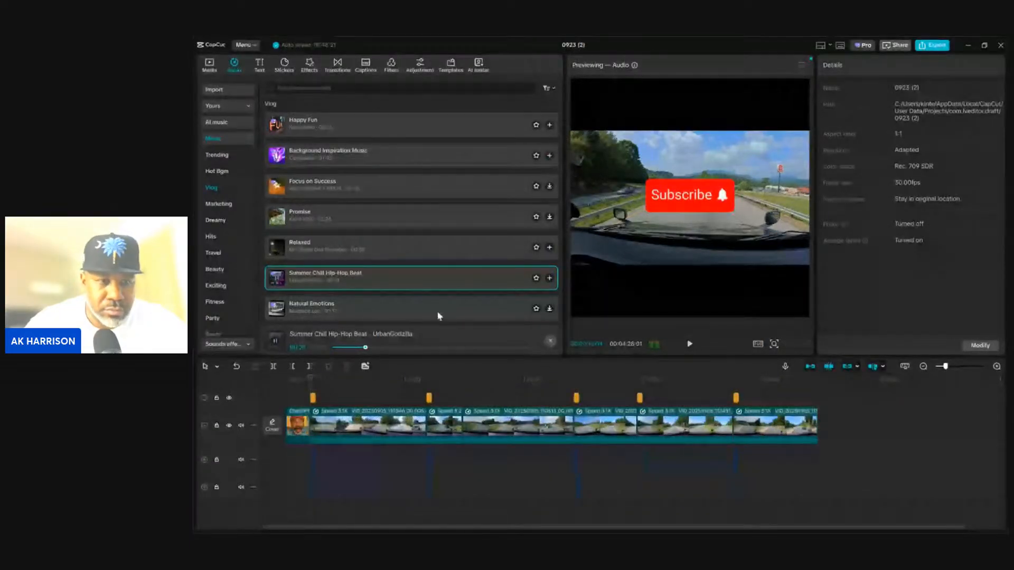
click(549, 278)
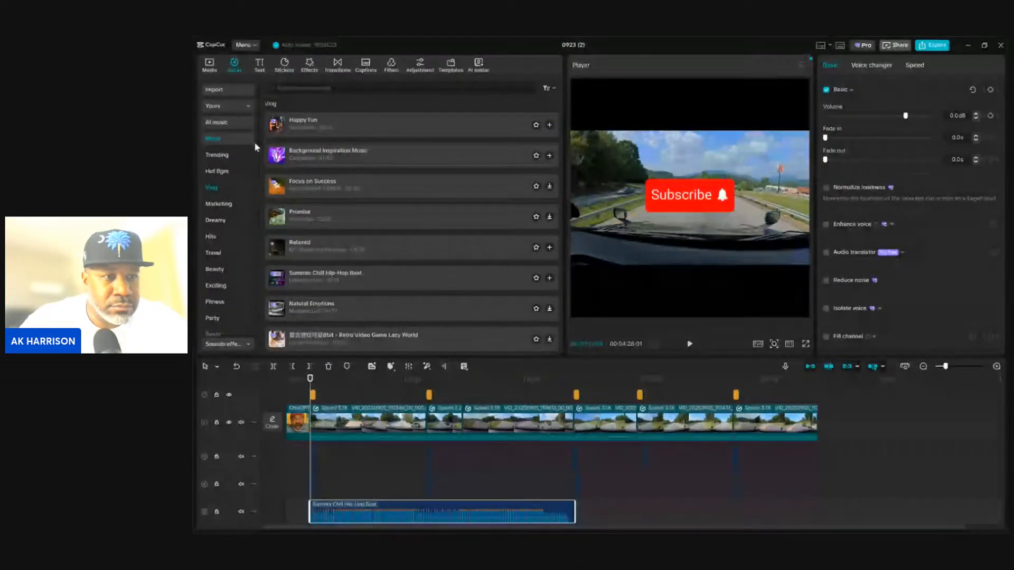
Search the music library for "hip hop background"
click(326, 87)
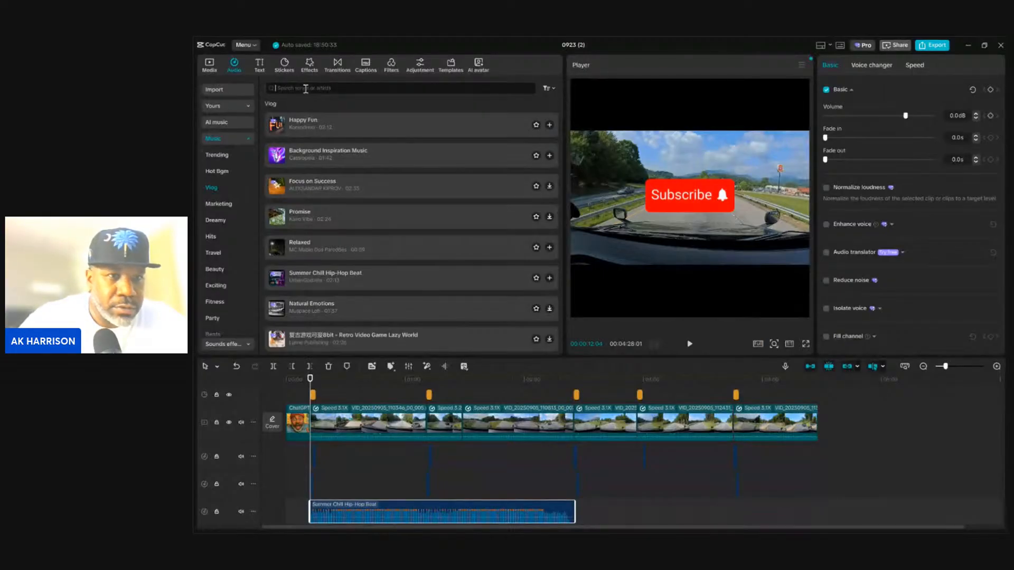
text(H)
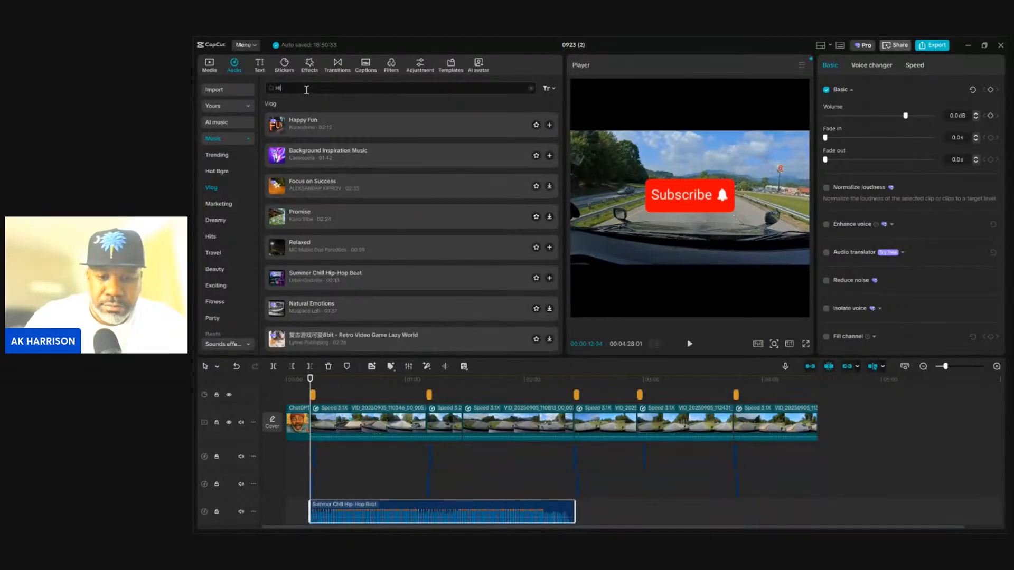
text(IPHOP)
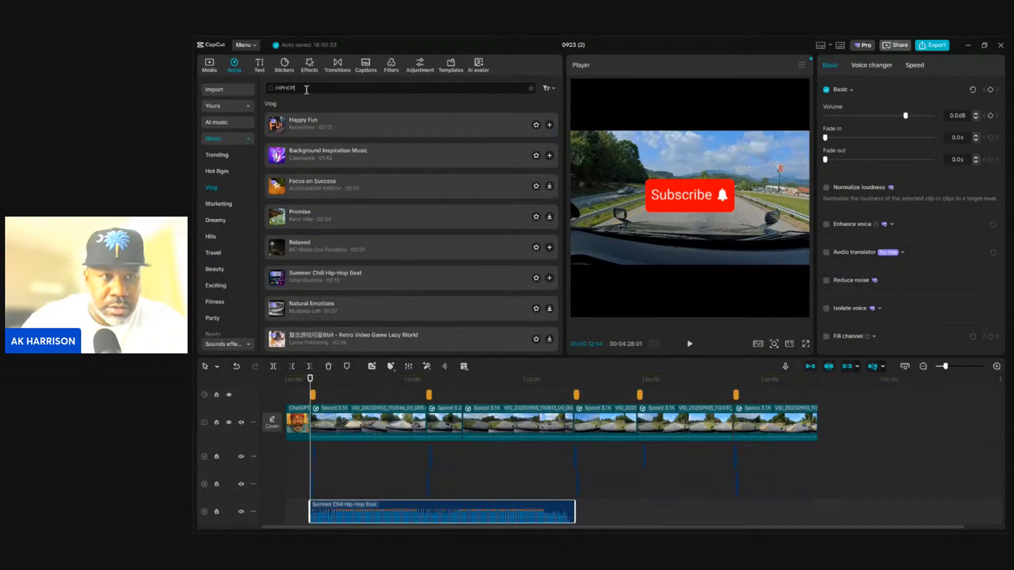
click(316, 110)
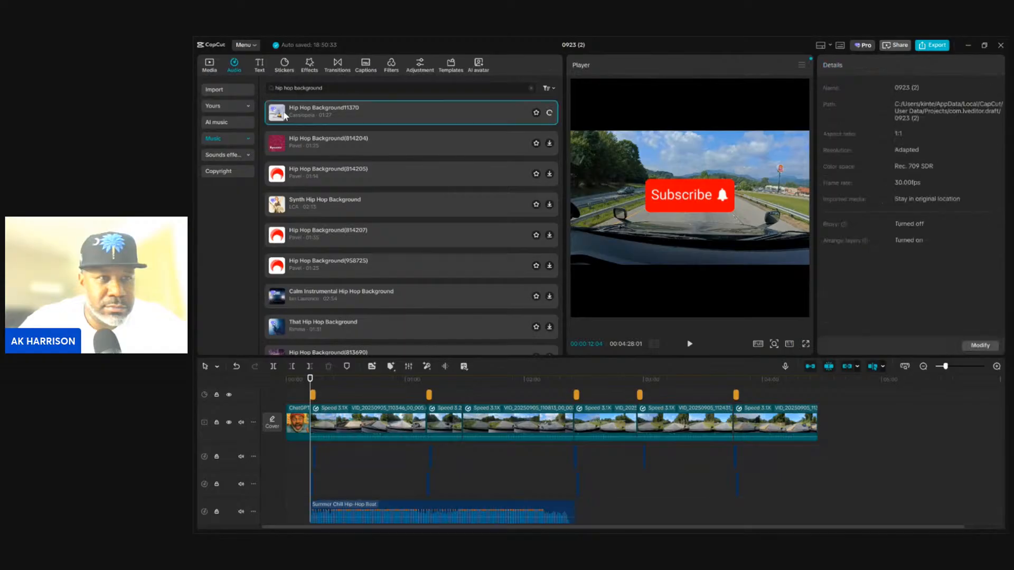
Preview the first five hip hop background tracks and replay Hip Hop Background11370 to compare them
click(285, 115)
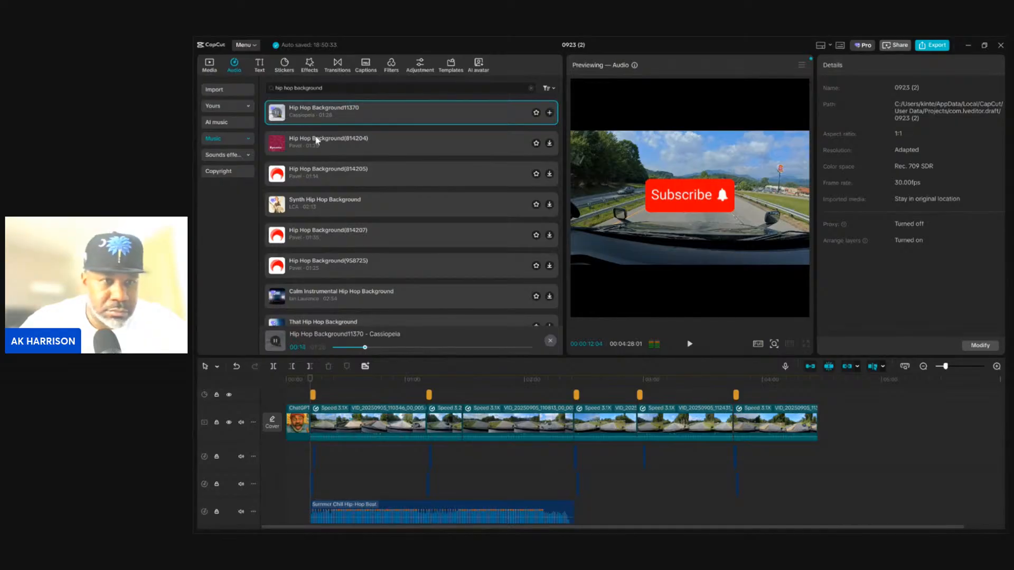
click(280, 150)
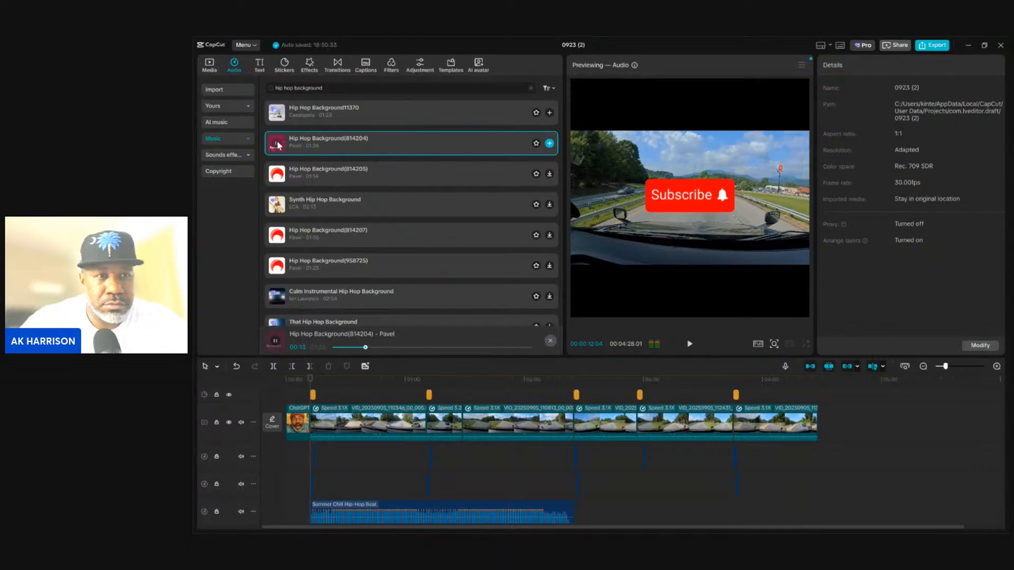
click(280, 178)
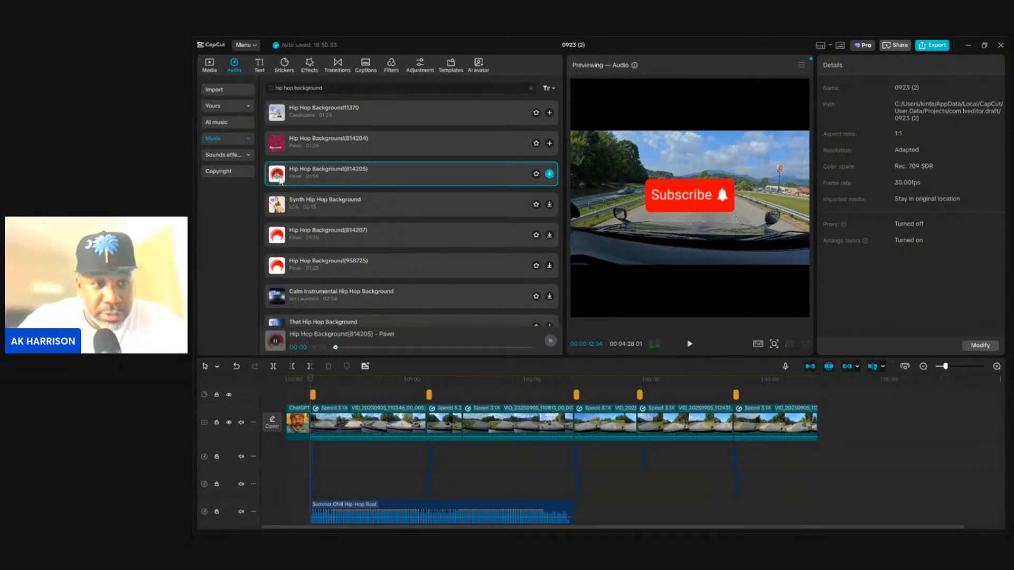
click(279, 180)
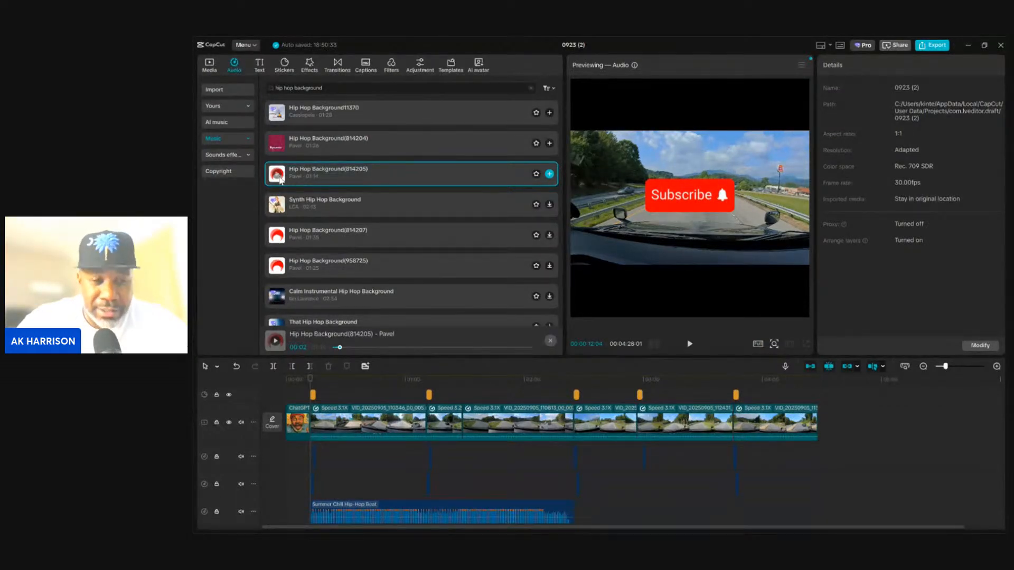
click(280, 206)
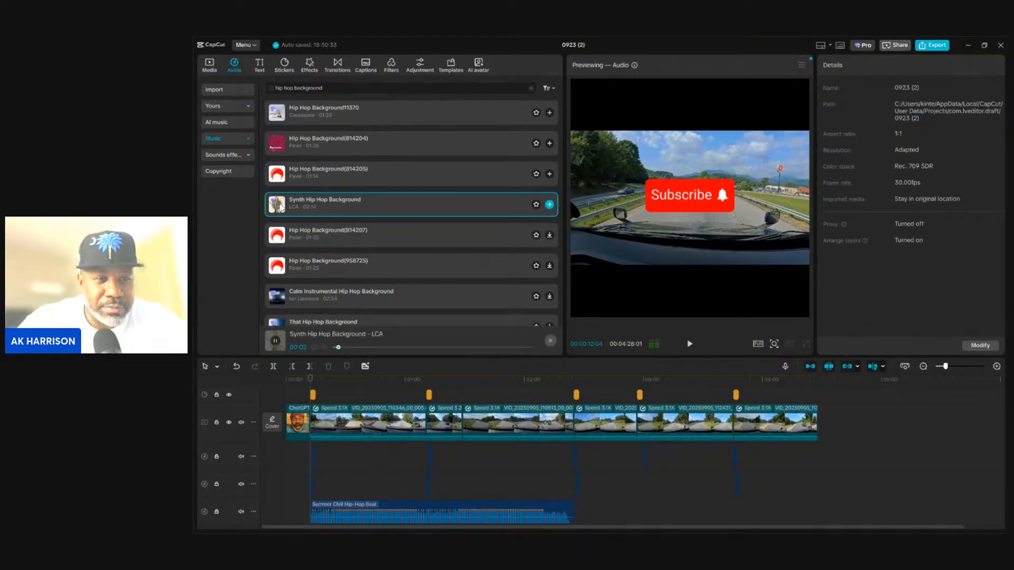
click(280, 241)
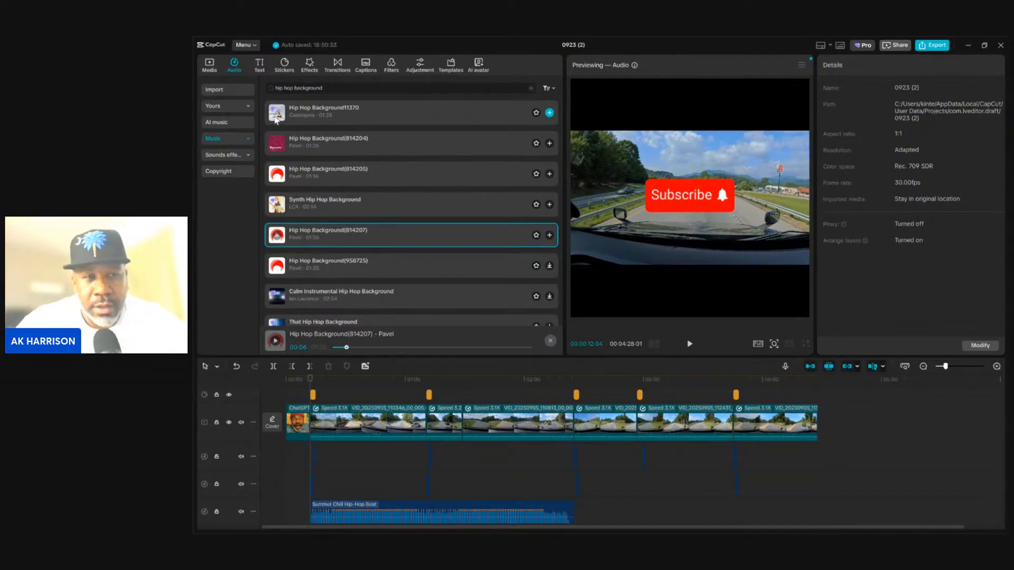
click(278, 116)
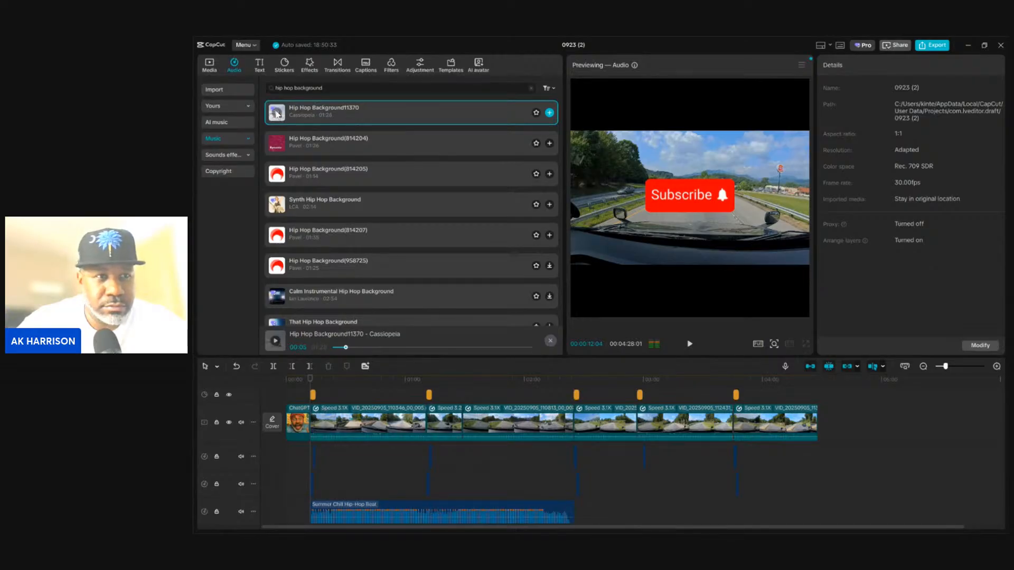
Add Hip Hop Background11370 to the timeline at the end of the Summer Chill Hip-Hop Beat clip
click(775, 496)
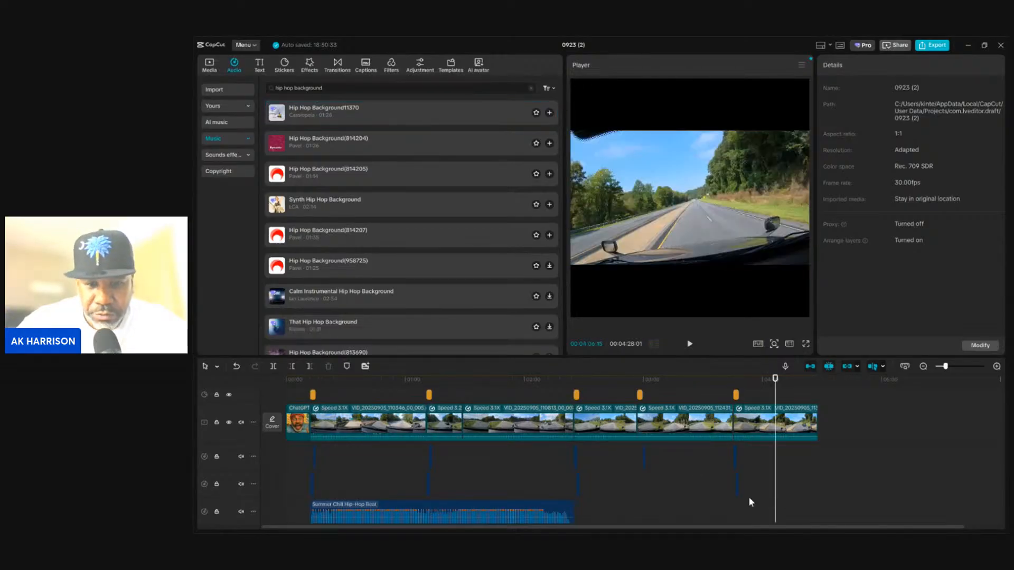
click(568, 451)
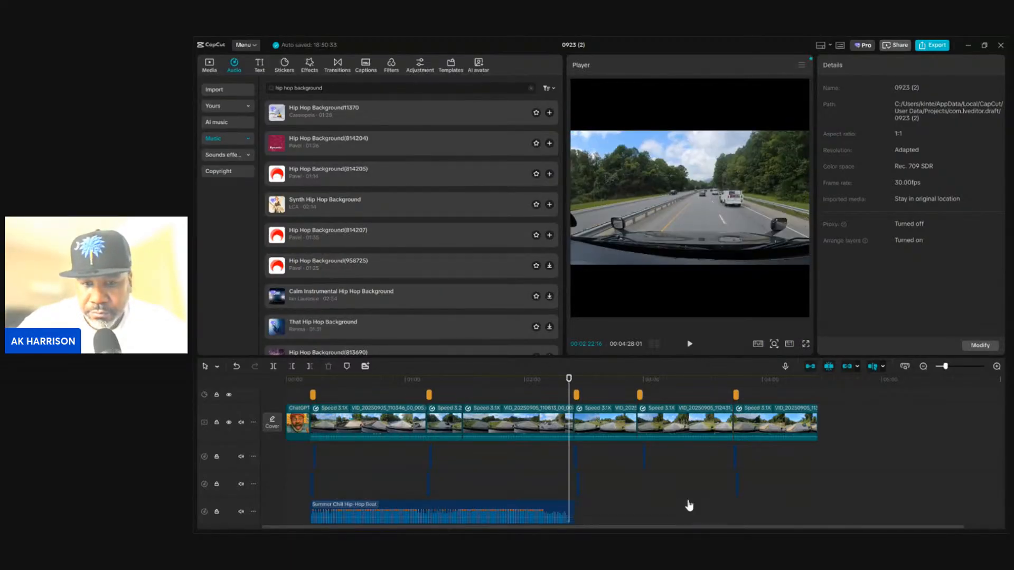
click(549, 112)
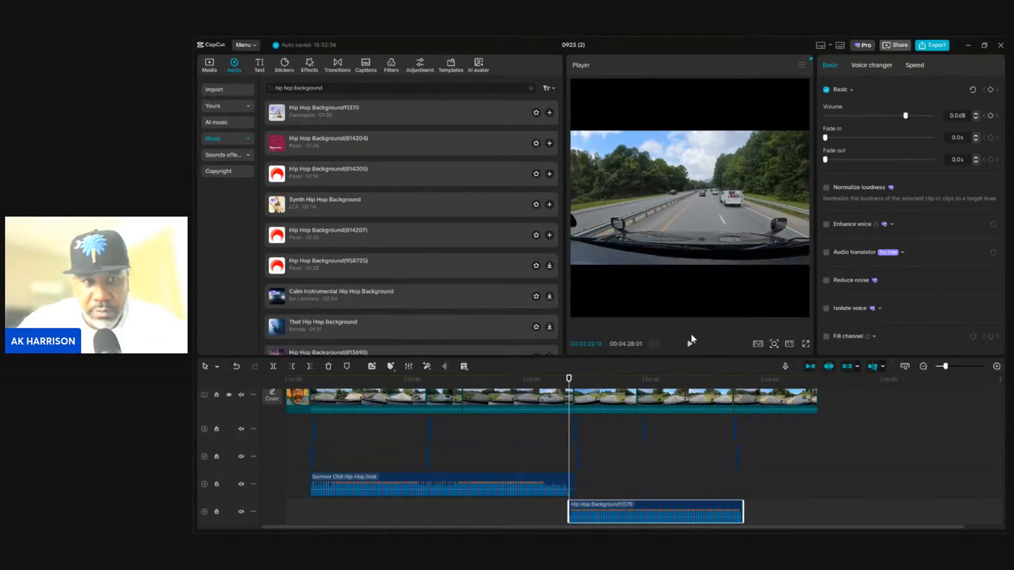
Add Hip Hop Background(814204) at the end of the Hip Hop Background11370 clip and lower its volume to about -4 dB
click(742, 405)
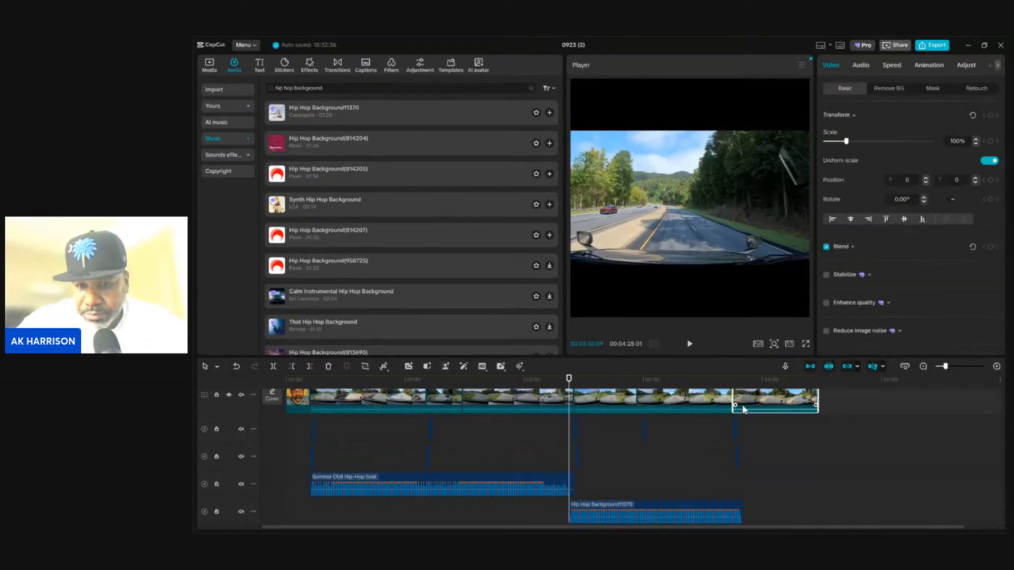
click(742, 451)
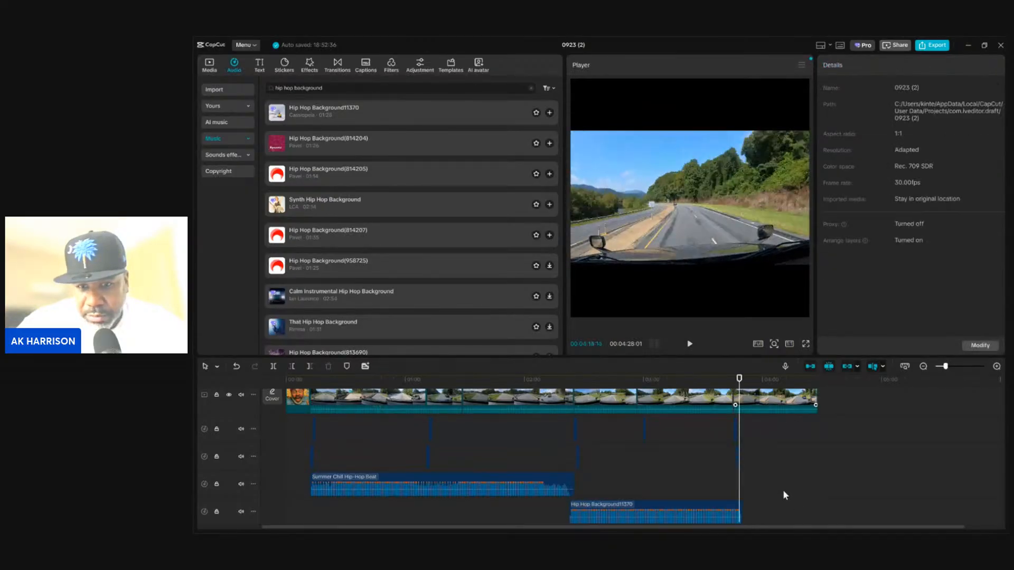
click(549, 144)
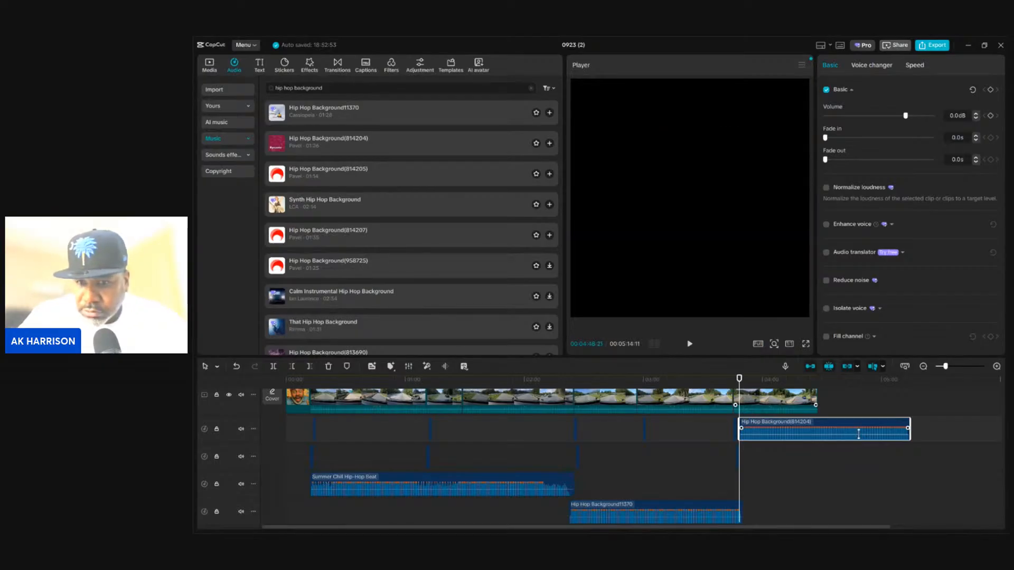
drag(858, 434, 858, 437)
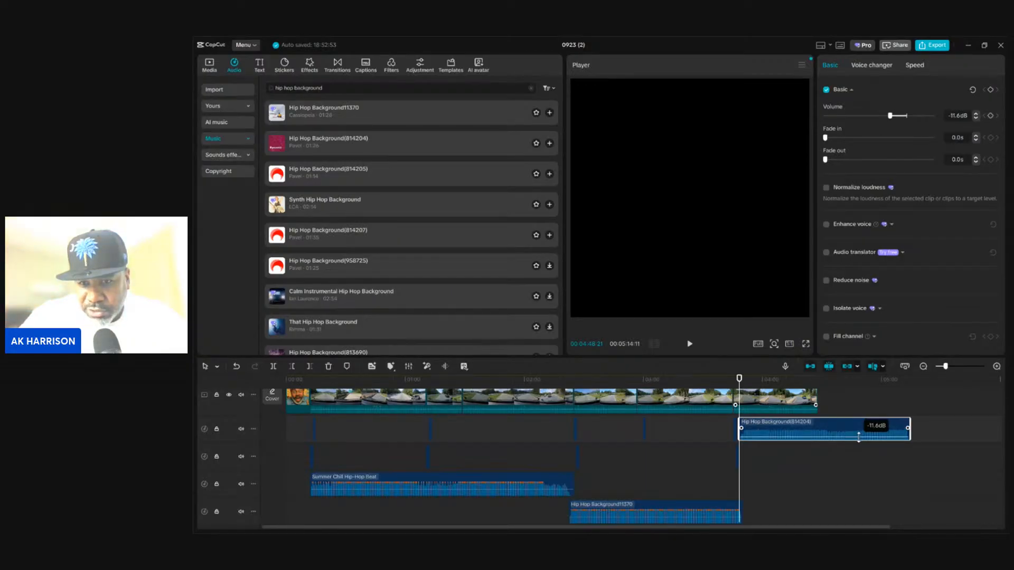
drag(859, 436, 858, 435)
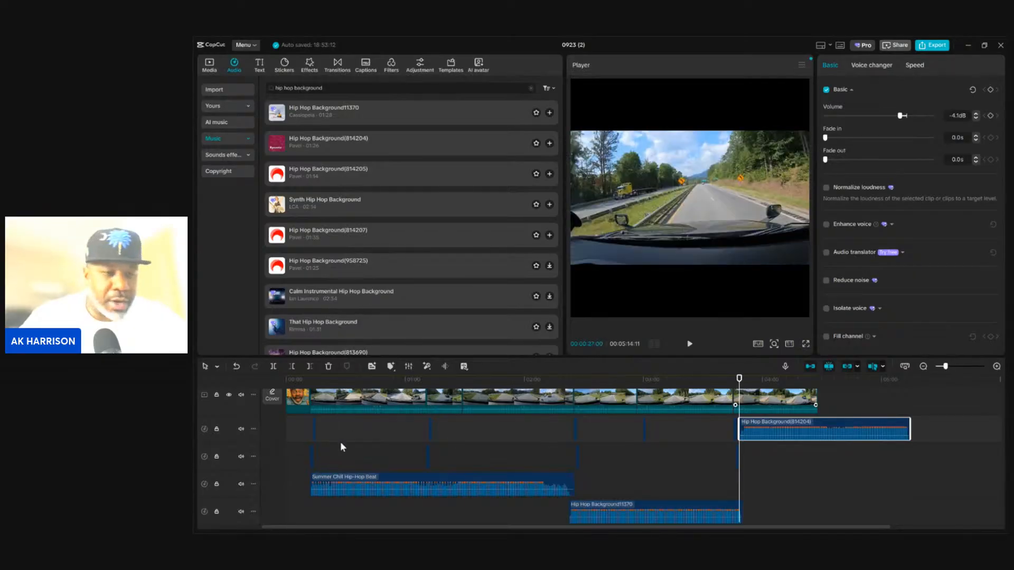
Play the video from the intro image and set the Summer Chill Hip-Hop Beat clip's volume to -7.2 dB, checking the level by playback
click(299, 467)
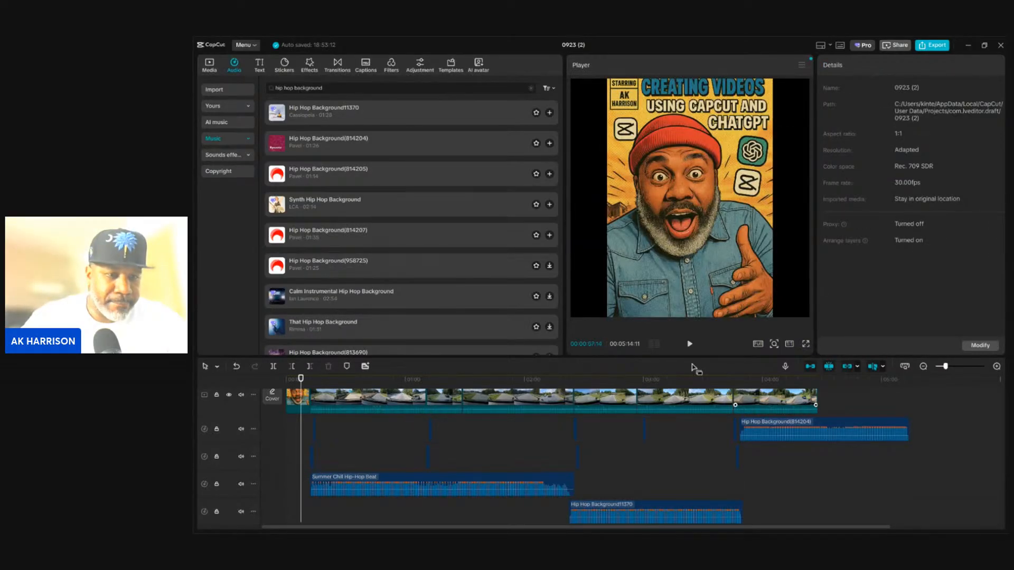
click(691, 344)
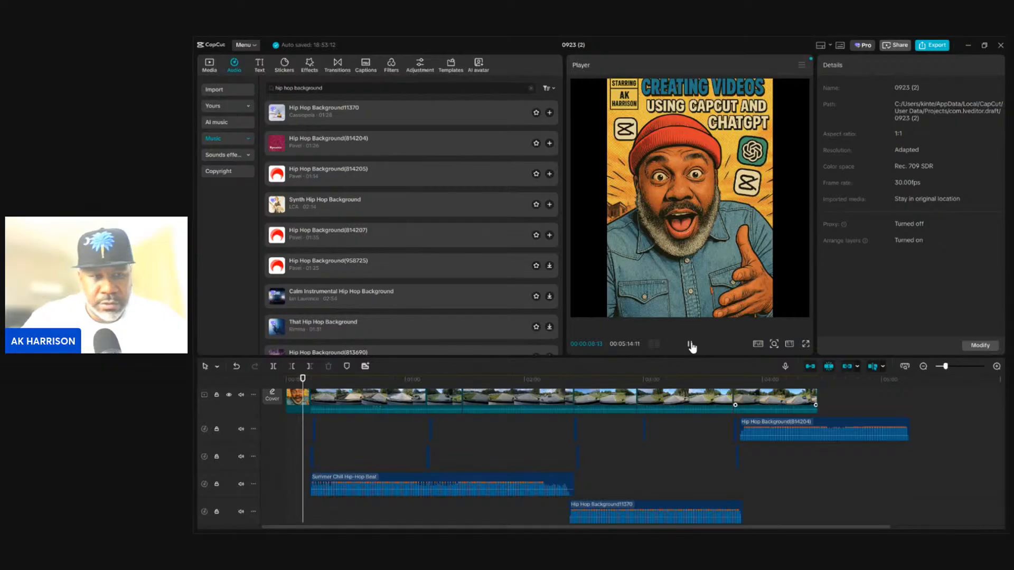
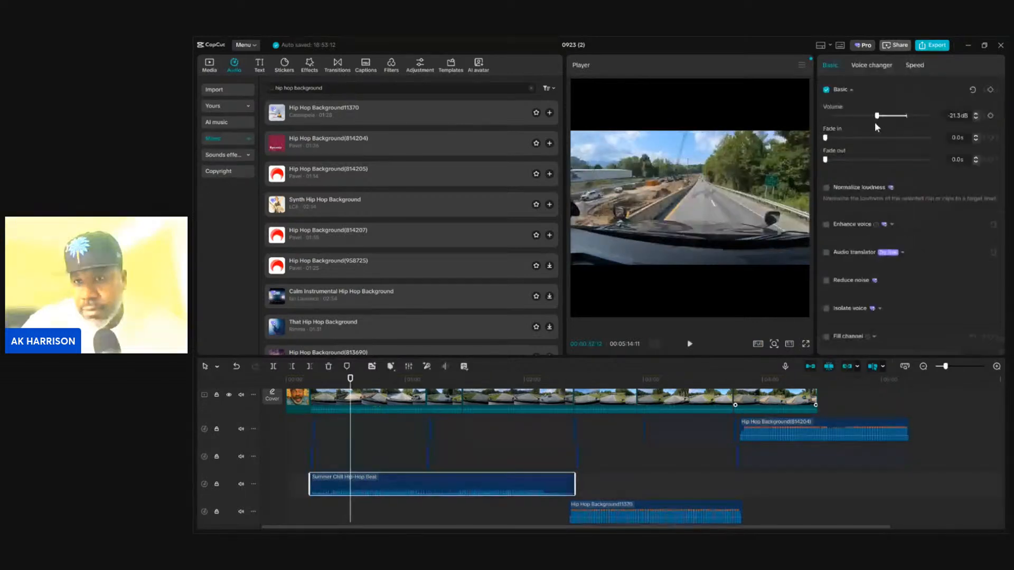
drag(876, 123, 876, 123)
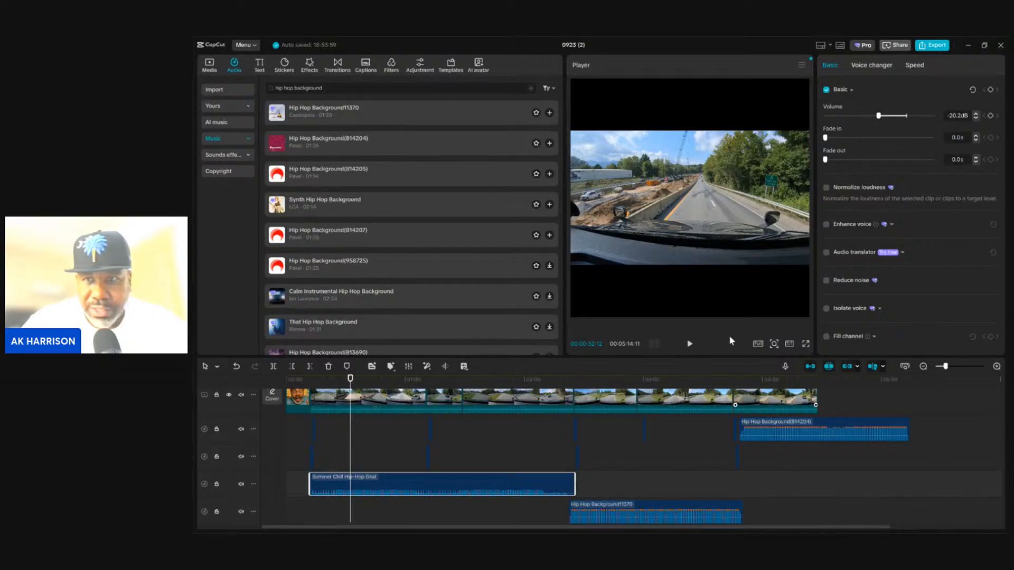
click(690, 346)
key(space)
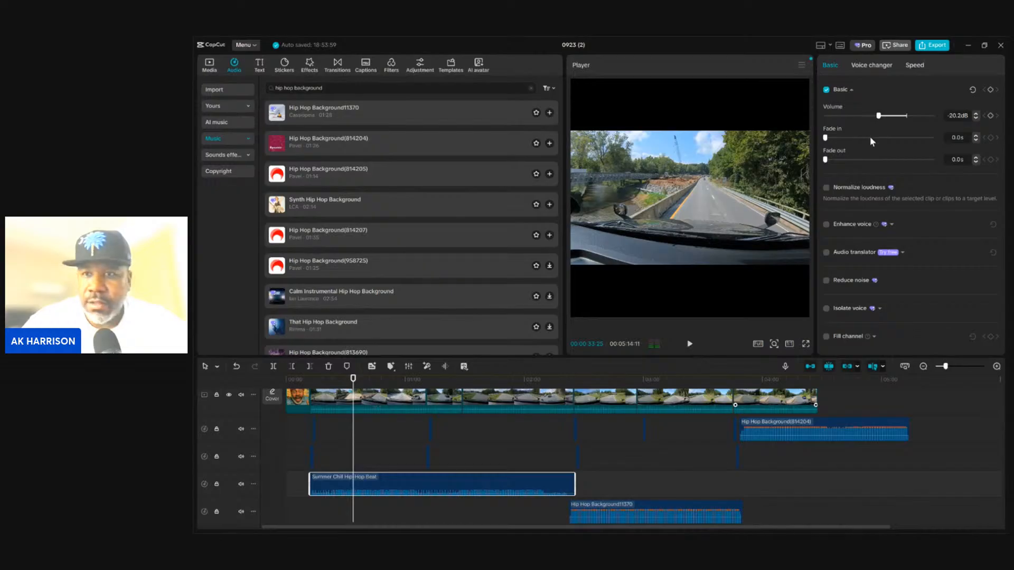
drag(881, 120, 887, 120)
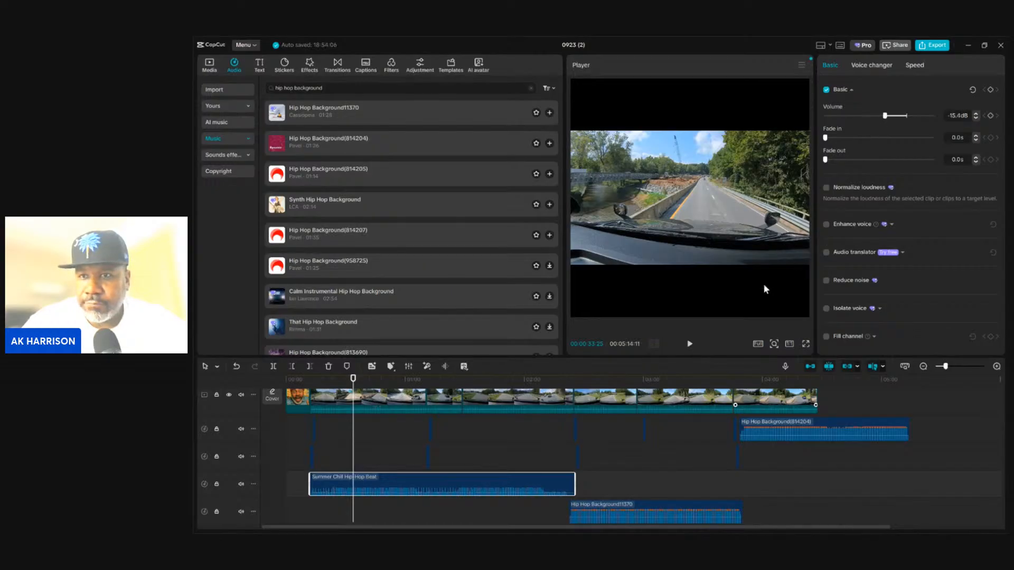
click(689, 344)
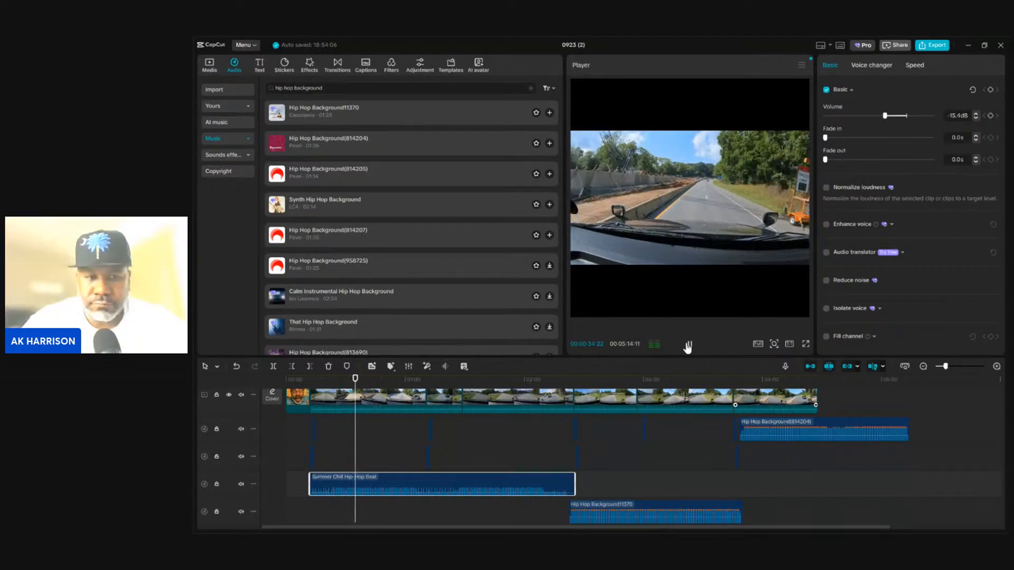
click(688, 345)
drag(885, 116, 895, 118)
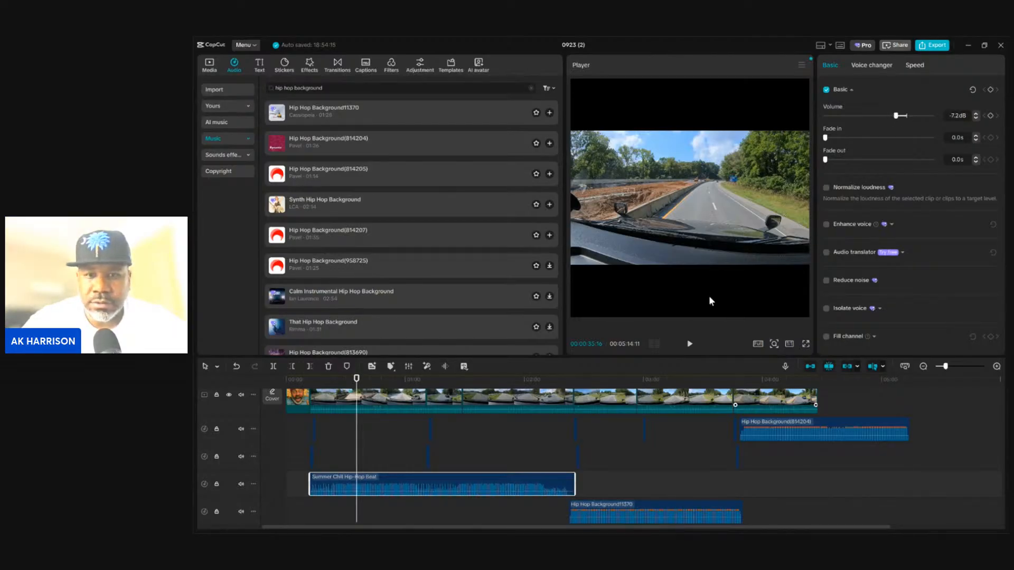
click(689, 345)
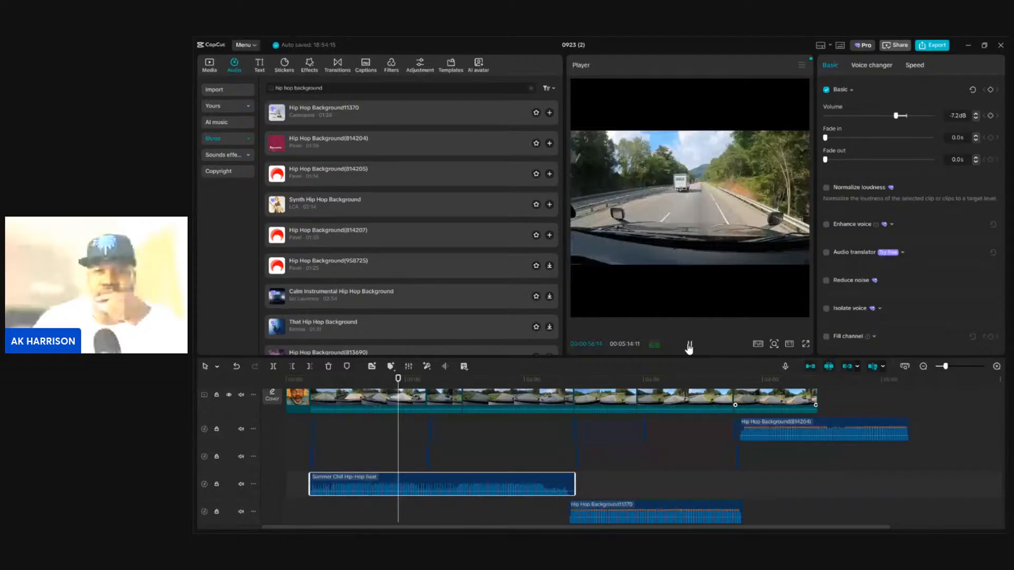
click(689, 346)
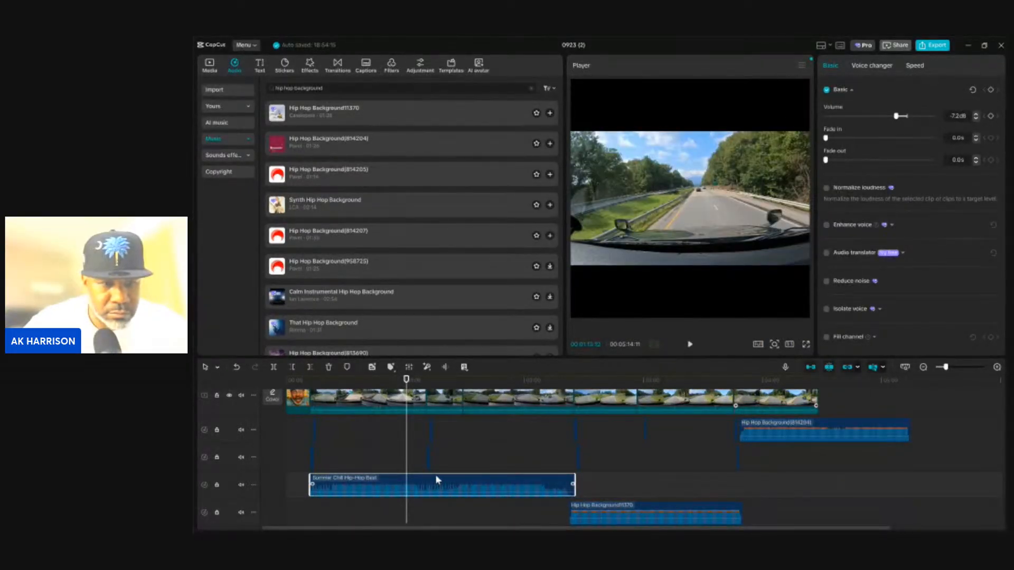
Shift the three music clips earlier so the first starts during the intro image and the other two follow end to end
drag(435, 474, 422, 481)
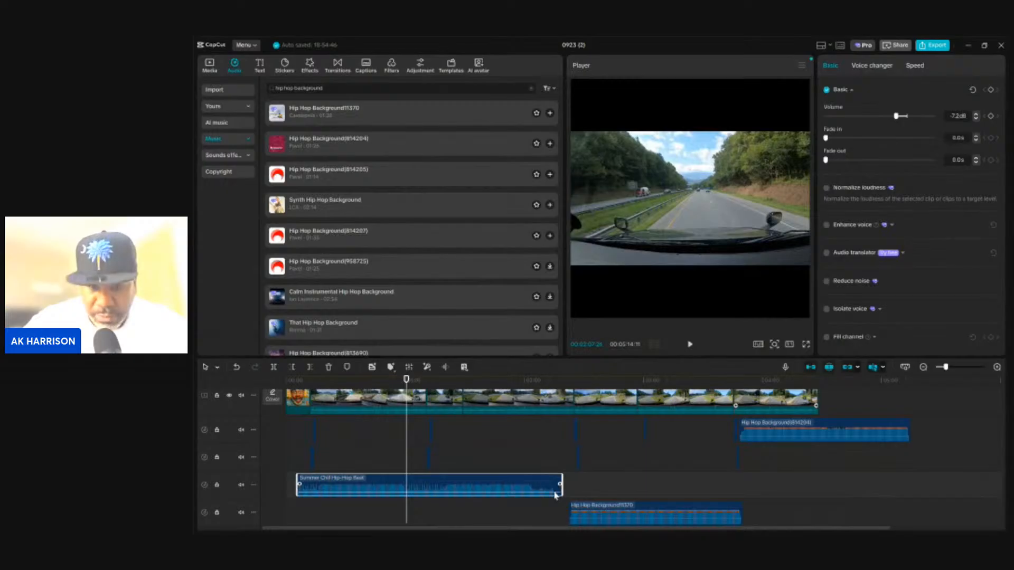
drag(664, 508, 654, 507)
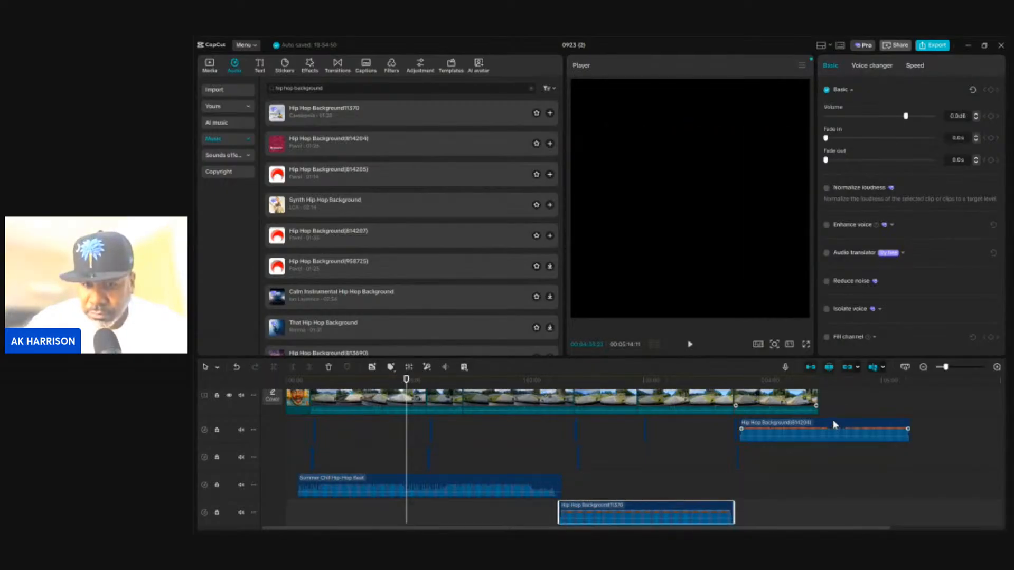
drag(833, 423, 828, 424)
scroll(828, 423, up, 1)
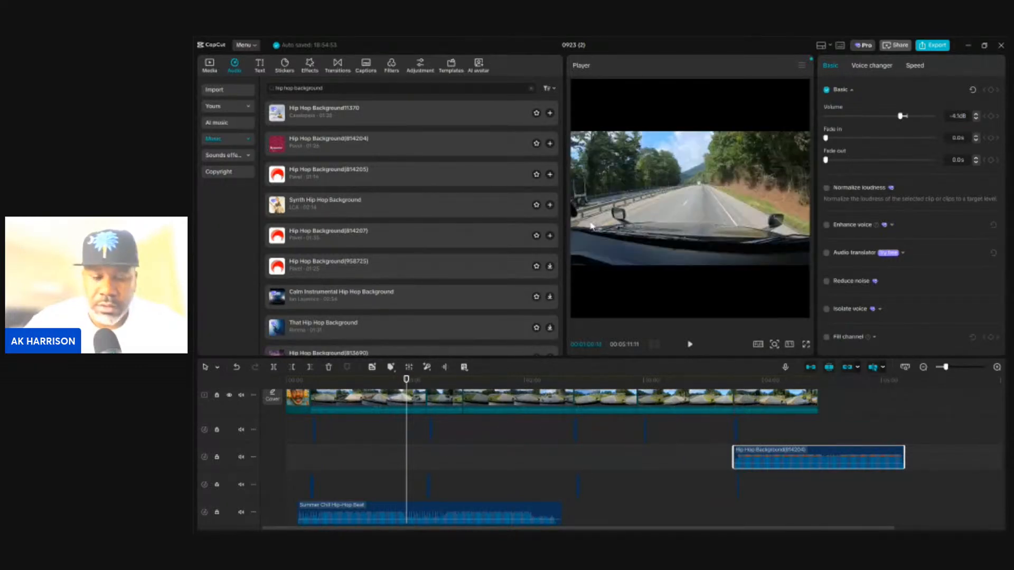
Set the Summer Chill Hip-Hop Beat clip's volume to -5.1 dB and play the video to check the level
click(435, 505)
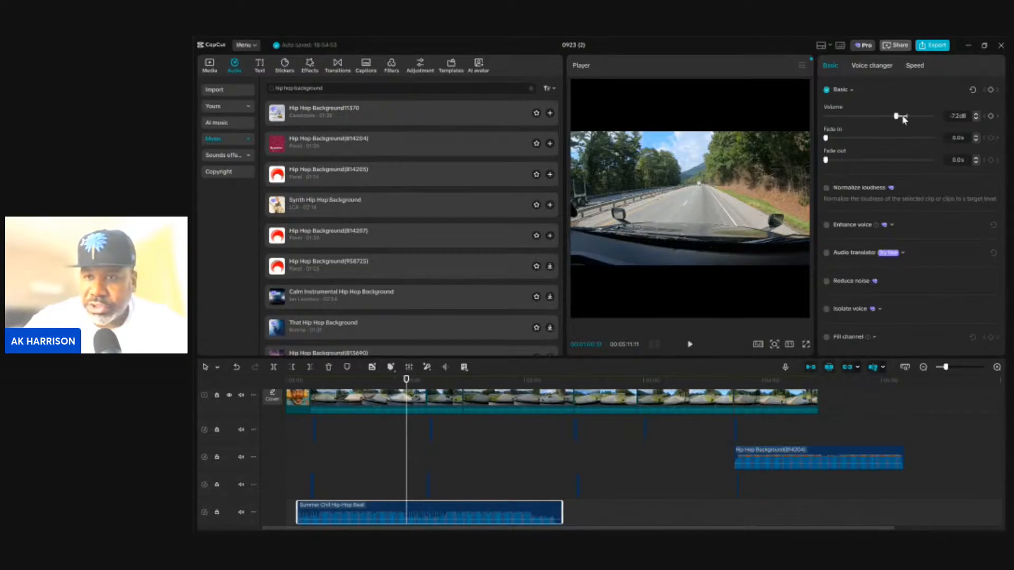
drag(902, 118, 895, 119)
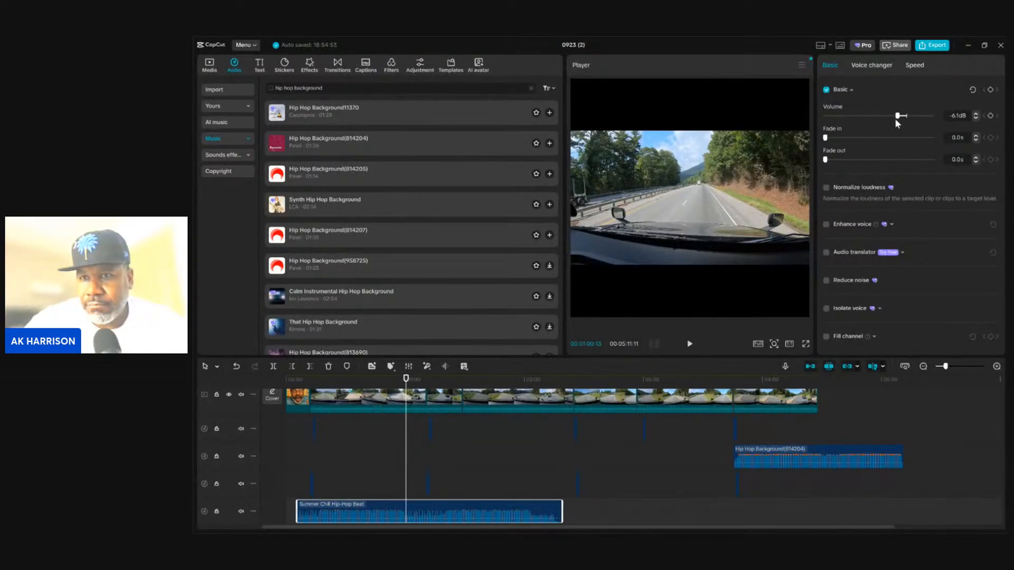
drag(895, 120, 900, 117)
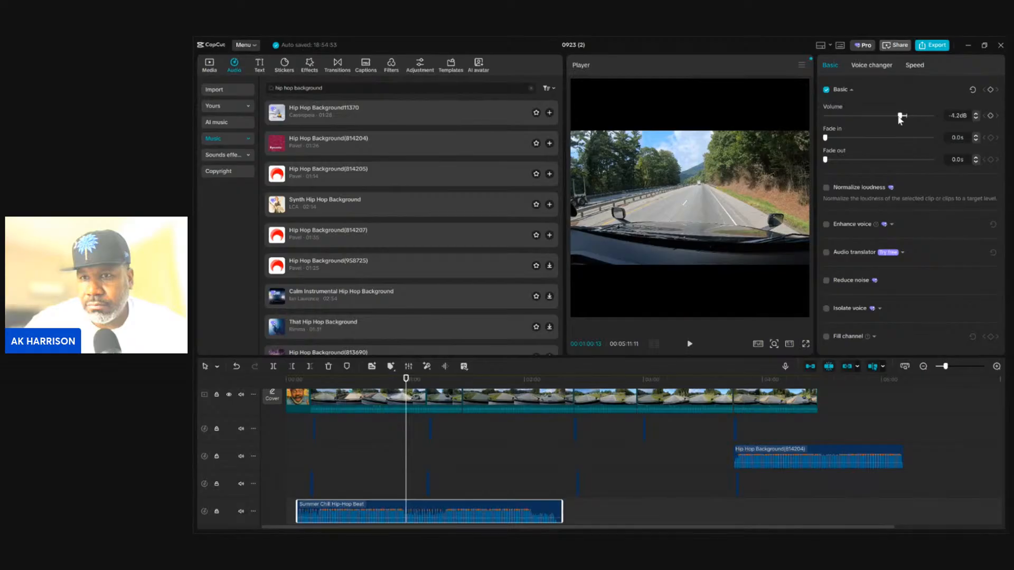
drag(900, 118, 897, 117)
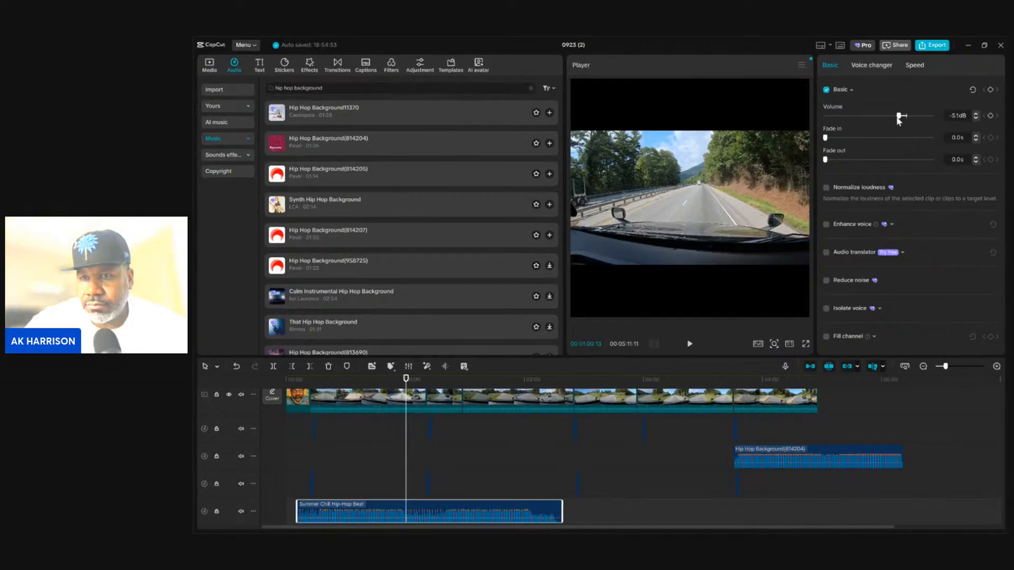
click(688, 345)
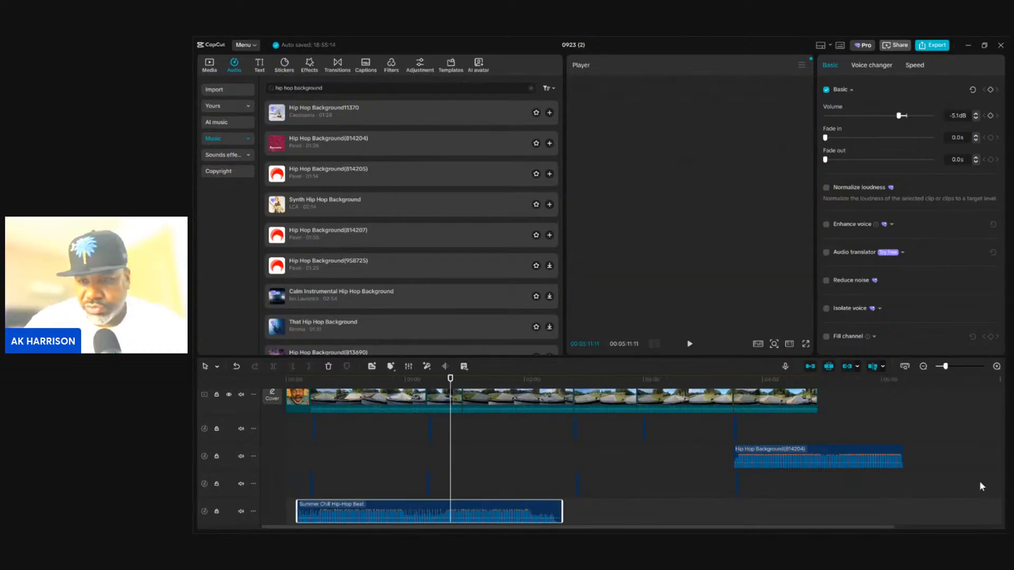
Enlarge the timeline area to show the Hip Hop Background11370 clip and lower its volume to -5.0 dB
click(970, 471)
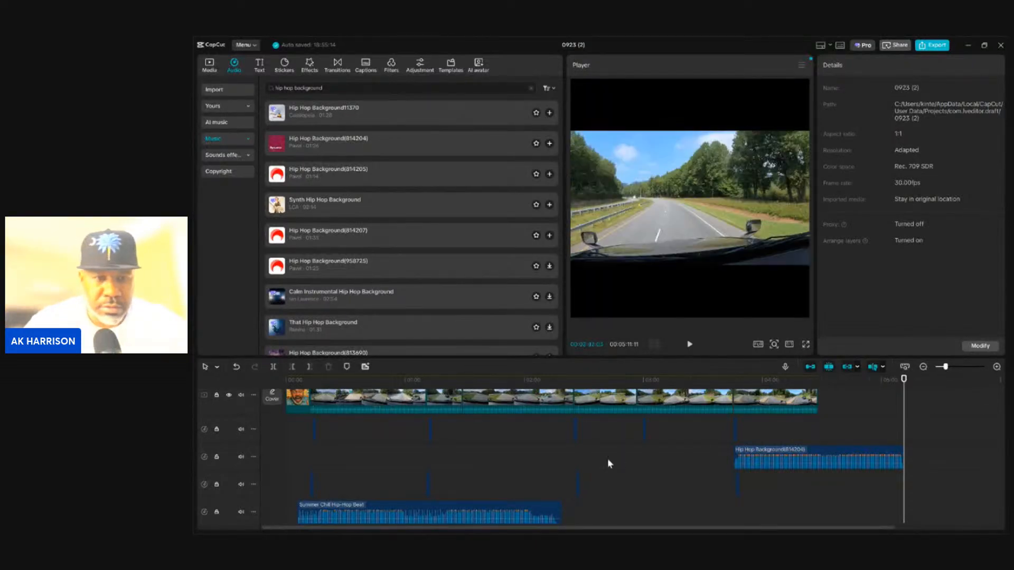
click(611, 433)
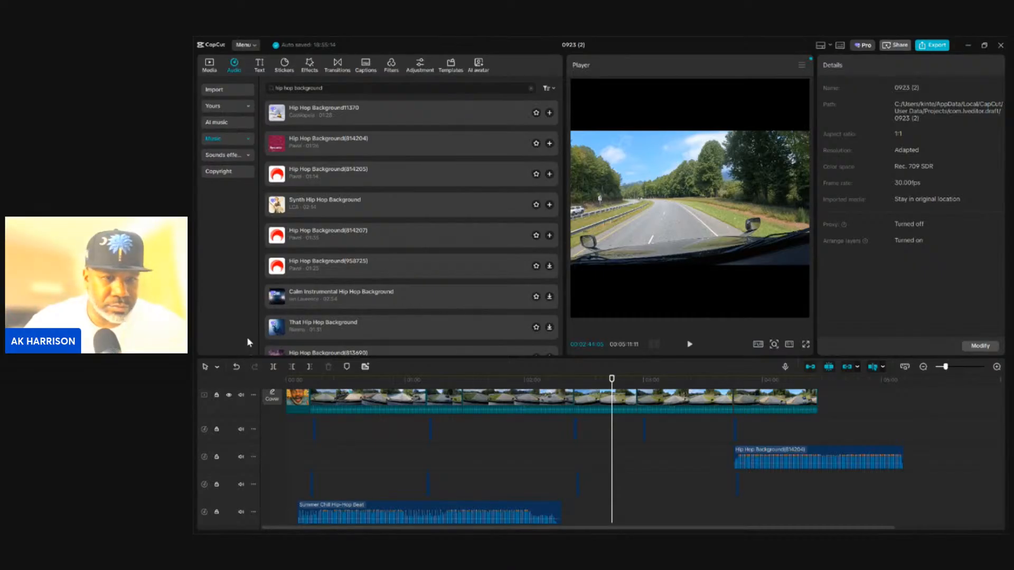
drag(247, 358, 248, 287)
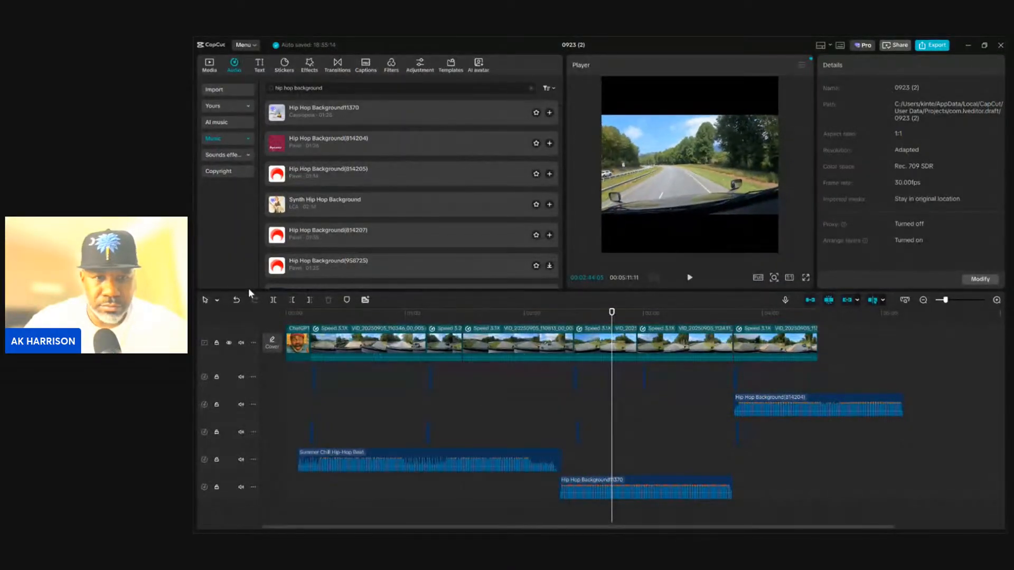
click(665, 483)
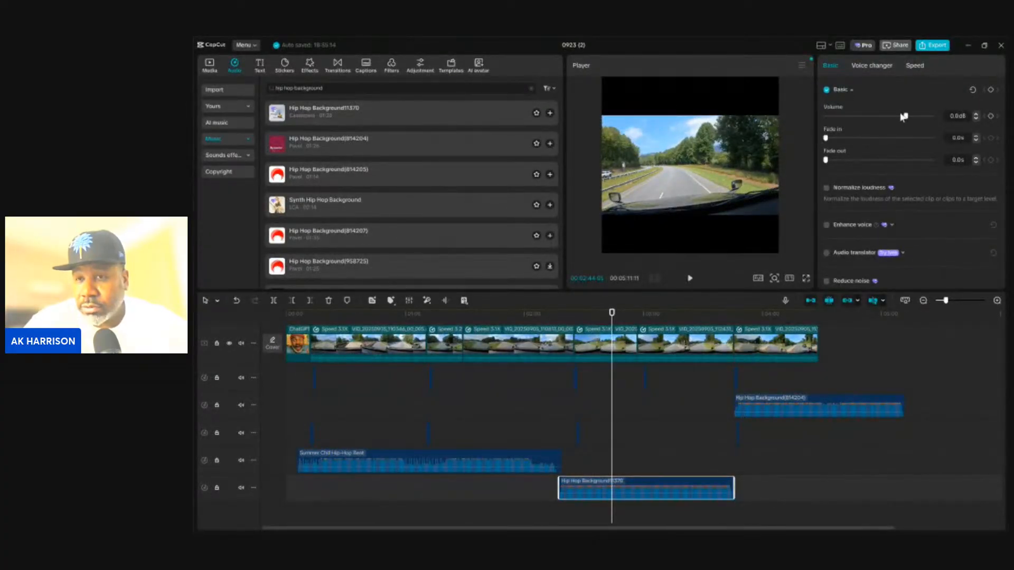
drag(906, 116, 897, 118)
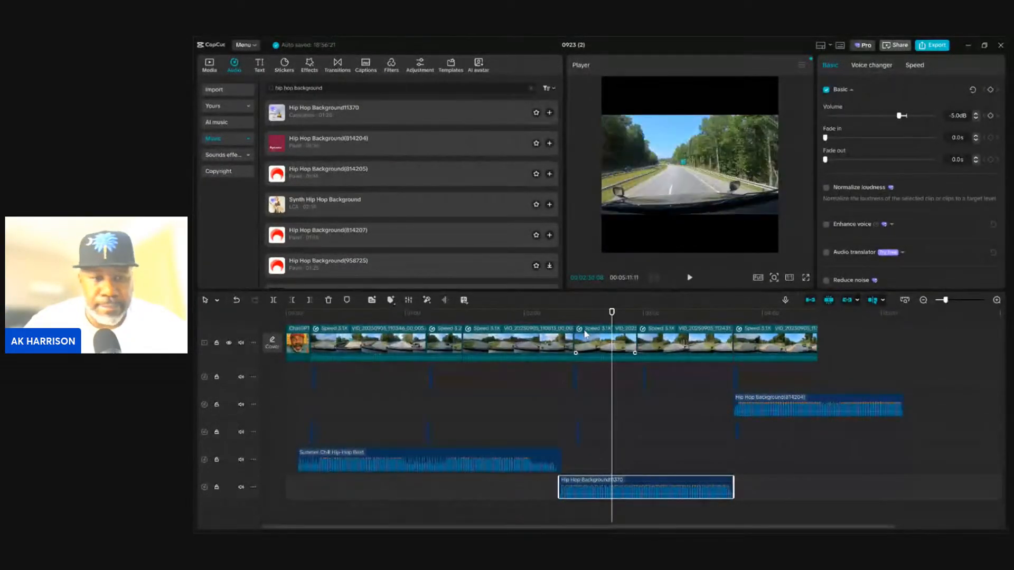
Fine-tune the Summer Chill Hip-Hop Beat clip's volume to about -5 dB and set Hip Hop Background(814204) to -5.1 dB
click(488, 453)
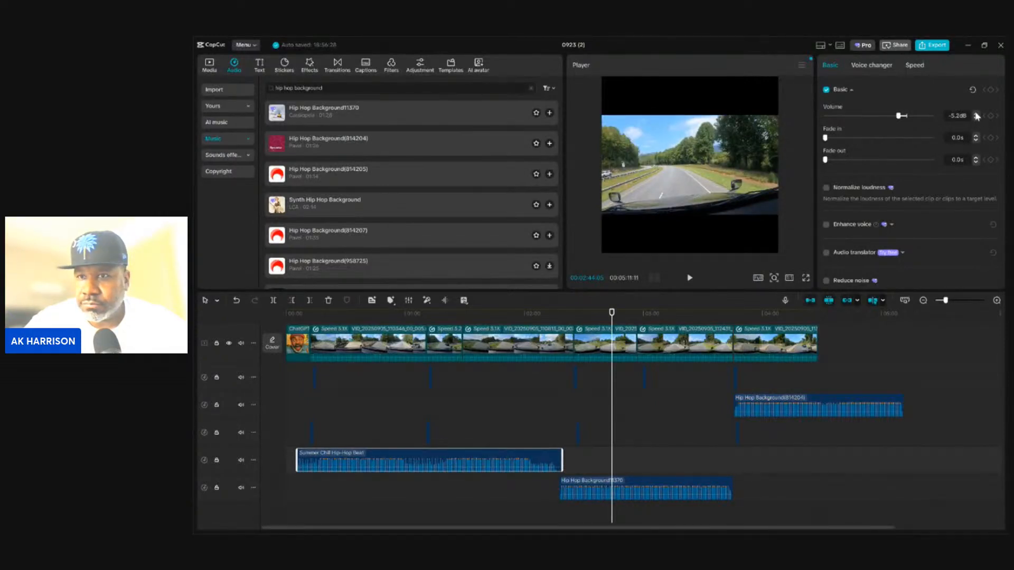
click(829, 403)
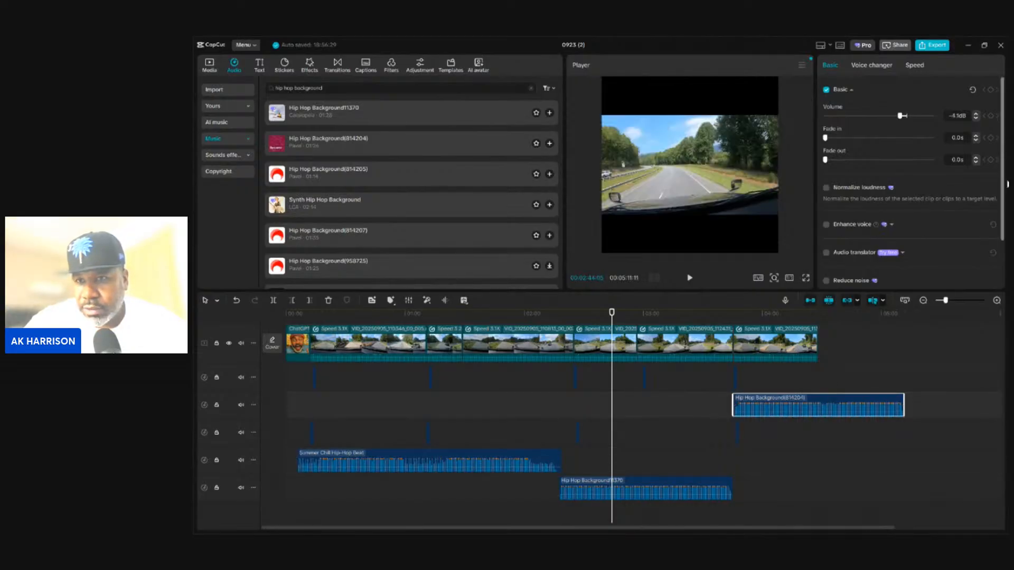
click(976, 119)
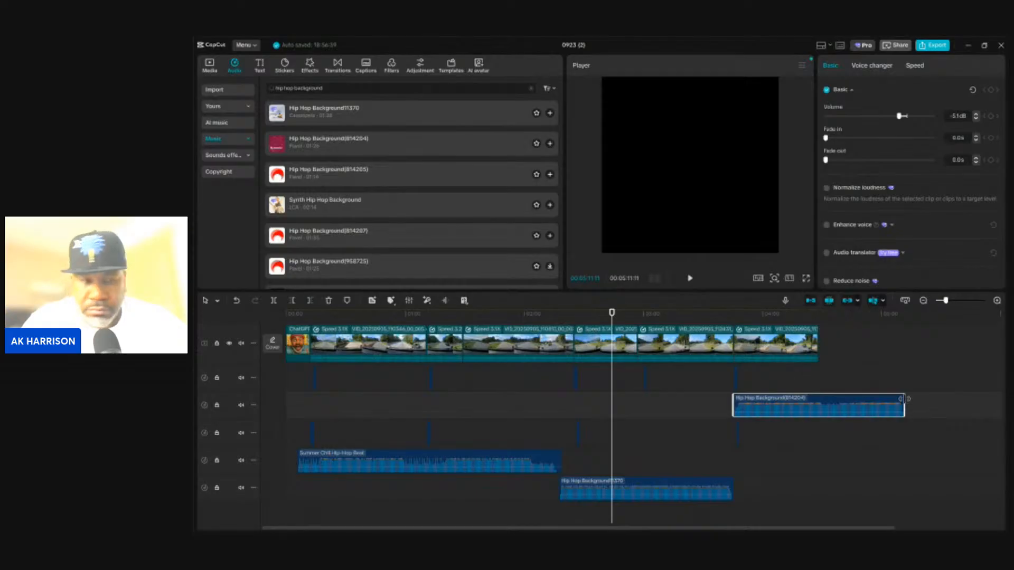
Play the video from the intro image into the first driving clip to check the music level
click(294, 426)
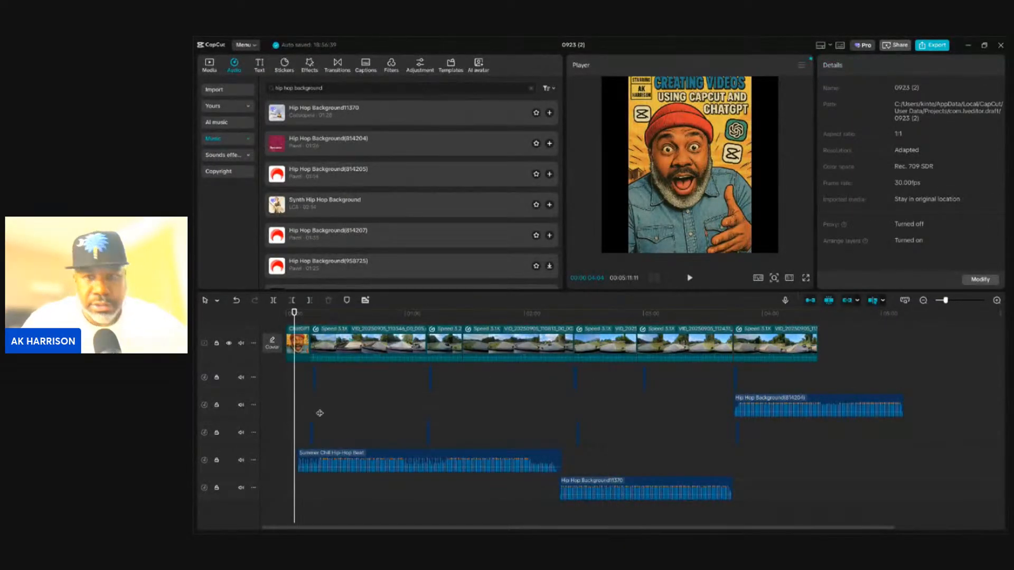
click(690, 279)
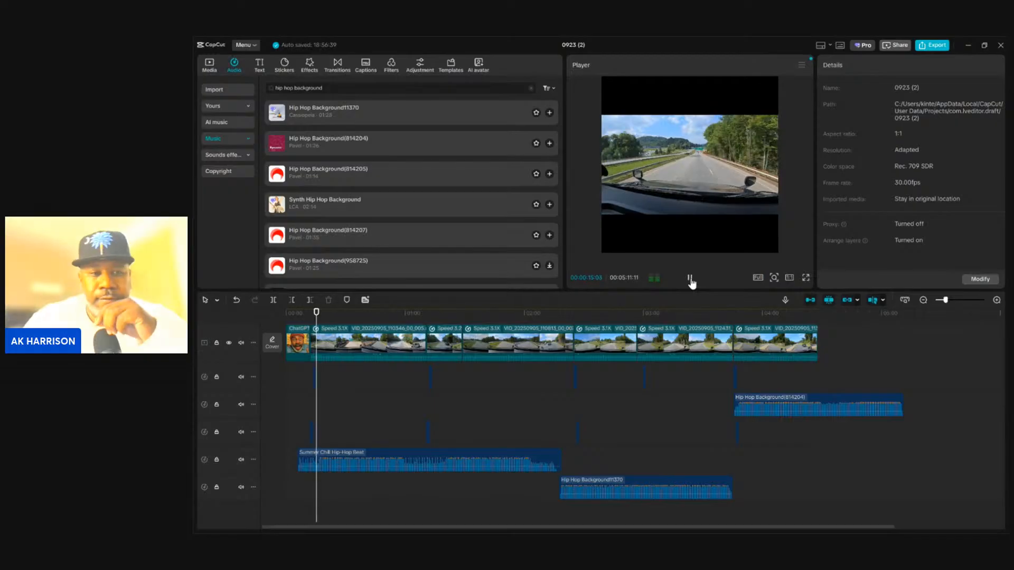
click(689, 279)
click(296, 410)
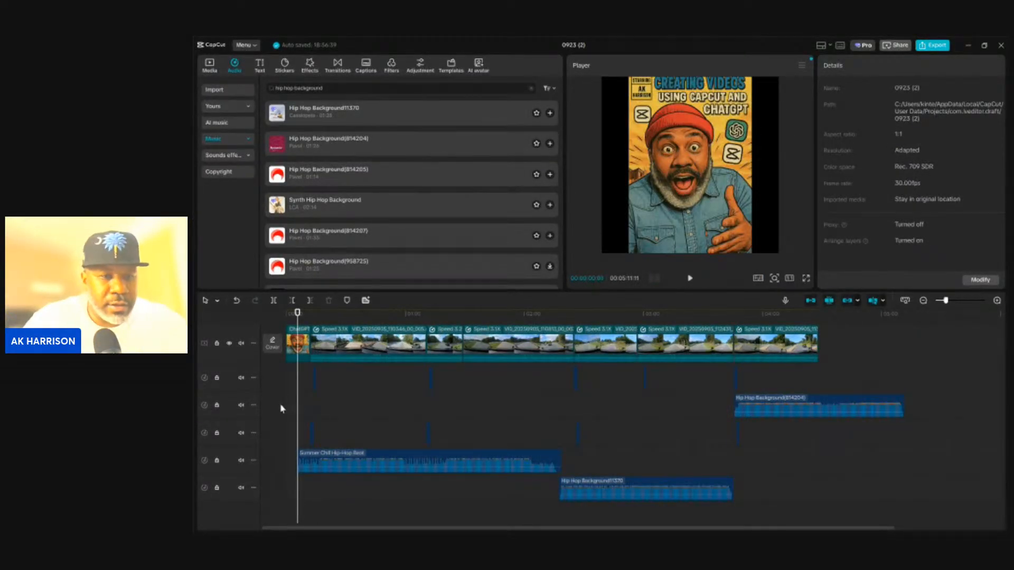
click(281, 408)
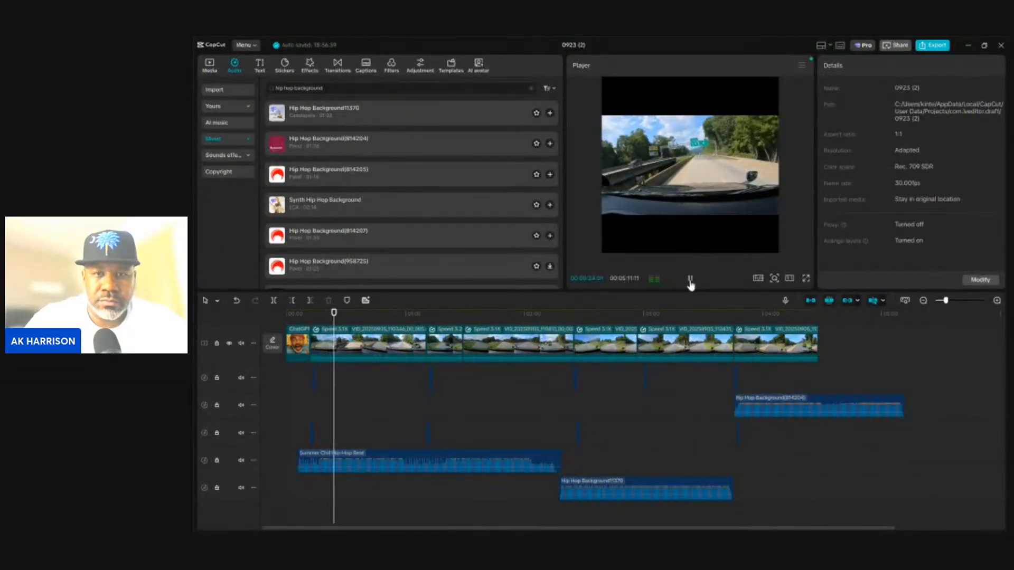
click(690, 281)
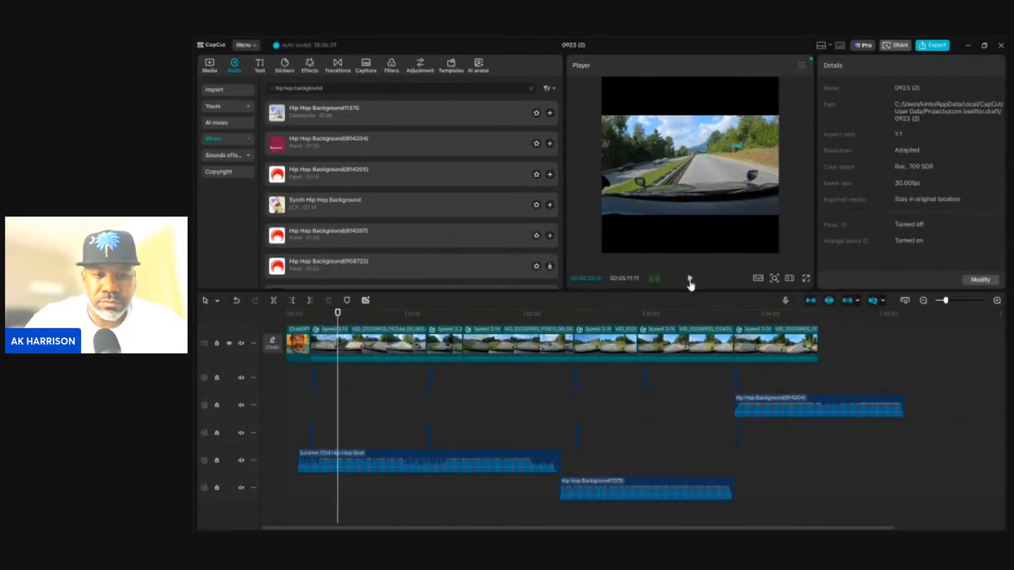
Play the changeovers from the first to the second and from the second to the third music clip
click(557, 397)
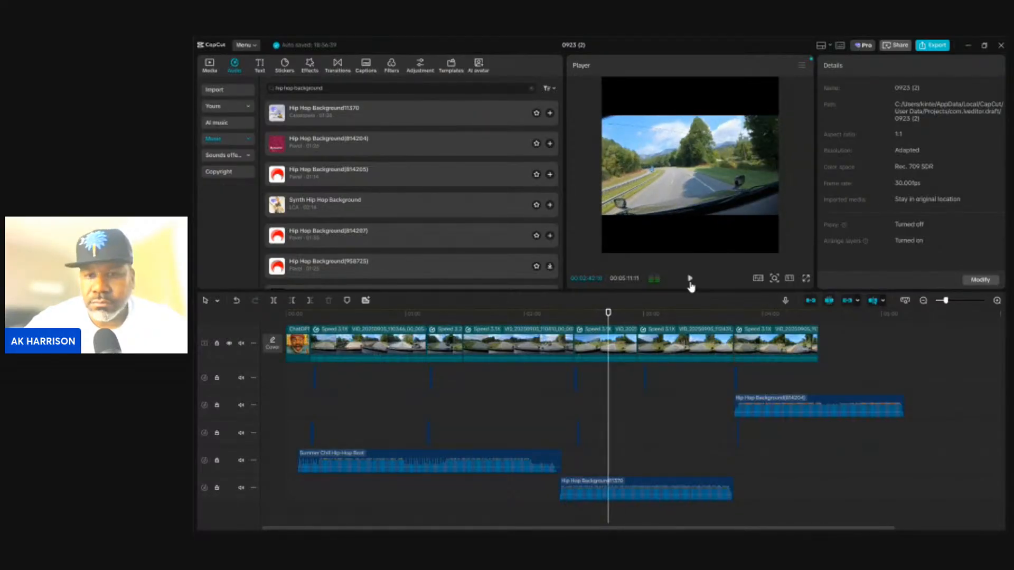
click(690, 278)
click(731, 408)
click(689, 280)
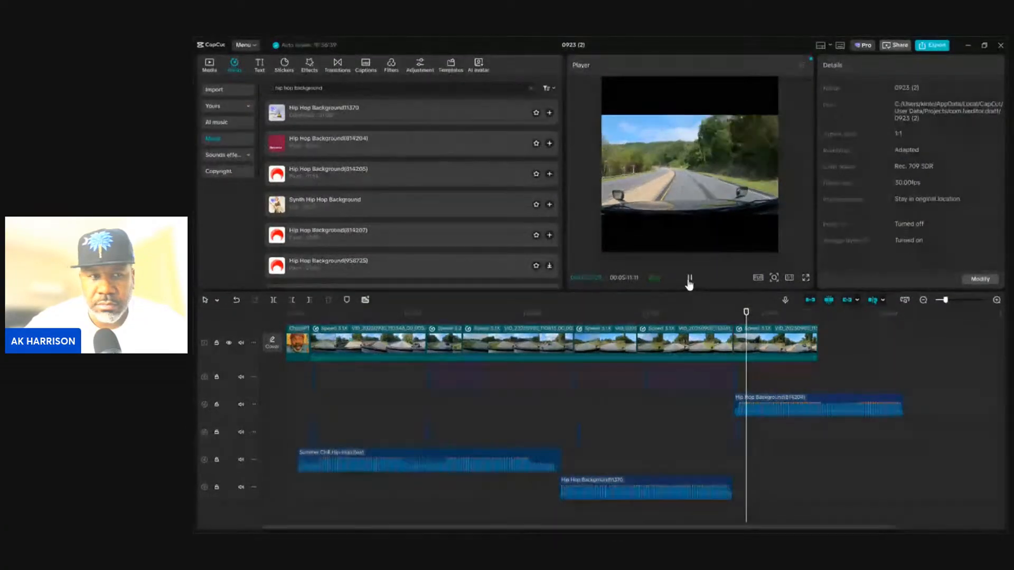
click(689, 280)
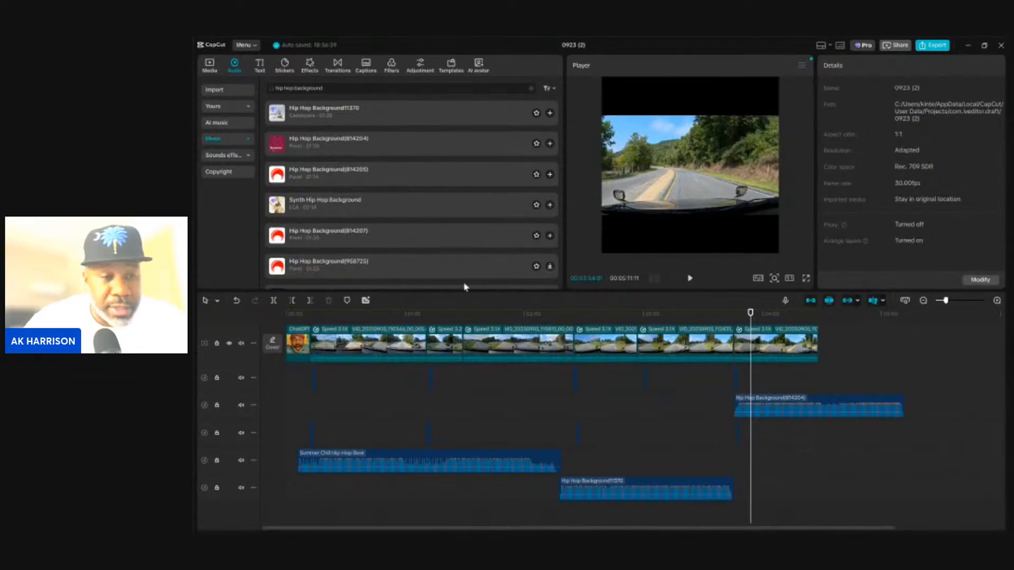
Add a default text at the start of the first driving clip and extend it to the end of the last driving clip
click(259, 65)
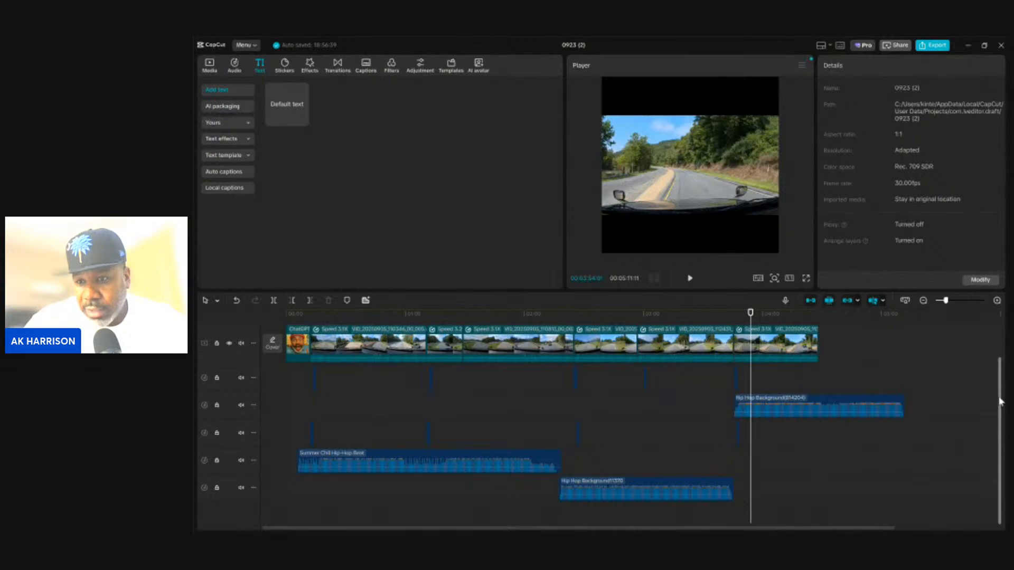
drag(1001, 404, 999, 328)
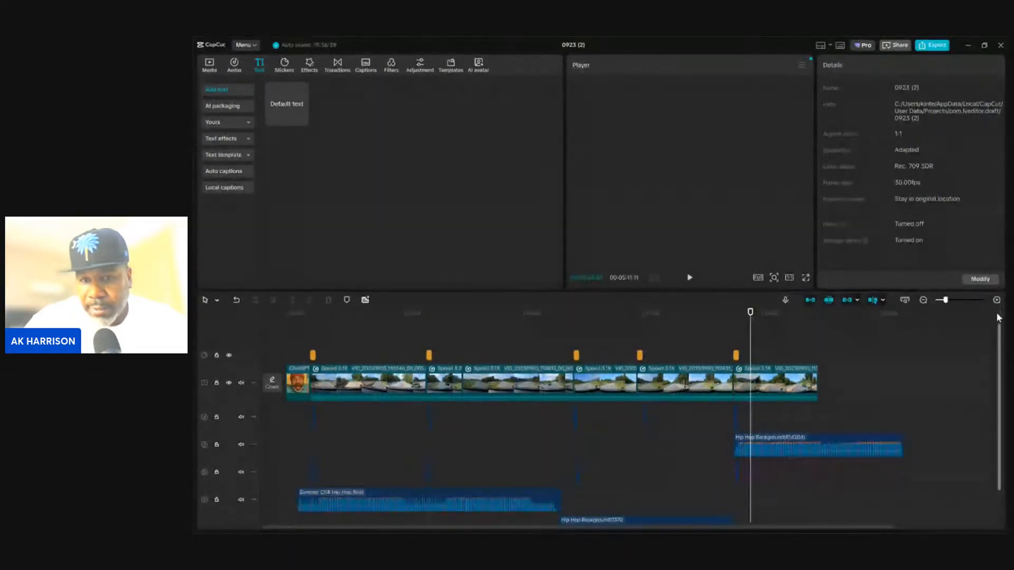
click(288, 325)
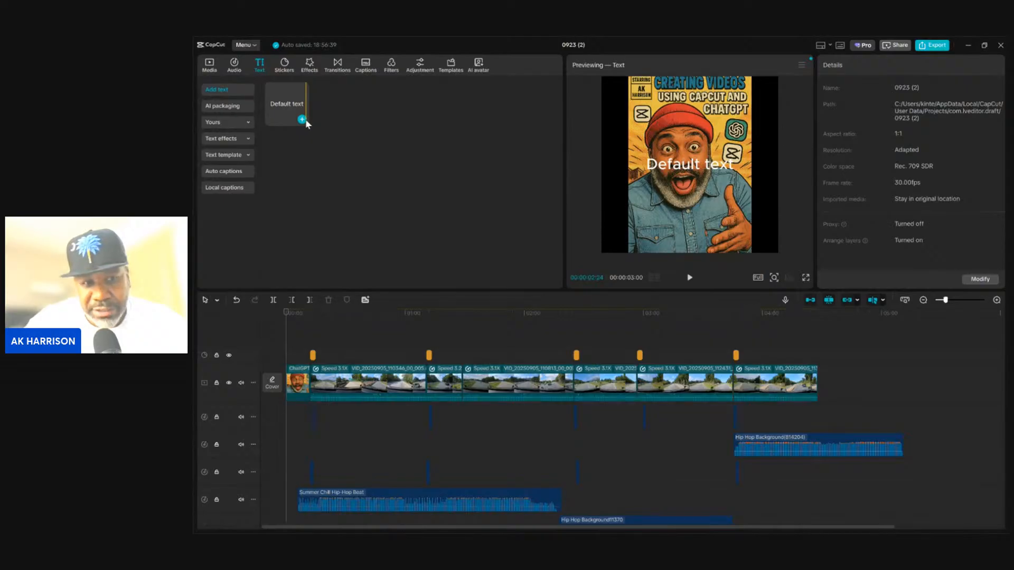
click(312, 317)
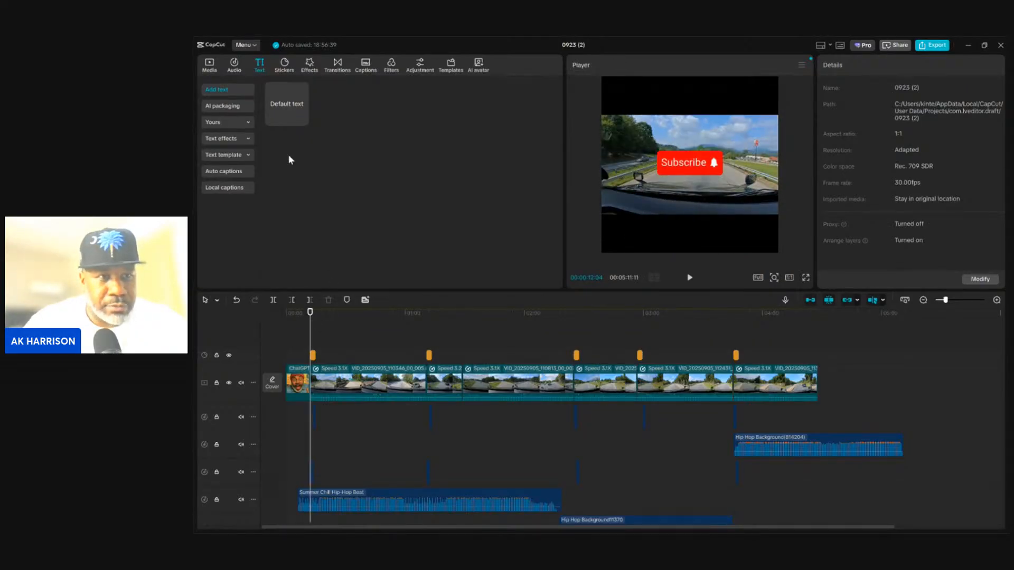
click(302, 120)
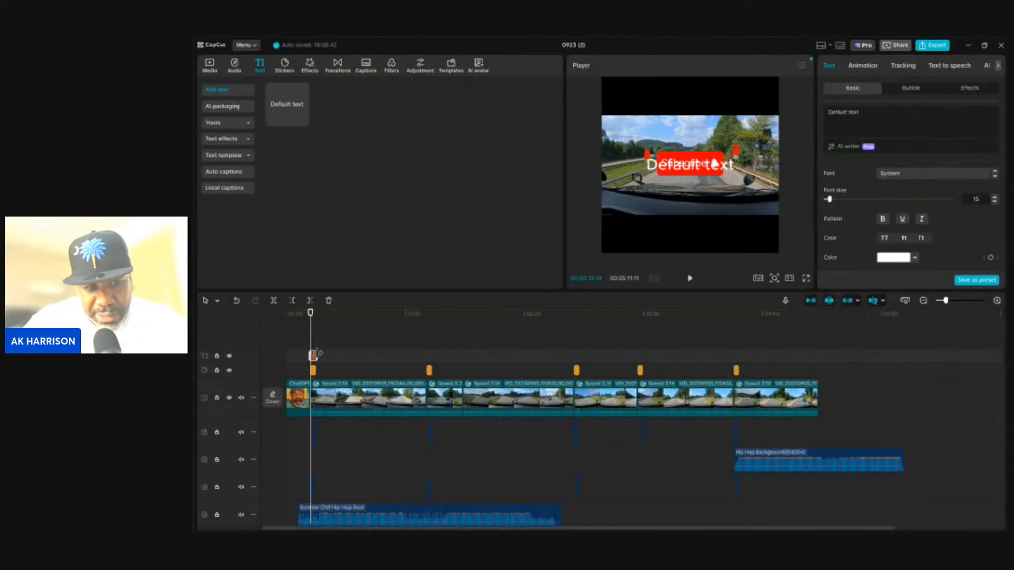
drag(313, 354, 818, 351)
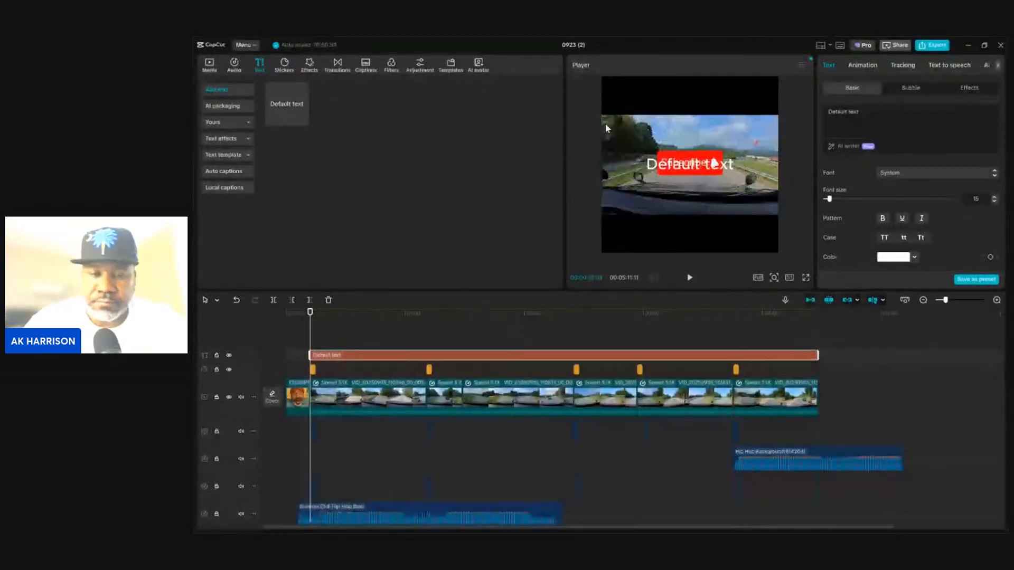
Replace the default text with the creator's name in capital letters
click(870, 111)
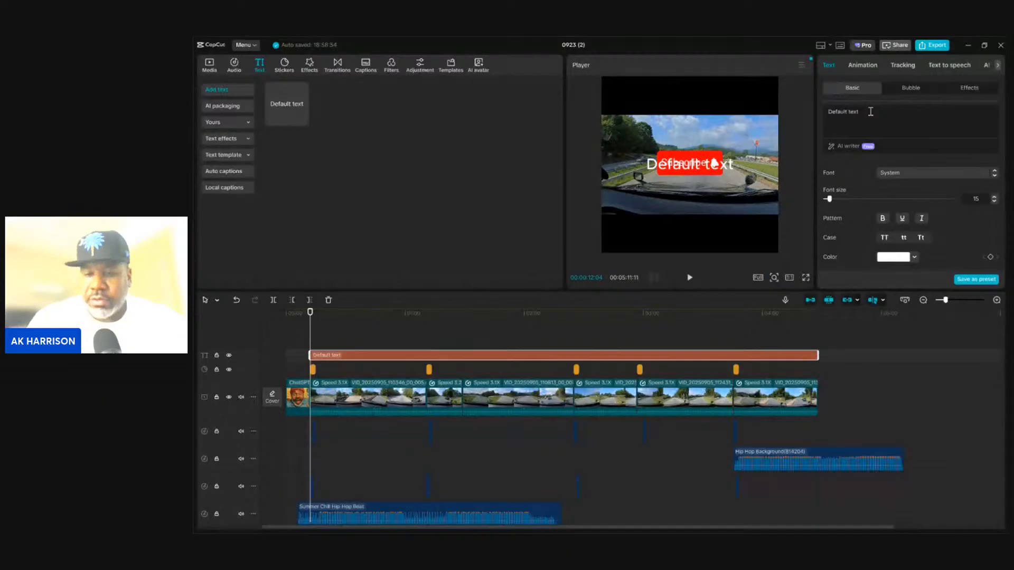
key(BackSpace)
key(BackSpace)
key(BackSpace)
key(BackSpace)
key(BackSpace)
key(BackSpace)
key(BackSpace)
key(BackSpace)
key(BackSpace)
key(BackSpace)
key(BackSpace)
key(BackSpace)
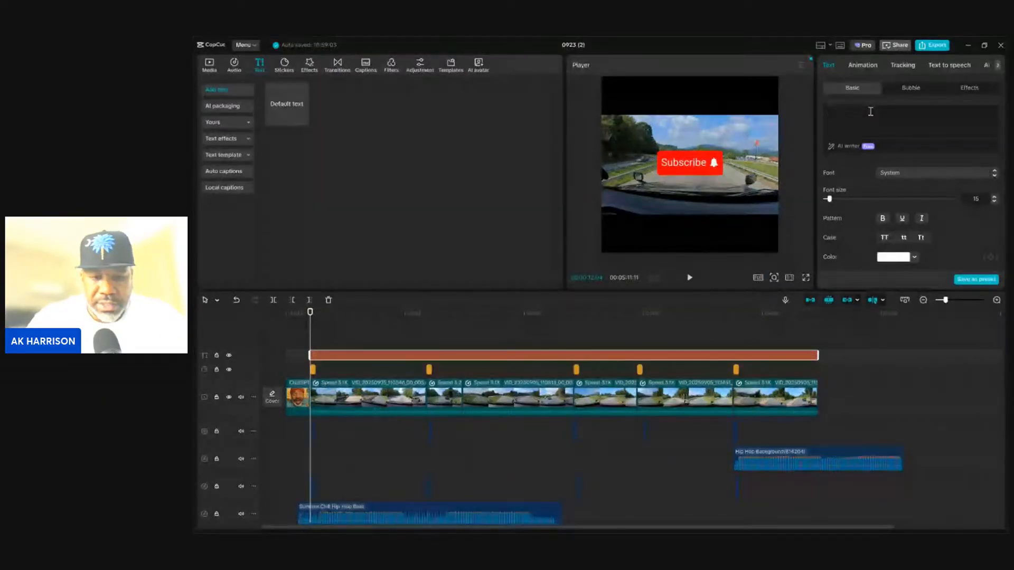
text(AK HARRISON)
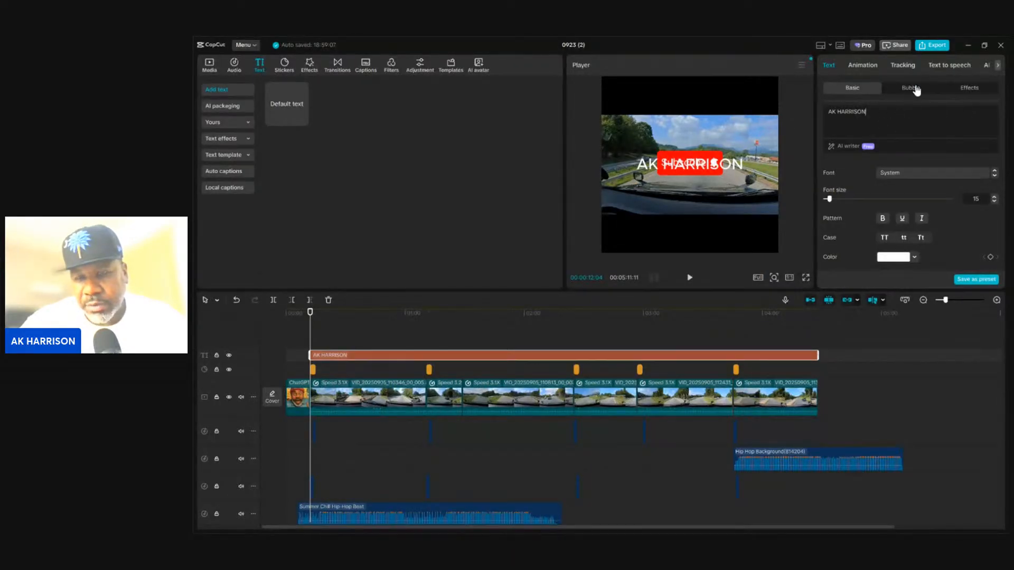
Apply a red text effect to the name title and move it into the black area beneath the footage, towards the frame's lower left
click(969, 90)
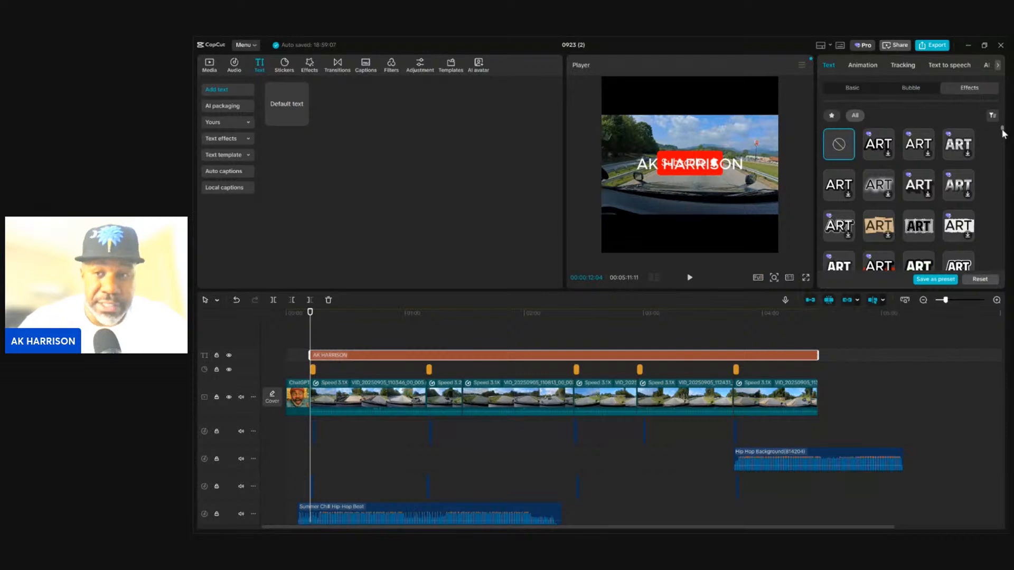
drag(1002, 130, 1004, 226)
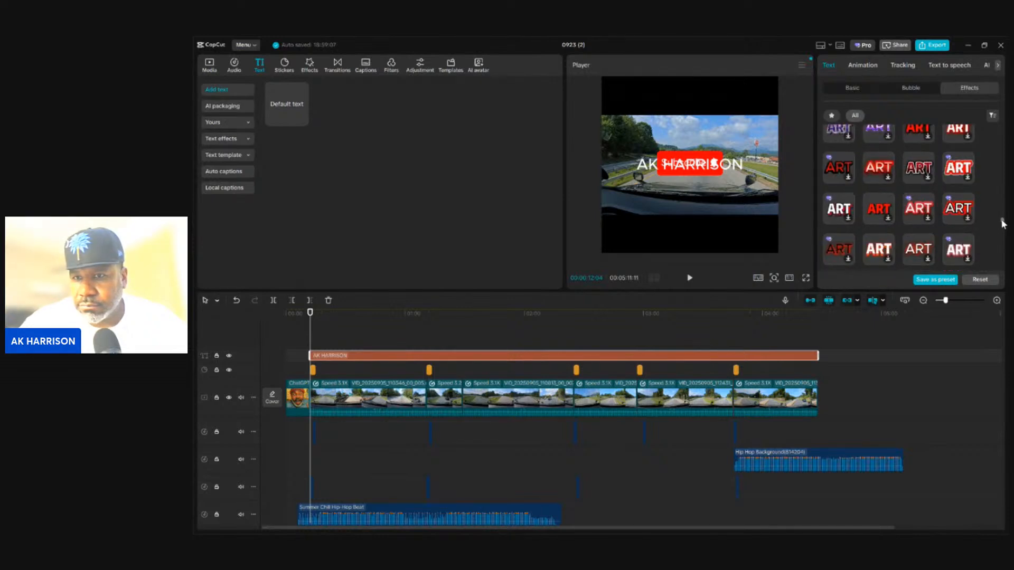
click(878, 211)
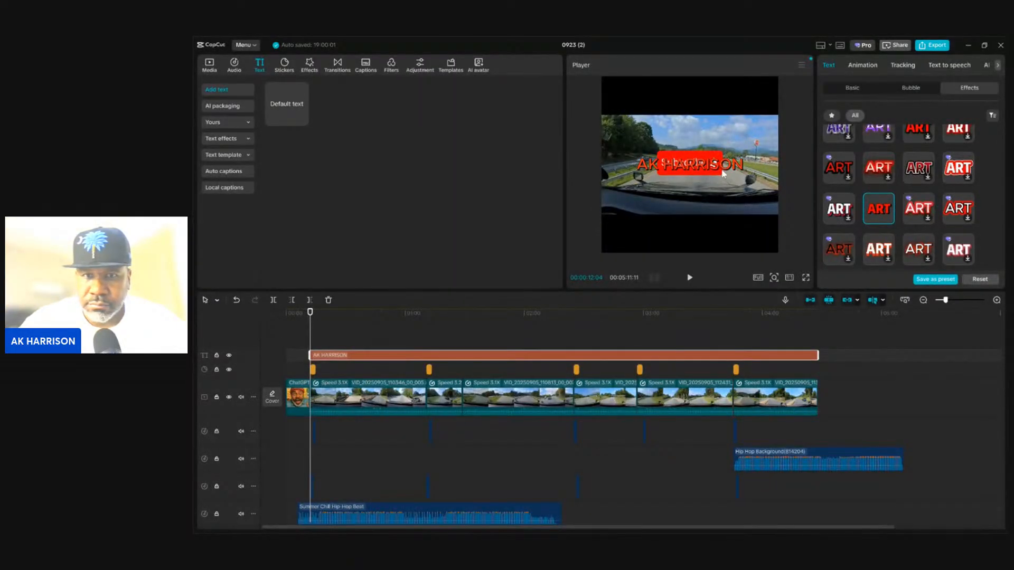
drag(722, 175, 694, 236)
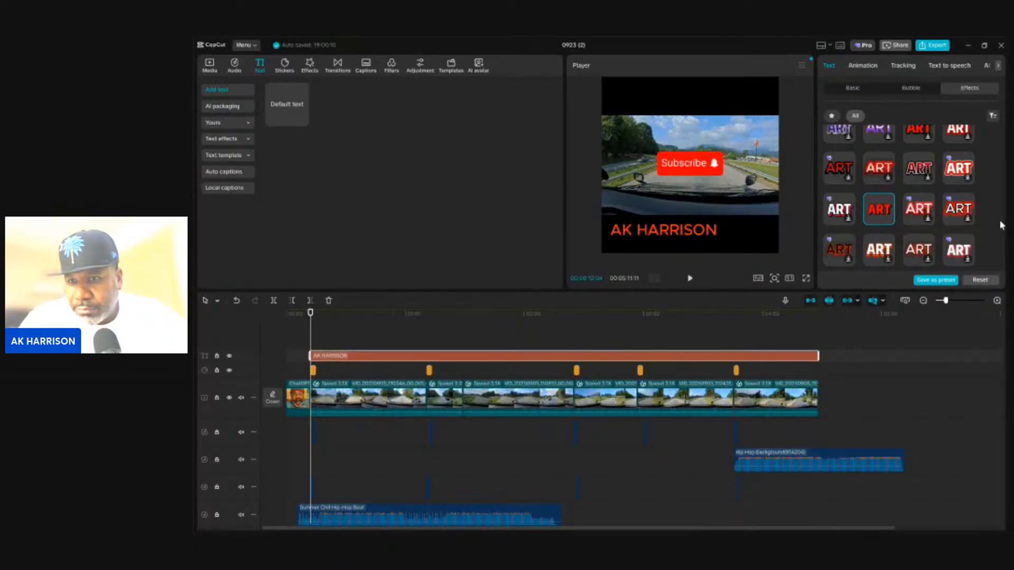
Compare outlined white, dark red and orange text effects on the name title, and apply the orange one
scroll(1003, 222, down, 3)
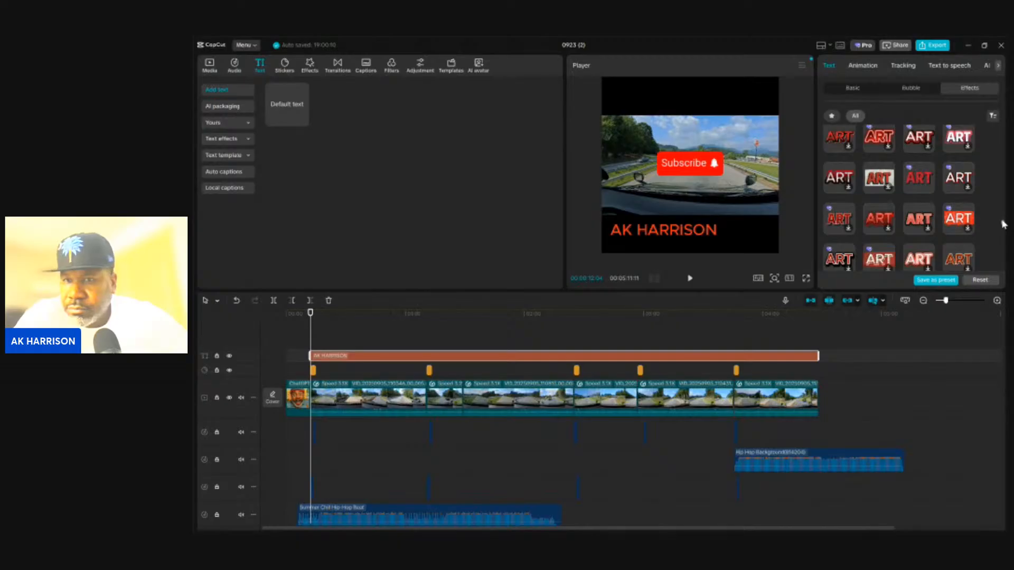
scroll(1003, 224, down, 2)
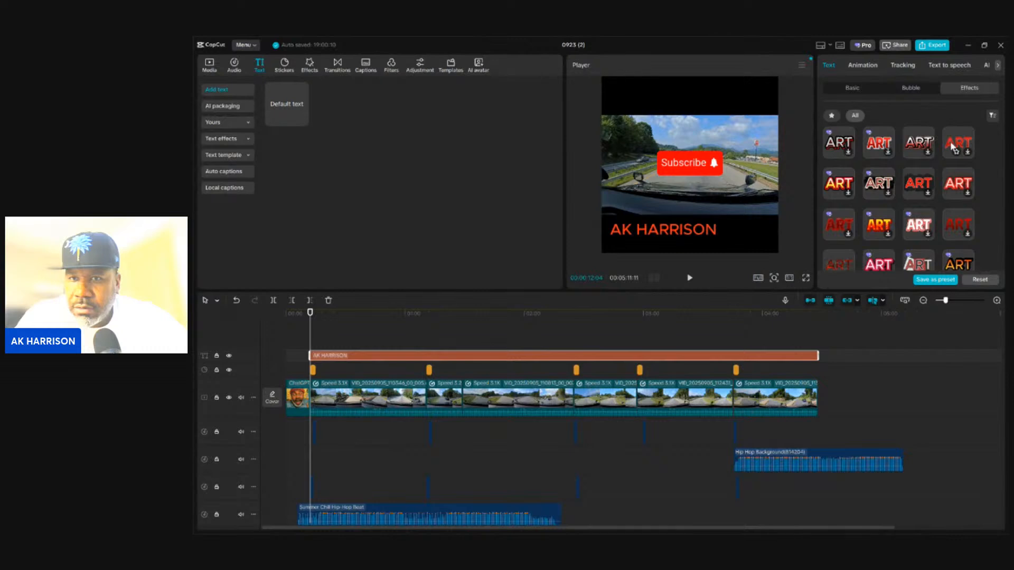
click(920, 144)
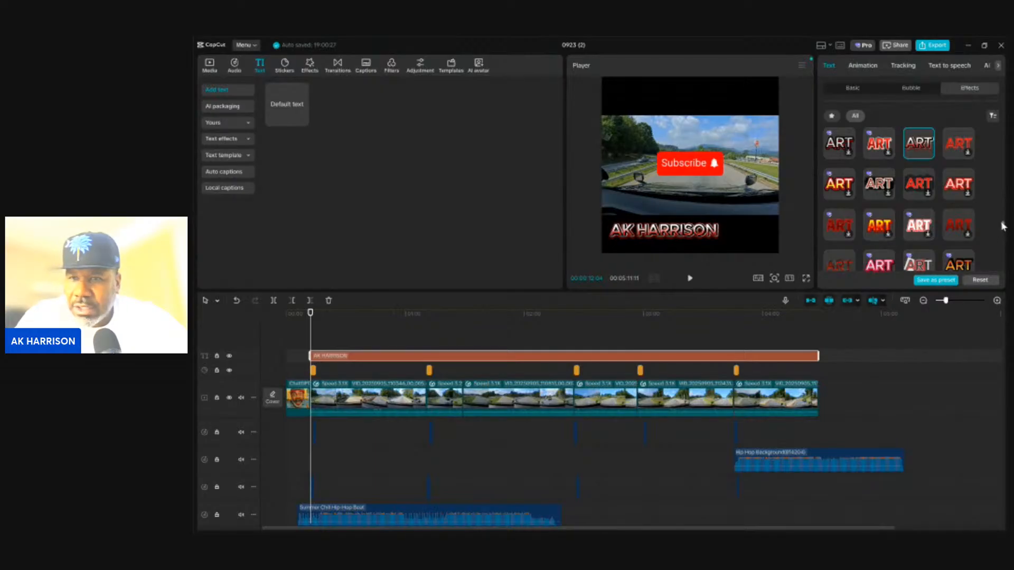
click(960, 266)
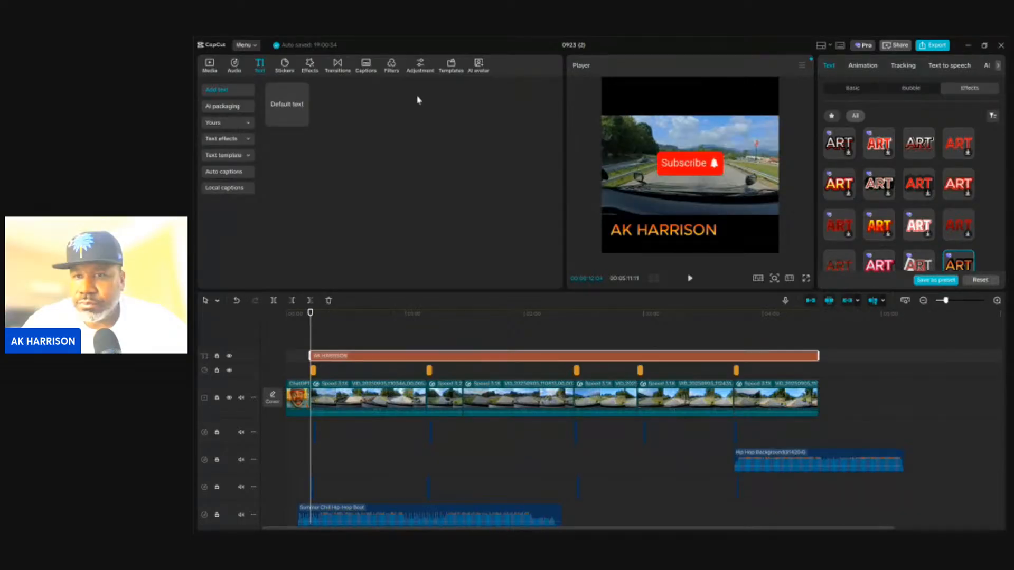
click(836, 265)
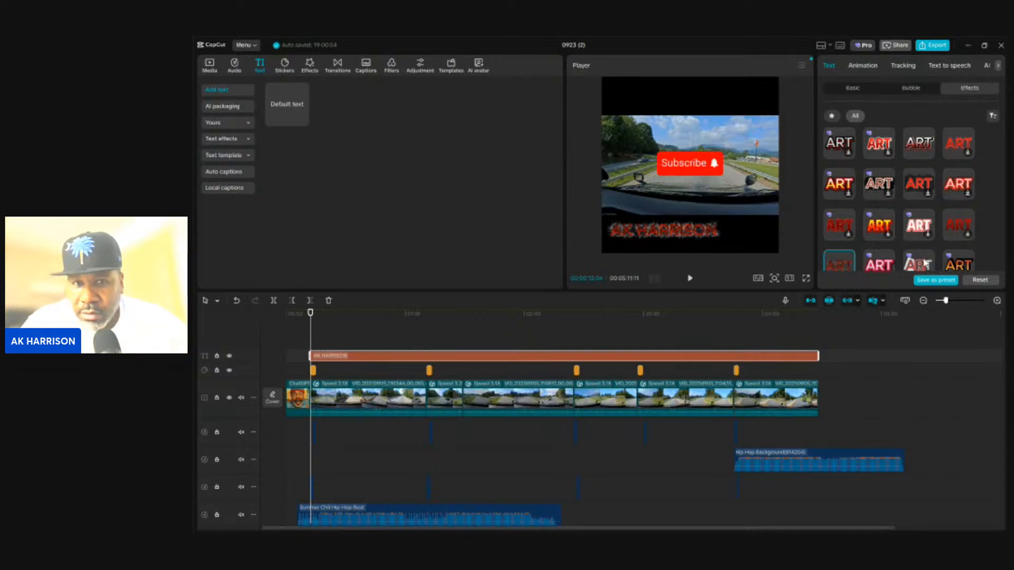
click(959, 266)
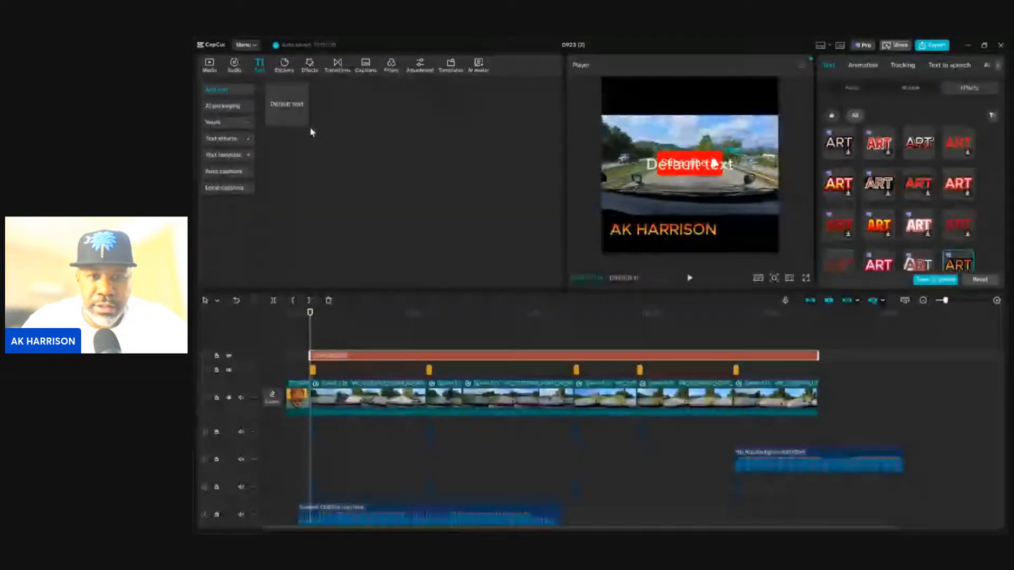
Add a second default text extending across the driving clips and clear its placeholder wording
click(303, 121)
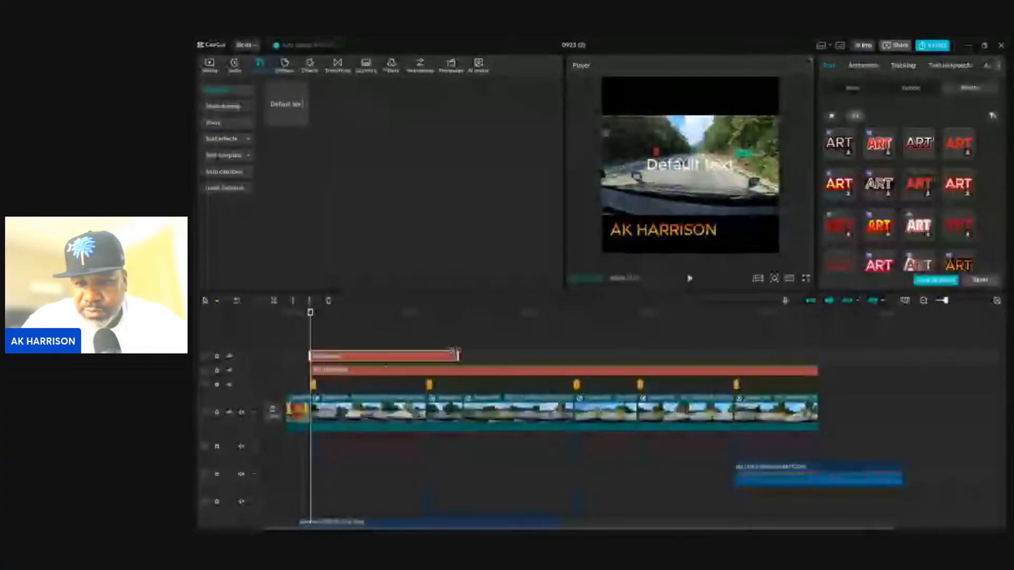
drag(457, 351, 813, 350)
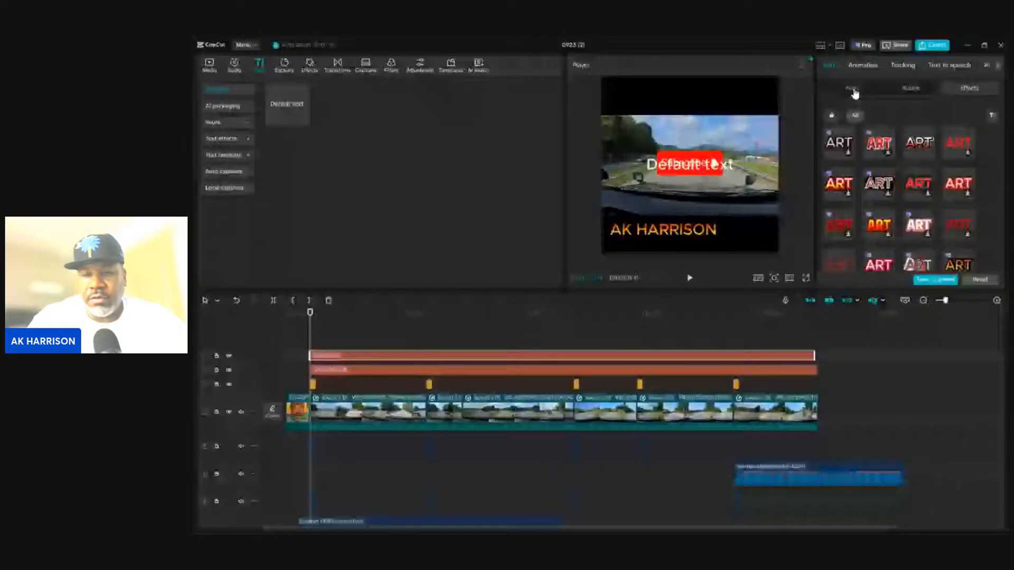
click(854, 91)
click(866, 110)
key(BackSpace)
key(BackSpace)
key(BackSpace)
key(BackSpace)
key(BackSpace)
key(BackSpace)
key(BackSpace)
key(BackSpace)
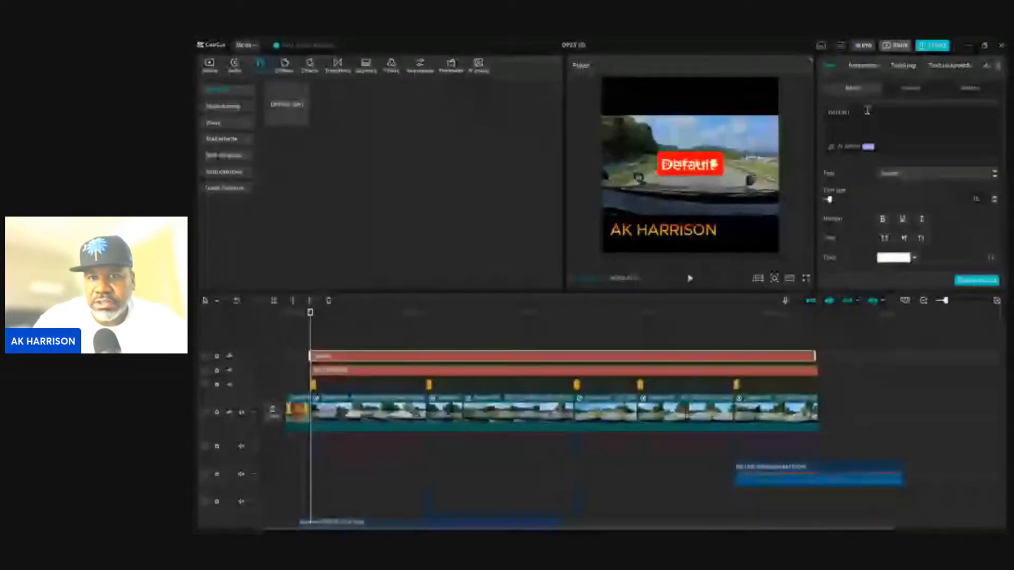
key(BackSpace)
key(BackSpace)
key(BackSpace)
key(BackSpace)
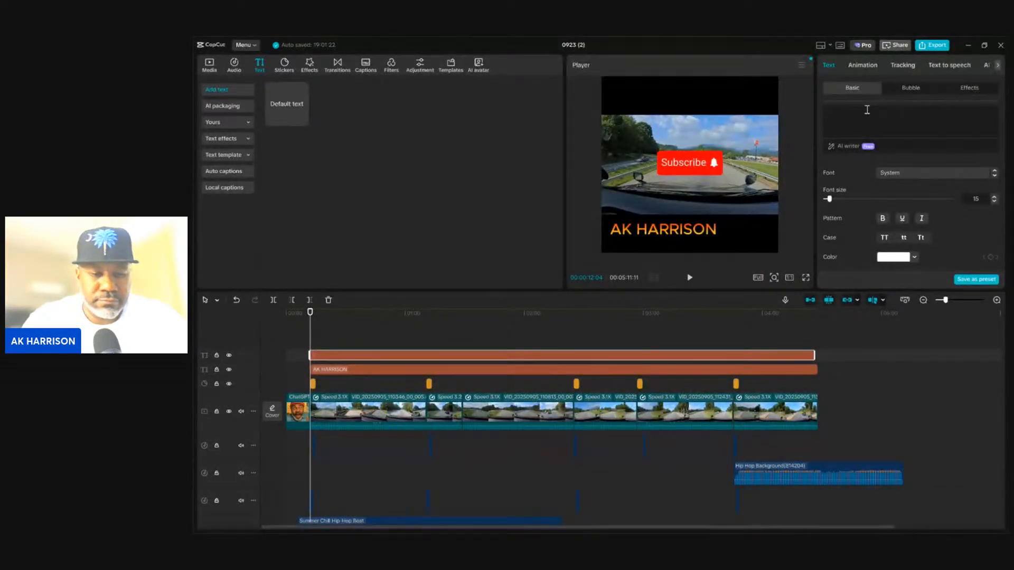
Try wording the second title as "TRUCKING IN THE SMOK" and clear it again
text(TRU)
text(CKI)
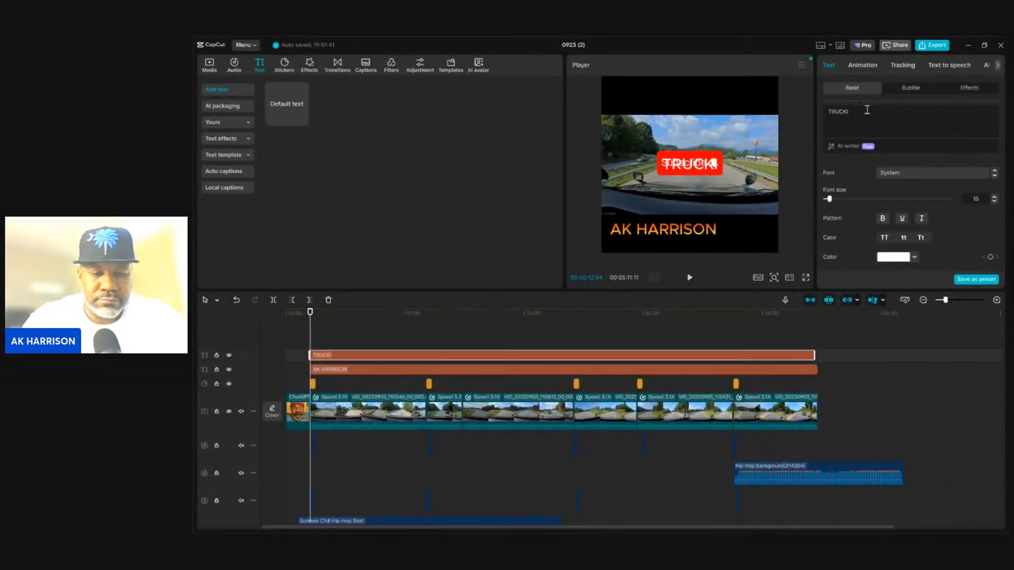
text(NG IN THE)
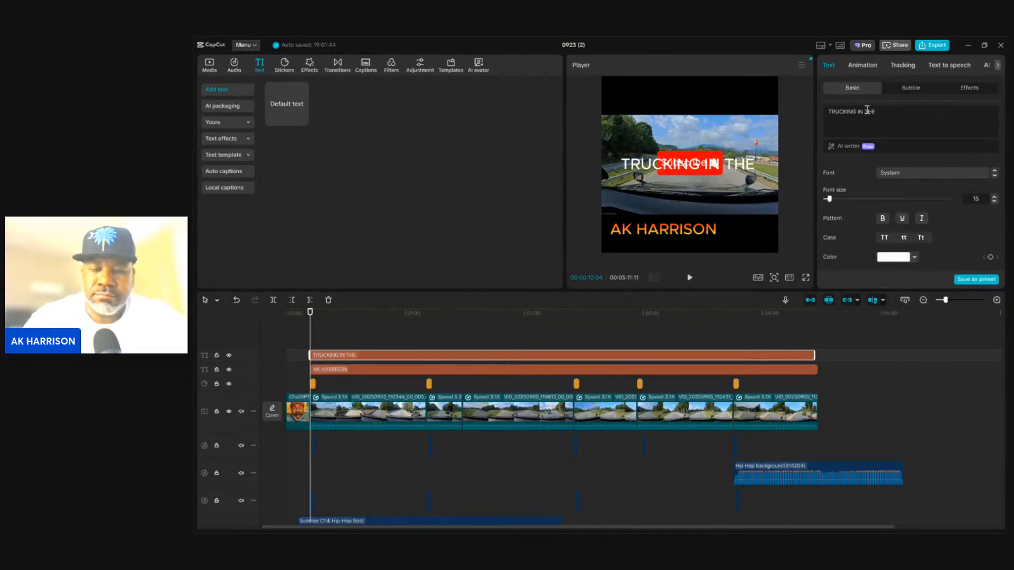
key(BackSpace)
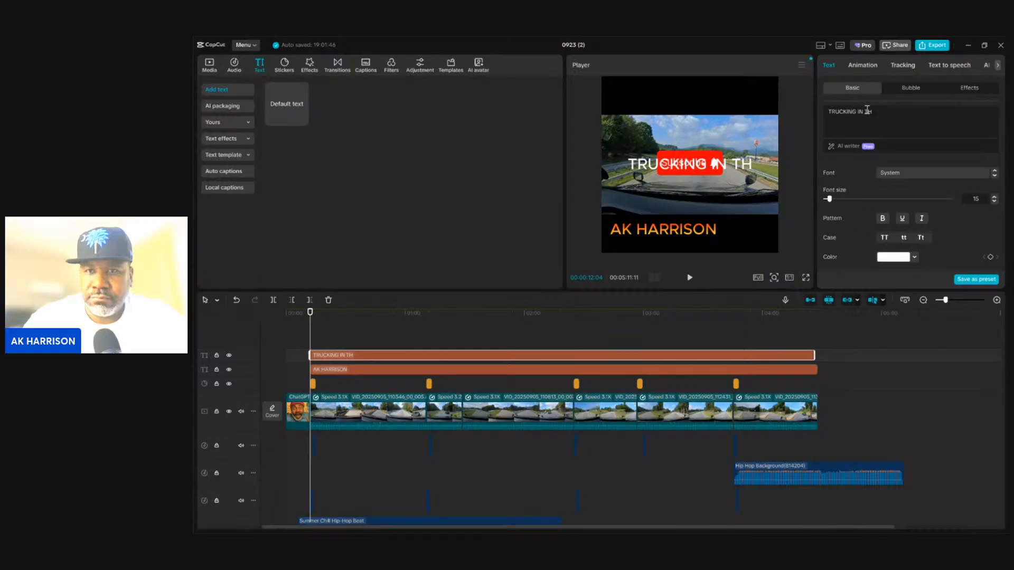
text(E)
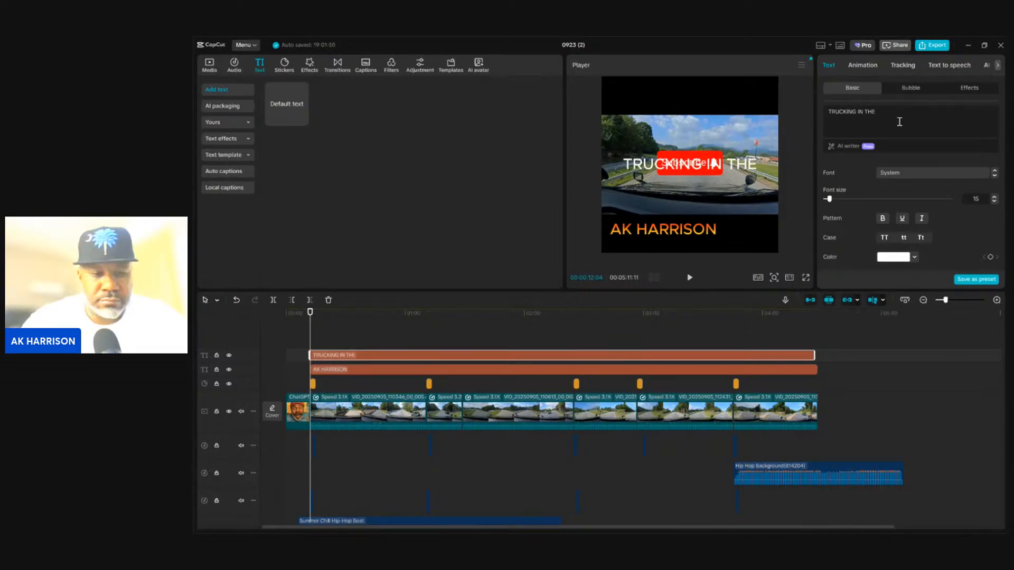
text( SMOKEY)
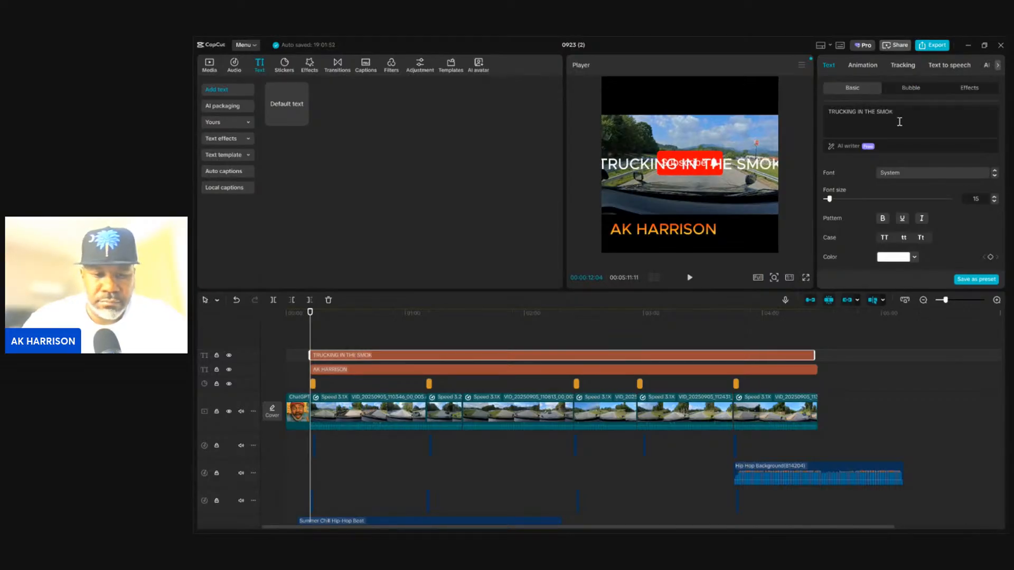
key(BackSpace)
key(BackSpace)
key(BackSpace)
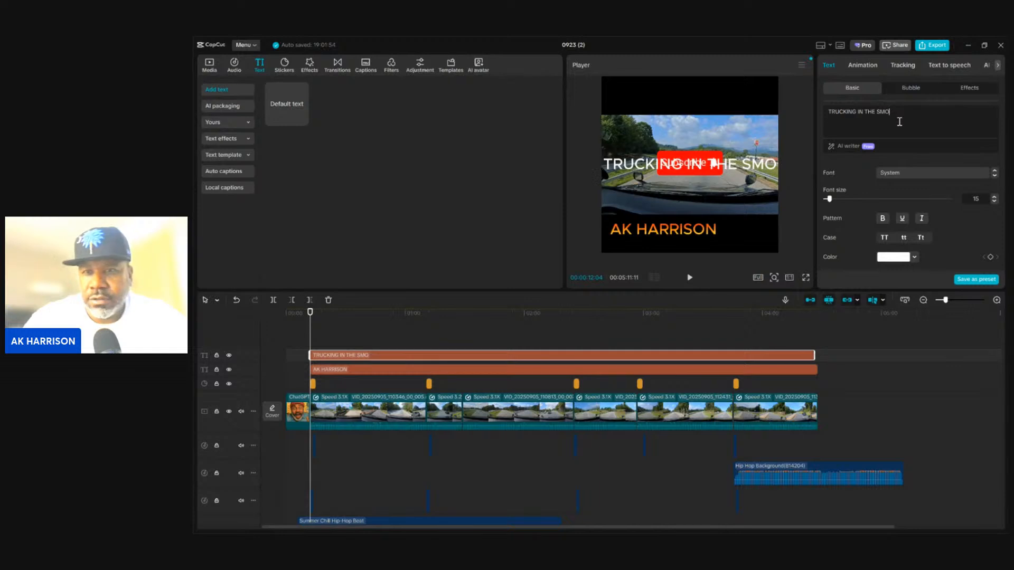
key(ctrl+a)
key(BackSpace)
Enter "SMOKEY MOUNTAIN DRIVER" as the wording of the second title
text(S)
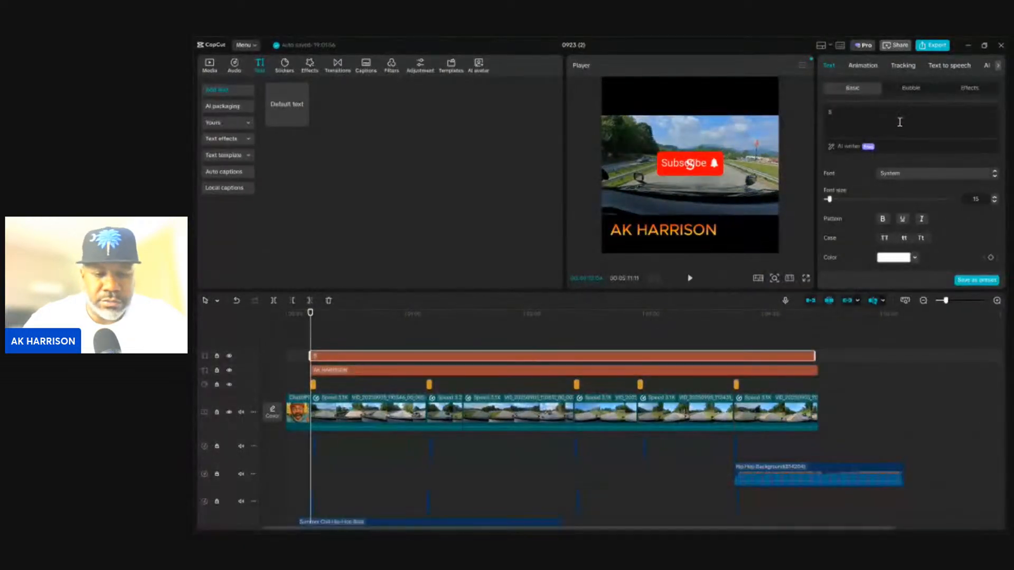
text(MOKEY)
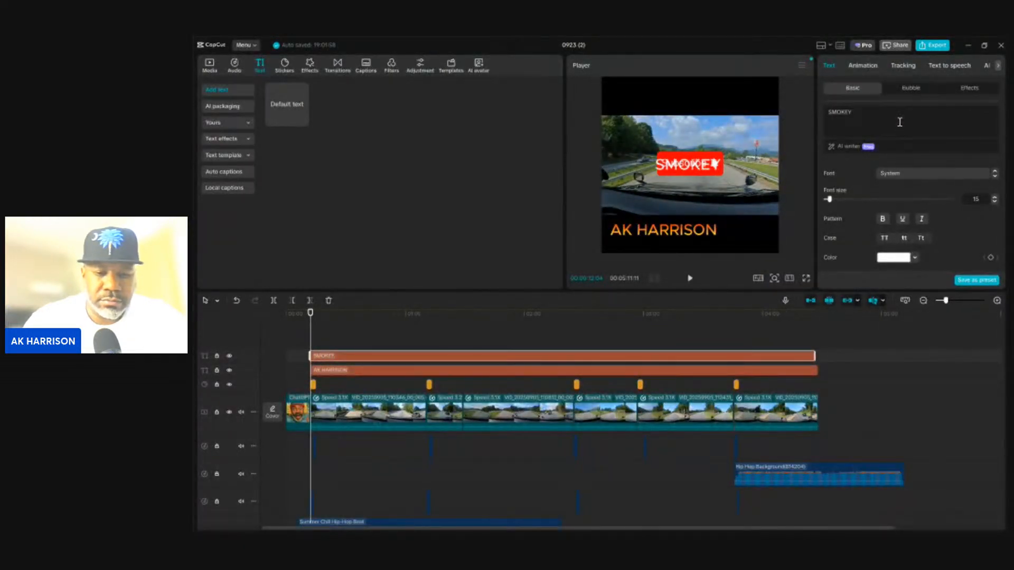
text( MOUNT)
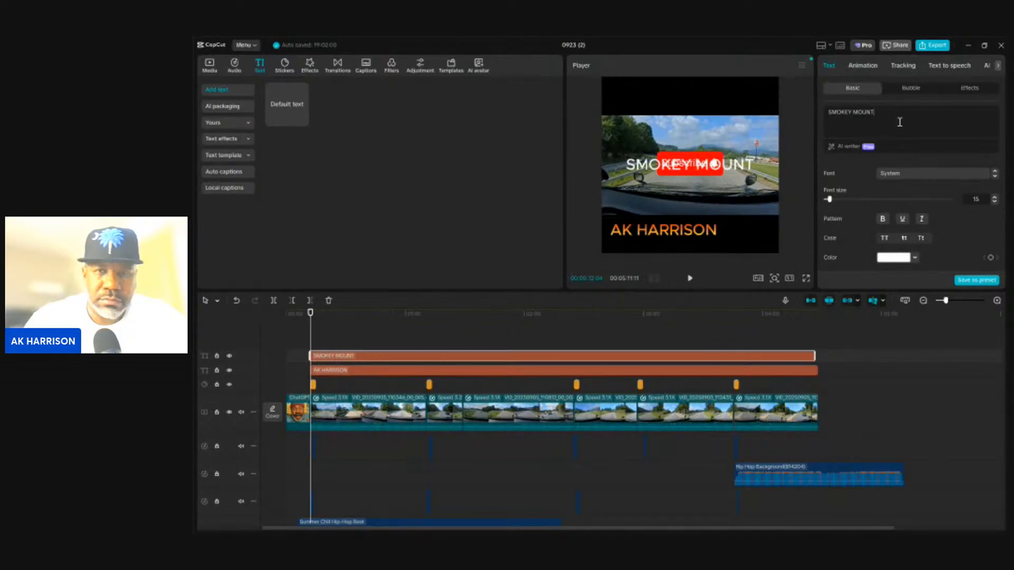
text(AIN DRIVER)
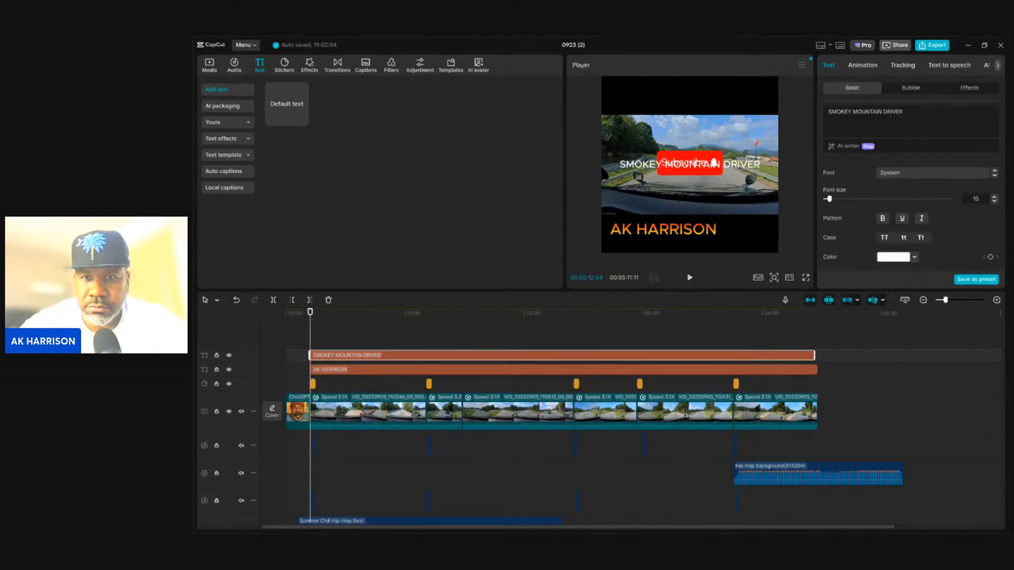
Move the second title directly beneath the name title and shorten its wording to "SMOKEY MOUNTAIN DRIVE"
drag(735, 168, 722, 247)
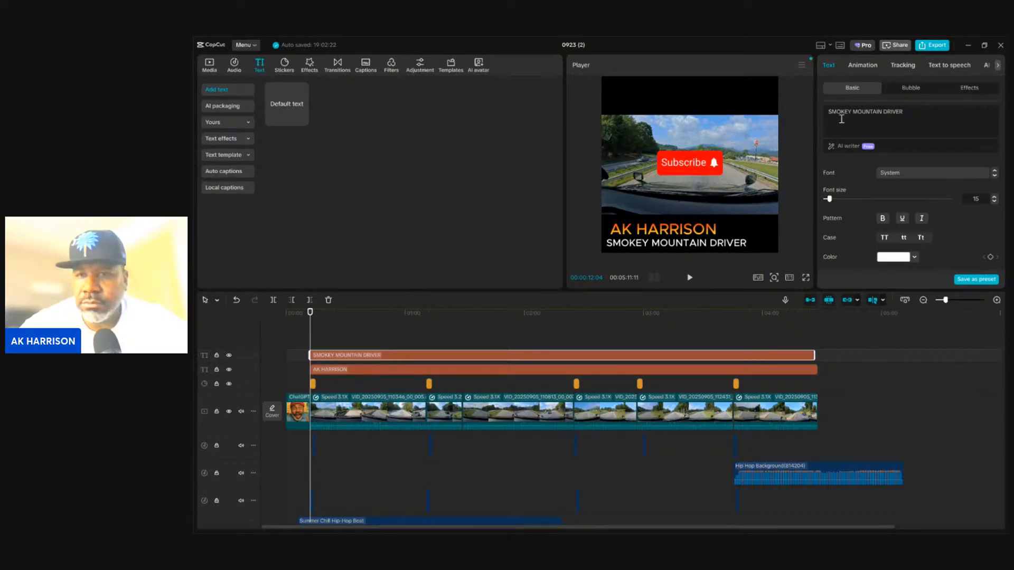
click(907, 114)
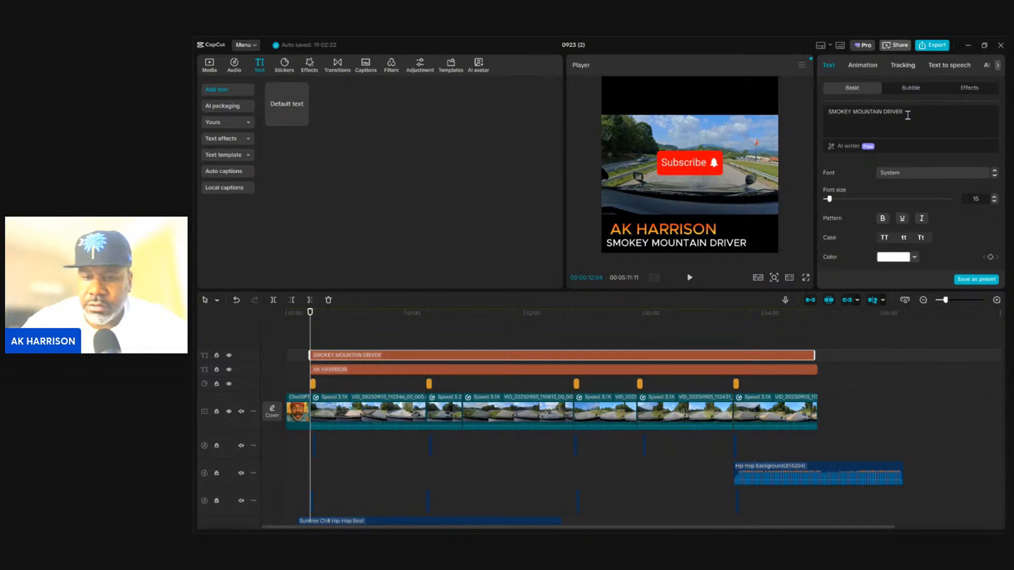
key(BackSpace)
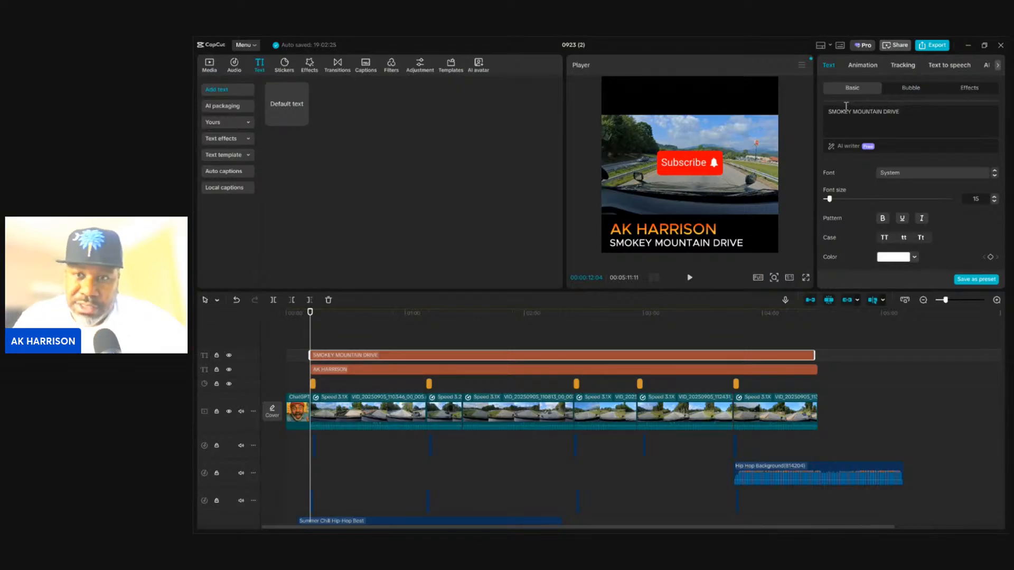
Browse the bubble styles, try several red ones on the SMOKEY MOUNTAIN DRIVE title, and apply the glowing red bar
click(918, 91)
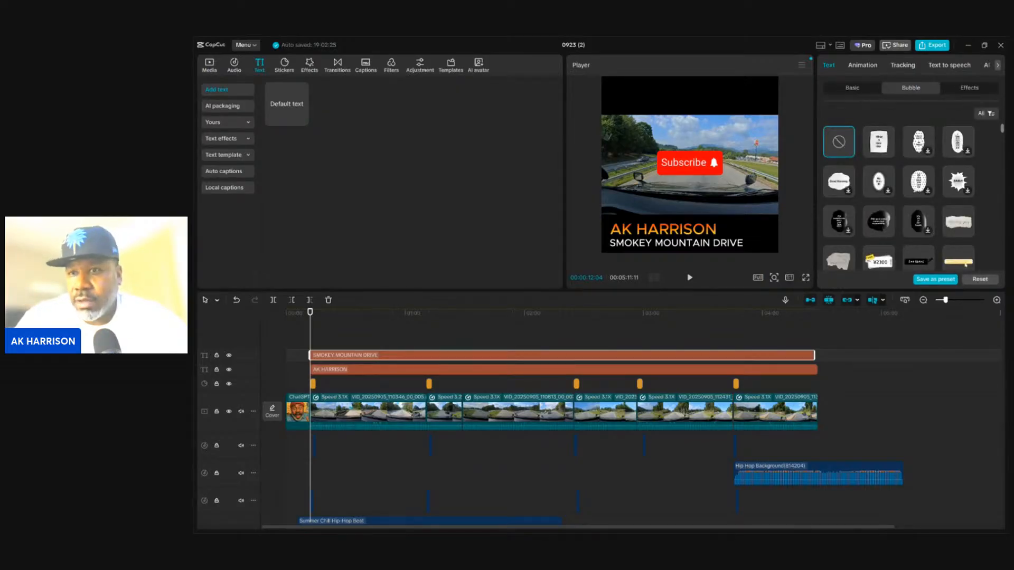
drag(1001, 133, 1007, 240)
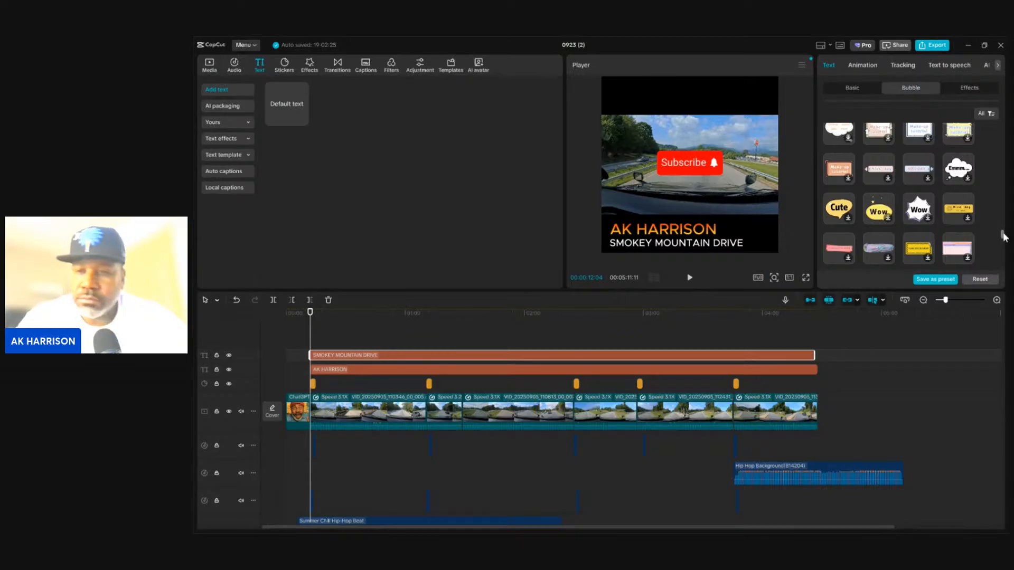
drag(1004, 238, 1005, 262)
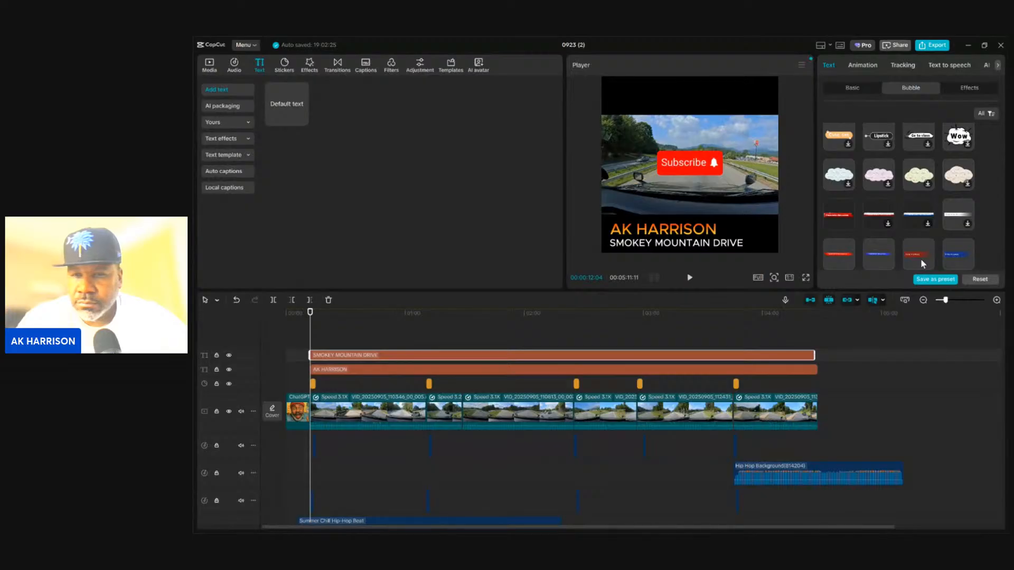
click(836, 216)
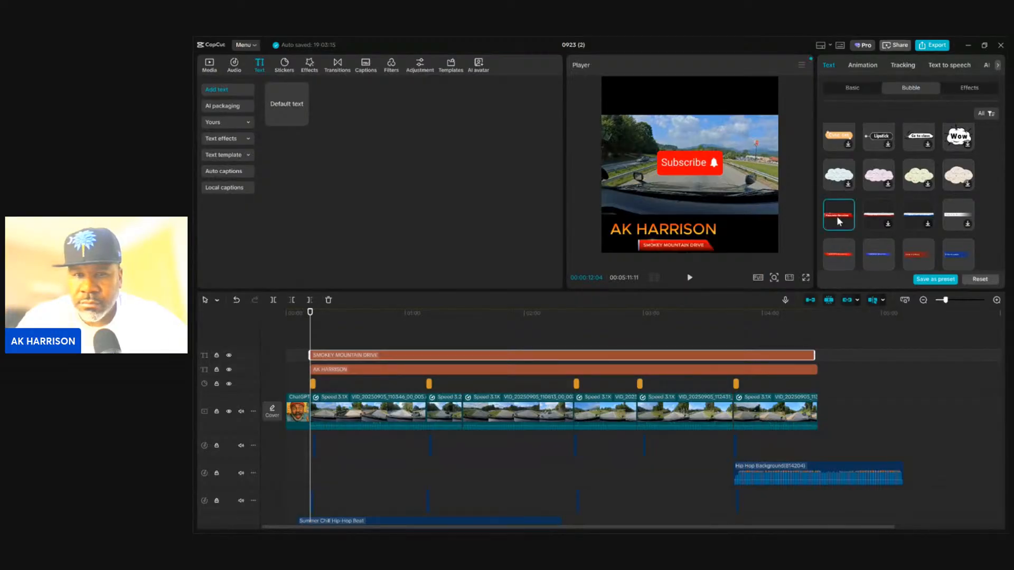
click(838, 256)
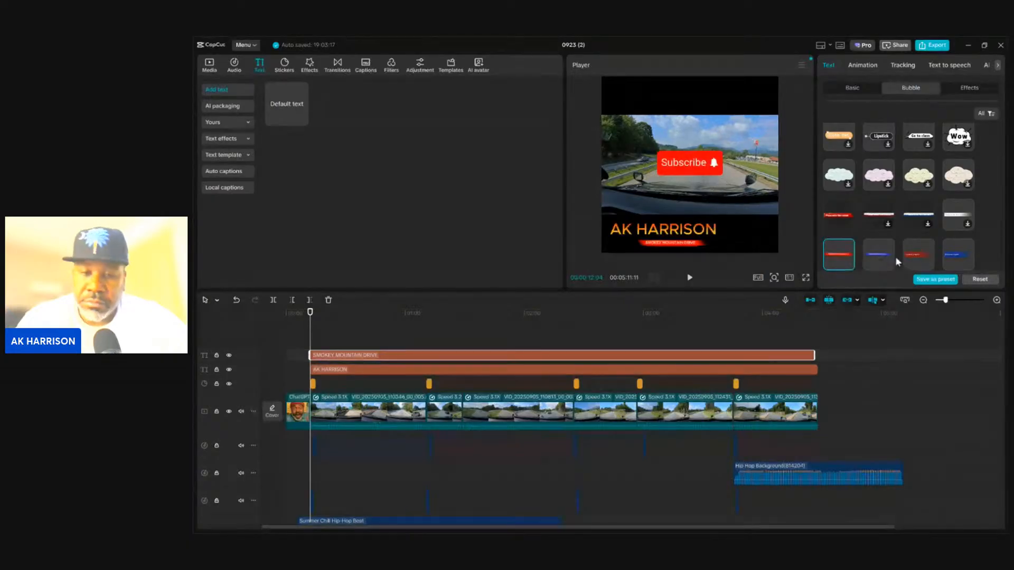
click(917, 259)
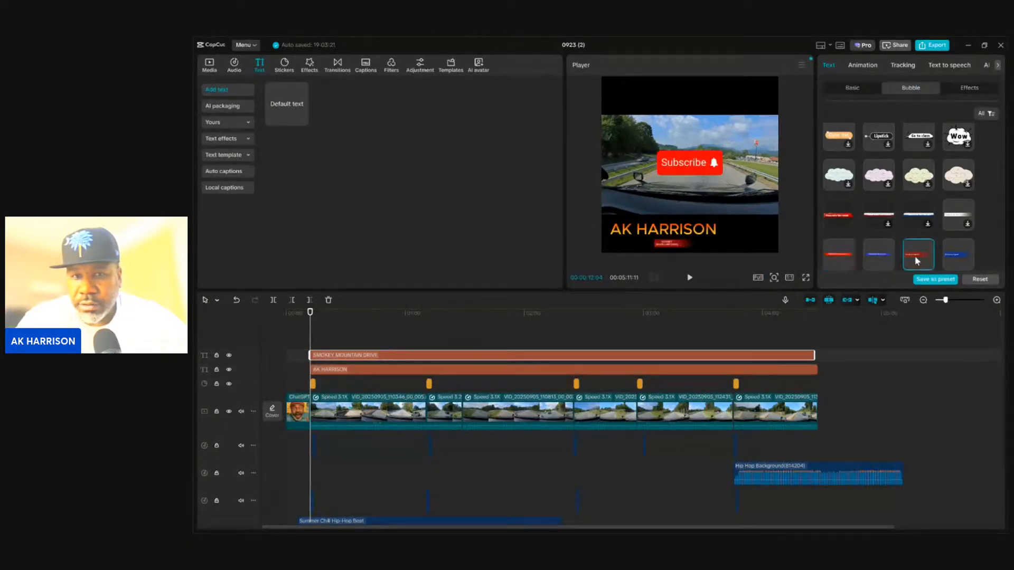
click(837, 255)
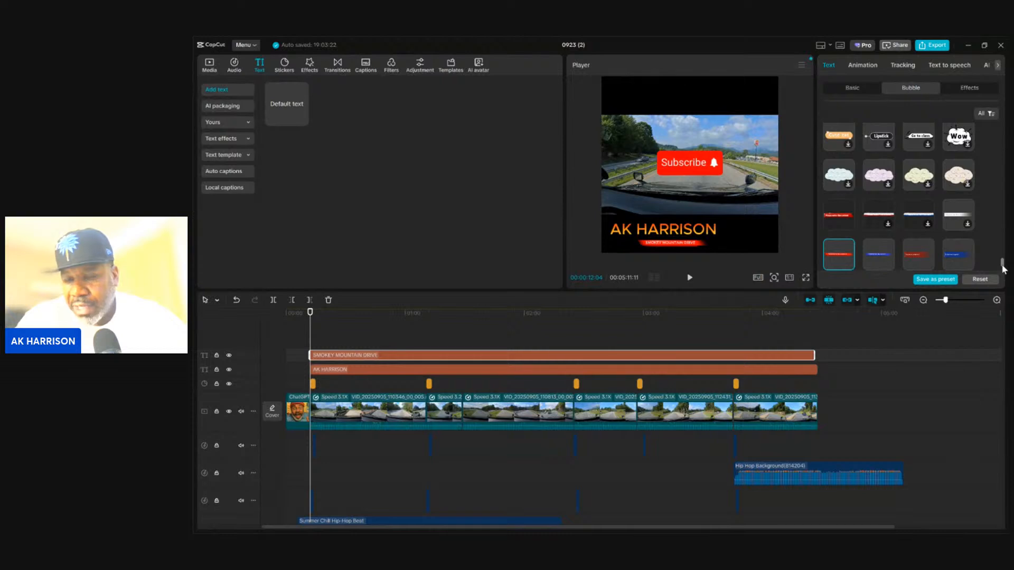
Compare white and angled red bubbles, return to the glowing red bar, and enlarge and align the subtitle beneath the name title
click(953, 214)
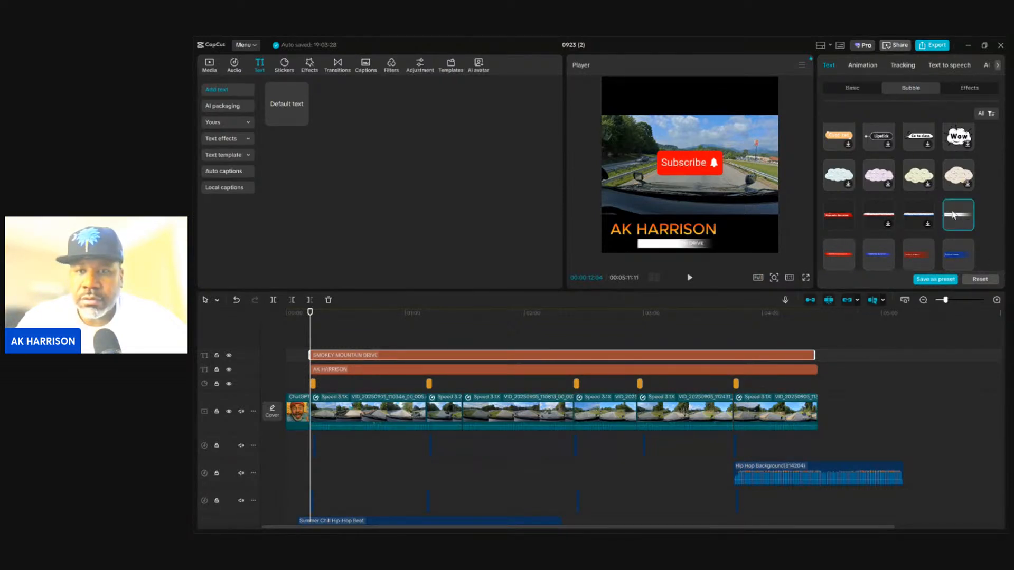
click(919, 216)
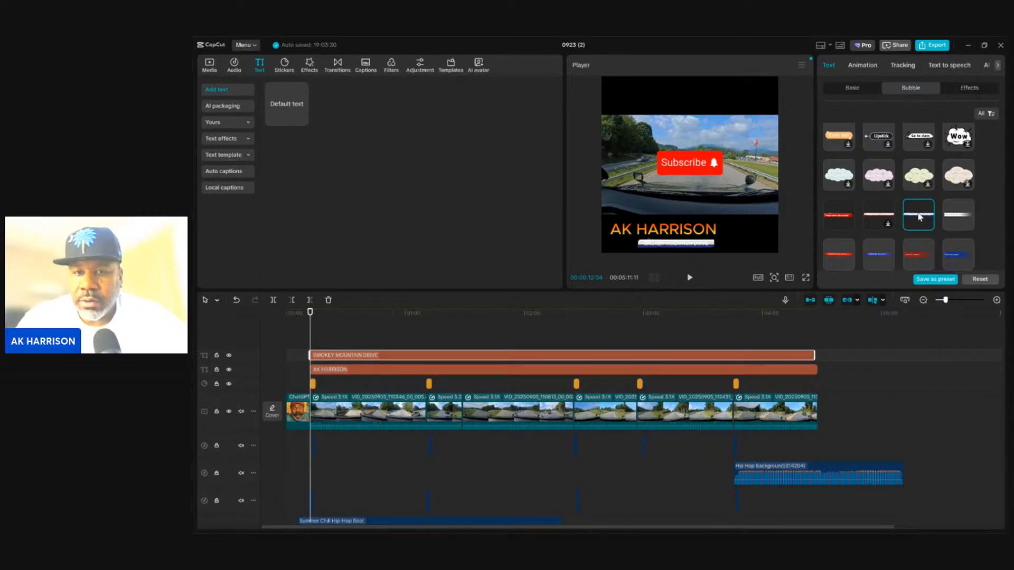
click(850, 219)
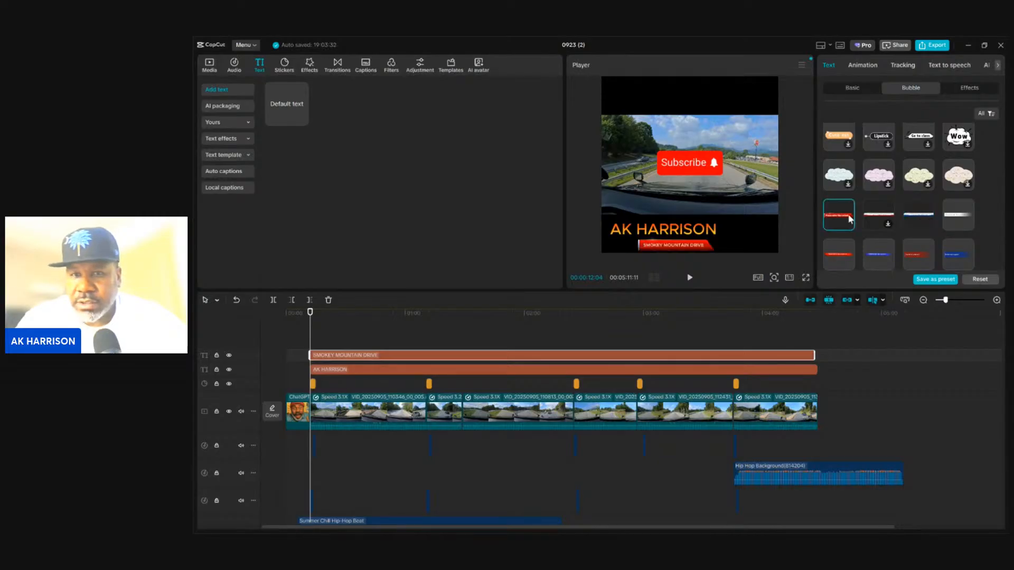
click(840, 264)
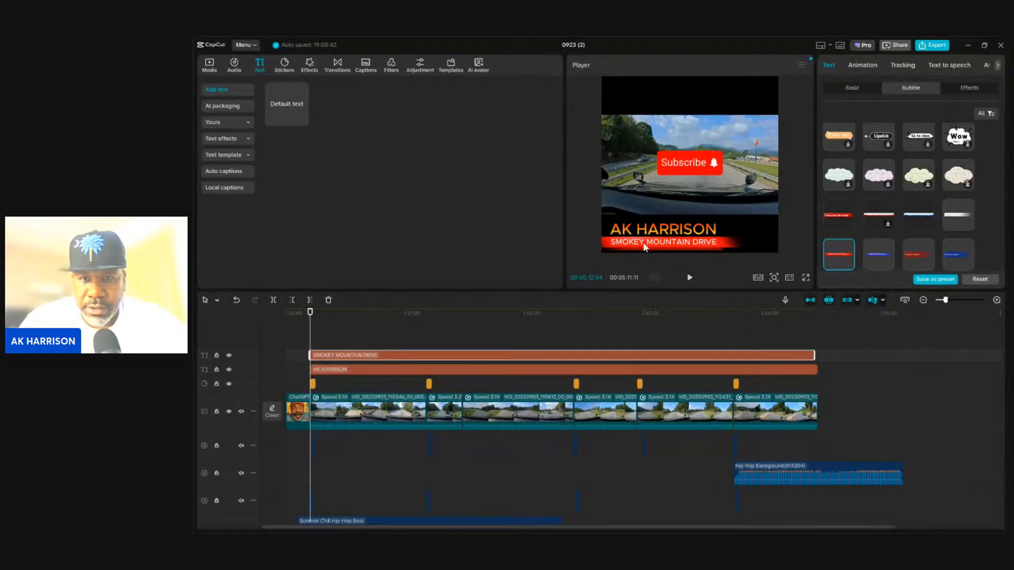
drag(642, 242, 661, 245)
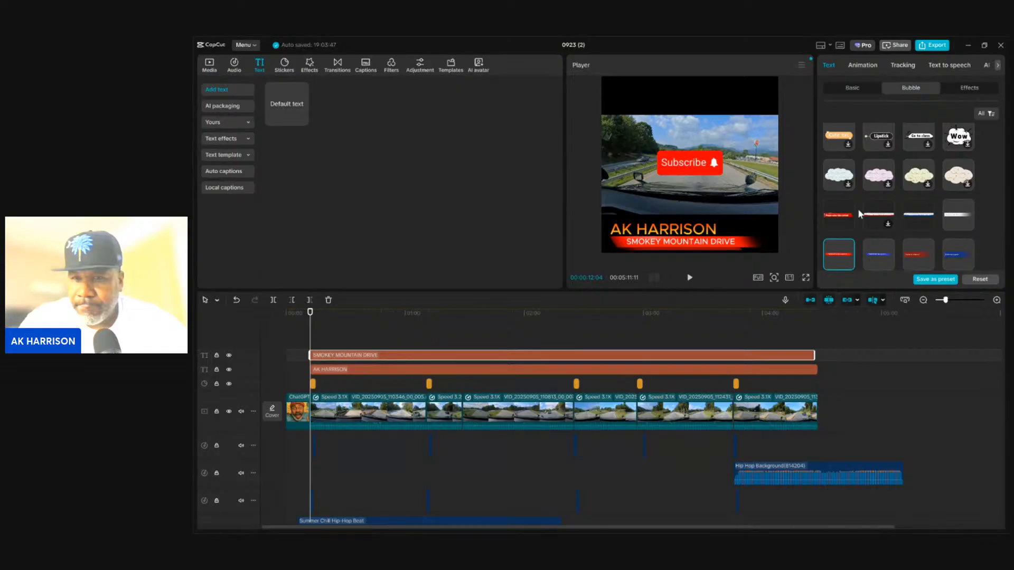
Compare blue and red bubble styles on the SMOKEY MOUNTAIN DRIVE subtitle, apply the angled red banner, and fit it within the frame
click(838, 215)
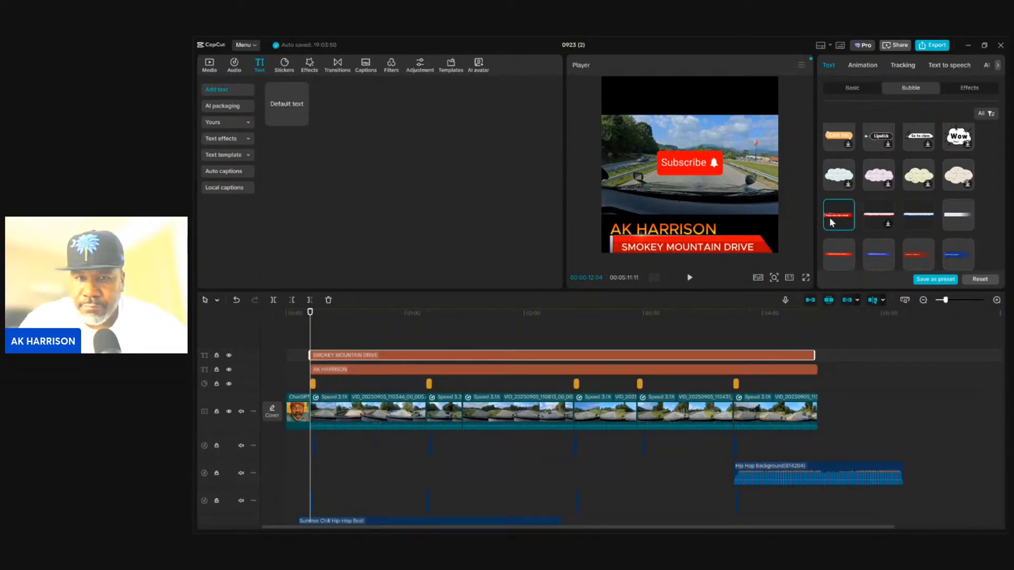
click(877, 256)
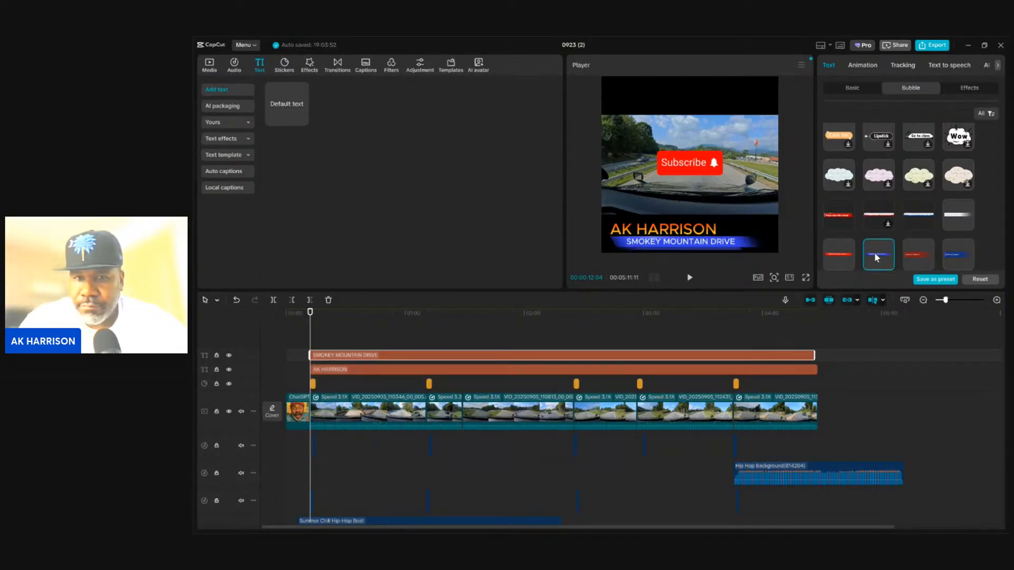
click(918, 258)
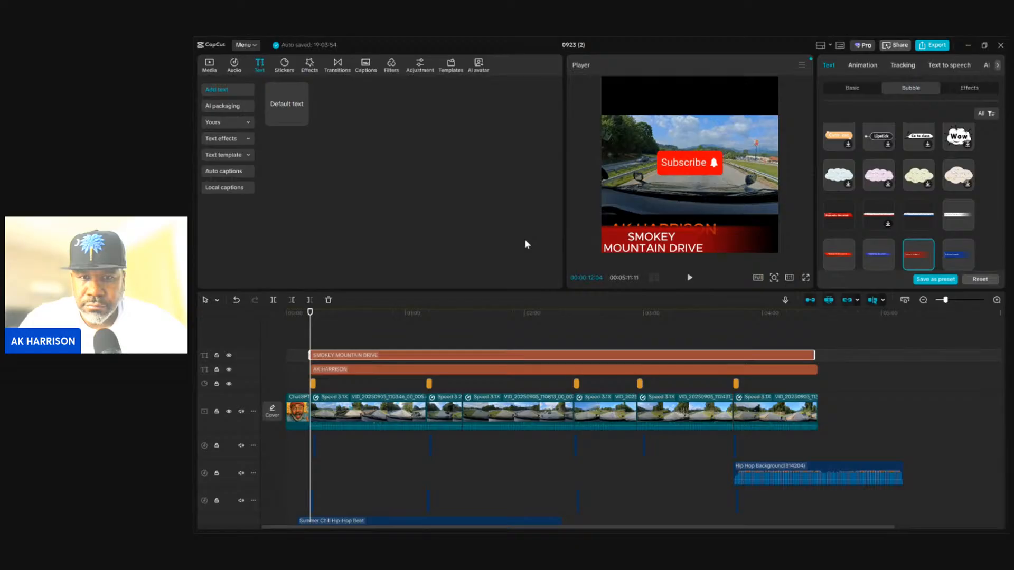
click(839, 217)
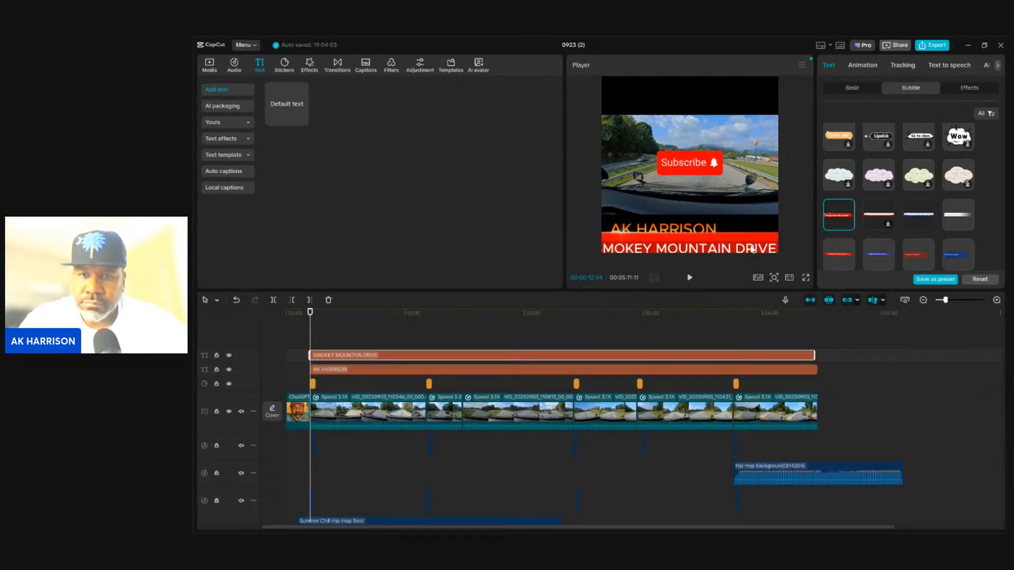
scroll(750, 248, down, 3)
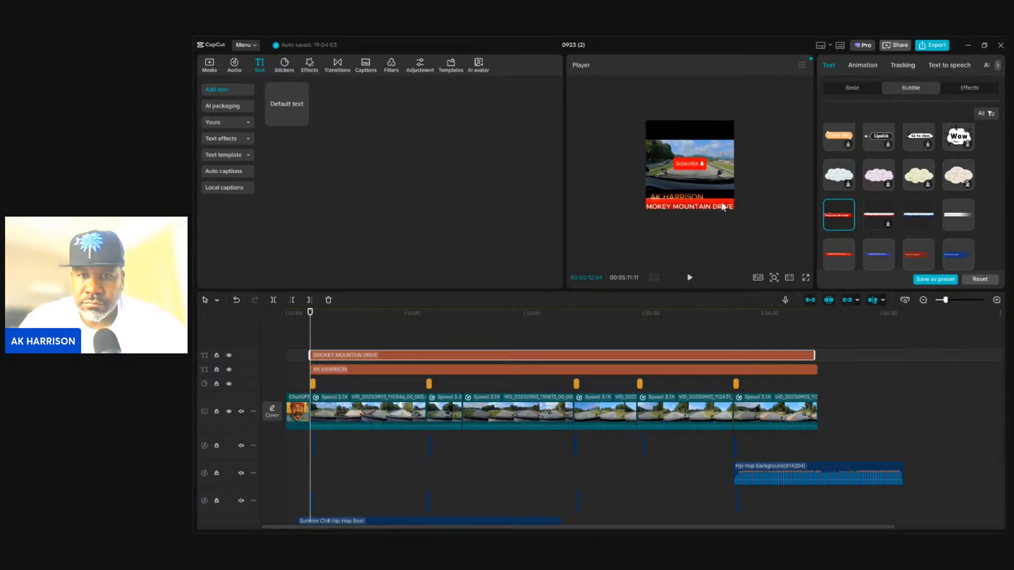
scroll(722, 206, up, 3)
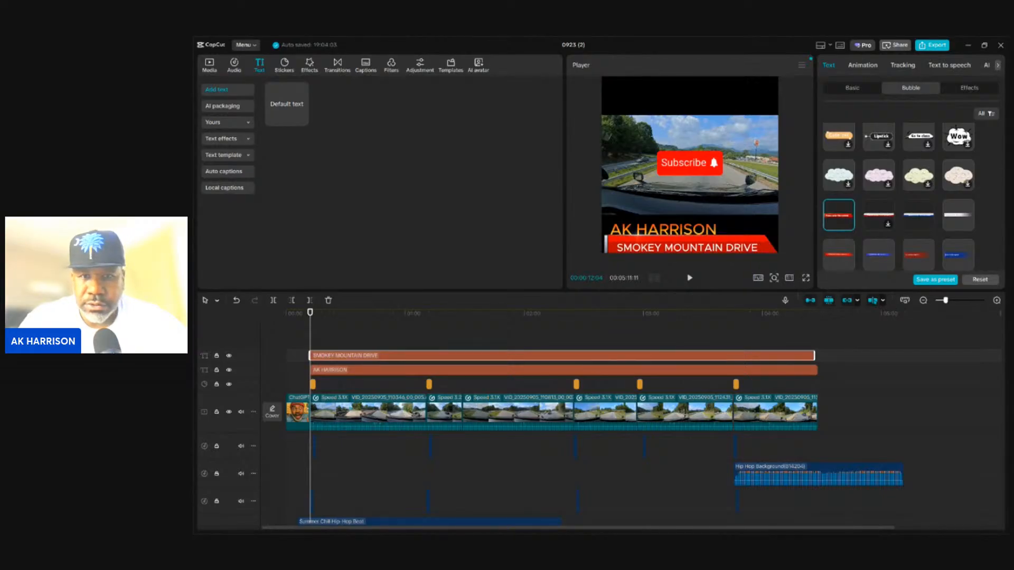
Try enlarging the first driving clip to a scale of 106%
click(711, 195)
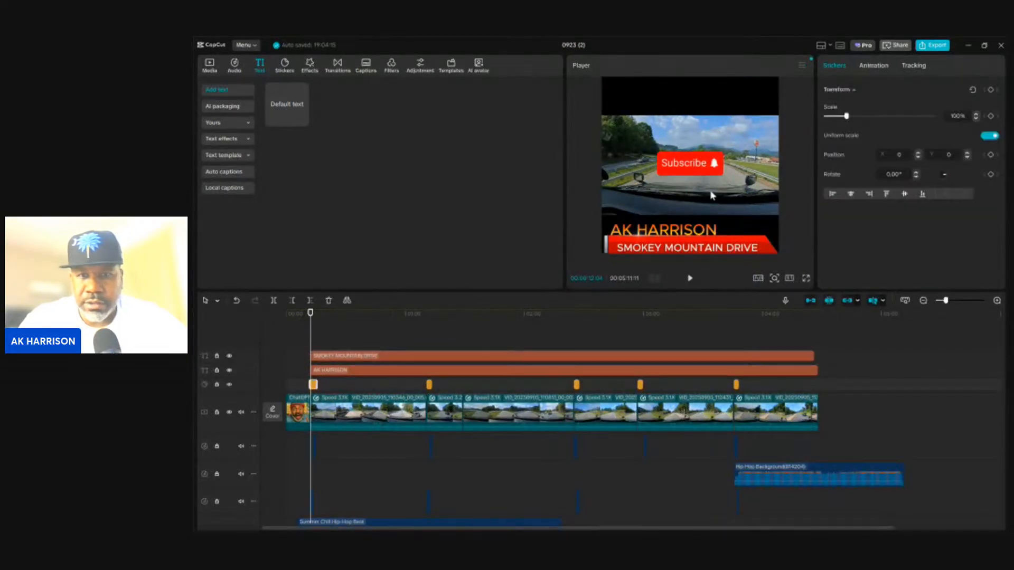
click(755, 193)
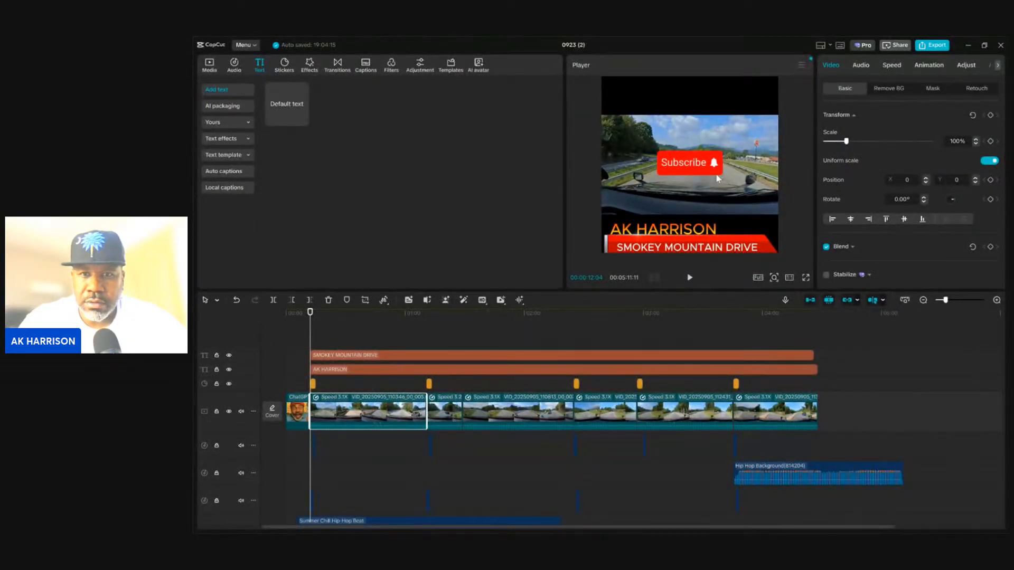
scroll(717, 178, up, 2)
scroll(717, 179, down, 4)
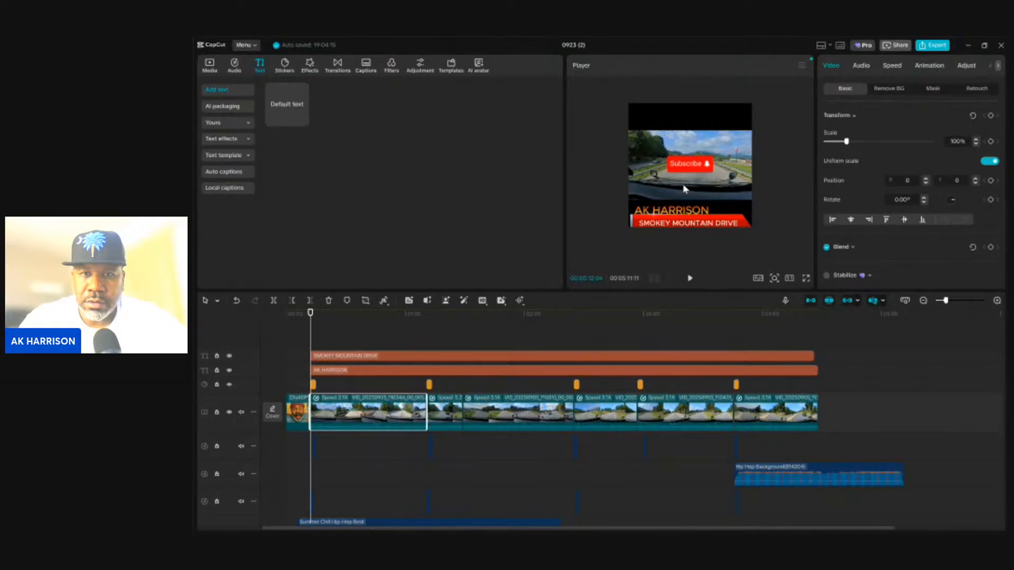
click(975, 140)
click(975, 140)
click(975, 140)
click(975, 140)
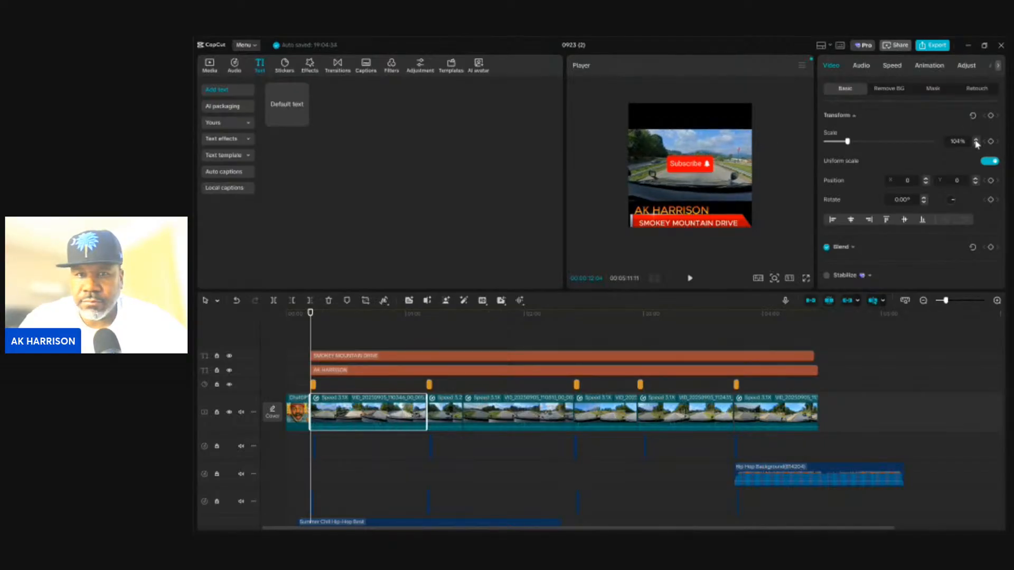
click(976, 140)
click(976, 140)
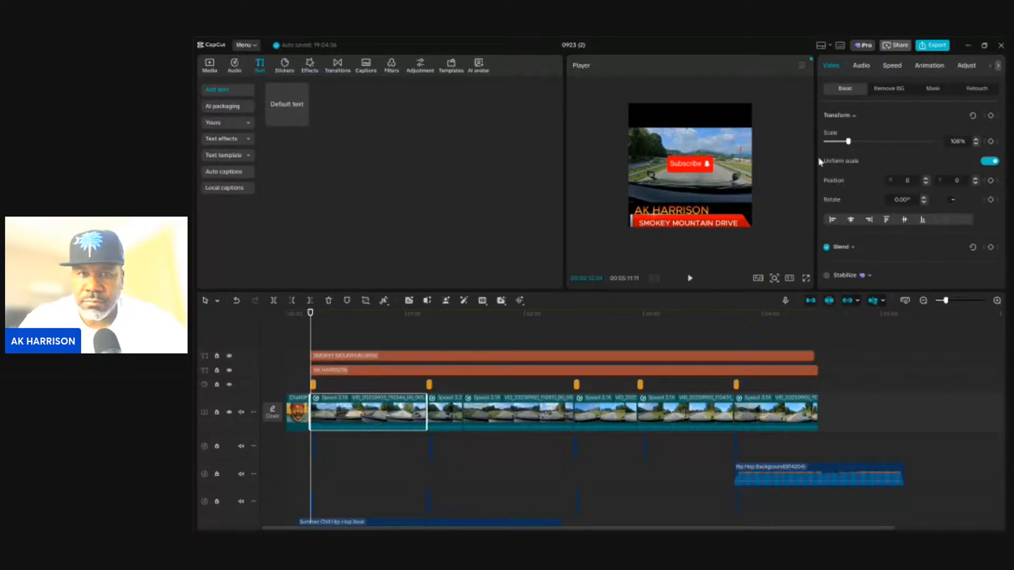
click(694, 116)
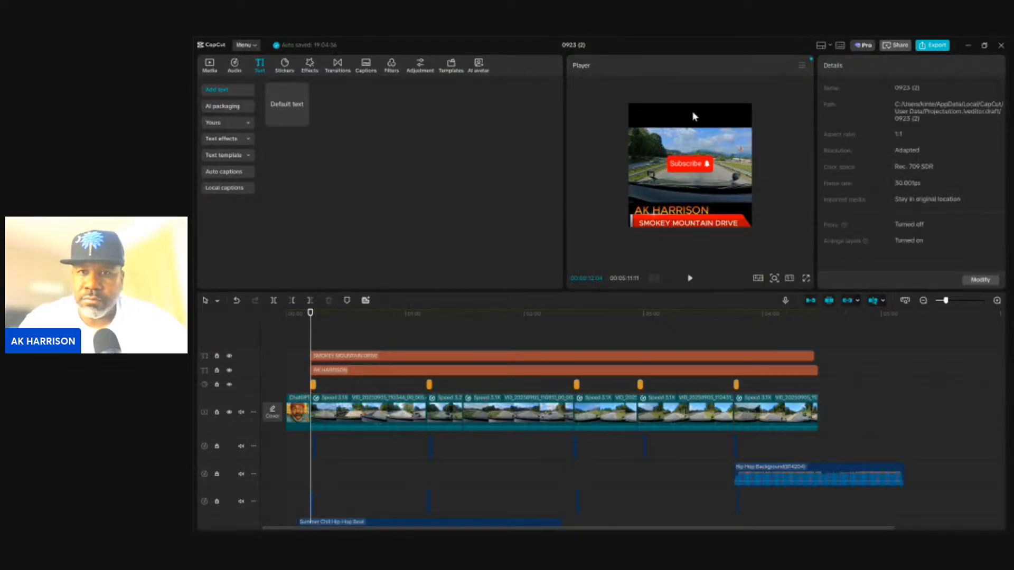
Reduce the scale of the first driving clip to 91%
scroll(694, 116, up, 2)
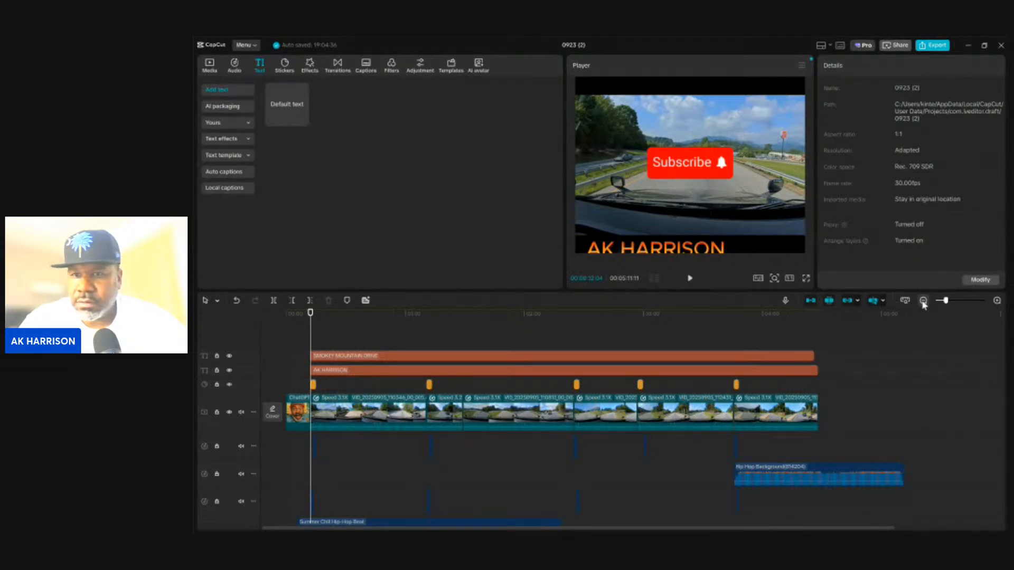
click(705, 127)
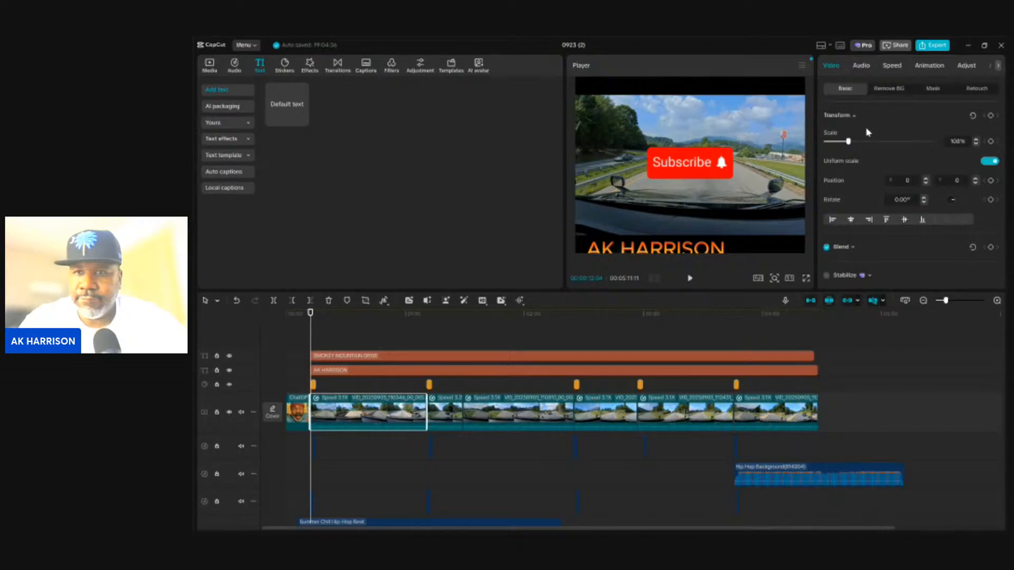
drag(850, 145, 847, 145)
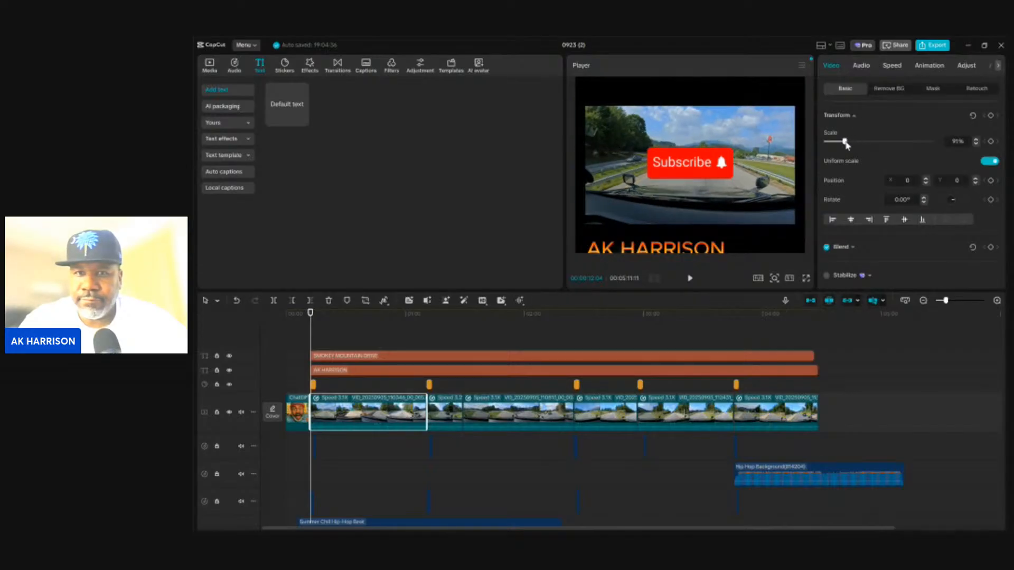
Shrink the SMOKEY MOUNTAIN DRIVE subtitle and align its start directly beneath the start of the name title
click(726, 242)
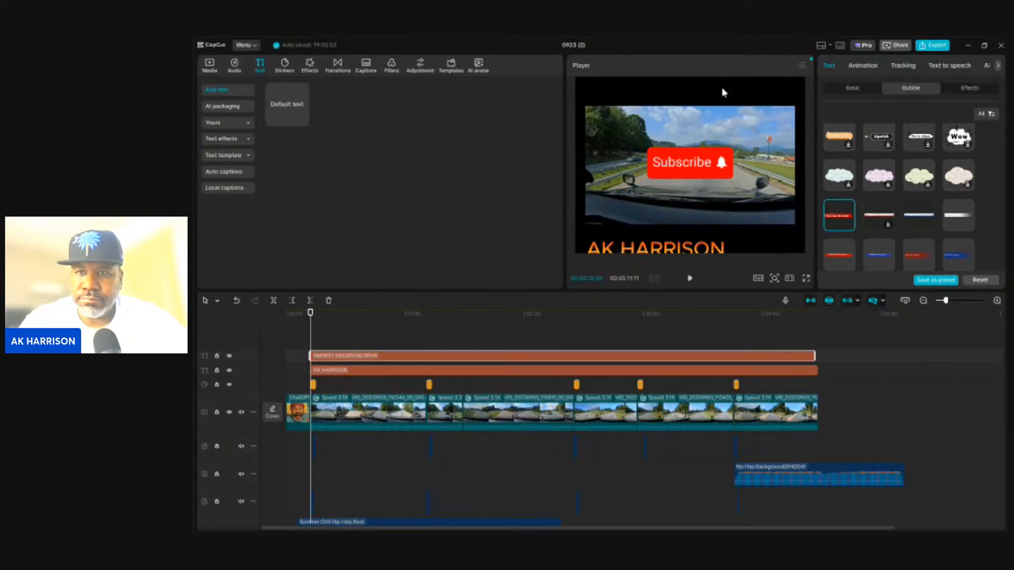
scroll(722, 92, down, 2)
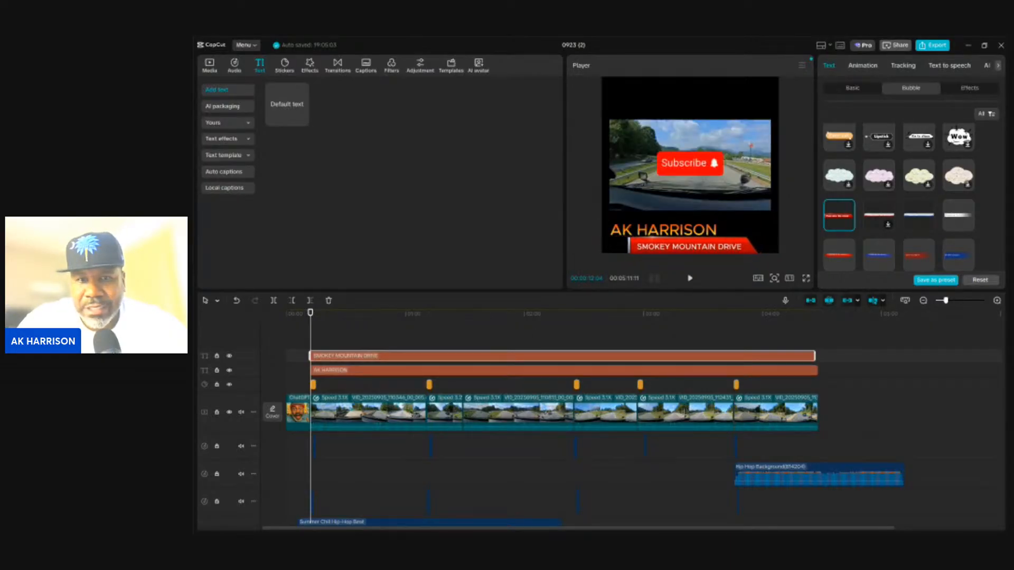
drag(735, 246, 713, 243)
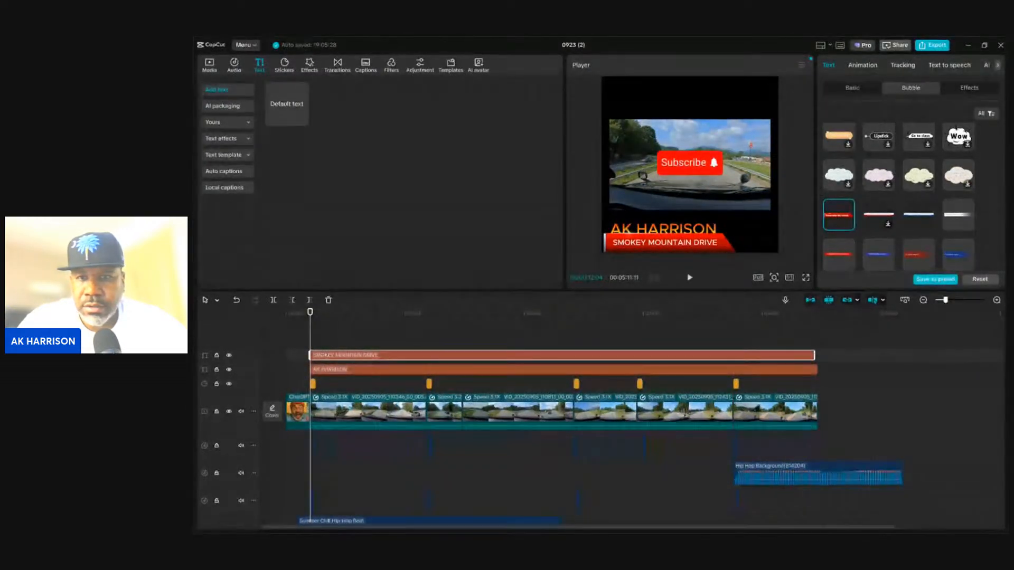
drag(735, 252, 704, 248)
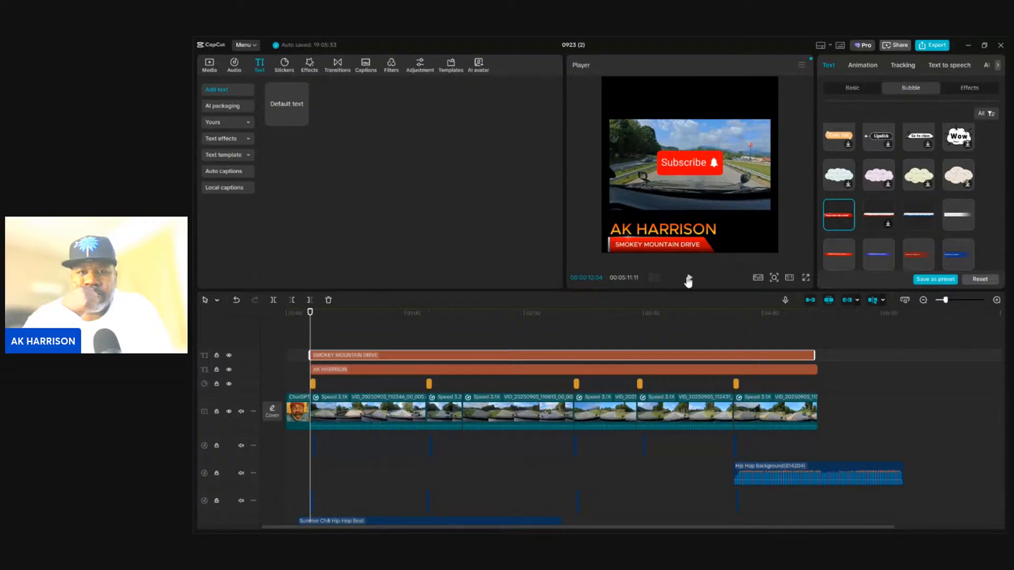
Play back the first driving clip and the footage near the end to check the framing and both titles
click(689, 278)
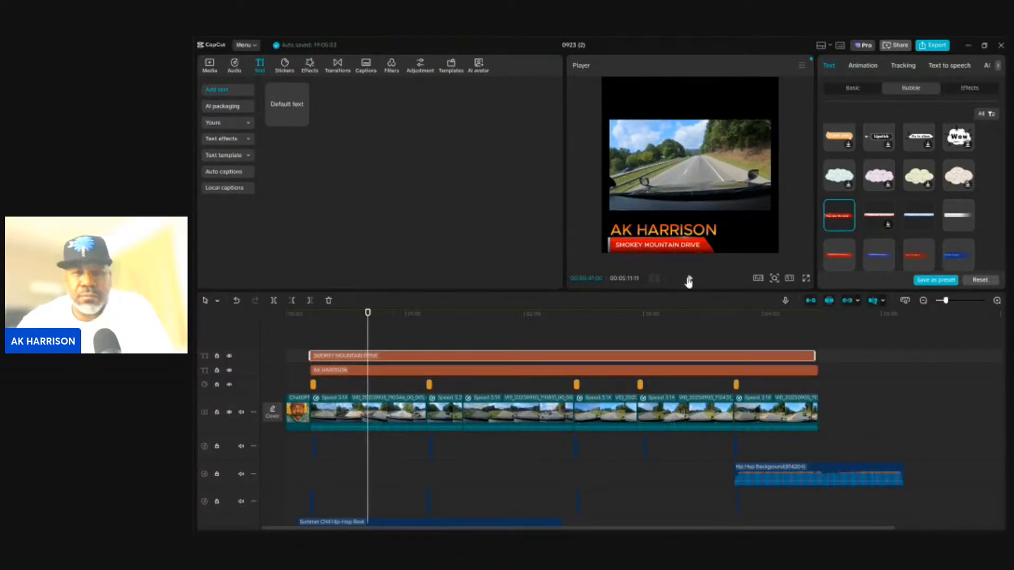
click(689, 279)
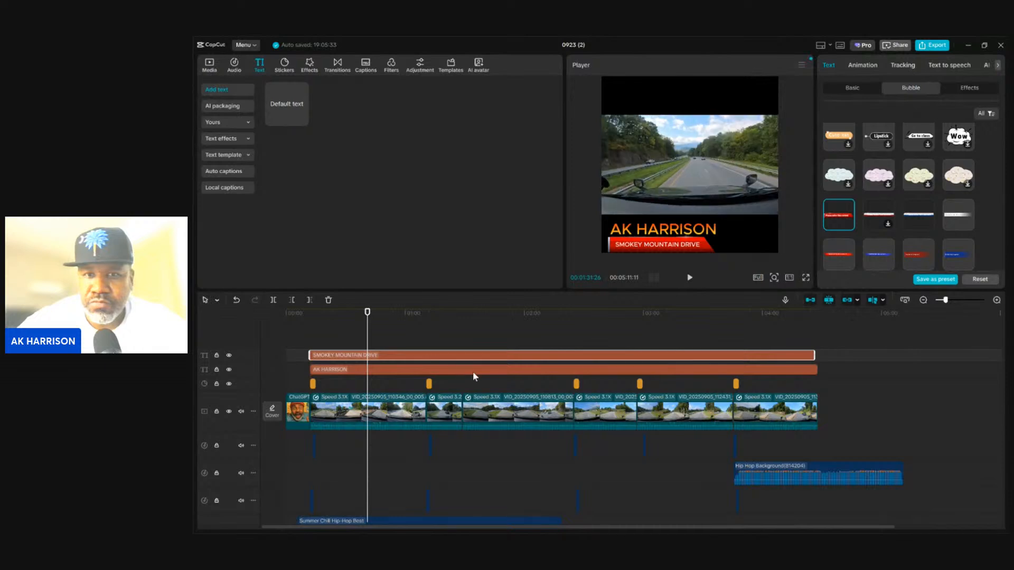
click(652, 404)
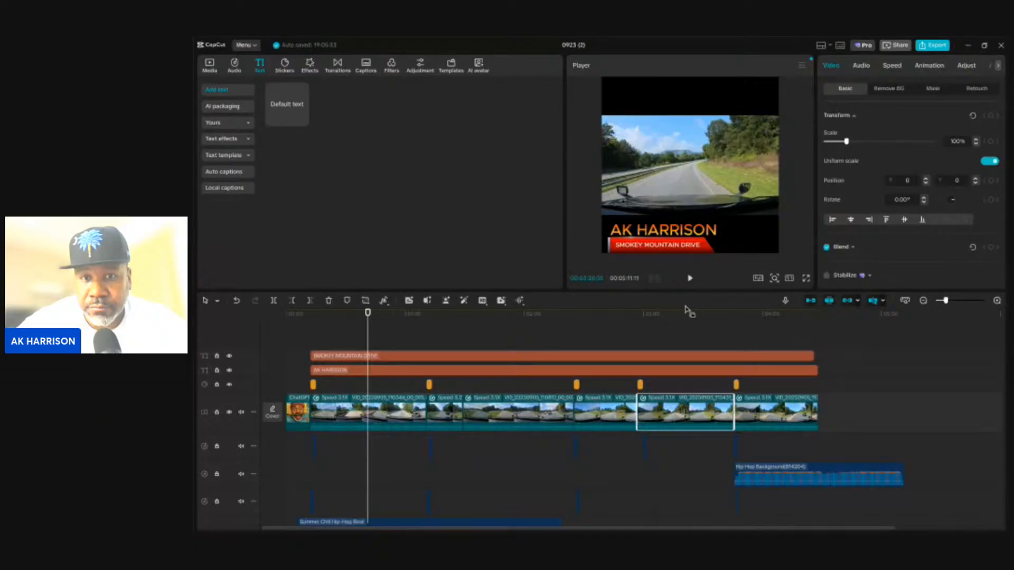
click(690, 278)
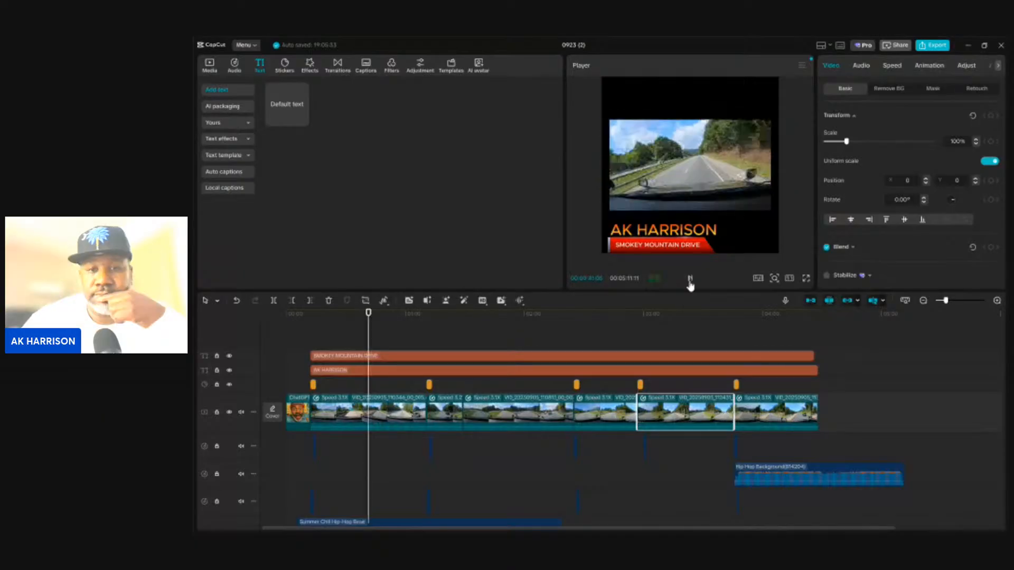
click(689, 278)
click(723, 333)
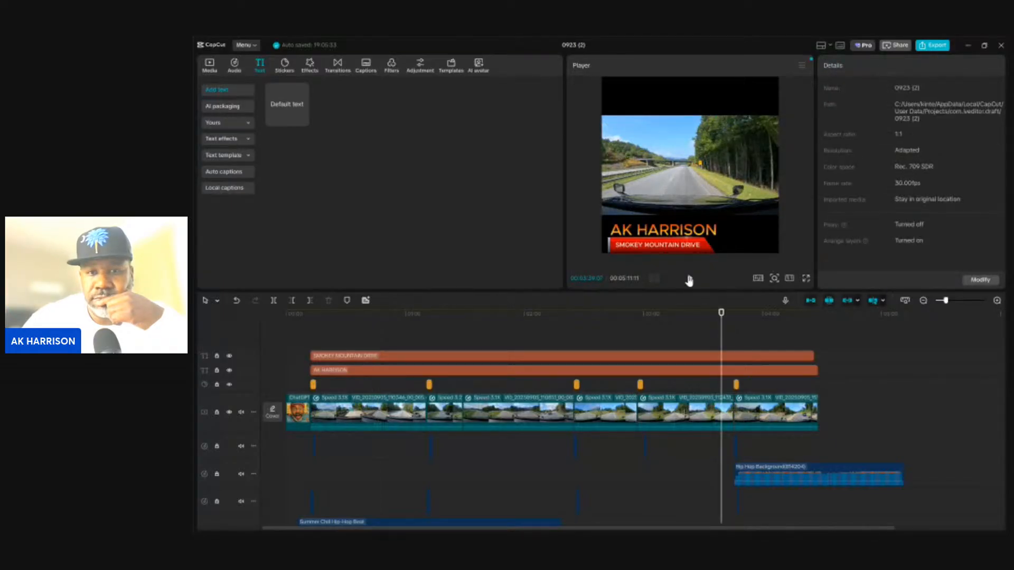
click(689, 279)
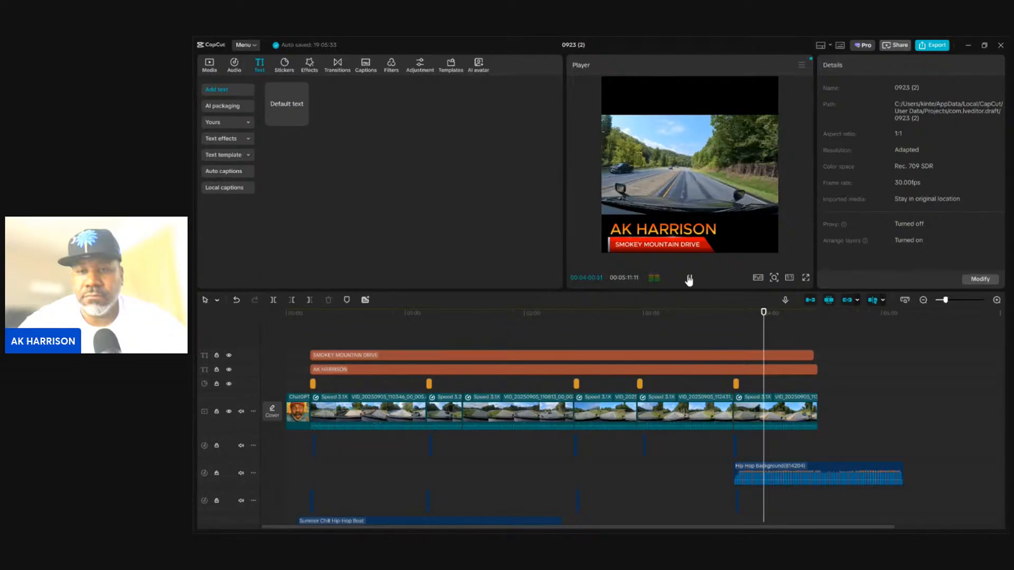
click(688, 279)
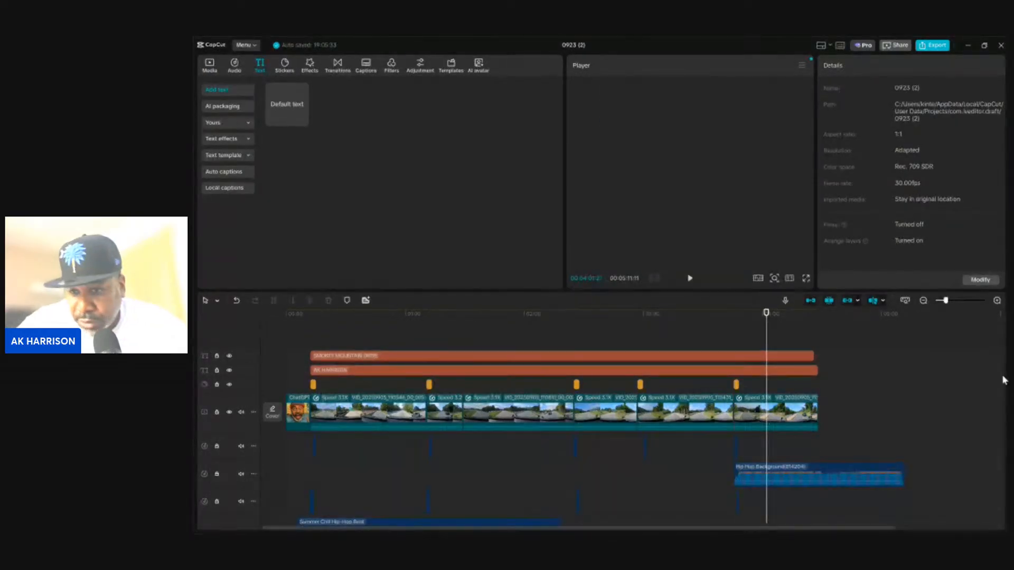
Lower the volume of the Summer Chill Hip-Hop Beat and both Hip Hop Background tracks to about -6 dB
scroll(1001, 386, down, 3)
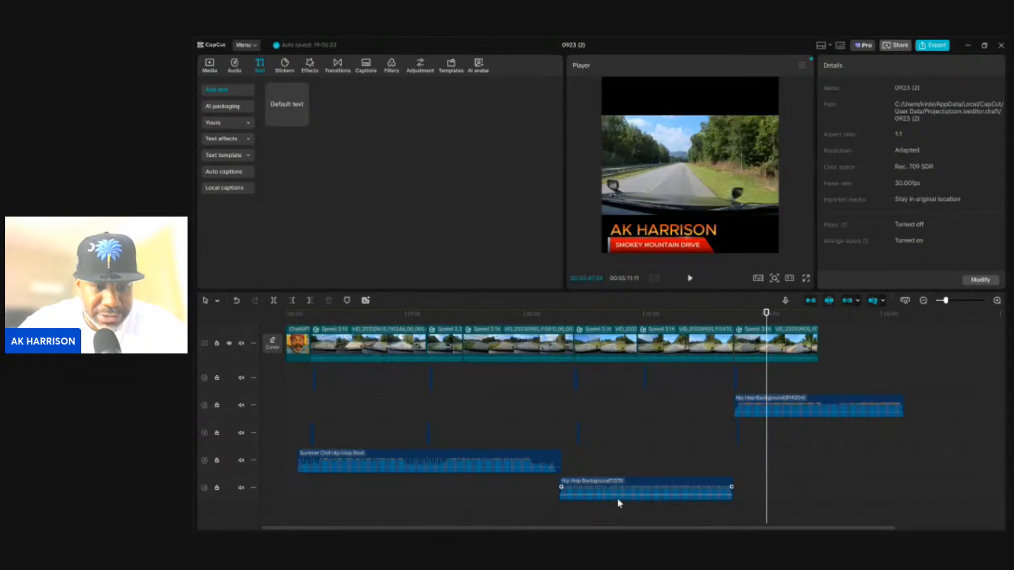
click(511, 465)
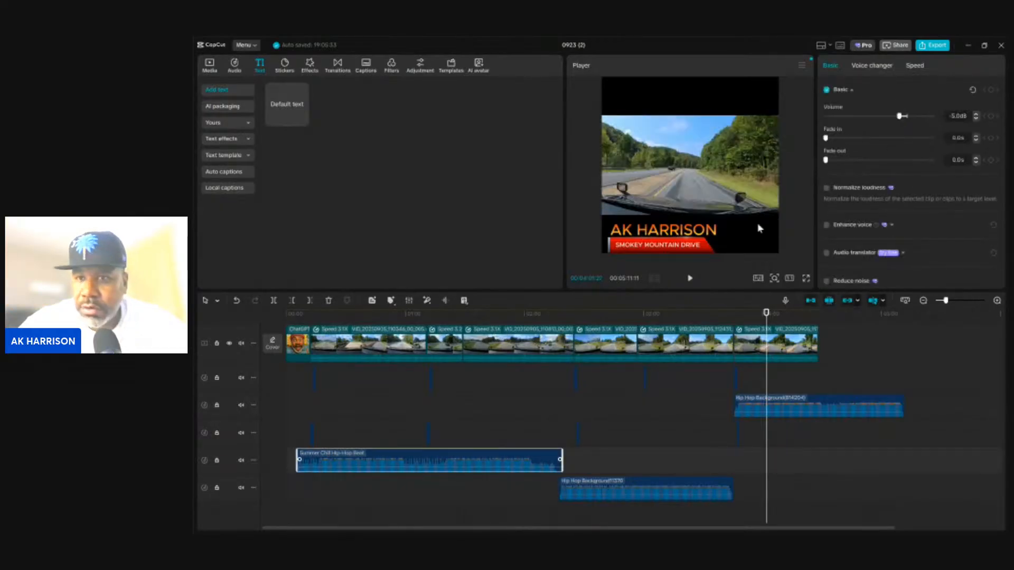
click(976, 117)
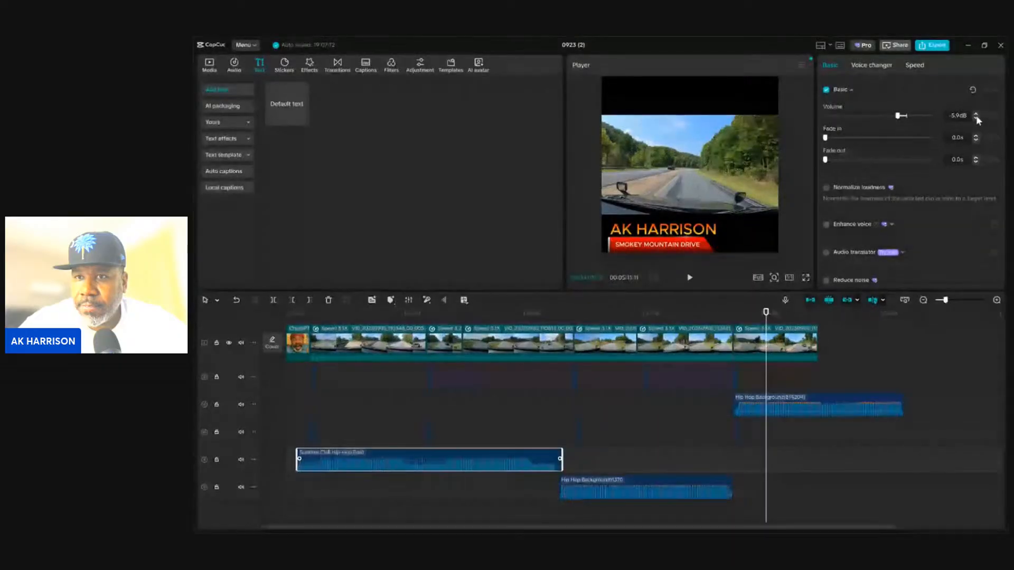
click(669, 487)
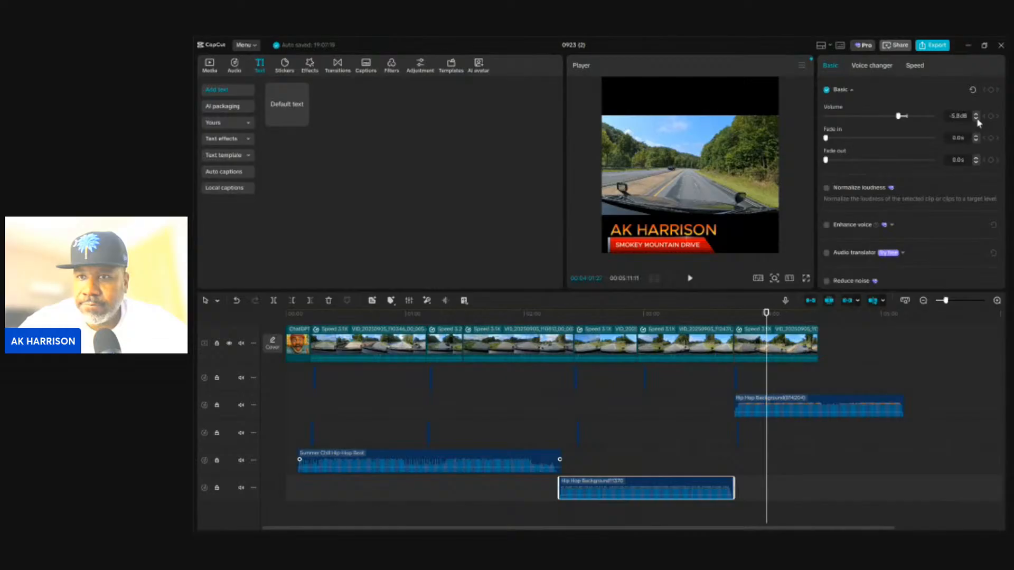
click(831, 404)
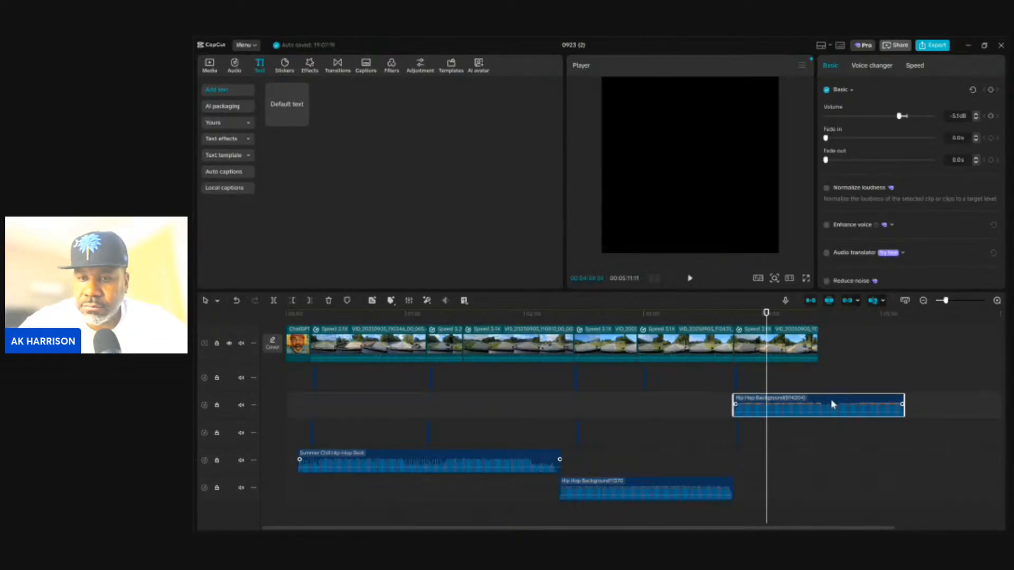
click(975, 118)
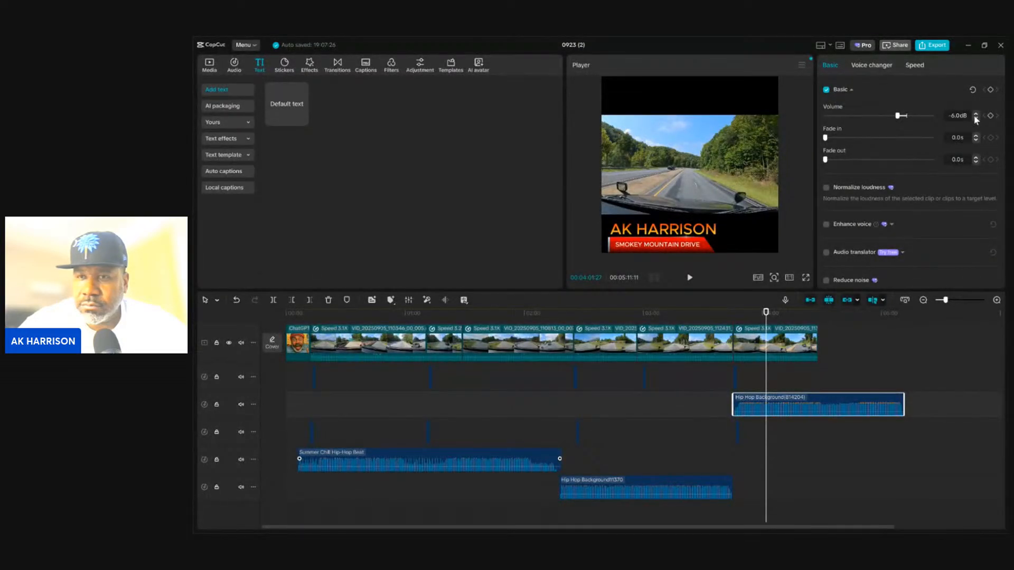
Play the video from the beginning into the first driving clip to check the music level
click(288, 383)
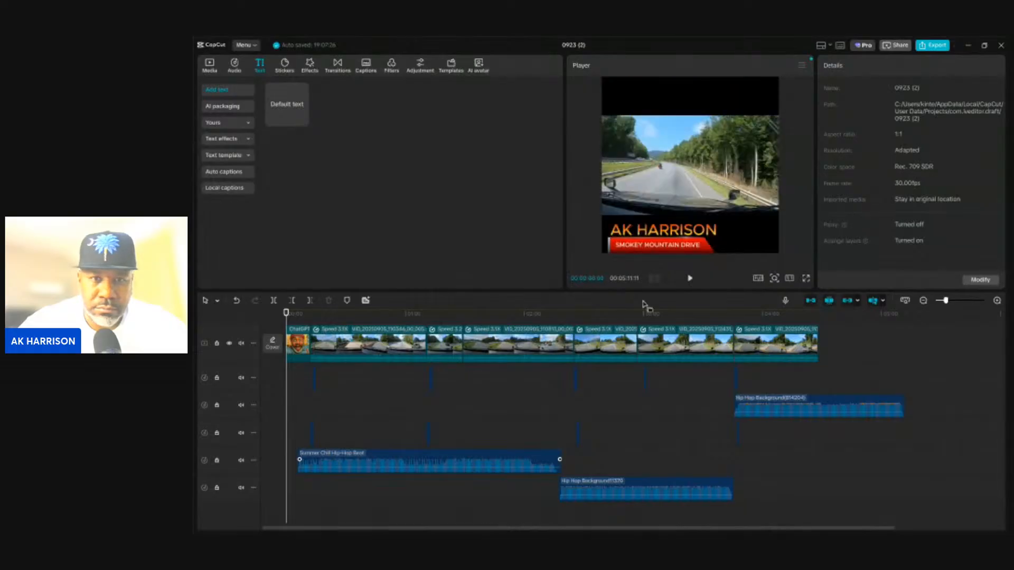
click(689, 278)
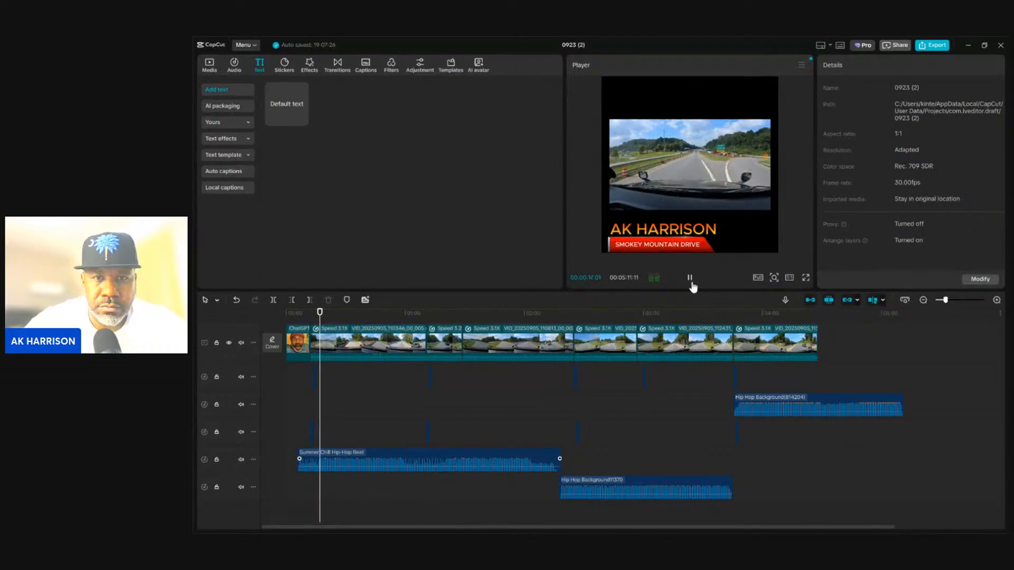
click(691, 284)
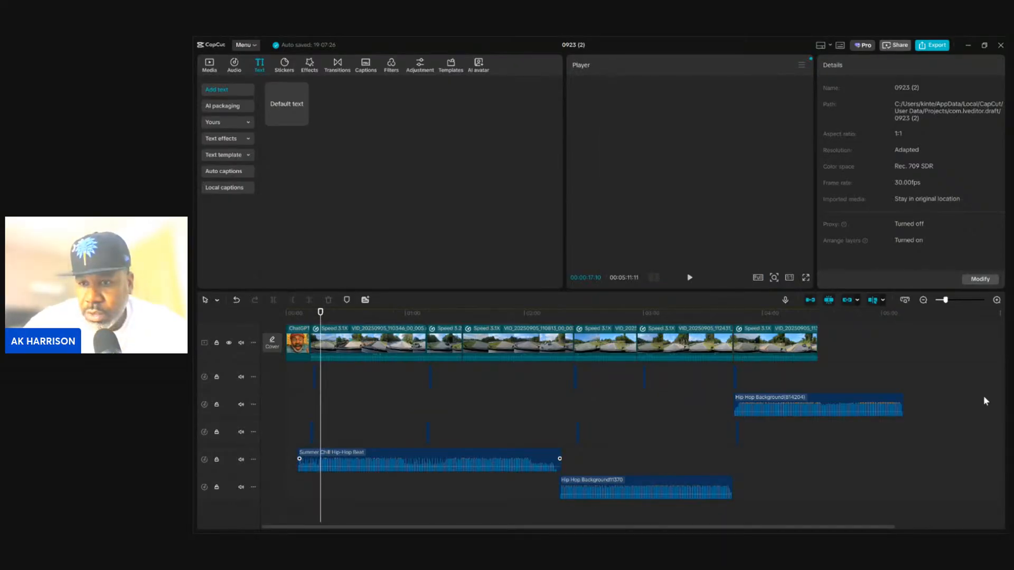
Trim the start of the SMOKEY MOUNTAIN DRIVE subtitle and the name title so both begin at about 18 seconds, after the Subscribe animation
key(End)
key(Up)
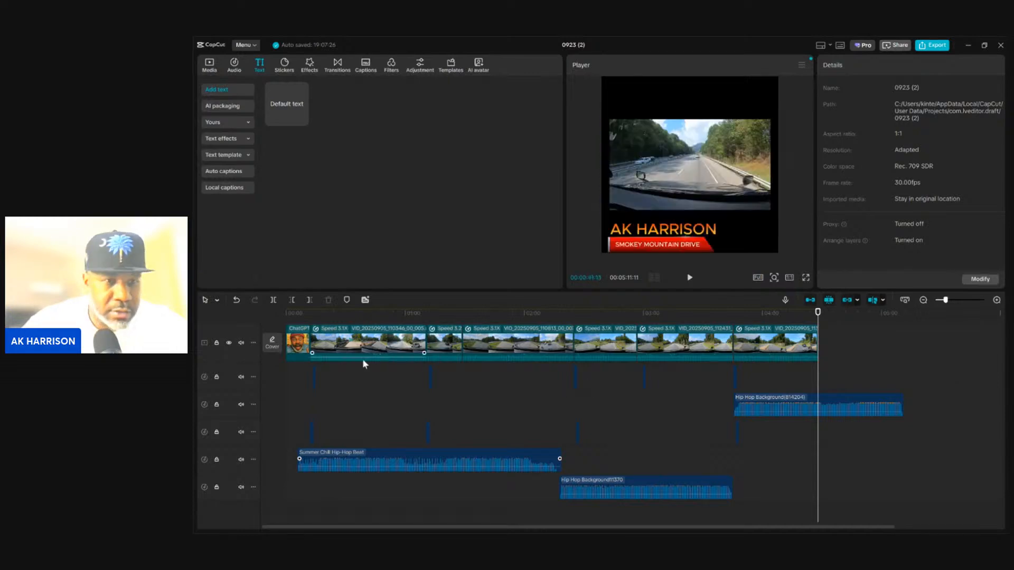
click(331, 362)
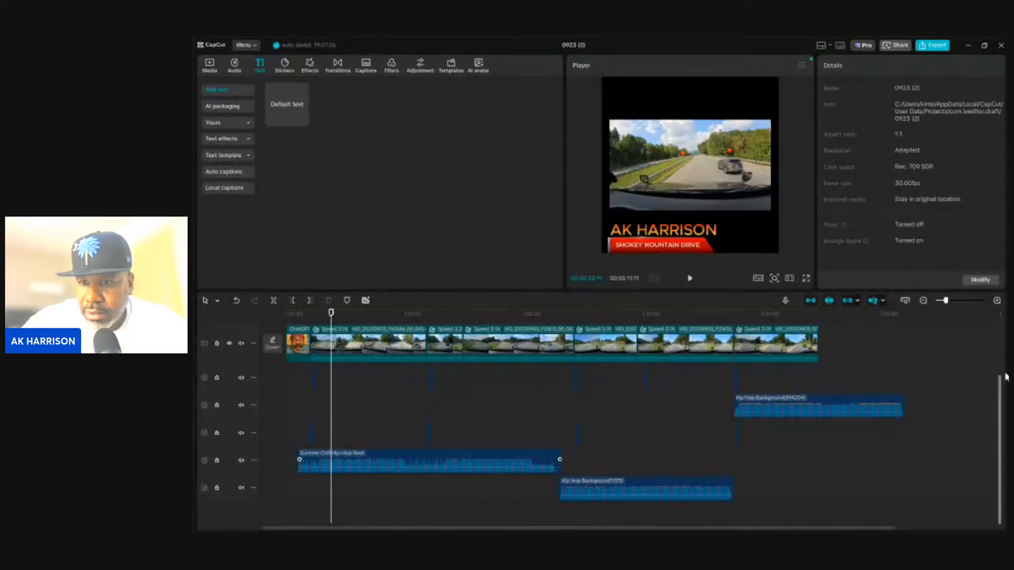
drag(999, 393, 998, 337)
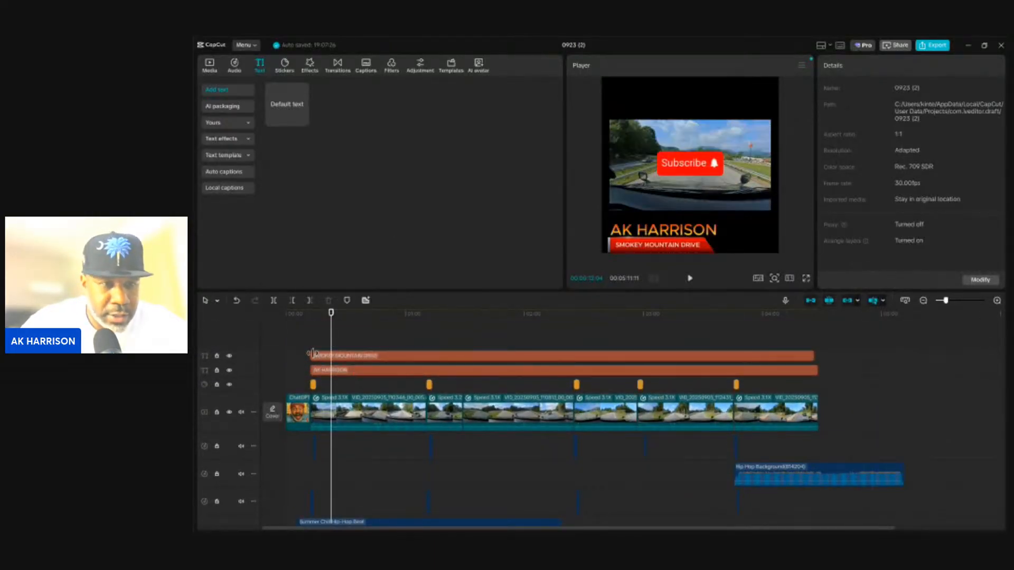
click(312, 354)
mouse_move(313, 353)
mouse_down()
mouse_move(323, 354)
mouse_move(310, 369)
mouse_move(323, 368)
mouse_up()
Play from the start of the first driving clip to check when the two titles appear
click(311, 365)
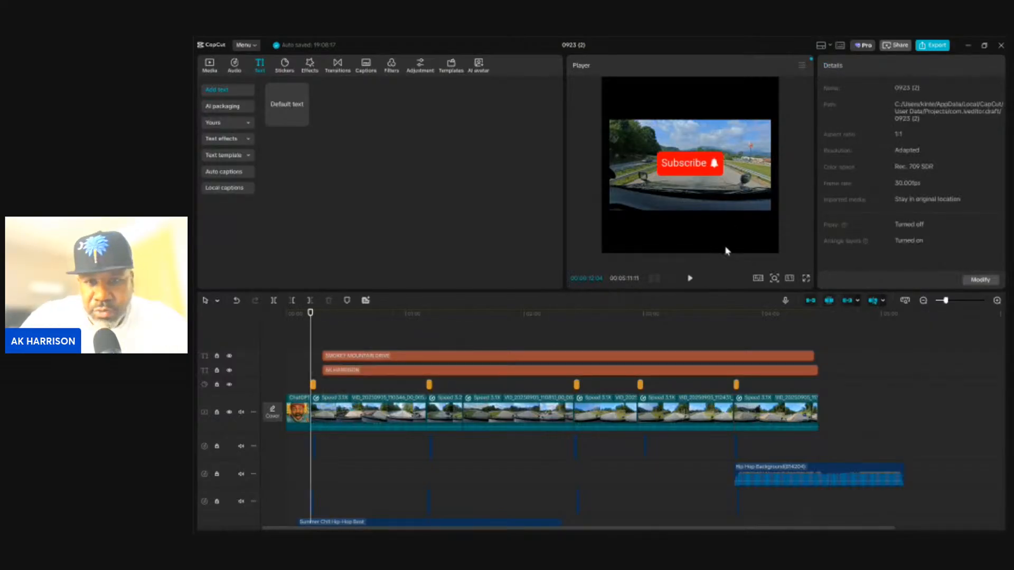
click(690, 279)
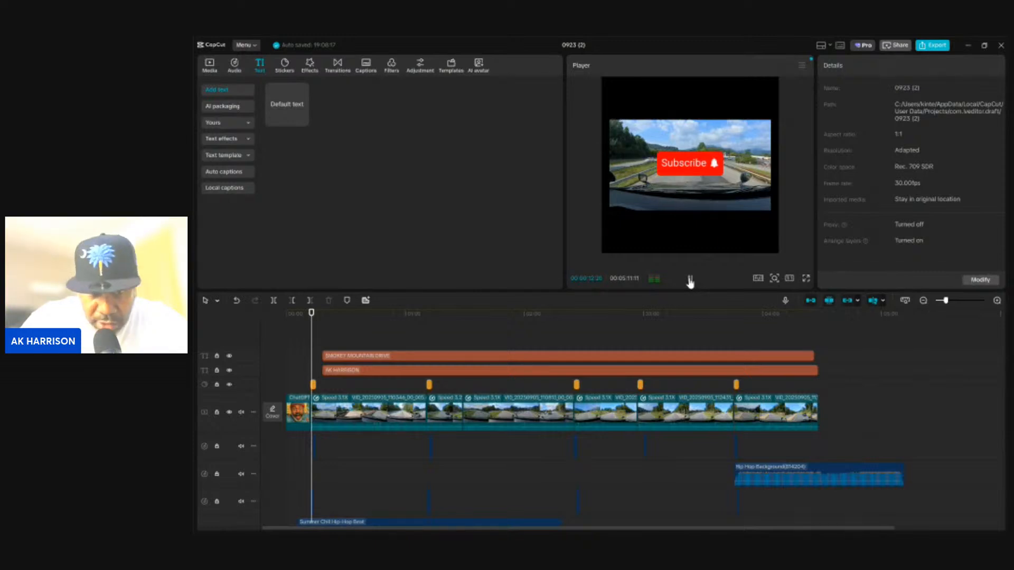
click(689, 279)
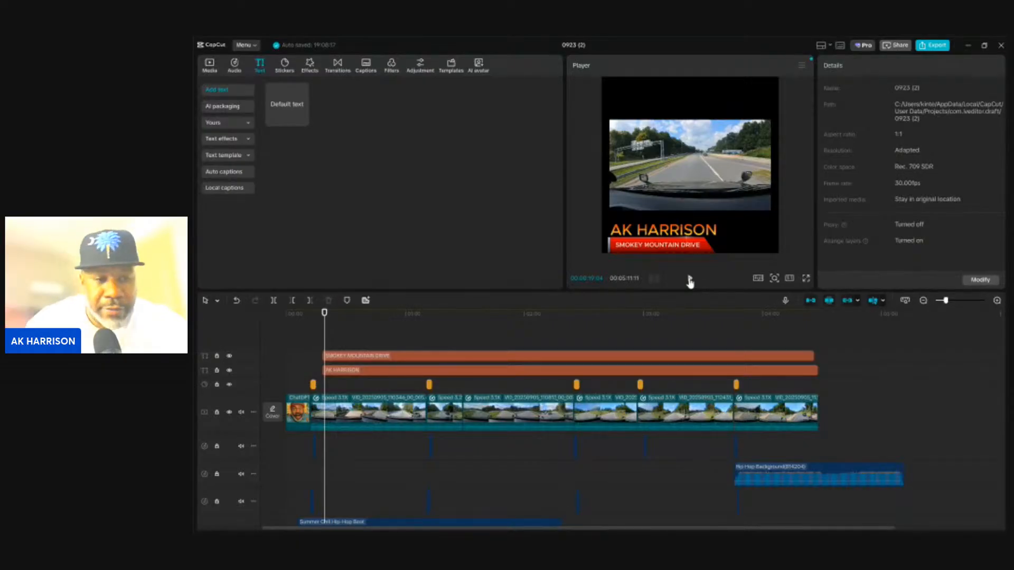
Apply the Fade In entrance animation to the name title and preview it from the start of the first driving clip
click(333, 357)
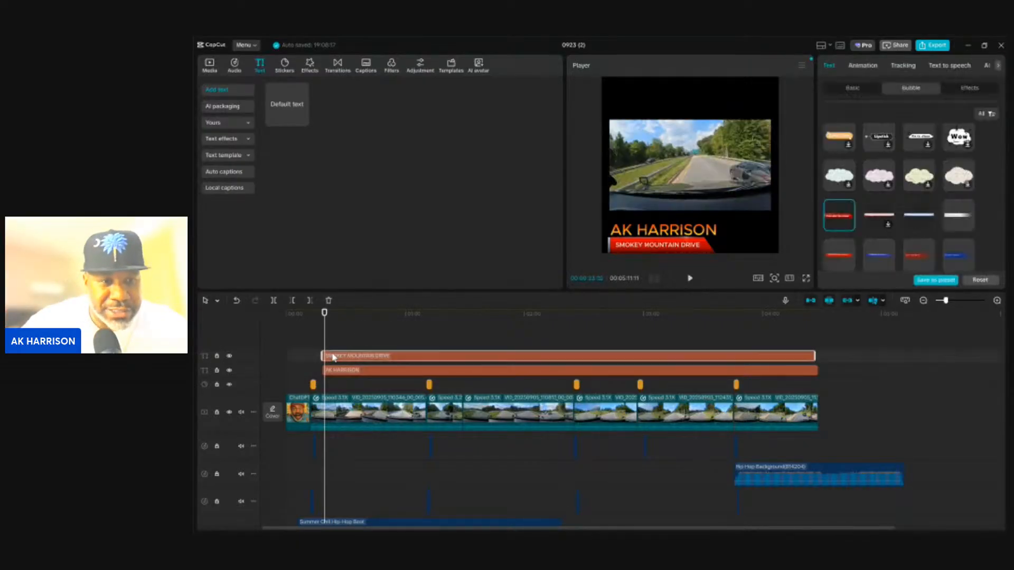
click(333, 371)
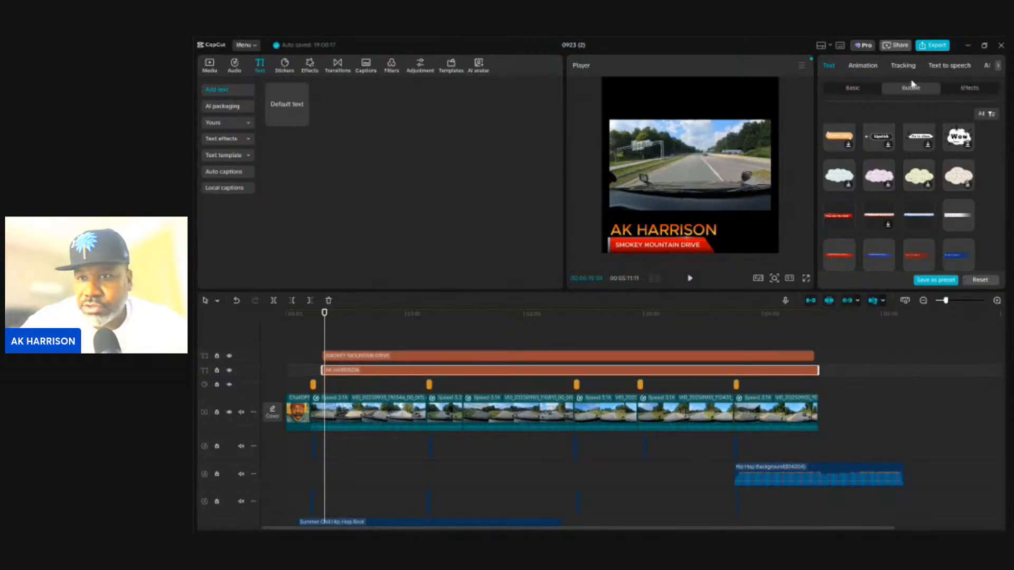
click(858, 67)
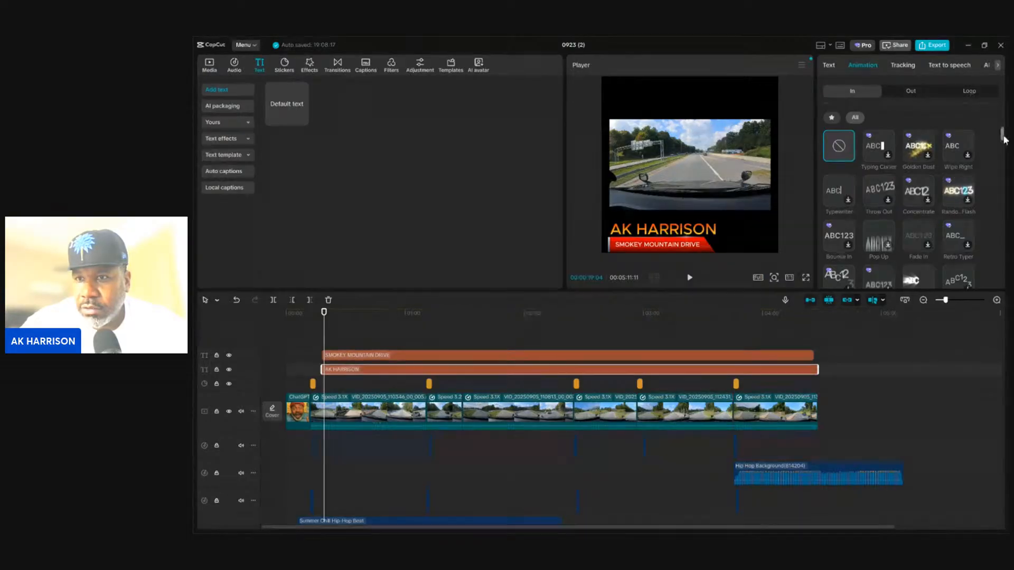
mouse_move(1003, 139)
mouse_down()
mouse_move(1006, 175)
mouse_move(1005, 147)
mouse_up()
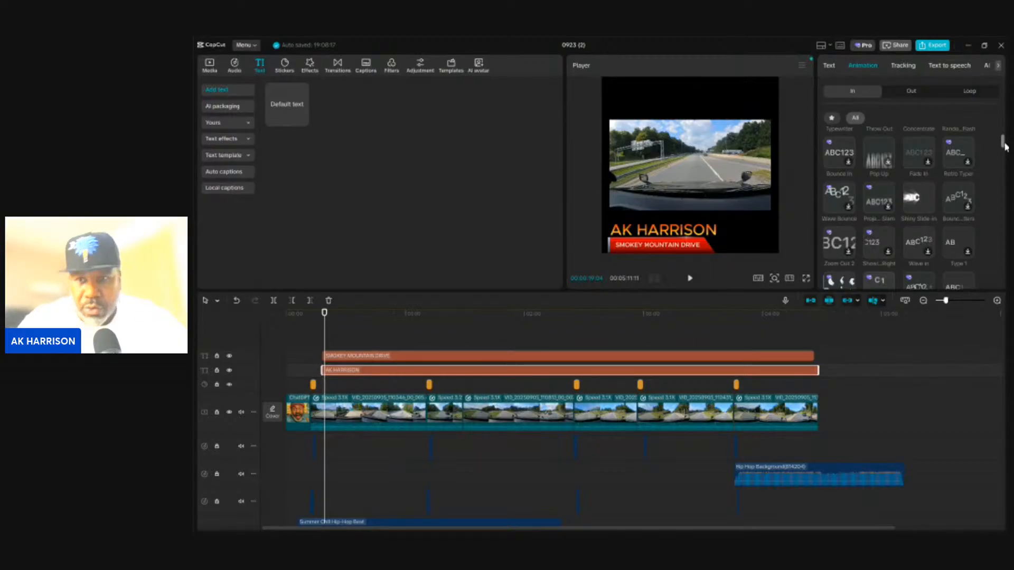
click(930, 160)
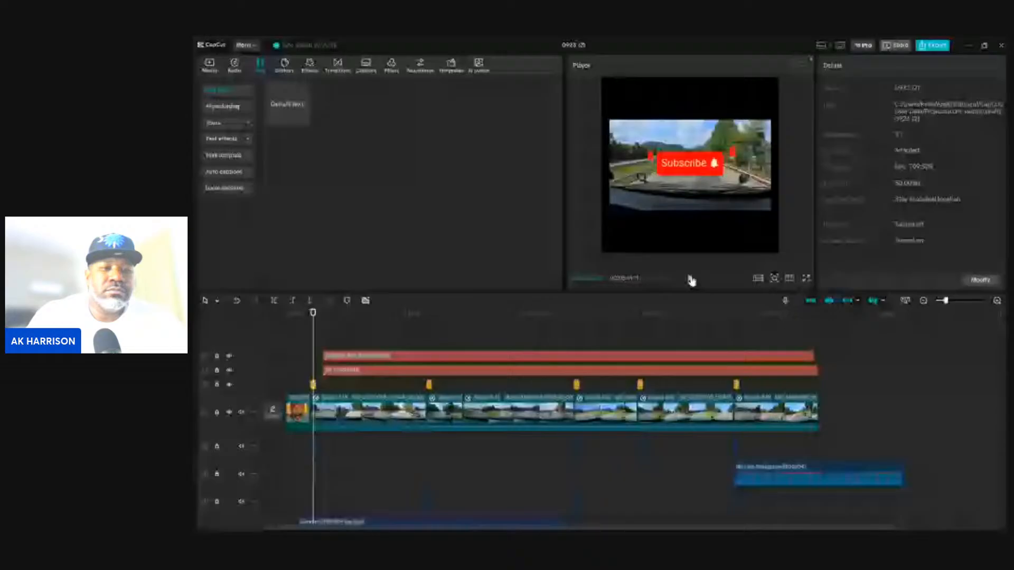
click(691, 279)
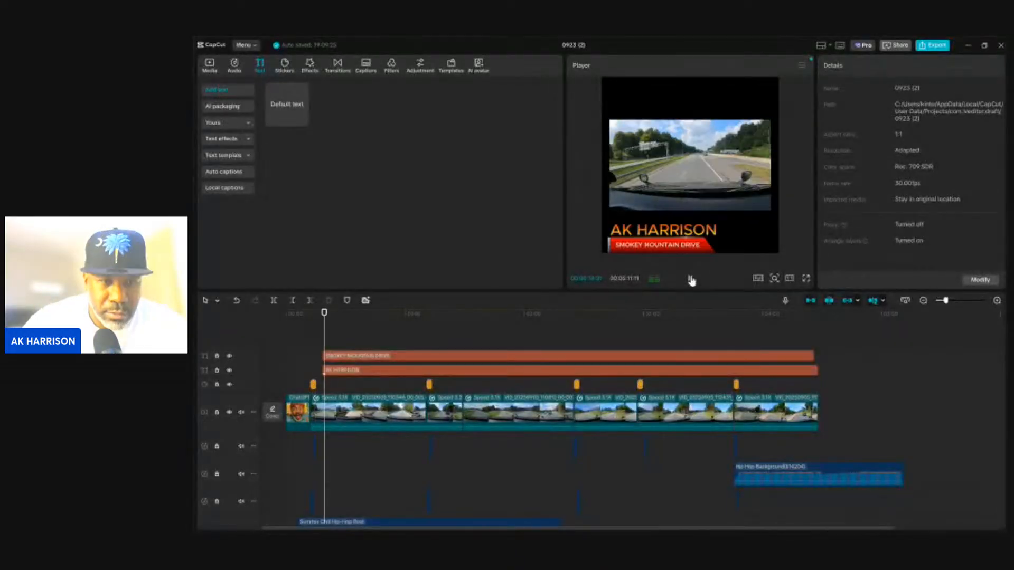
Apply the Fade In entrance animation to the SMOKEY MOUNTAIN DRIVE subtitle
click(359, 356)
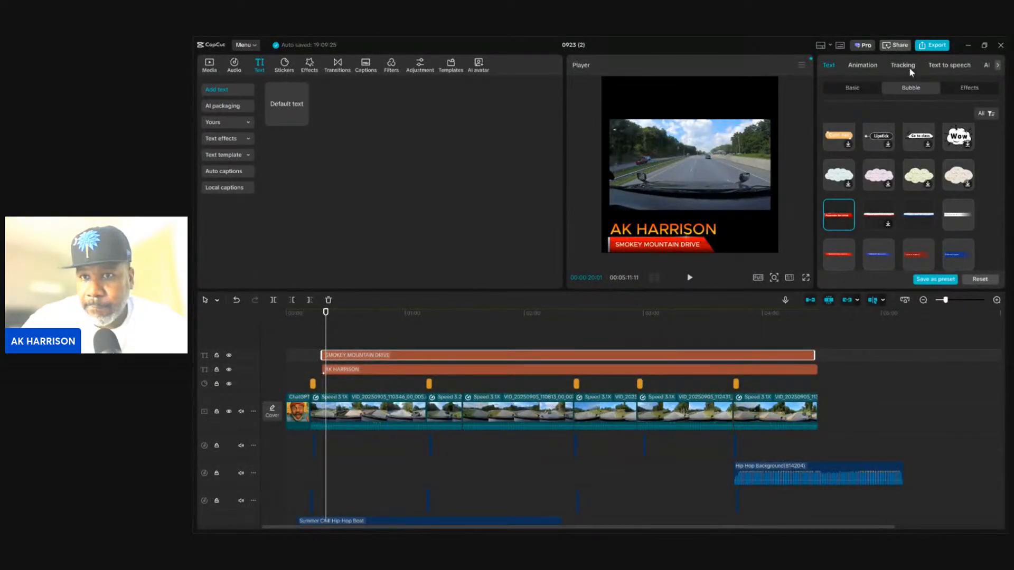
click(864, 66)
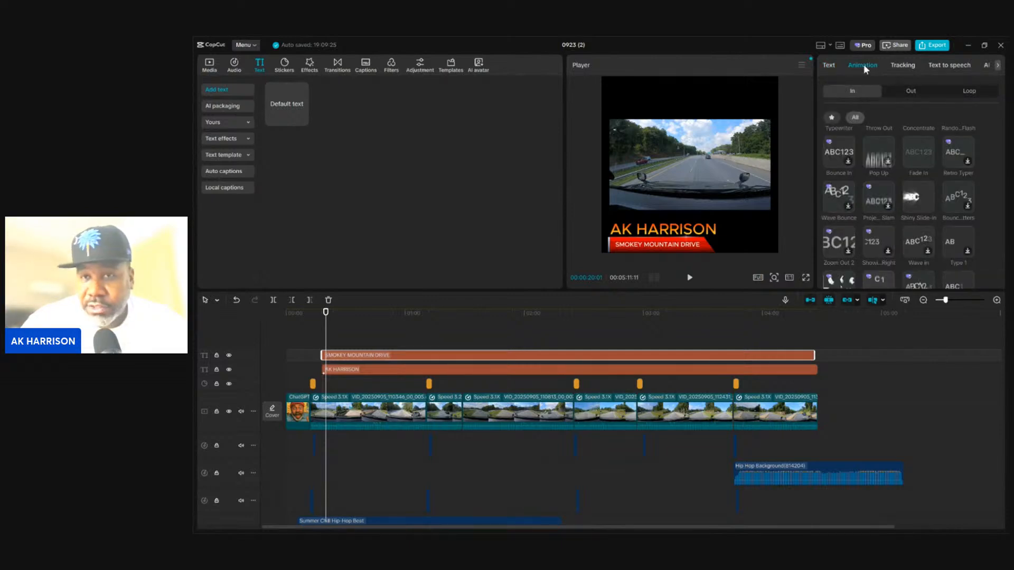
click(918, 152)
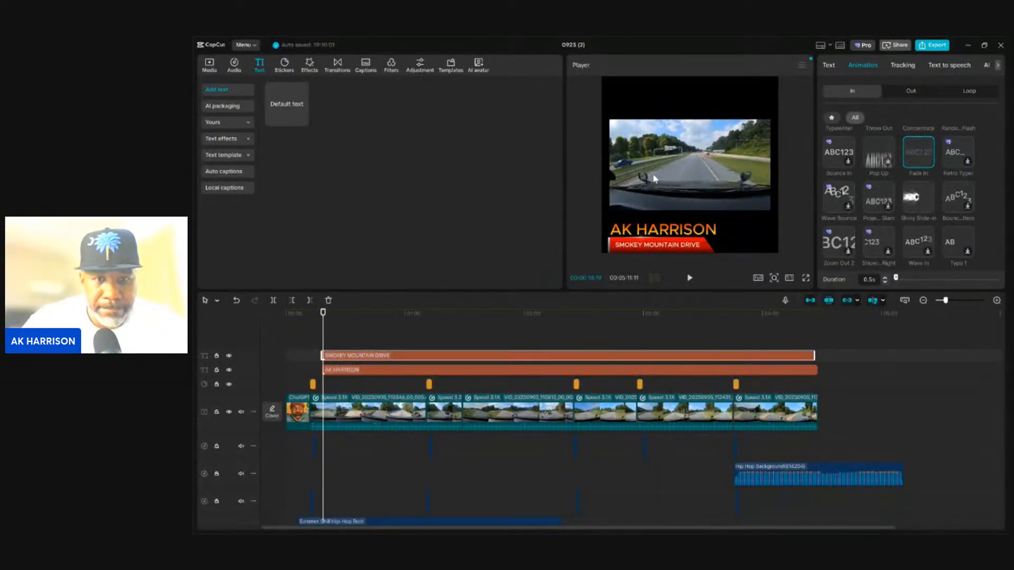
Play back the first driving clip around the start of both titles to check their fade-in and the framing
click(311, 329)
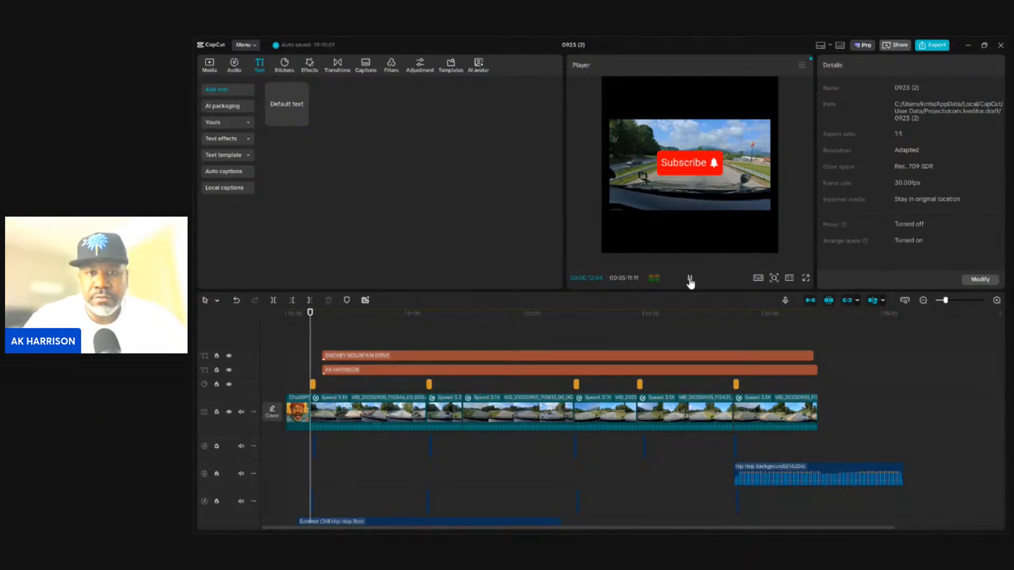
click(690, 279)
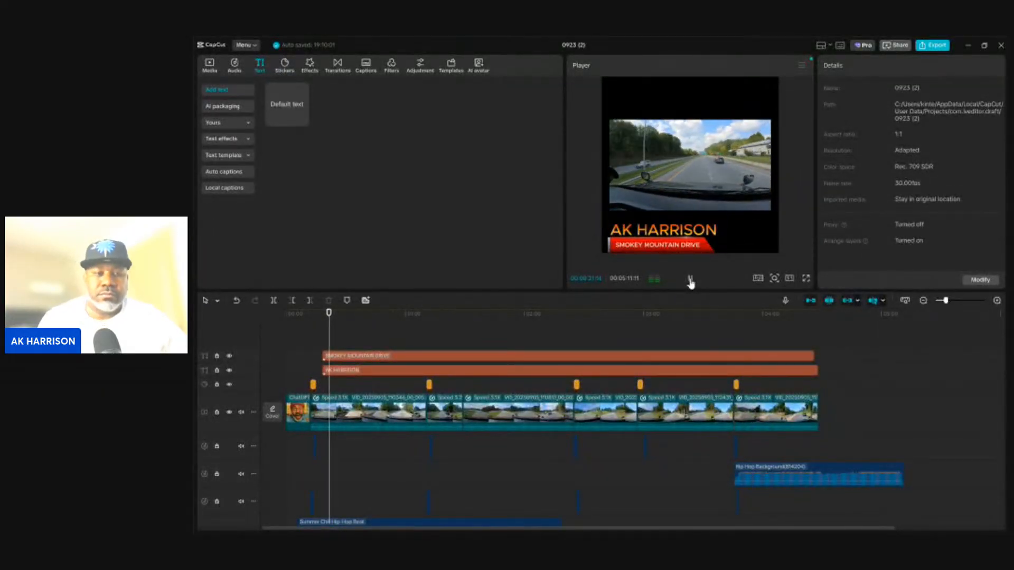
click(689, 280)
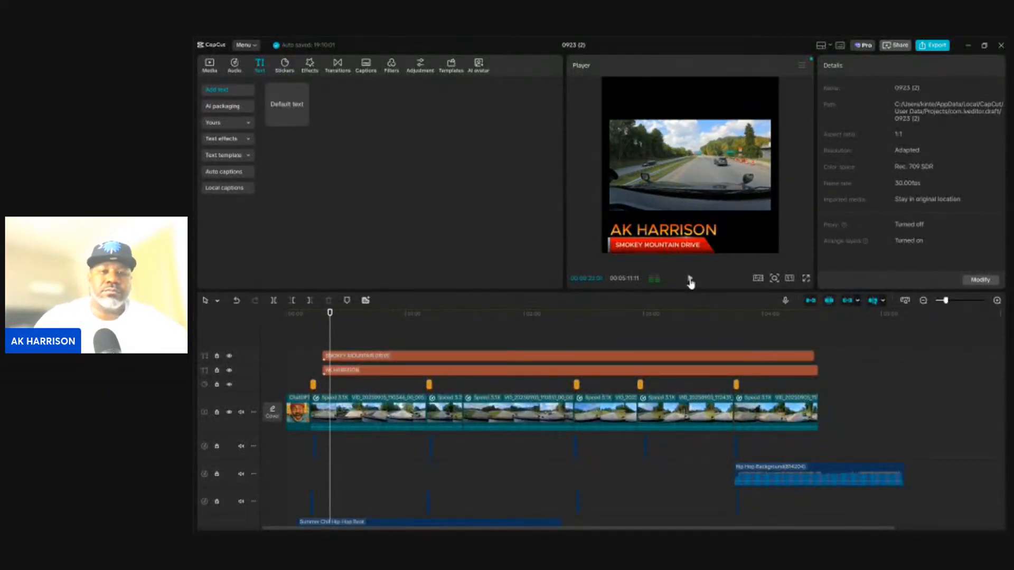
click(322, 340)
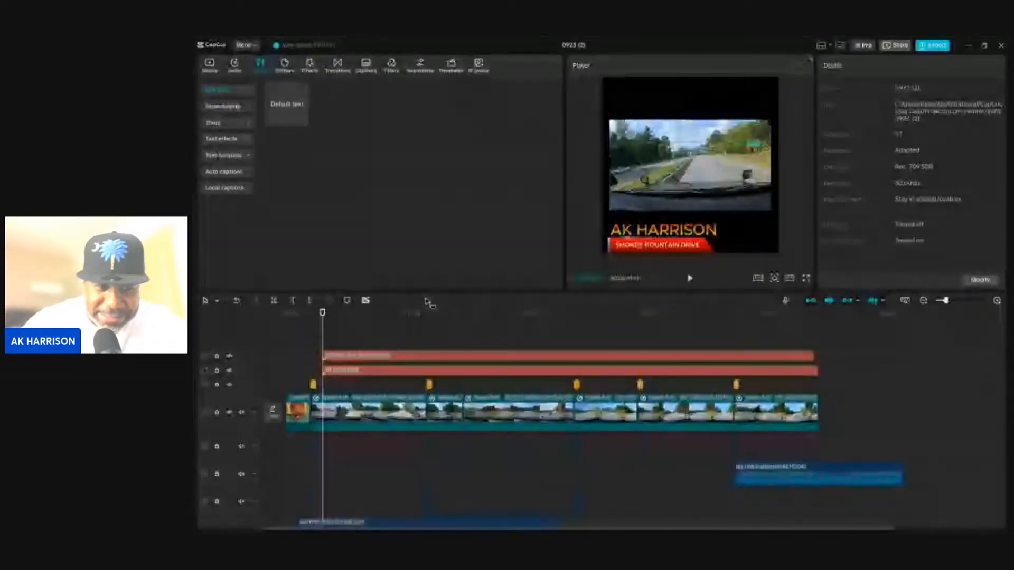
click(690, 278)
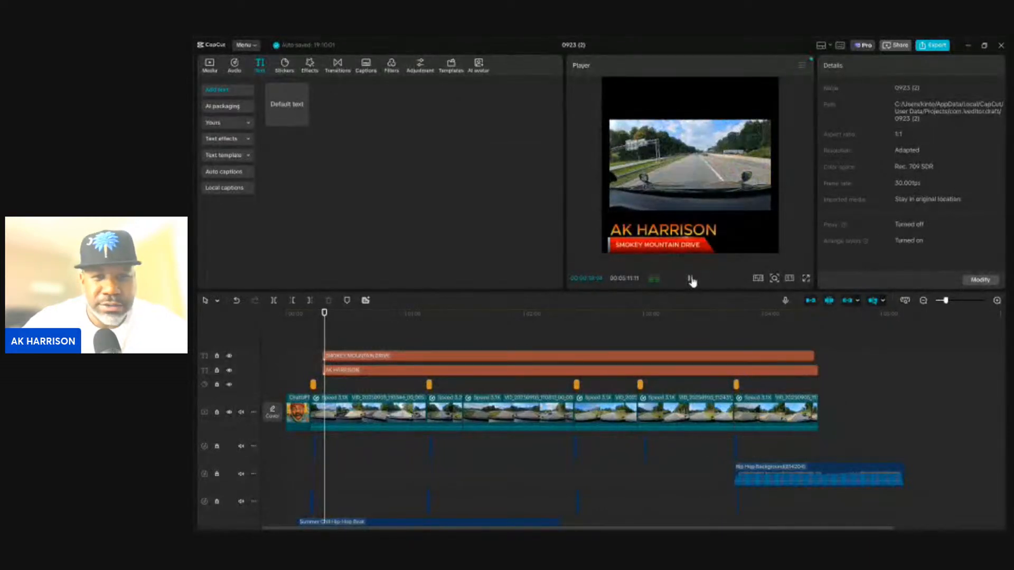
click(690, 278)
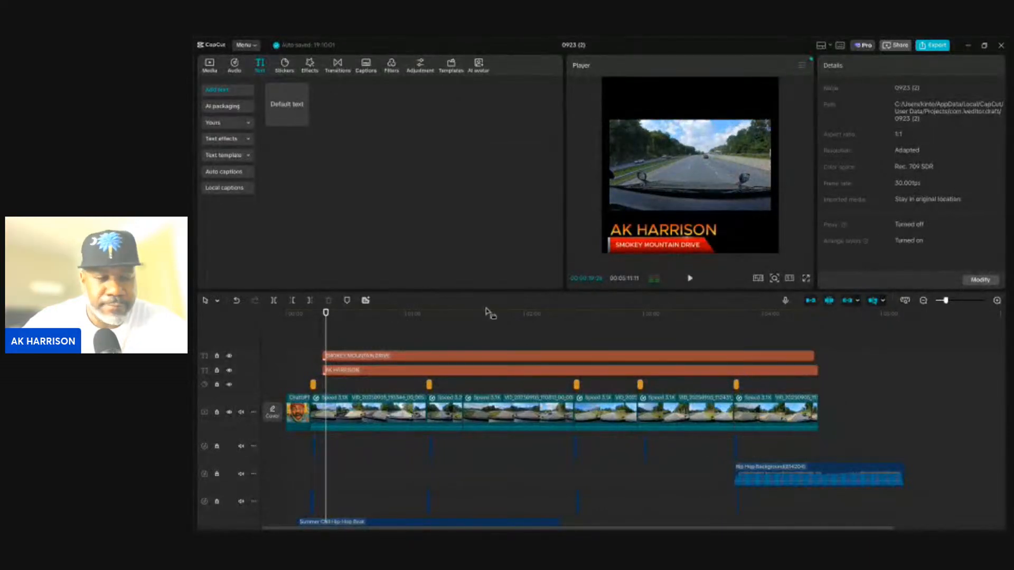
click(316, 327)
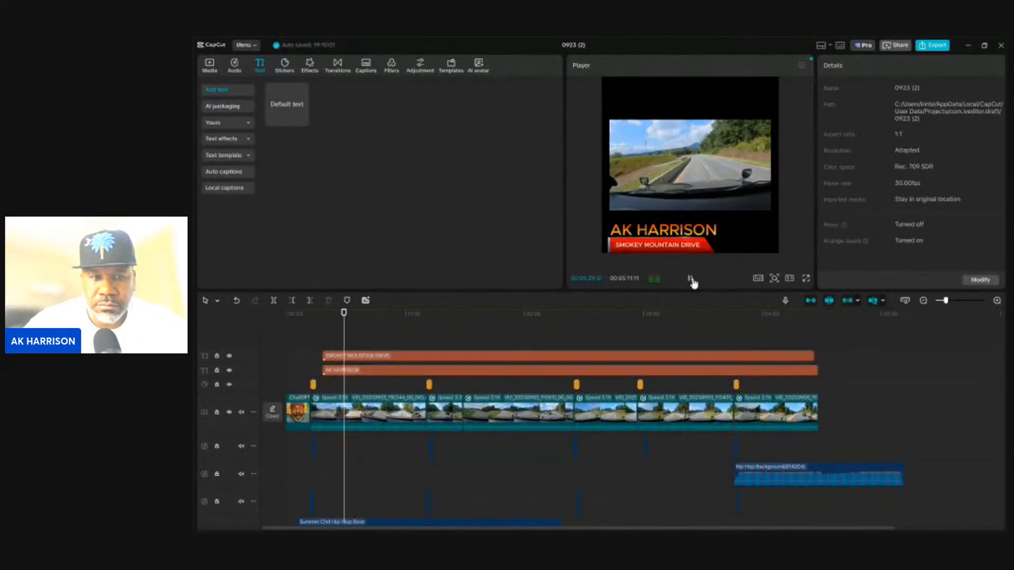
click(692, 281)
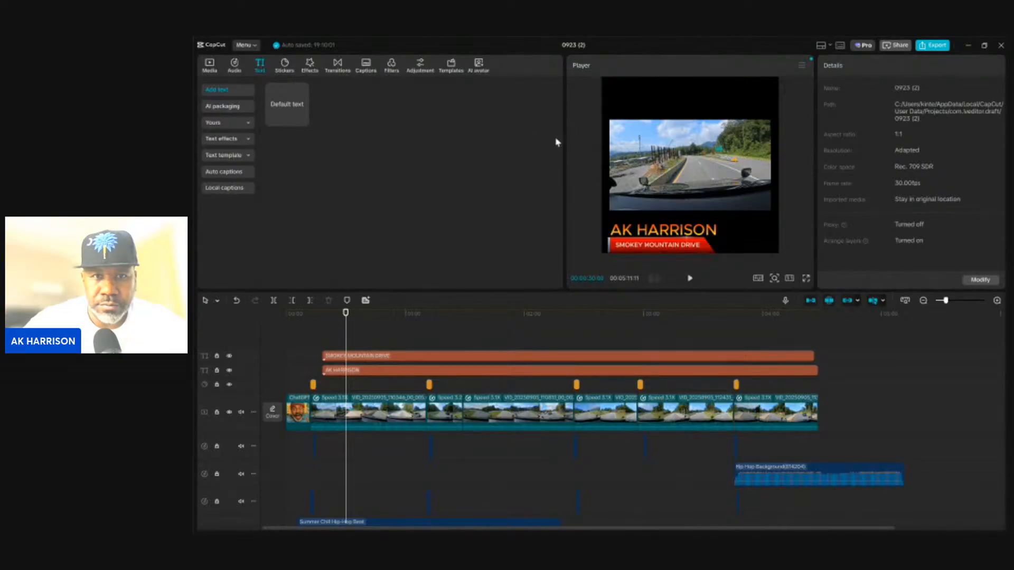
Set the first driving clip's scale to 100% and widen the preview area
drag(564, 141, 504, 153)
click(657, 148)
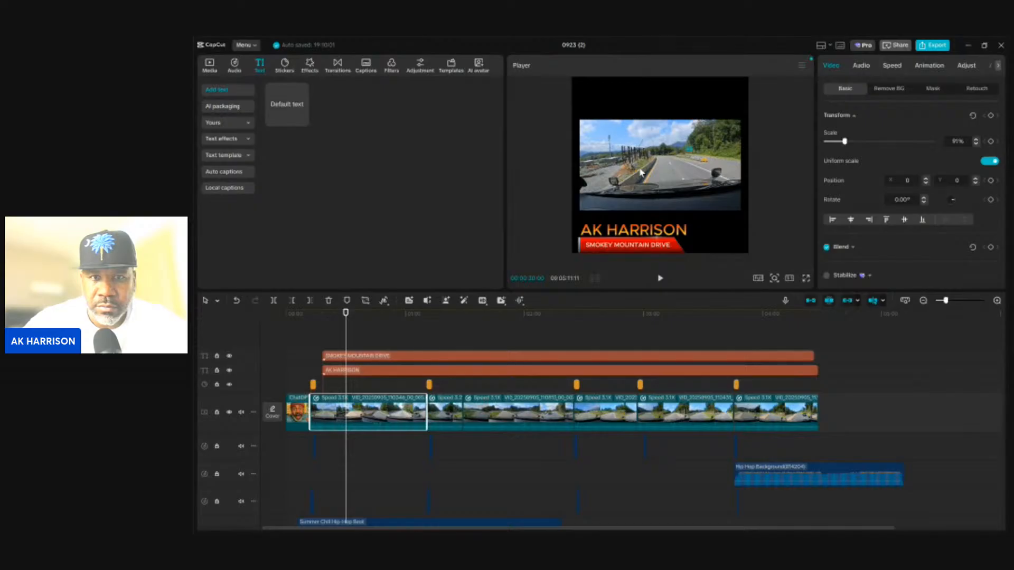
click(976, 139)
click(976, 140)
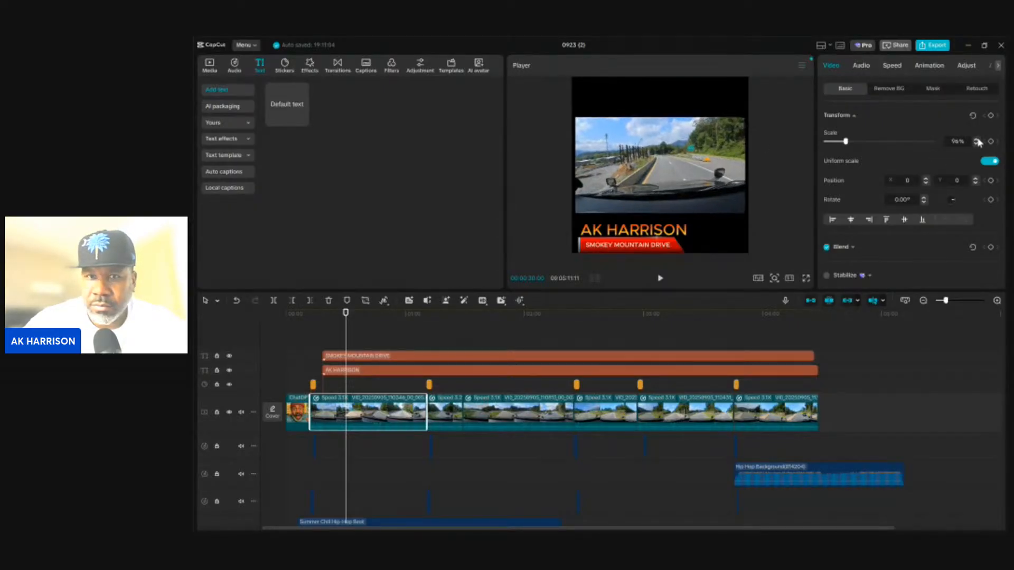
click(976, 140)
click(976, 139)
click(976, 140)
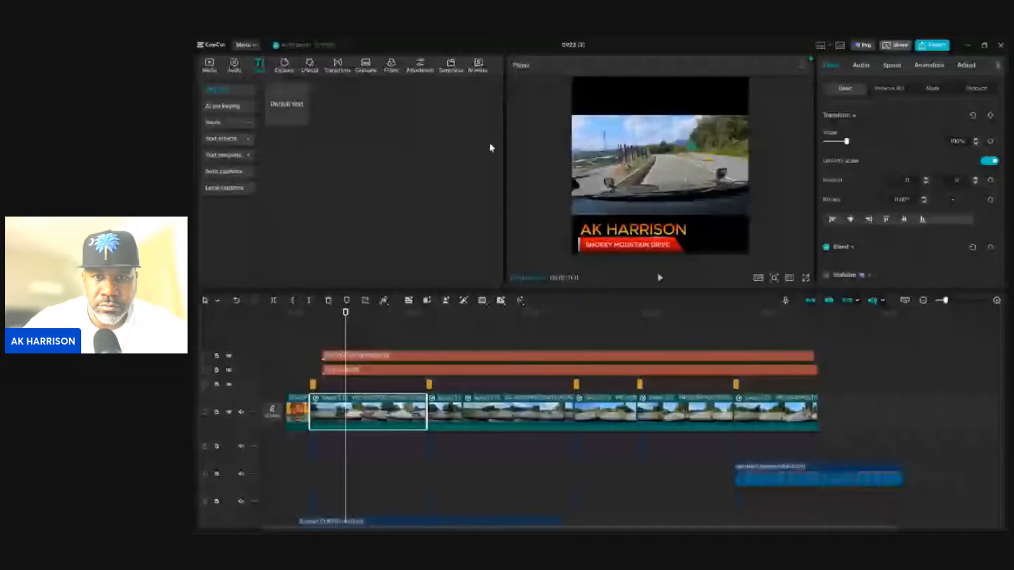
drag(505, 151, 479, 153)
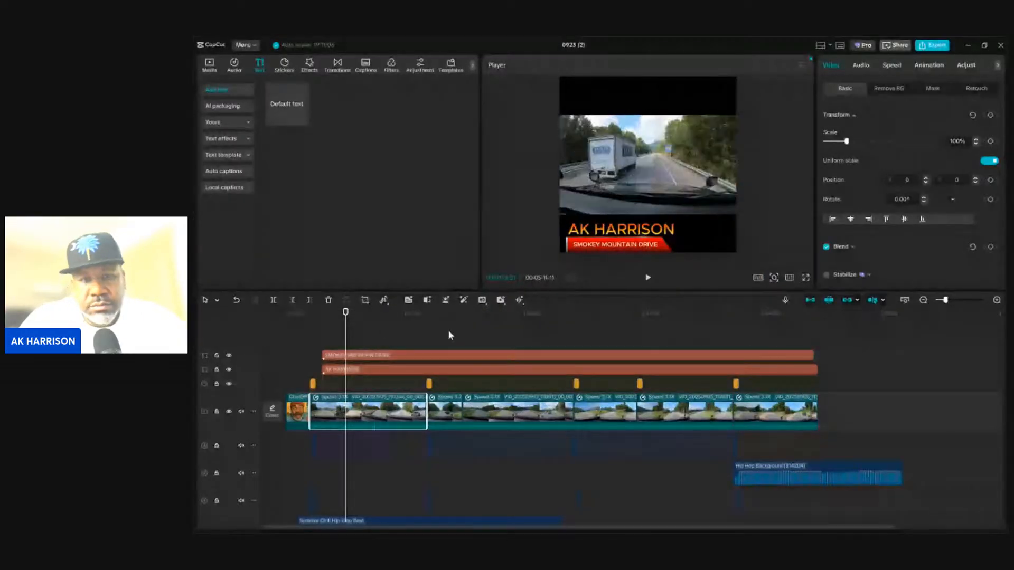
Play the first driving clip to check its sound, and mute the original audio of the main video track
click(648, 280)
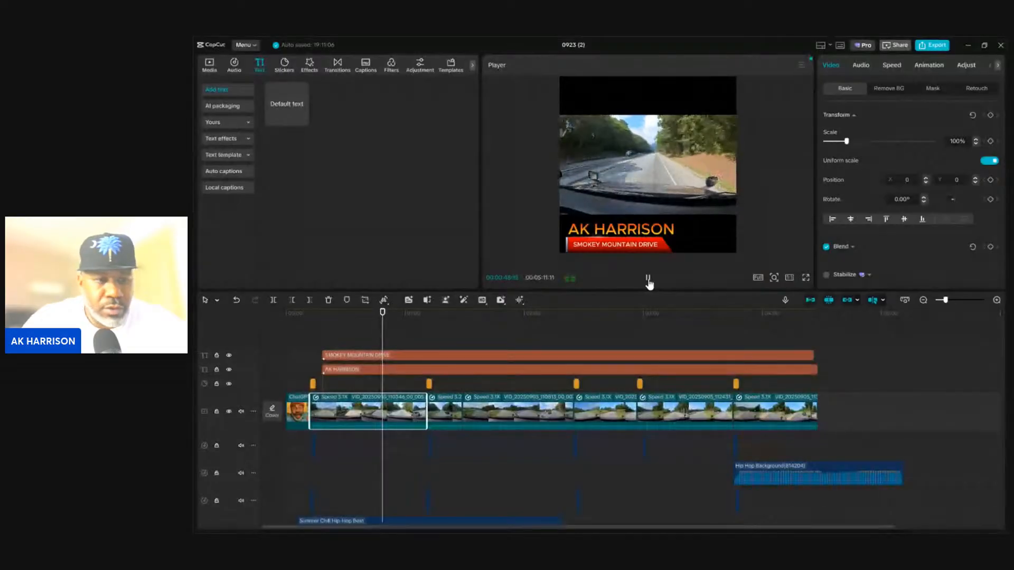
click(648, 278)
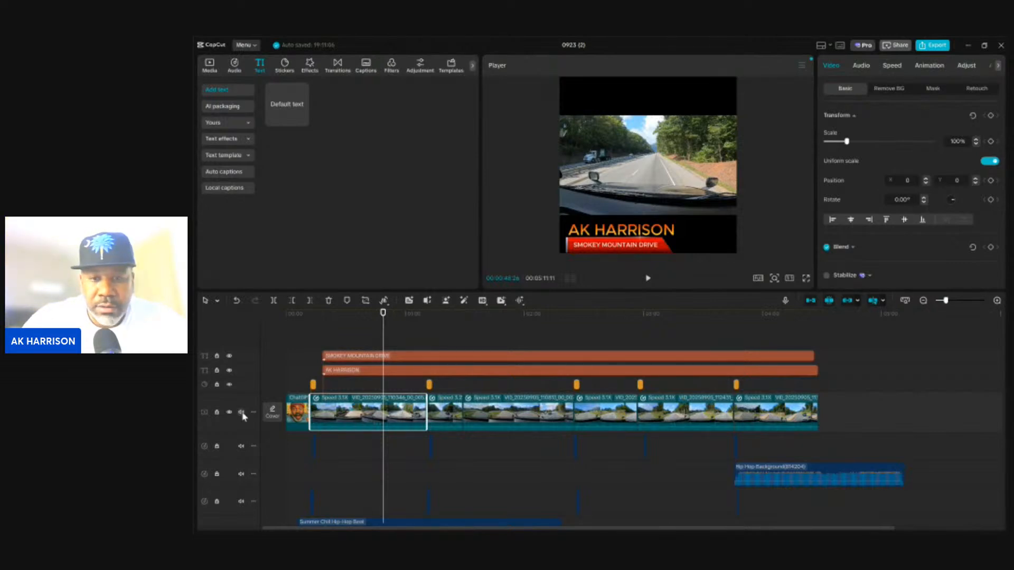
click(242, 414)
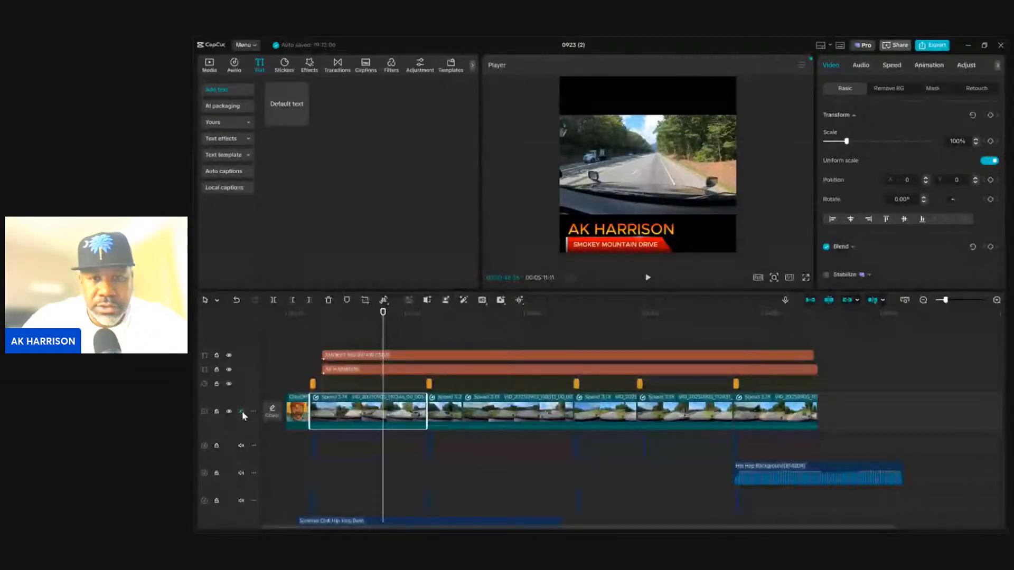
Play the footage around the starts of the second, fourth and fifth driving clips to check the sound and the subscribe animations
click(648, 279)
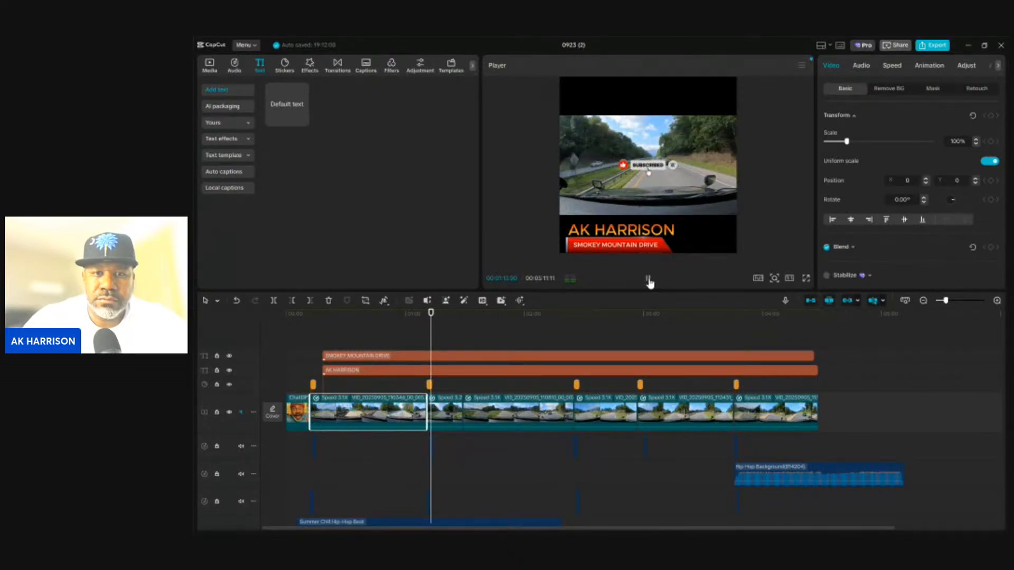
click(568, 334)
click(648, 278)
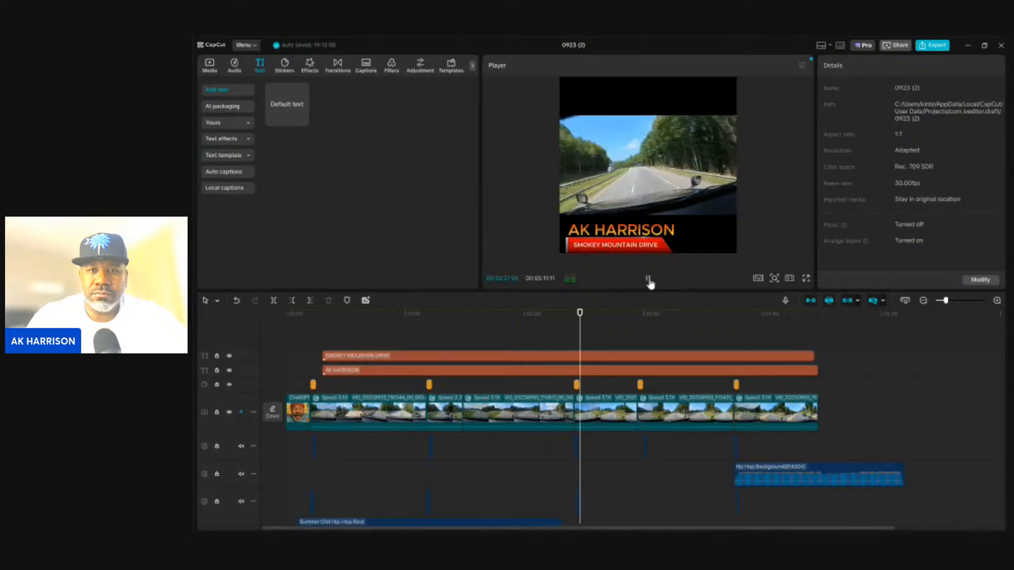
click(648, 280)
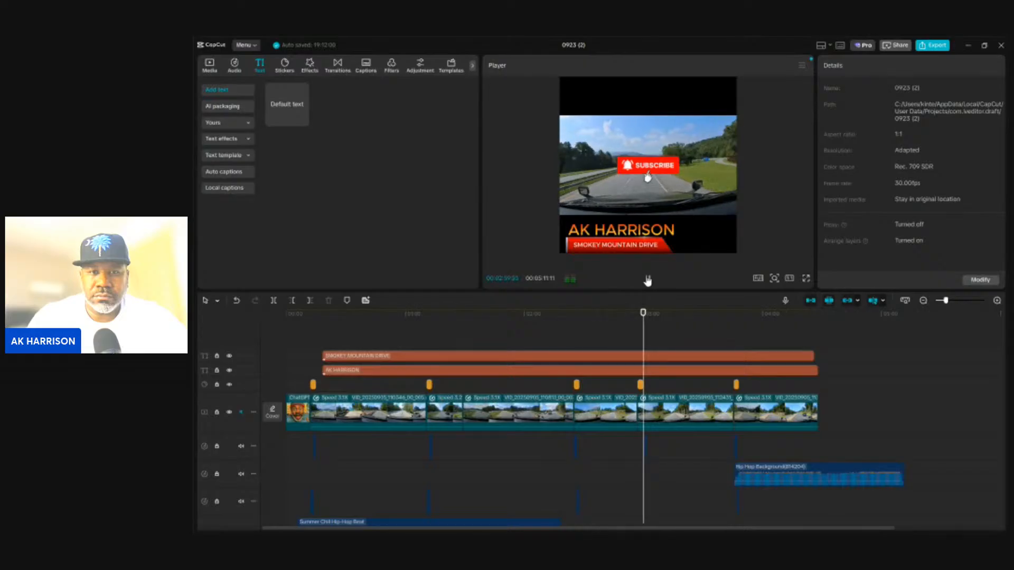
key(space)
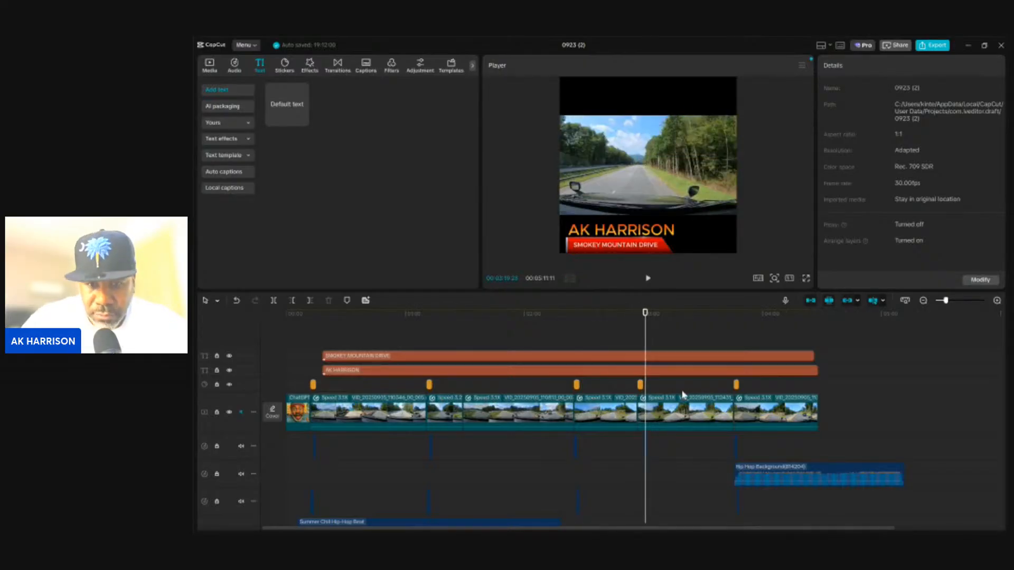
click(638, 331)
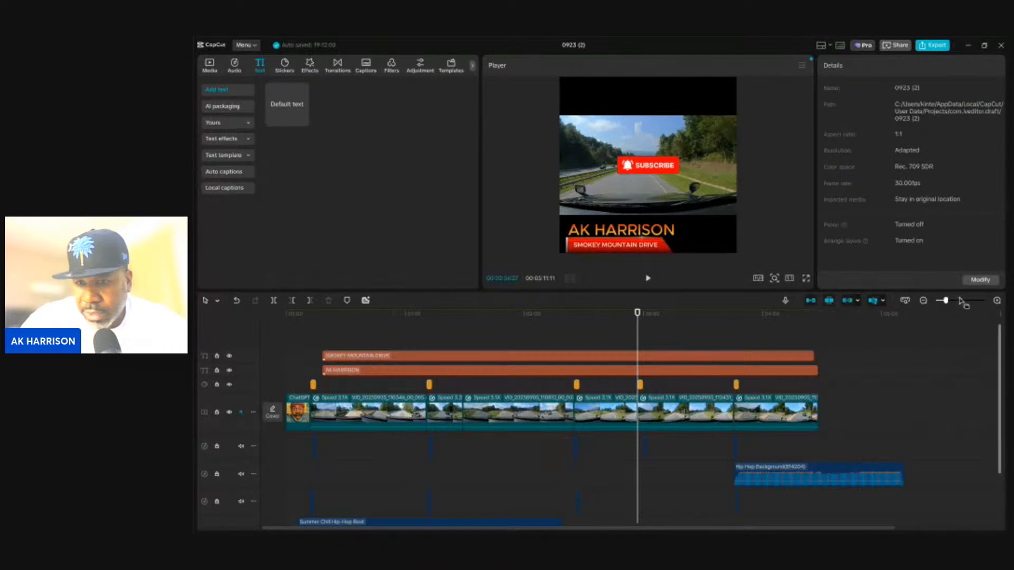
Shift the bell sound earlier to end with the fifth driving clip's subscribe animation, and add the library's "Click, click sound" at the animation's start
click(996, 300)
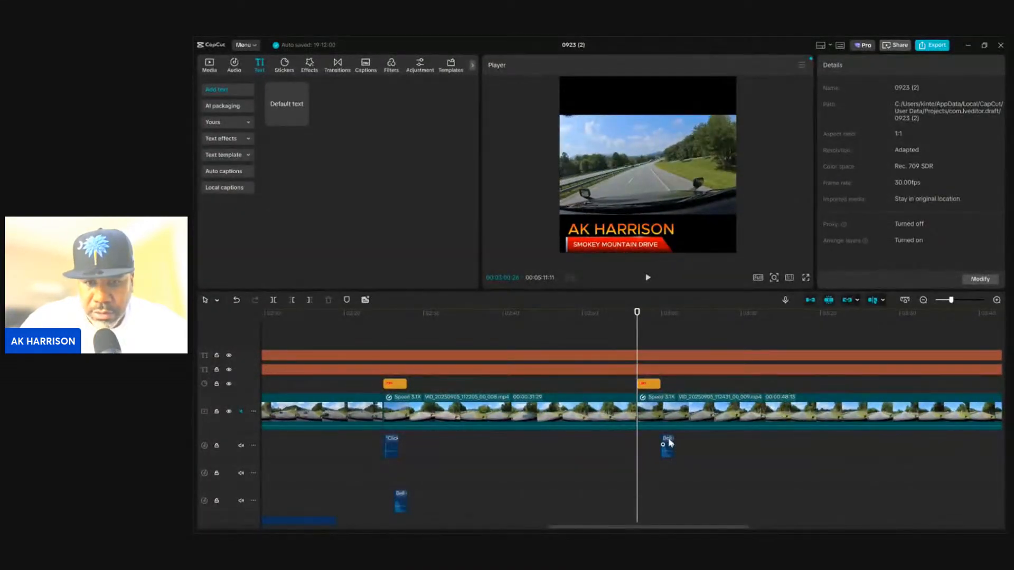
drag(670, 442, 656, 443)
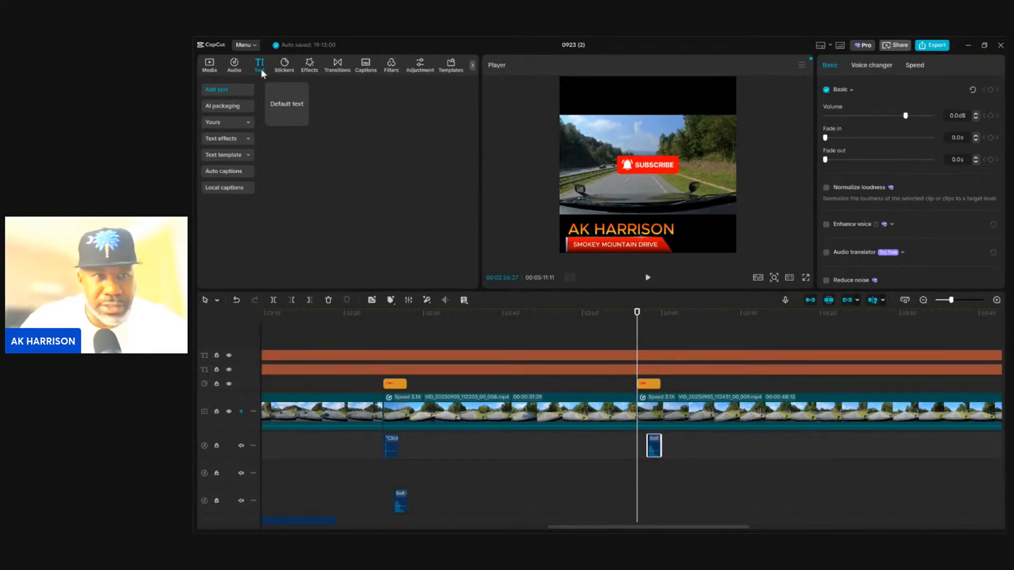
click(234, 64)
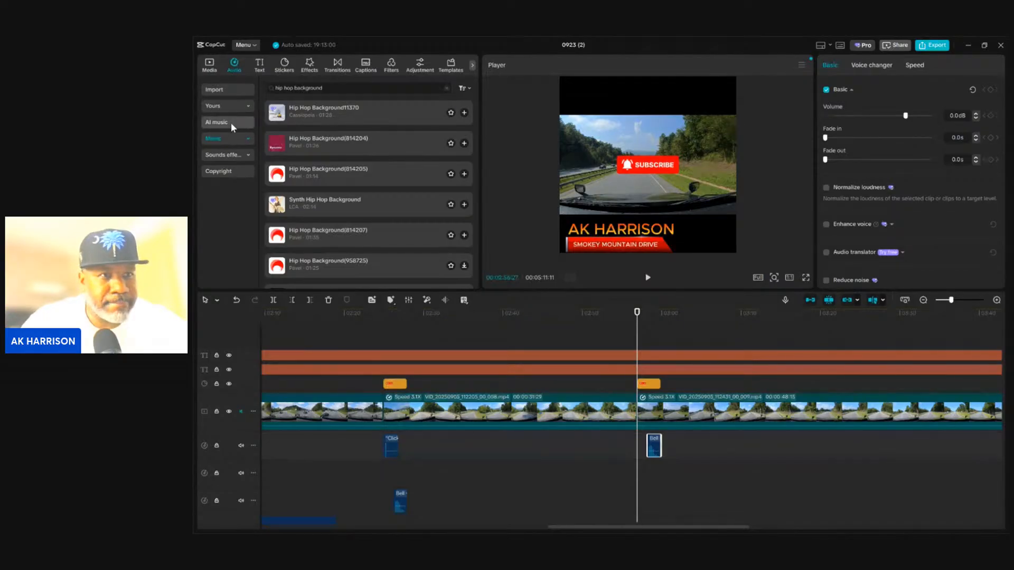
click(447, 89)
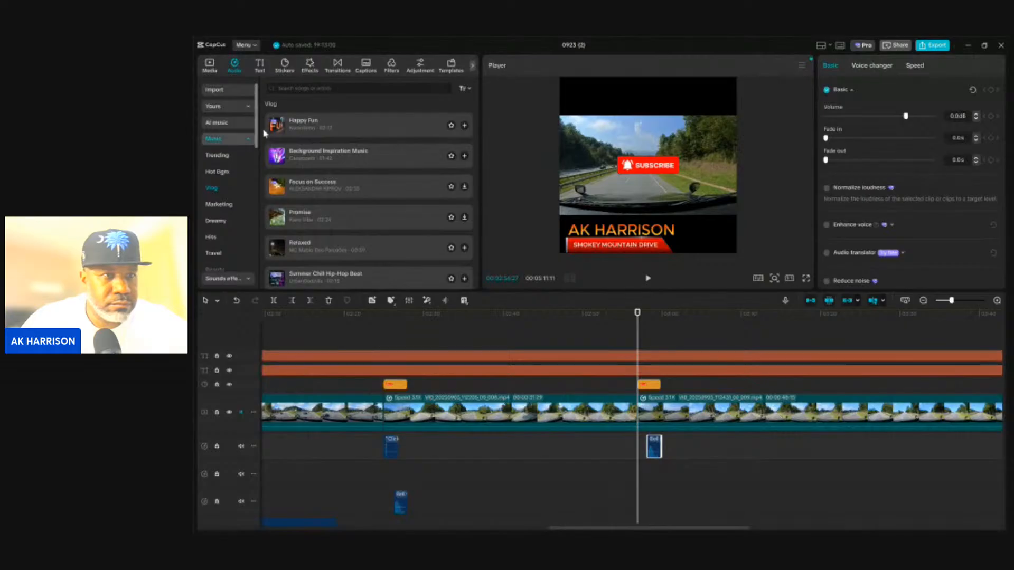
click(309, 90)
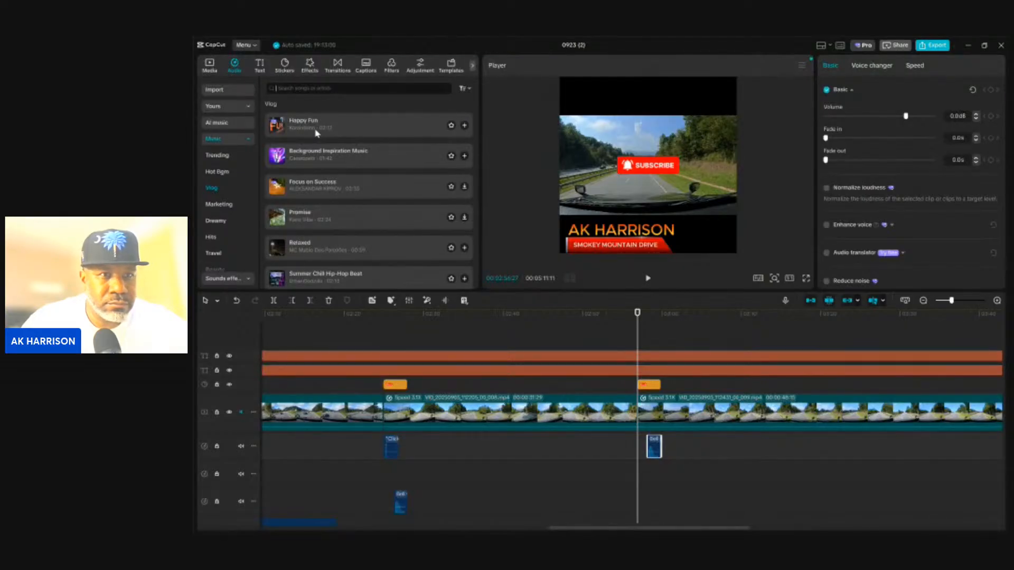
text(click, click sound)
key(Return)
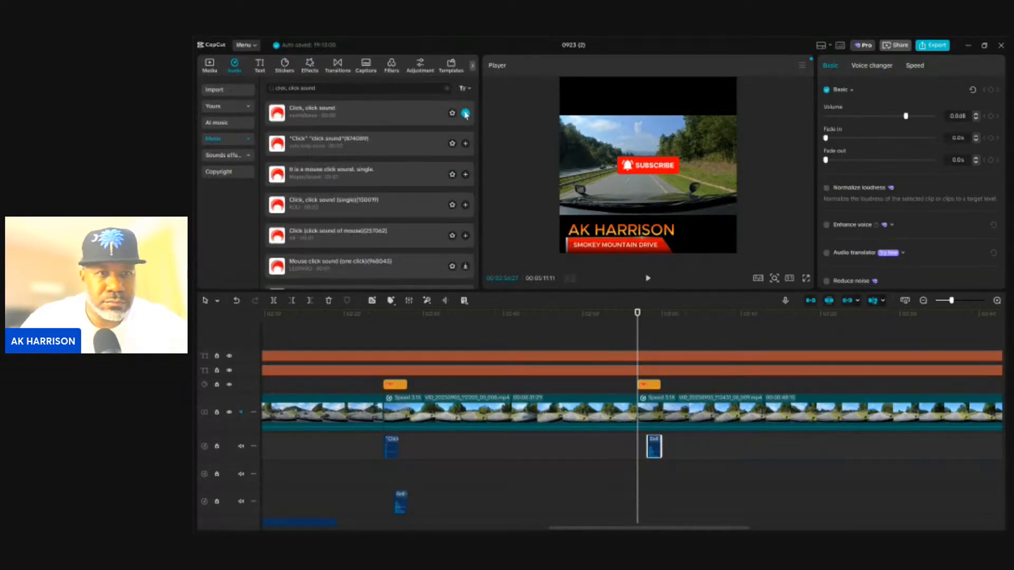
click(466, 114)
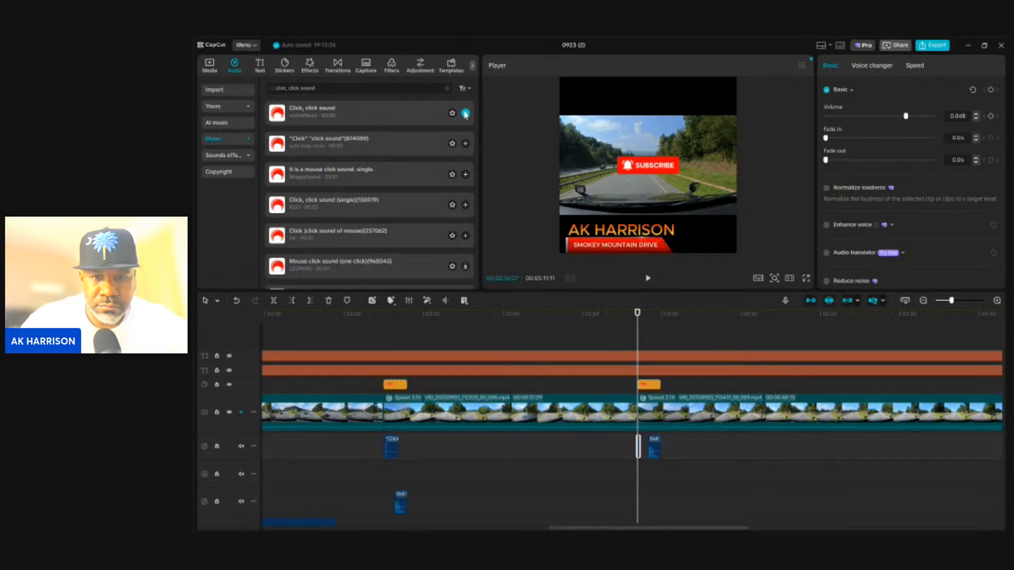
Play the fifth driving clip's subscribe animation to check the timing of its click and bell sounds
click(648, 278)
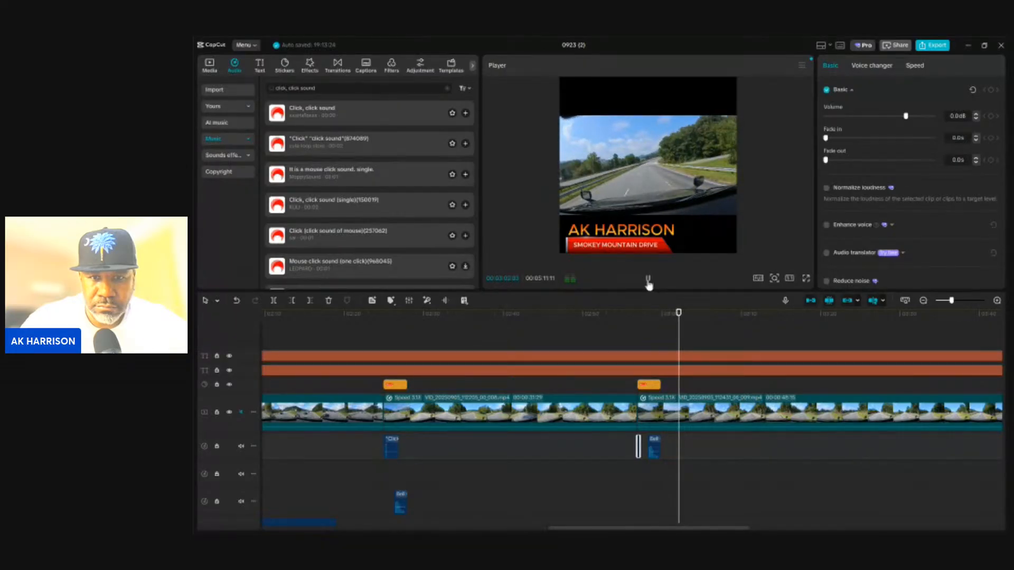
click(640, 343)
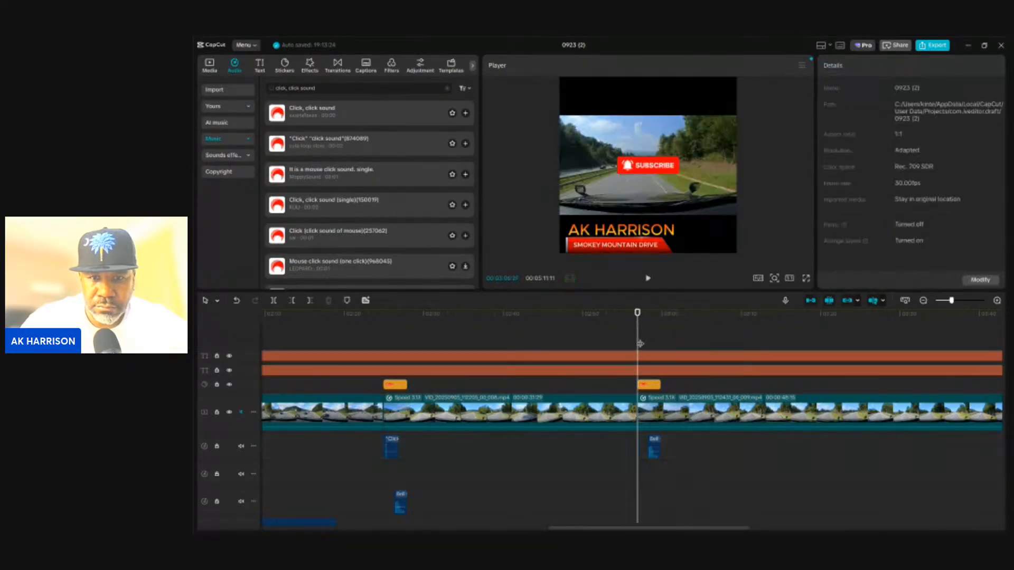
click(648, 279)
click(648, 280)
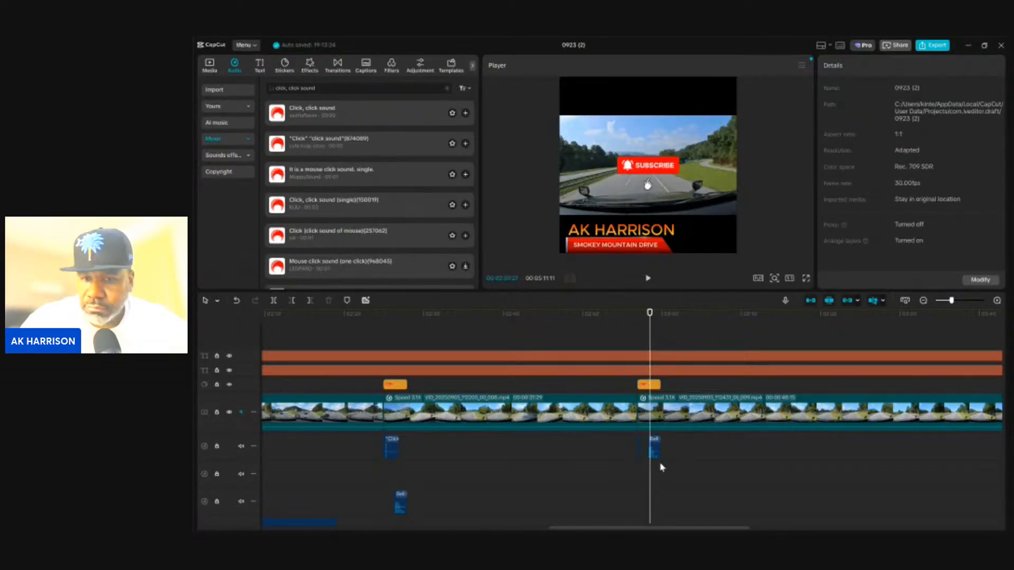
Move the click sound about half a second later within the fifth driving clip's subscribe animation
click(638, 447)
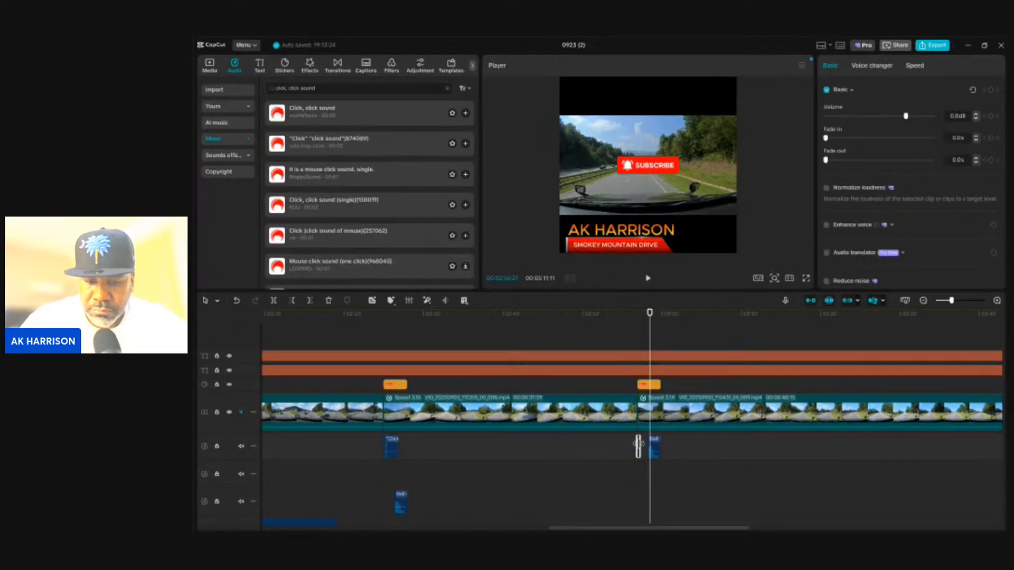
click(997, 301)
click(997, 301)
click(997, 301)
drag(563, 445, 595, 445)
Replay the fifth driving clip from its start to check the repositioned click sound against the subscribe animation
click(553, 326)
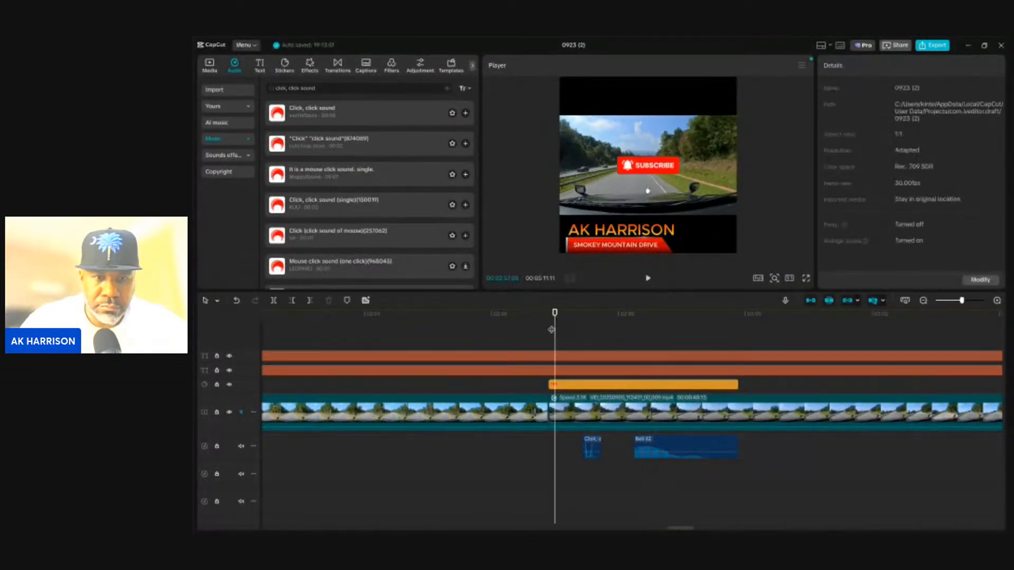
click(549, 323)
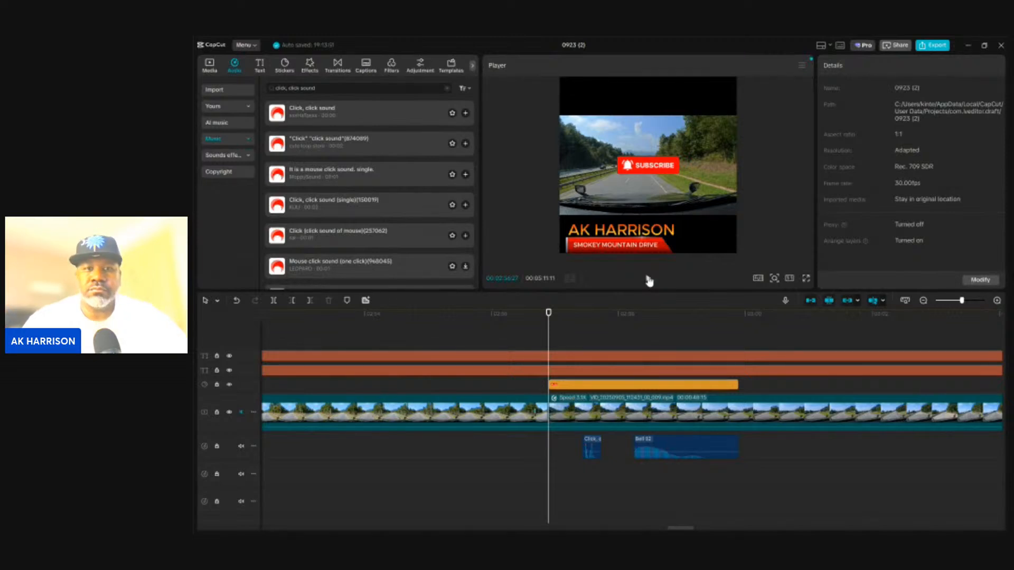
click(649, 281)
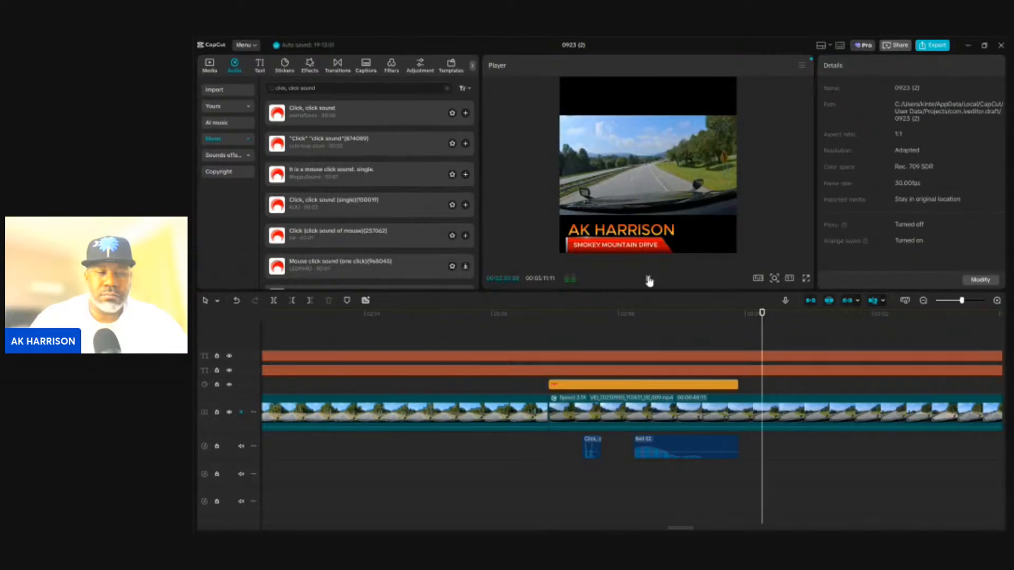
click(649, 281)
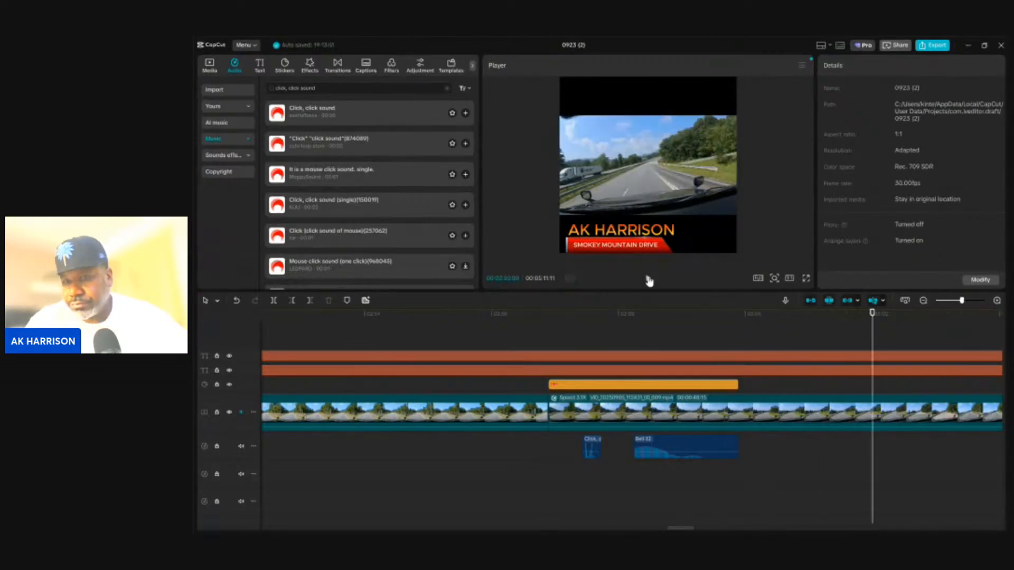
Play the footage around the start of the last driving clip to check its subscribe animation and background music
click(923, 301)
click(923, 300)
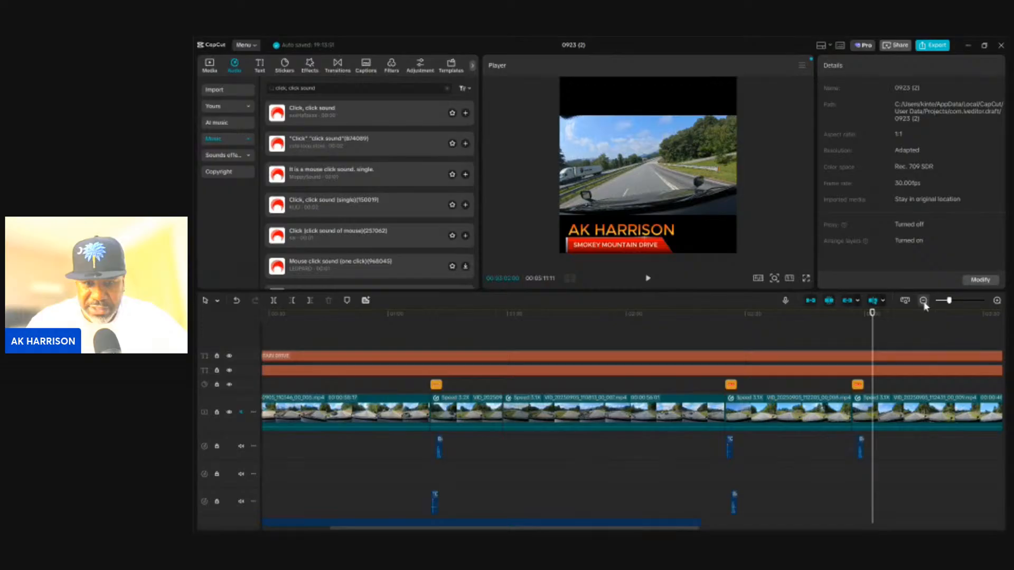
click(923, 301)
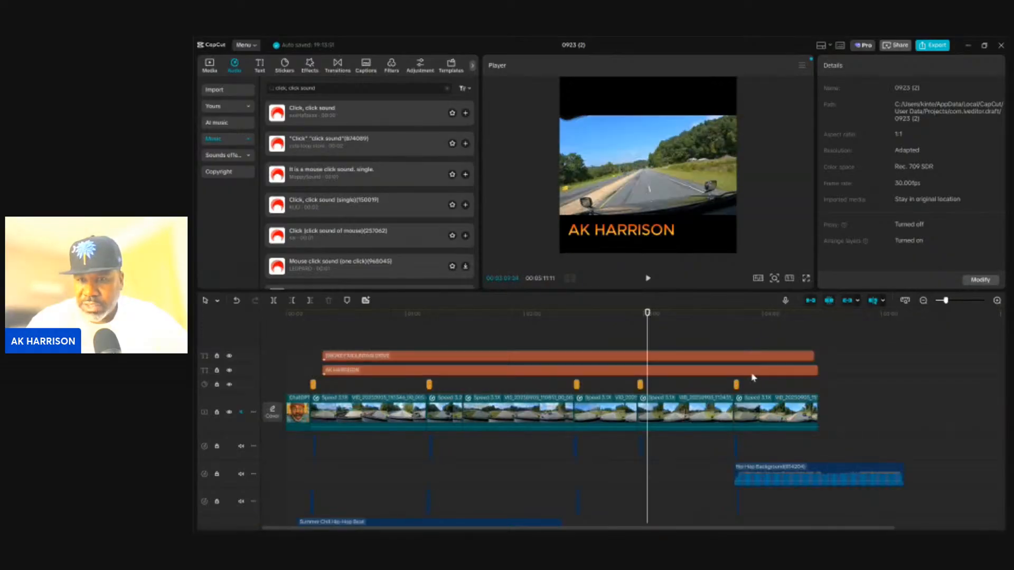
click(734, 355)
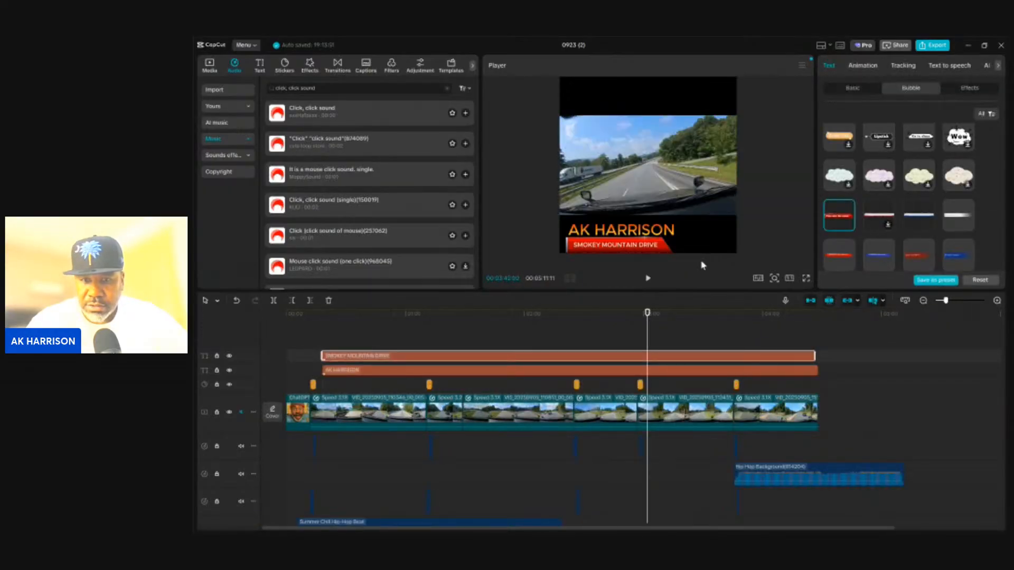
click(647, 278)
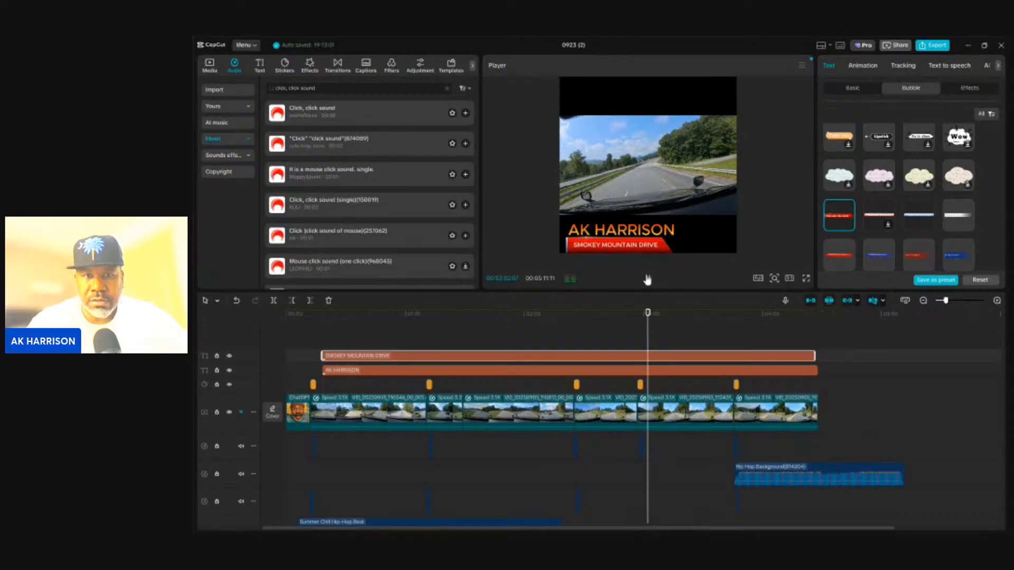
click(728, 316)
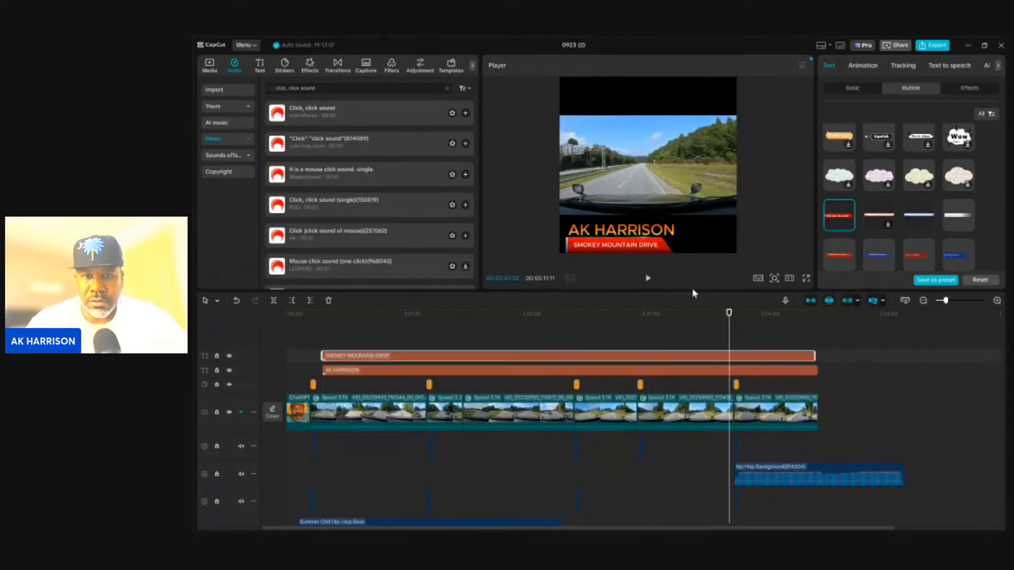
click(648, 279)
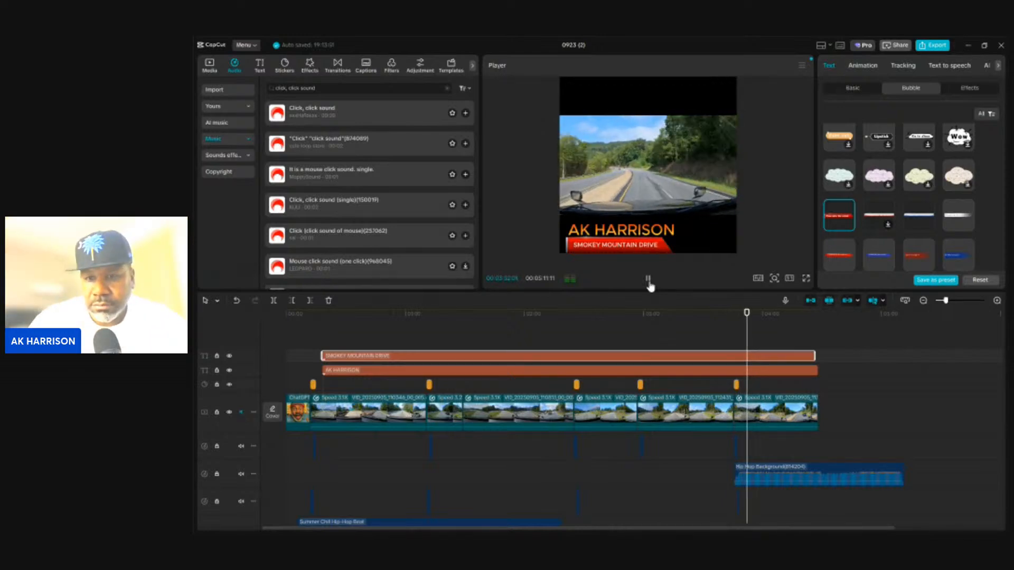
click(648, 280)
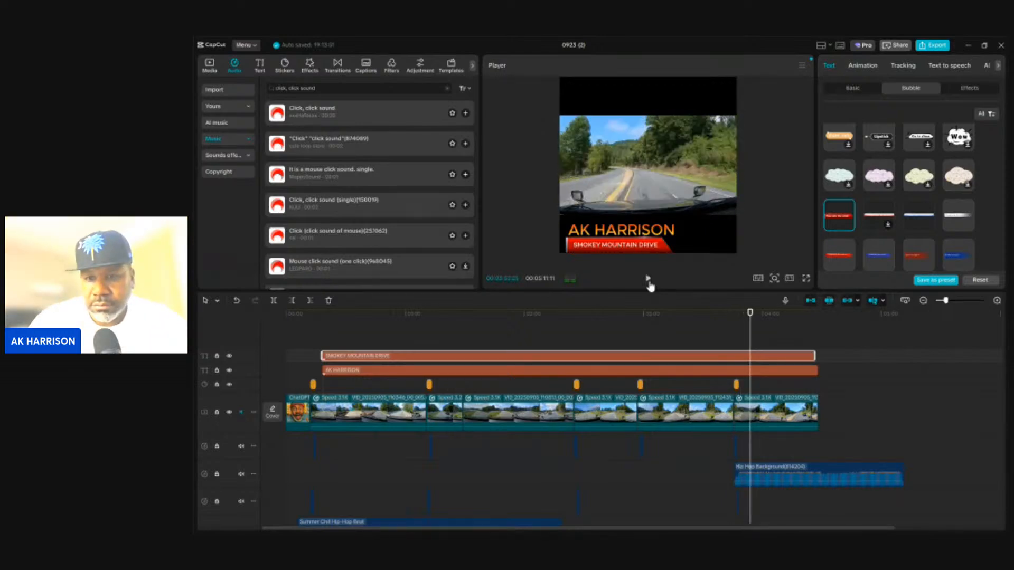
Record a short test voice-over from the beginning of the timeline
click(924, 301)
click(924, 301)
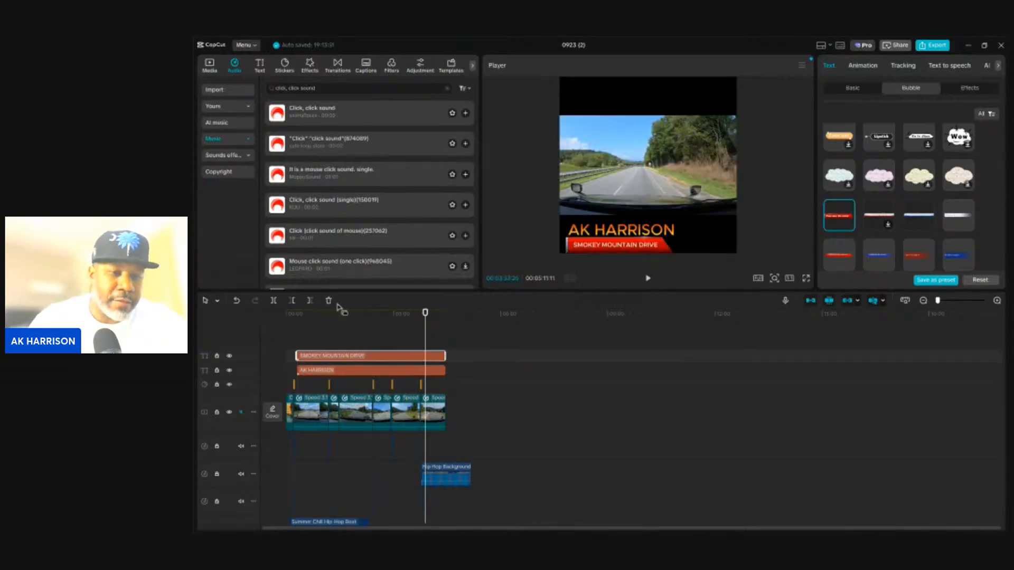
click(287, 341)
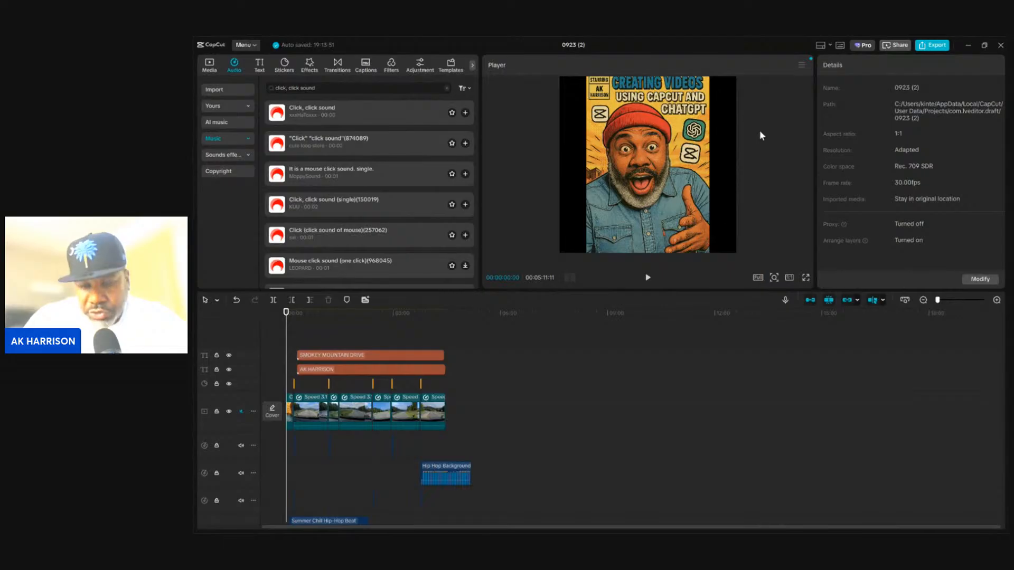
click(786, 303)
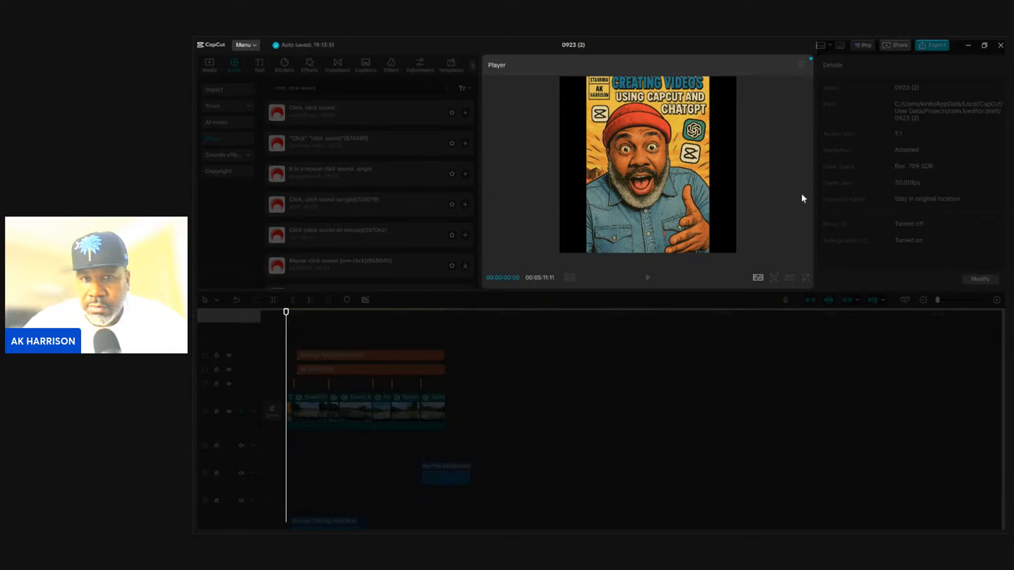
key(space)
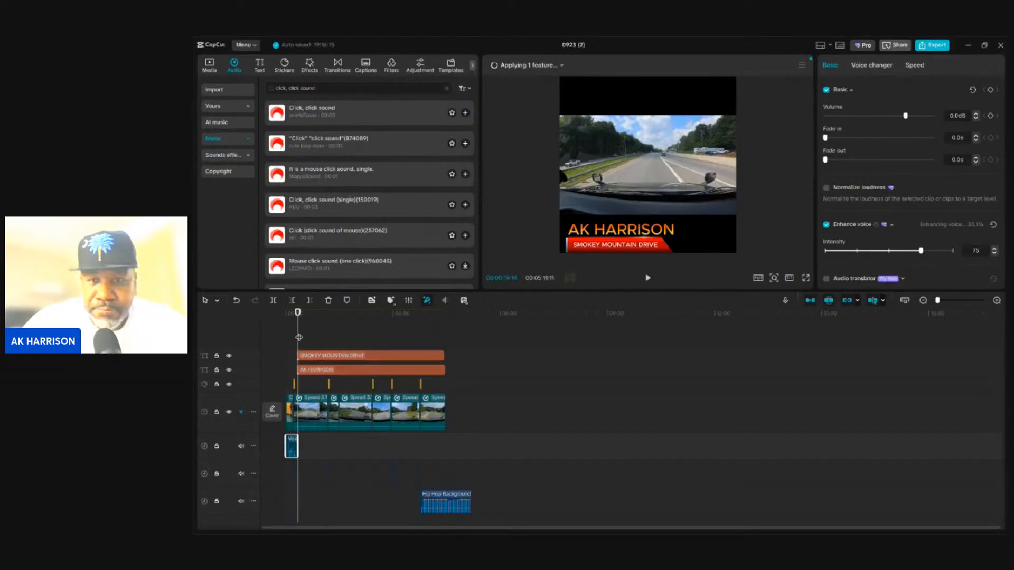
Play back the test voice-over from the beginning and delete the recording
drag(298, 337, 286, 337)
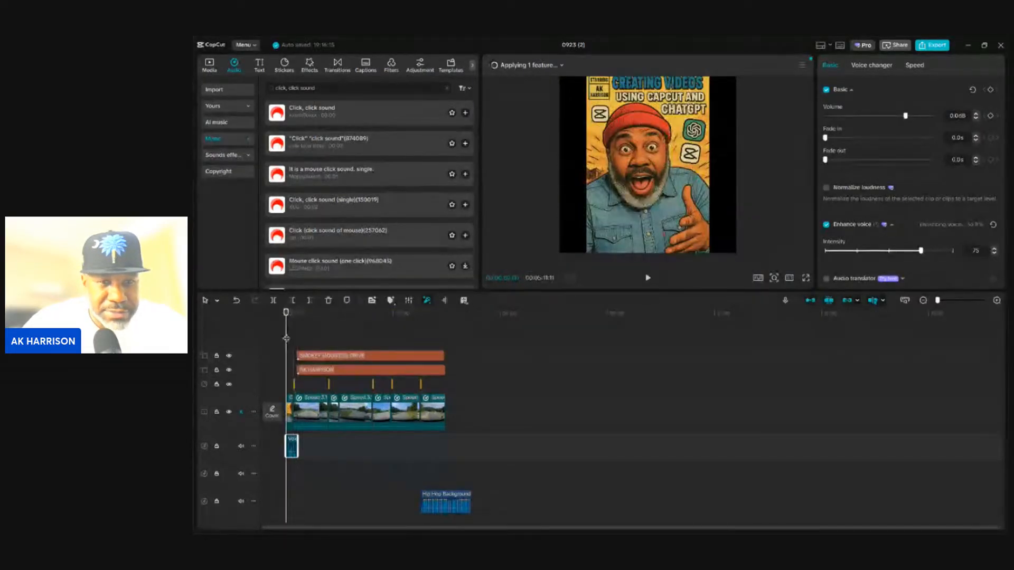
click(649, 279)
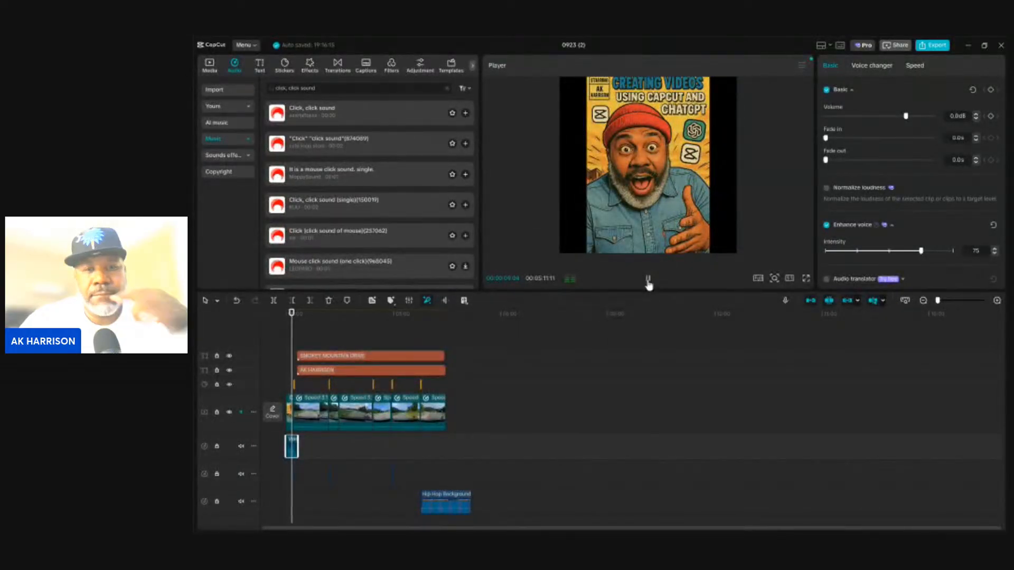
click(648, 279)
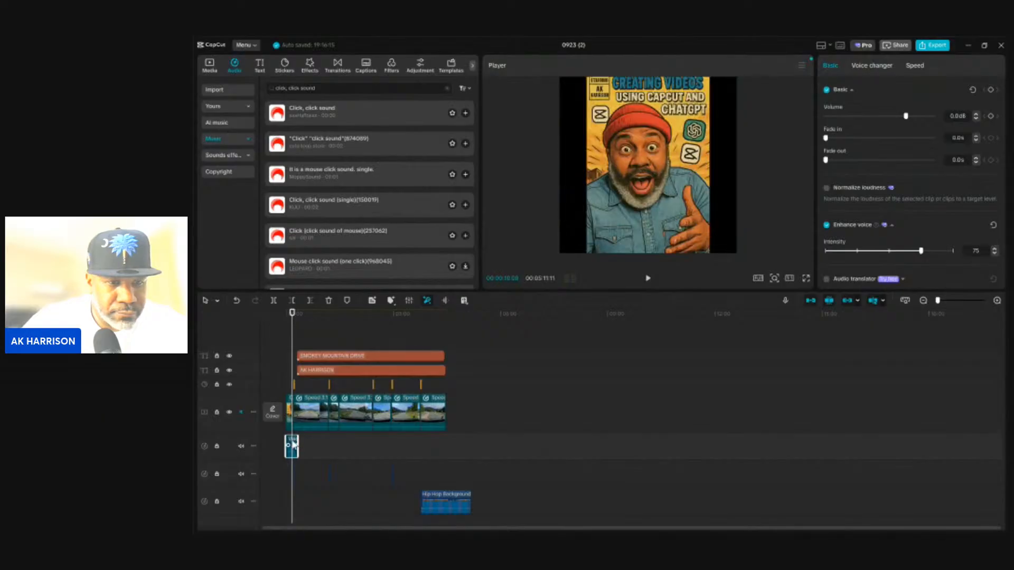
key(Delete)
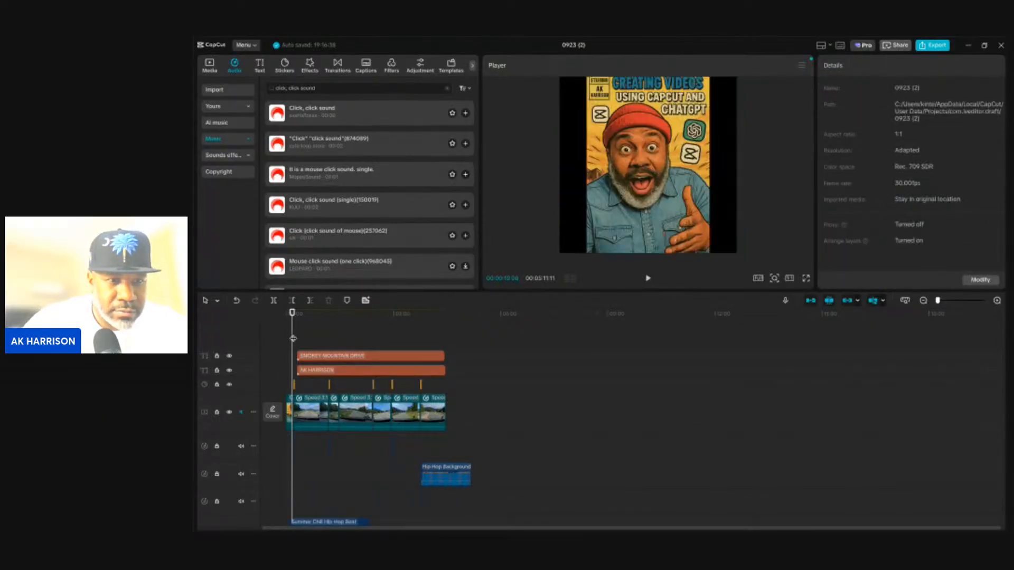
Record a voice-over from the beginning of the timeline to the end of the driving footage and close the recorder
drag(292, 340, 286, 338)
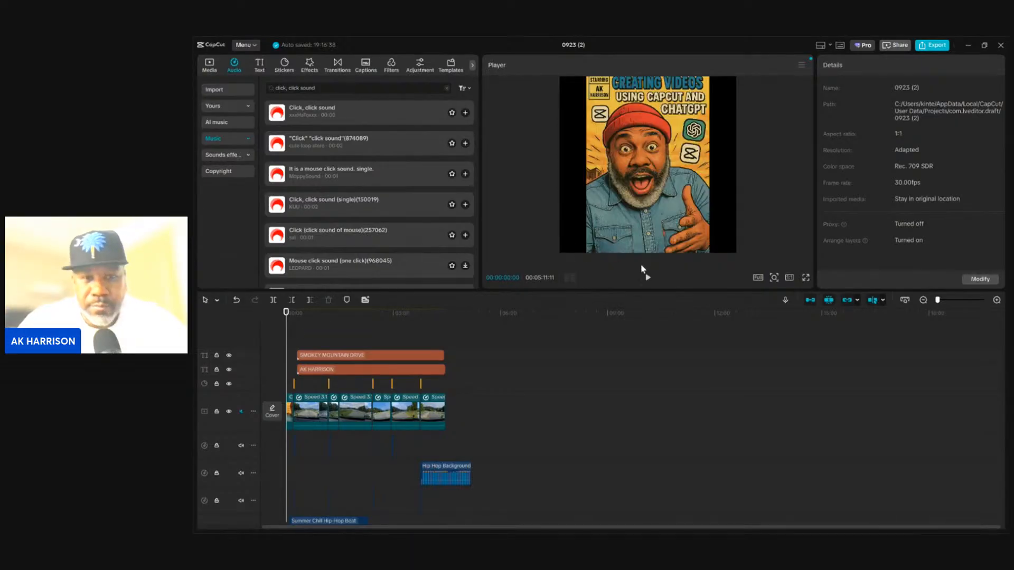
click(785, 301)
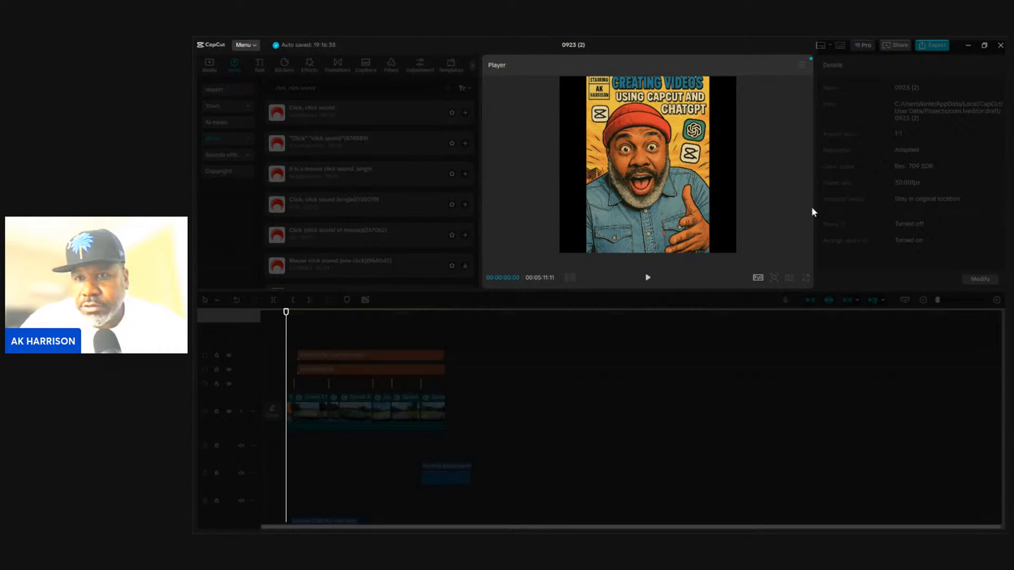
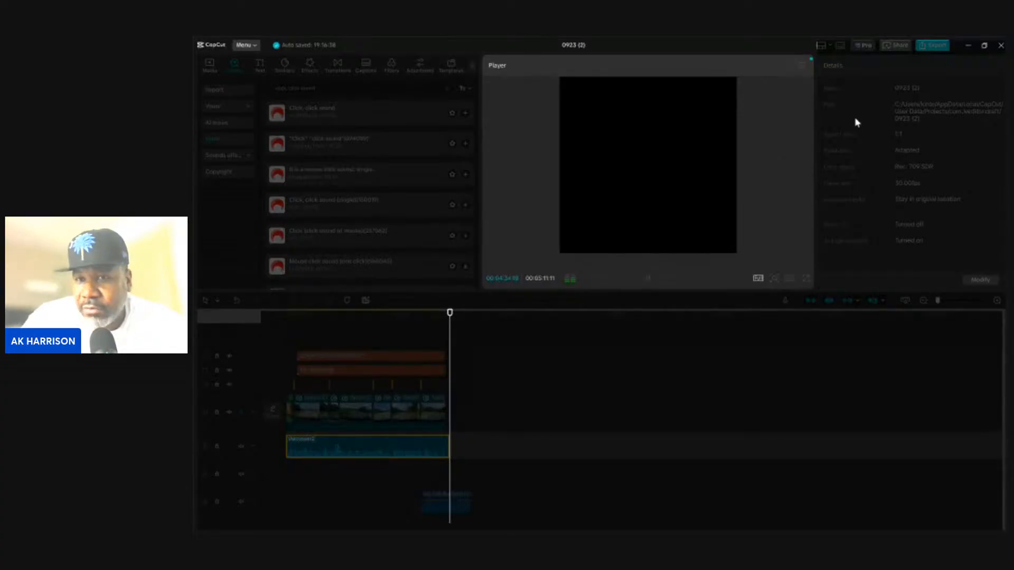
key(space)
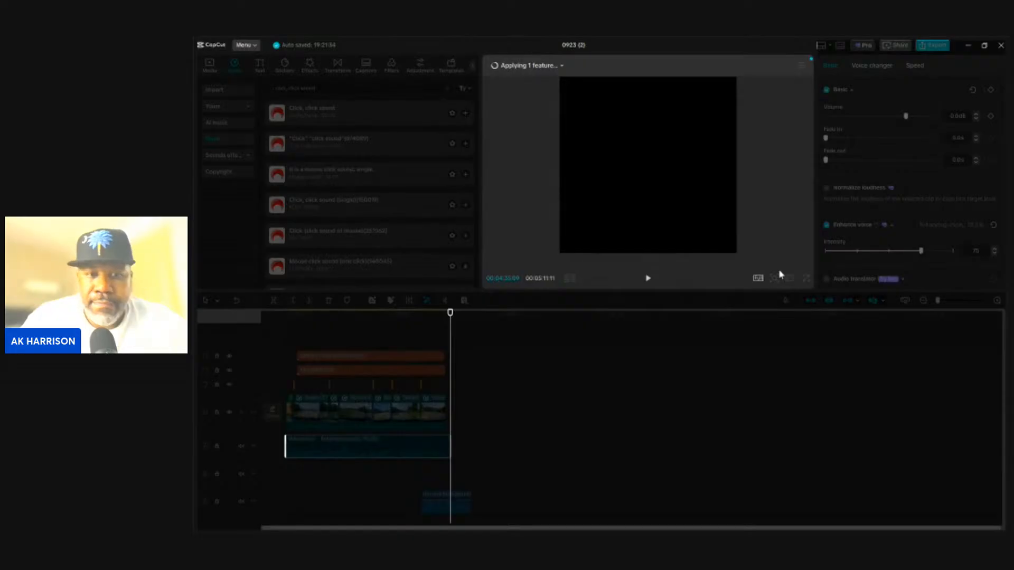
click(970, 78)
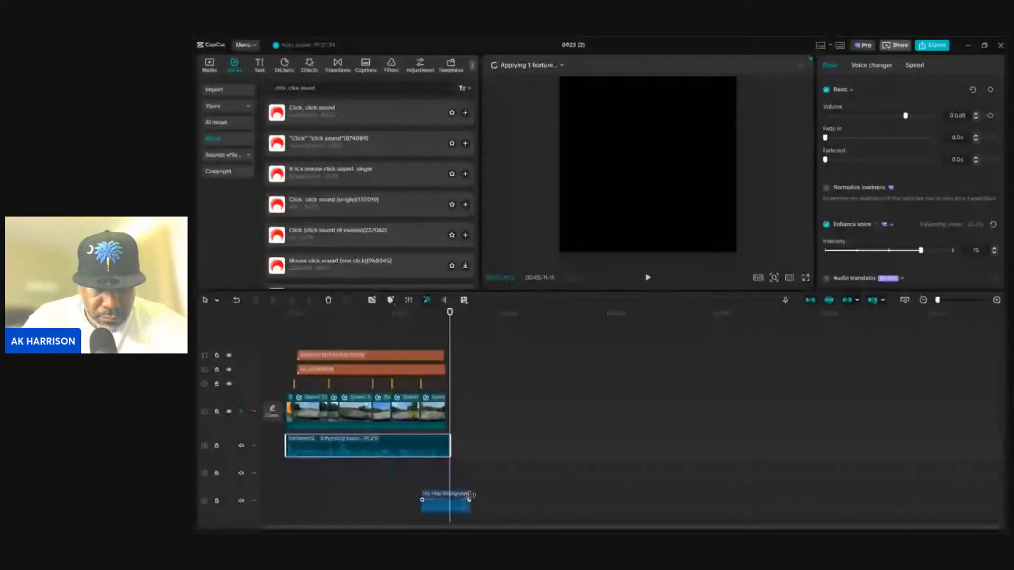
Trim the last background music clip to the voice-over's end and extend the Smokey Mountain Drive title to the end of the driving footage
drag(467, 496, 450, 503)
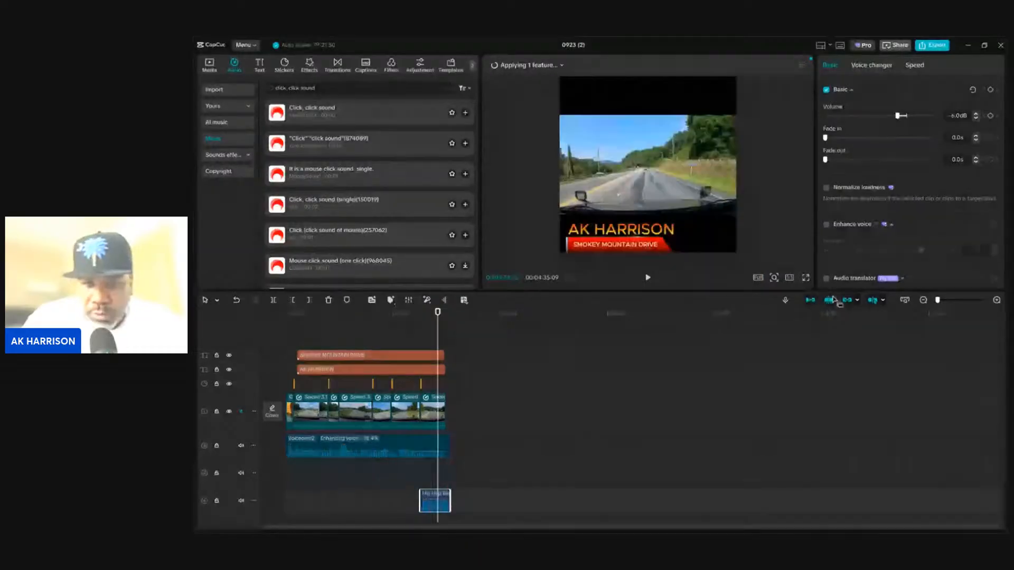
key(ctrl+plus)
key(ctrl+plus)
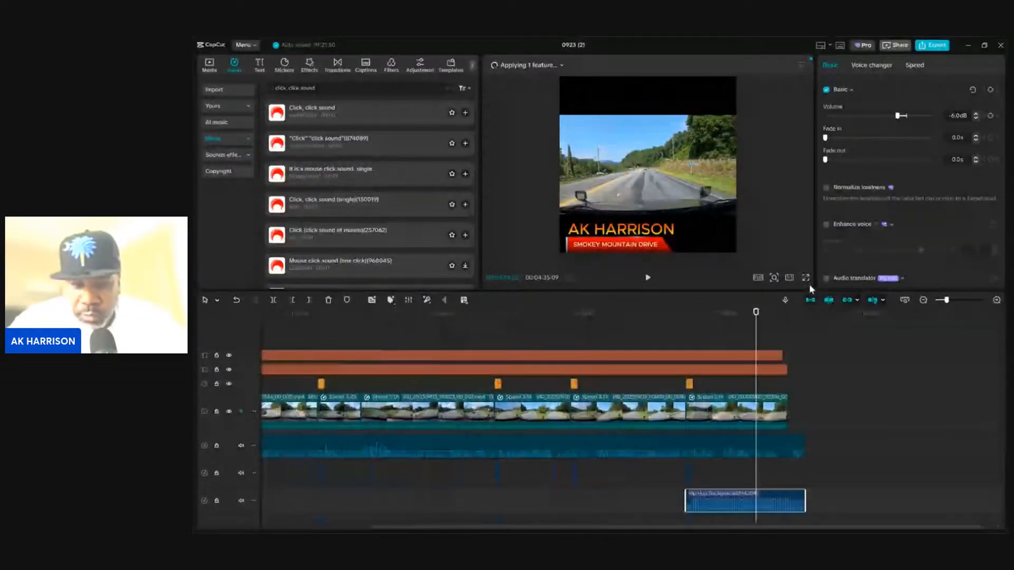
click(781, 353)
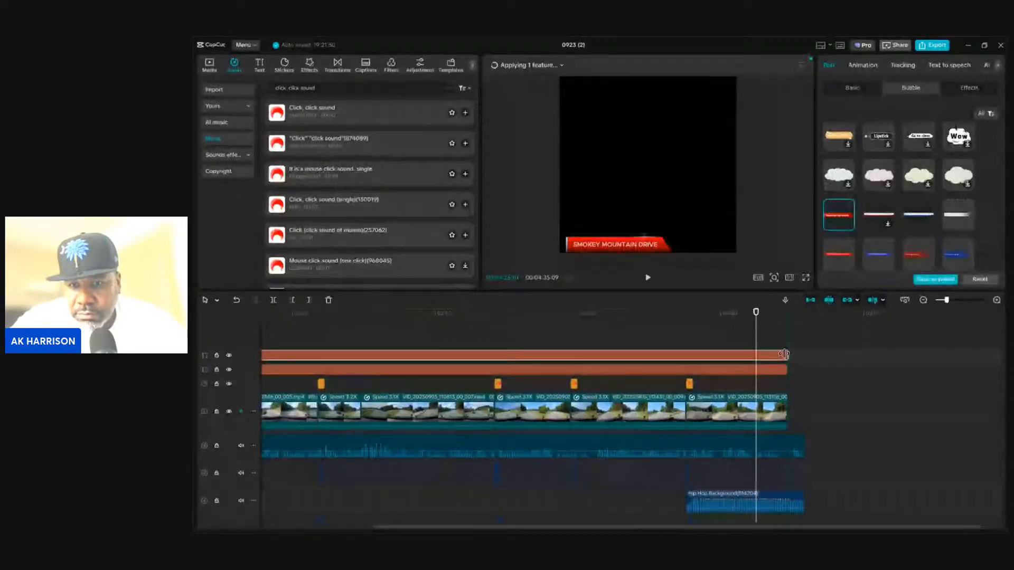
click(648, 278)
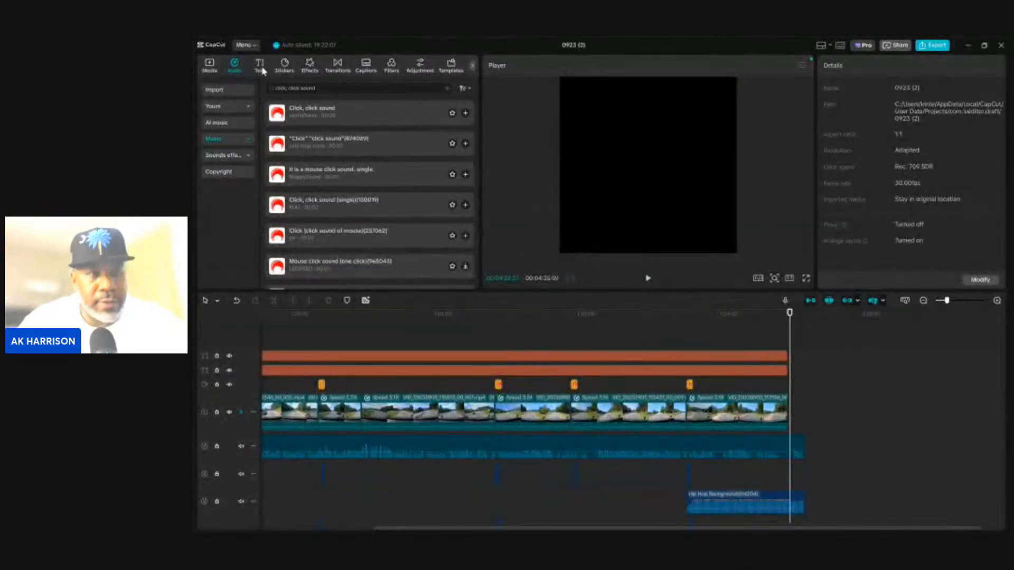
Add a default text just past the end of the driving footage reading "DONT FORGET TO" and "SUBSCRIBE!!" on two lines
click(260, 67)
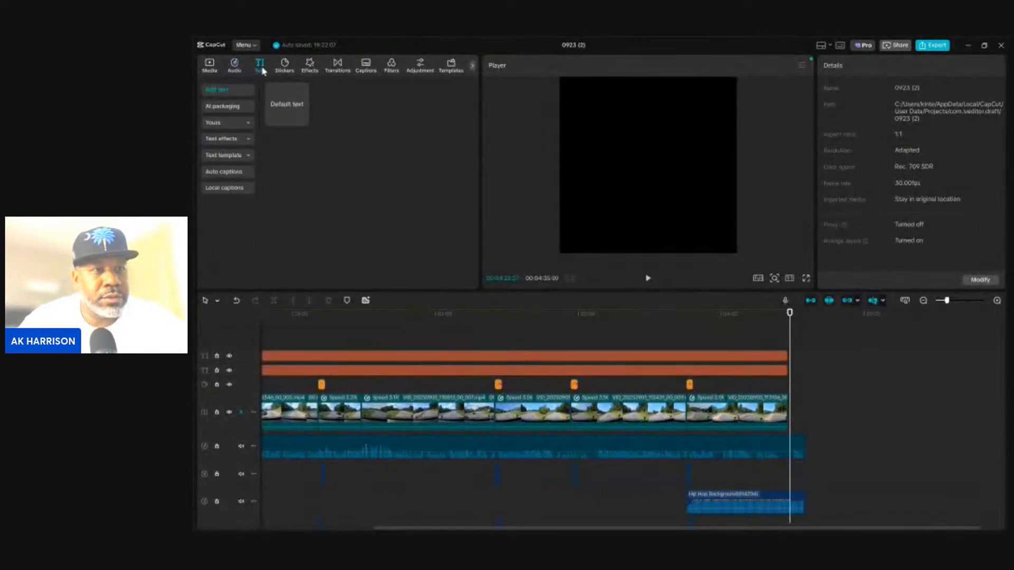
click(301, 120)
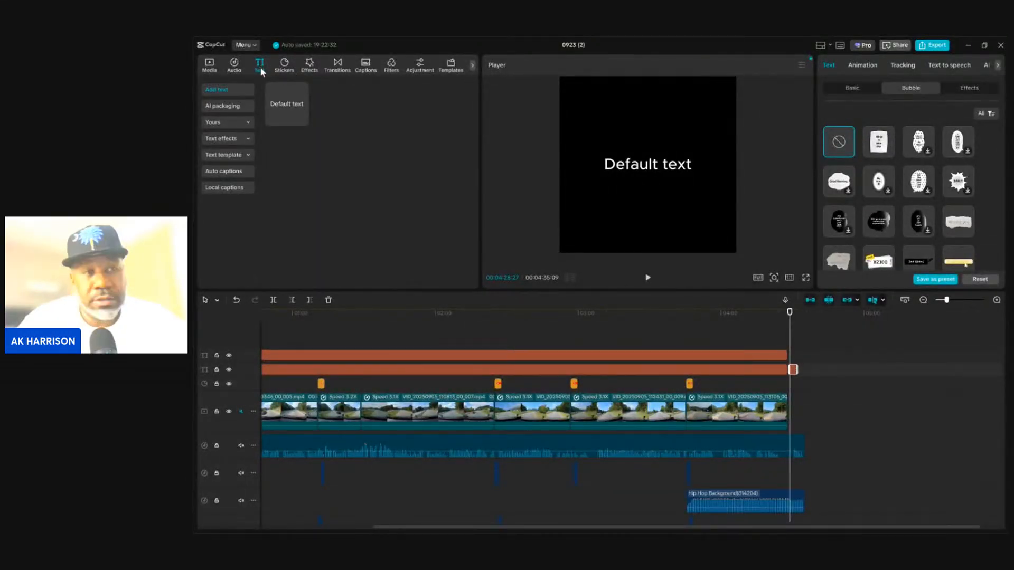
click(849, 89)
click(866, 116)
key(BackSpace)
key(BackSpace)
key(BackSpace)
key(BackSpace)
key(BackSpace)
key(BackSpace)
key(BackSpace)
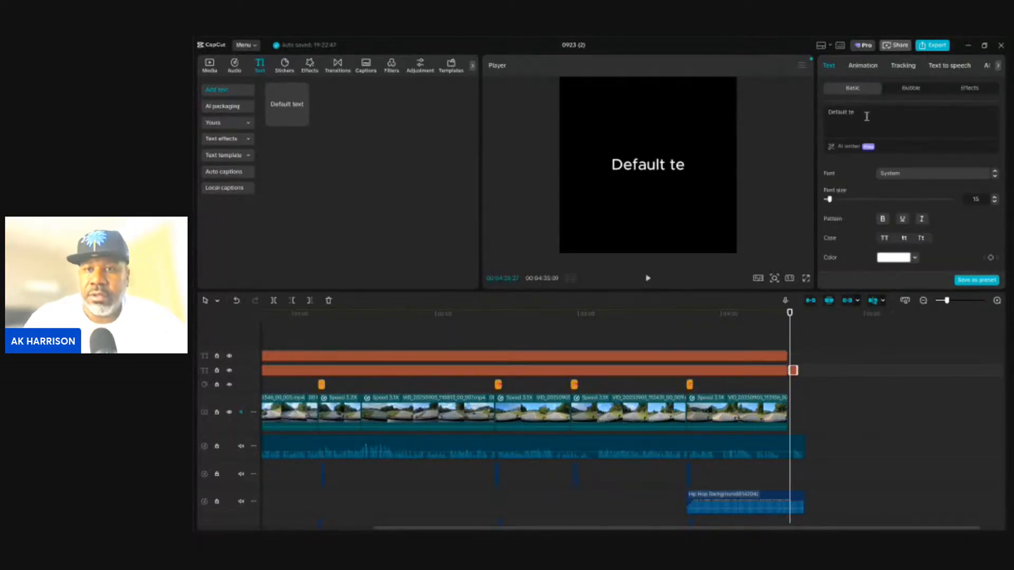
key(BackSpace)
key(BackSpace)
key(BackSpace)
key(BackSpace)
key(BackSpace)
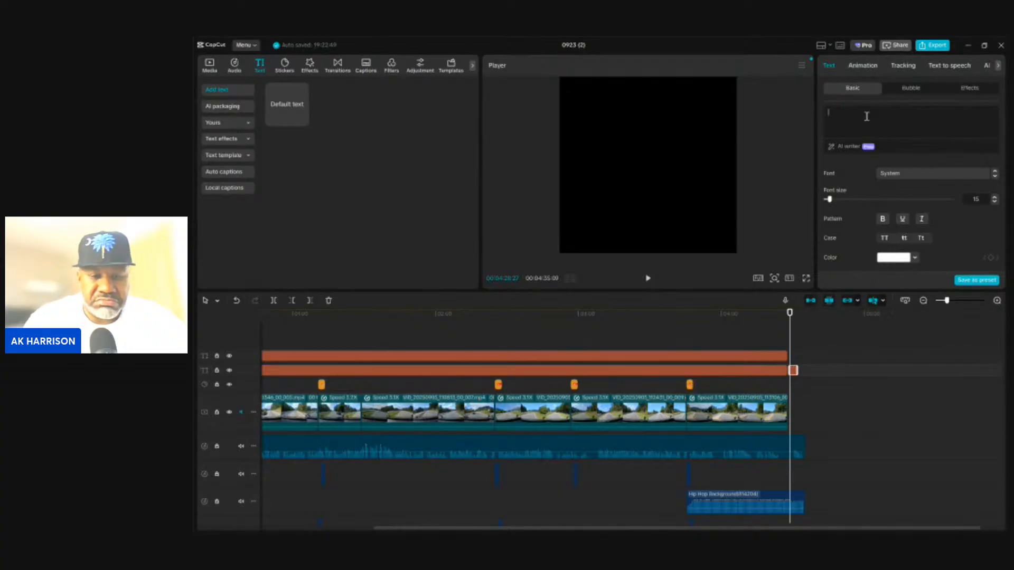
text(DONT)
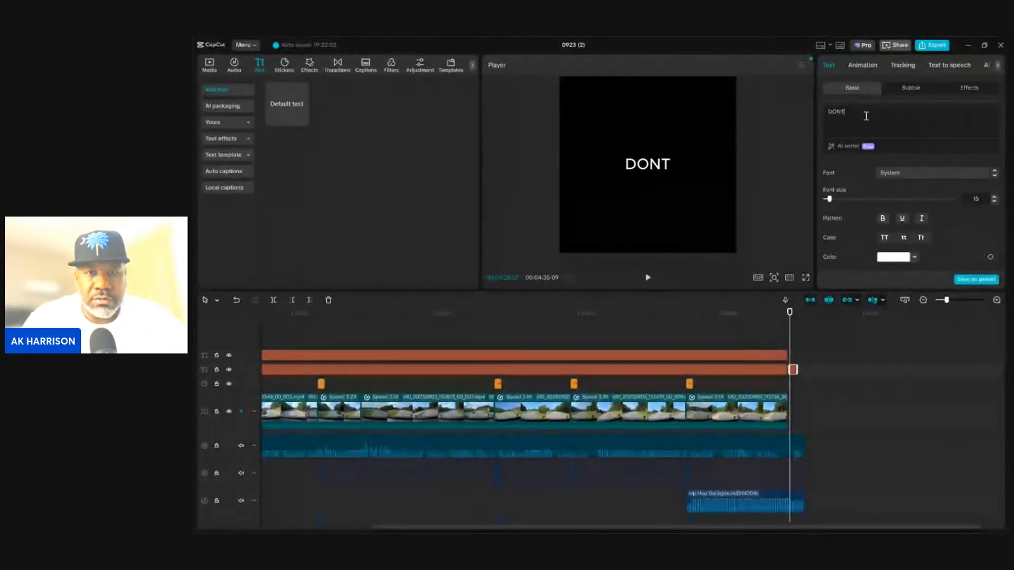
text( FORGET TO)
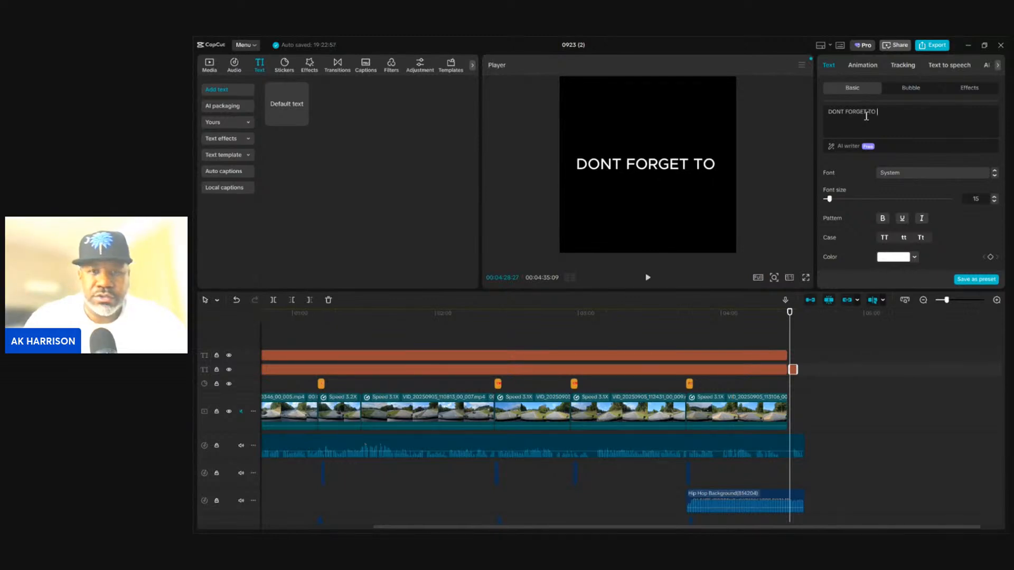
key(Return)
text(SU)
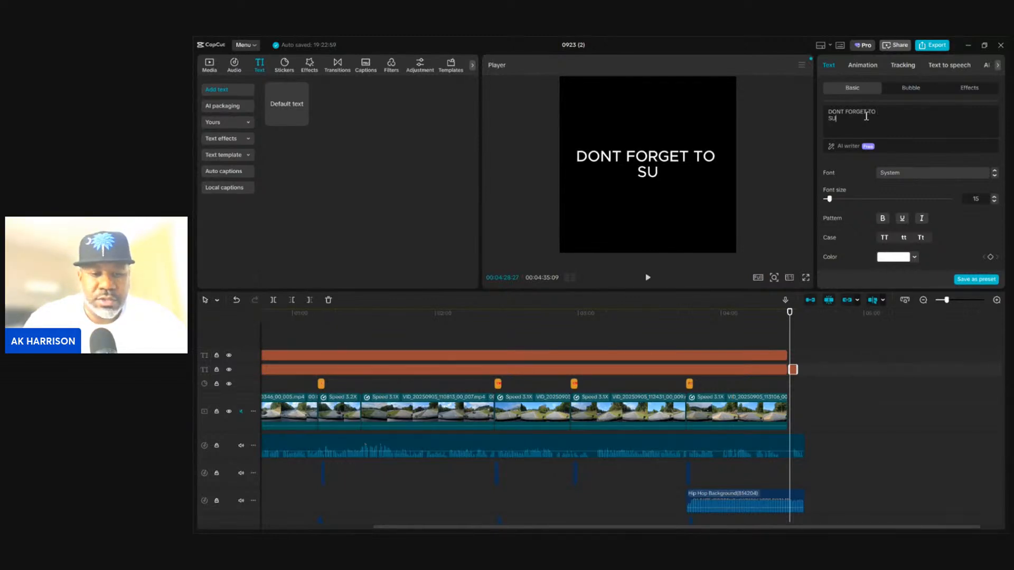
text(BSCRIB)
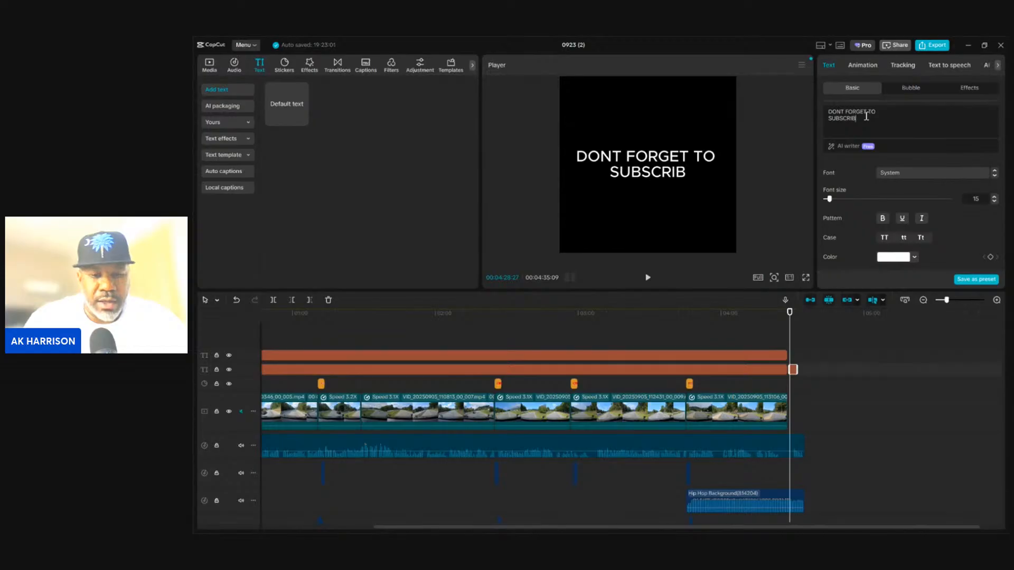
text(E!!)
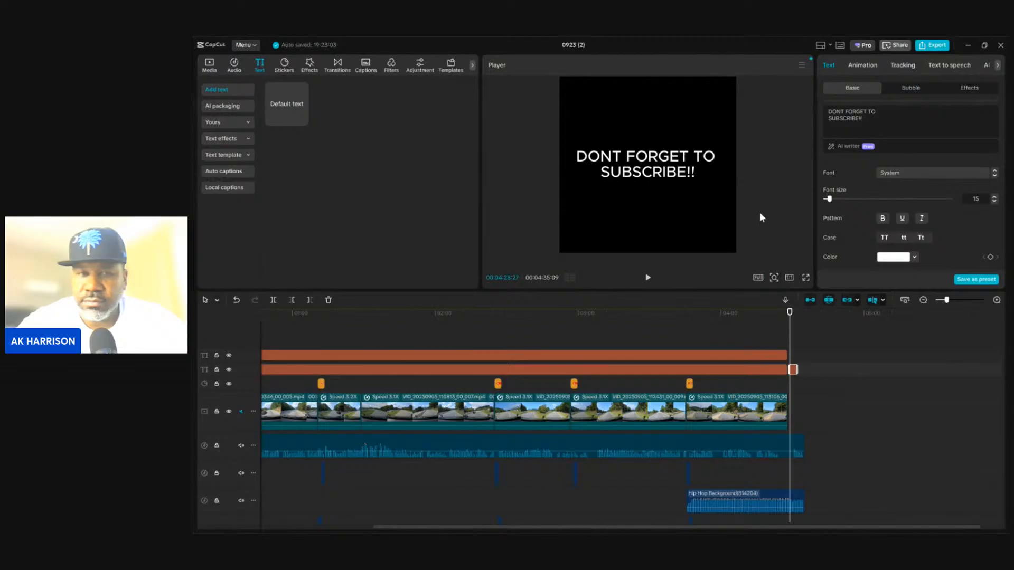
Add a second default text right behind the subscribe text, reading "THANKS FOR WATCHING!!"
click(797, 320)
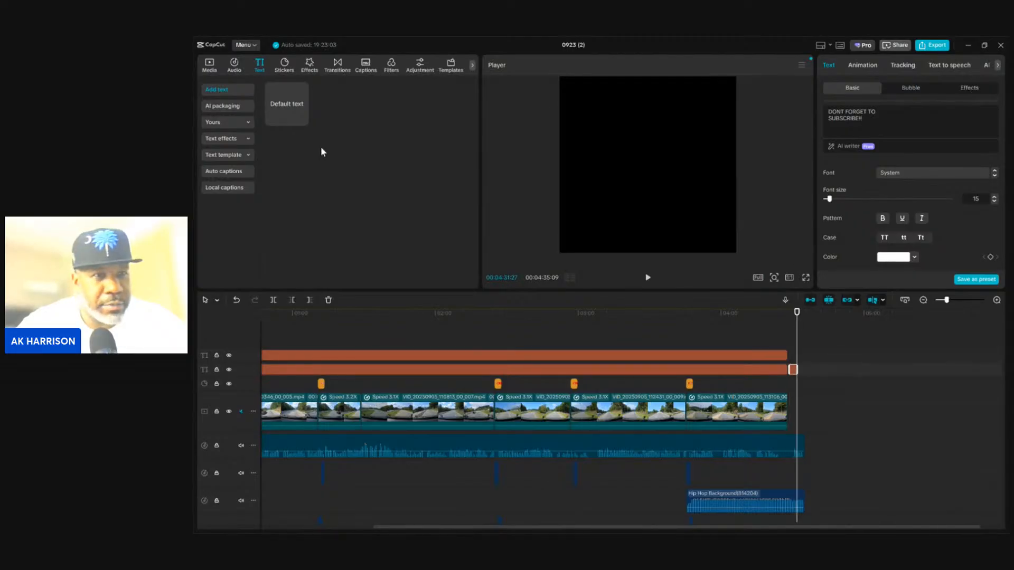
click(302, 119)
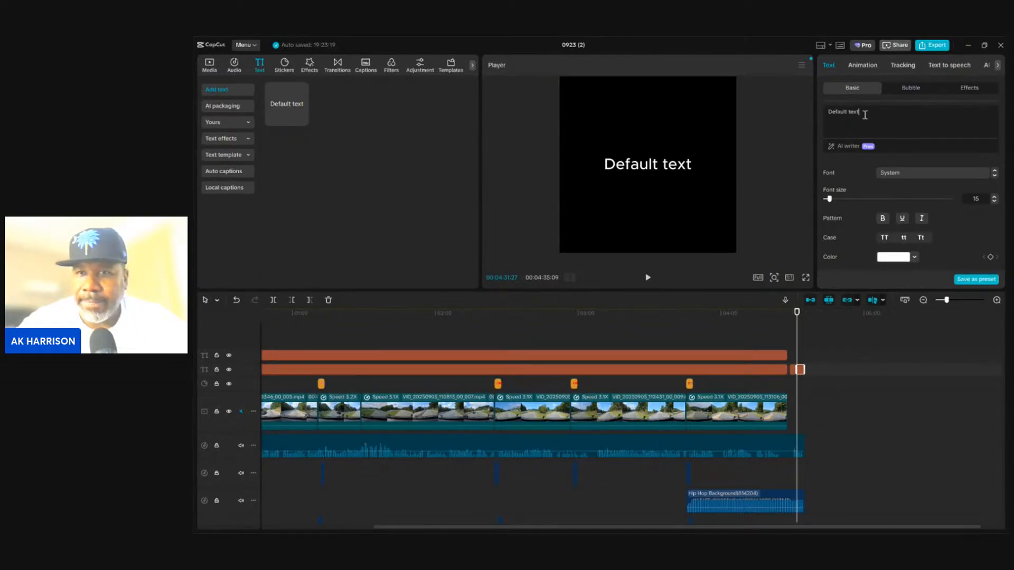
key(BackSpace)
key(BackSpace)
key(BackSpace)
key(BackSpace)
key(BackSpace)
key(BackSpace)
key(BackSpace)
key(BackSpace)
key(BackSpace)
key(BackSpace)
key(BackSpace)
key(BackSpace)
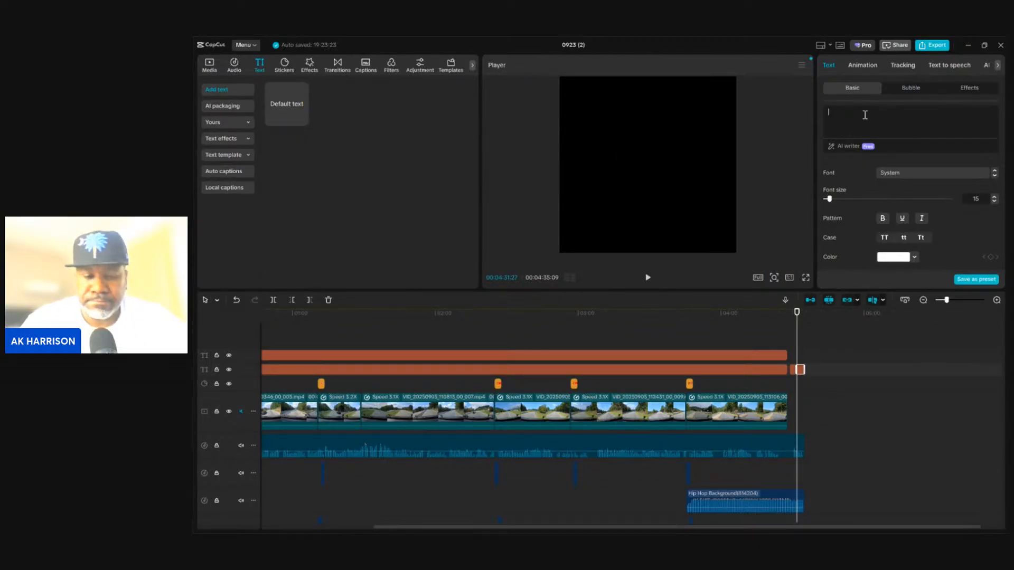
text(THANK)
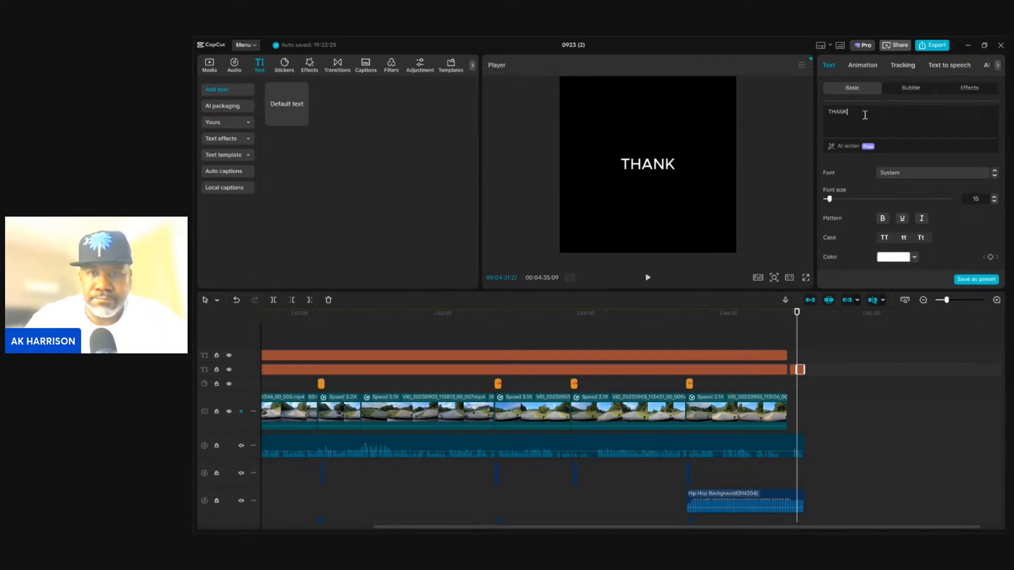
text(S F)
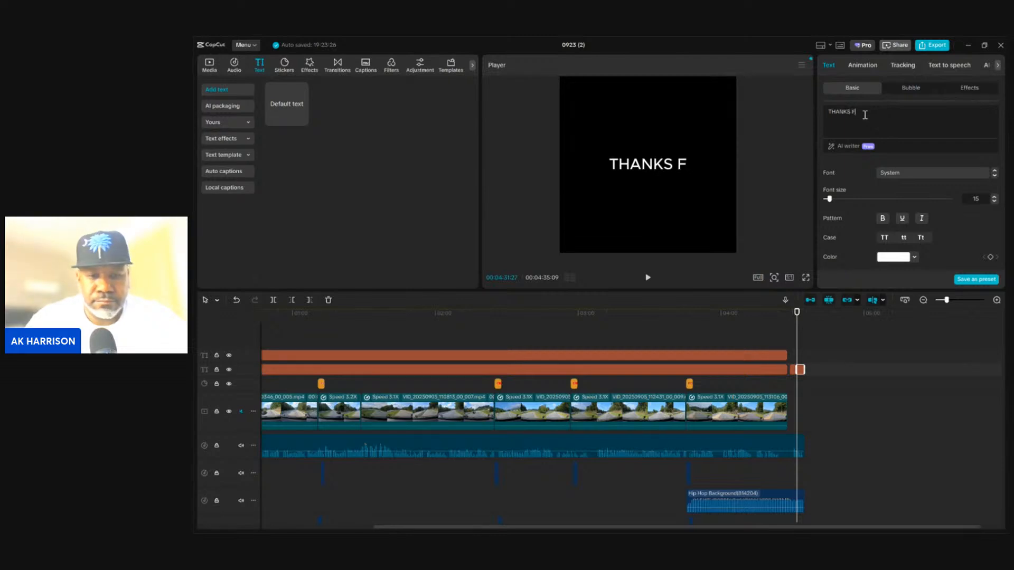
text(OR WA)
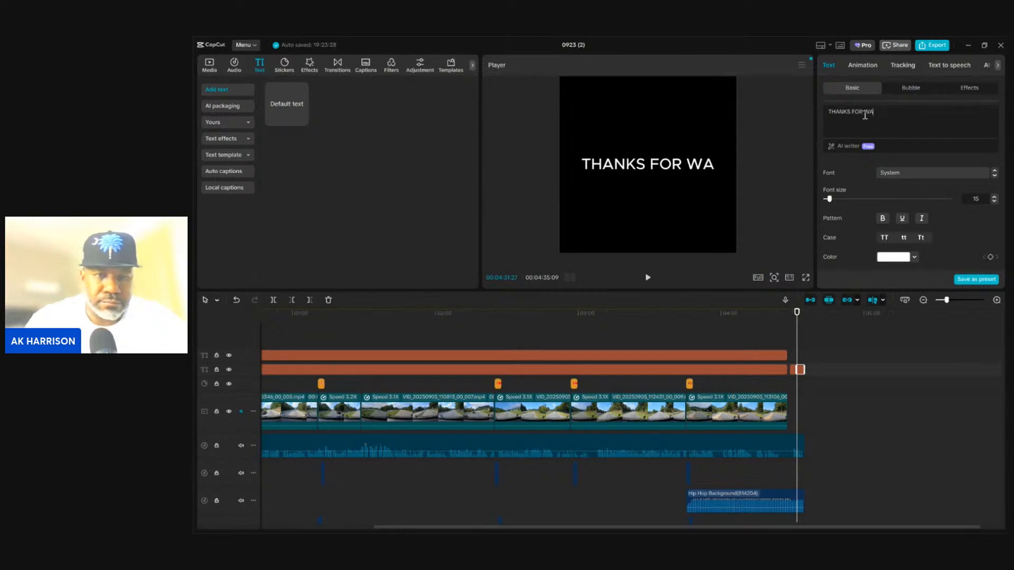
text(TCHING)
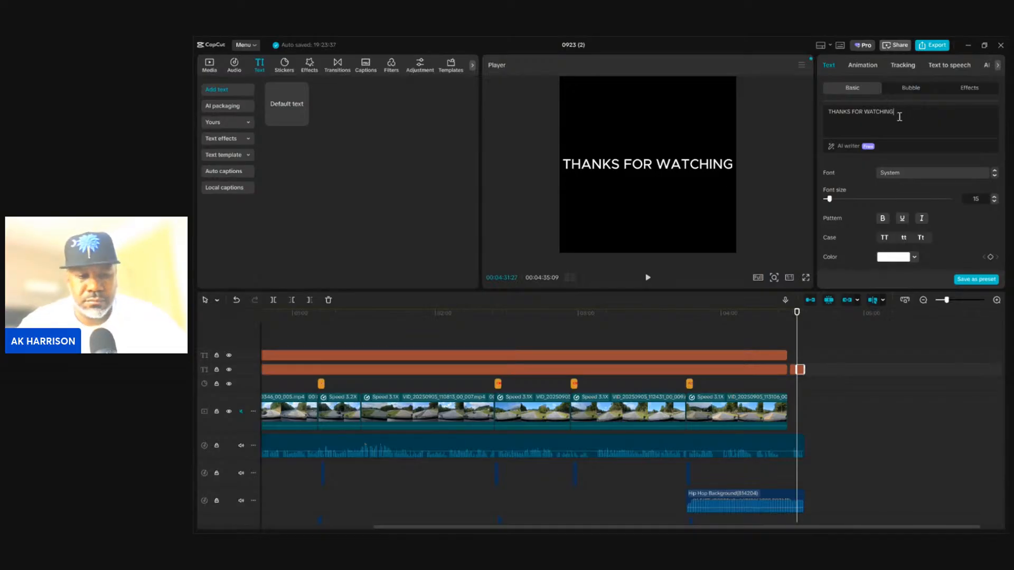
text(!!)
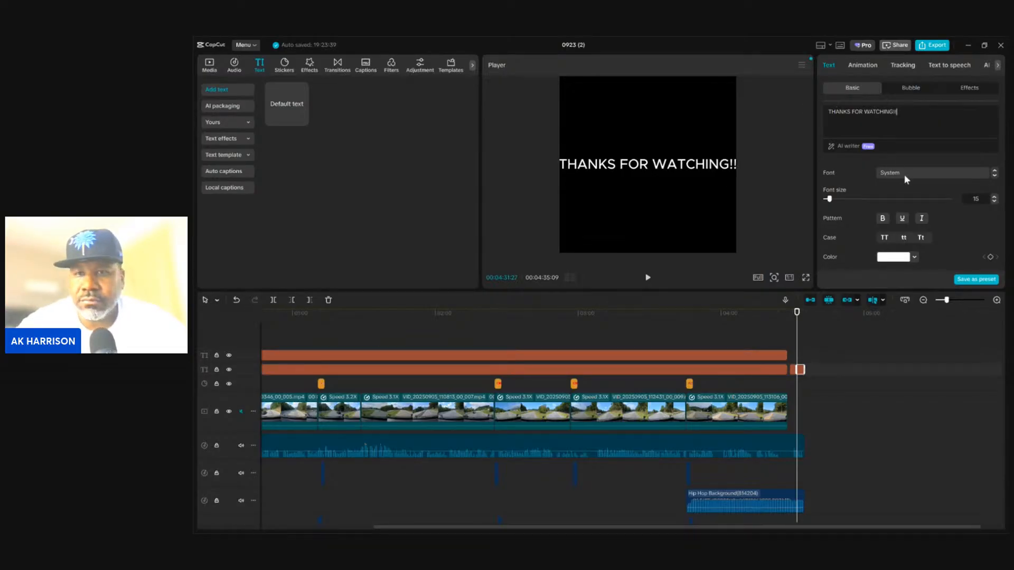
Move the subscribe text flush against the end of the driving footage and the thanks-for-watching text directly behind it
click(786, 342)
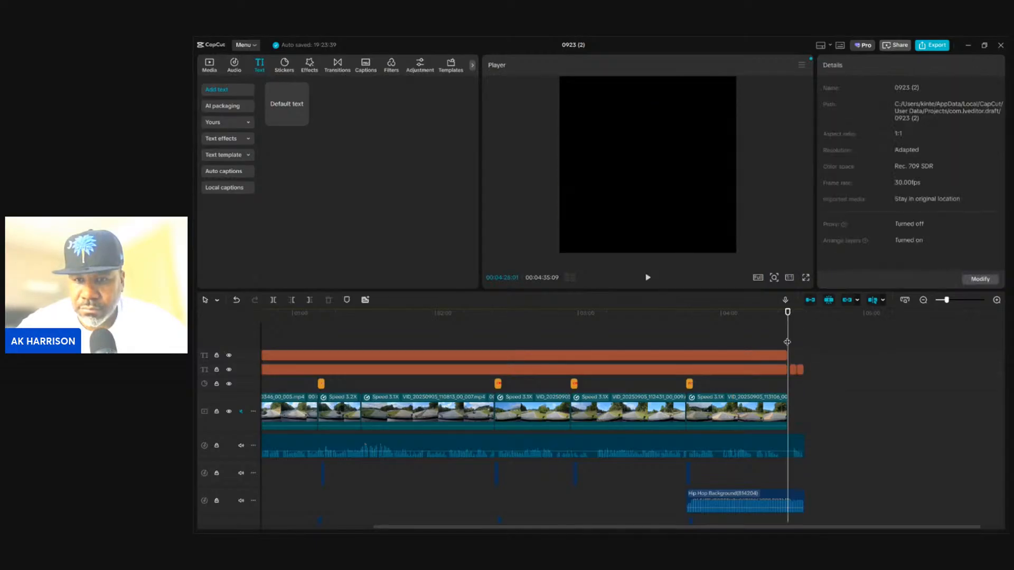
click(996, 299)
click(996, 300)
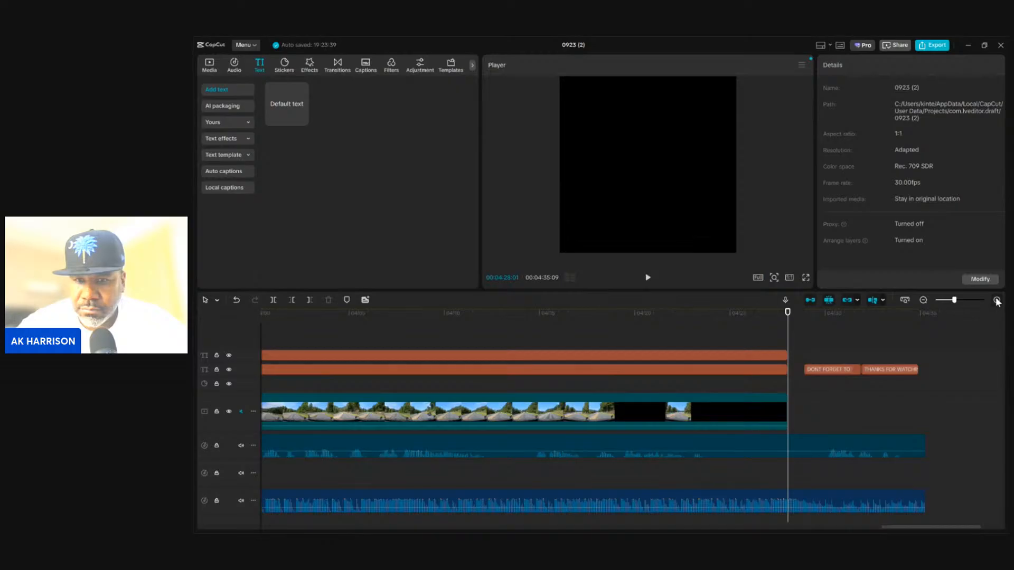
drag(833, 370, 821, 375)
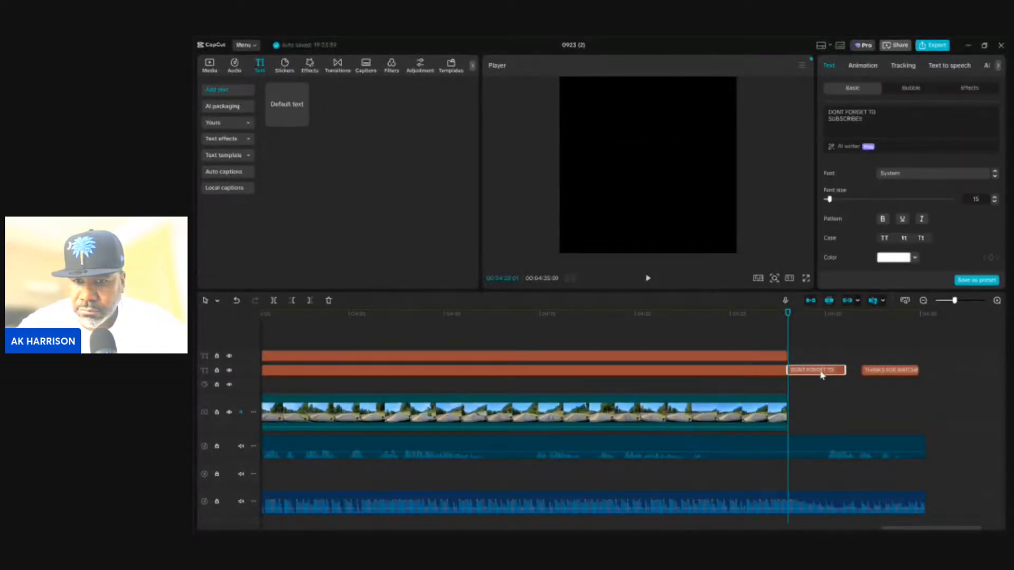
click(891, 372)
drag(890, 372, 878, 369)
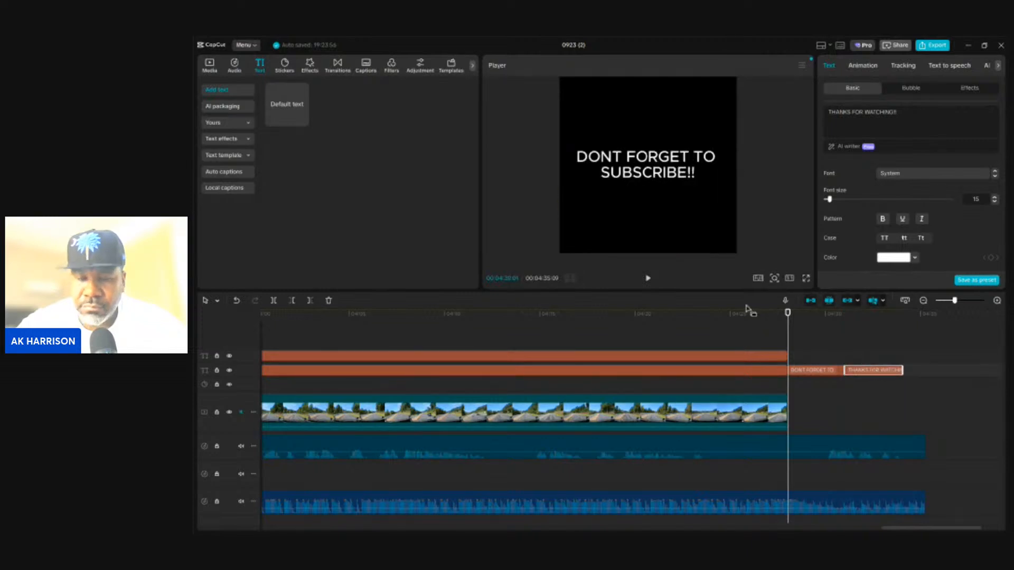
Add the missing apostrophe to the subscribe text so its first line reads "DON'T FORGET TO"
click(763, 332)
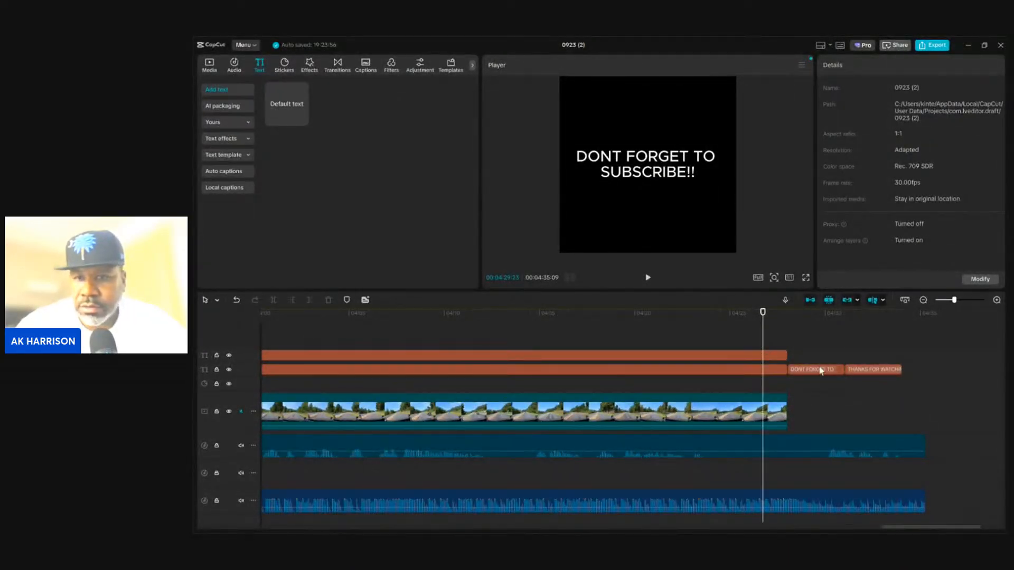
click(813, 372)
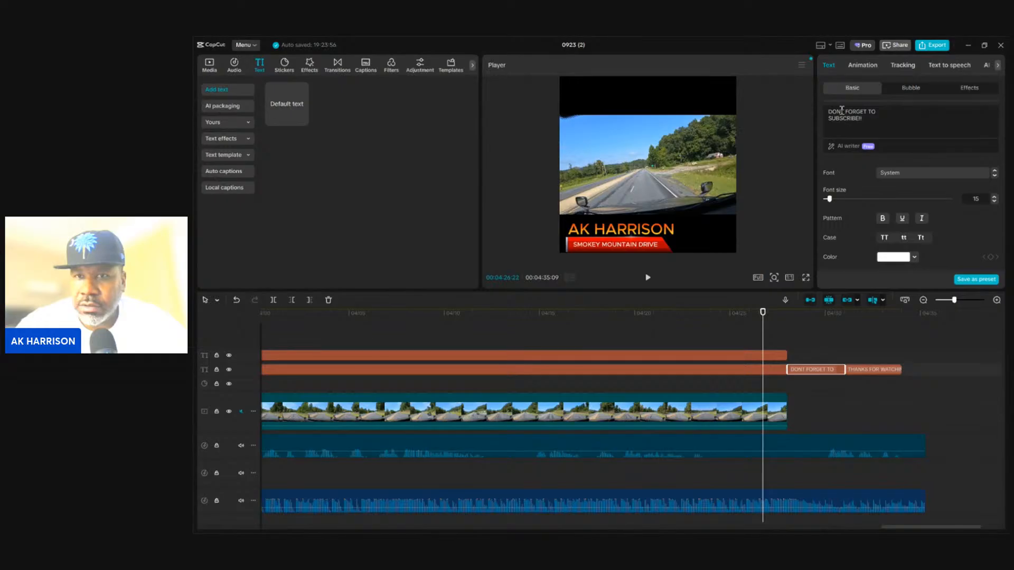
text(')
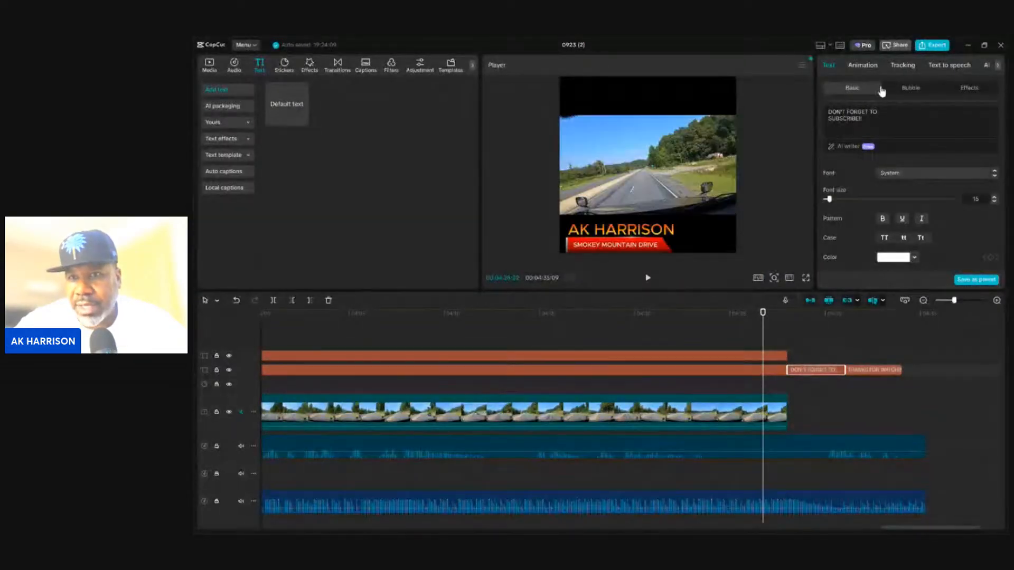
Apply the Shiny Slide-In entrance animation to the subscribe text and the thanks-for-watching text
click(862, 64)
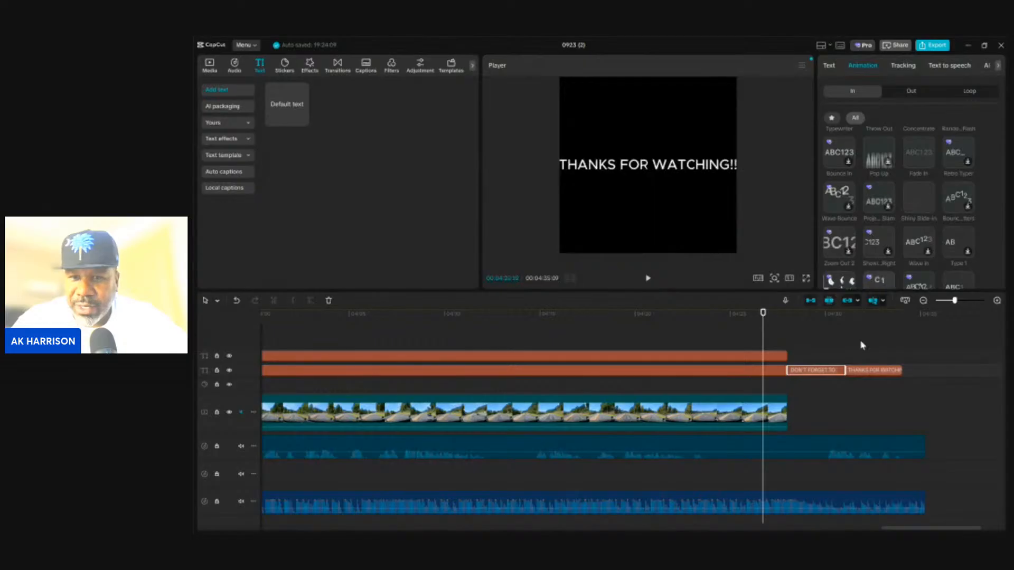
click(918, 198)
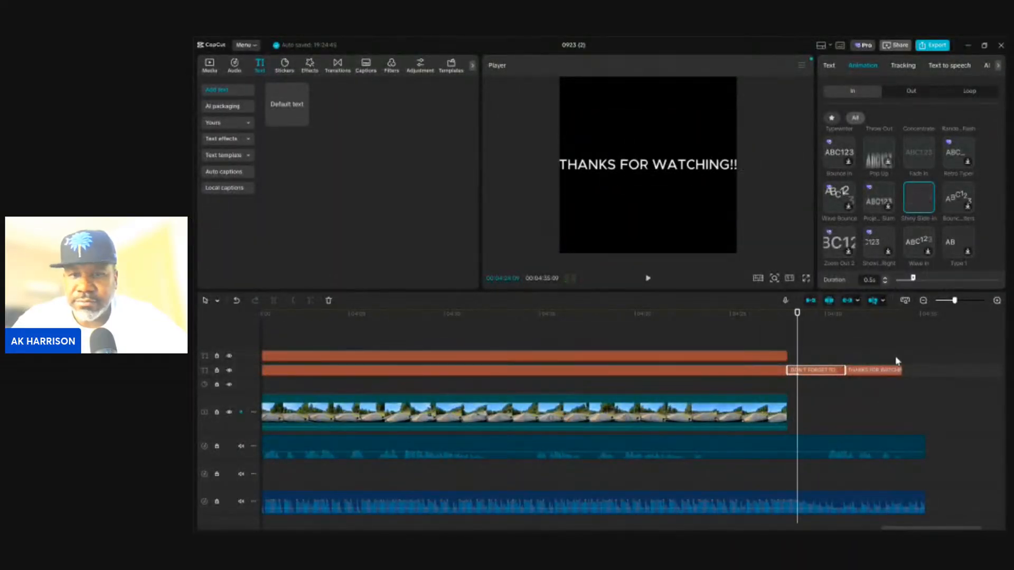
click(871, 370)
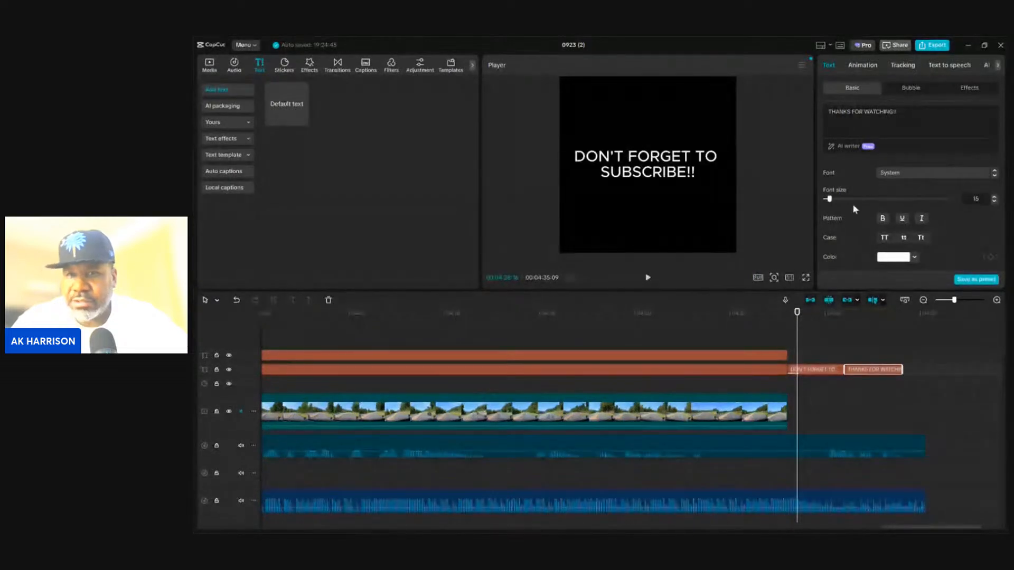
click(862, 65)
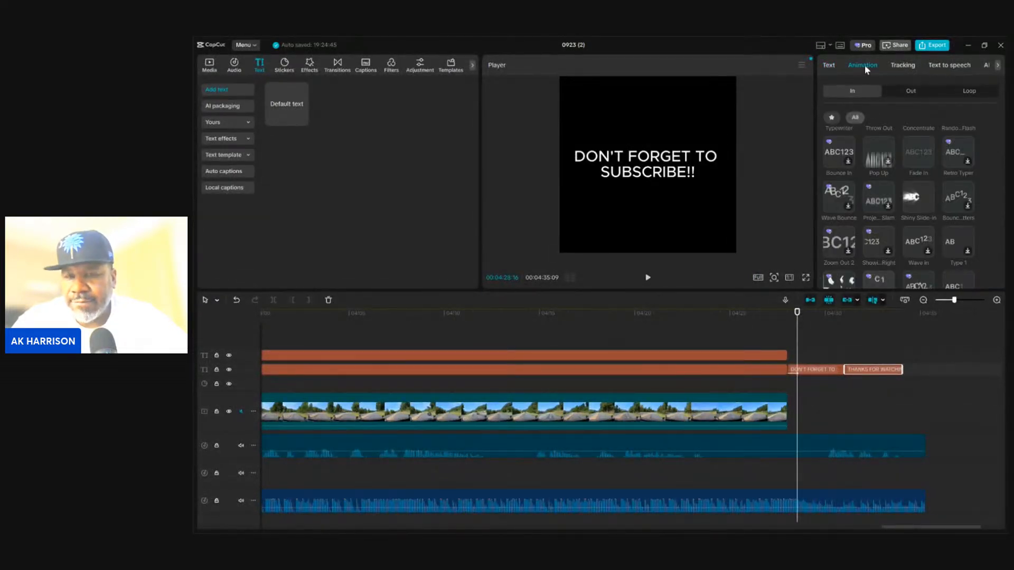
click(916, 195)
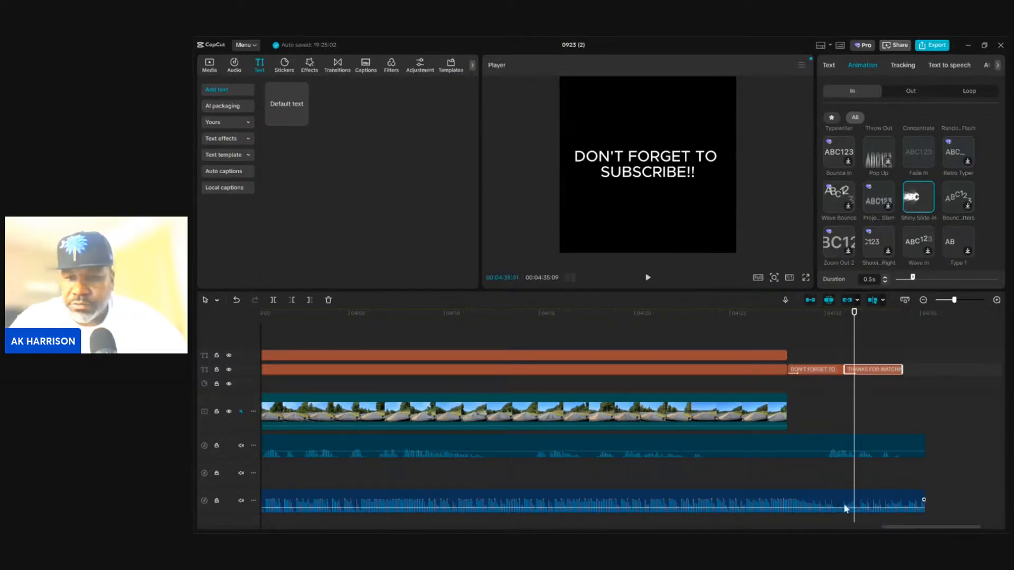
scroll(611, 506, left, 10)
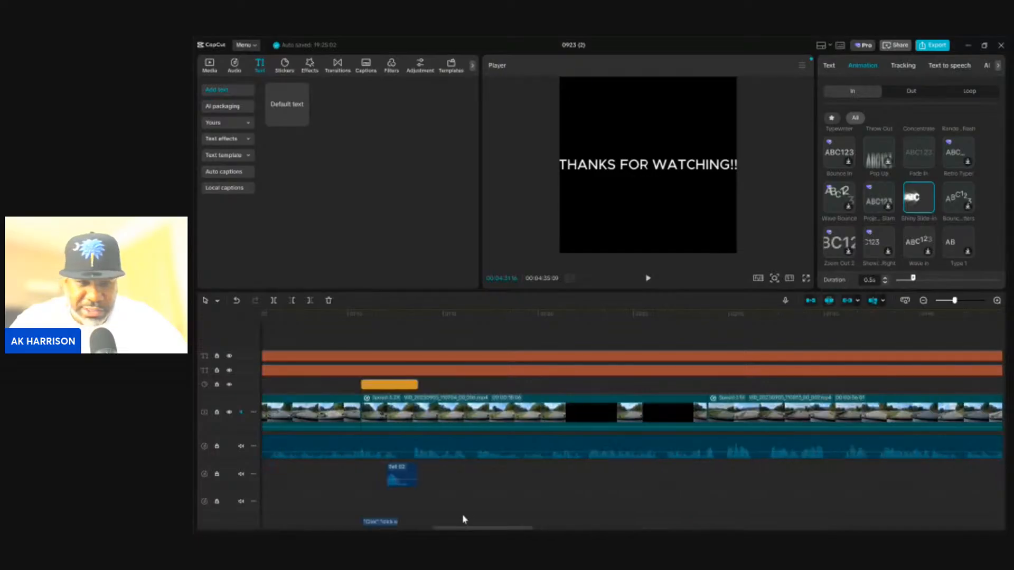
scroll(373, 507, left, 5)
scroll(274, 485, right, 5)
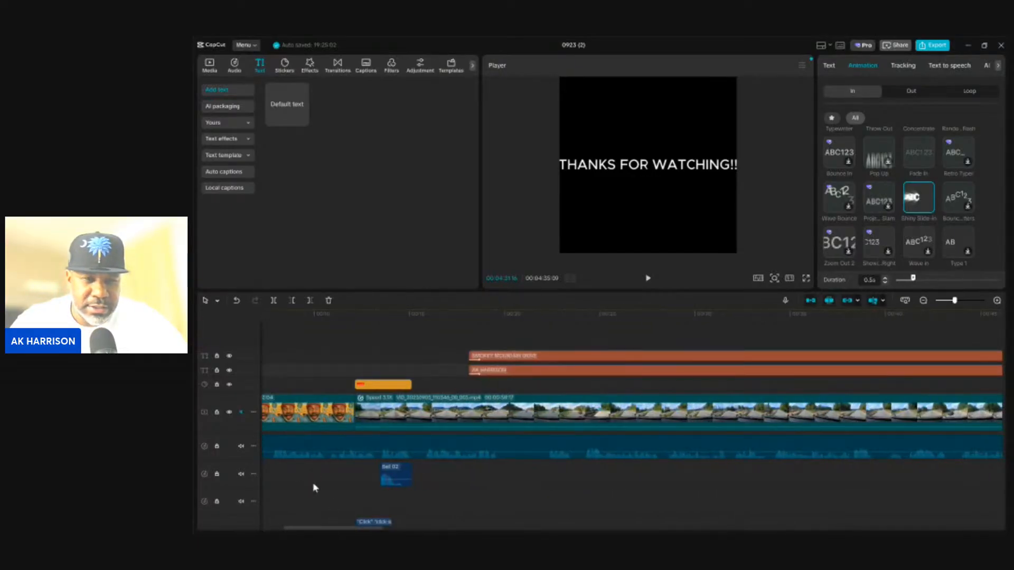
Apply the Click Open entrance animation to the first driving clip after the opening image
click(347, 407)
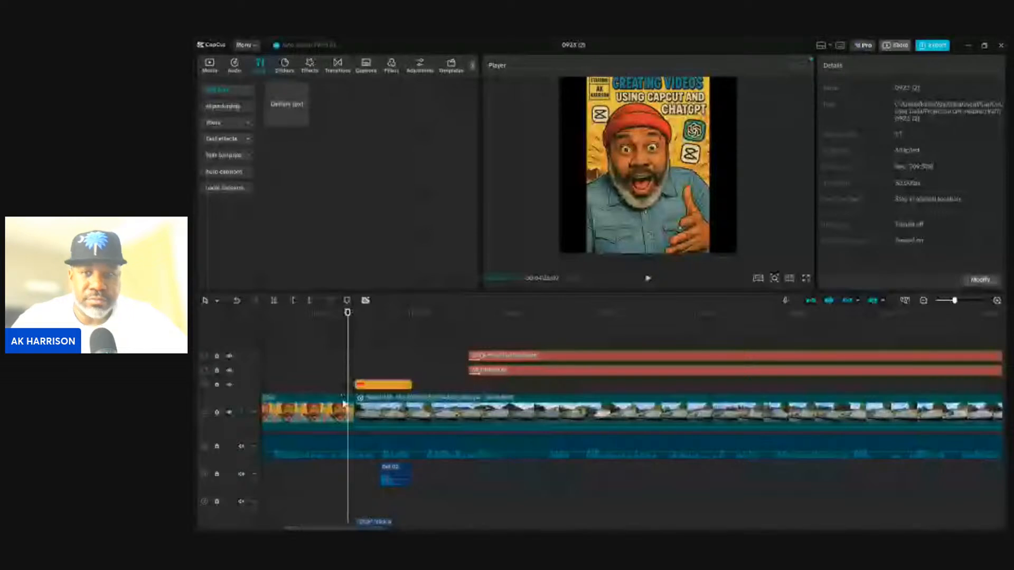
click(344, 404)
click(365, 413)
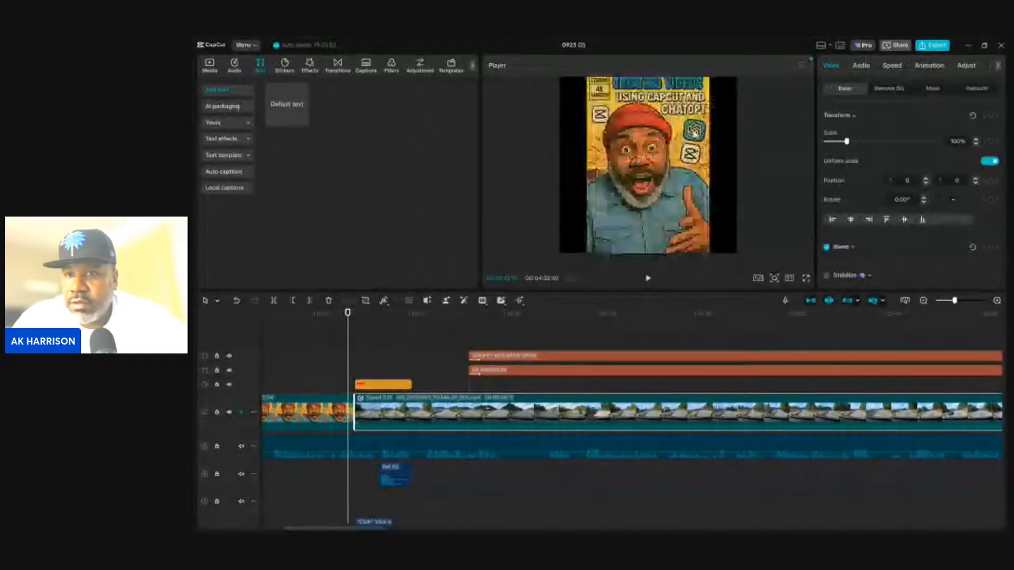
click(928, 66)
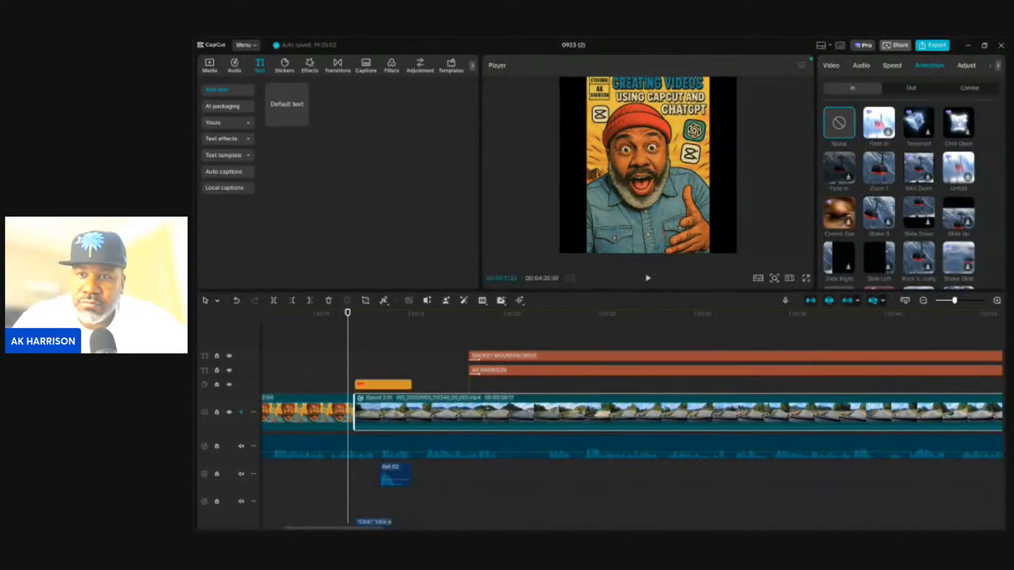
click(969, 127)
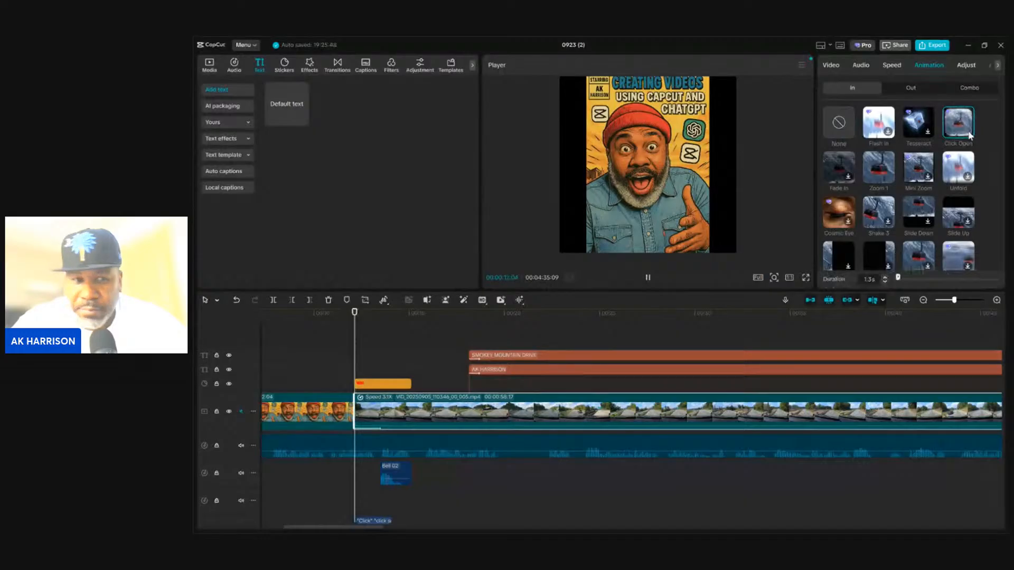
Play back the change from the opening image into the driving footage to check the entrance animation
click(338, 342)
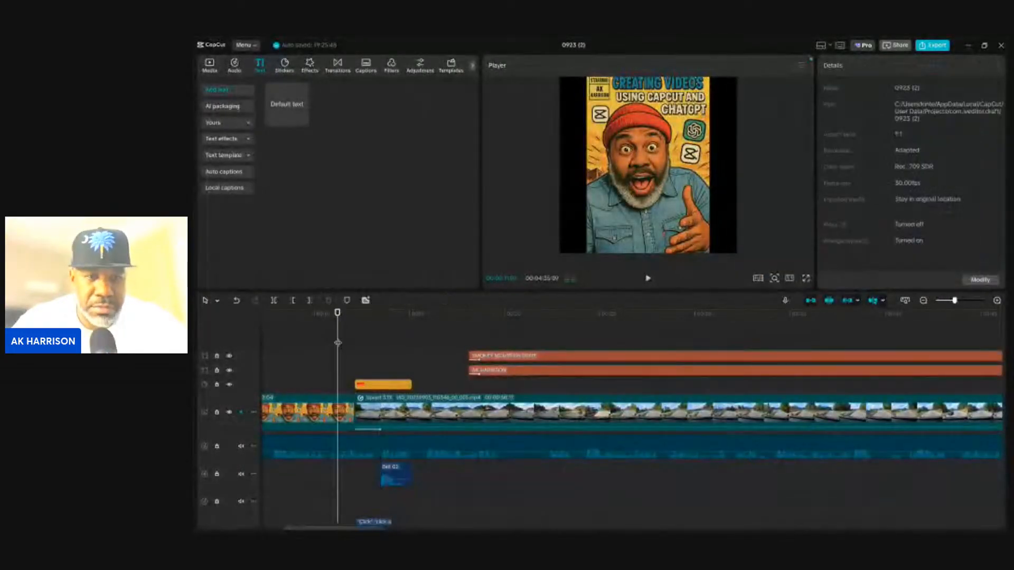
click(647, 278)
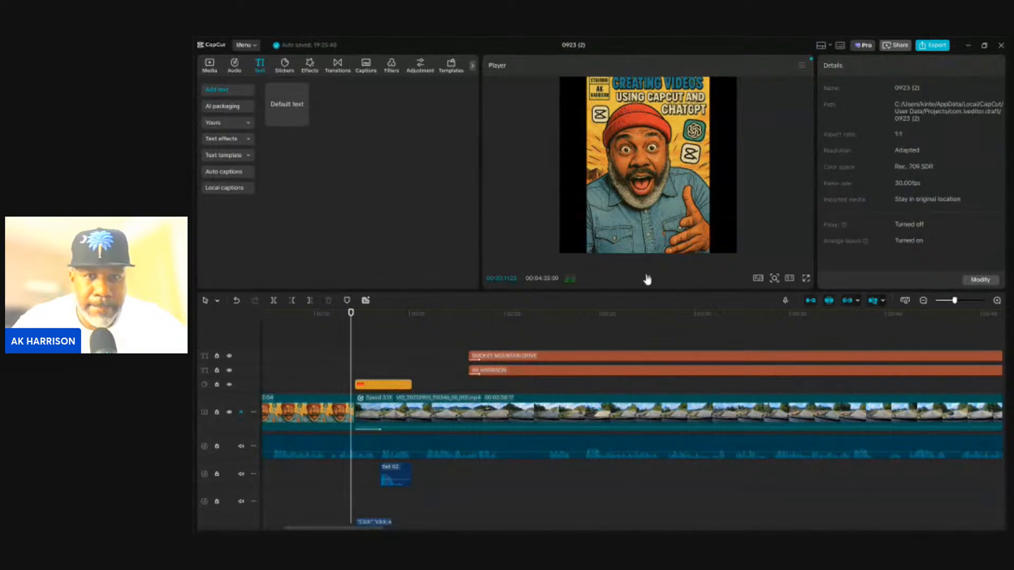
click(647, 278)
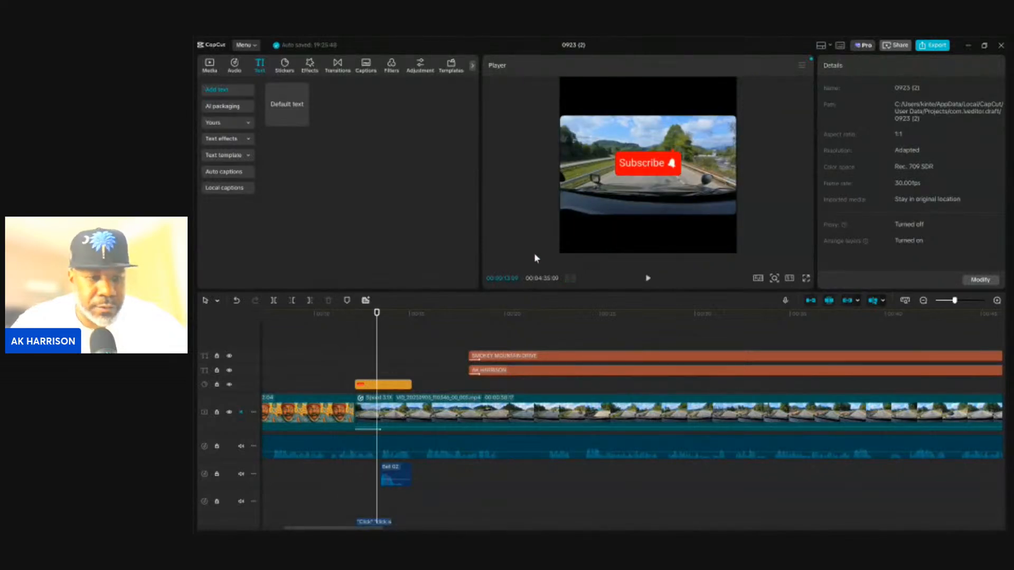
click(346, 348)
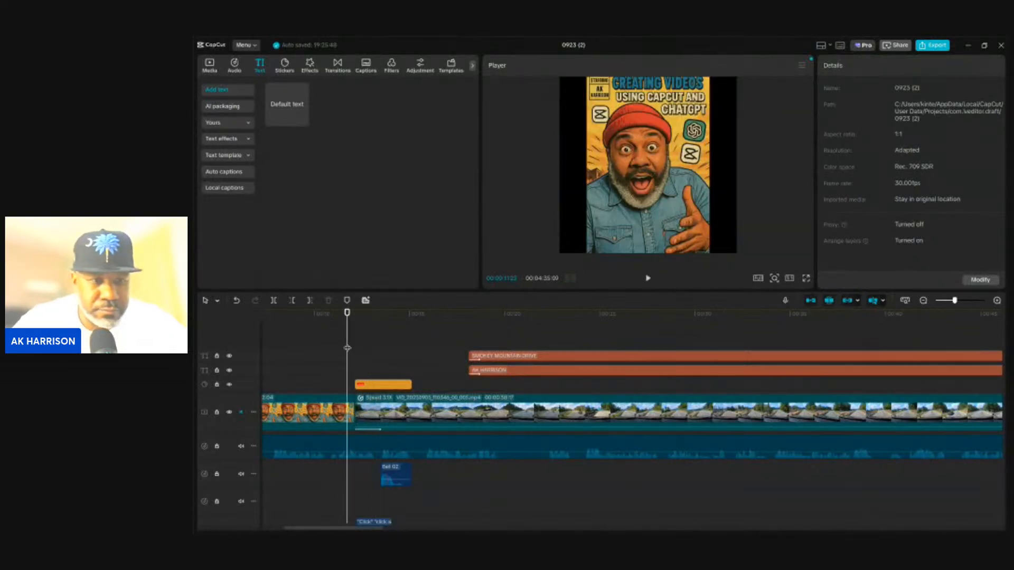
click(645, 278)
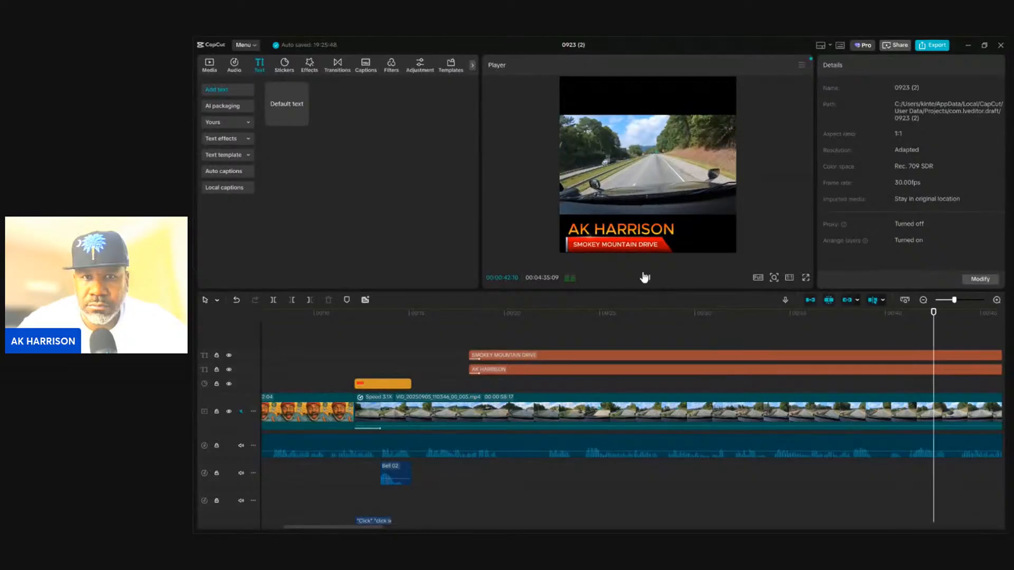
key(space)
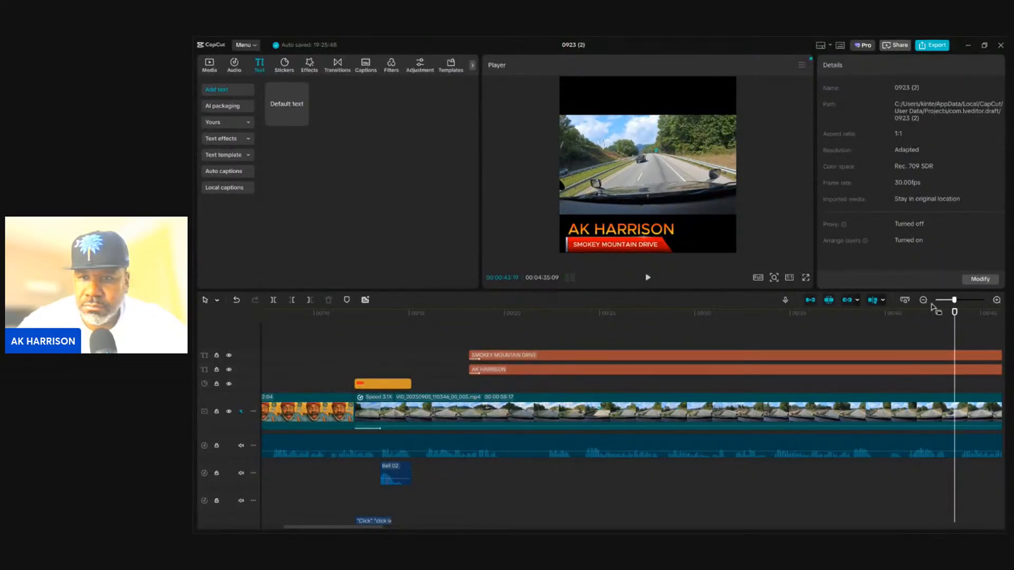
Apply the Sway Out combo animation to the first driving clip and preview it
click(923, 299)
click(924, 299)
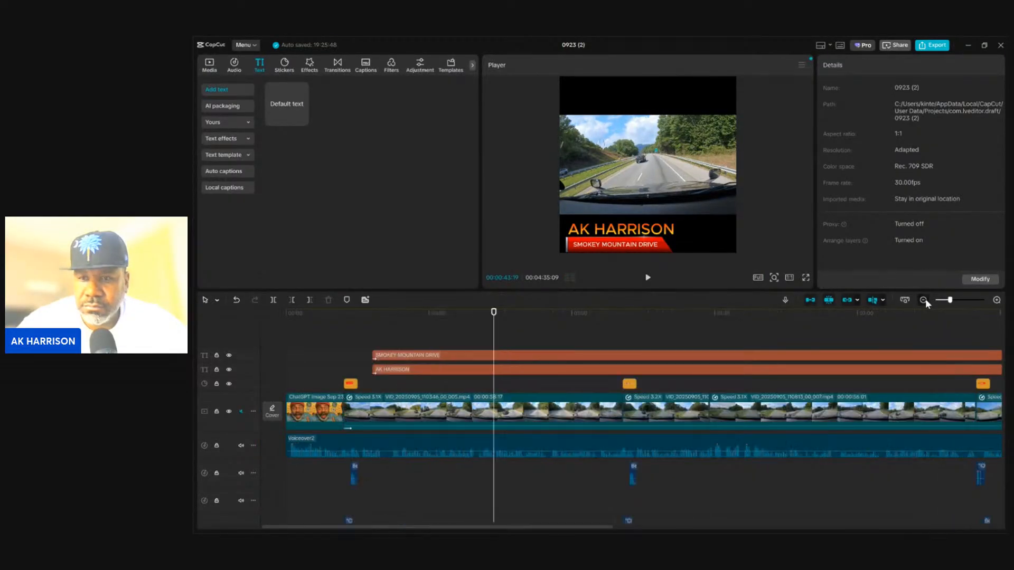
click(923, 299)
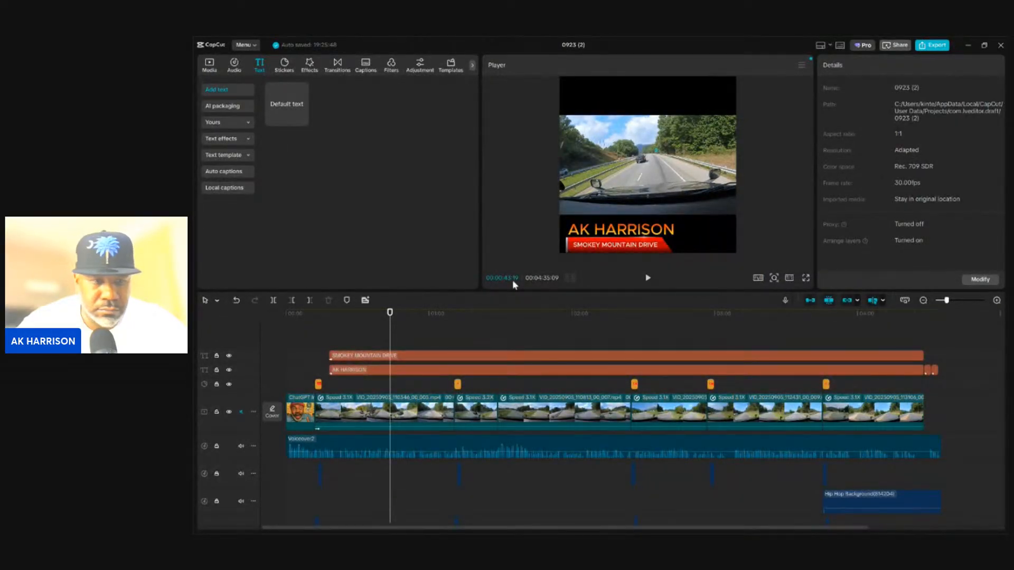
click(464, 414)
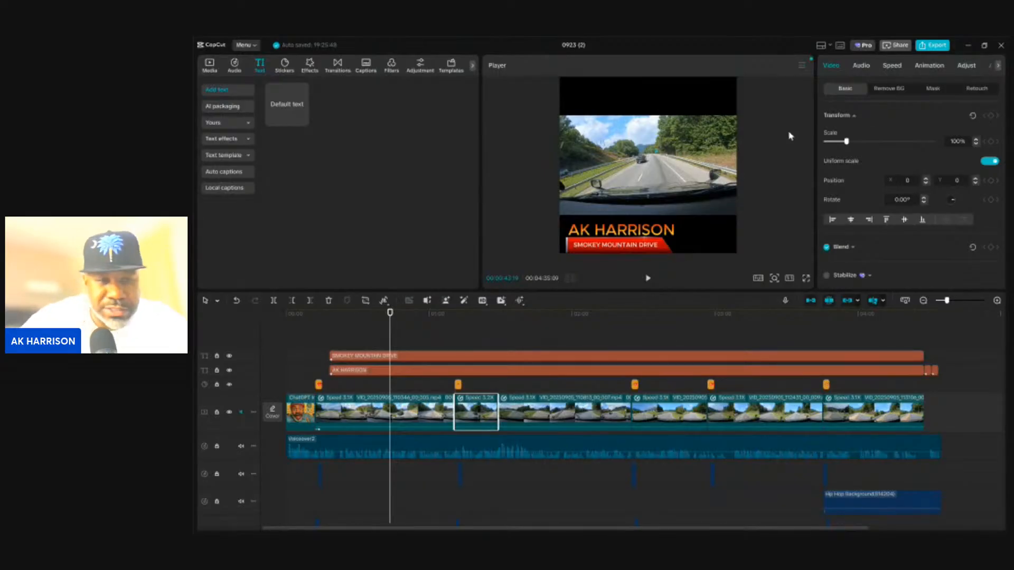
click(934, 62)
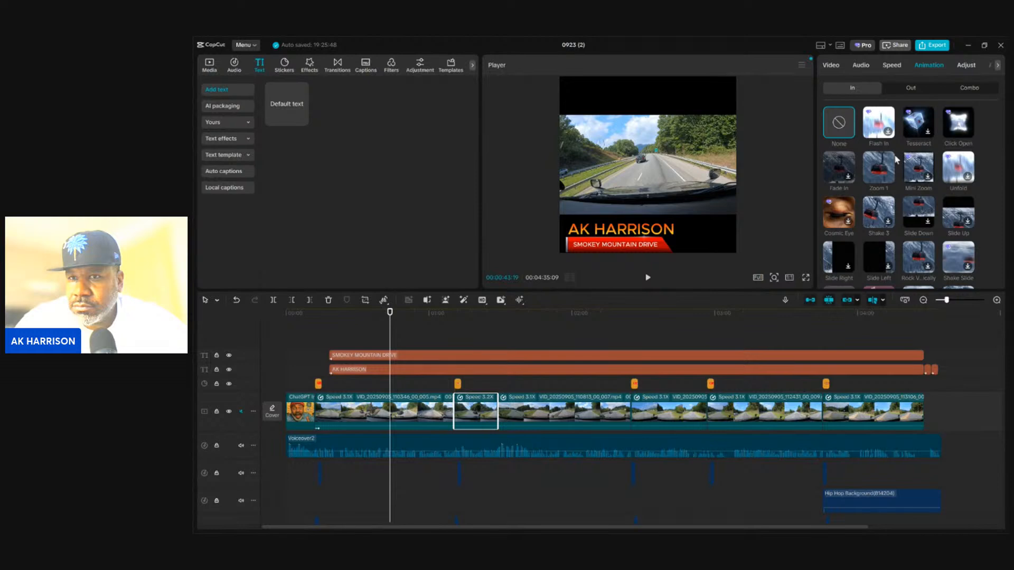
click(974, 89)
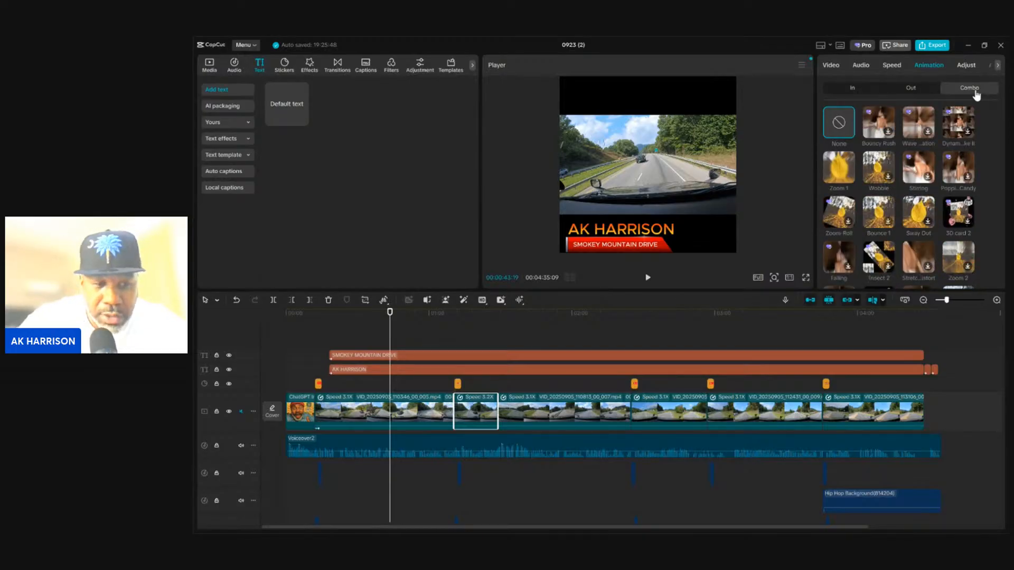
click(319, 409)
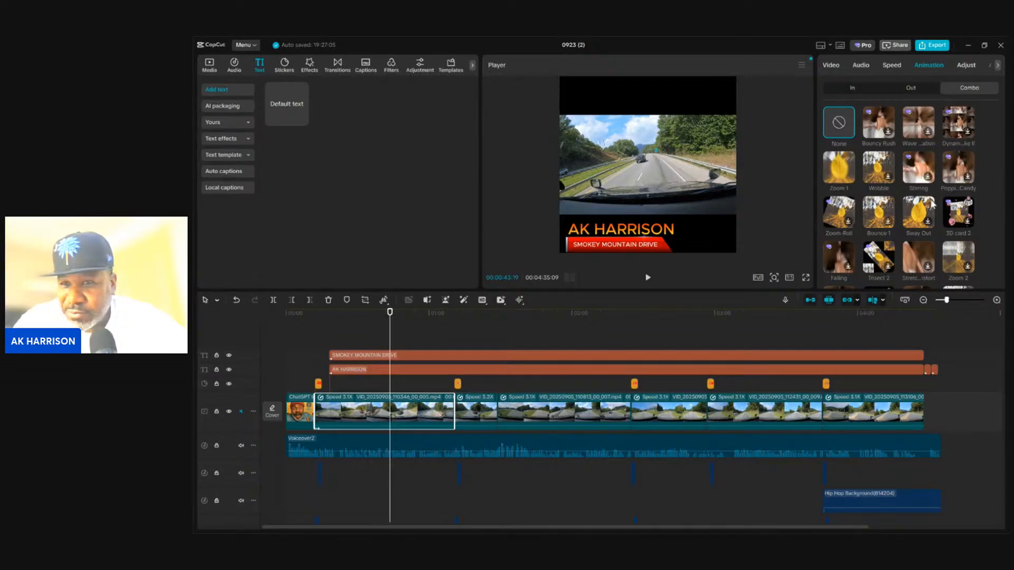
click(928, 225)
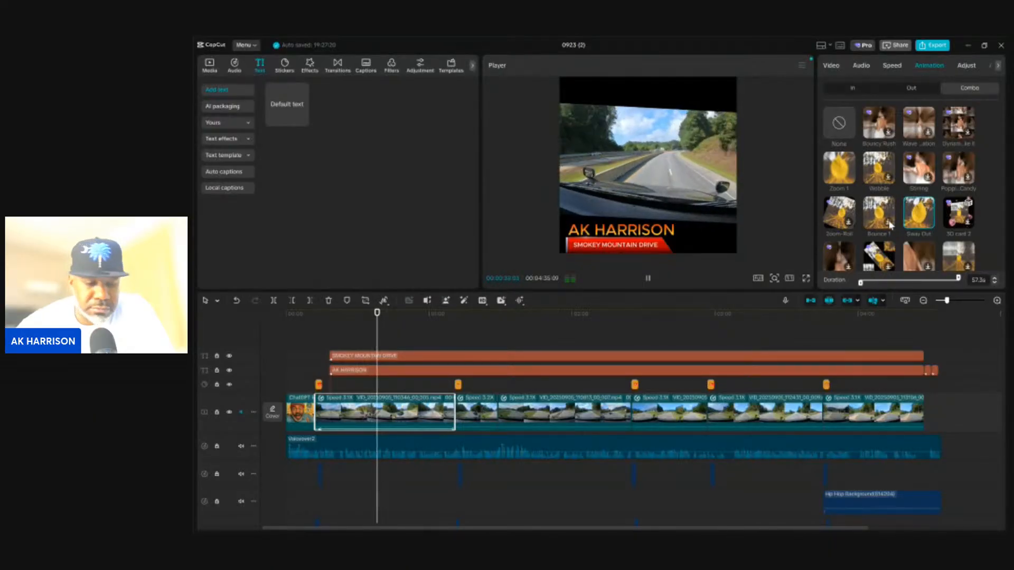
click(647, 280)
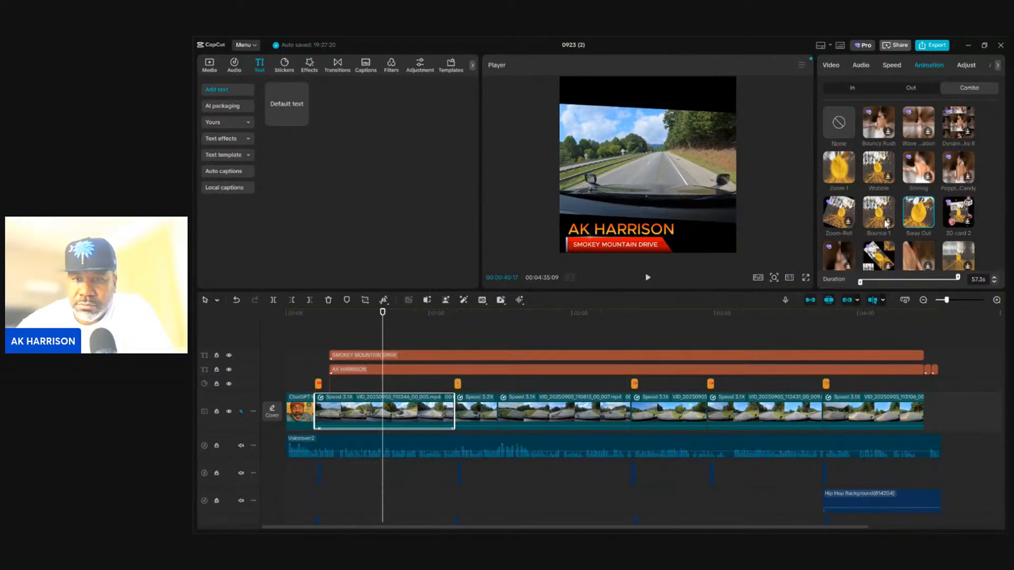
Apply the Zoom 2 combo animation to the second driving clip and Bounce 2 to the third, previewing both
click(471, 398)
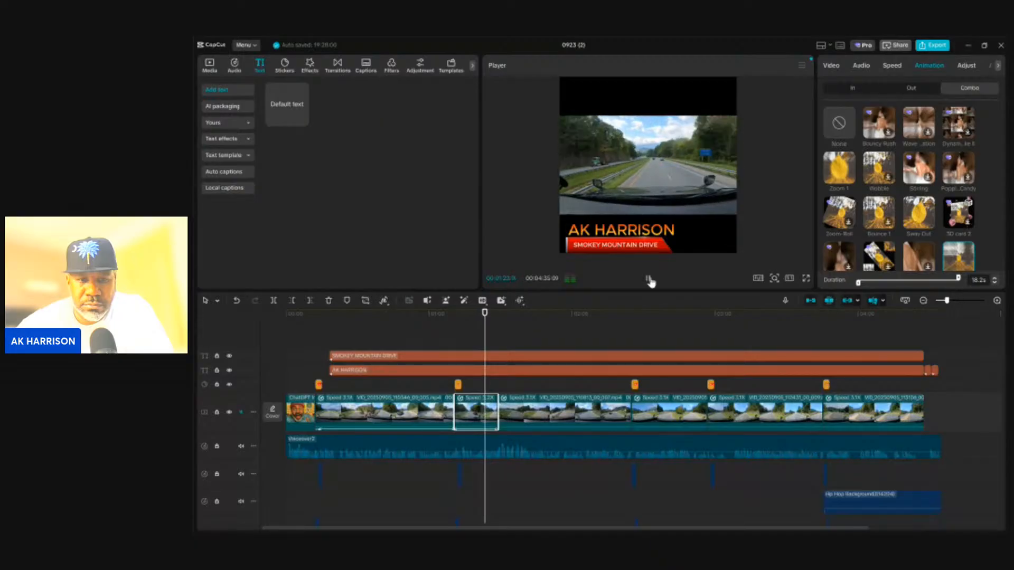
key(space)
click(548, 415)
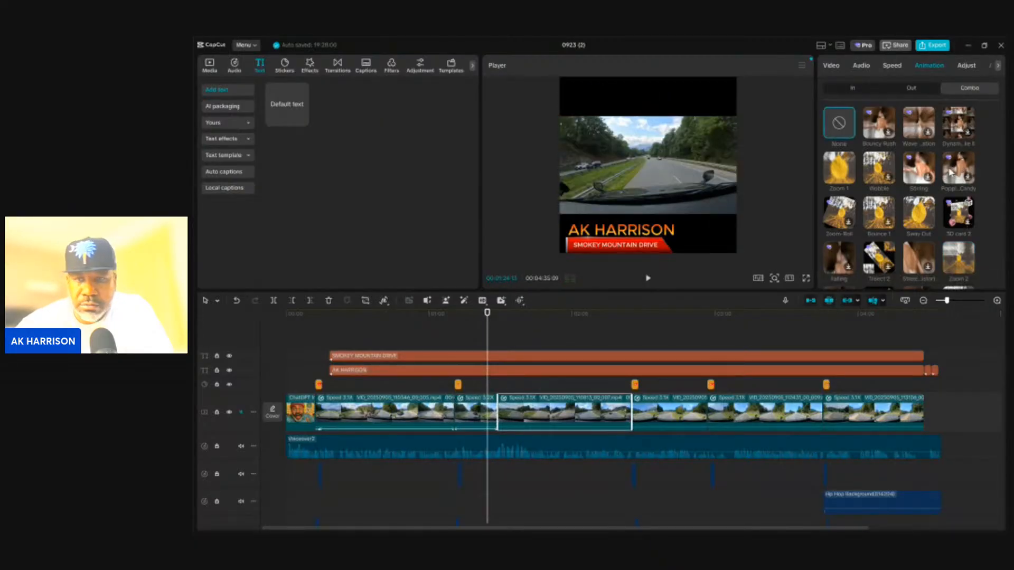
drag(1004, 125, 1005, 148)
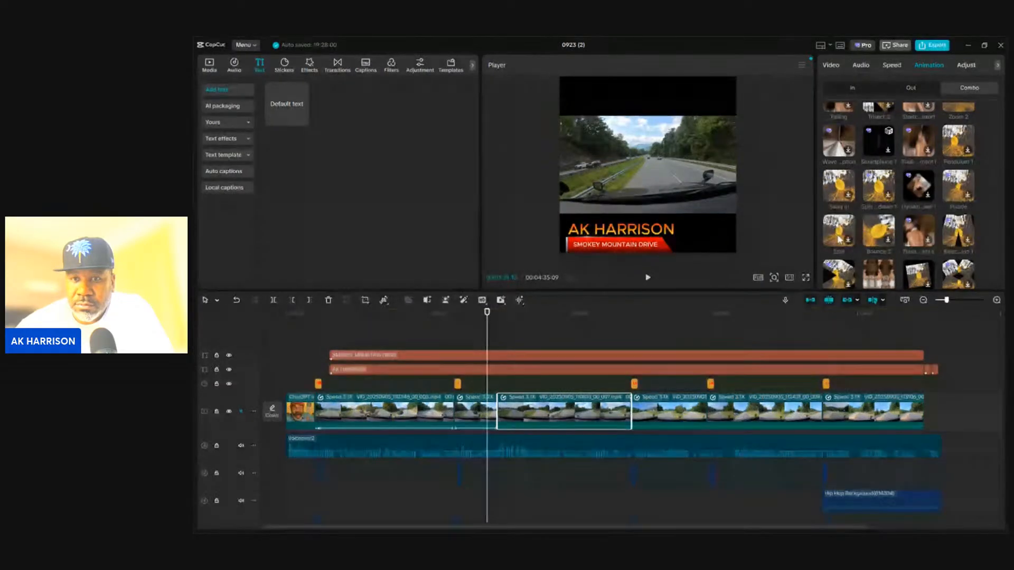
click(891, 243)
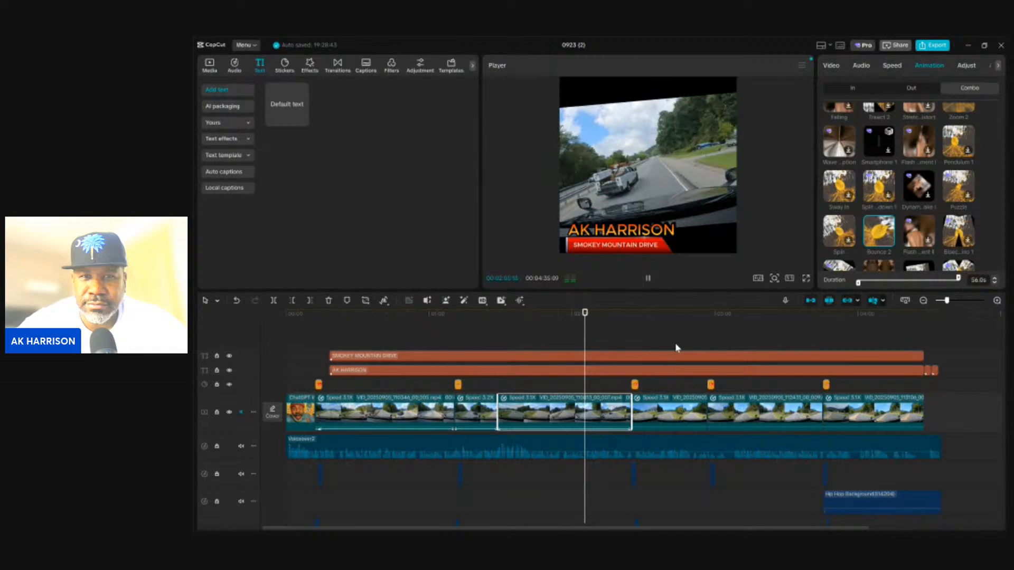
click(647, 279)
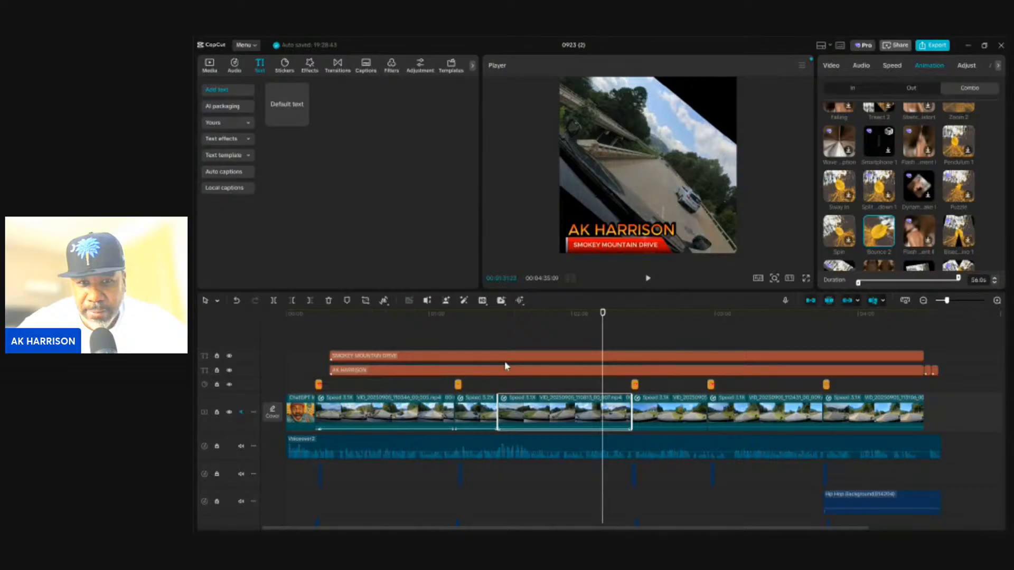
Apply the Bend-Zoom combo animation to the fourth driving clip
click(669, 412)
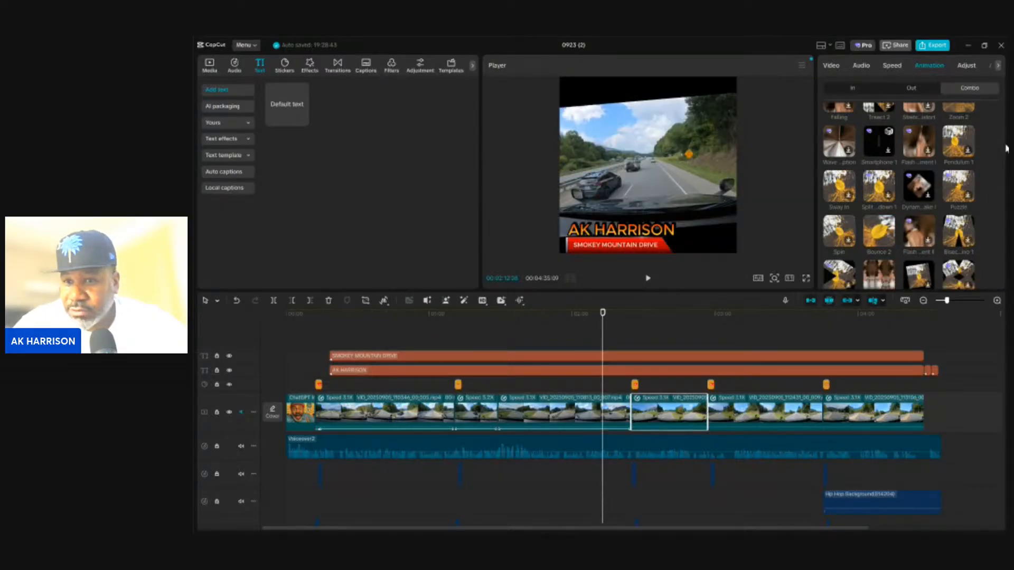
drag(1003, 151, 1004, 169)
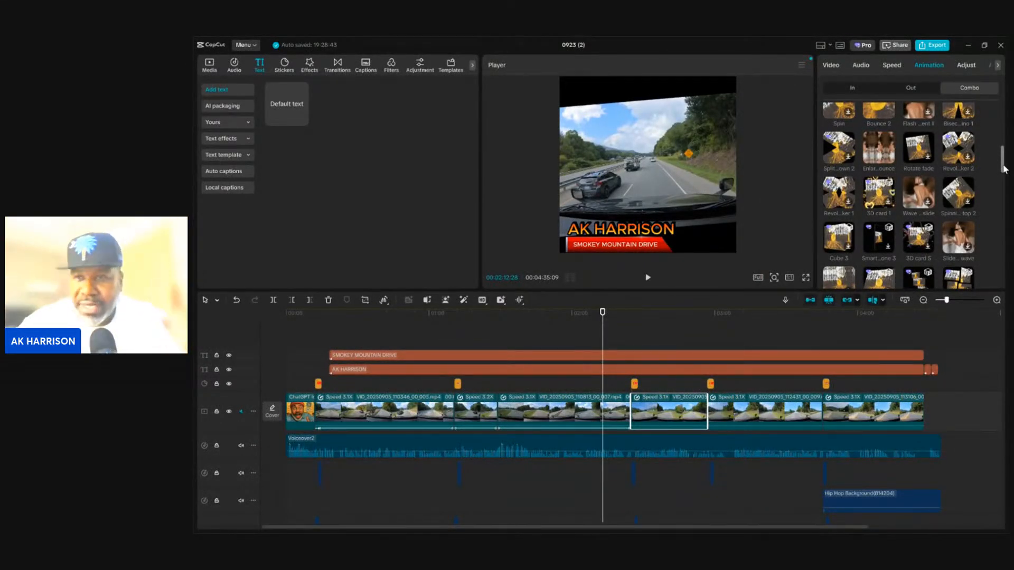
drag(1004, 168, 1004, 179)
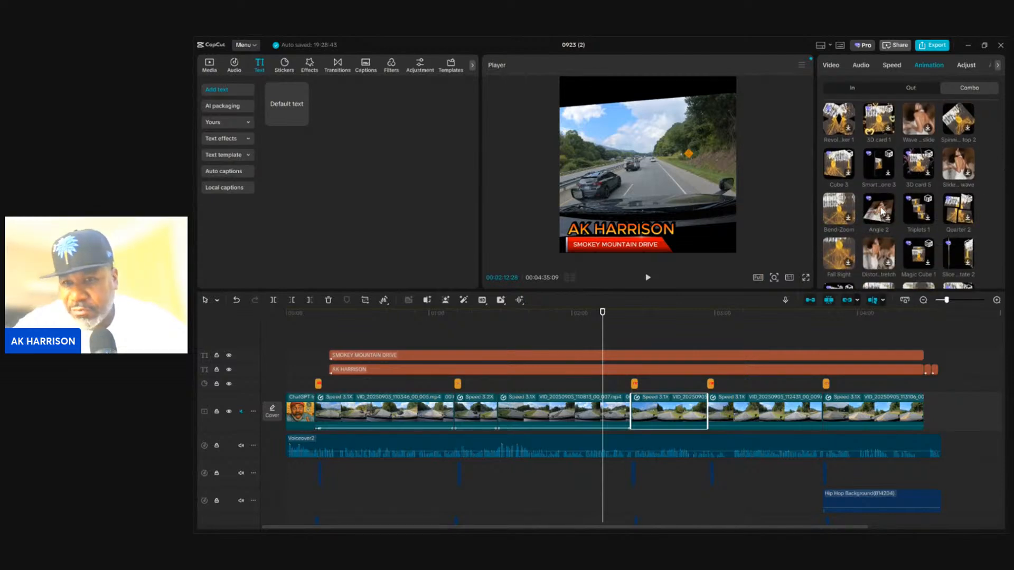
click(849, 220)
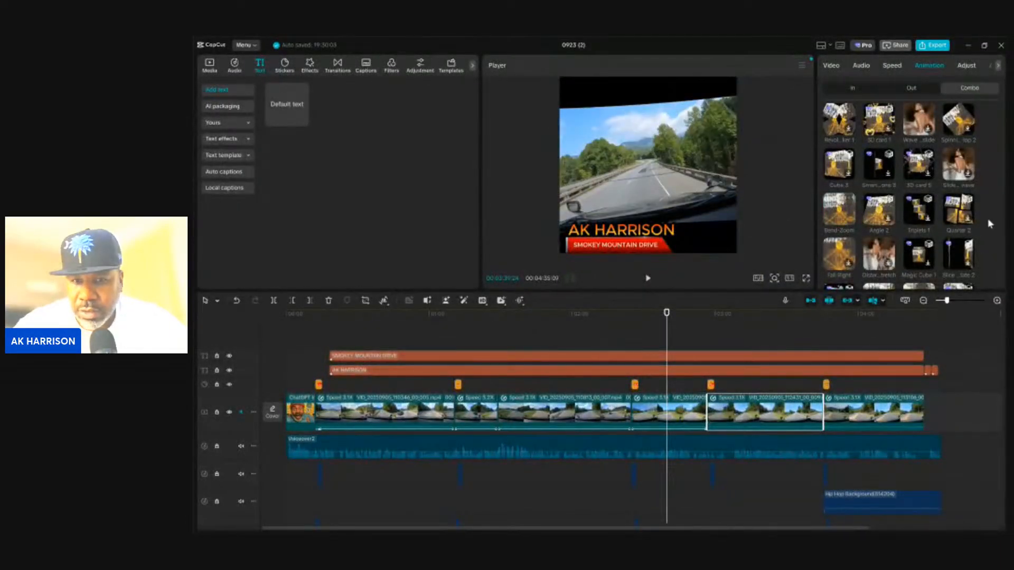
Apply the Spin Rise combo animation to the fifth driving clip
scroll(1003, 185, down, 2)
scroll(1005, 195, down, 2)
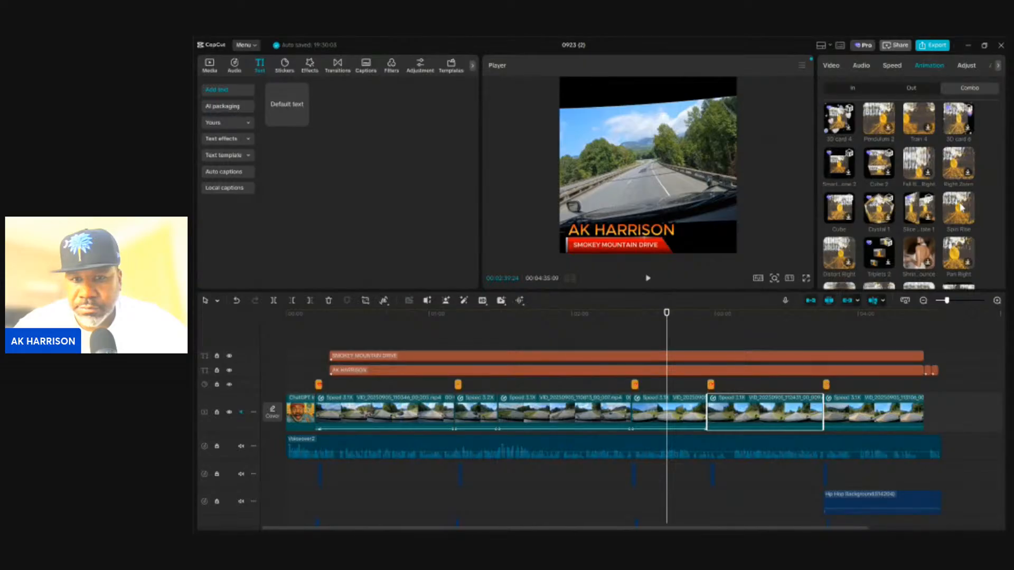
click(959, 208)
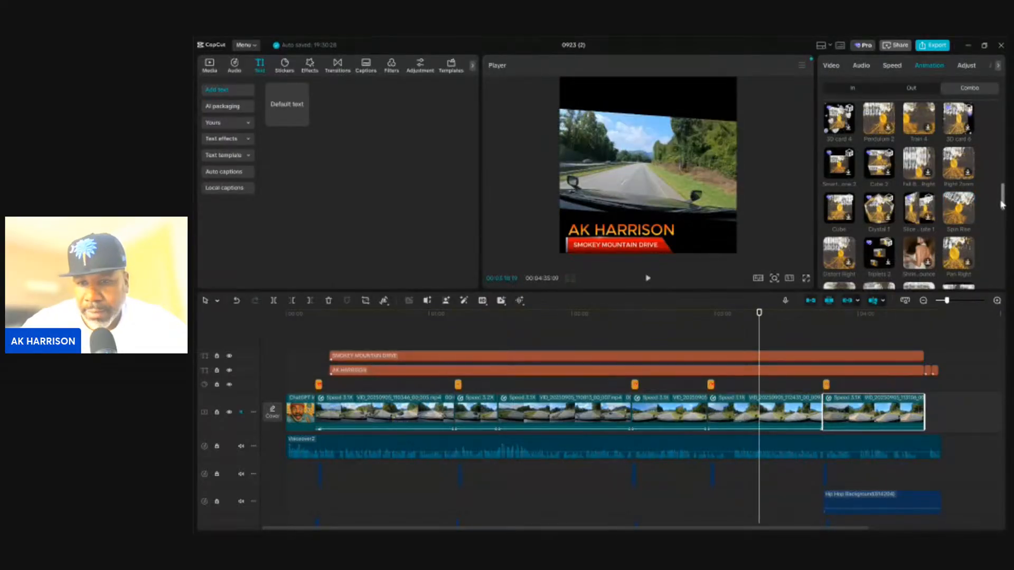
Apply the Fan Out combo animation to the last driving clip and play the video through its ending
drag(1001, 205, 1002, 215)
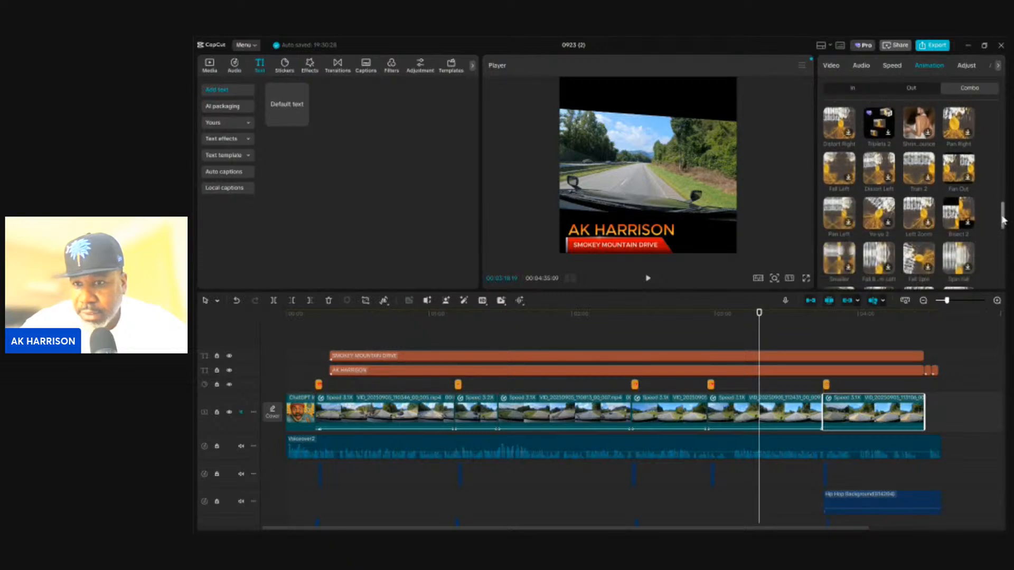
click(958, 169)
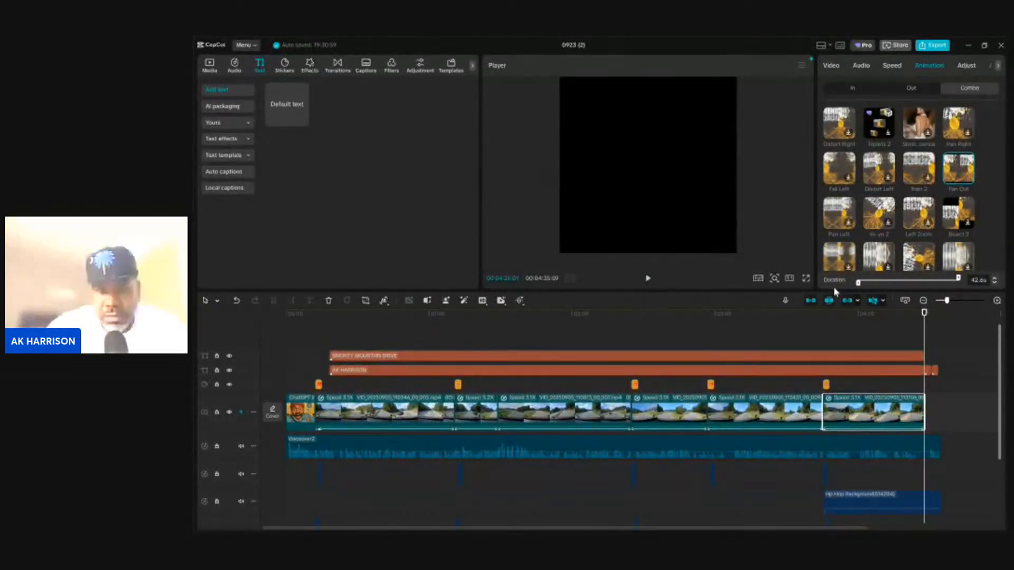
click(648, 279)
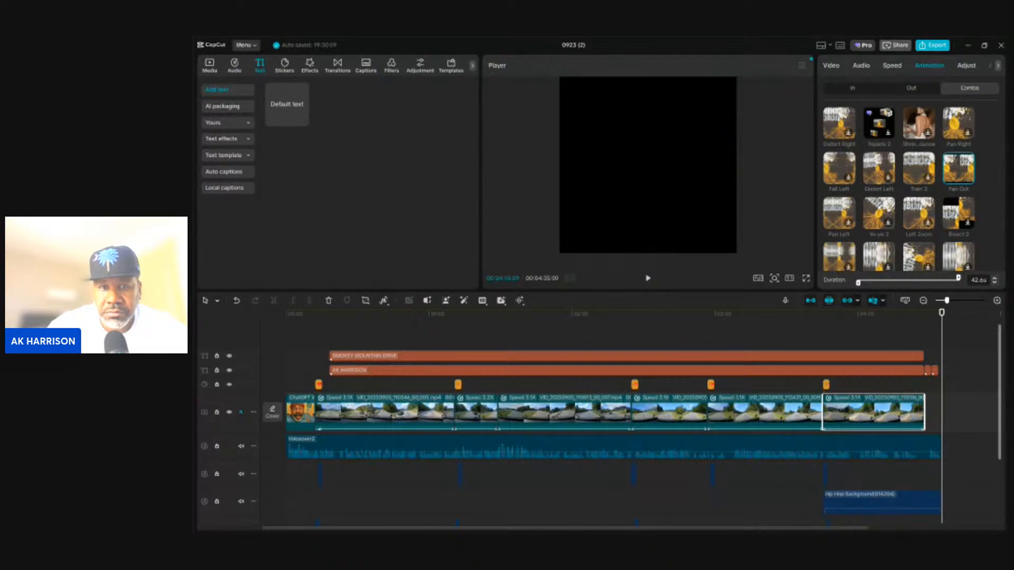
Lower the volume of the Summer Chill Hip-Hop Beat music clip to -7.1 dB
drag(1003, 363, 997, 430)
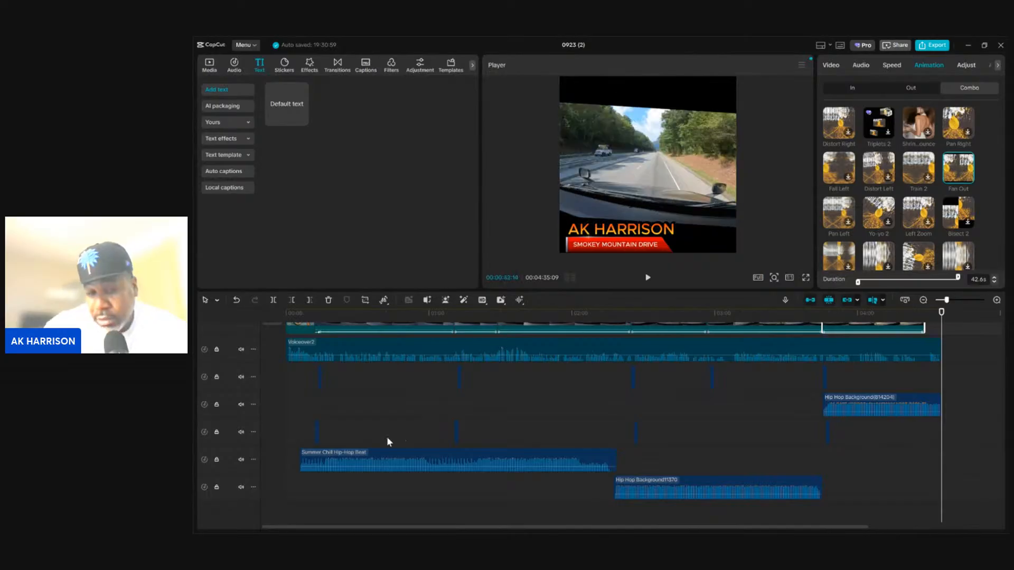
click(411, 462)
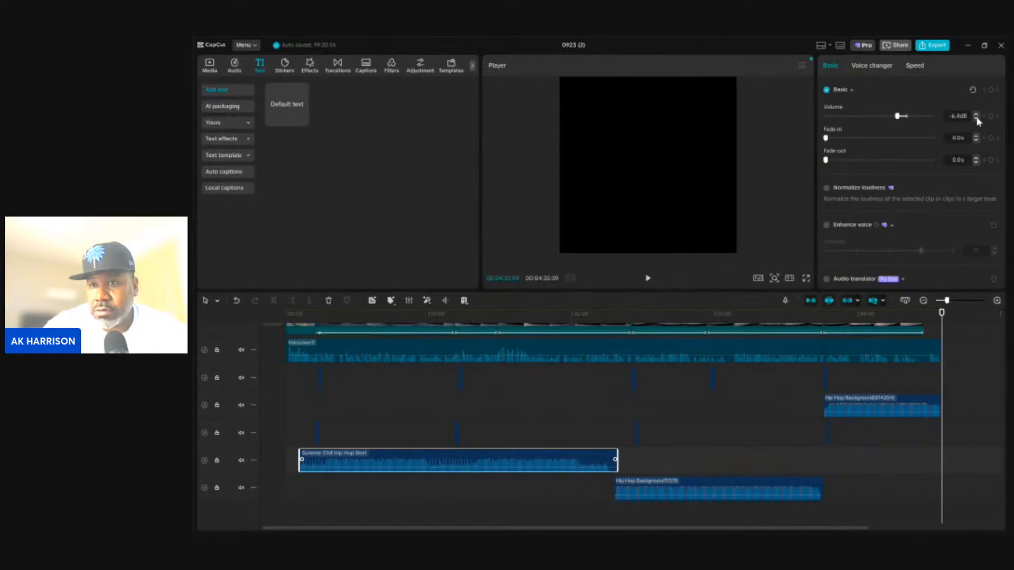
click(978, 121)
click(978, 121)
click(977, 121)
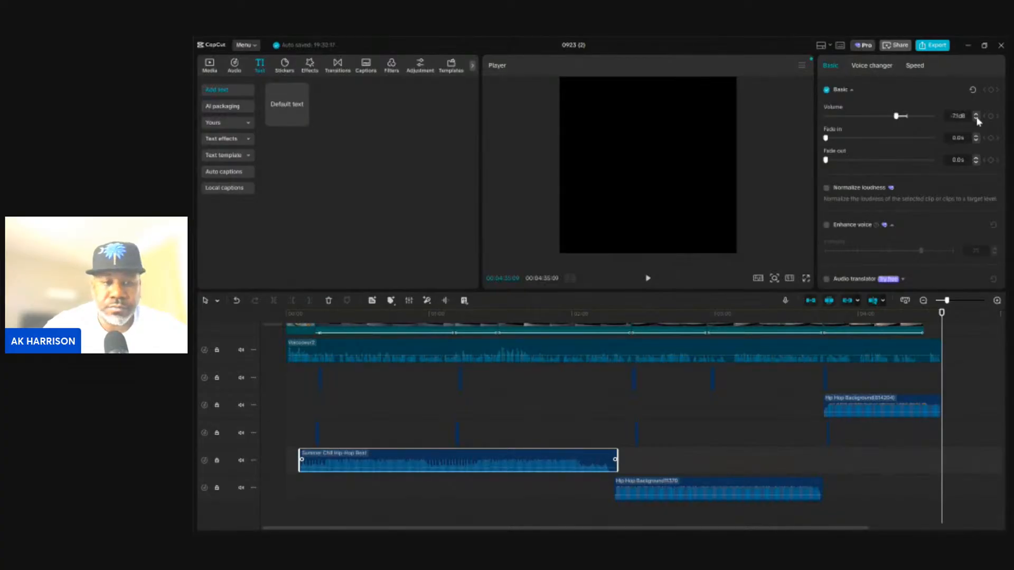
Lower the Summer Chill Hip-Hop Beat clip's volume to -8.0 dB and play part of it against the voice-over
click(976, 120)
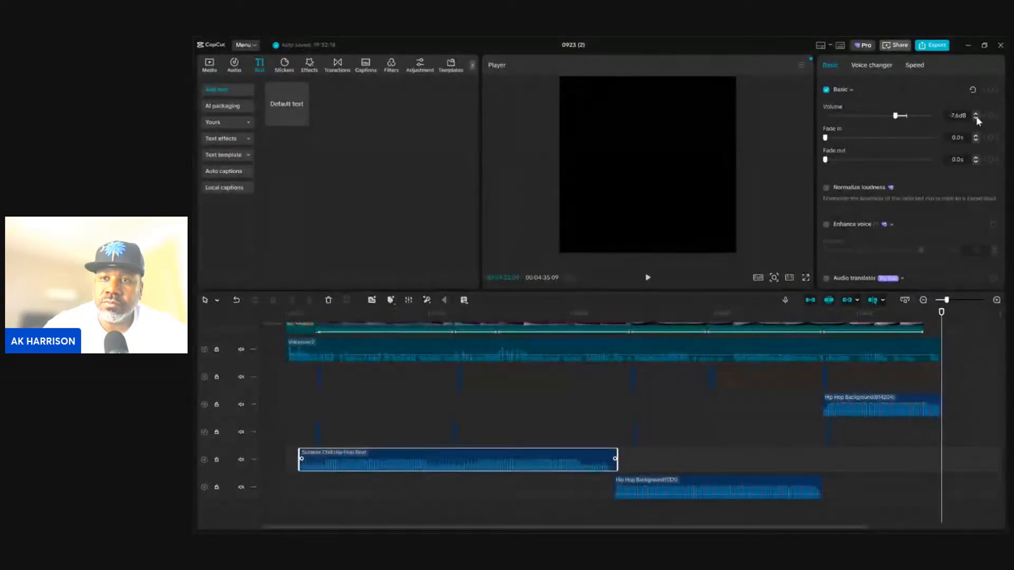
click(977, 119)
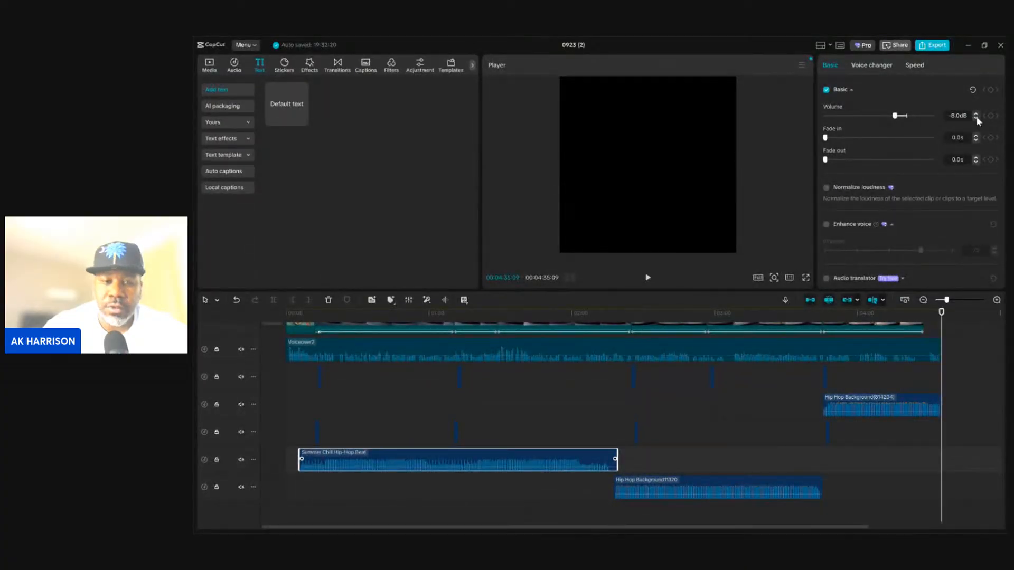
click(406, 393)
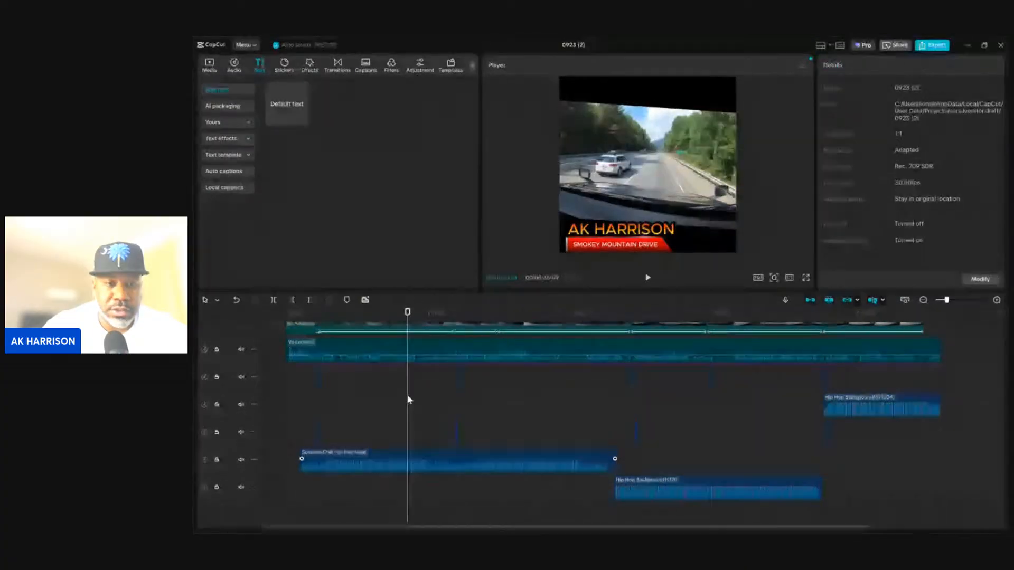
click(648, 280)
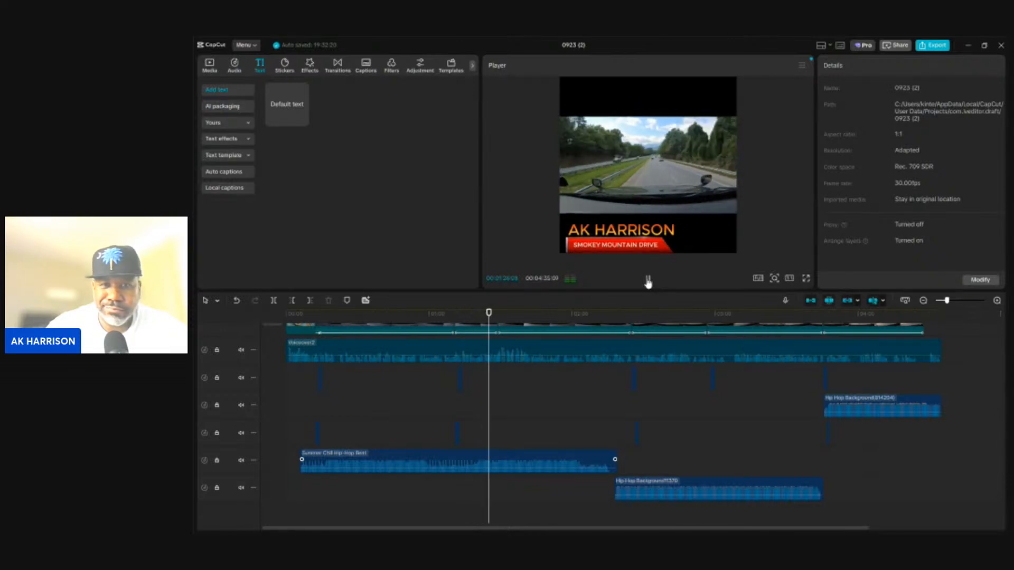
click(647, 282)
Reduce the Summer Chill Hip-Hop Beat clip's volume to -10.0 dB and play on to check the balance
click(613, 343)
click(533, 460)
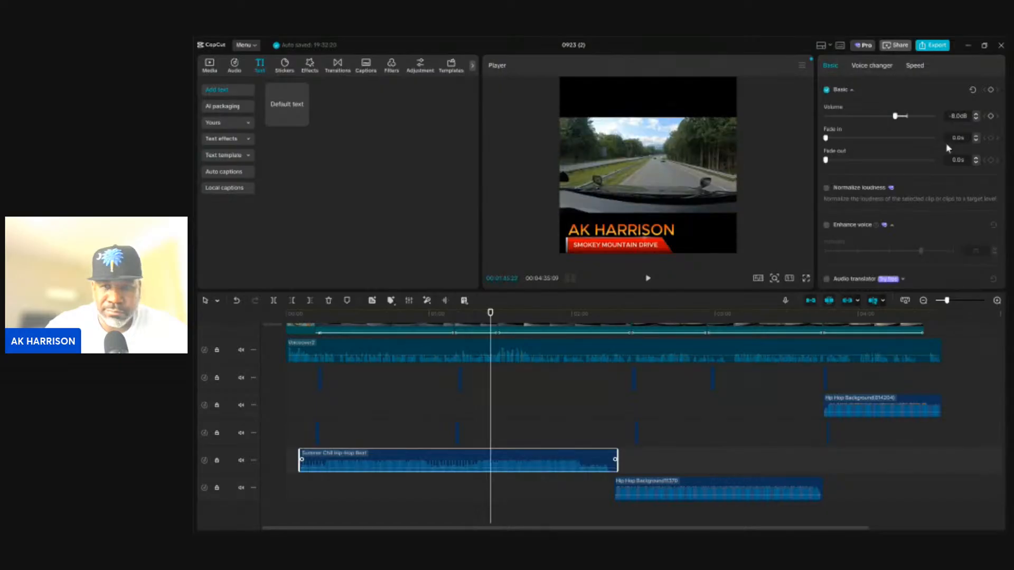
click(976, 118)
click(977, 118)
click(976, 118)
click(976, 119)
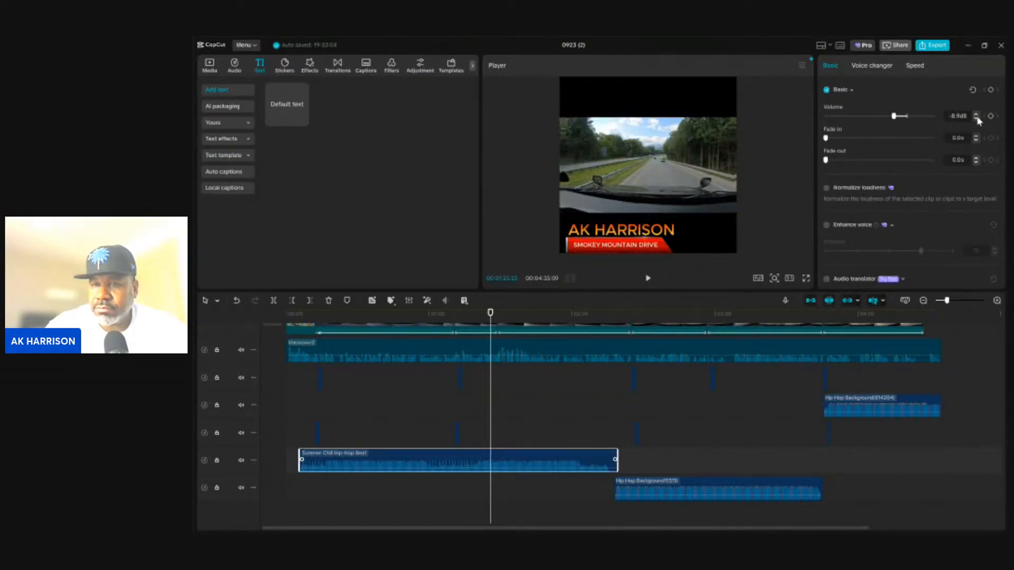
click(976, 118)
click(977, 119)
click(976, 118)
click(976, 118)
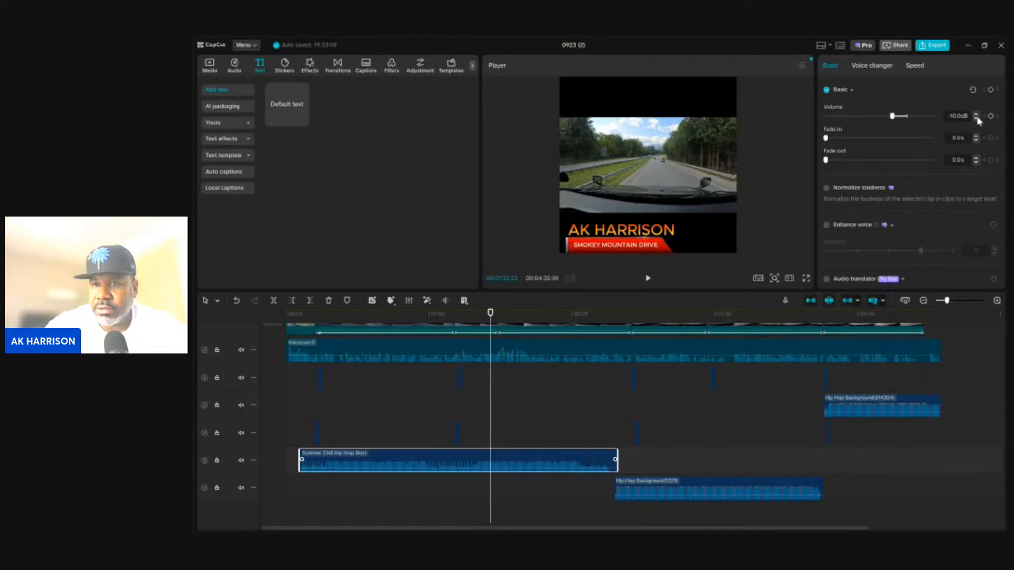
click(648, 280)
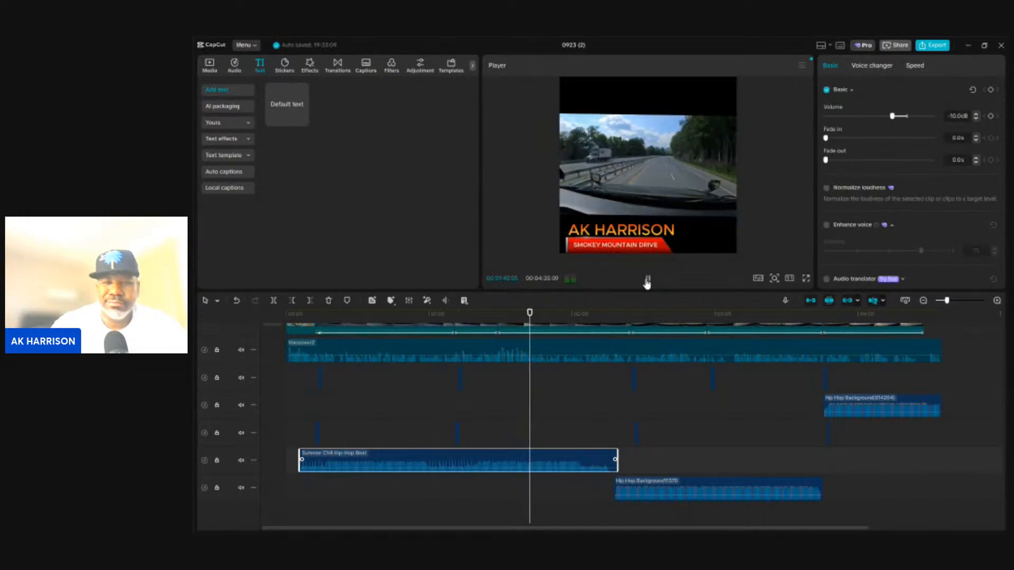
click(646, 280)
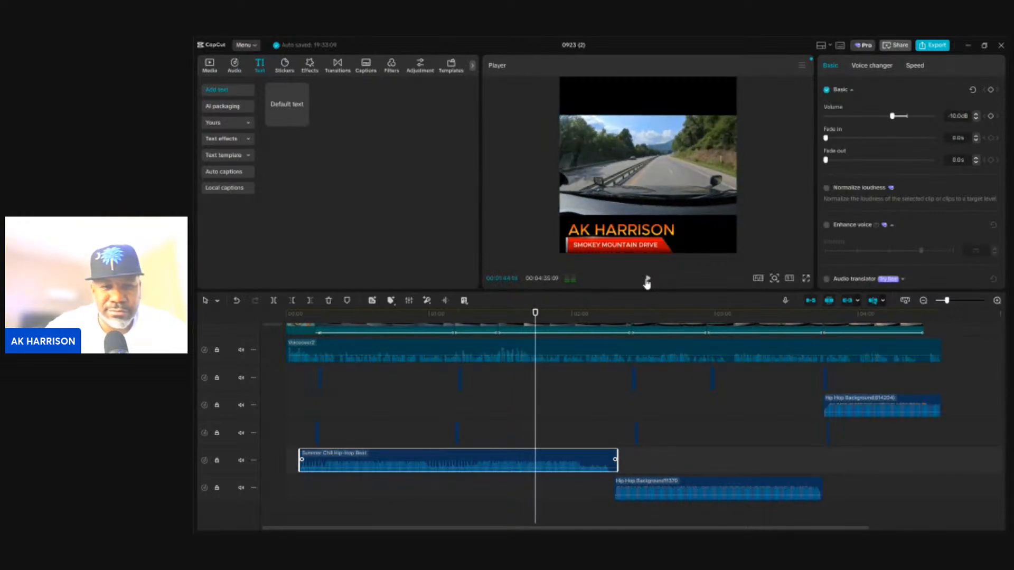
Bring the Summer Chill Hip-Hop Beat clip's volume down to -12.0 dB and play the section again
click(976, 114)
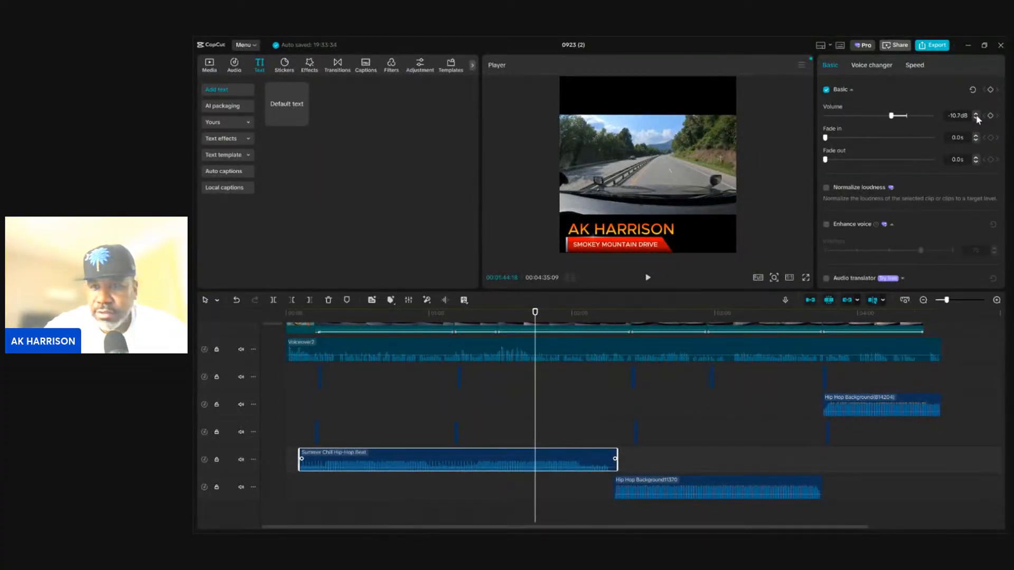
click(976, 114)
click(976, 114)
click(976, 114)
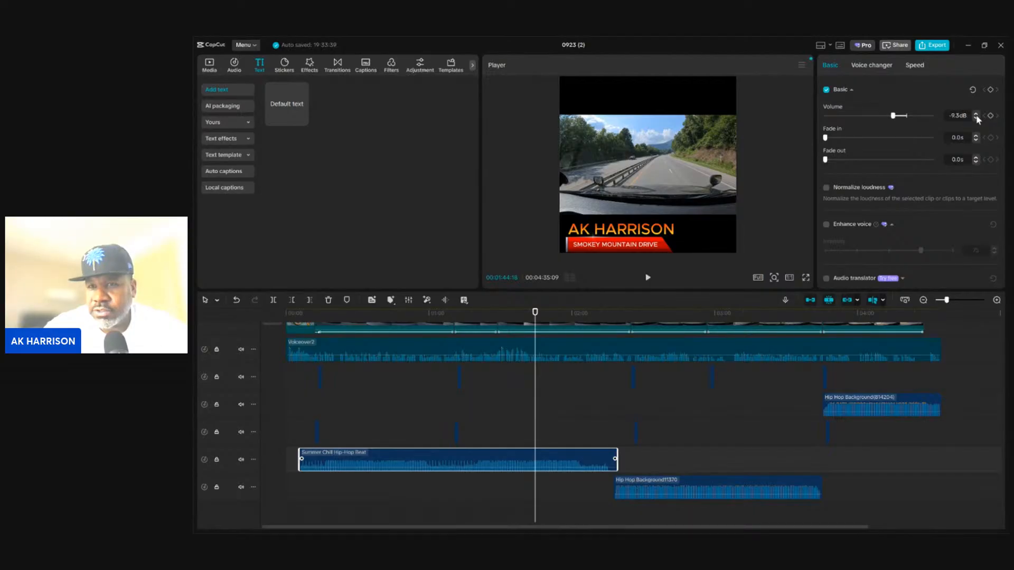
click(975, 117)
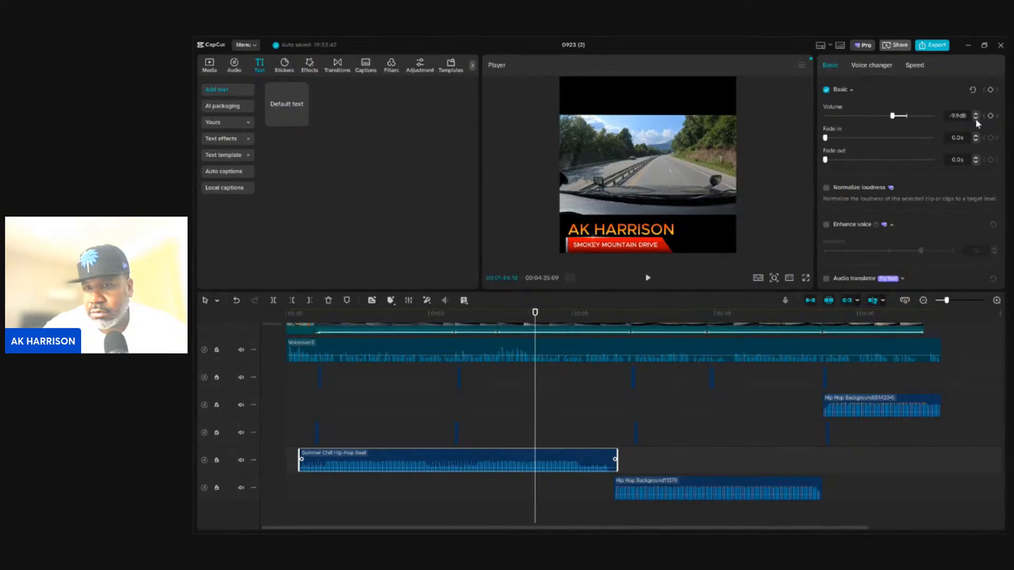
click(975, 117)
click(975, 117)
click(975, 117)
click(975, 117)
click(975, 118)
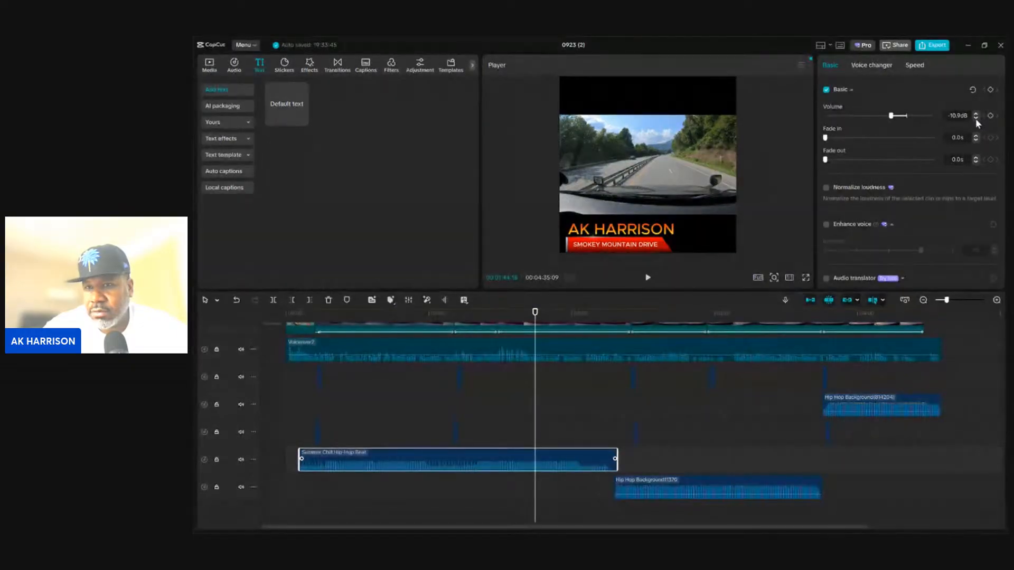
click(975, 118)
click(975, 118)
click(975, 118)
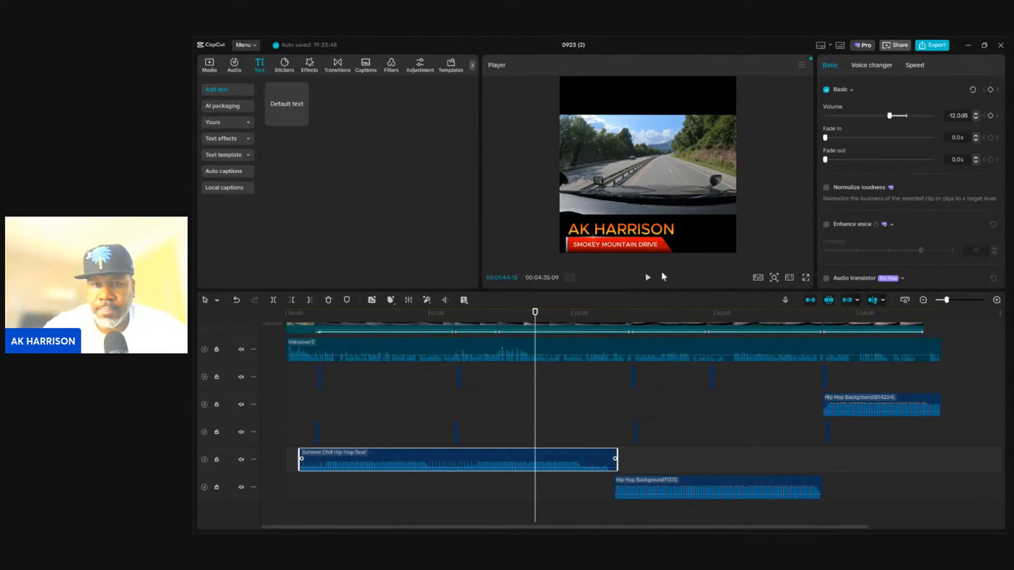
click(648, 277)
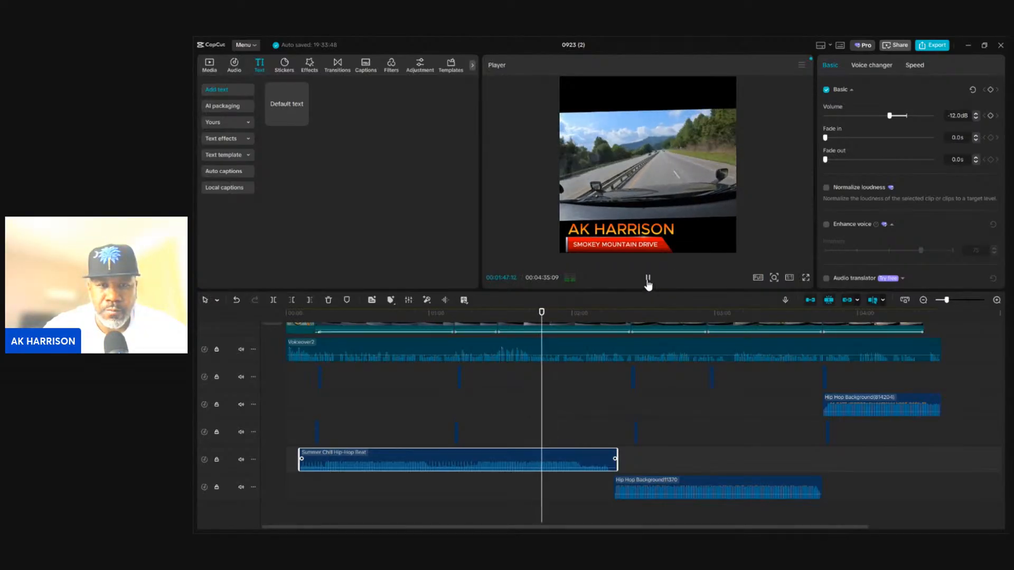
Set the Summer Chill Hip-Hop Beat clip's volume to -14.0 dB and listen to the mix in playback
click(648, 280)
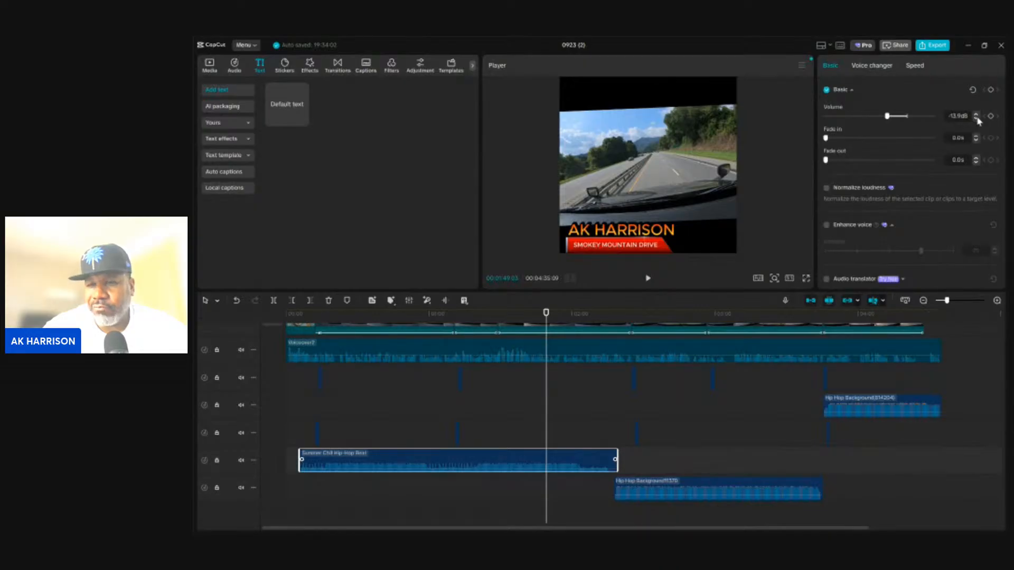
click(649, 279)
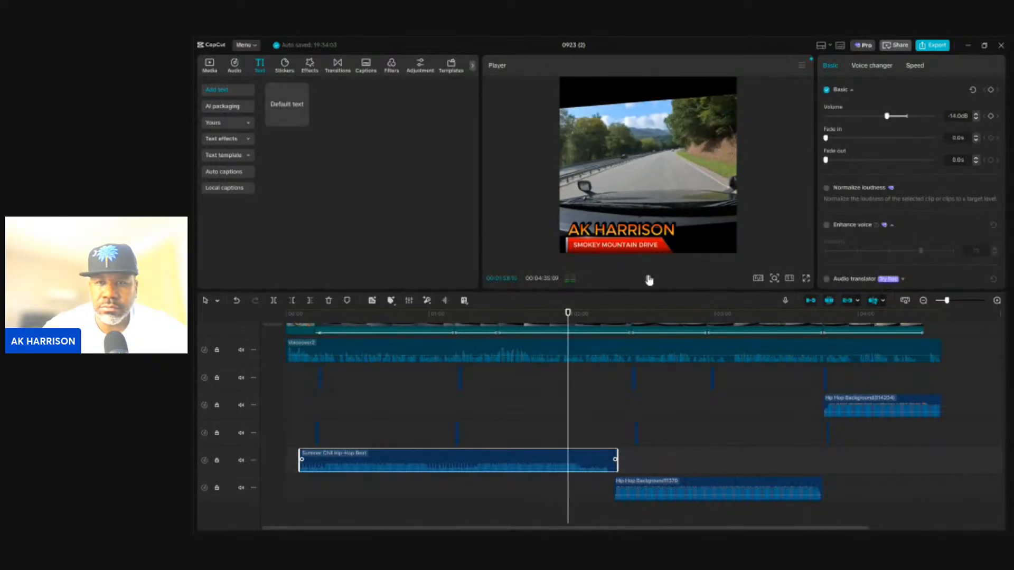
click(647, 279)
Lower the volume of the Summer Chill Hip-Hop Beat clip further to -16.0 dB
click(976, 119)
click(976, 122)
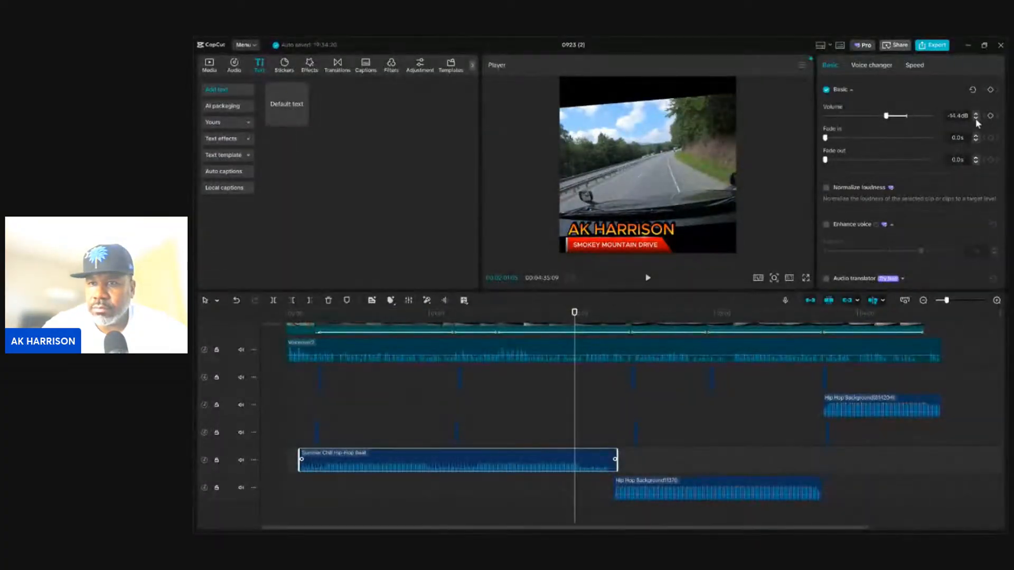
click(976, 121)
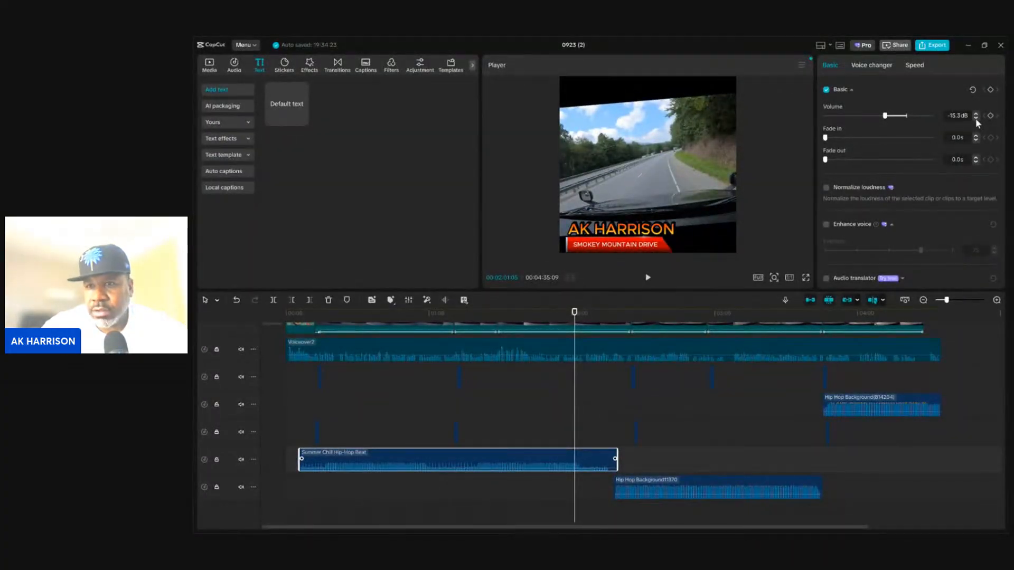
click(976, 120)
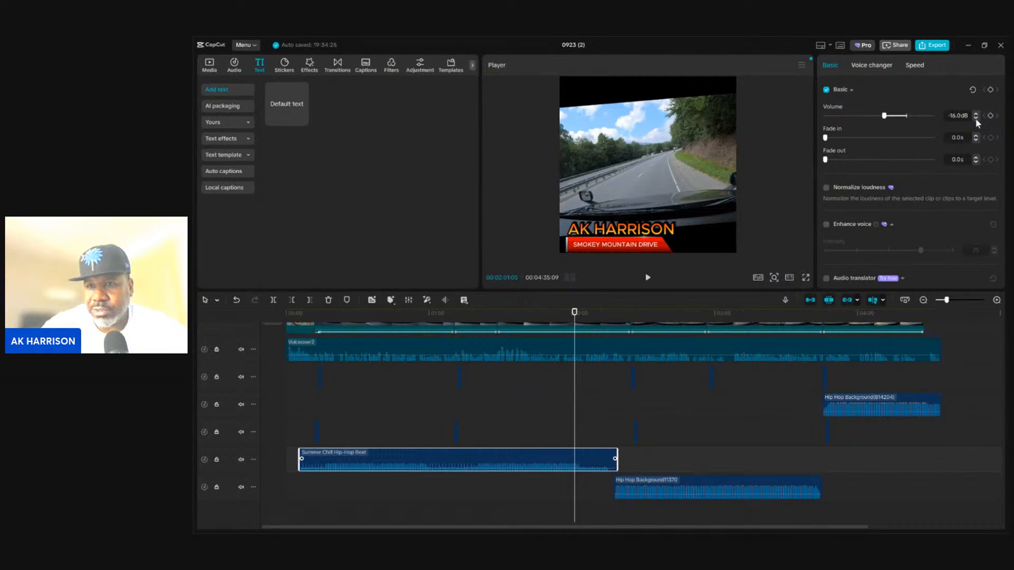
Play into the middle Hip Hop Background music clip and lower its volume to -22.5 dB
click(647, 278)
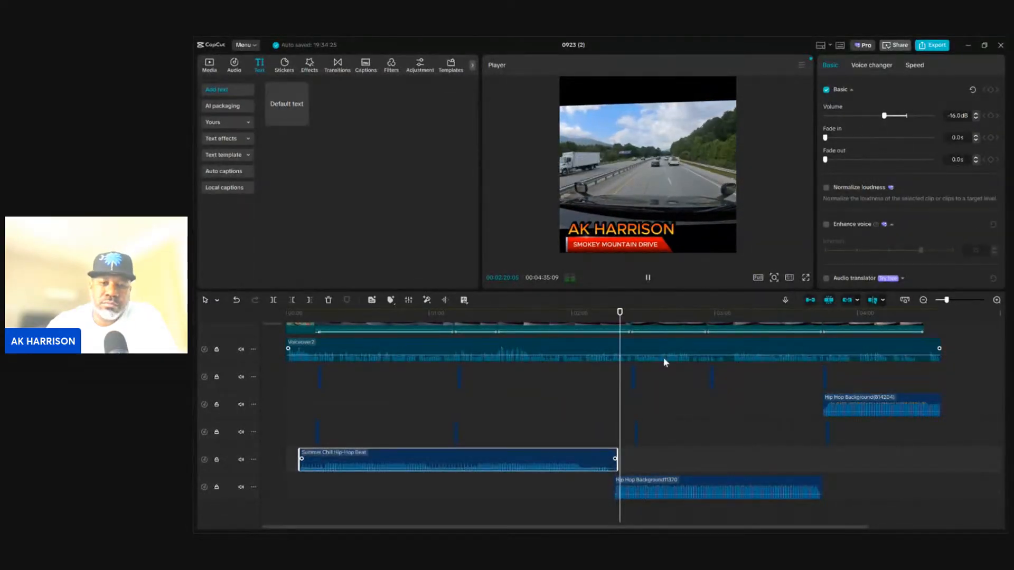
drag(716, 482, 716, 497)
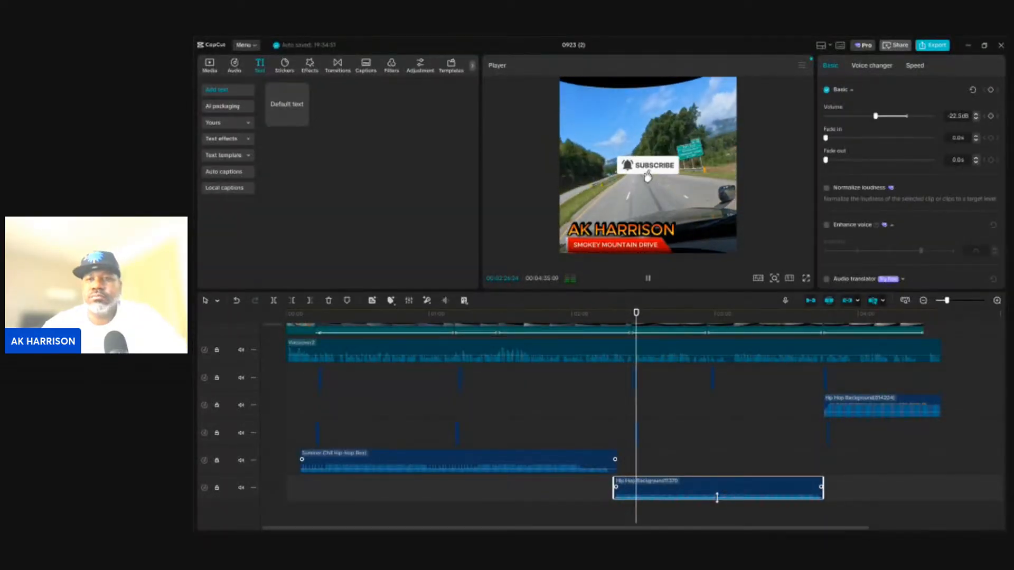
click(648, 278)
Set the Summer Chill Hip-Hop Beat clip's volume to -20.0 dB and play across its changeover to the middle music clip
click(569, 455)
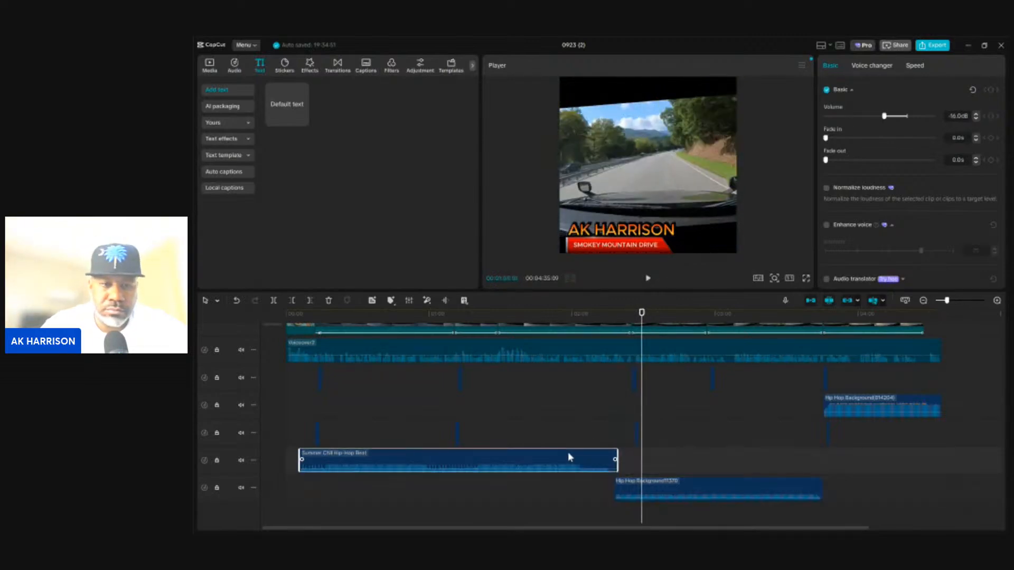
click(976, 118)
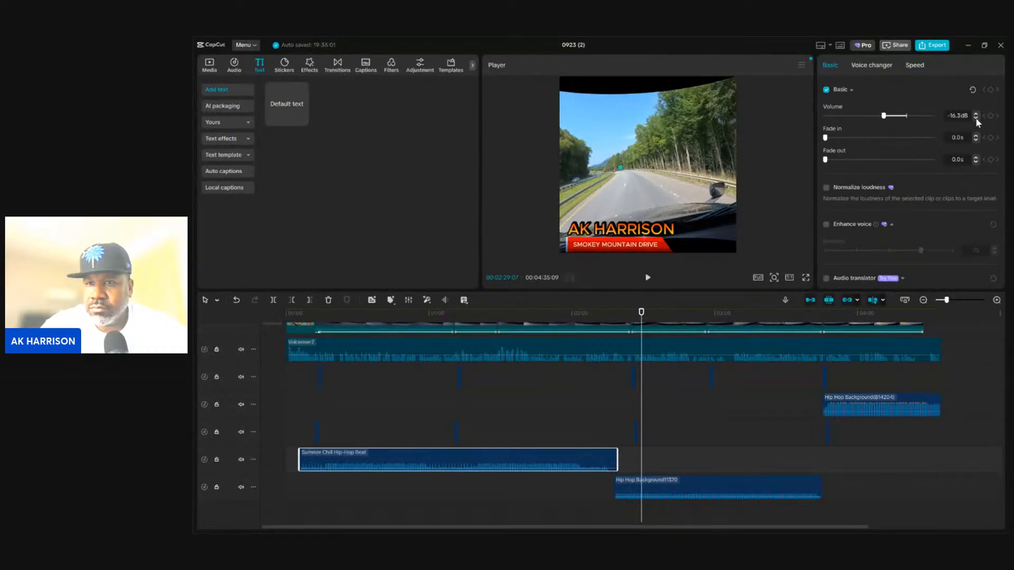
click(976, 118)
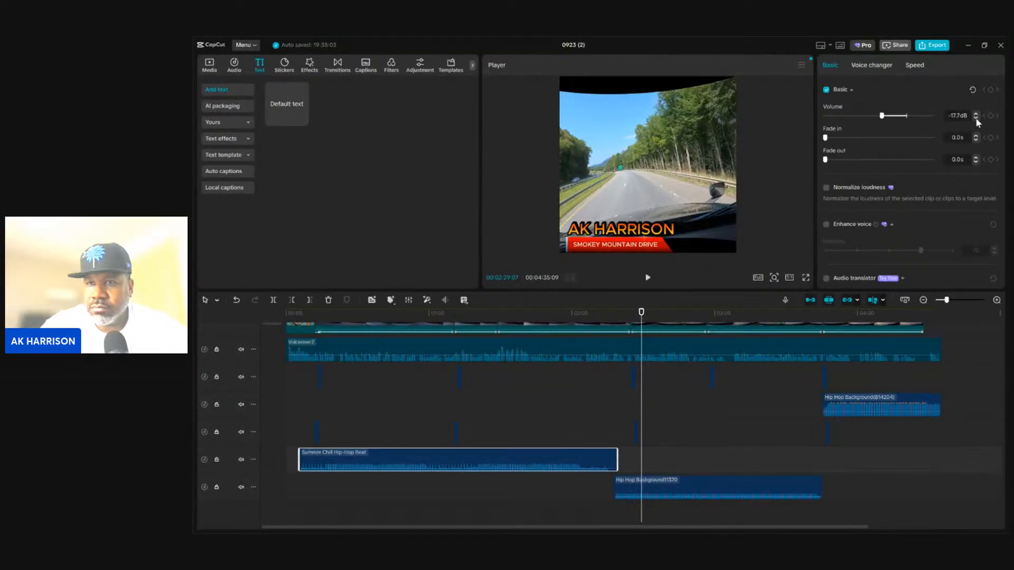
click(976, 118)
click(976, 118)
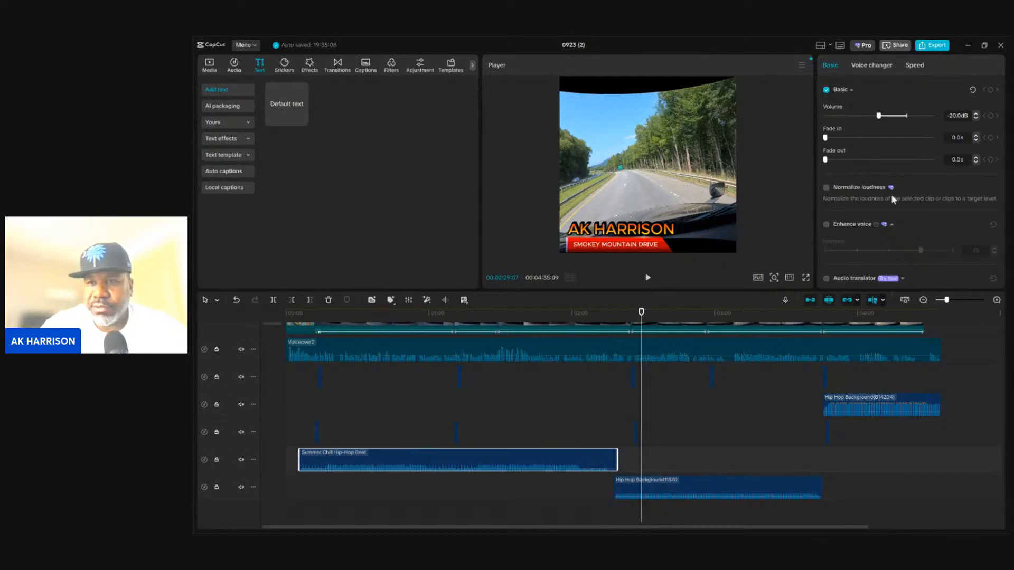
click(591, 408)
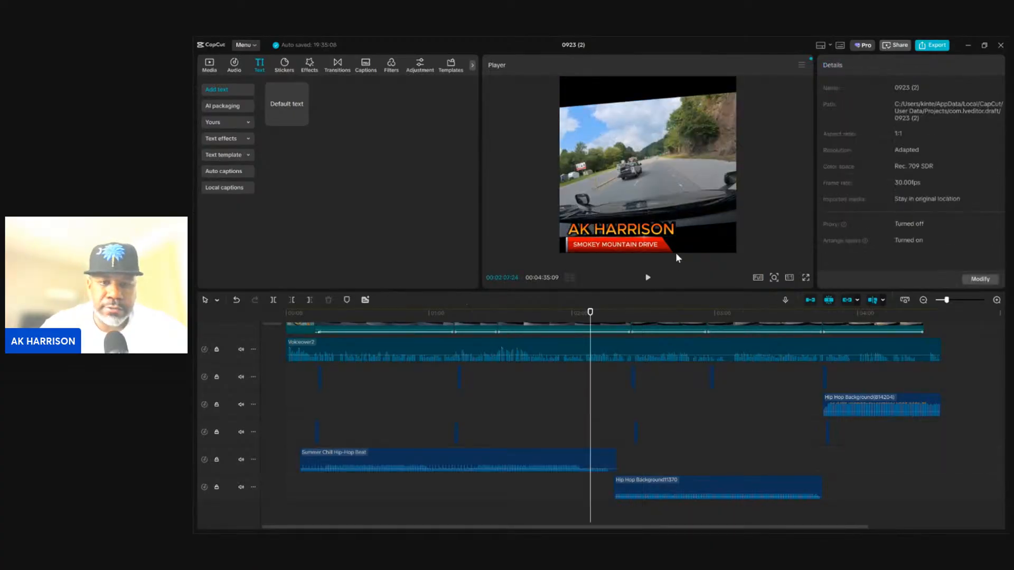
click(648, 280)
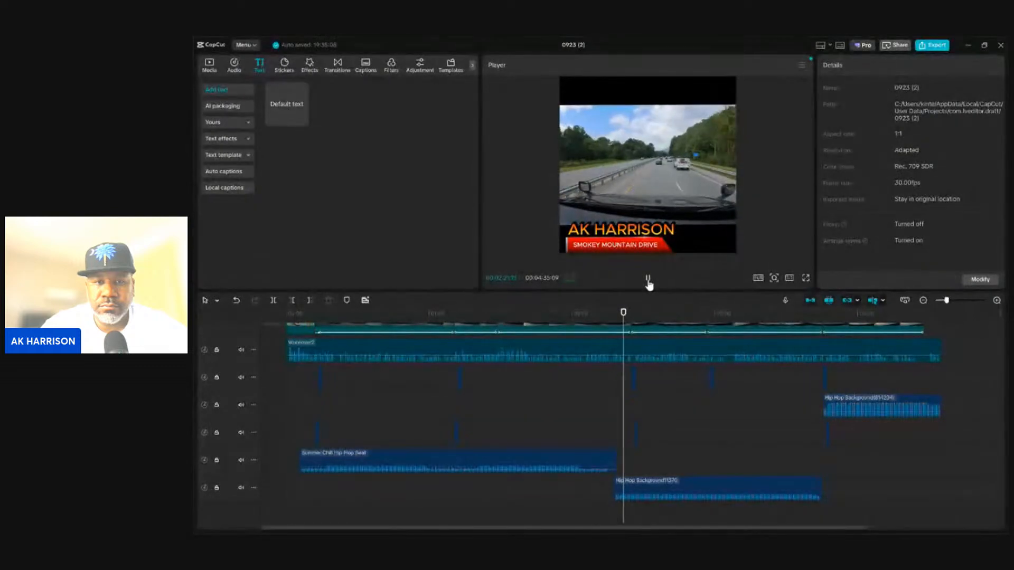
click(647, 279)
Lower the volume of the last Hip Hop Background music clip to about -20 dB
click(891, 401)
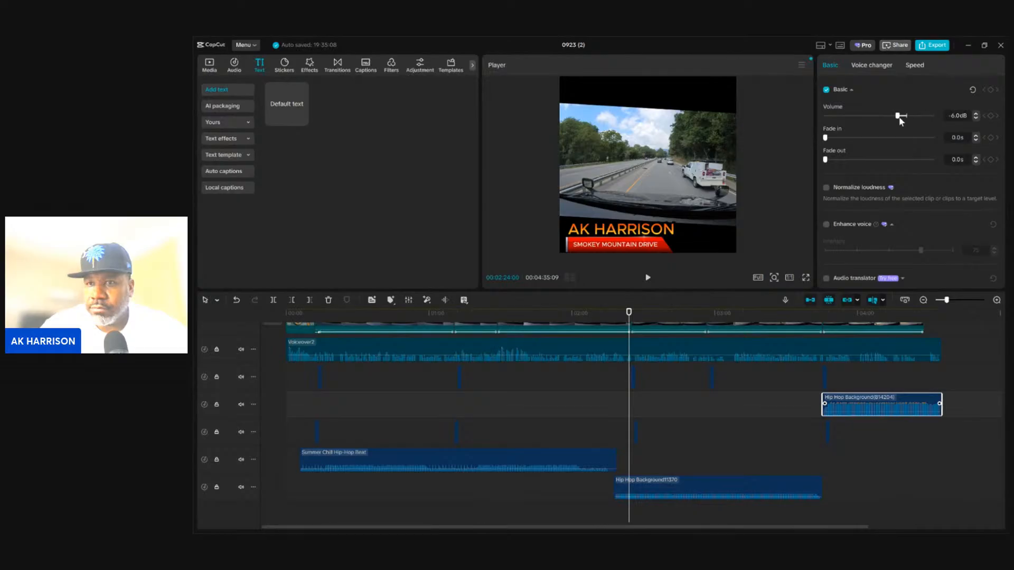
drag(899, 117, 874, 118)
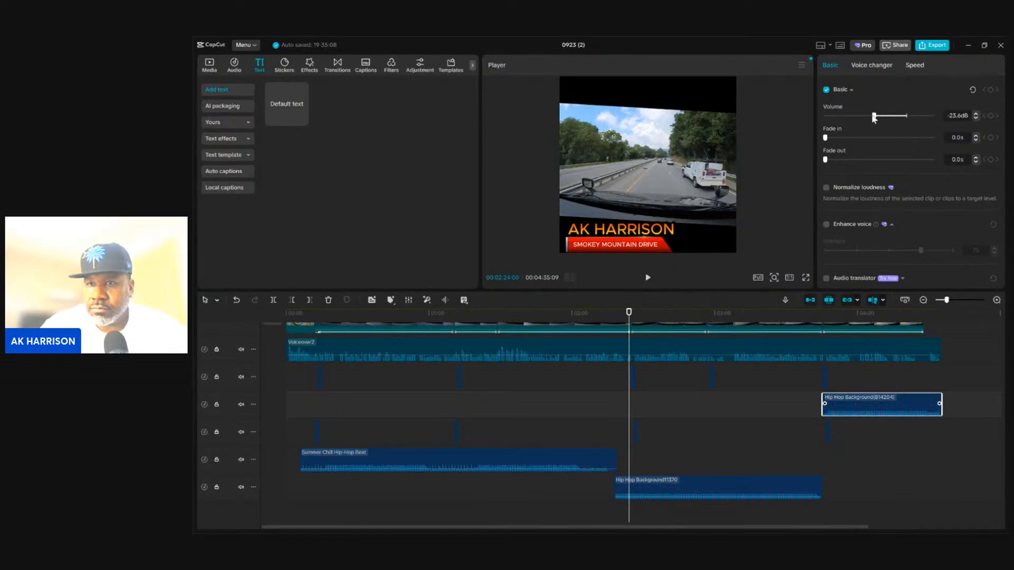
drag(874, 117, 878, 119)
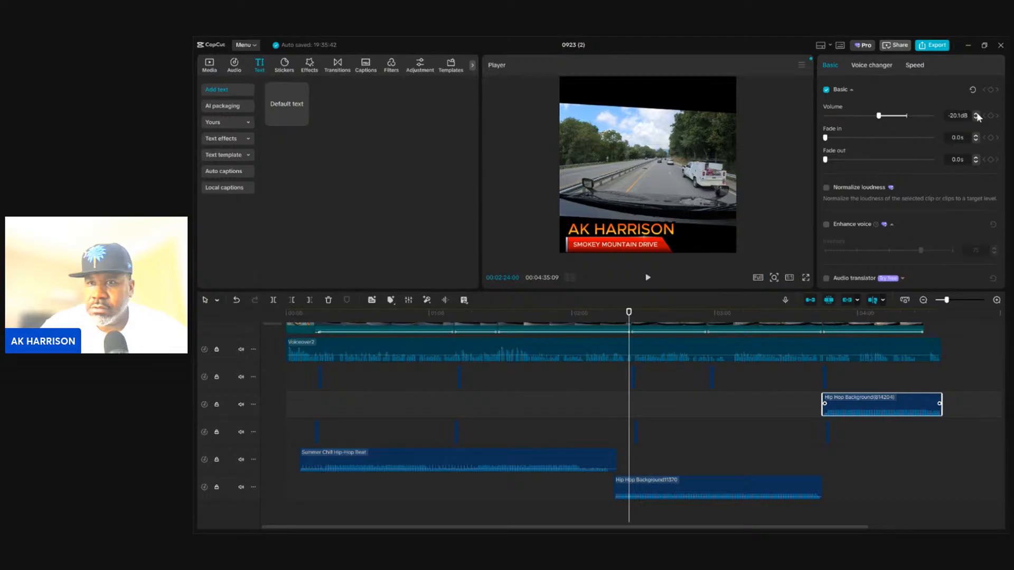
Check the middle music clip's volume in playback, and return to about 1:56 in the Summer Chill Hip-Hop Beat clip
click(787, 354)
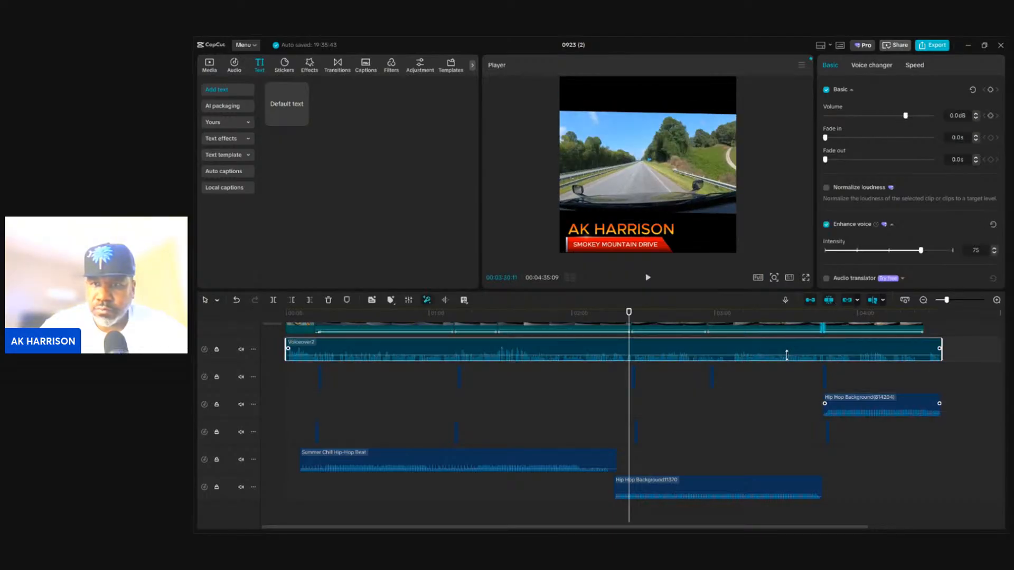
click(782, 485)
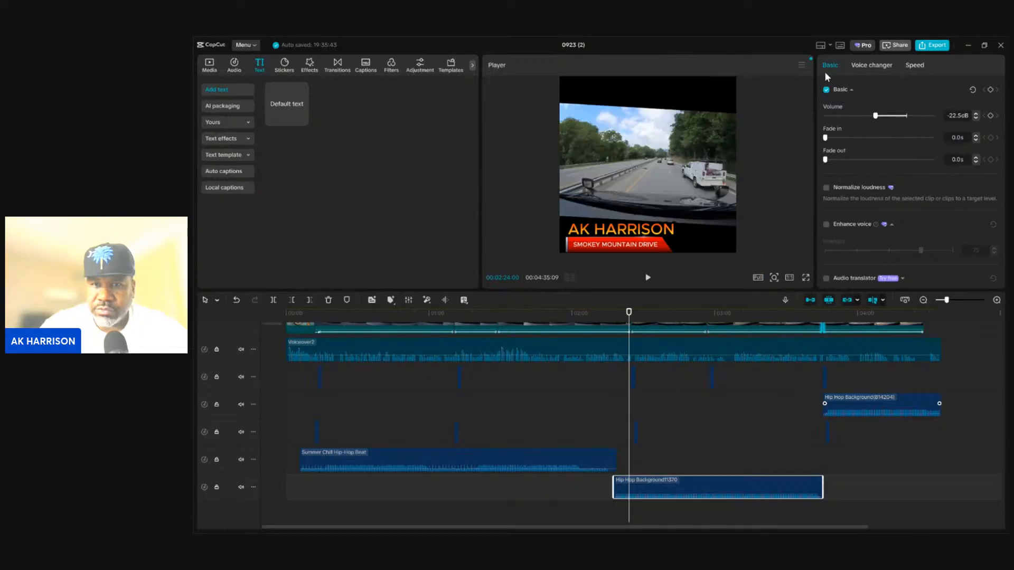
click(649, 279)
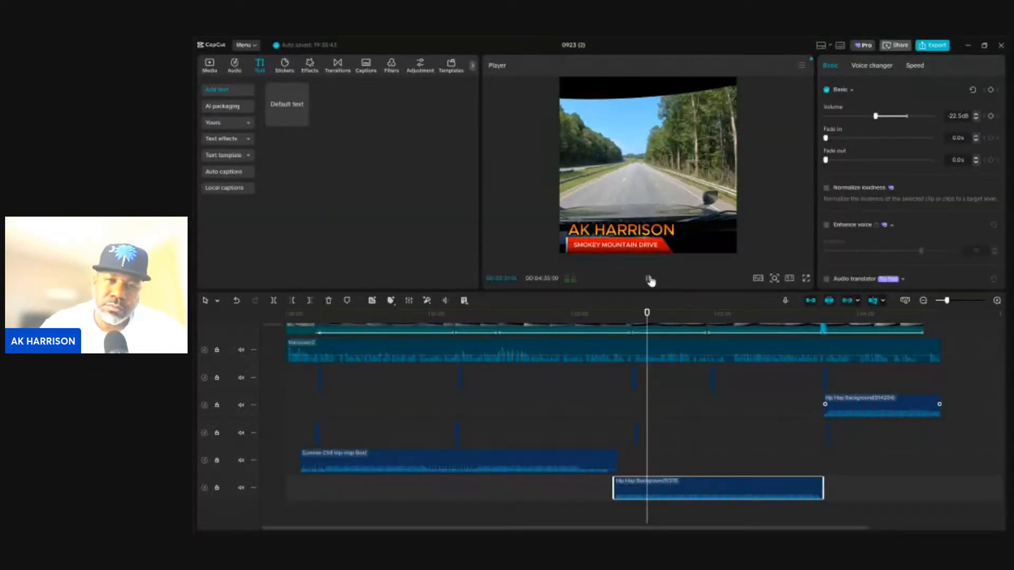
click(650, 281)
click(564, 414)
click(560, 461)
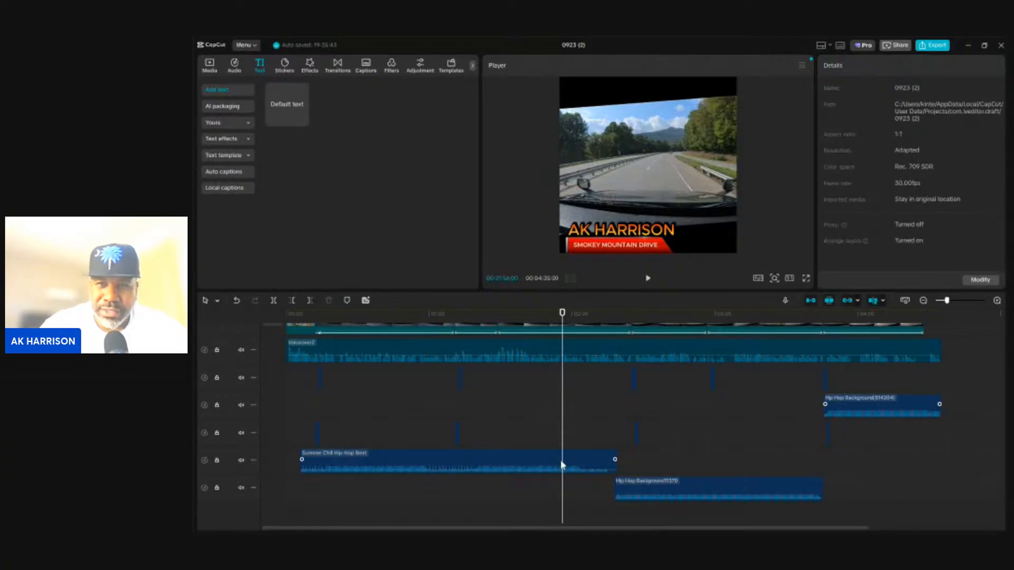
Play the Summer Chill Hip-Hop Beat clip from about 1:56 and lower its volume to about -22 dB
click(648, 280)
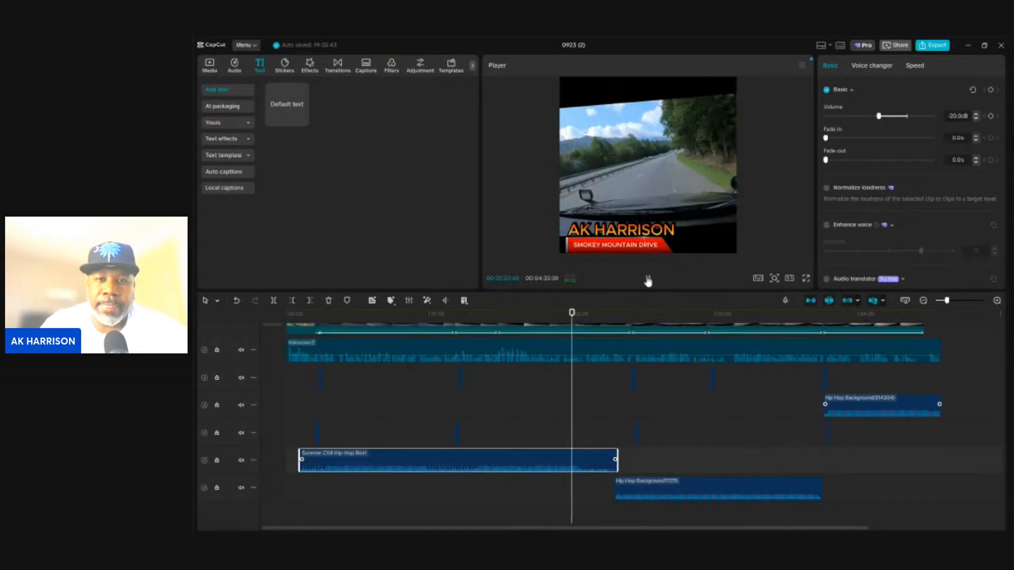
click(648, 280)
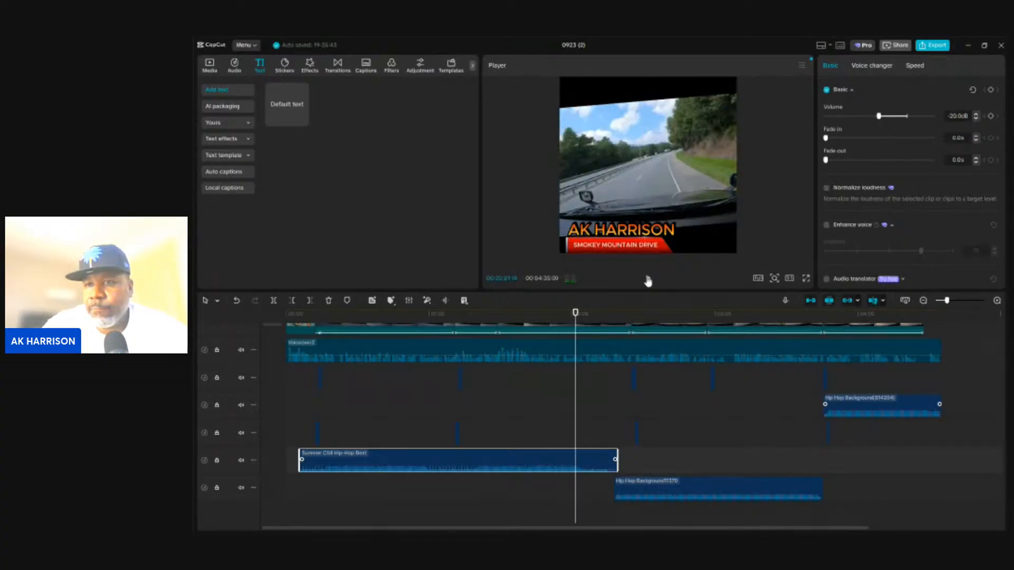
click(976, 116)
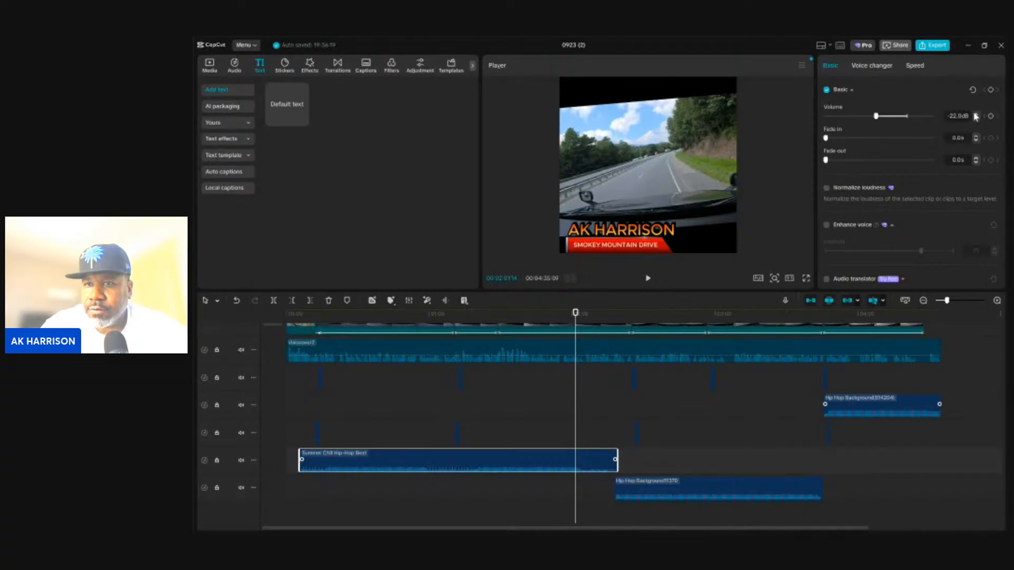
Check the middle Hip Hop Background clip's volume and lower the last Hip Hop Background clip to -21.9 dB
click(758, 482)
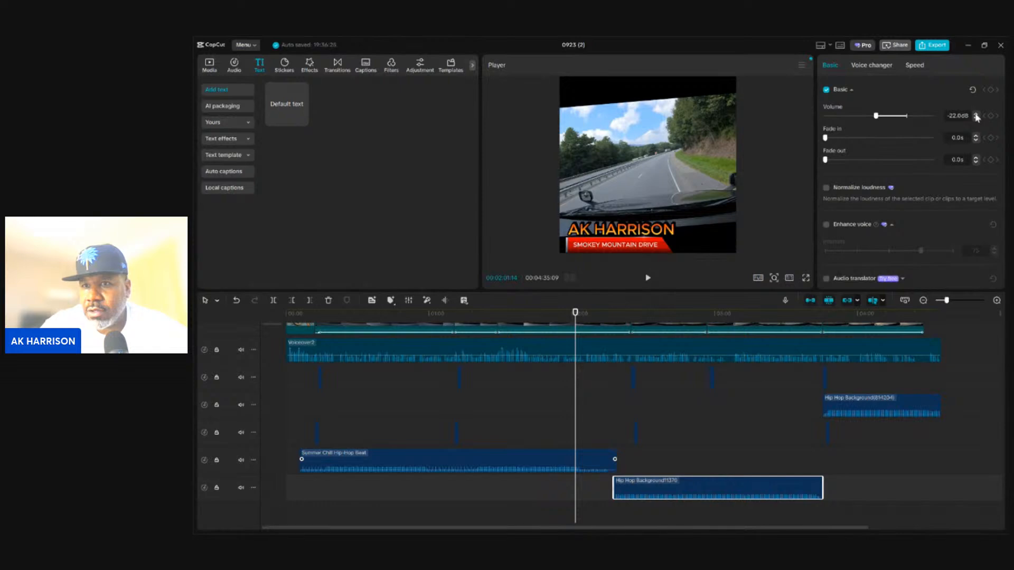
click(902, 403)
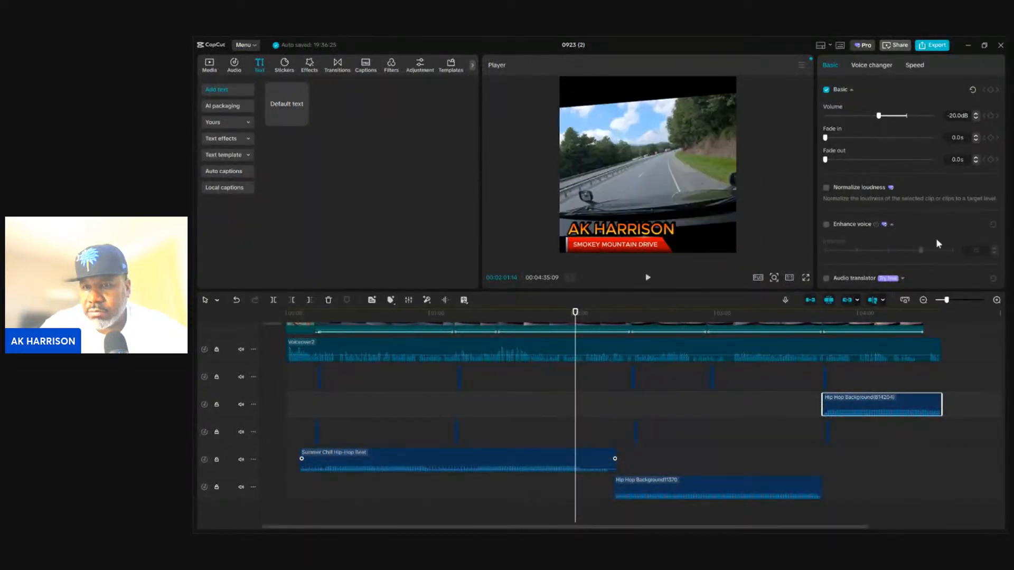
click(976, 117)
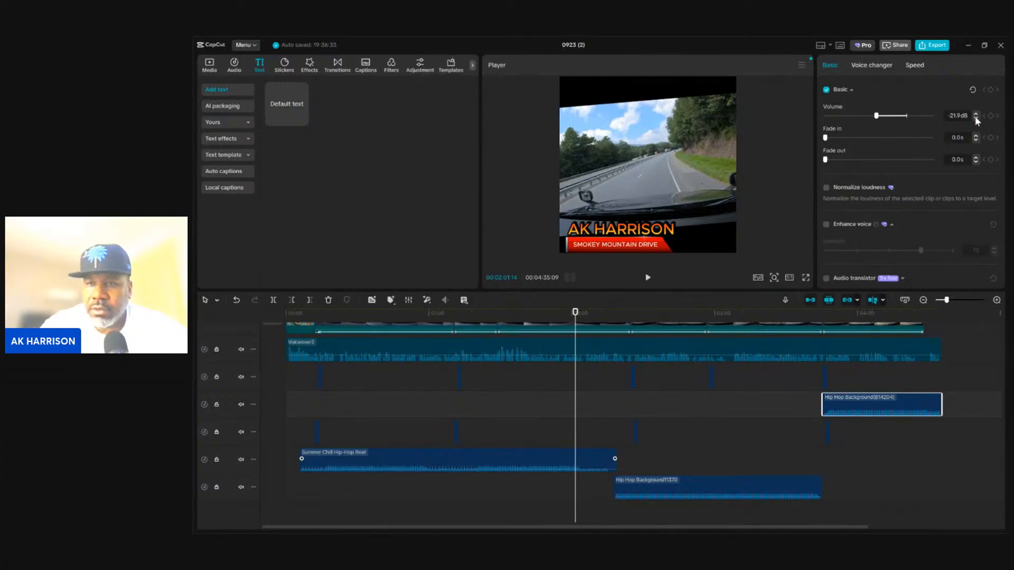
Raise the voice-over clip's volume to 9.8 dB while playing it against the background music
click(851, 349)
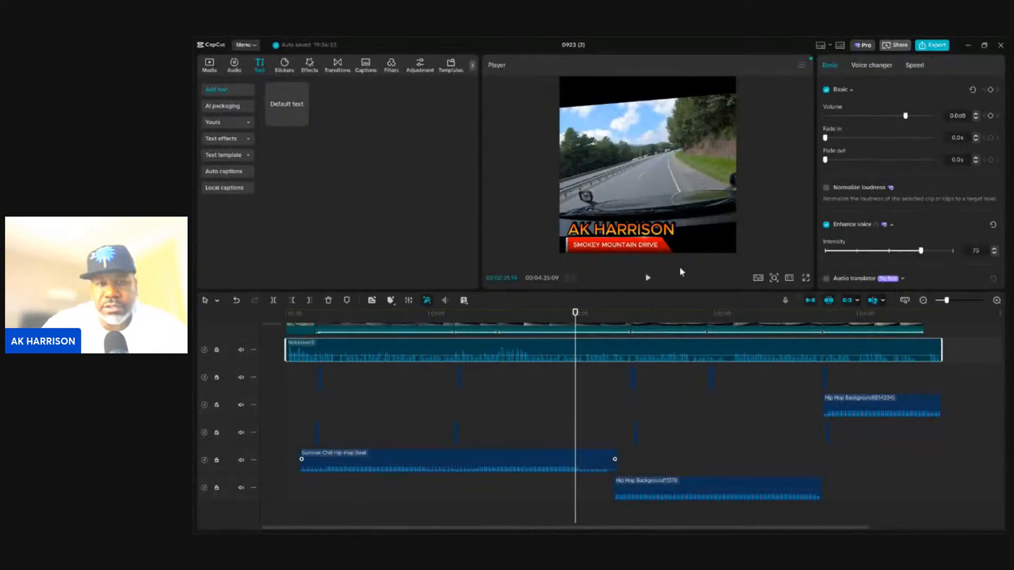
click(647, 280)
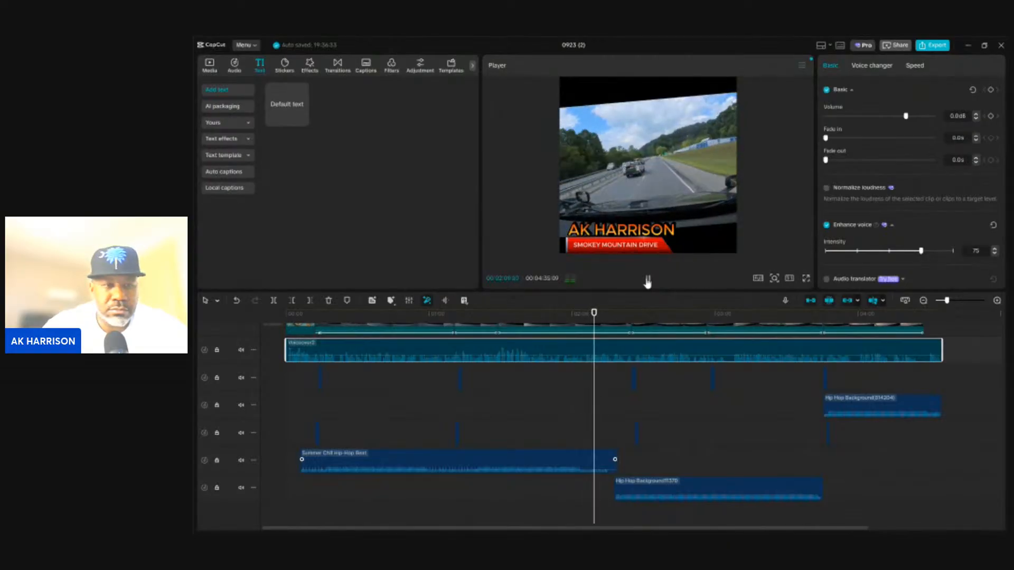
mouse_move(464, 300)
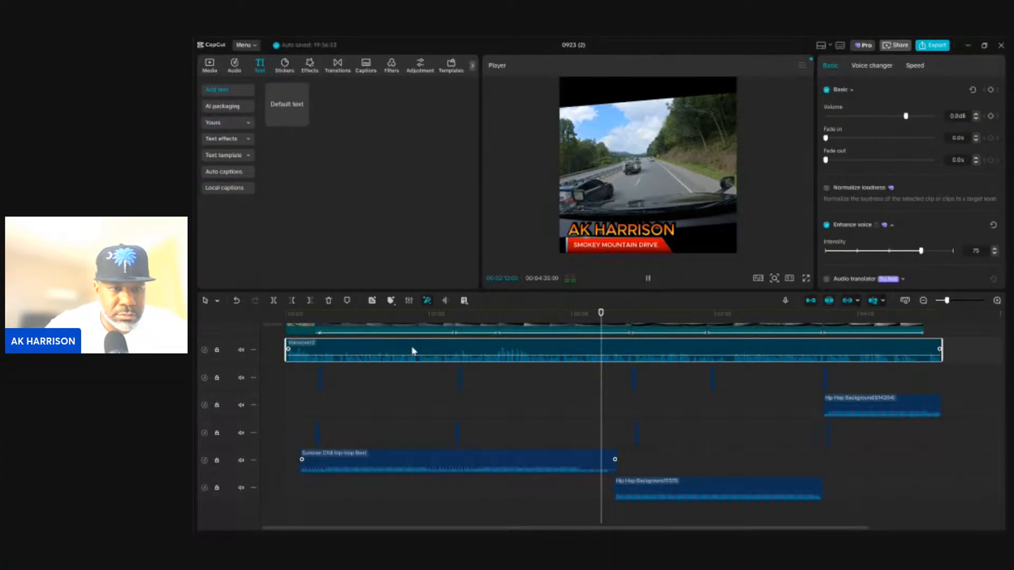
drag(414, 351, 413, 353)
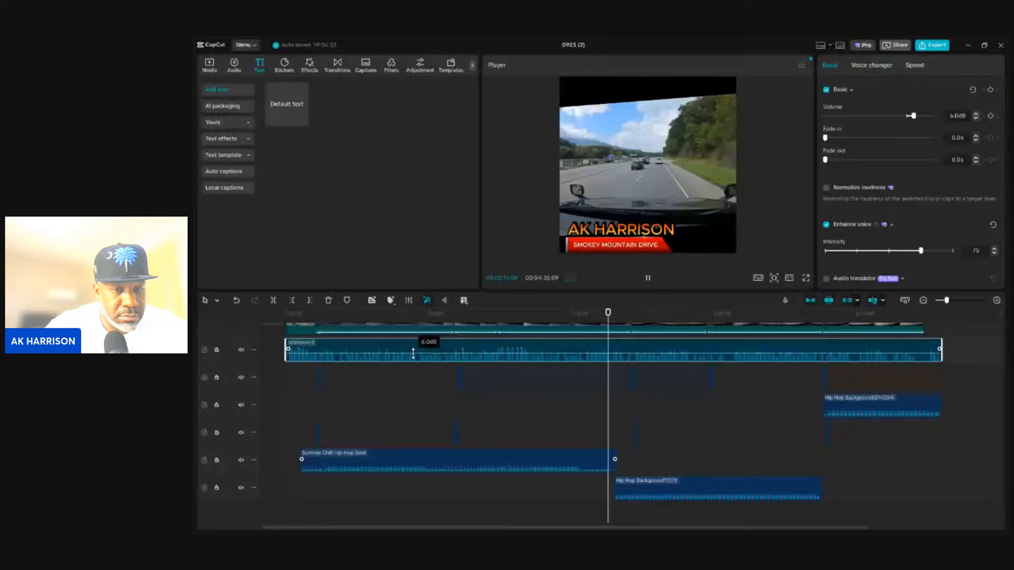
drag(414, 353, 414, 352)
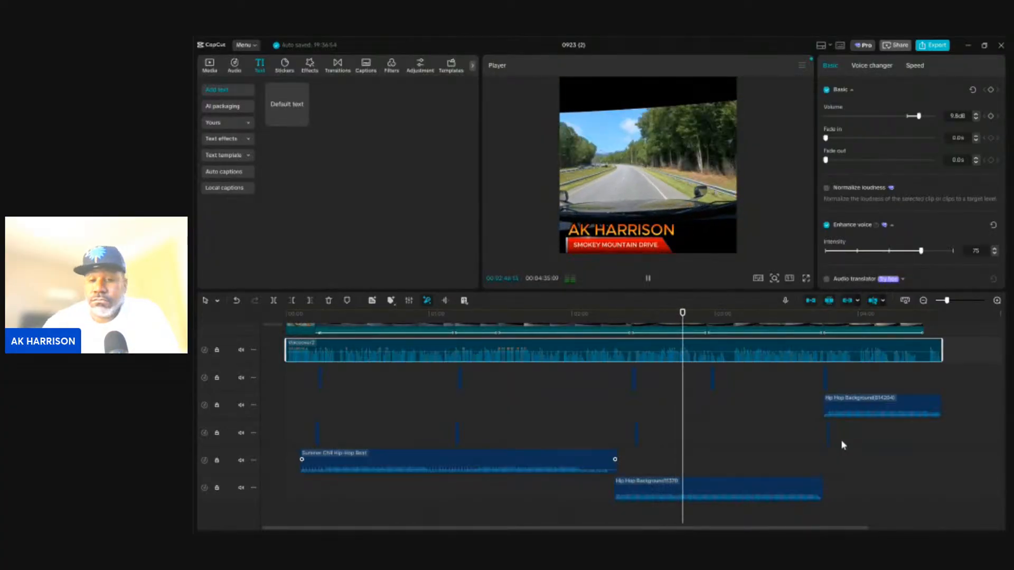
Fit the whole project in an enlarged timeline and play through the rest of the video to check the audio balance
click(922, 300)
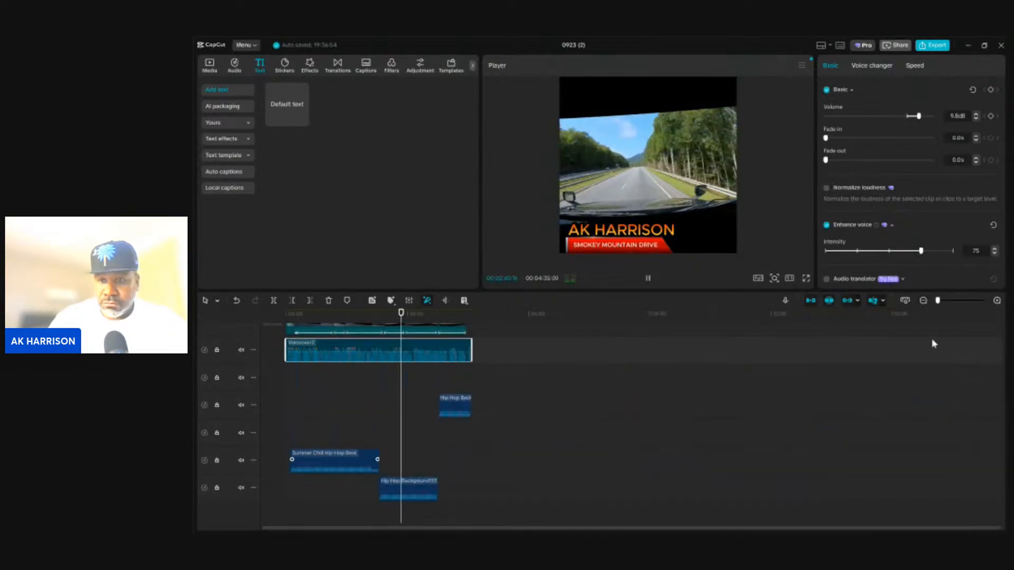
click(996, 300)
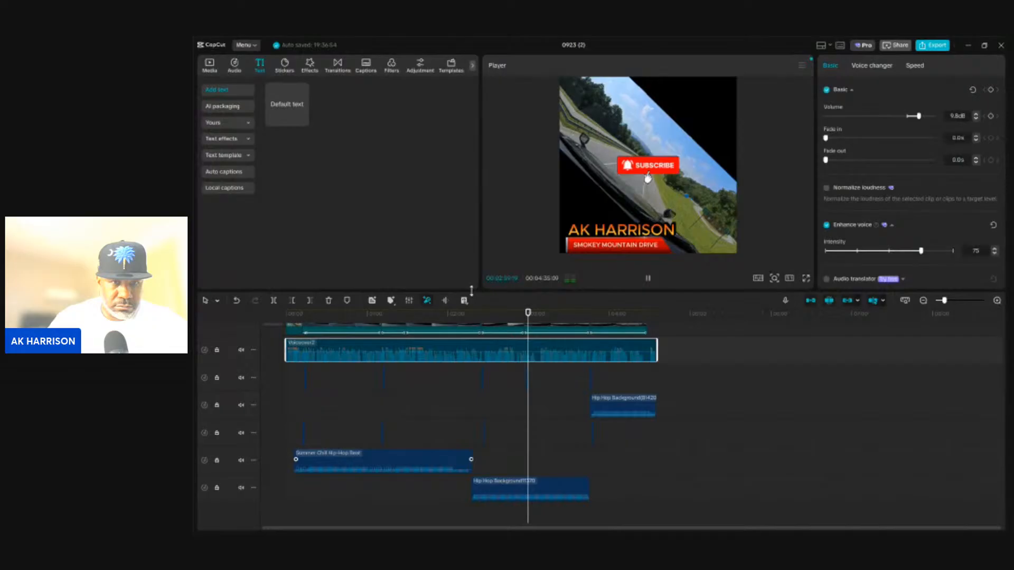
drag(472, 291, 471, 215)
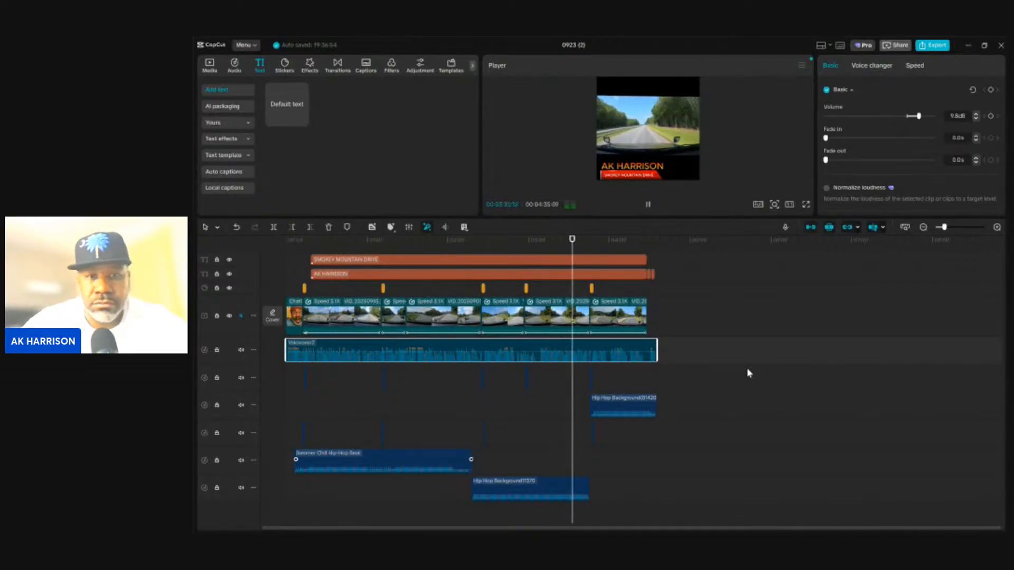
click(634, 291)
click(648, 205)
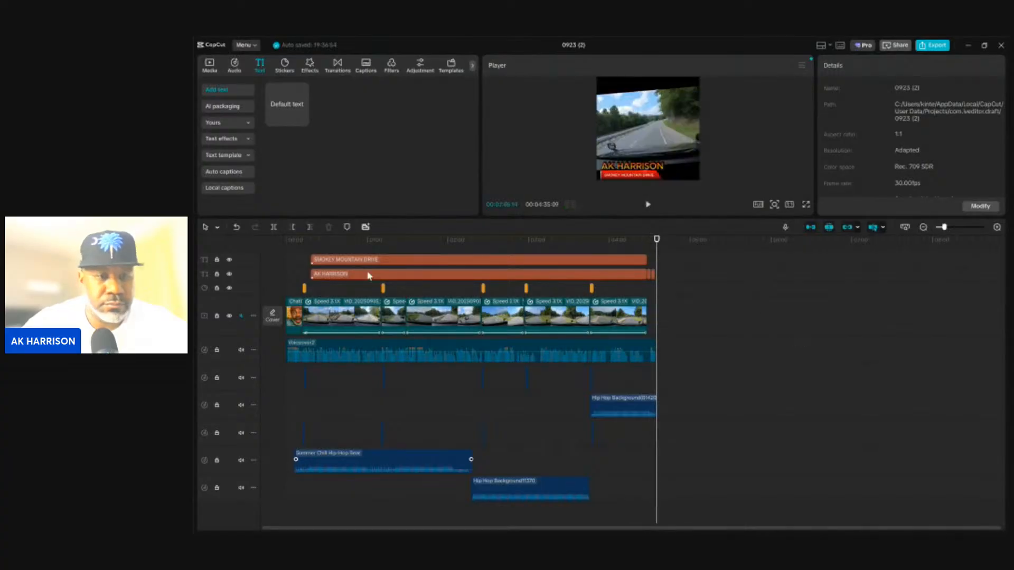
Play the opening seconds of the video and give the opening image clip the Fade In entrance animation
click(287, 239)
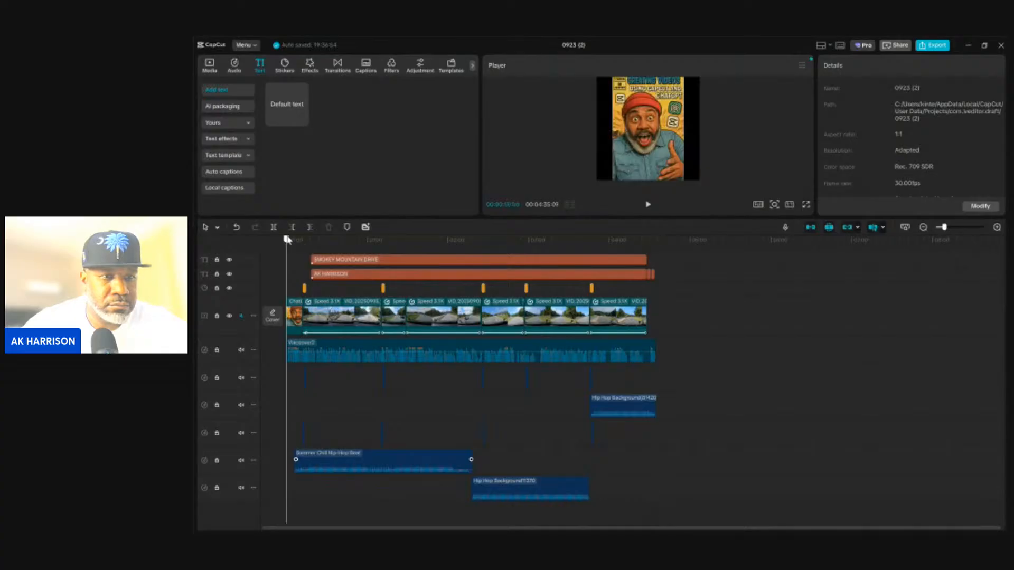
click(648, 204)
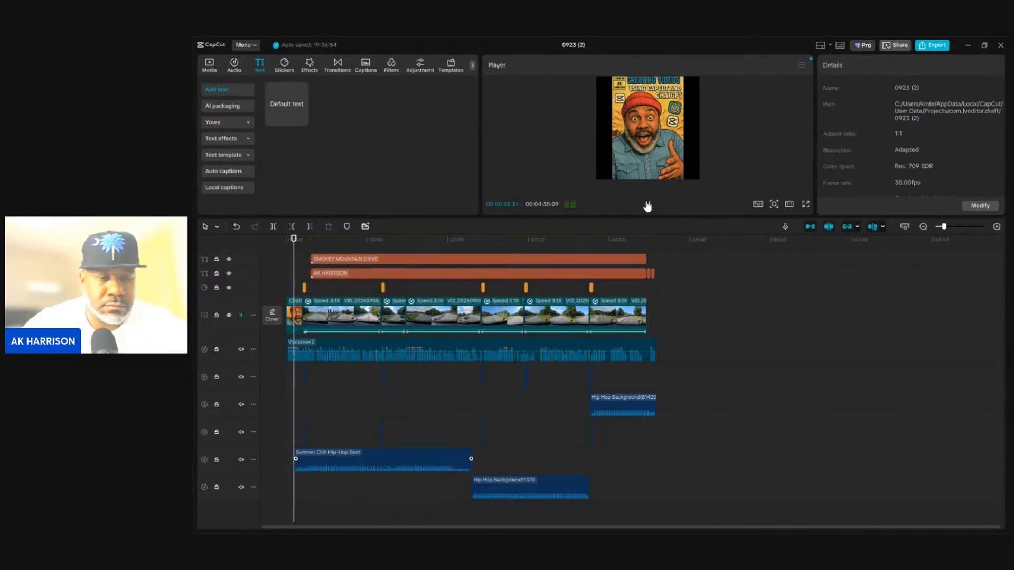
click(647, 205)
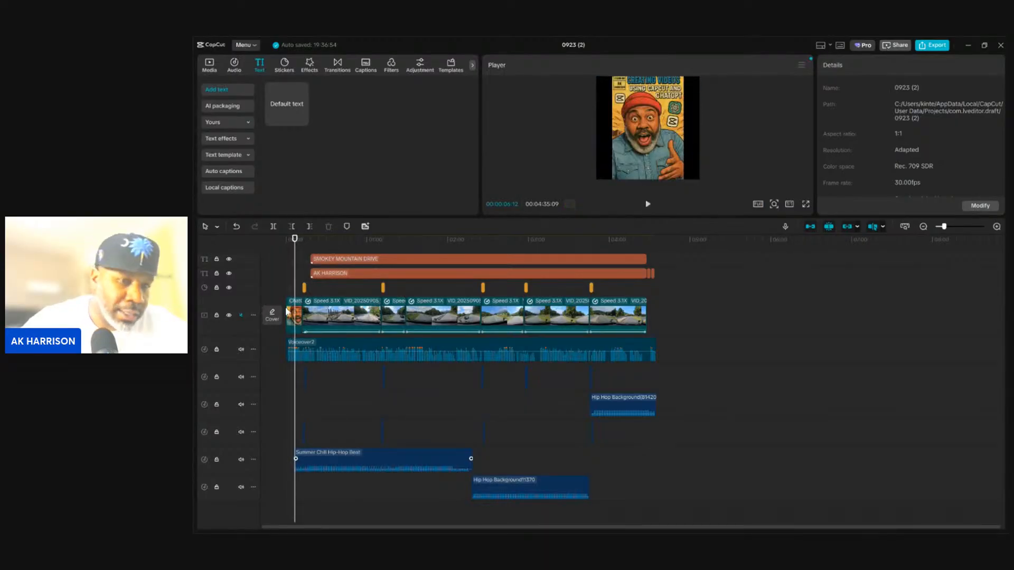
click(293, 311)
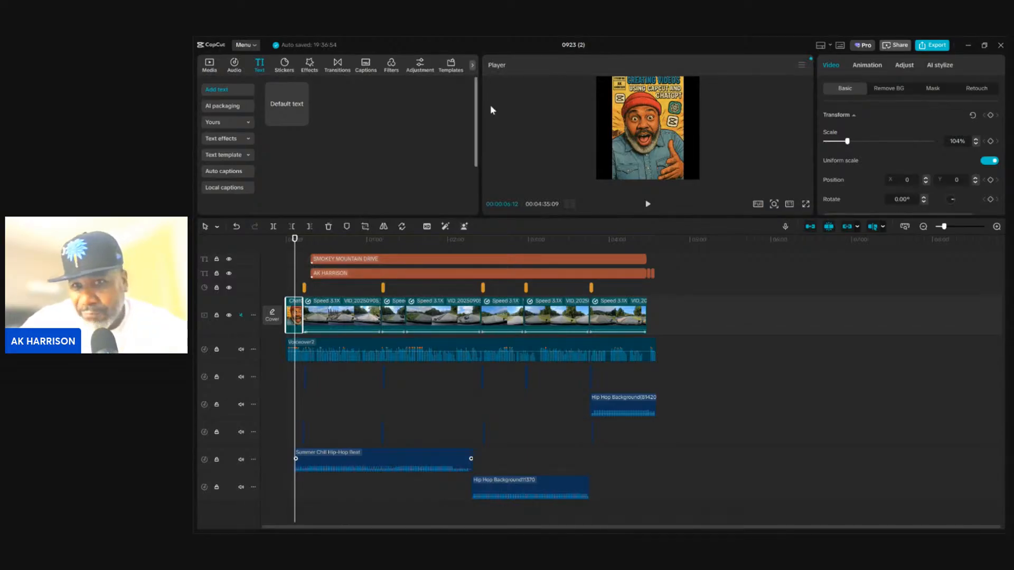
click(867, 66)
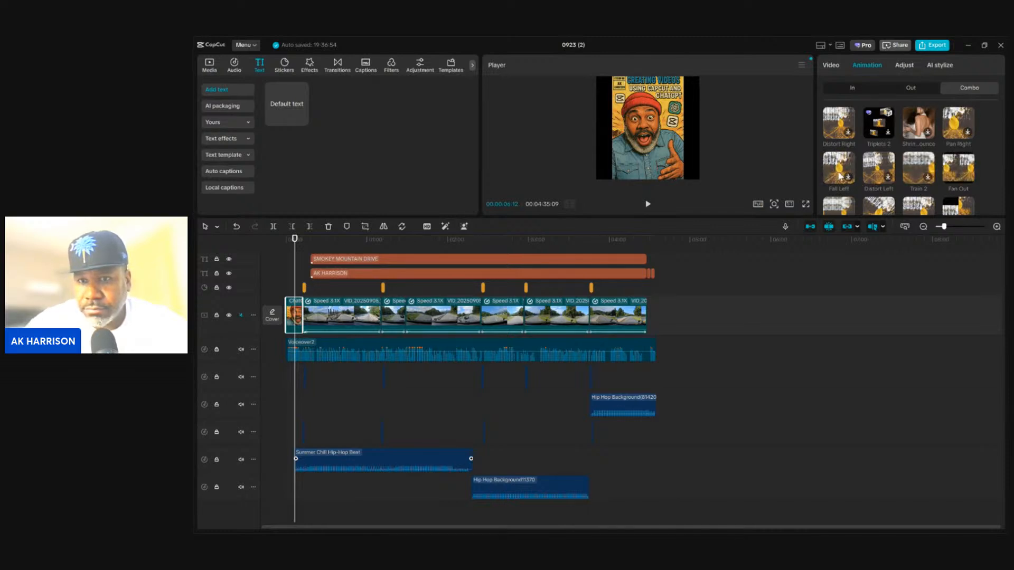
click(854, 90)
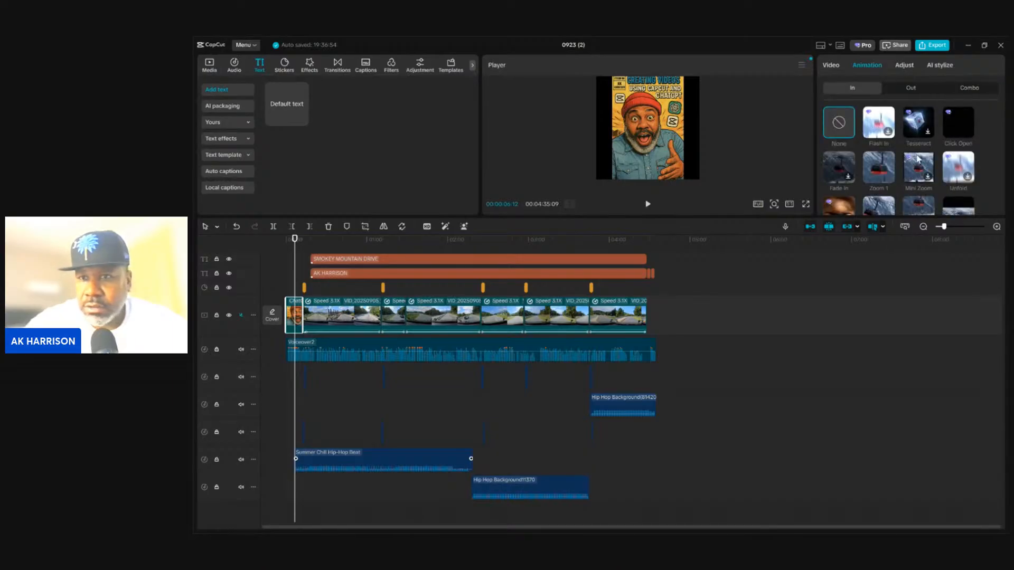
click(848, 177)
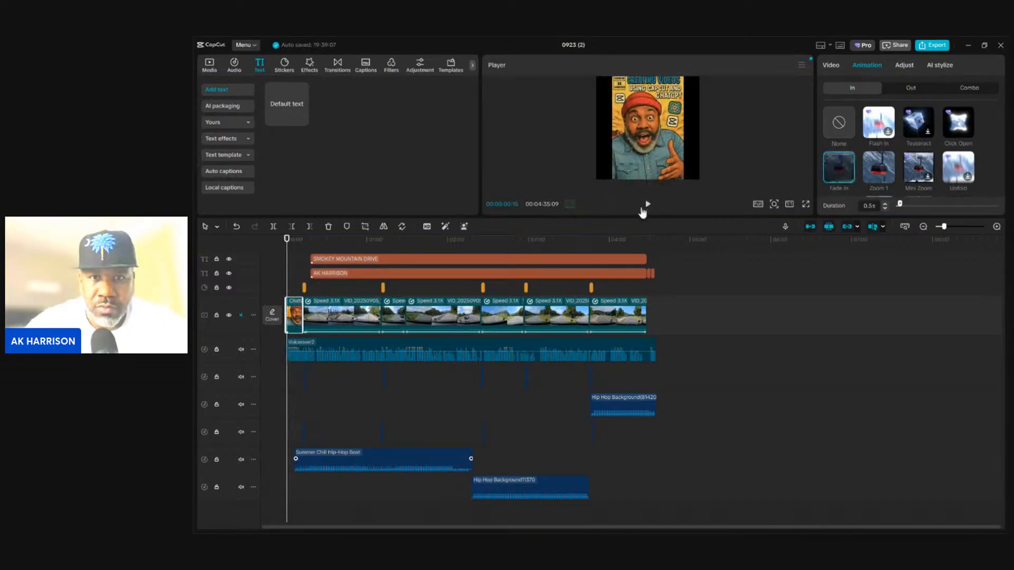
Preview the opening image's fade-in from the start of the video and play on into the driving footage
click(648, 205)
click(647, 205)
drag(289, 278, 282, 277)
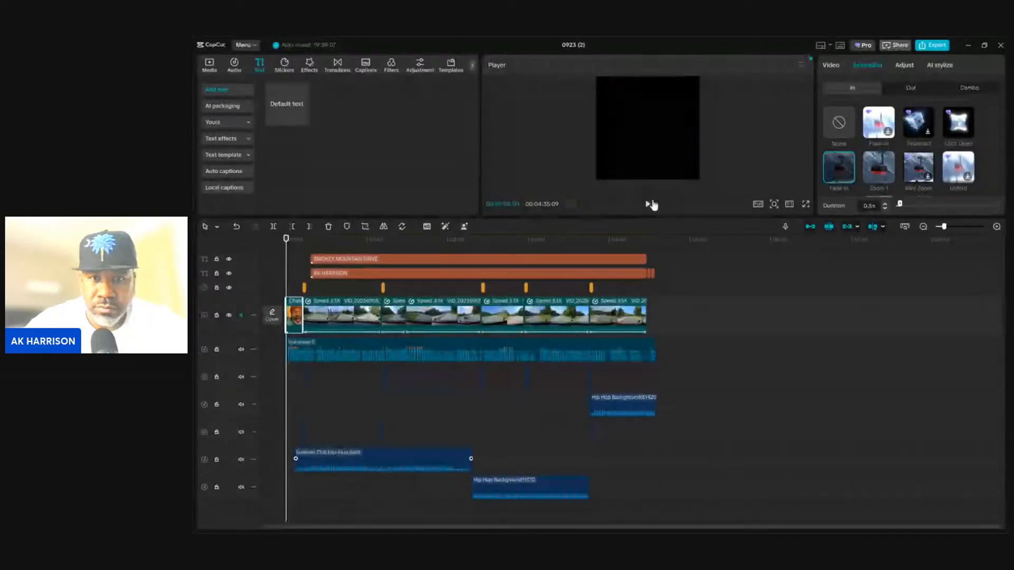
click(648, 204)
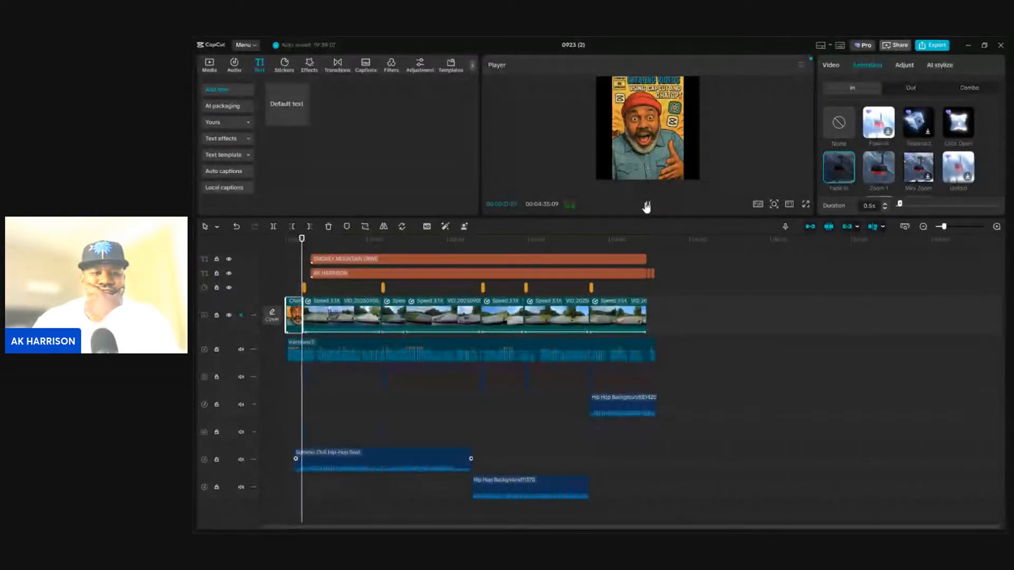
Lower the voice-over clip's volume to 7.0 dB and play on to check it against the music
click(610, 352)
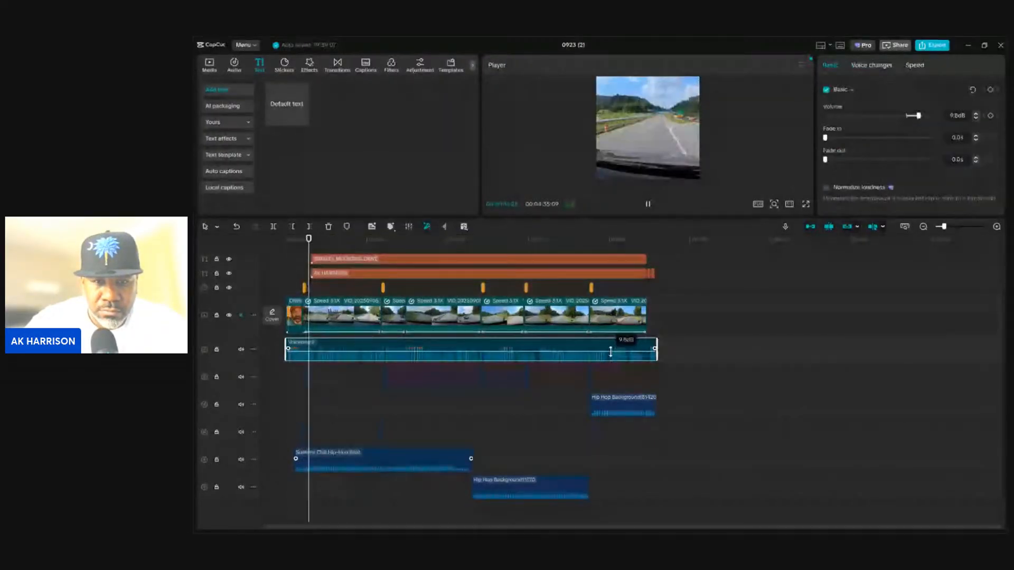
drag(610, 352, 611, 352)
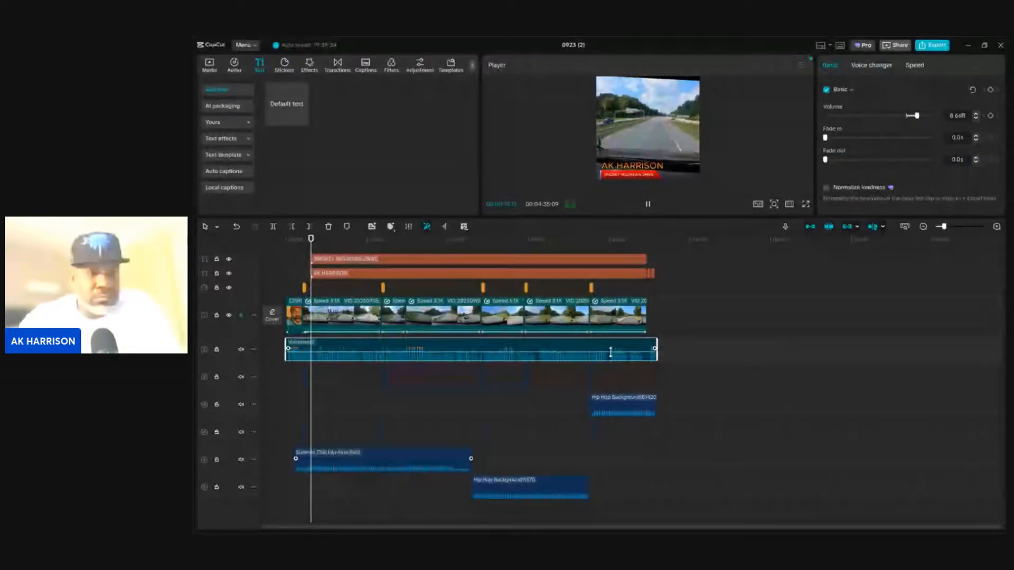
key(space)
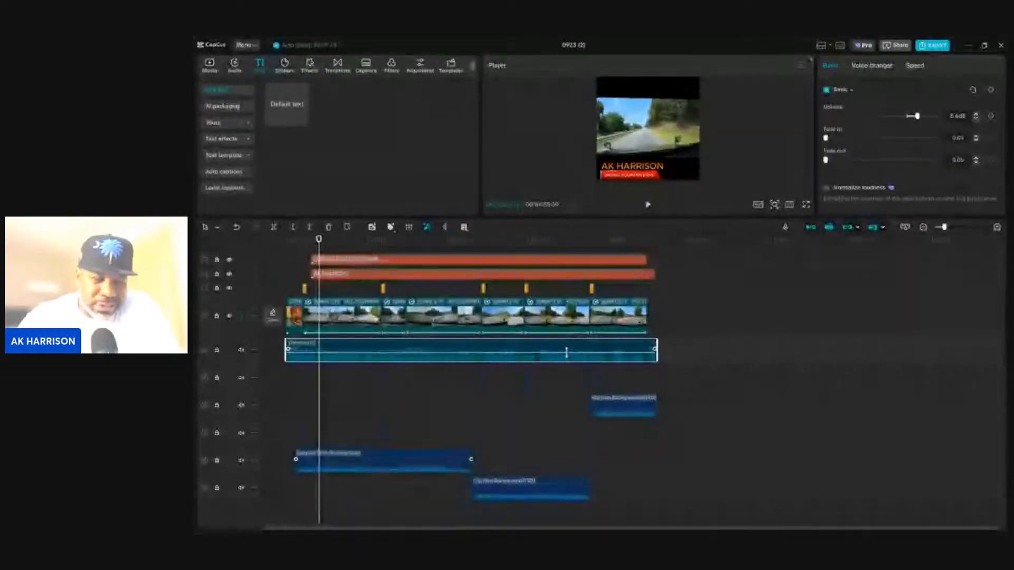
drag(566, 352, 566, 352)
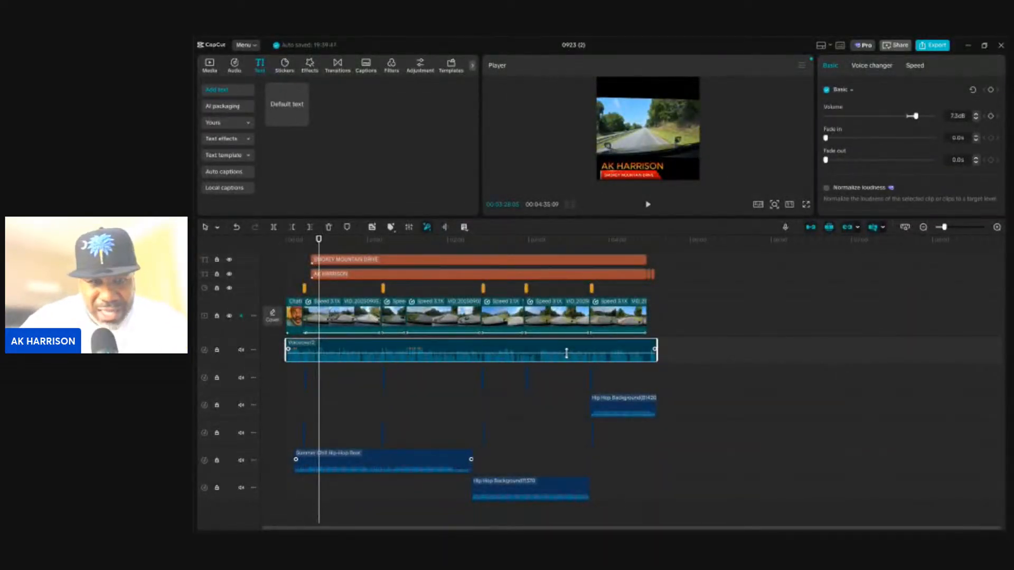
click(976, 115)
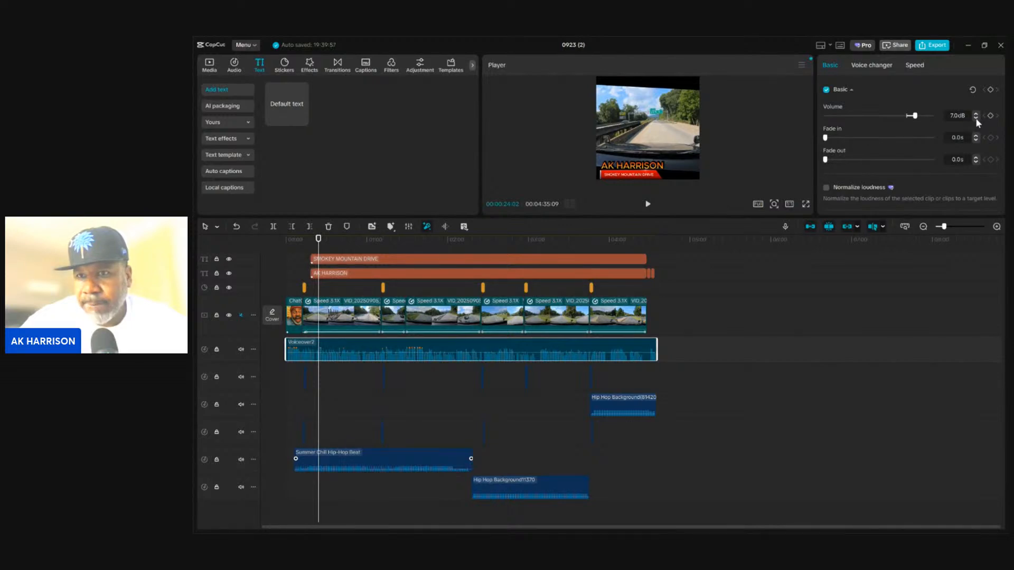
click(646, 204)
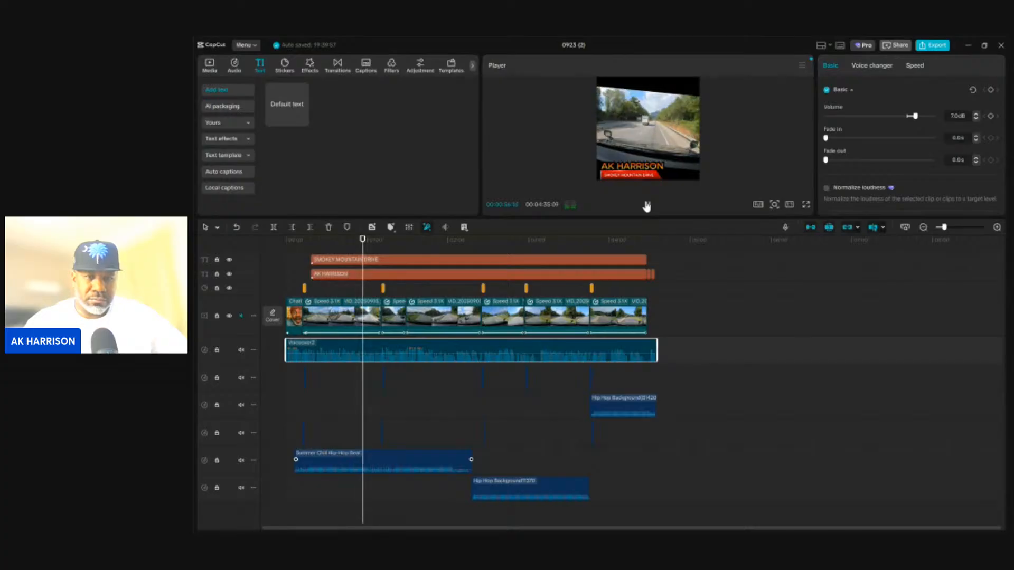
click(646, 205)
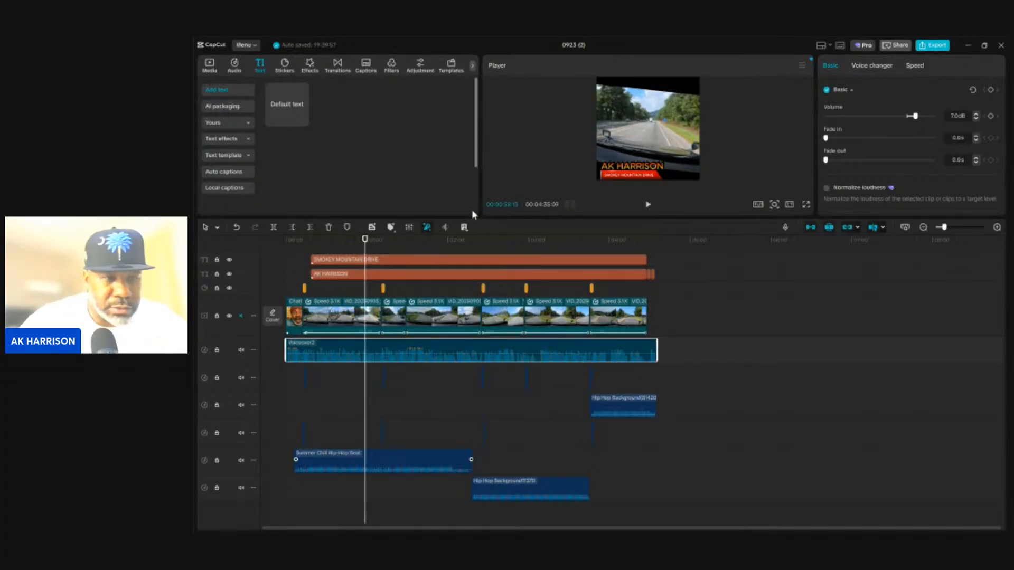
Return to the start of the video and open the export settings
click(287, 386)
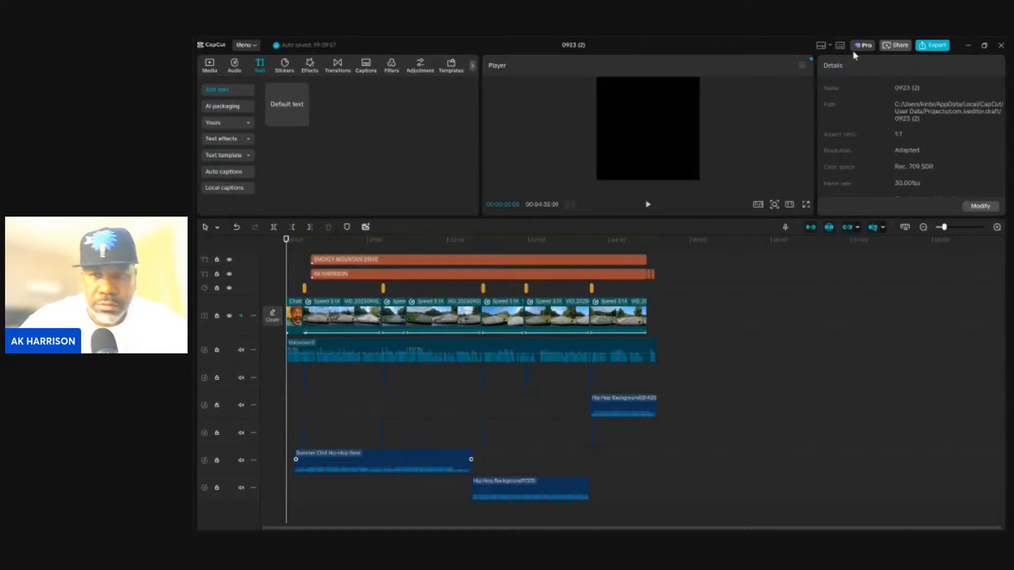
click(938, 46)
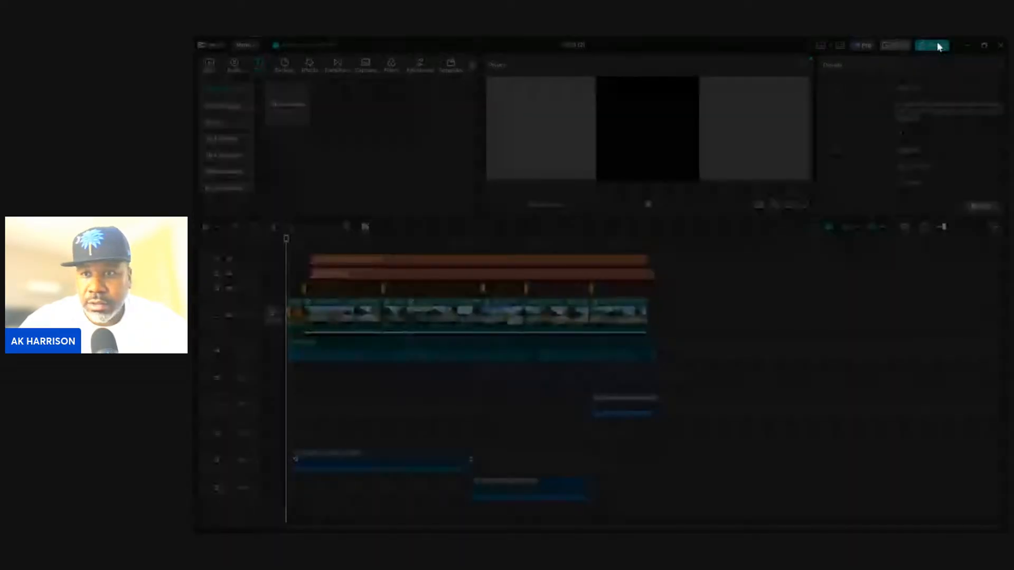